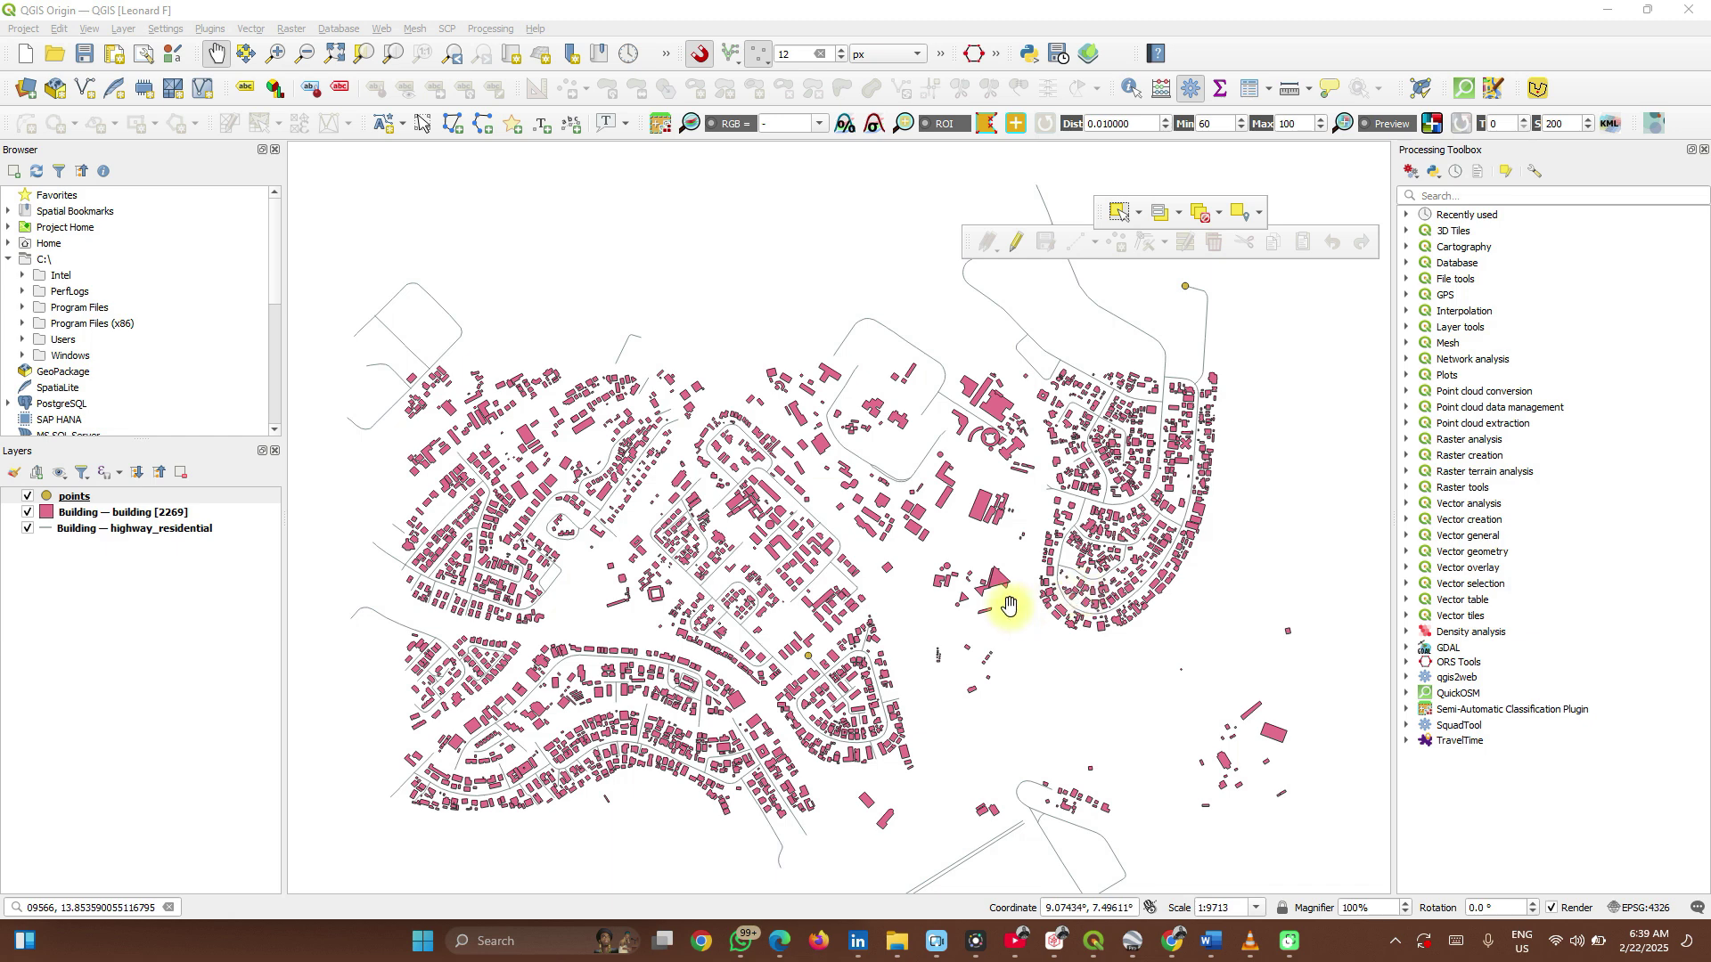
# - Examine the map by hiding the building and highway_residential layers and showing both again
pyautogui.scroll(-2, 887, 574)
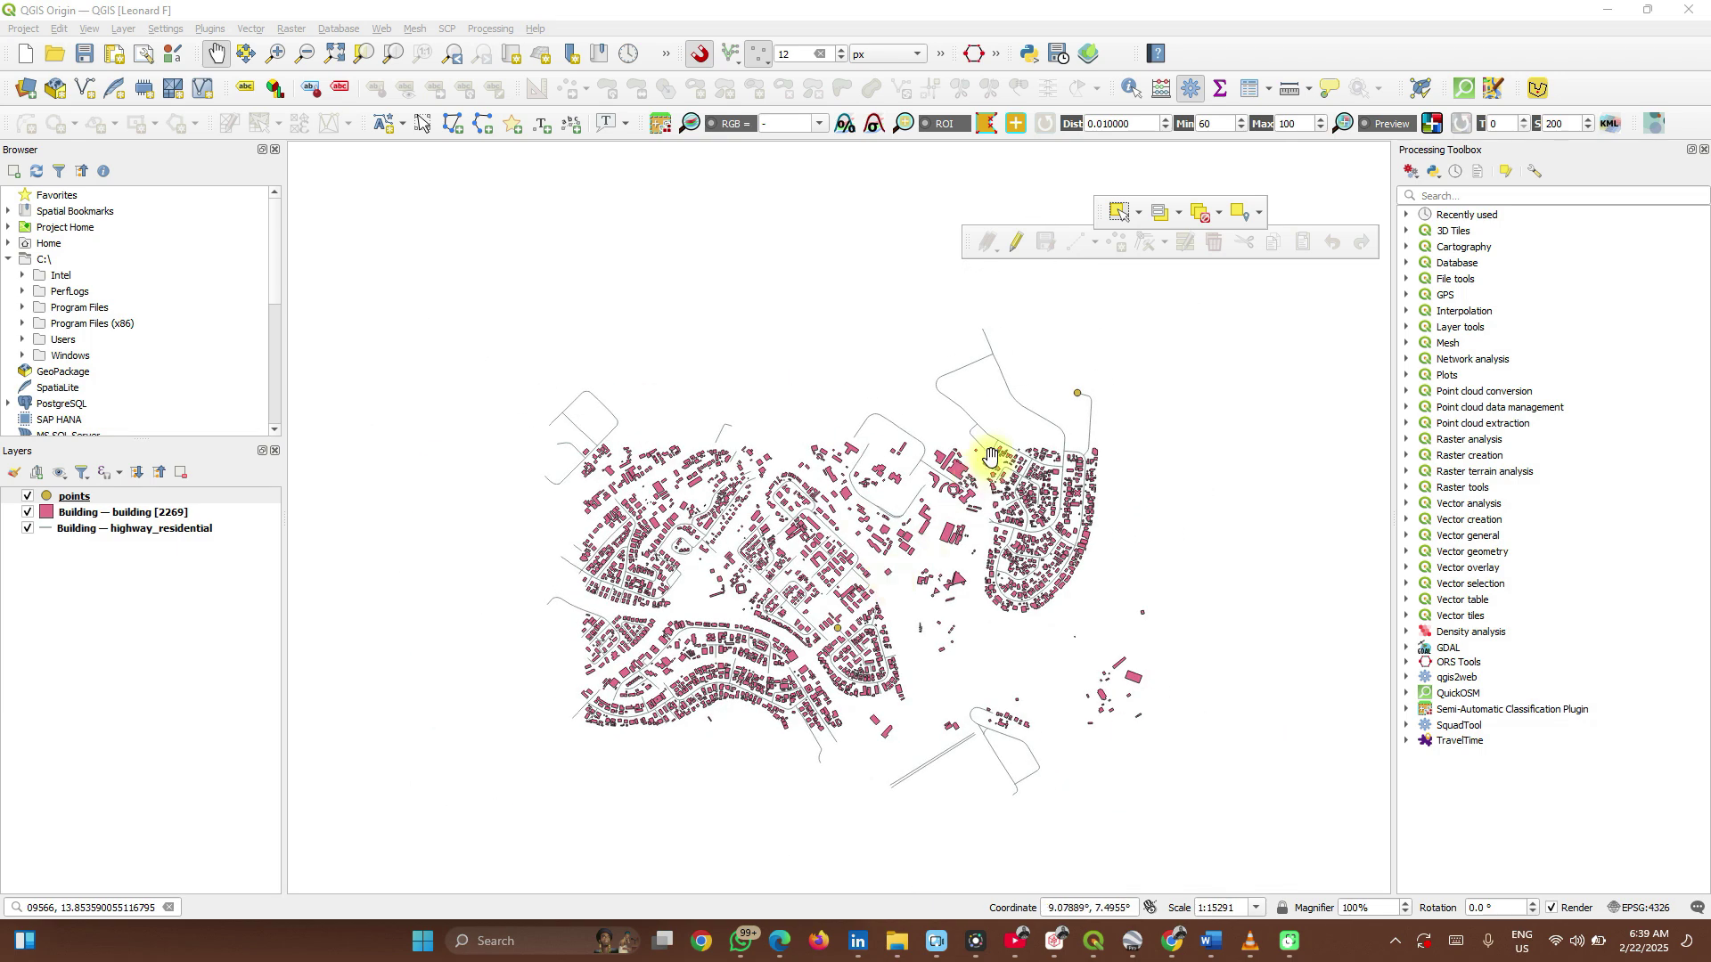
pyautogui.scroll(4, 1119, 416)
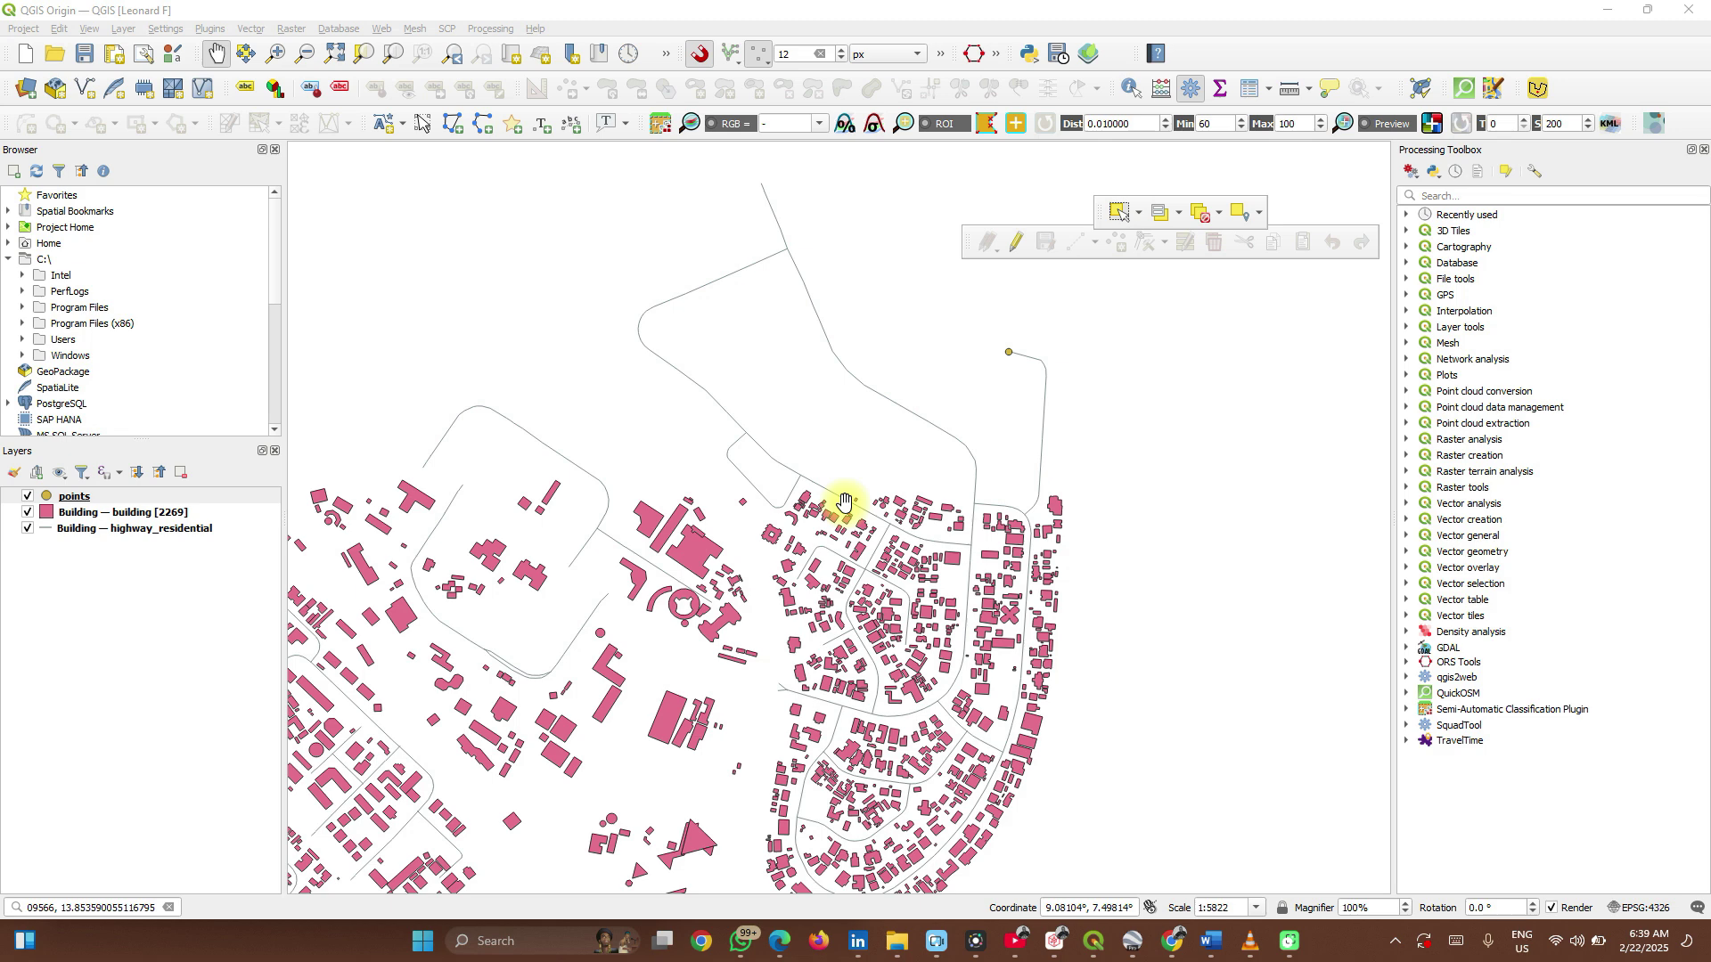
pyautogui.click(28, 514)
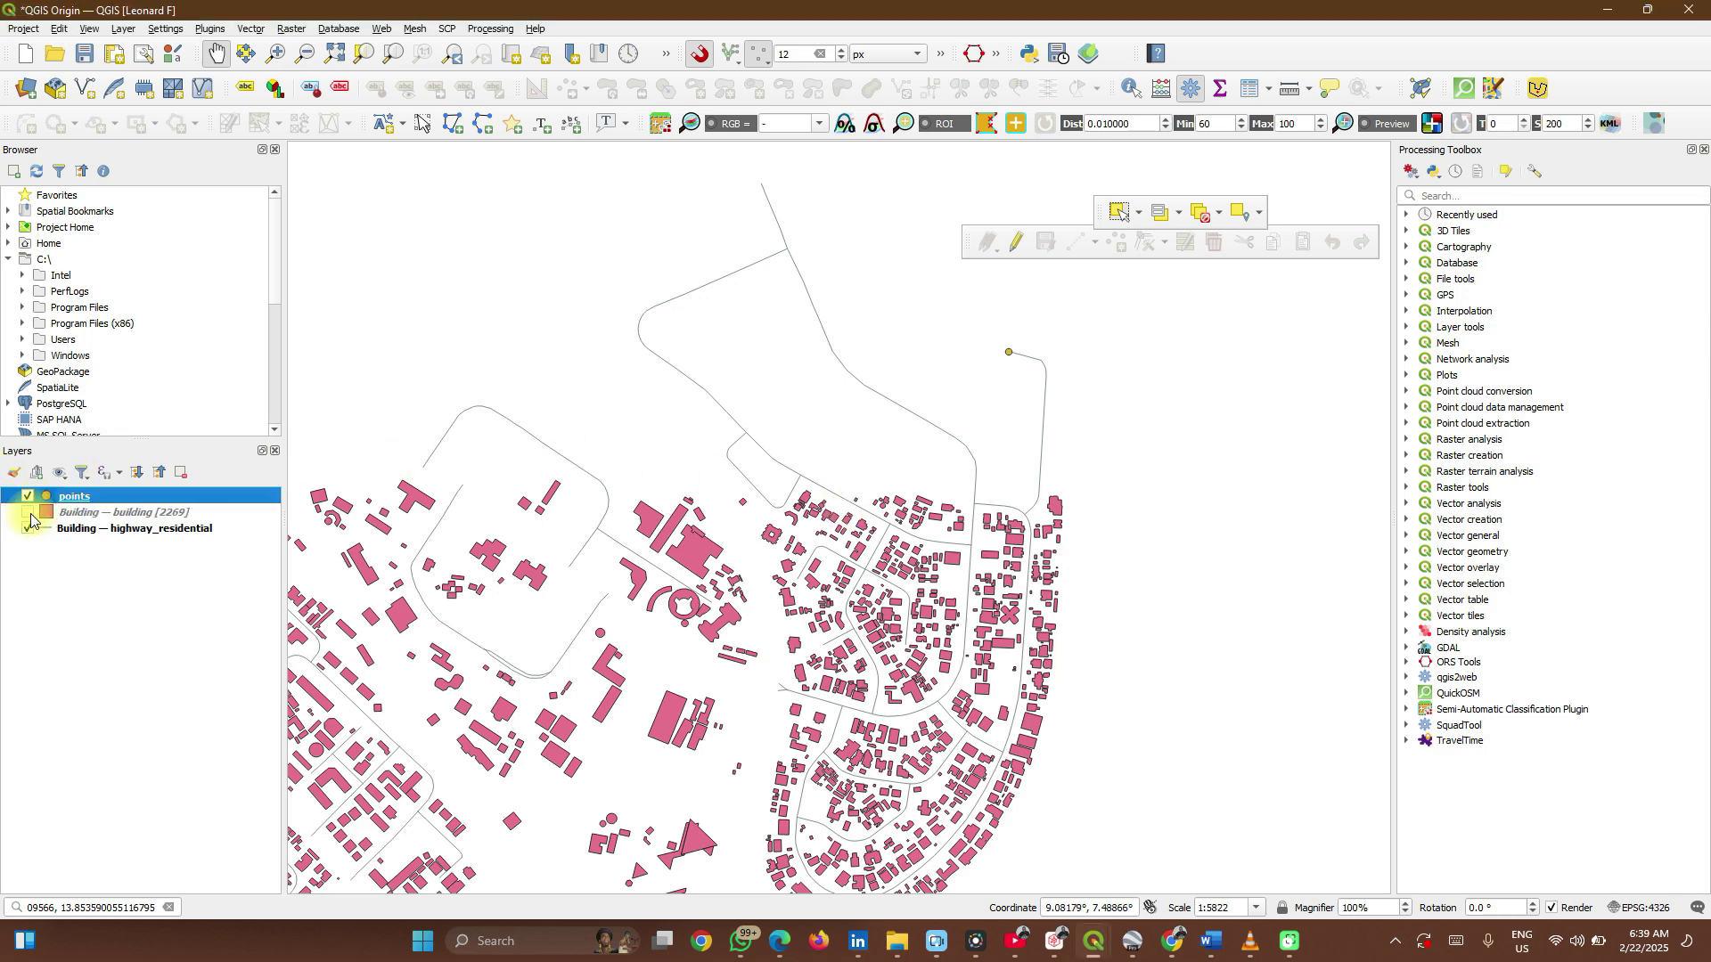
pyautogui.click(28, 529)
pyautogui.click(27, 513)
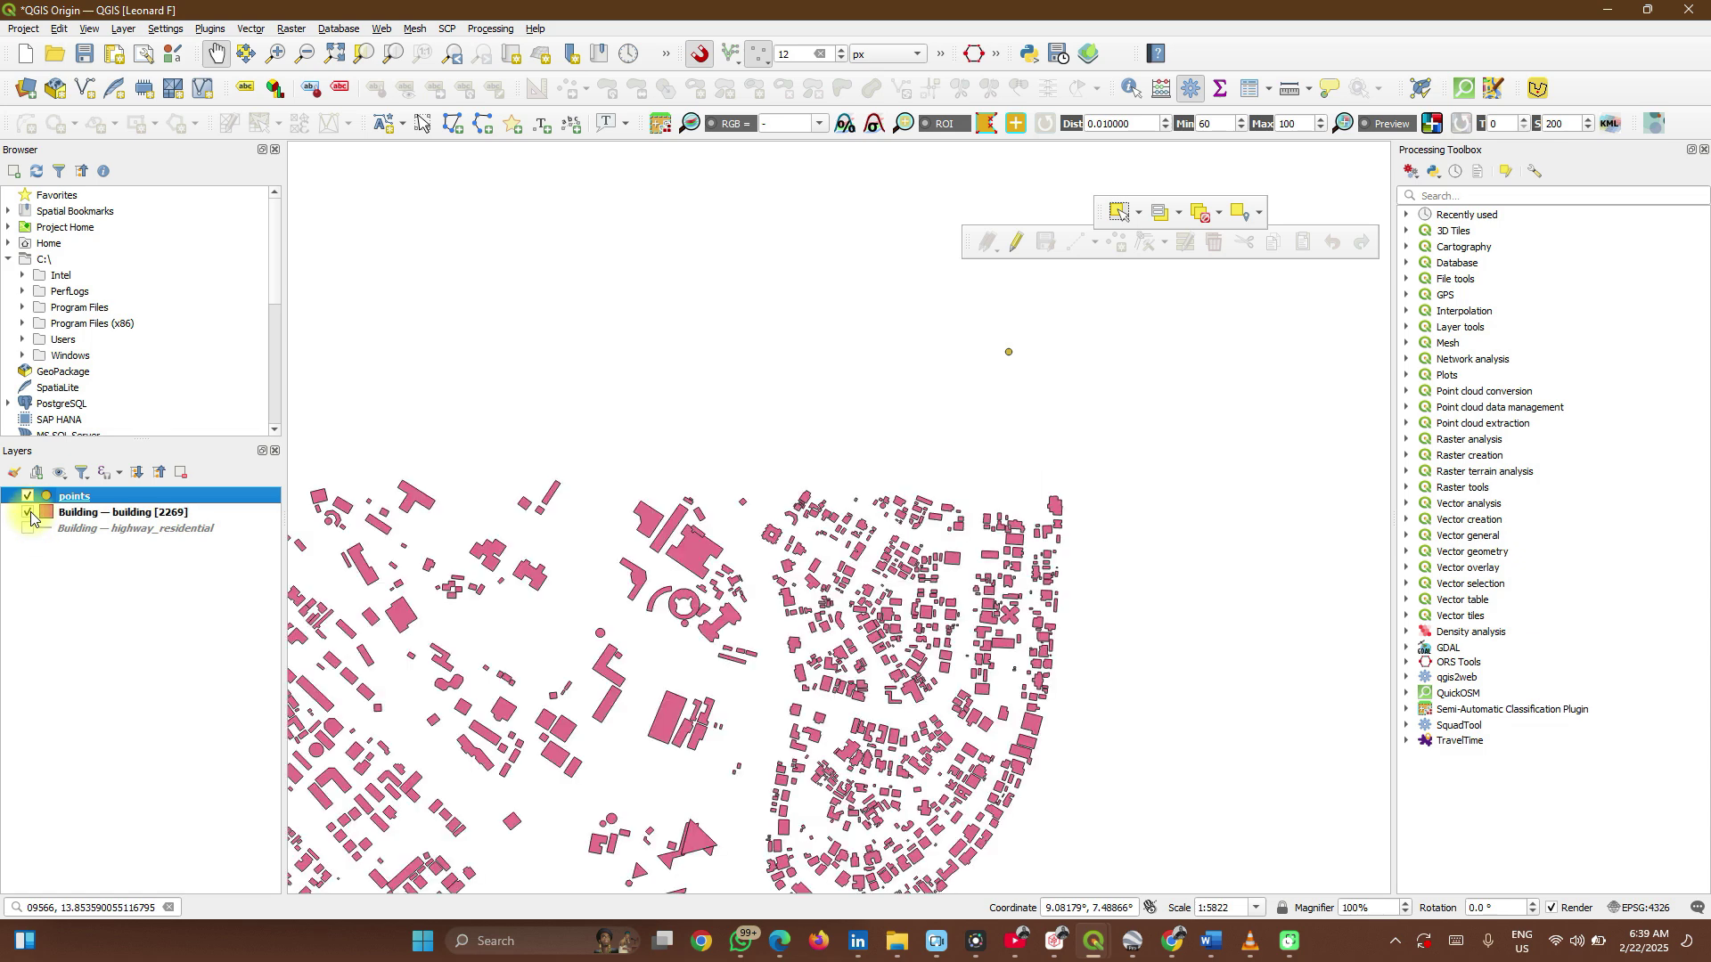
pyautogui.click(28, 529)
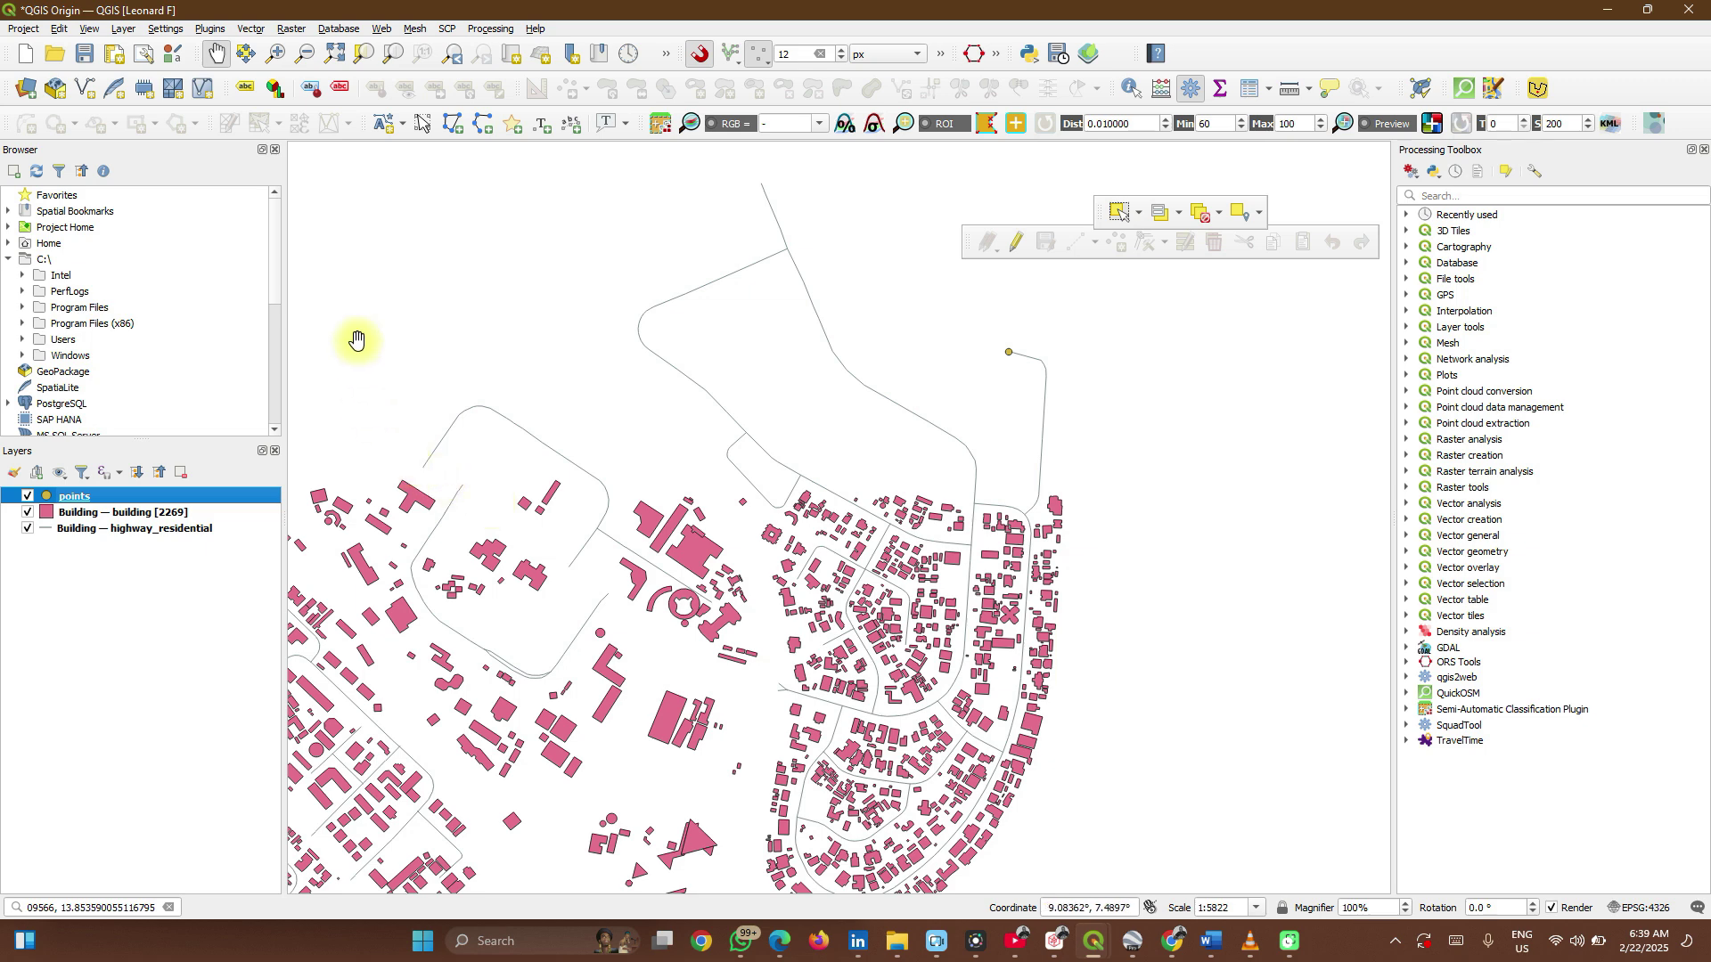
# - Open the recent project Leo_QGIS_Origin, discarding the changes to the current project
pyautogui.click(25, 32)
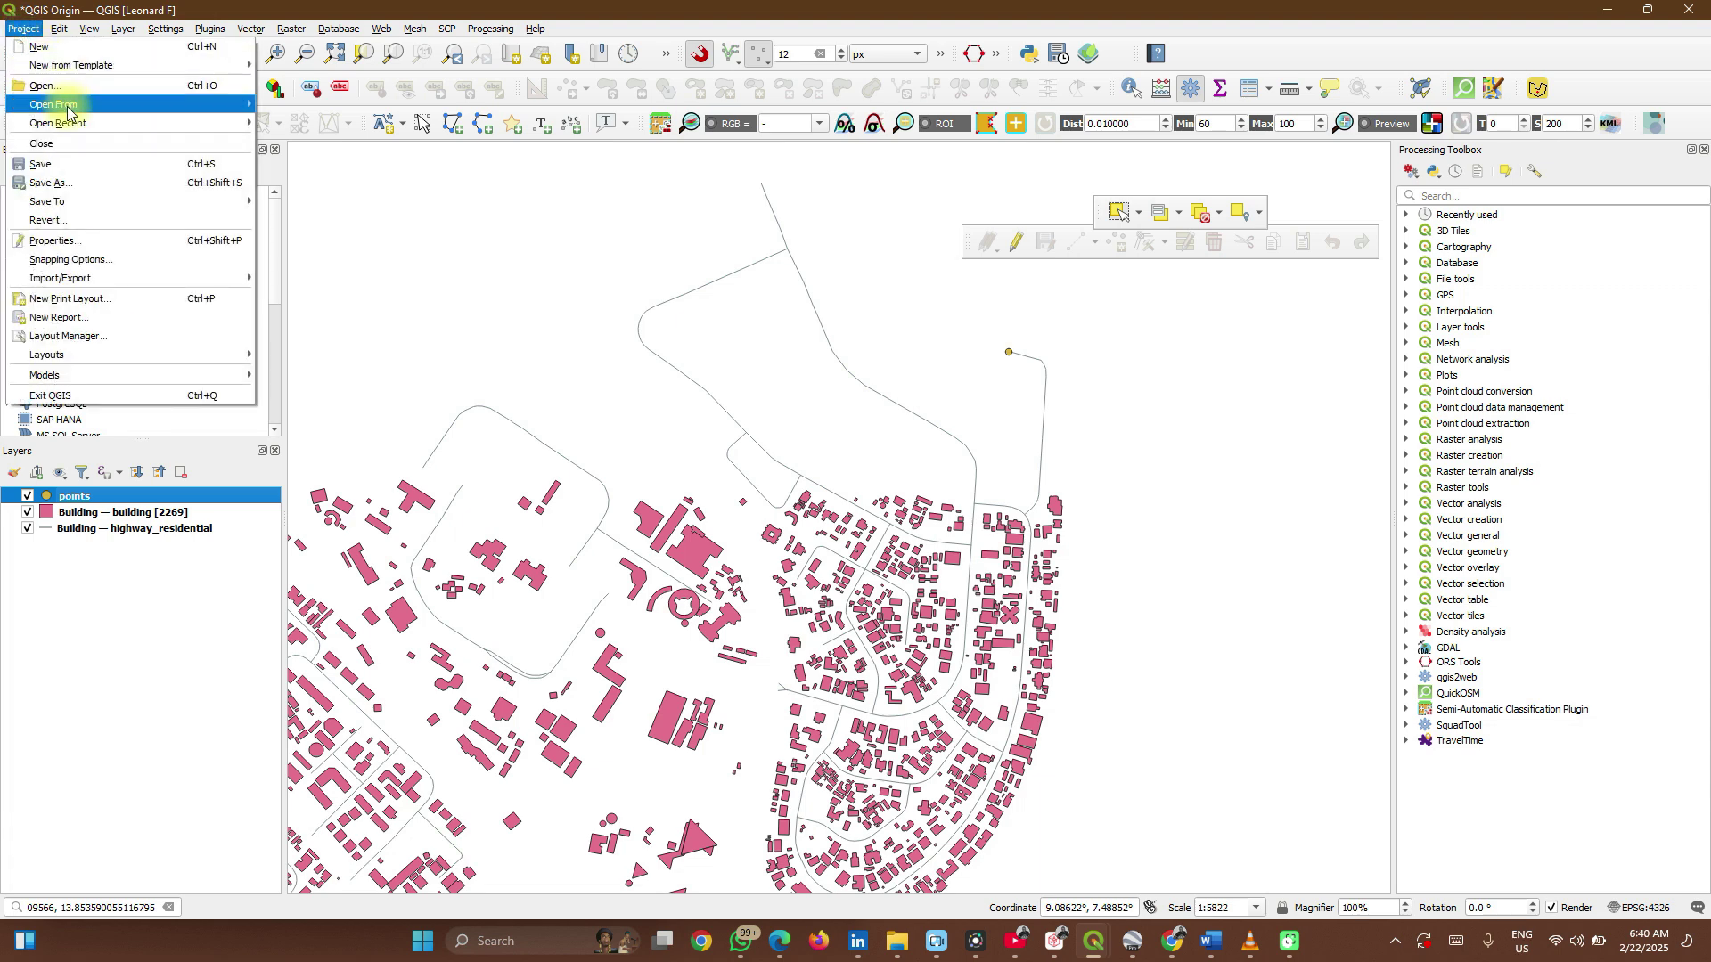
pyautogui.moveTo(64, 122)
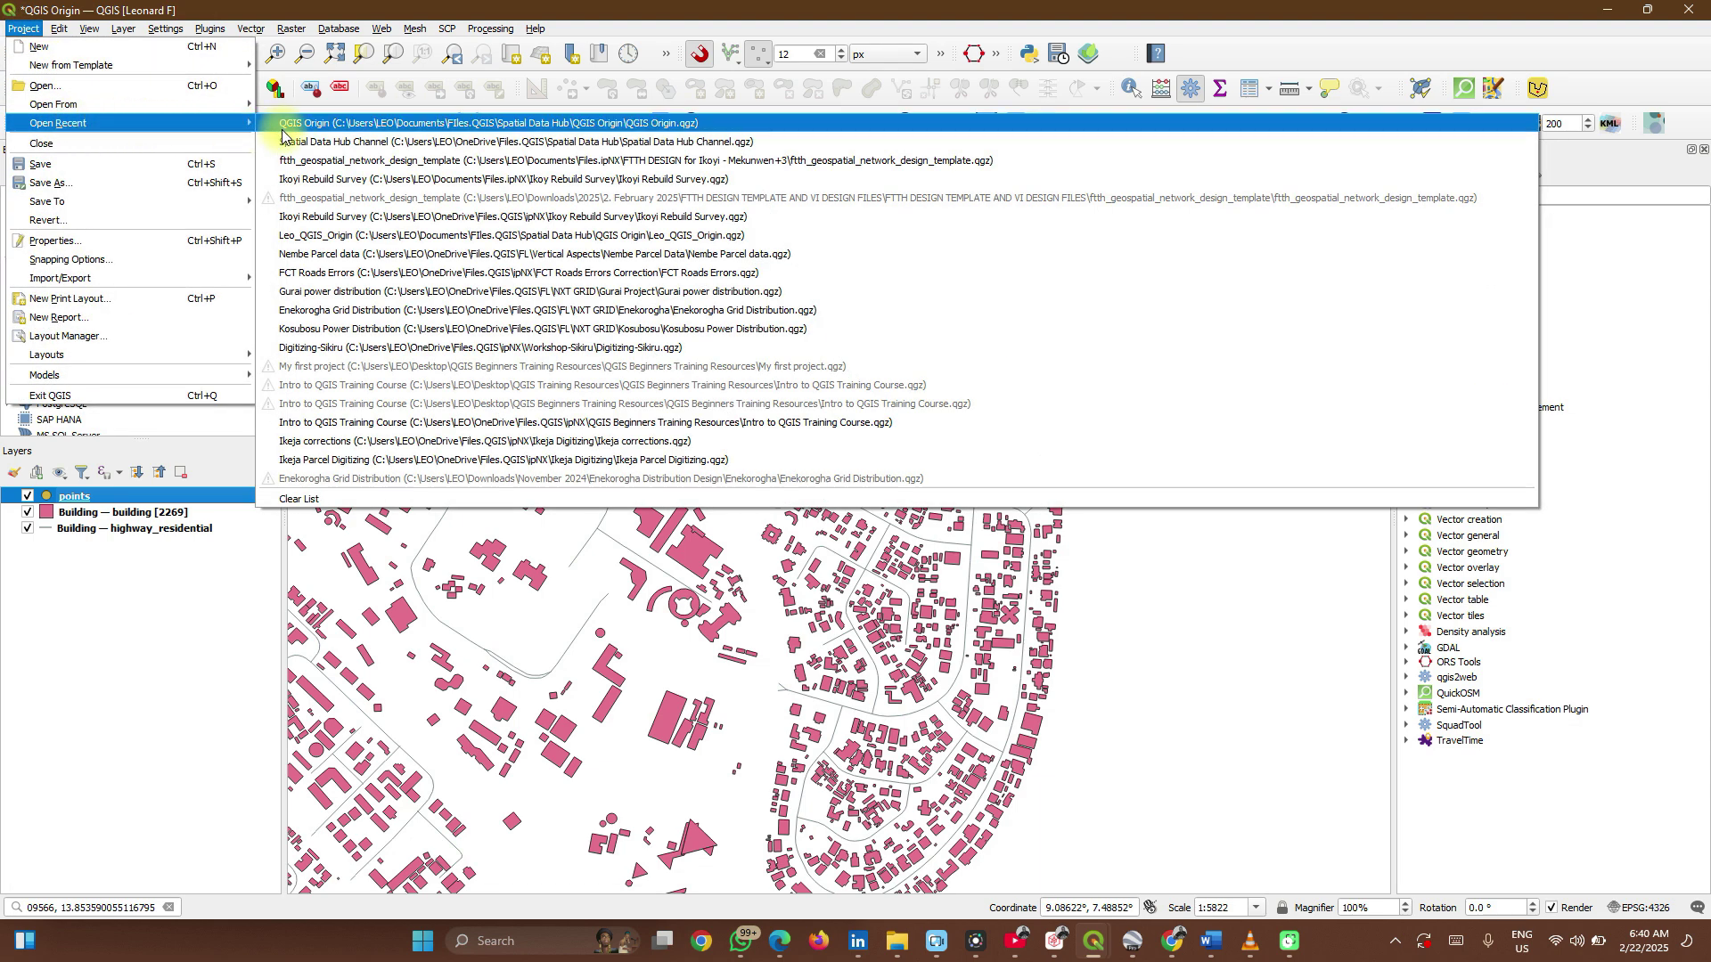
pyautogui.click(306, 236)
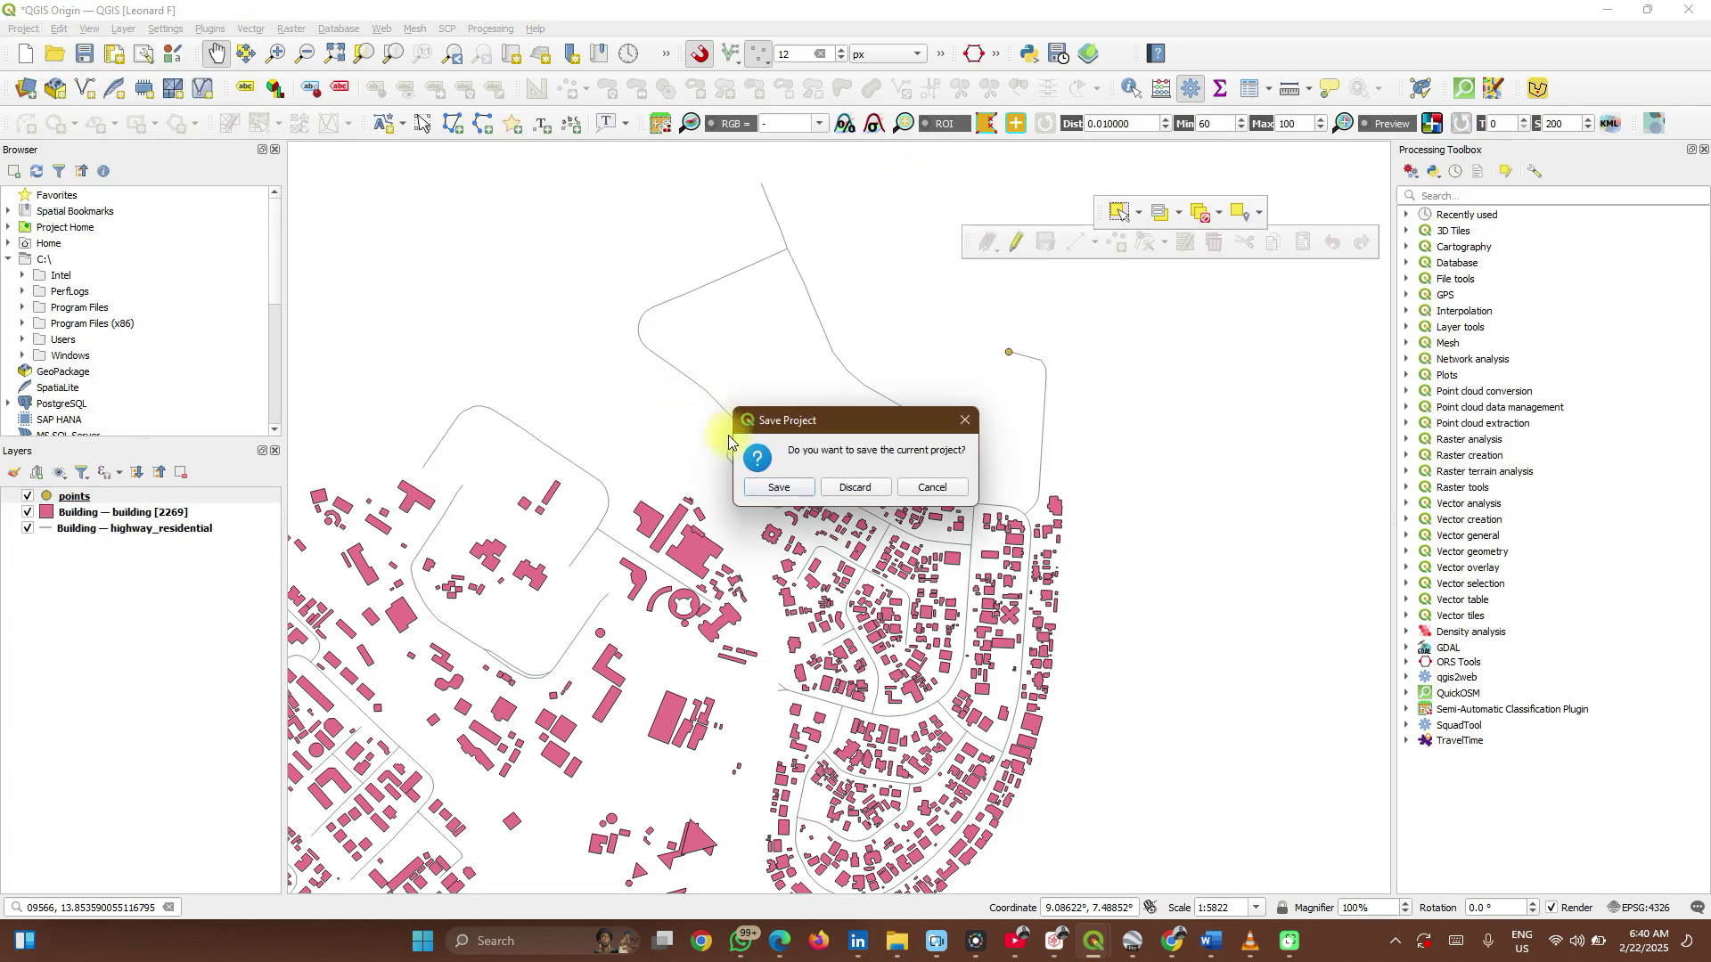
pyautogui.click(851, 486)
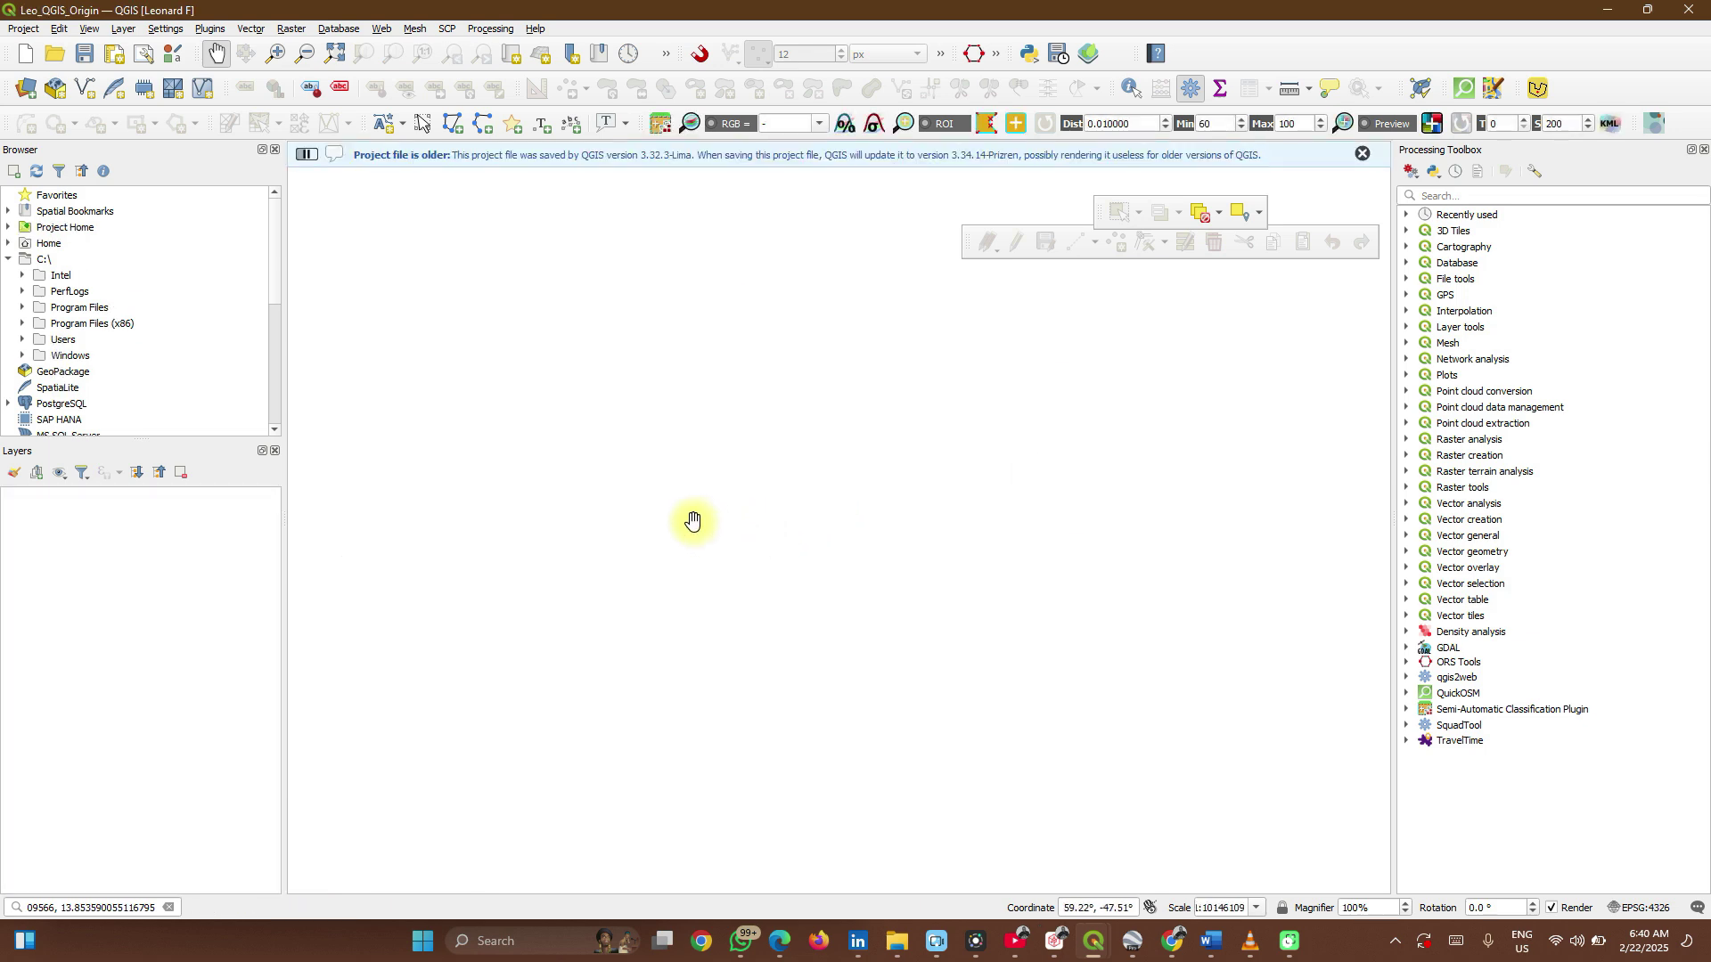
# - Review the project folder's files in File Explorer and add the building layer from Building.gpkg in Project Home to the map
pyautogui.click(900, 946)
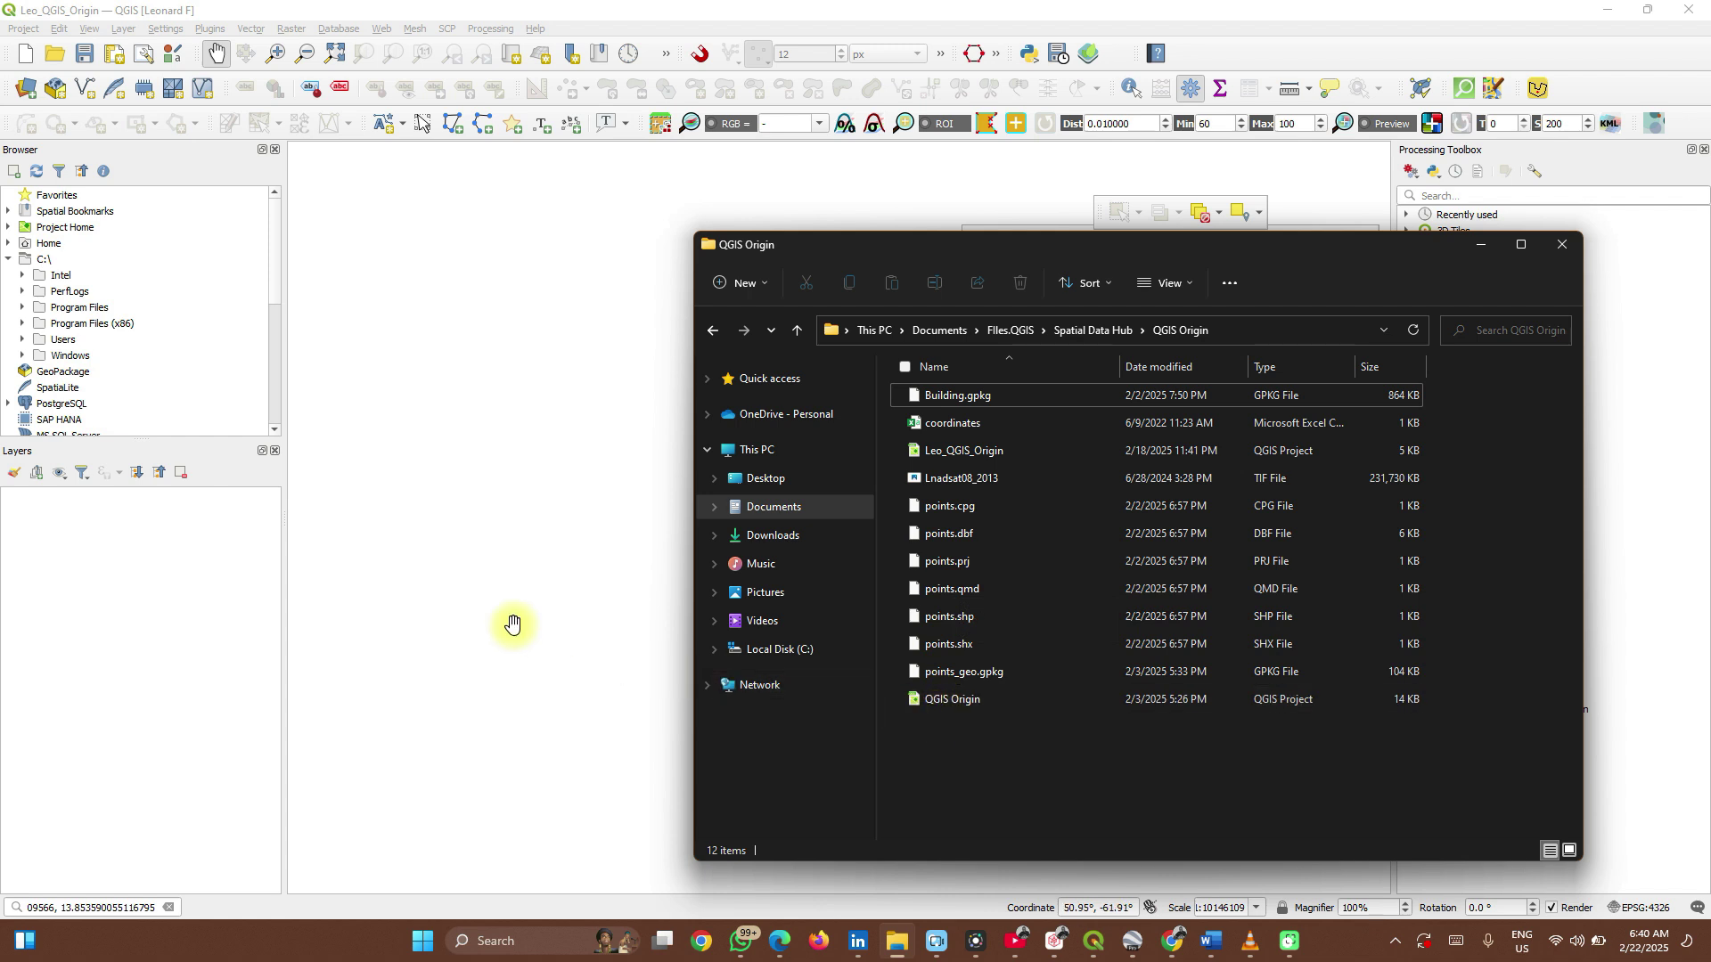
pyautogui.moveTo(451, 636); pyautogui.dragTo(407, 580)
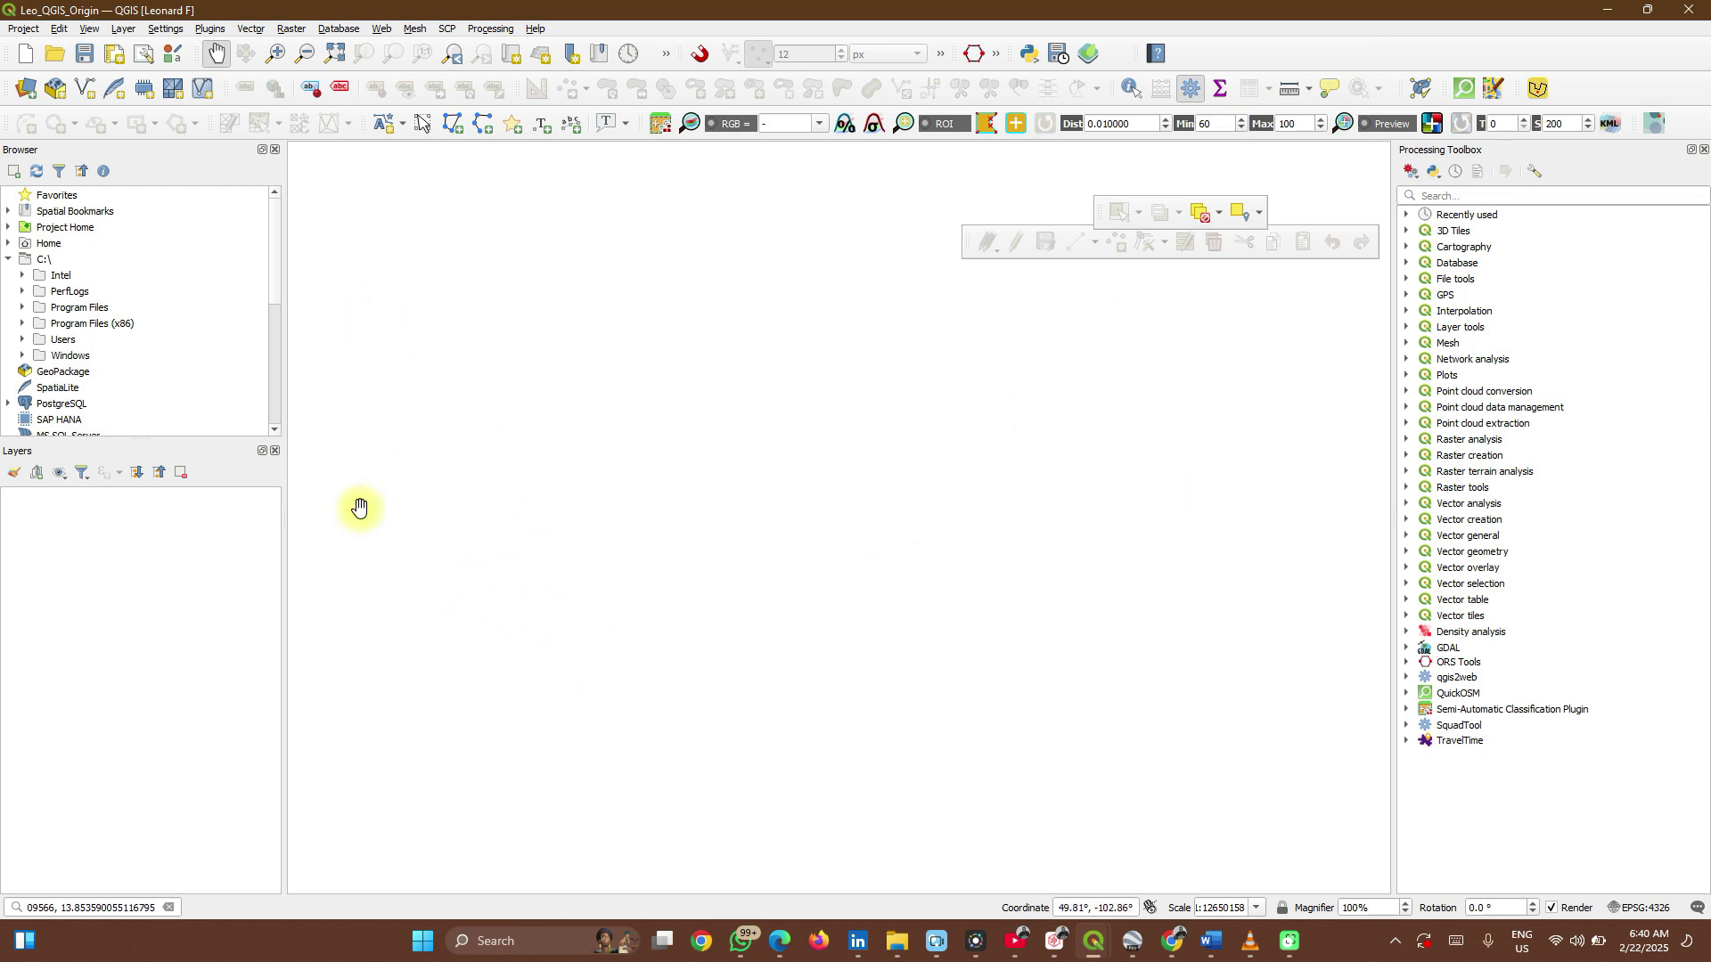
pyautogui.click(8, 228)
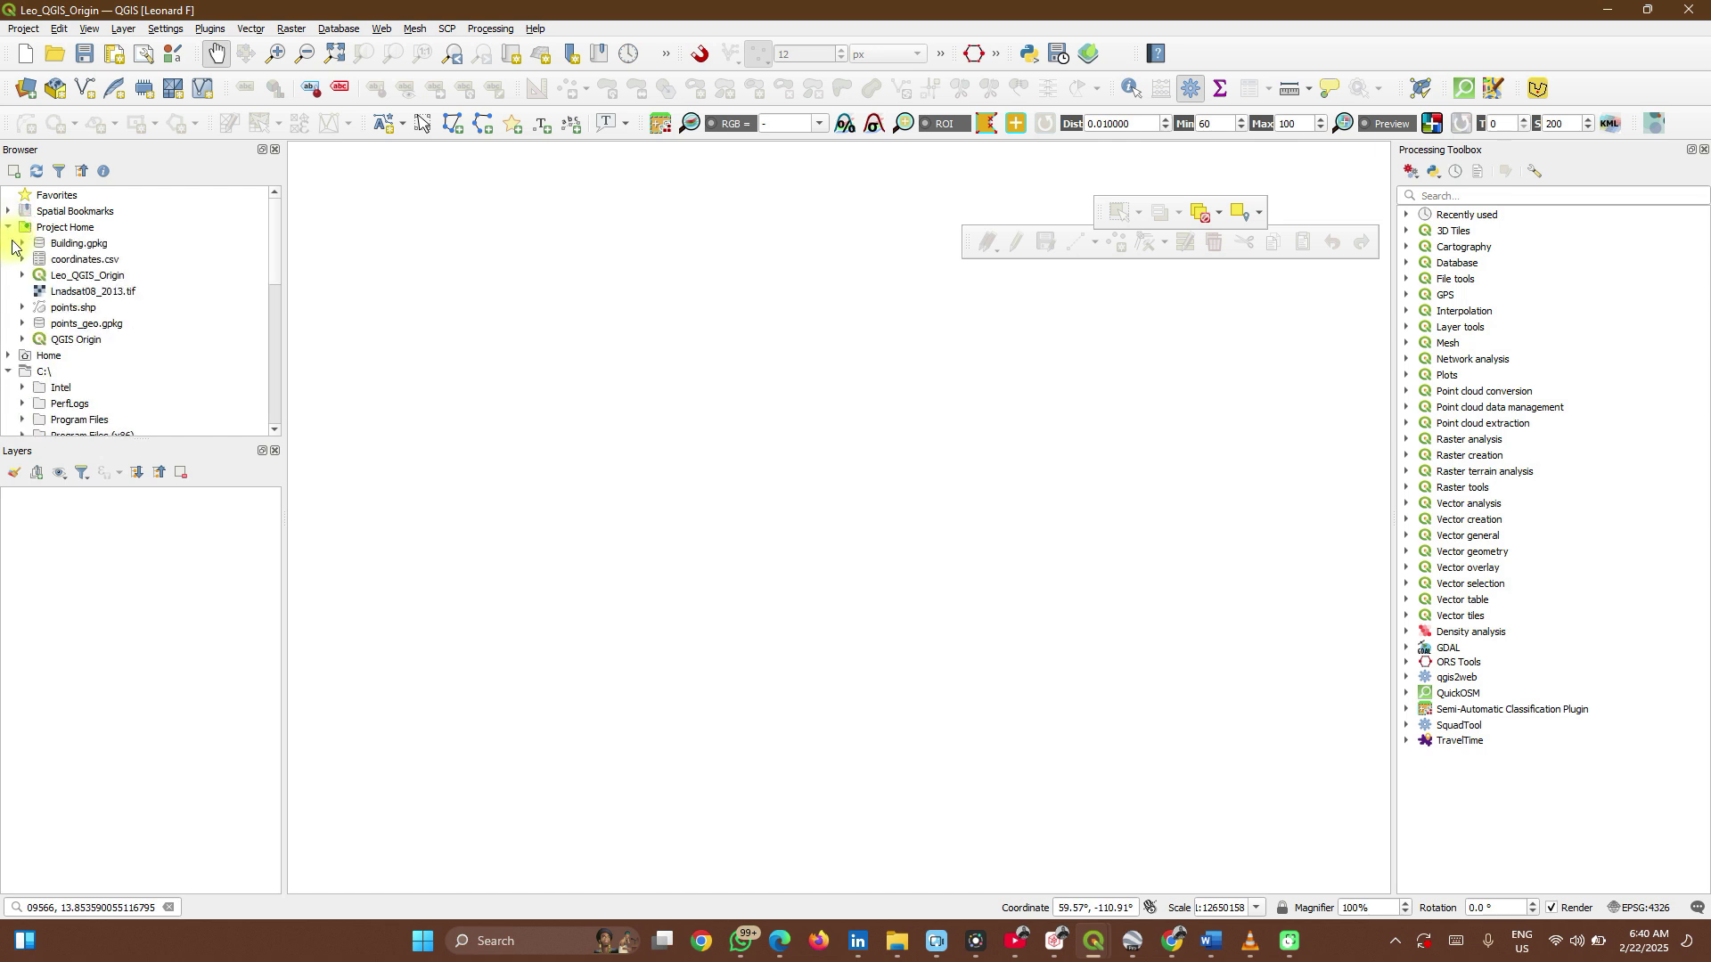
pyautogui.click(22, 243)
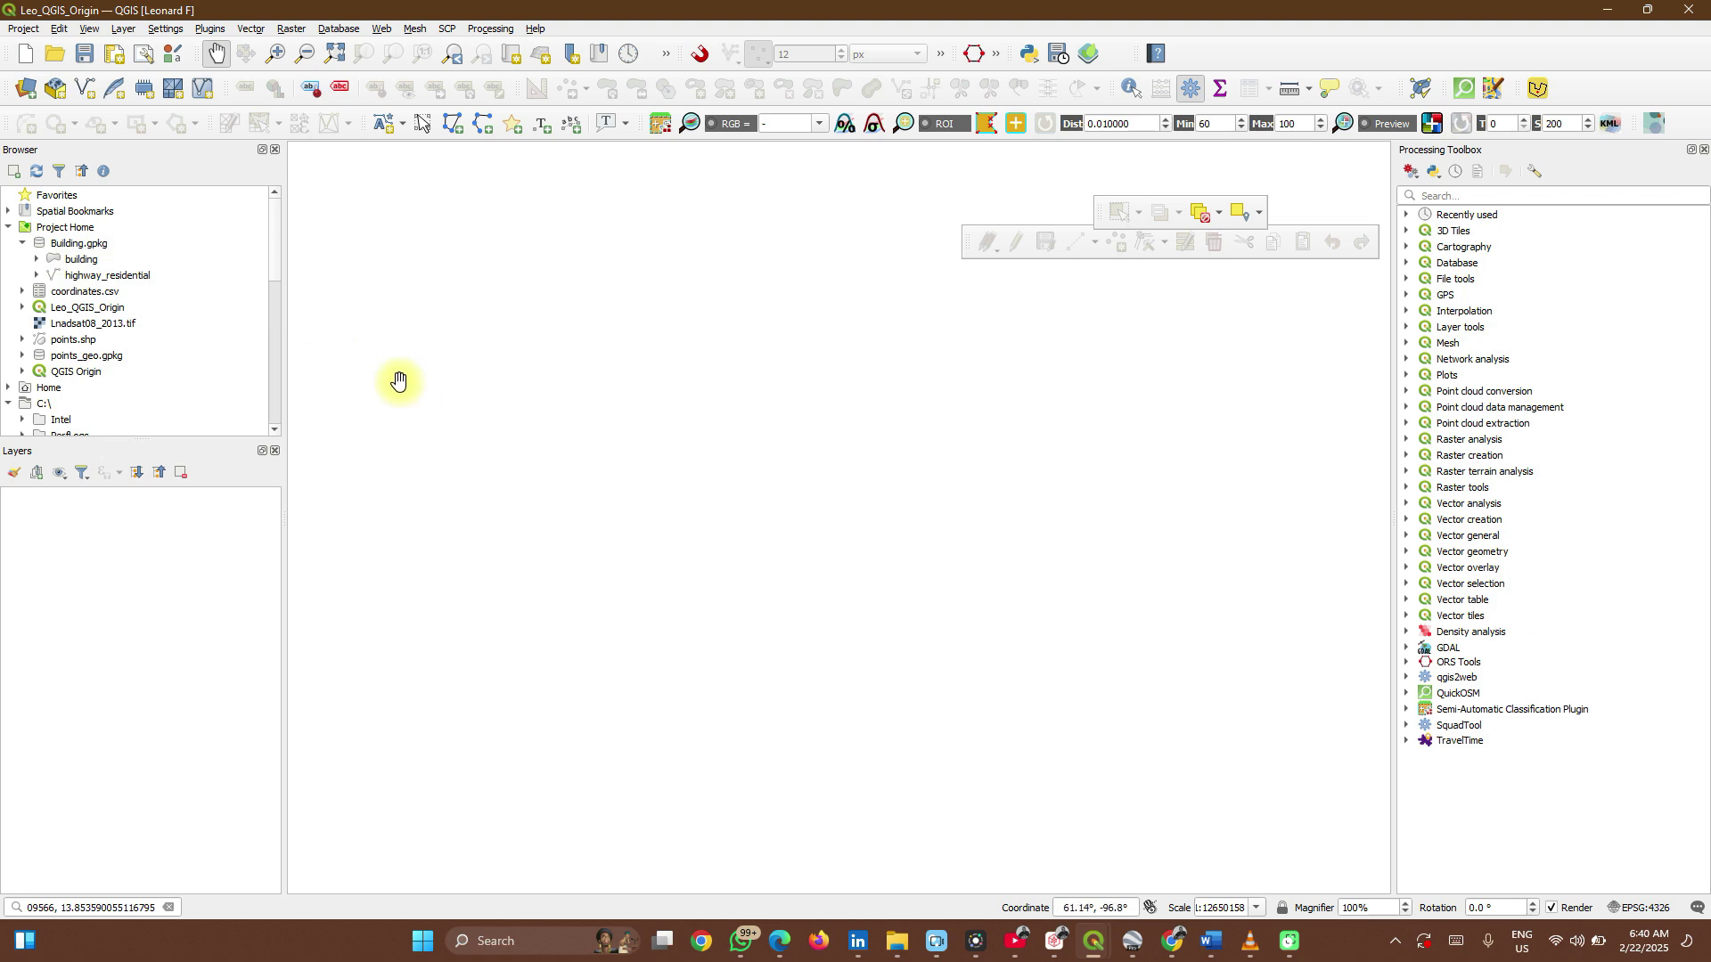
pyautogui.moveTo(86, 260); pyautogui.dragTo(526, 366)
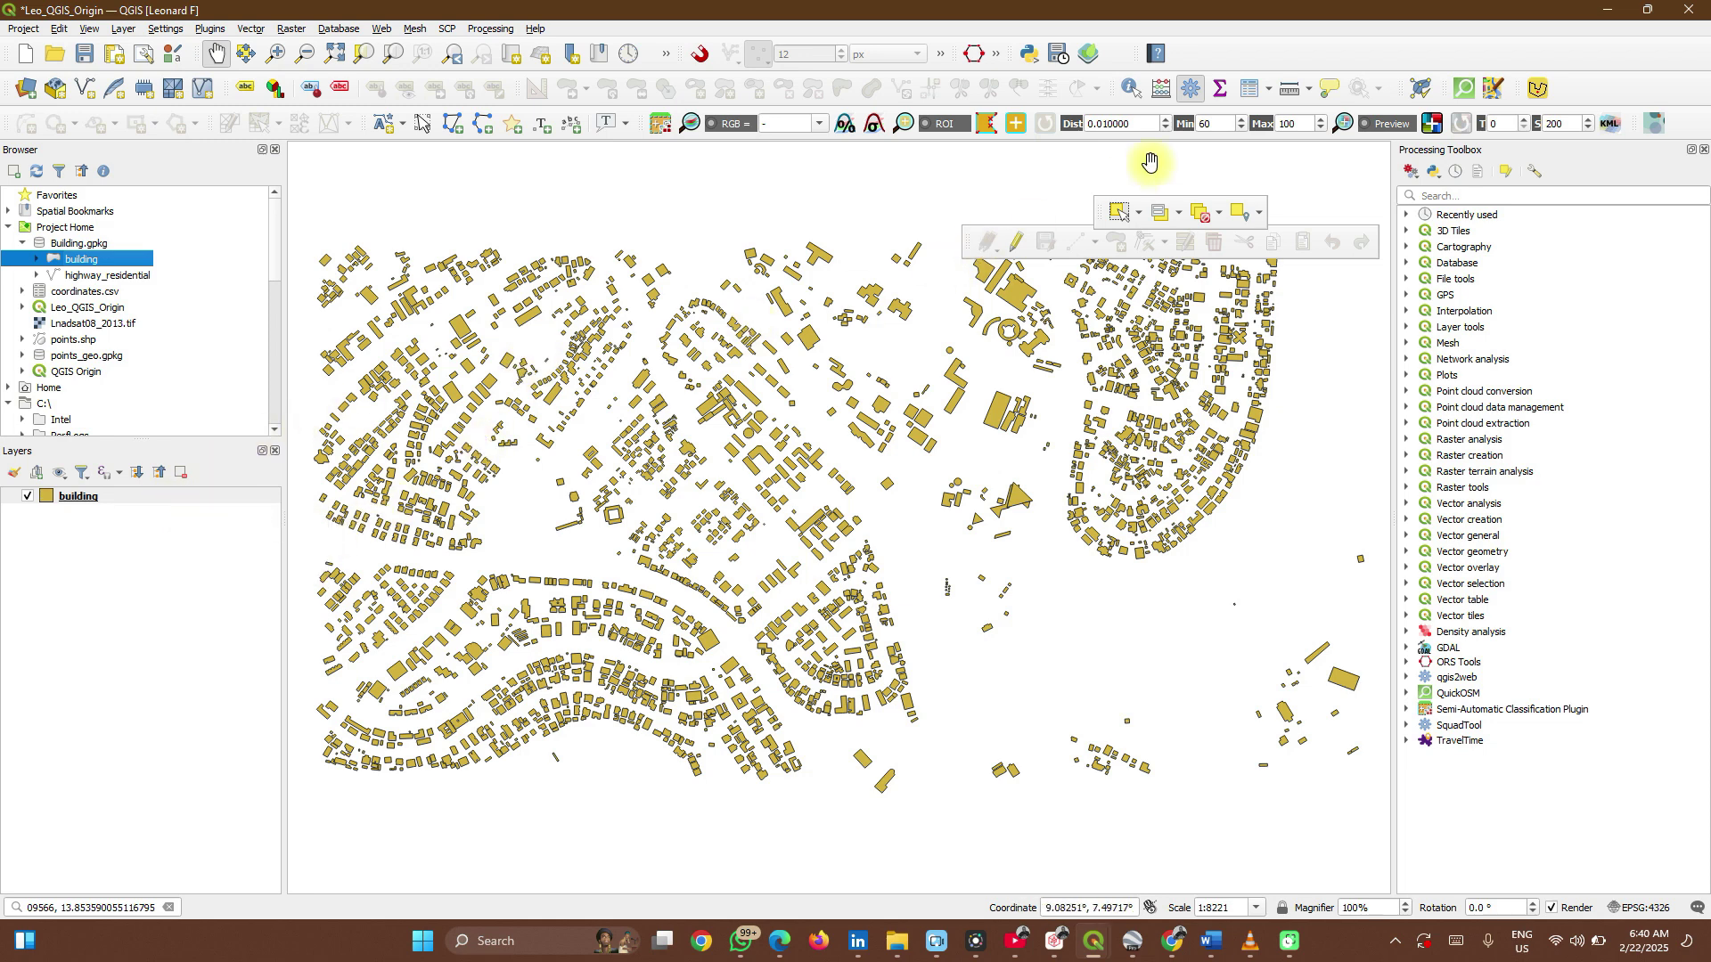
pyautogui.rightClick(1273, 61)
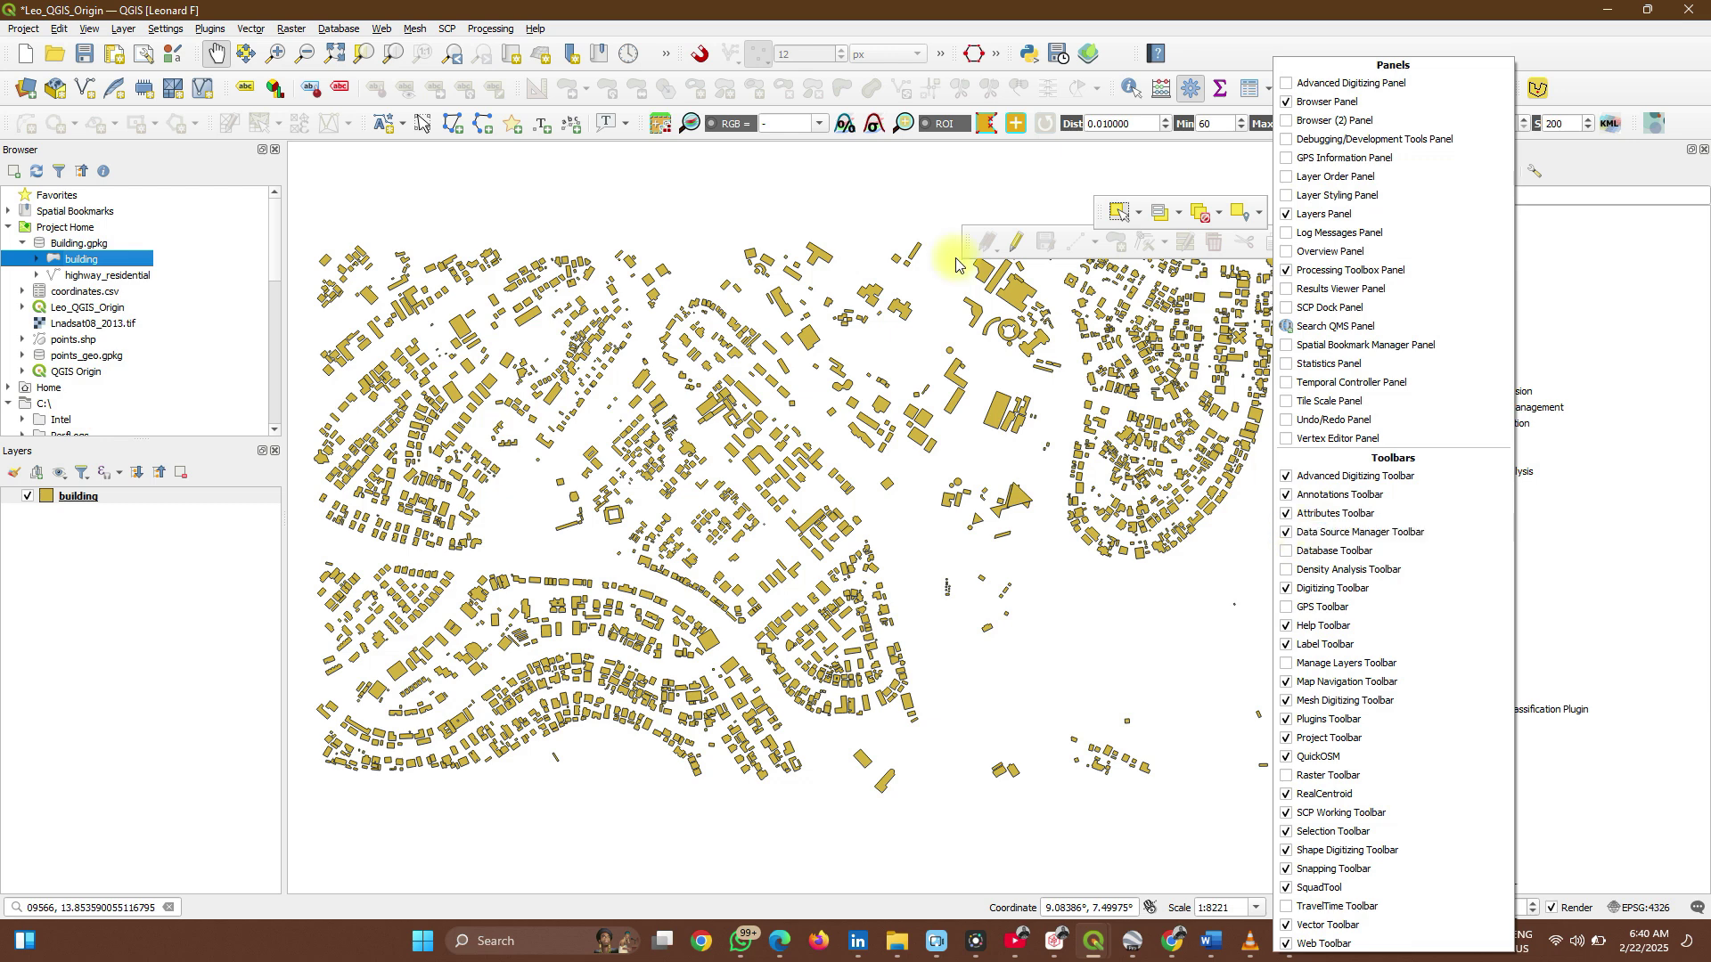
pyautogui.click(1191, 27)
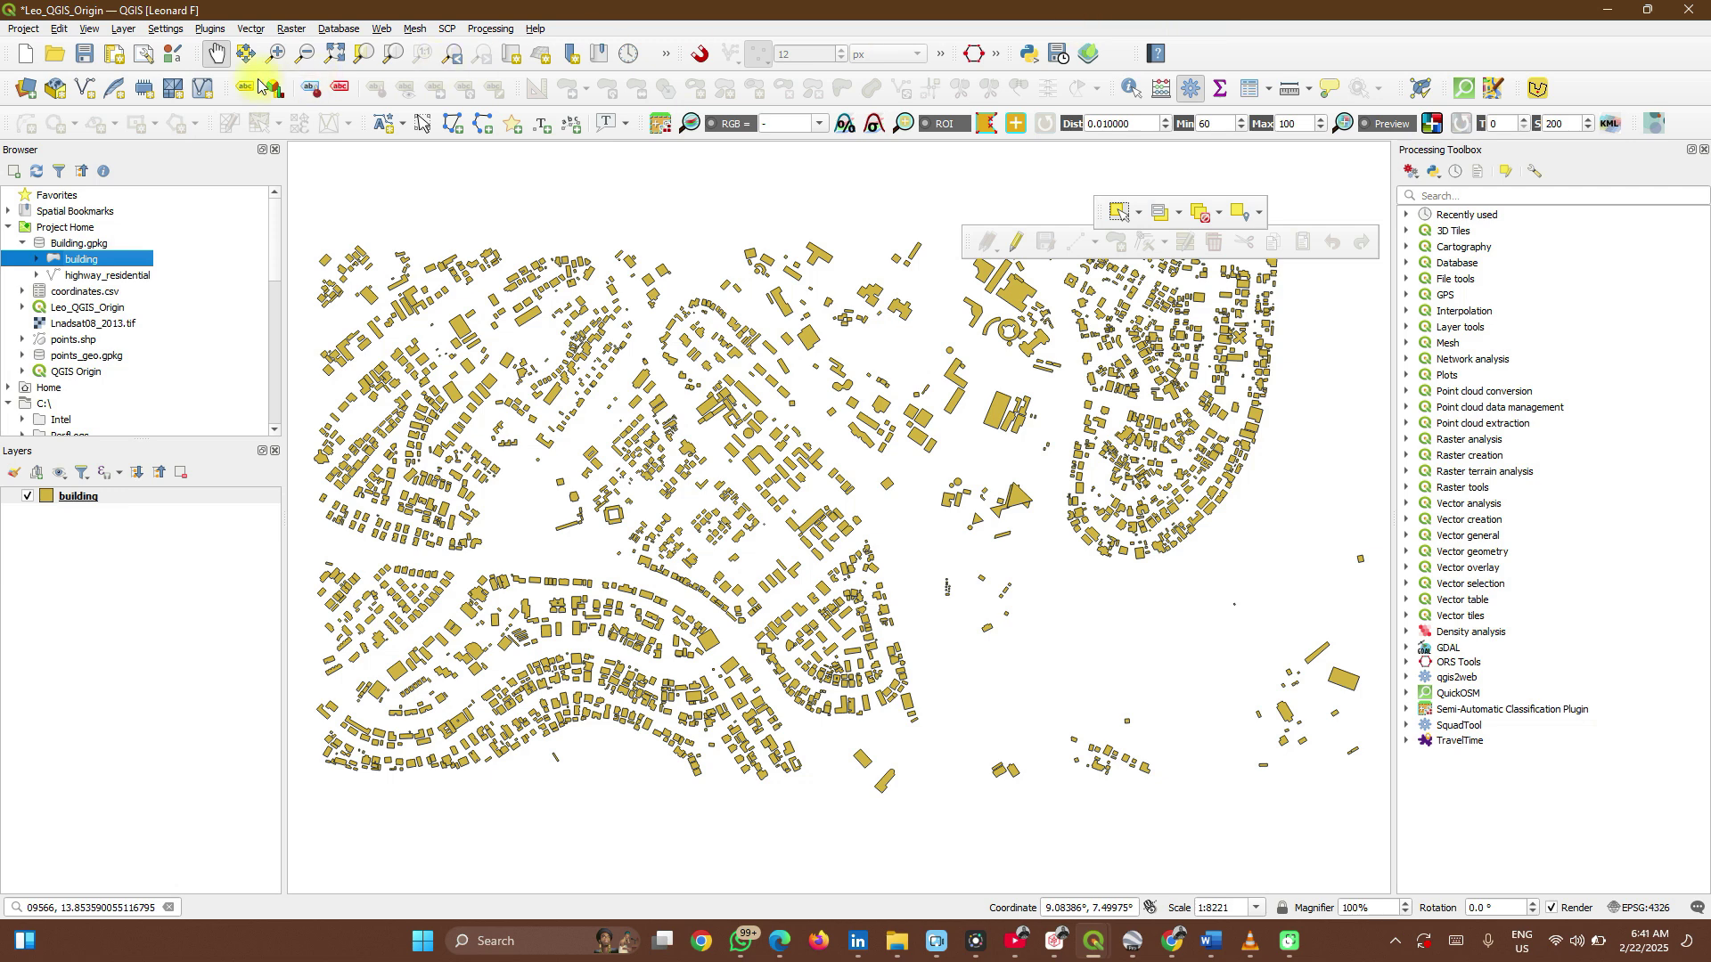
# - Open the Data Source Manager and dismiss the master authentication password requests without entering anything
pyautogui.click(24, 90)
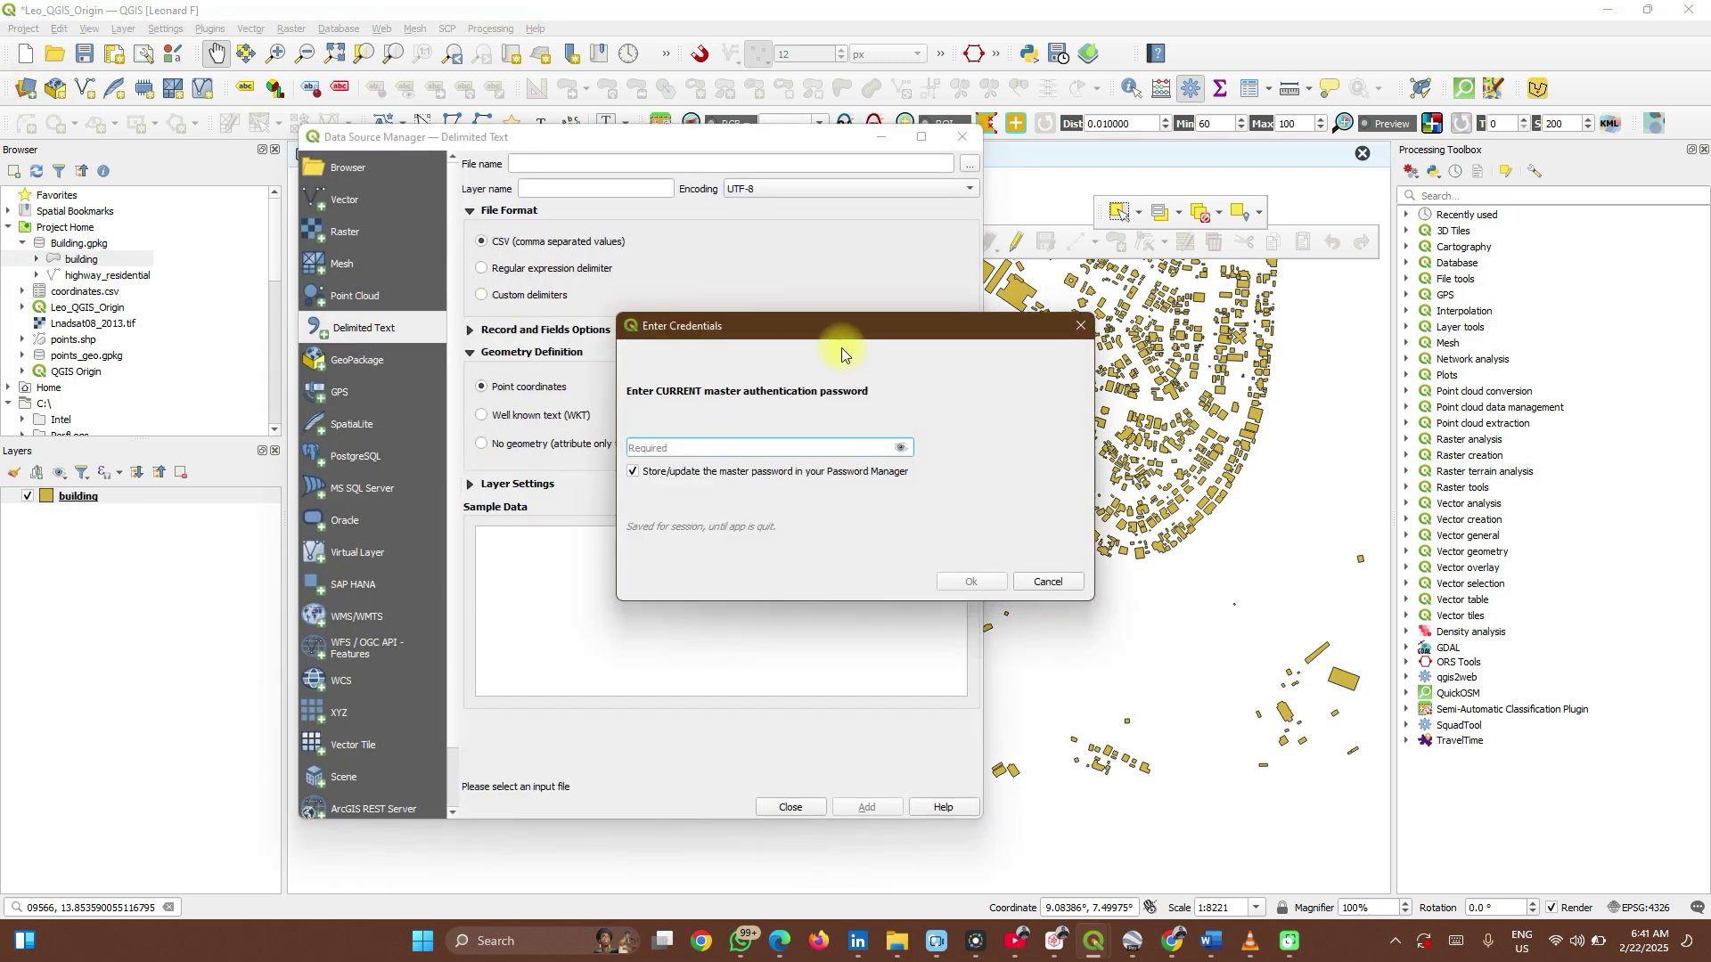
pyautogui.click(1090, 332)
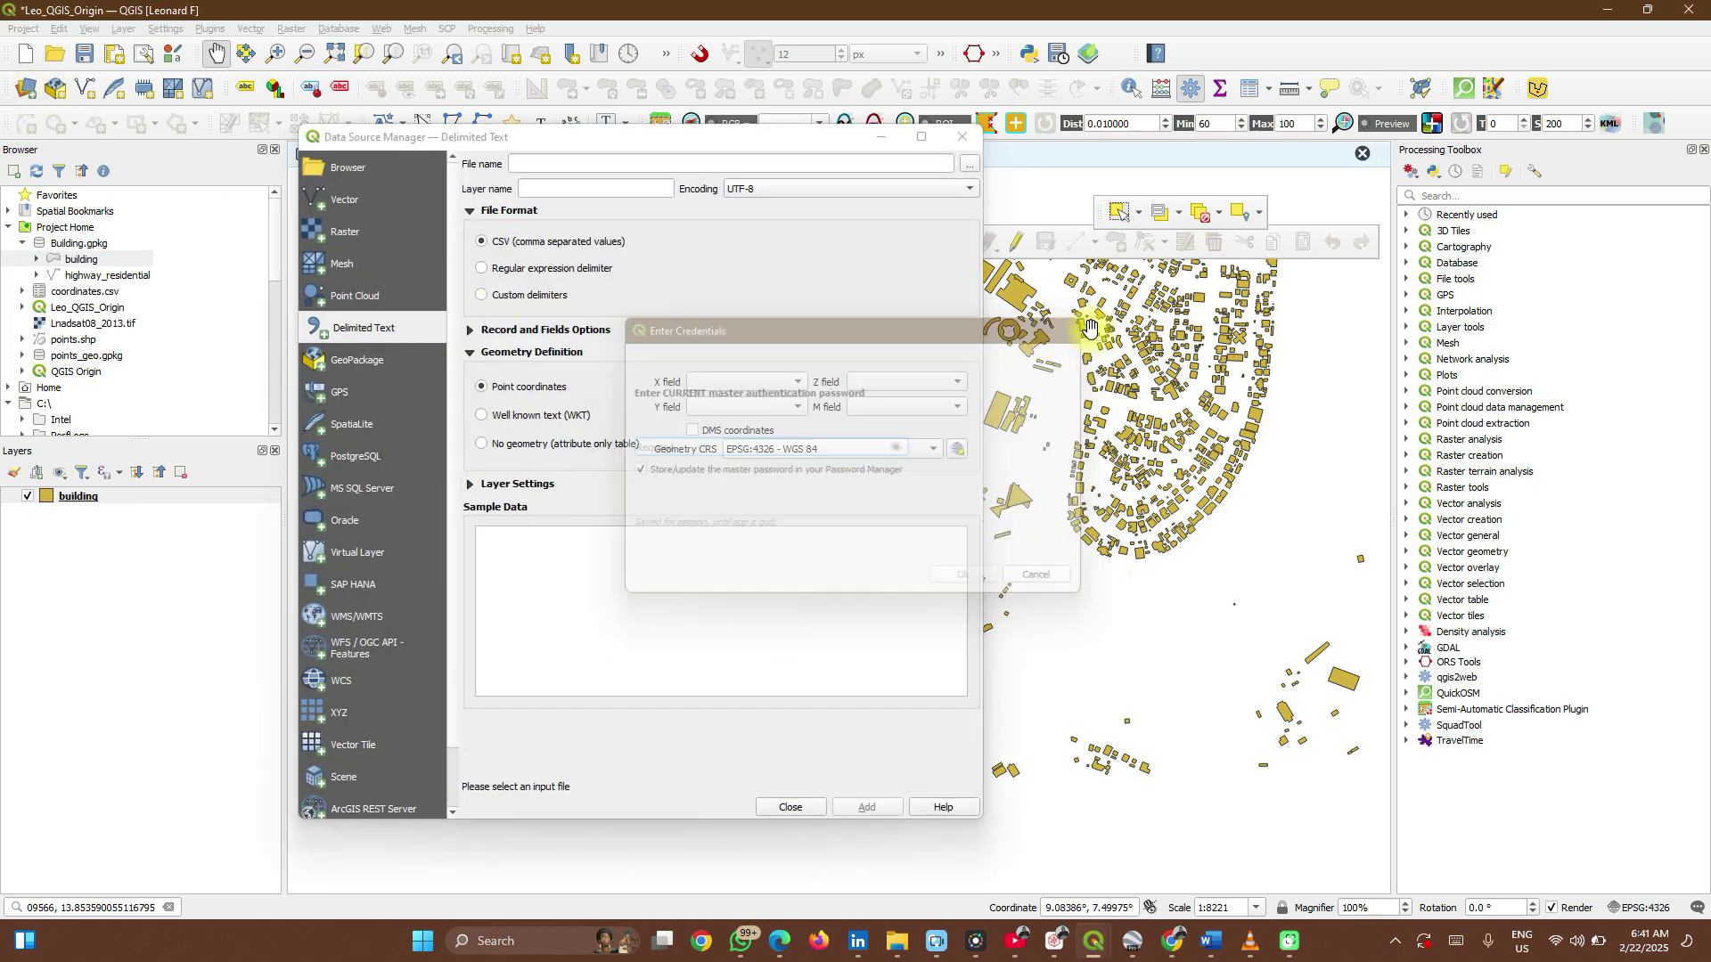
pyautogui.click(1081, 326)
pyautogui.click(1081, 326)
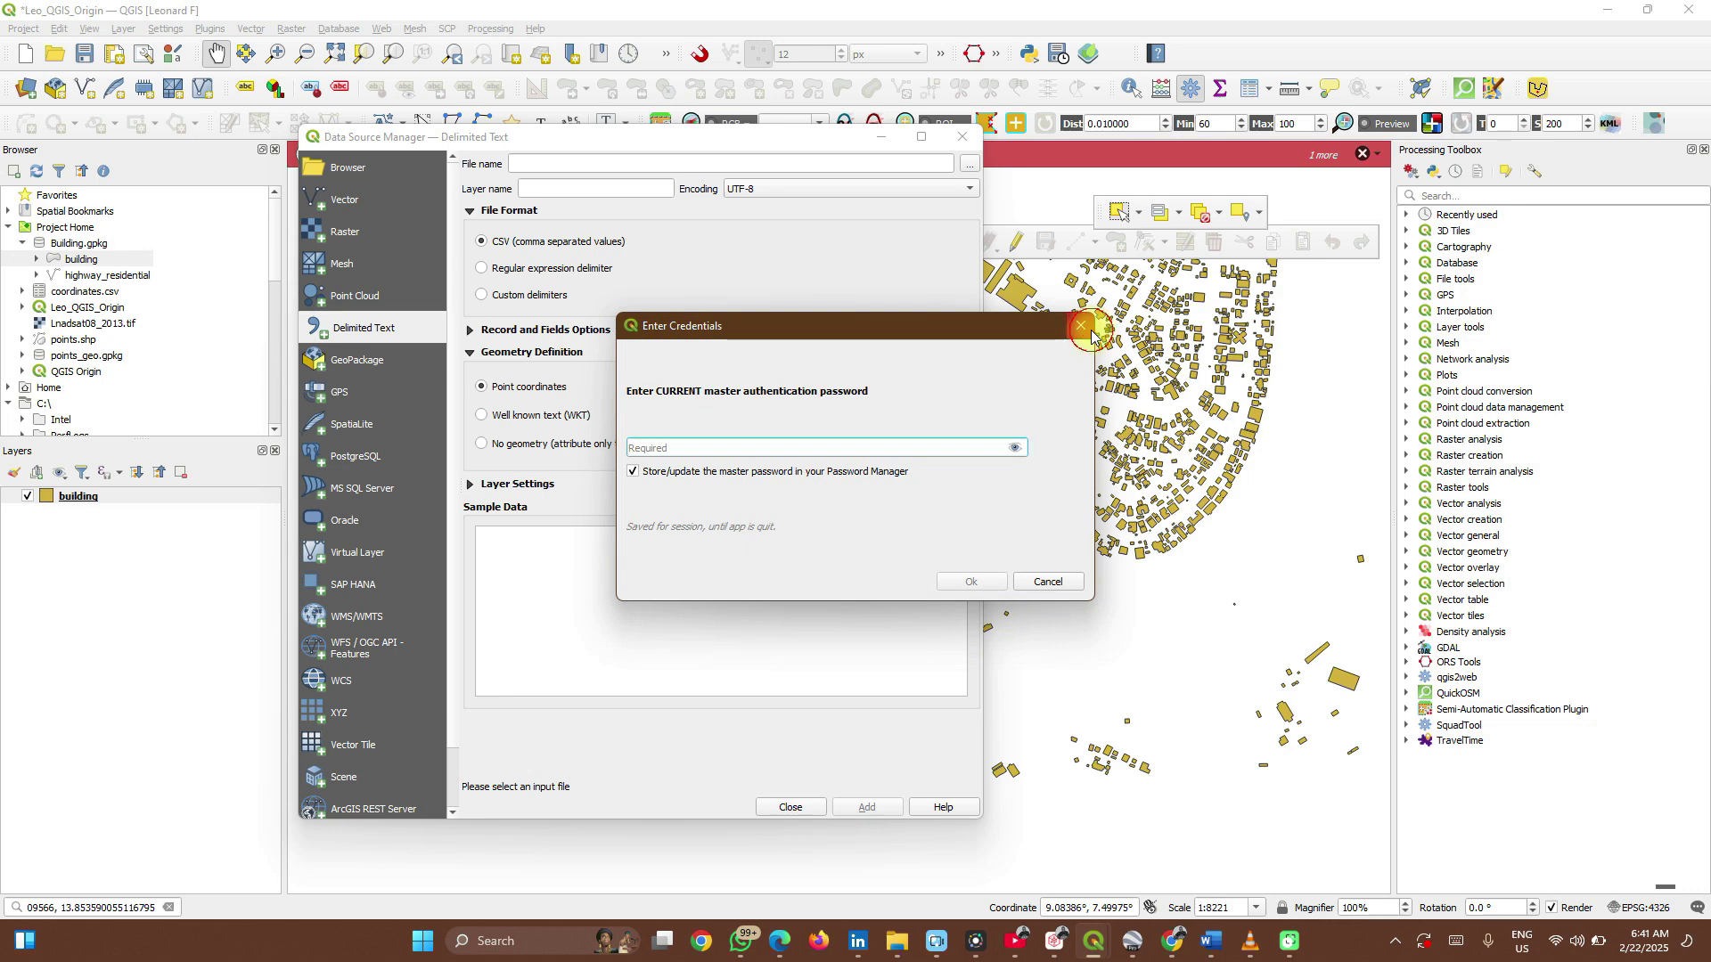
pyautogui.click(1083, 328)
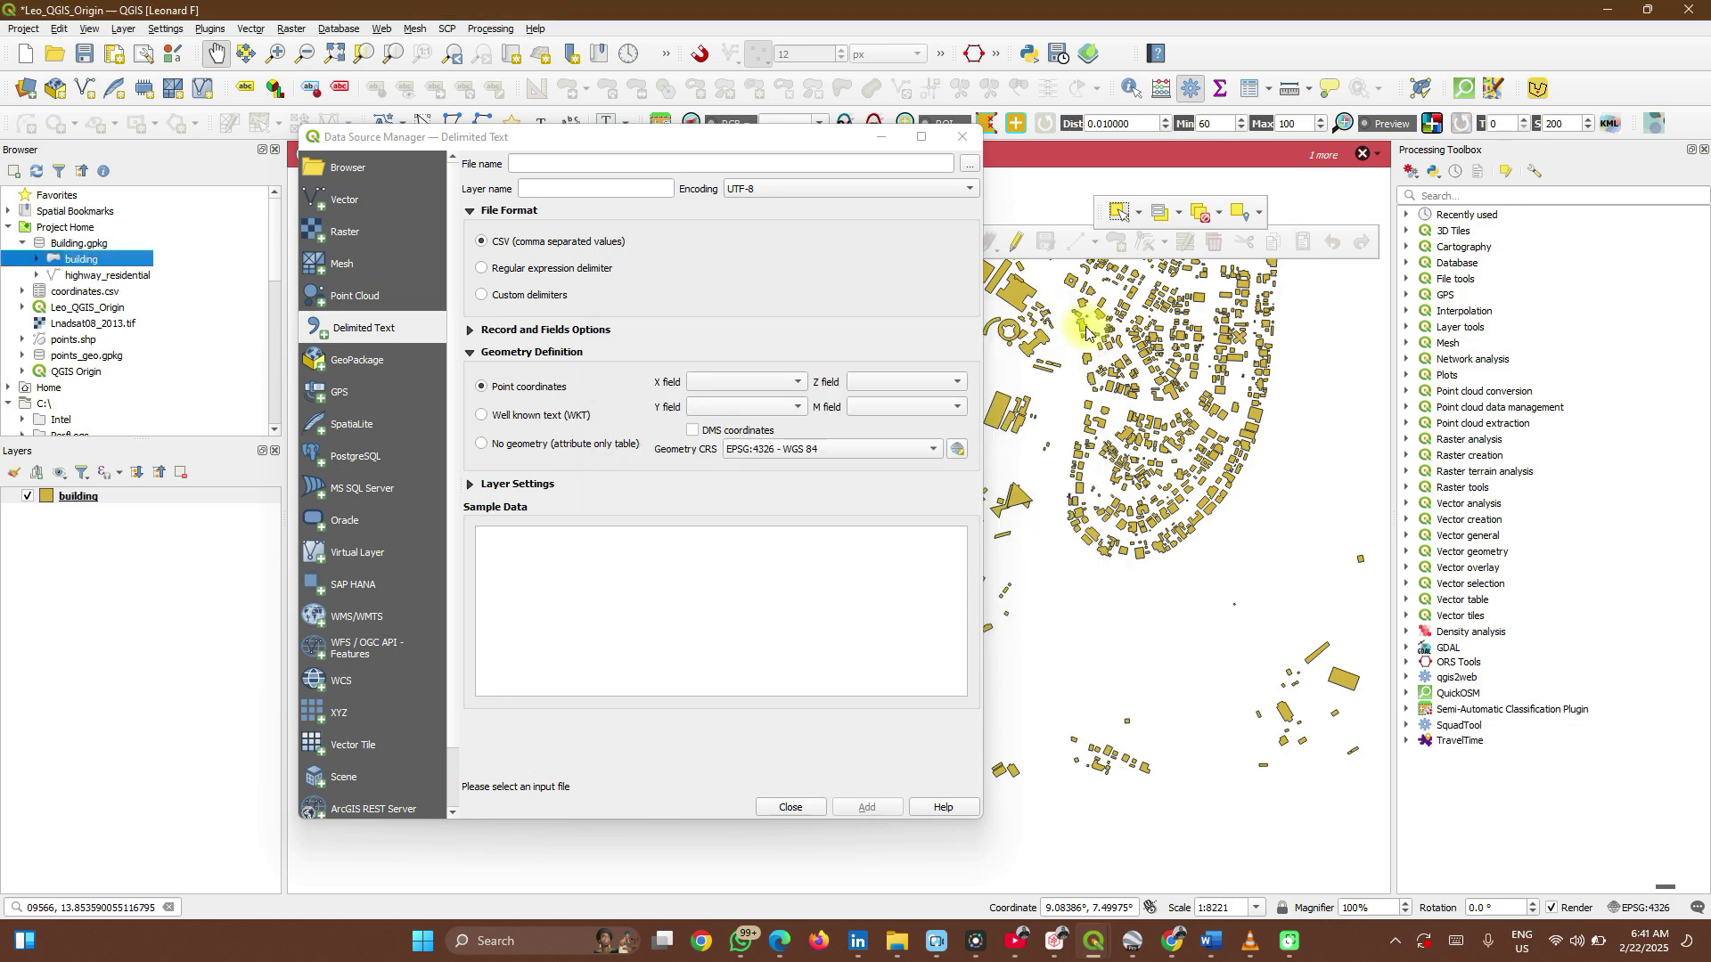
pyautogui.click(1084, 328)
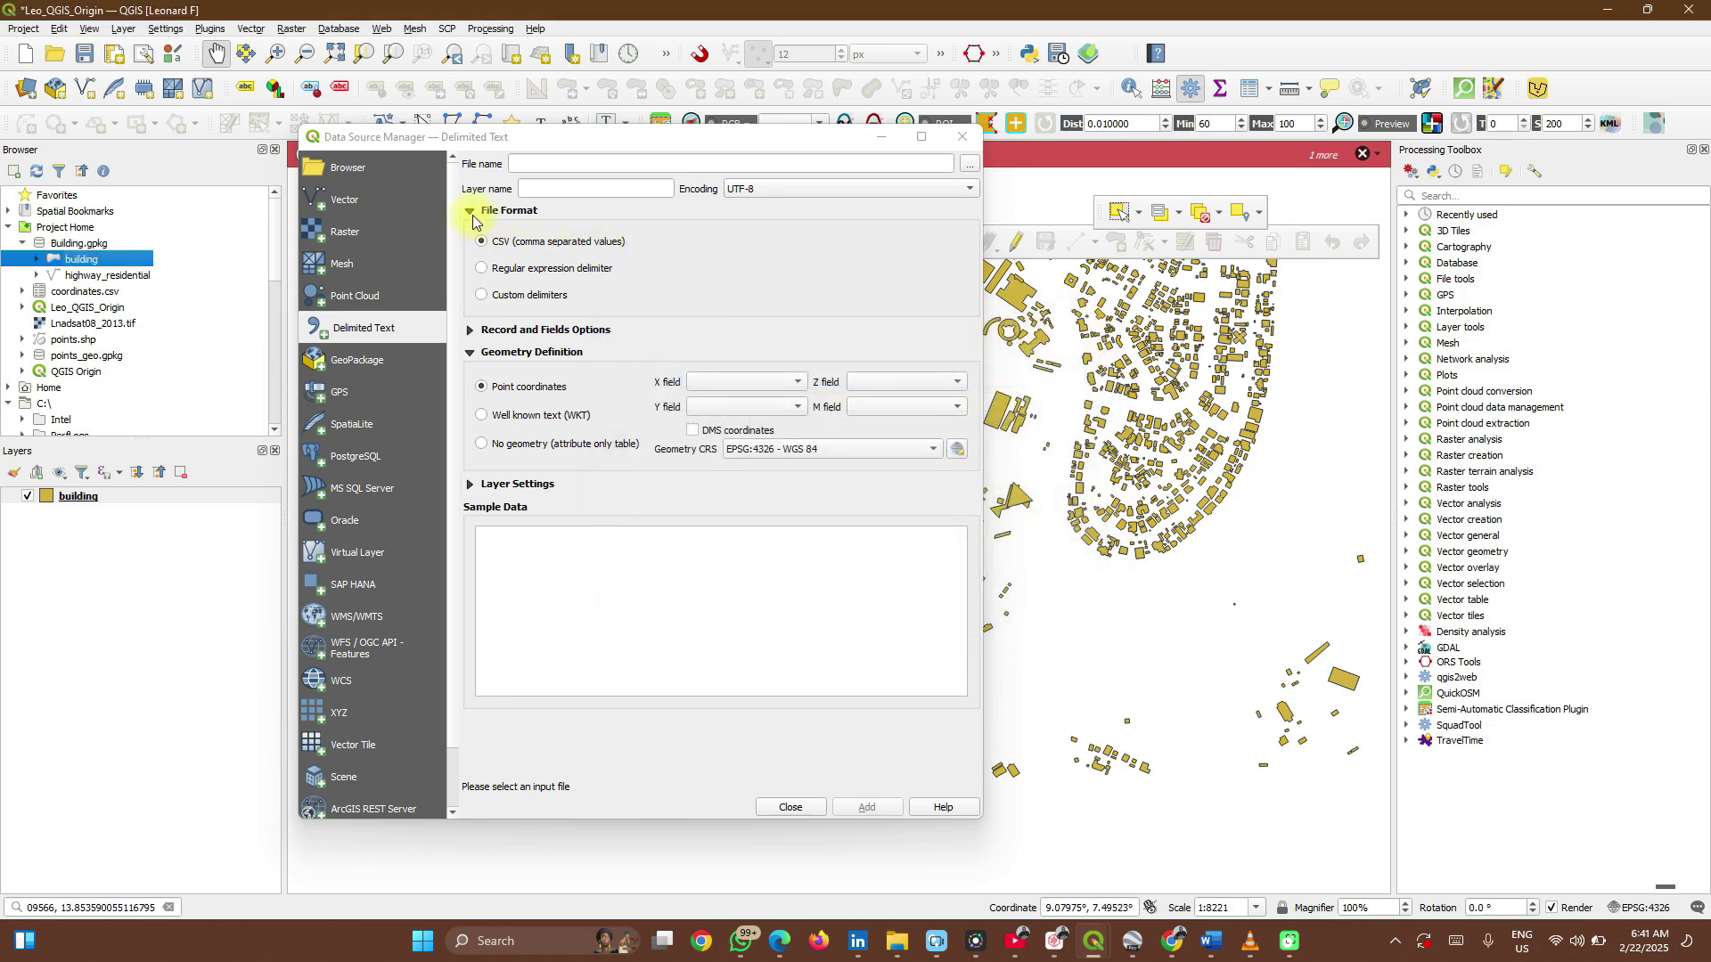
# - Add the points.shp shapefile from the QGIS Origin folder in Documents to the project as a vector layer
pyautogui.click(345, 200)
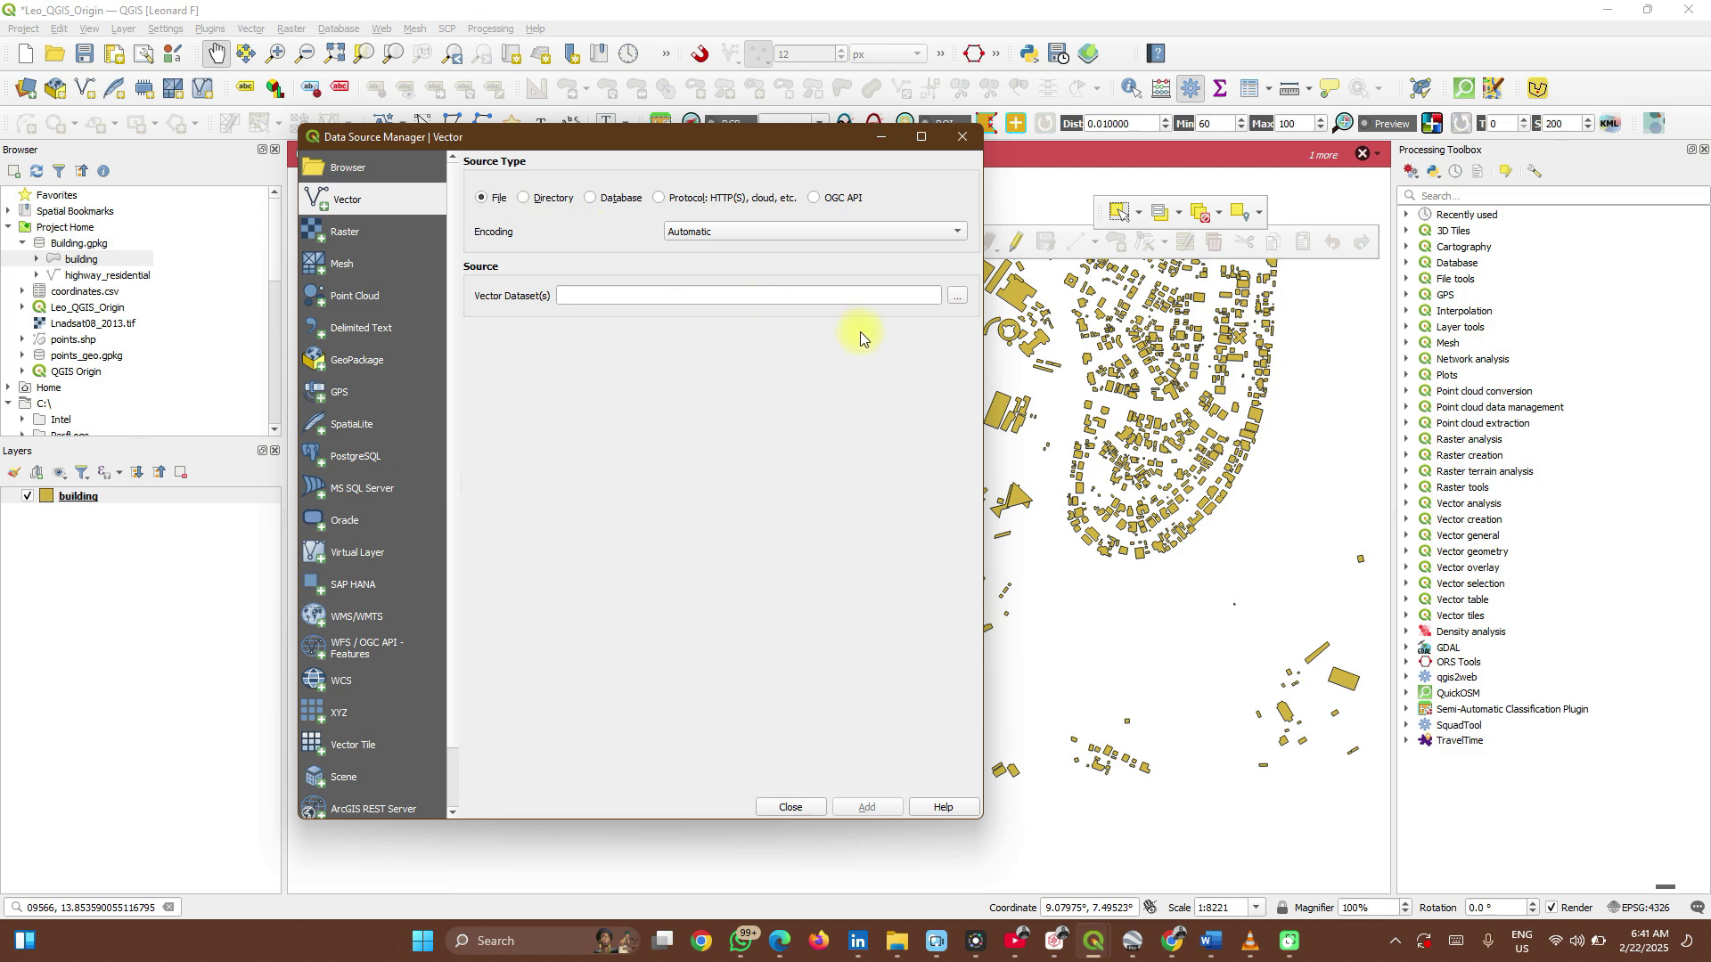
pyautogui.click(953, 299)
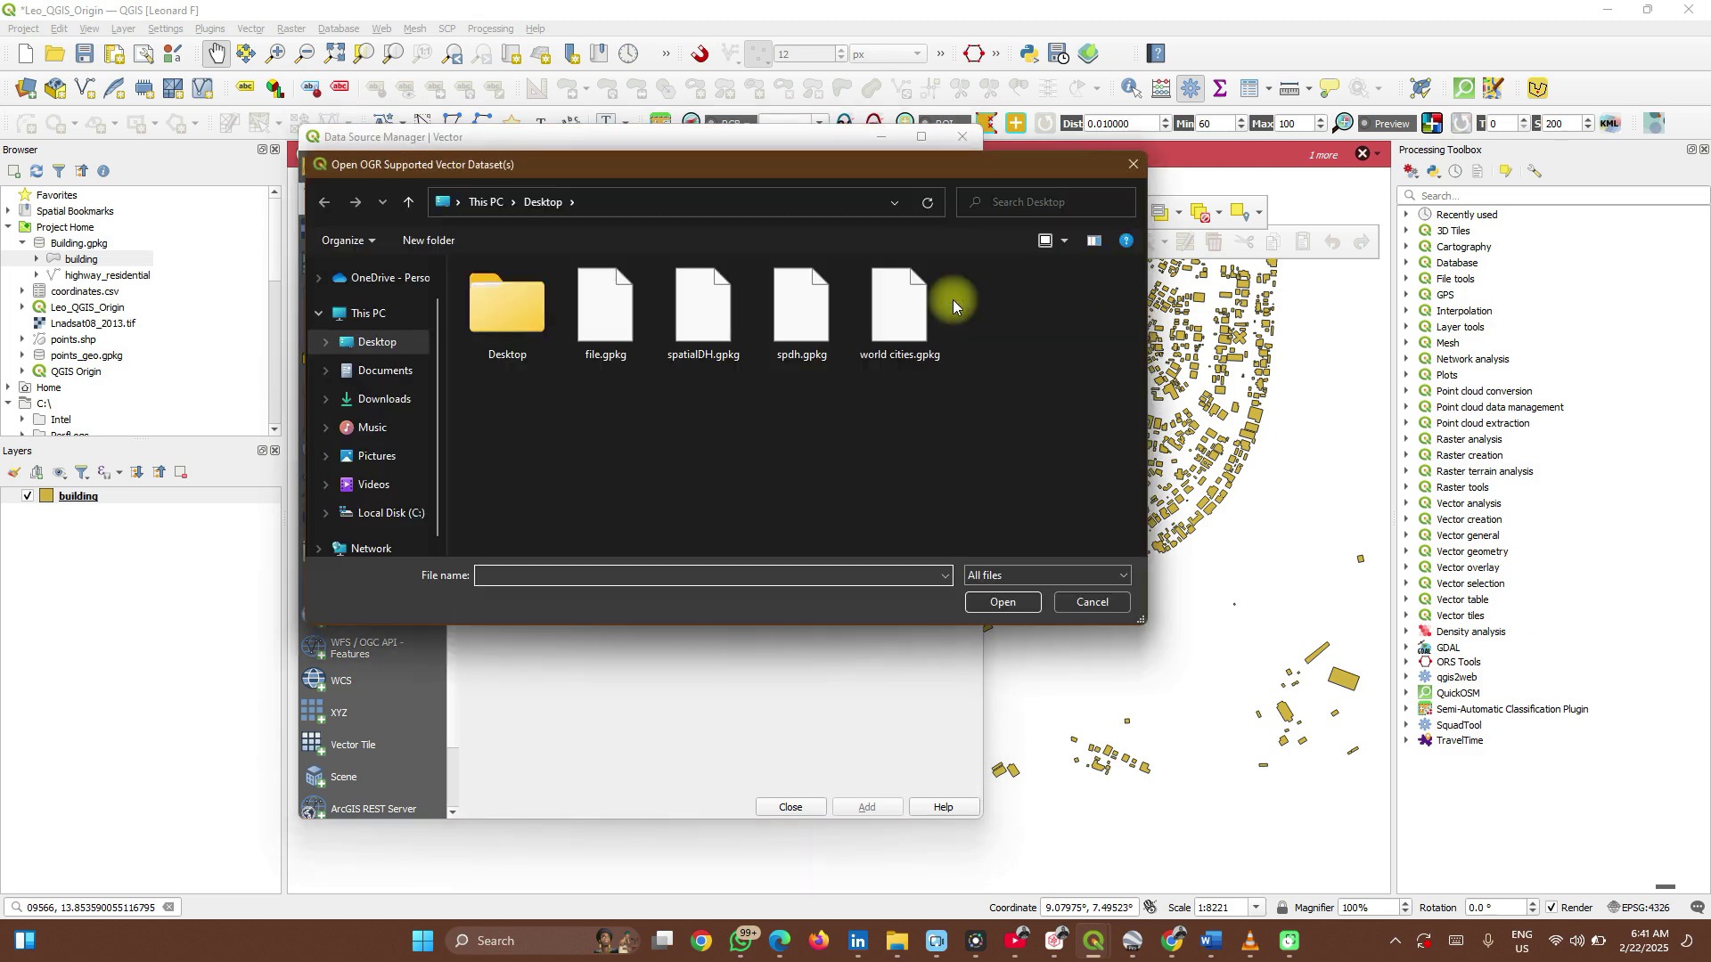
pyautogui.click(377, 372)
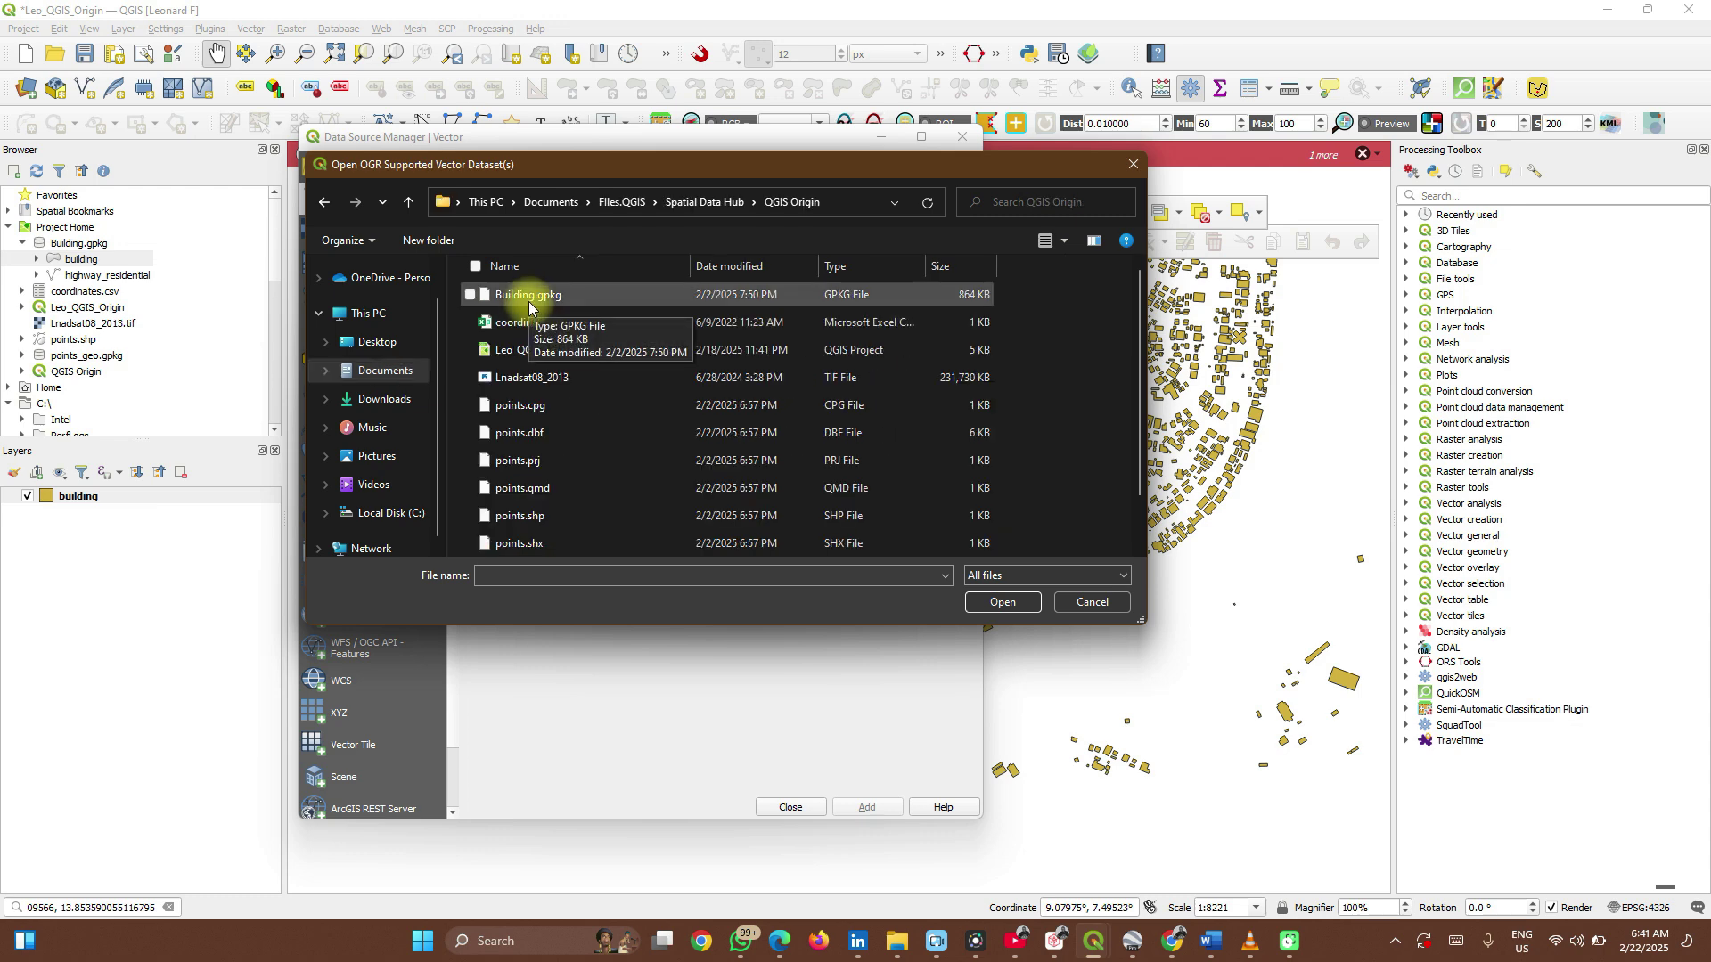
pyautogui.click(529, 302)
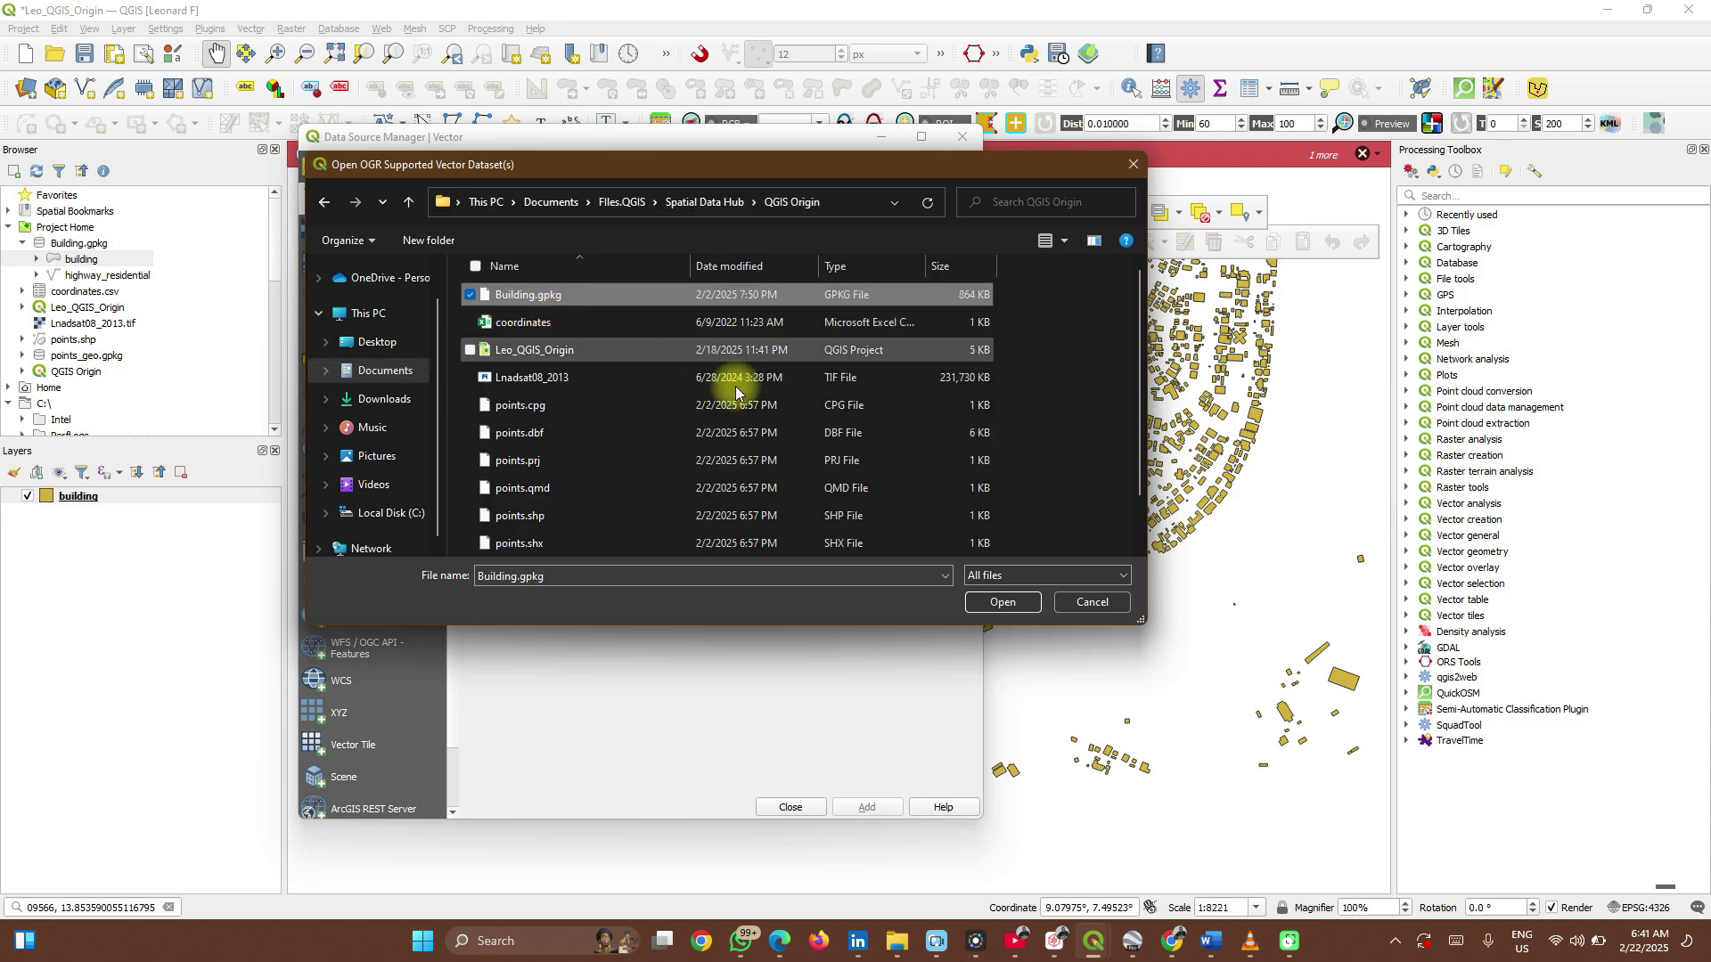
pyautogui.scroll(-1, 627, 461)
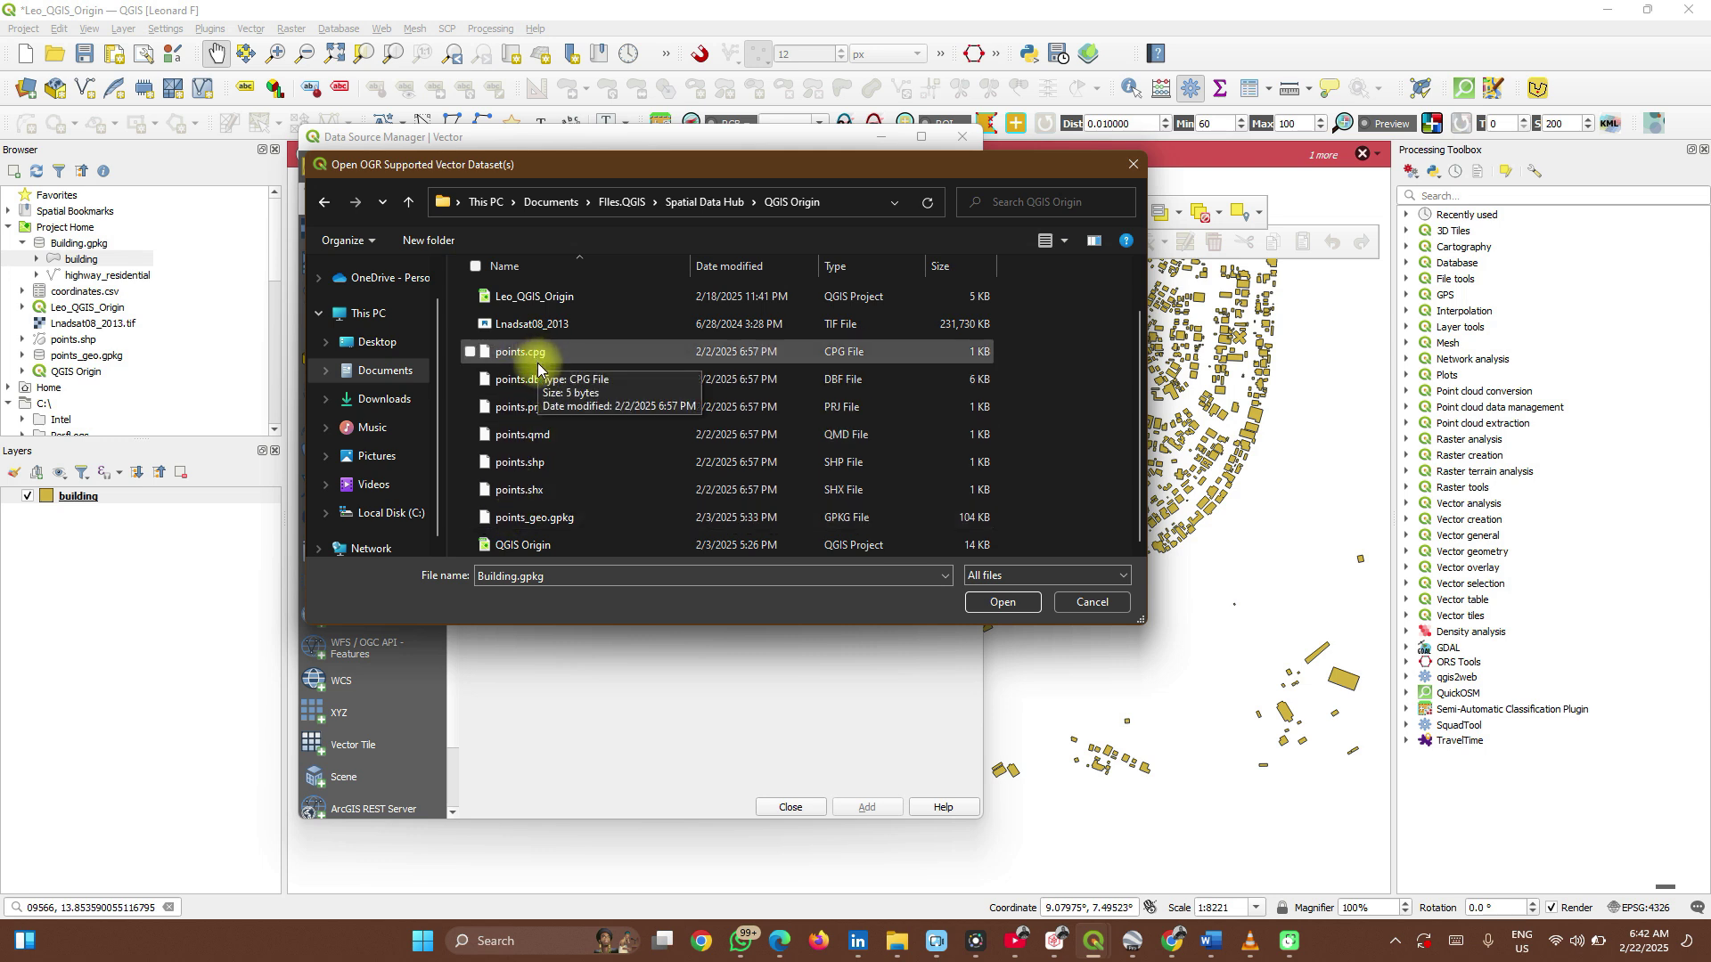
pyautogui.click(549, 480)
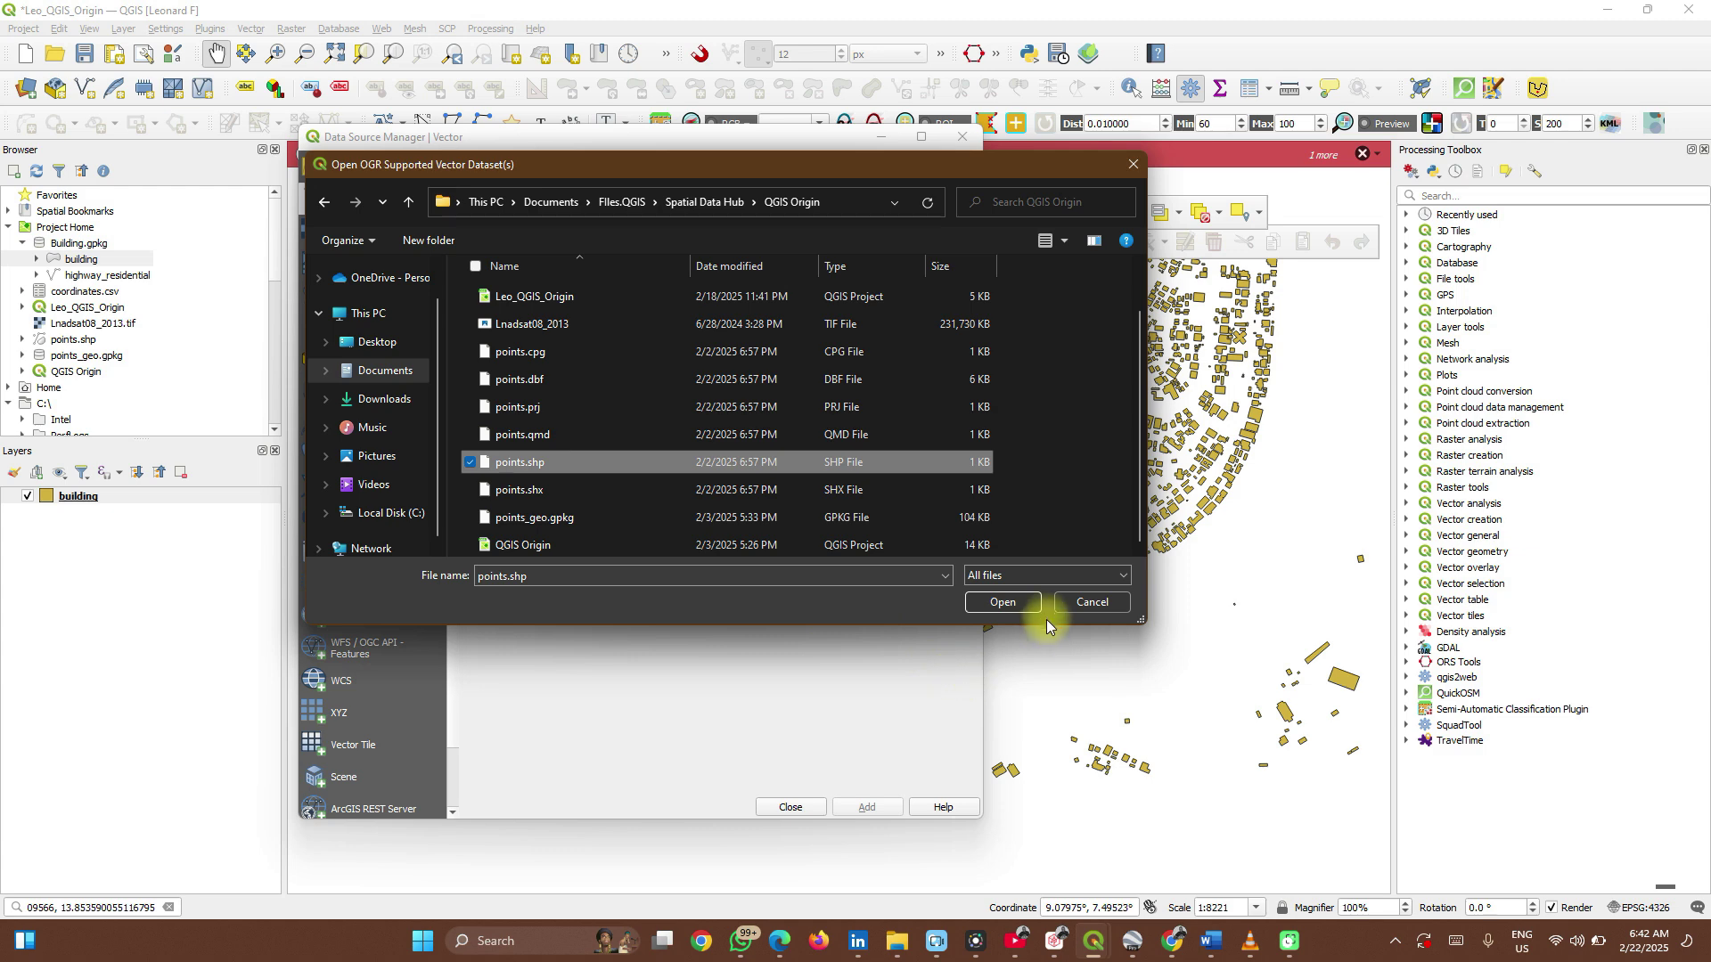
pyautogui.click(1002, 601)
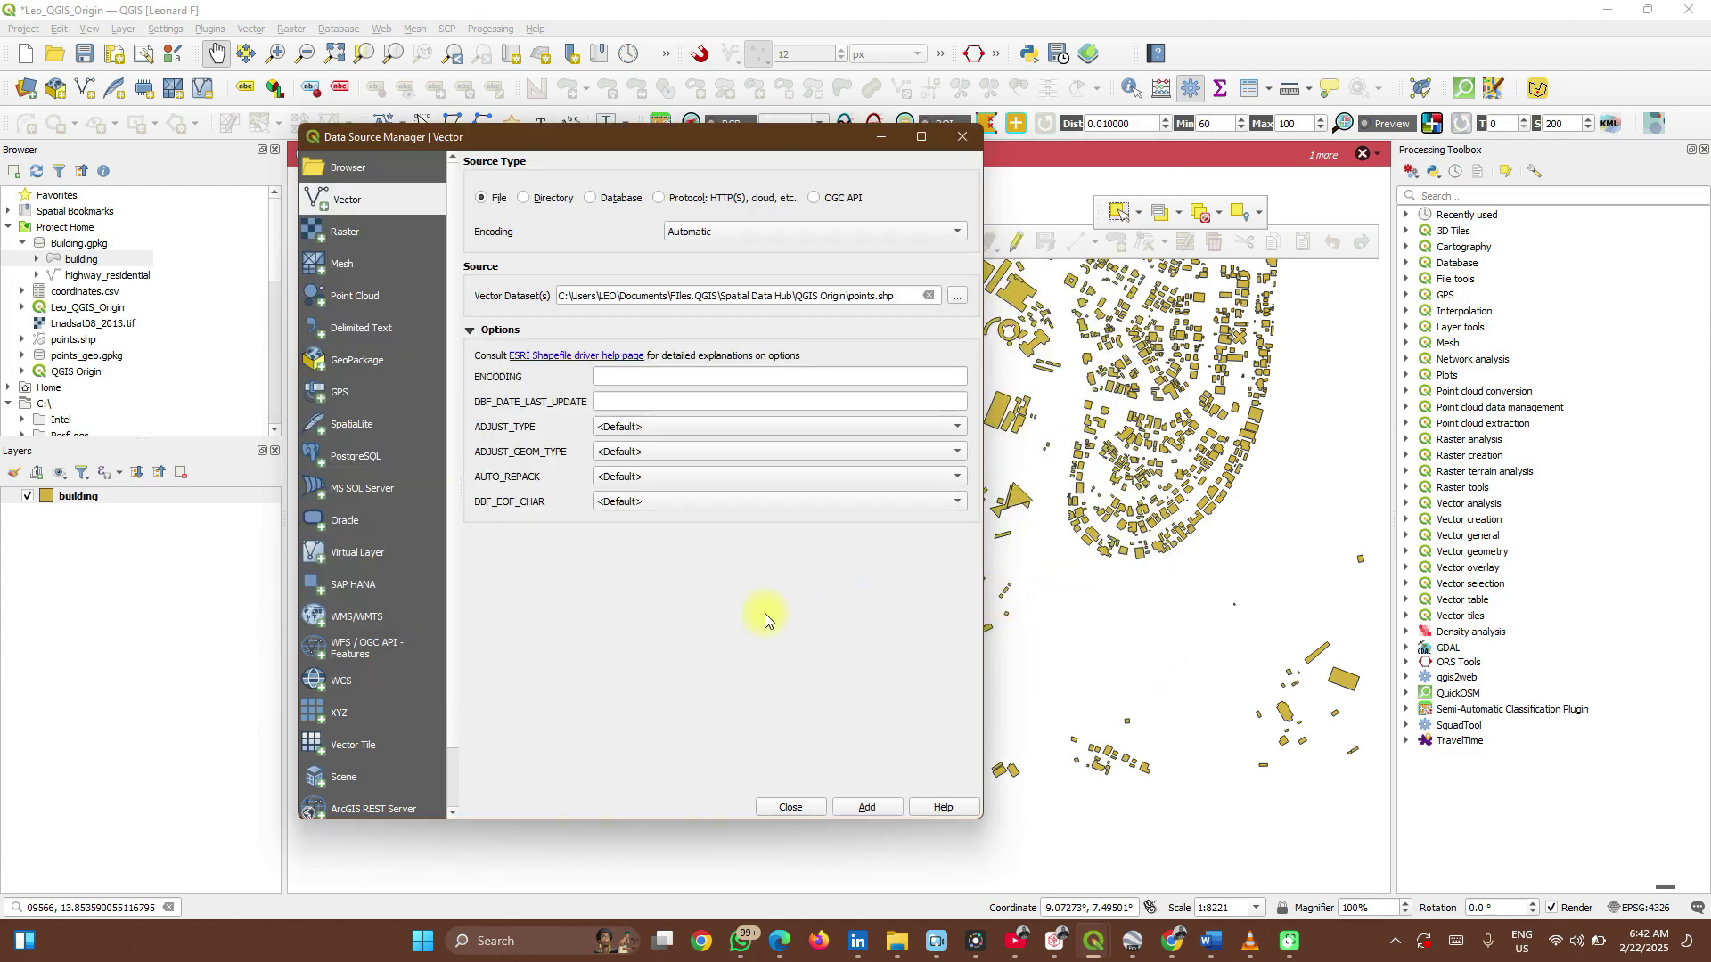
pyautogui.click(865, 807)
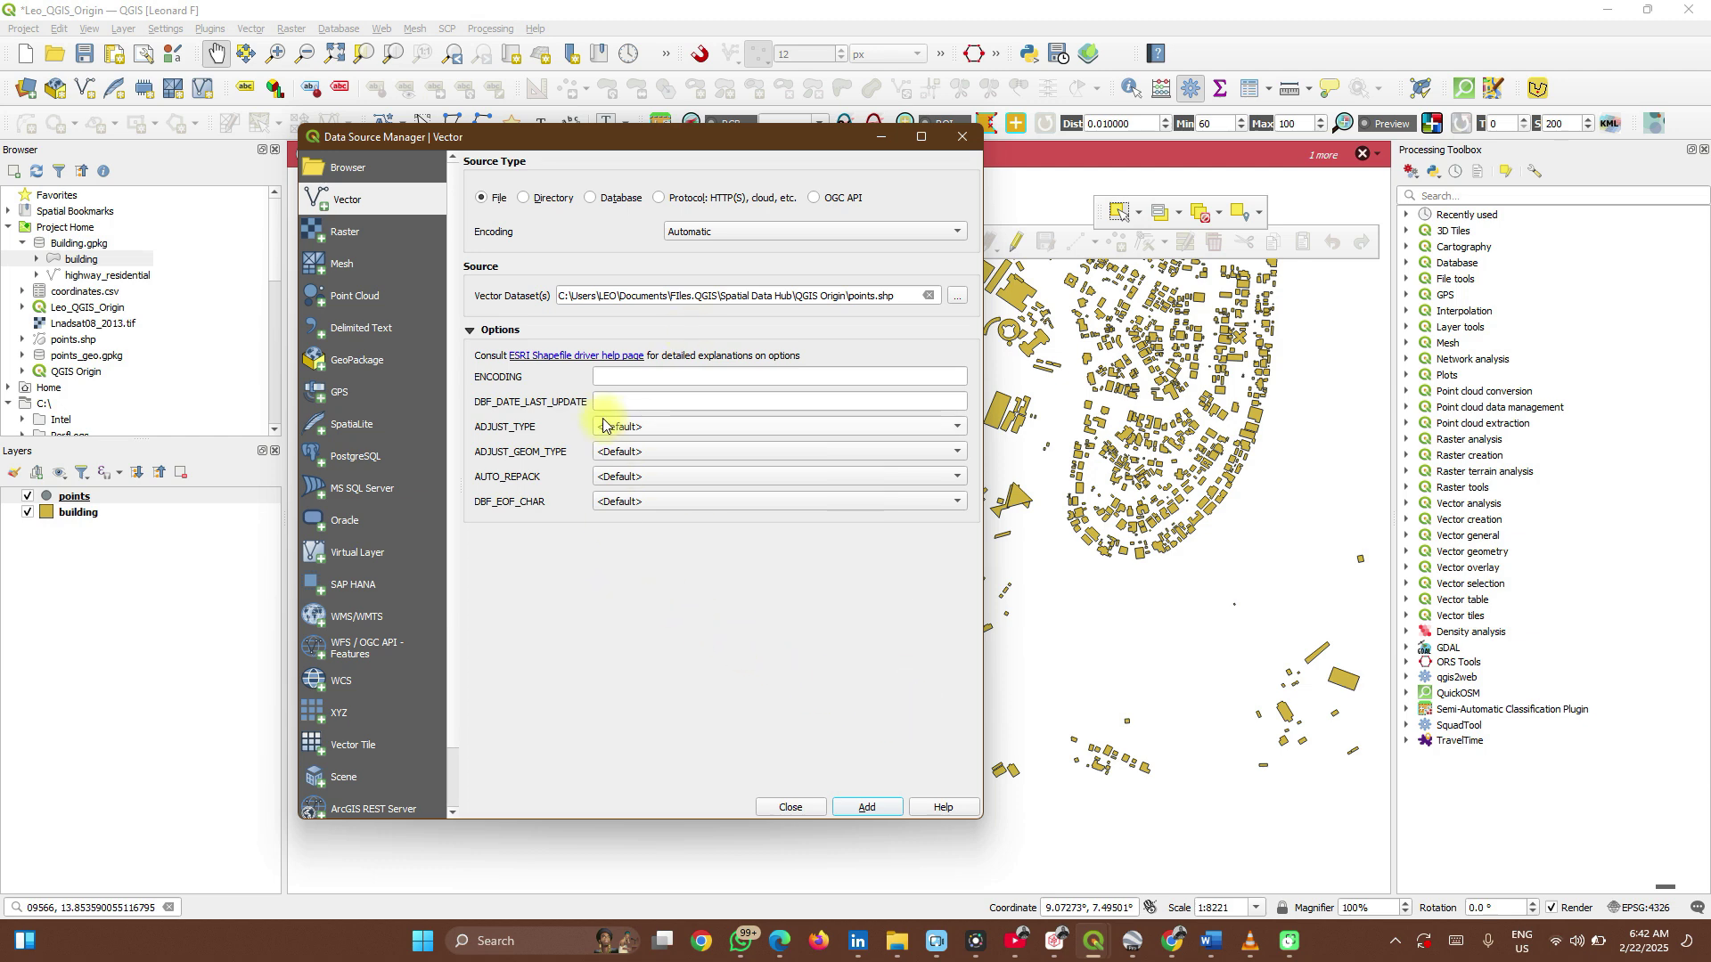
# - Load coordinates.csv from the QGIS Origin folder as the delimited text source
pyautogui.moveTo(603, 425)
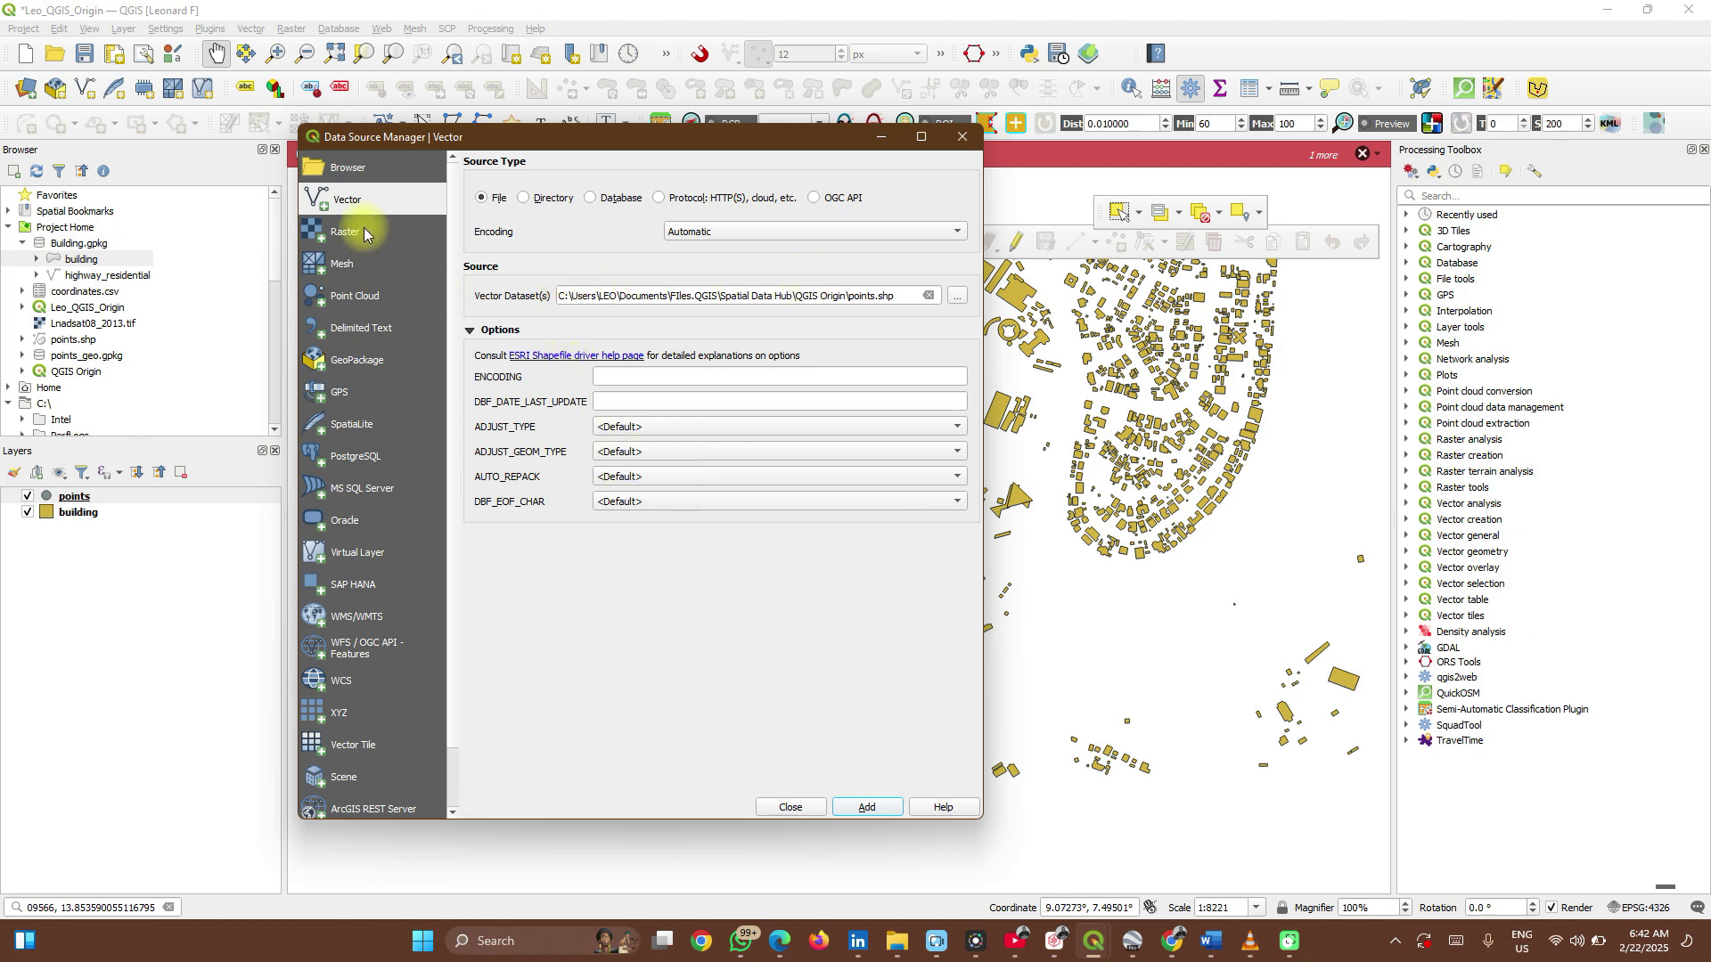
pyautogui.click(342, 332)
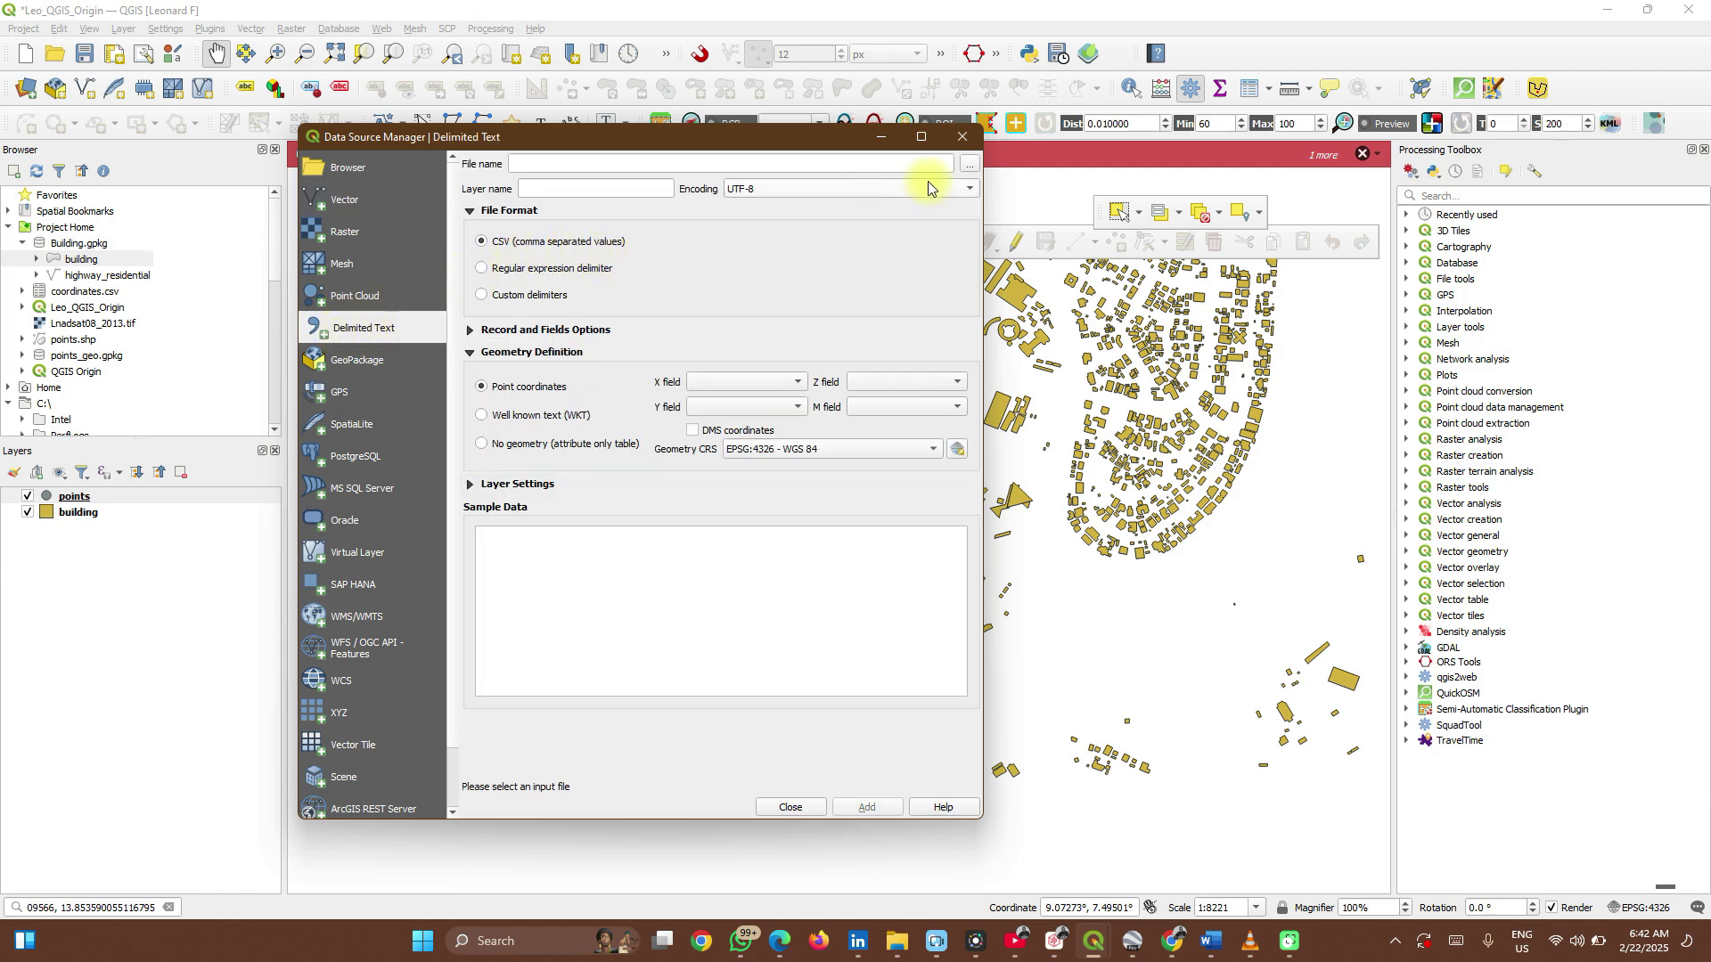
pyautogui.click(969, 164)
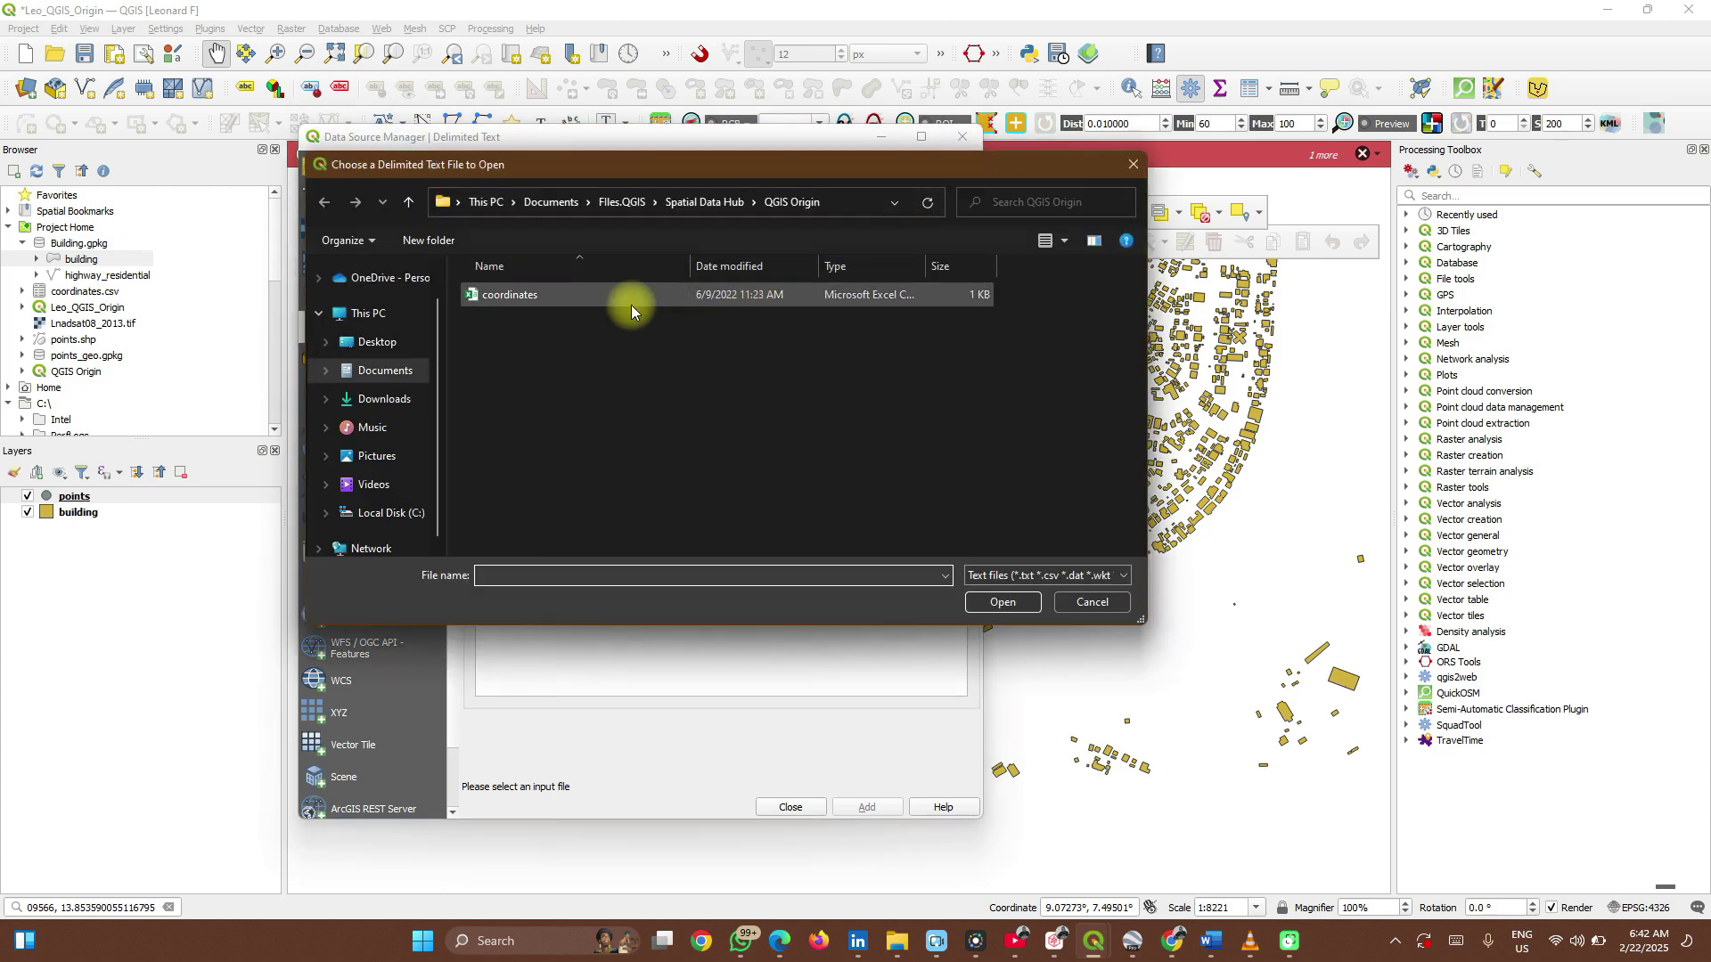
pyautogui.click(580, 301)
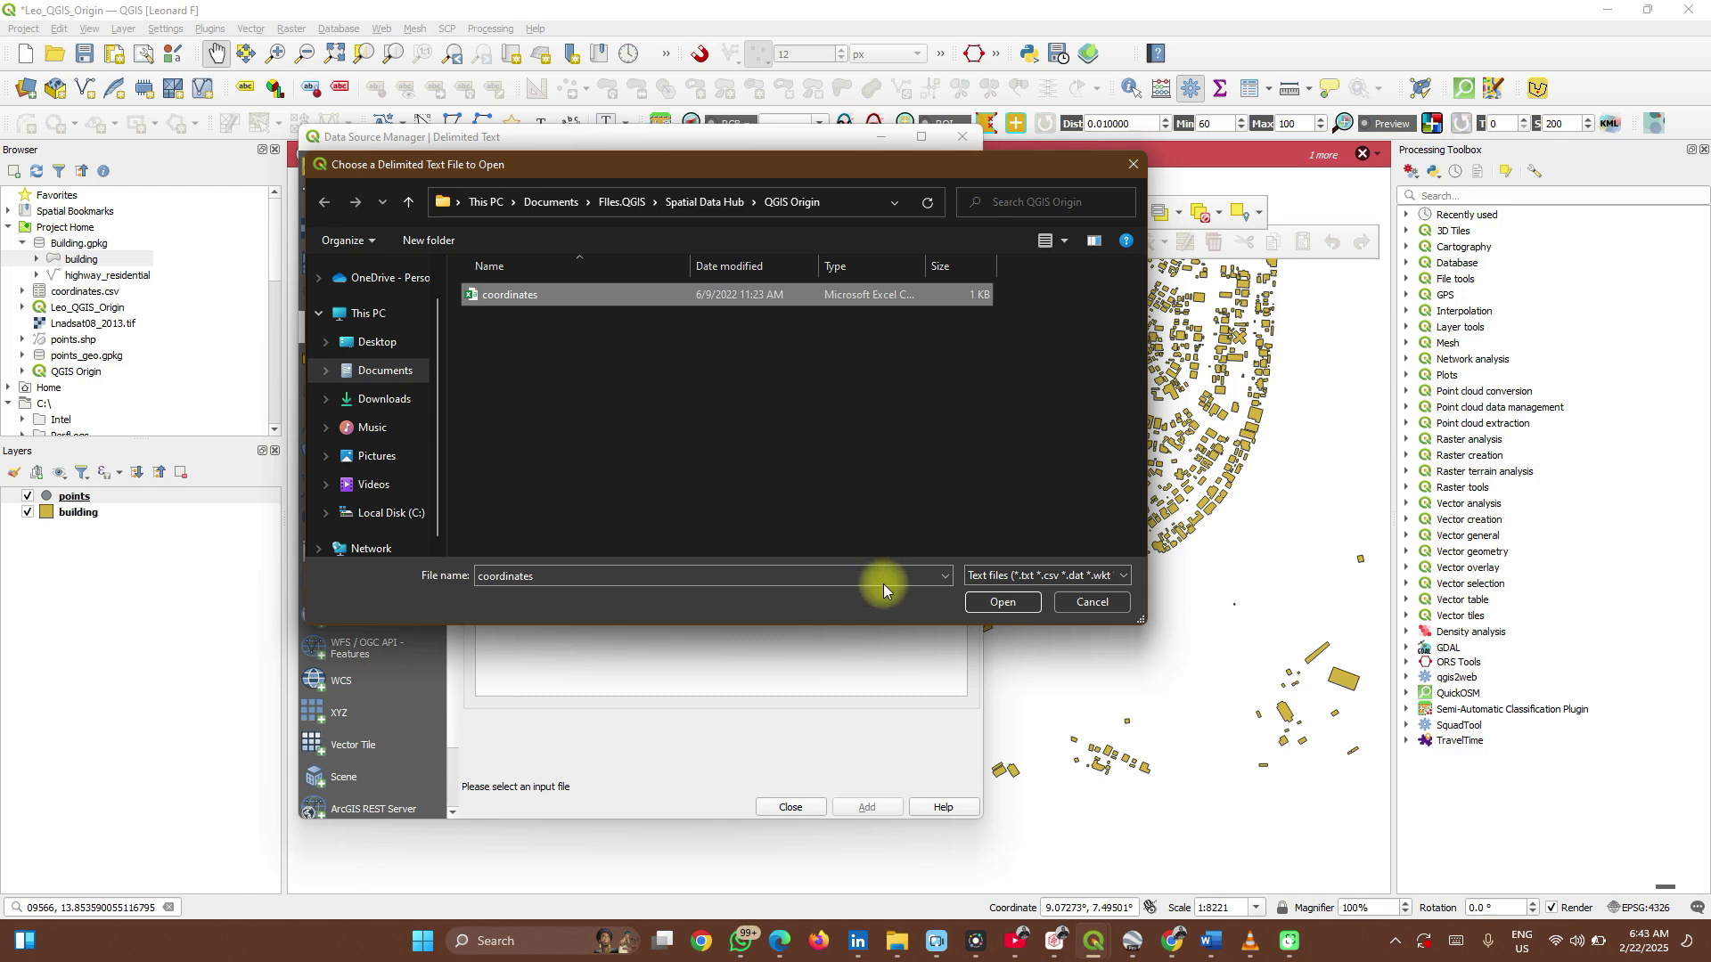
pyautogui.click(999, 605)
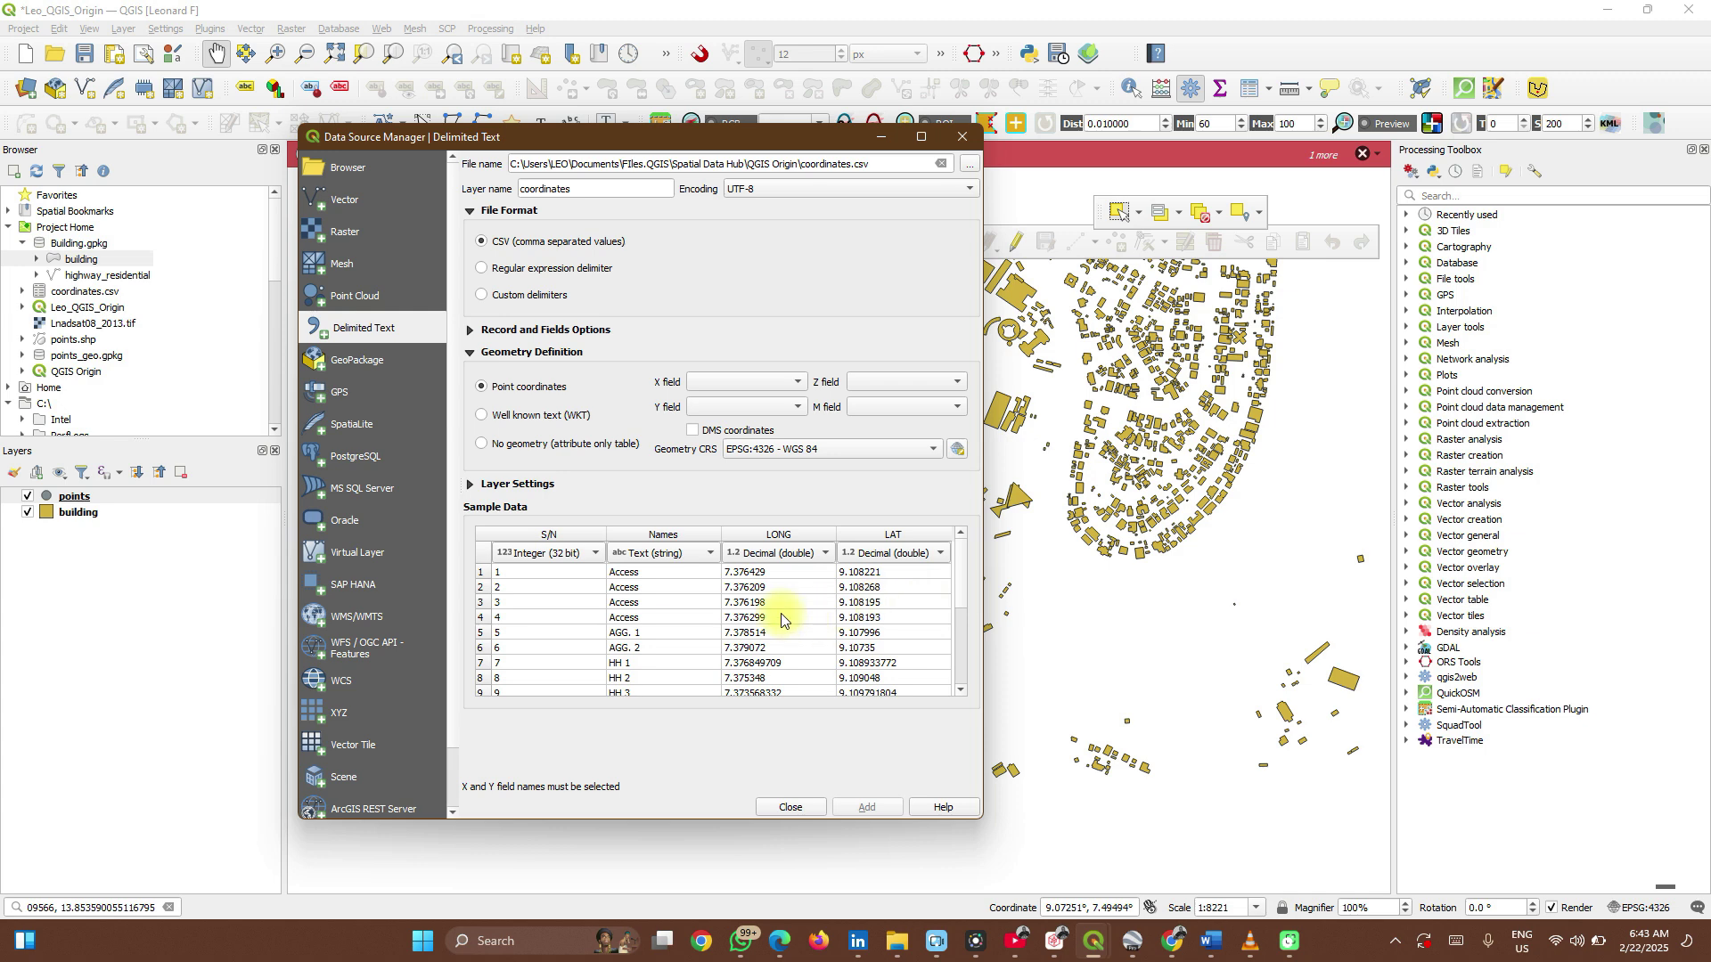
# - Define the CSV's point coordinates with LONG as the X field and LAT as the Y field
pyautogui.click(706, 385)
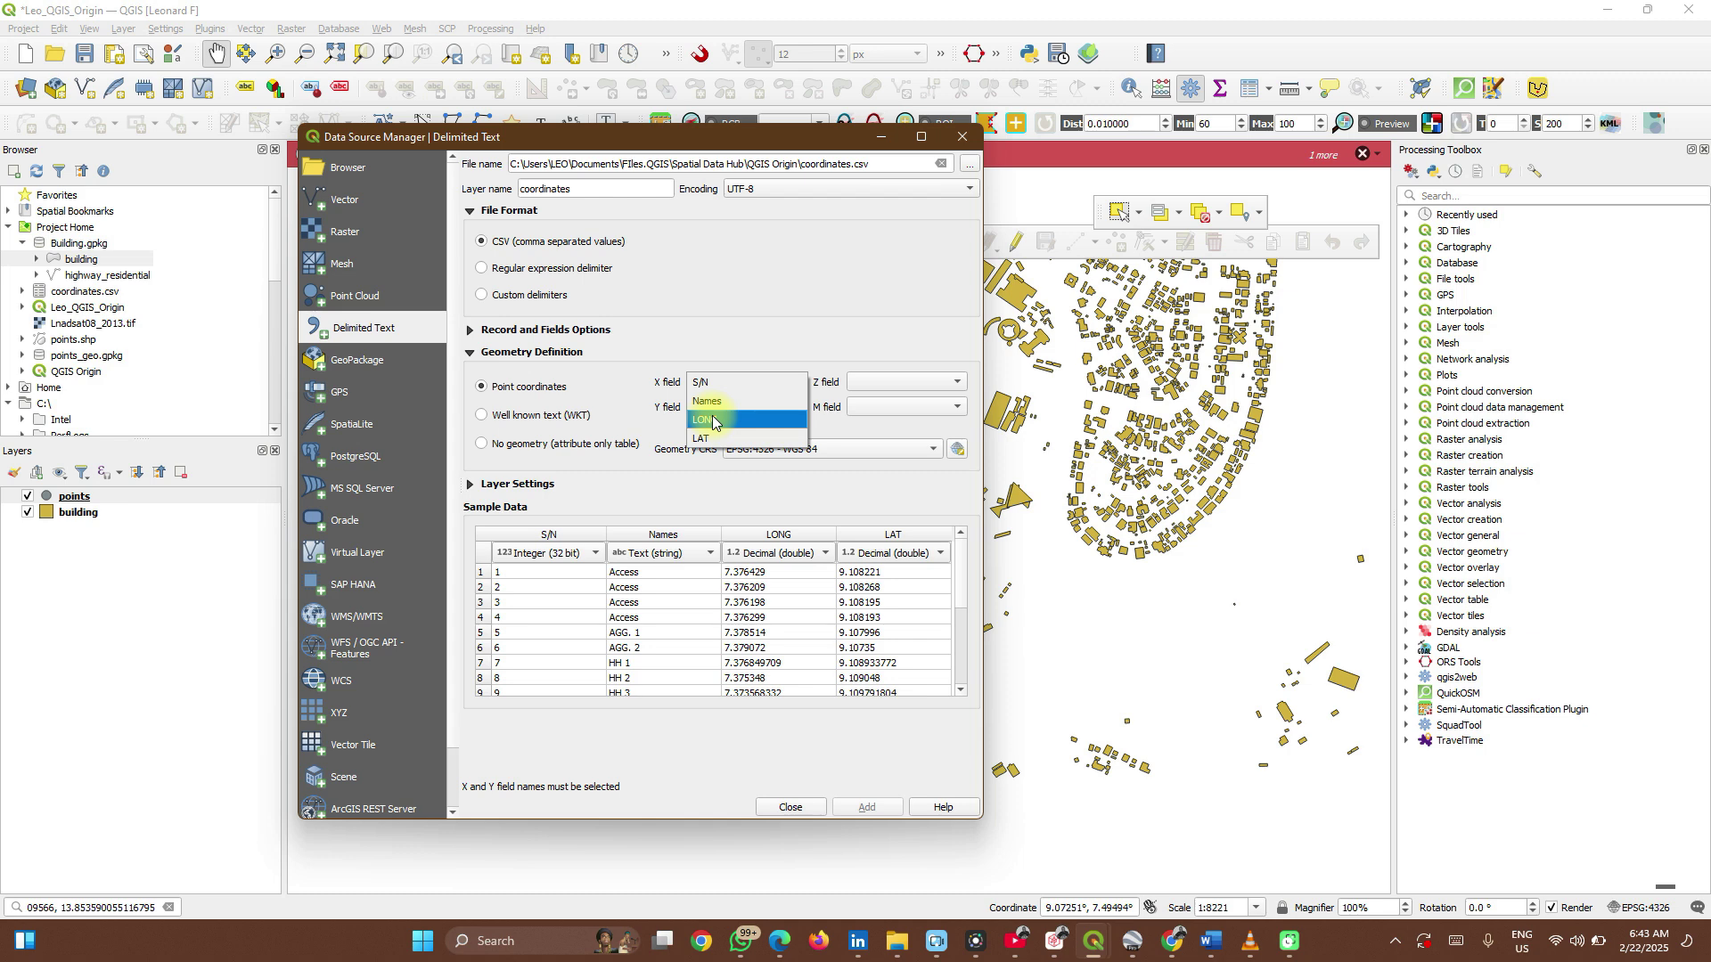
pyautogui.click(713, 421)
pyautogui.click(713, 411)
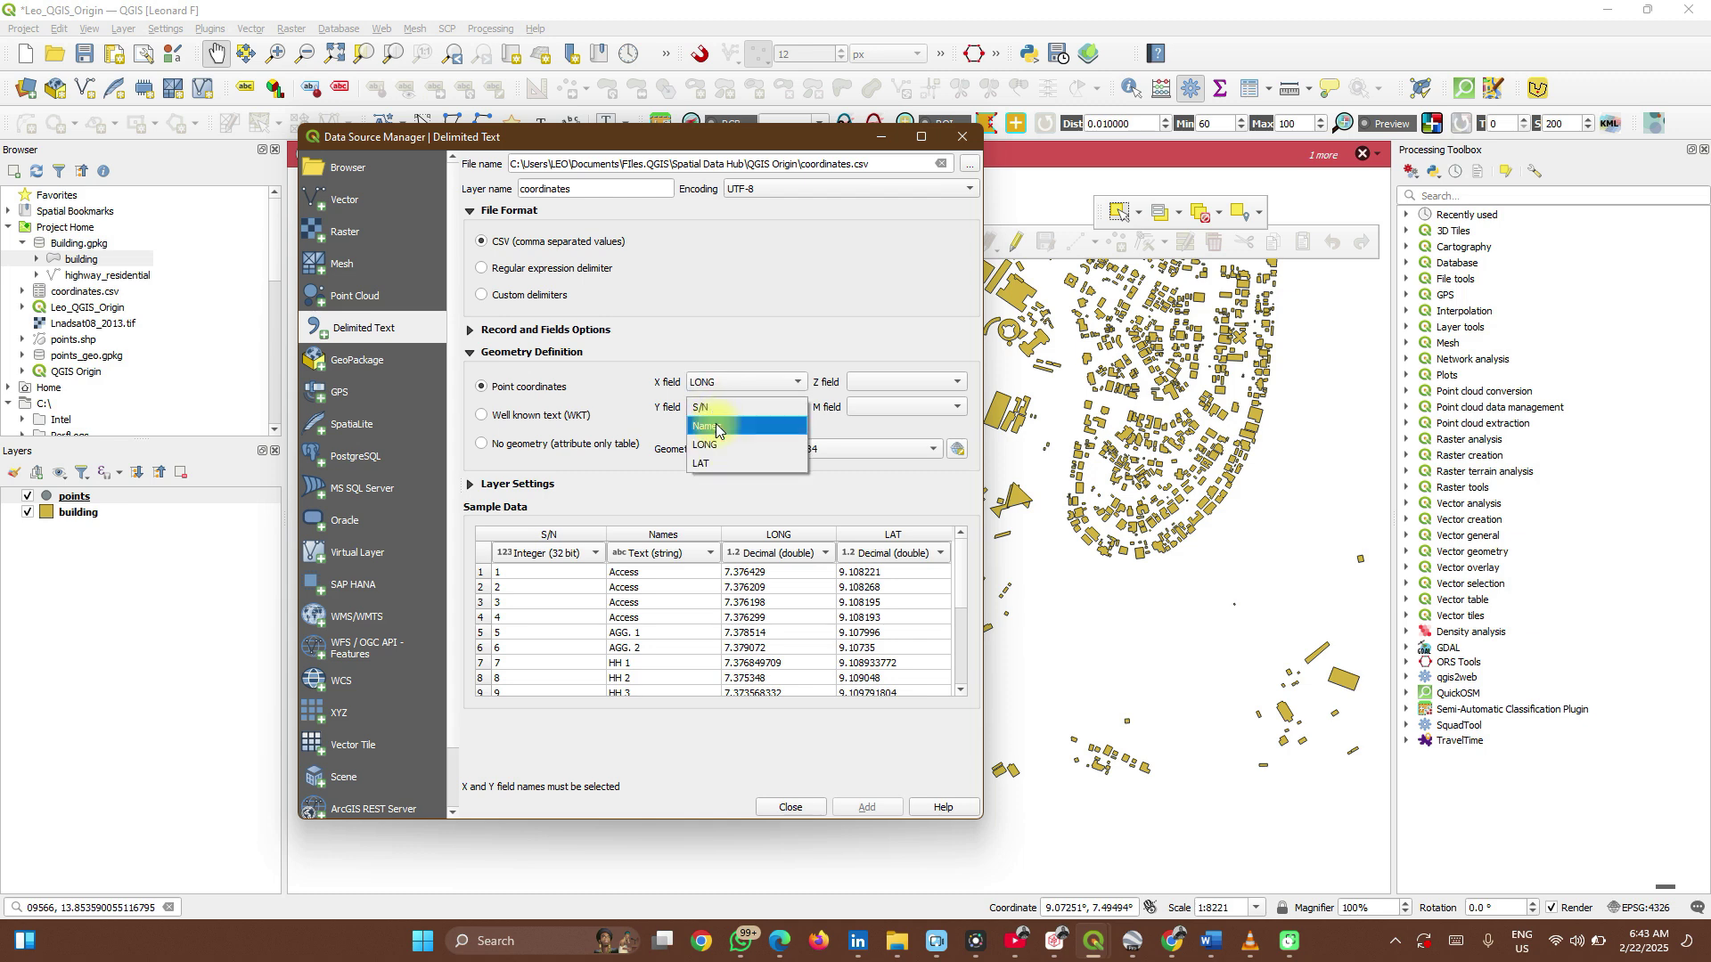
pyautogui.click(723, 463)
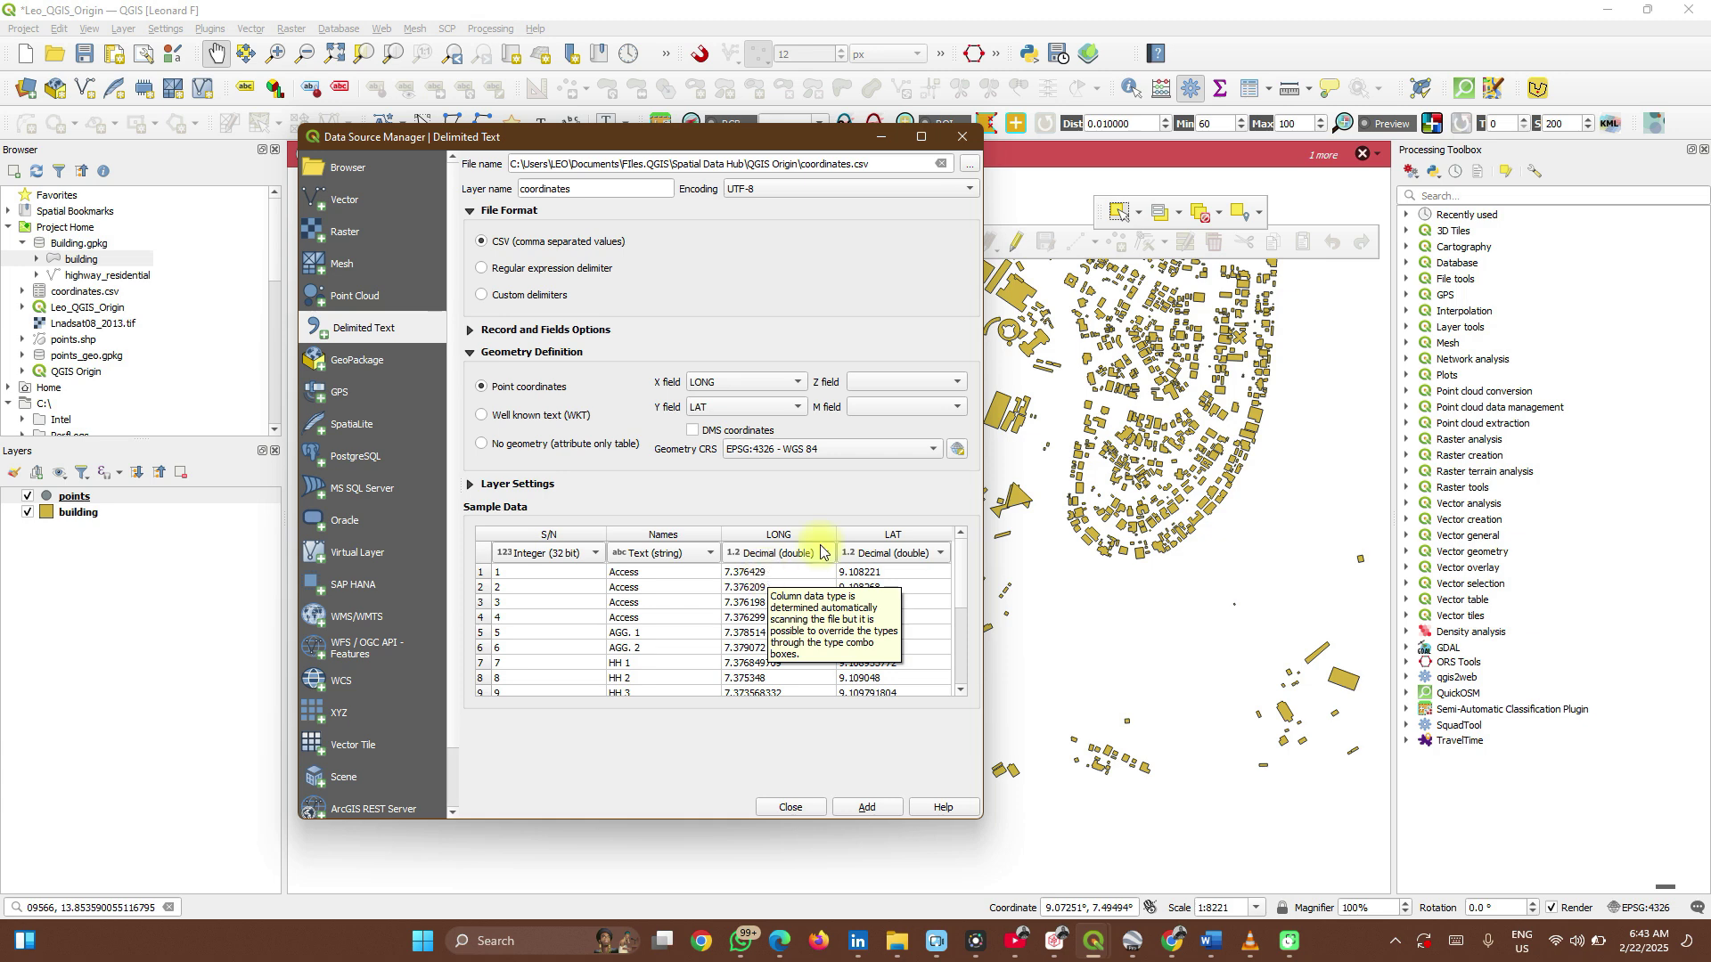
# - Review the available geometry CRS choices and the Coordinate Reference System Selector, keeping EPSG:4326 - WGS 84
pyautogui.click(936, 447)
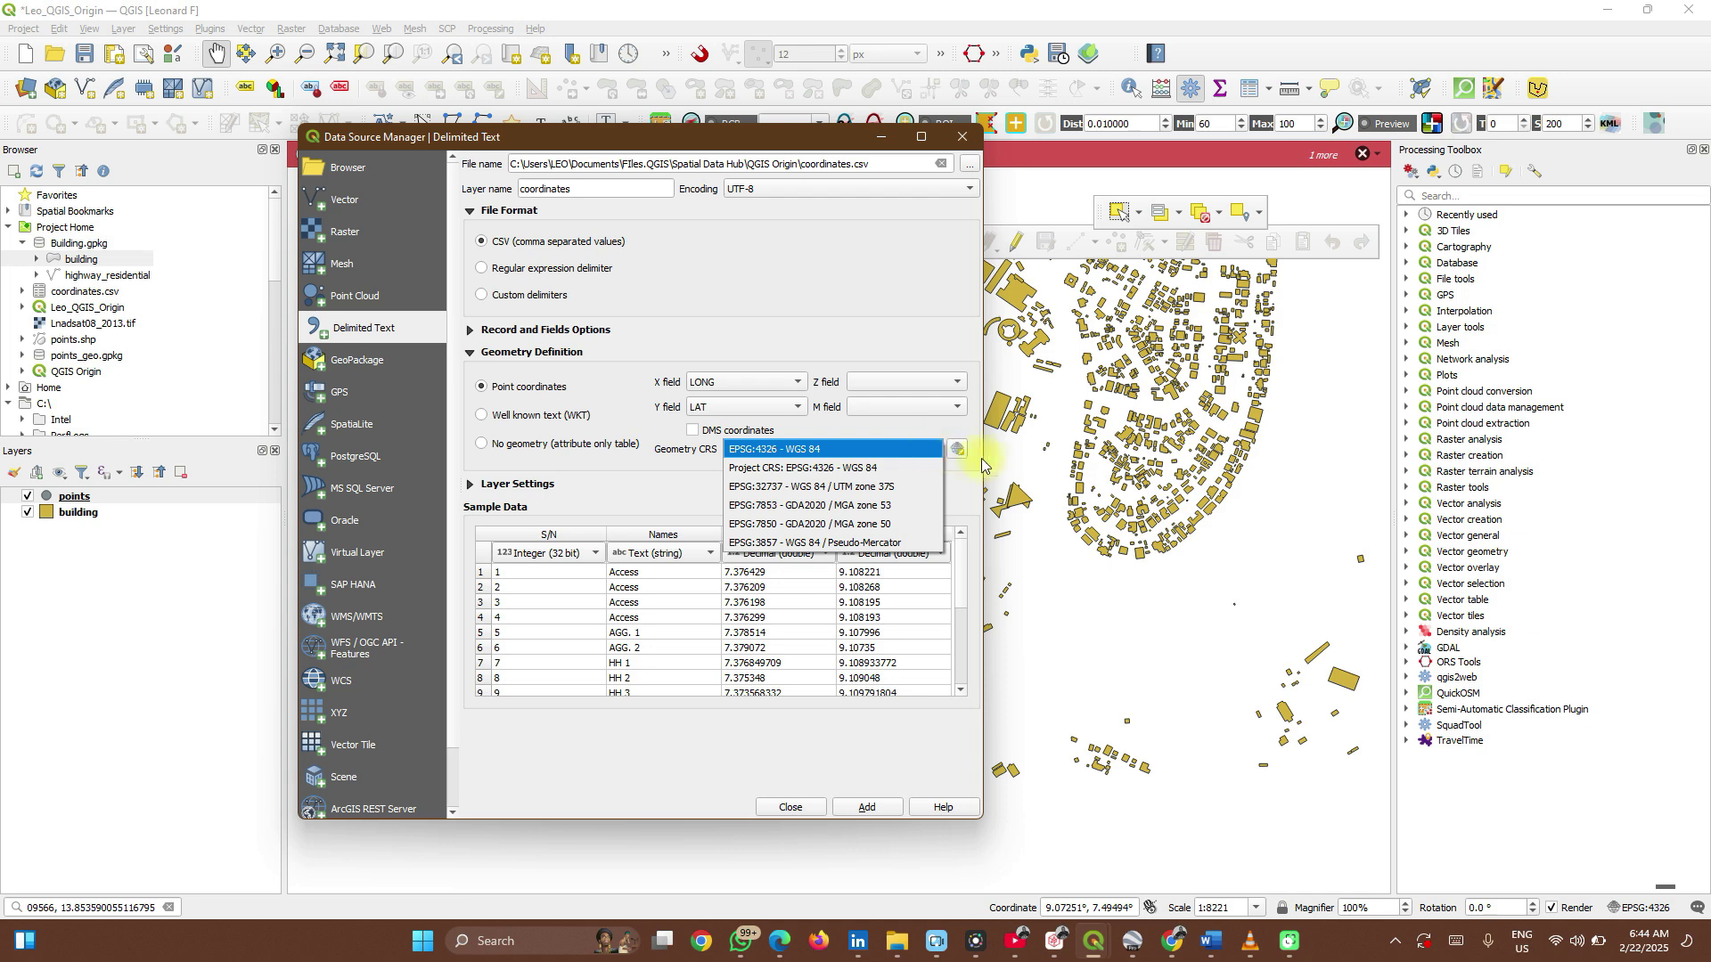
pyautogui.click(960, 451)
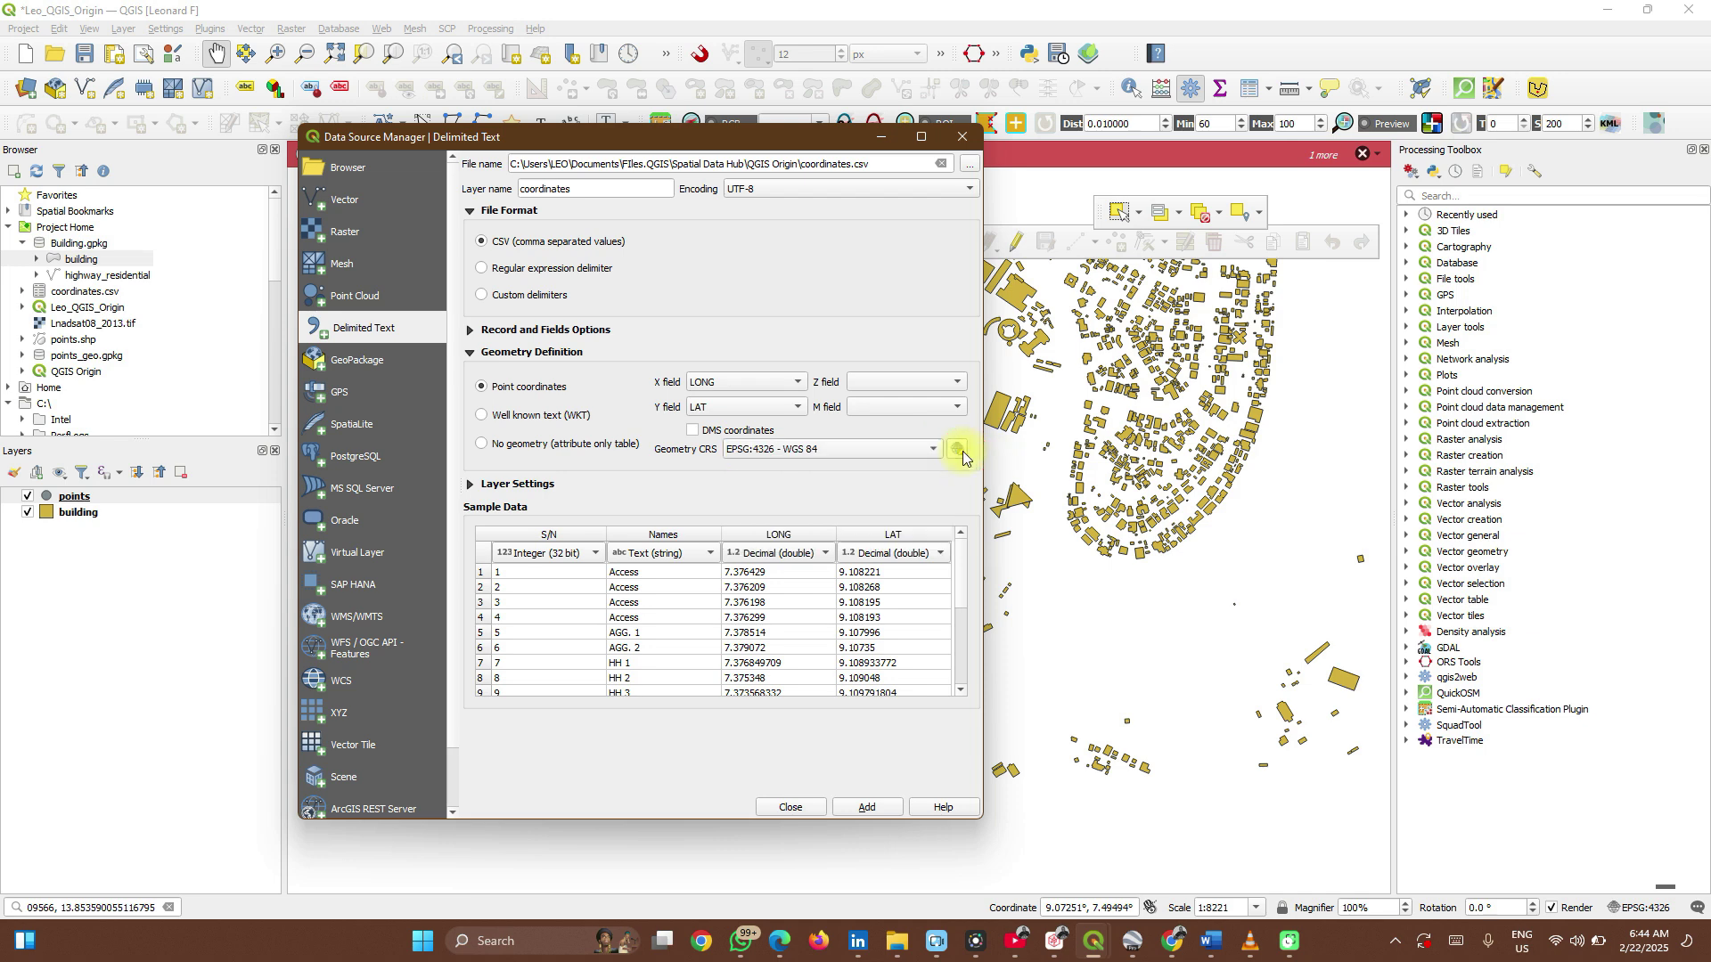
pyautogui.click(961, 452)
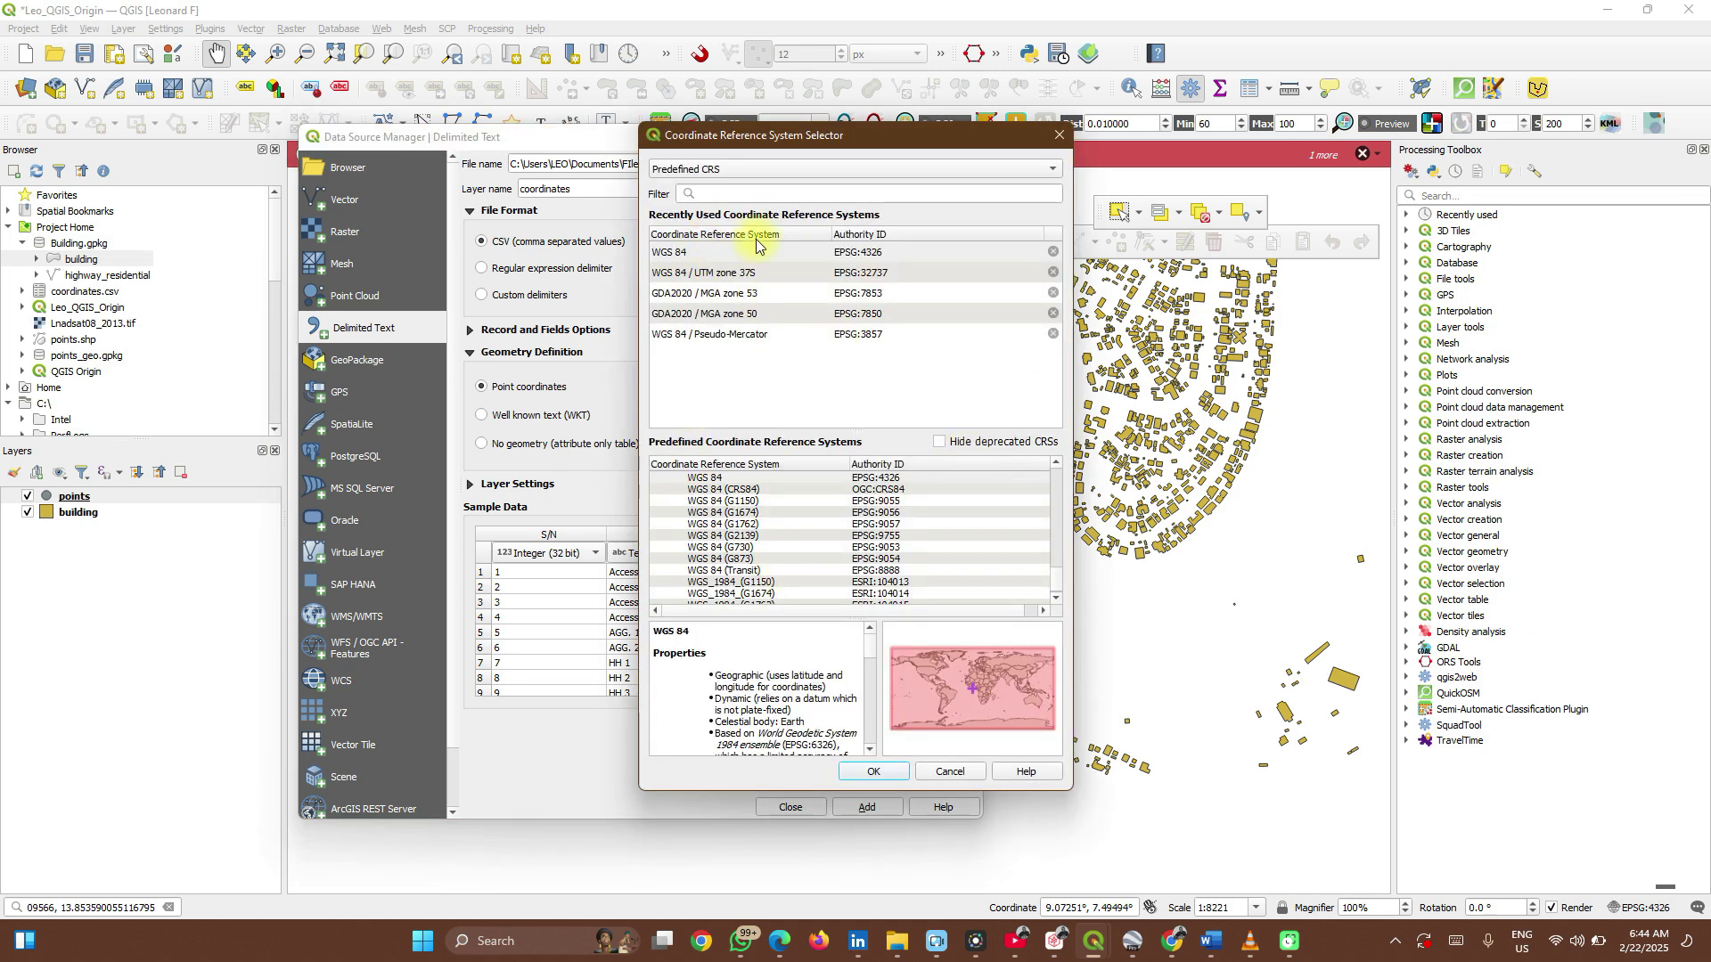
pyautogui.click(760, 195)
pyautogui.click(1062, 145)
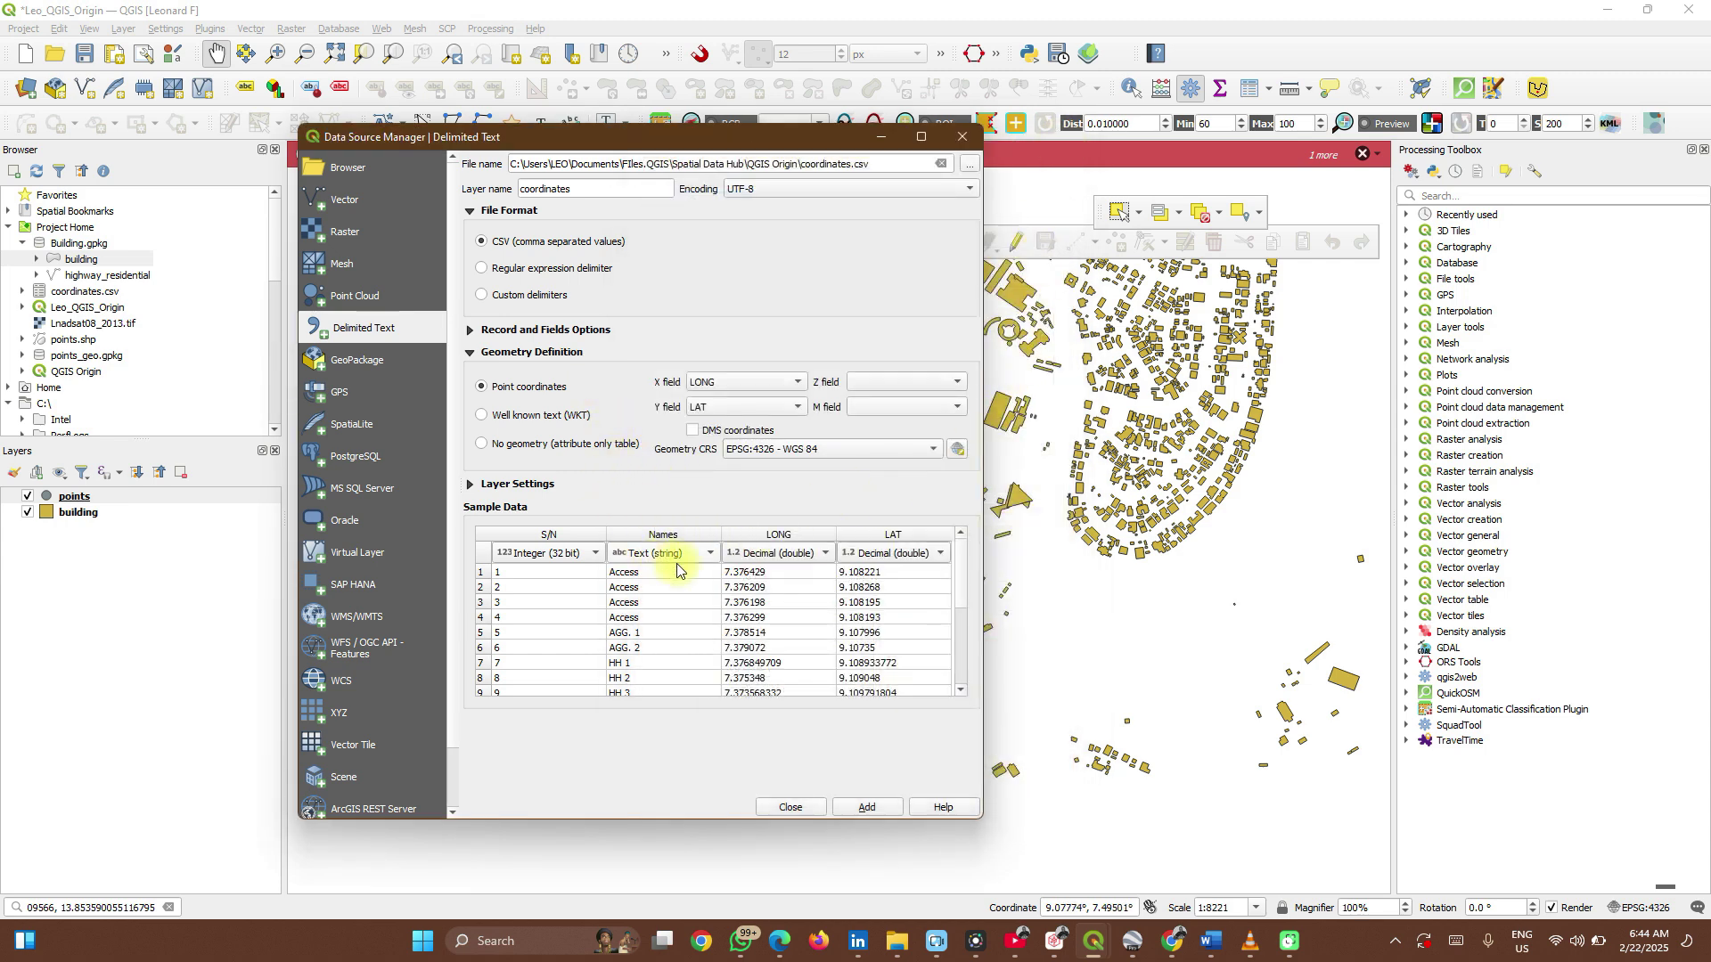
# - Leave the Z field empty and add the coordinates point layer to the project
pyautogui.click(894, 383)
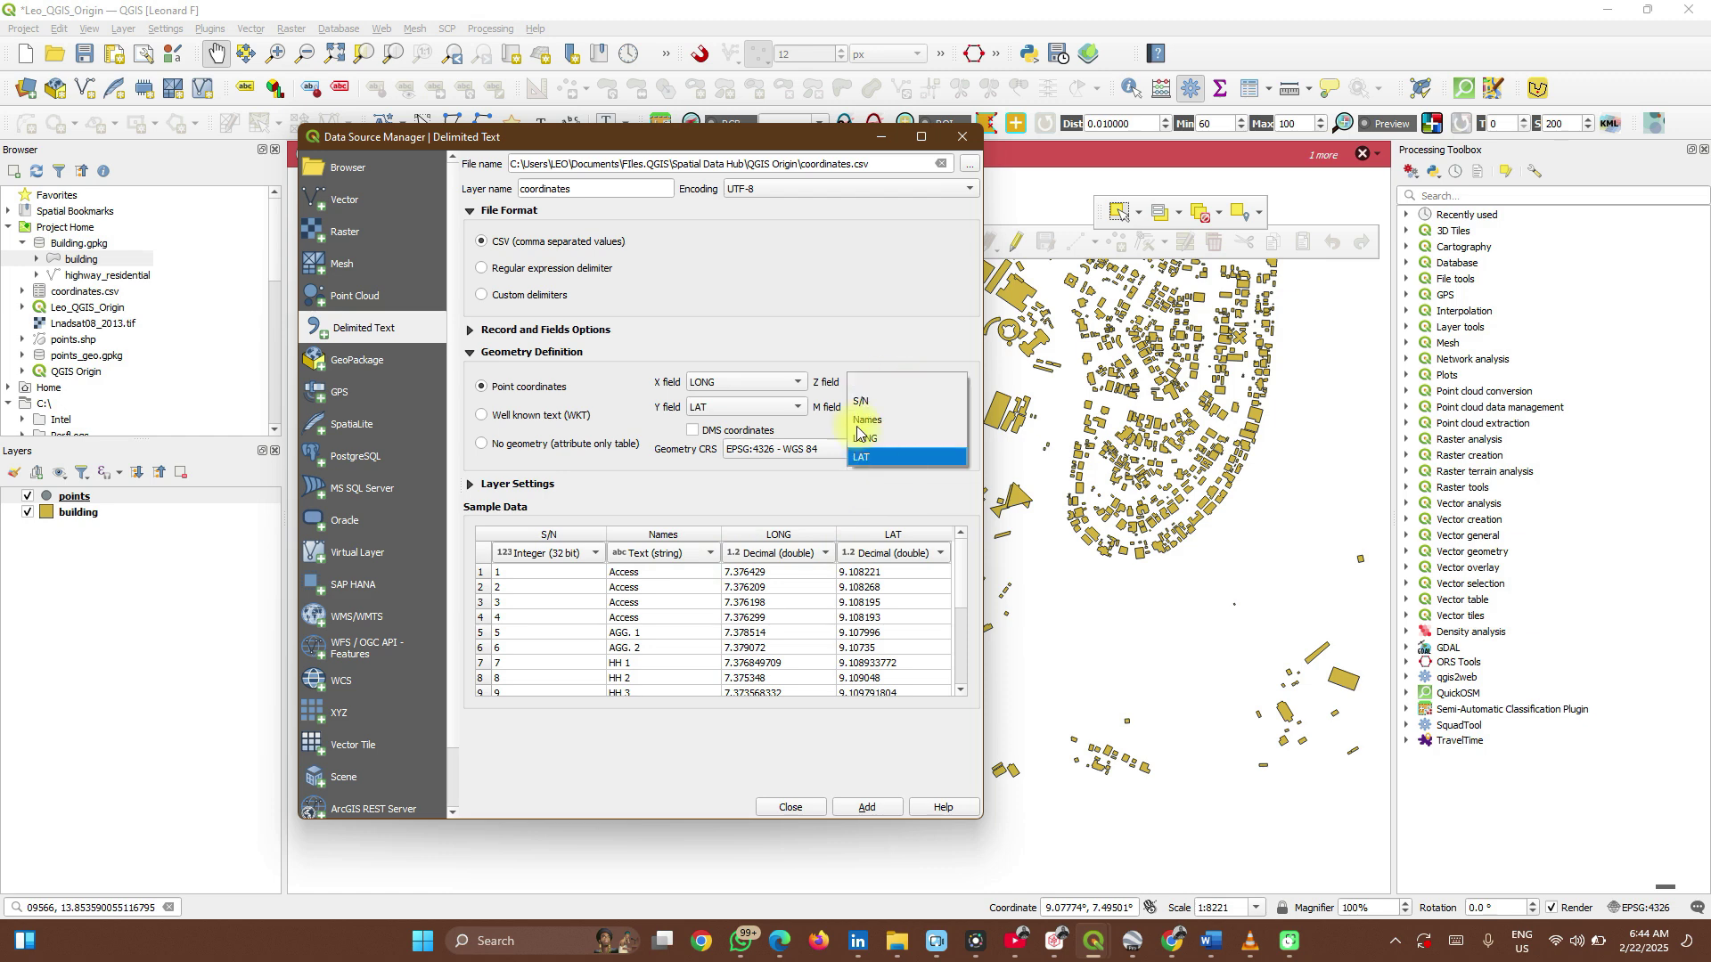
pyautogui.click(756, 477)
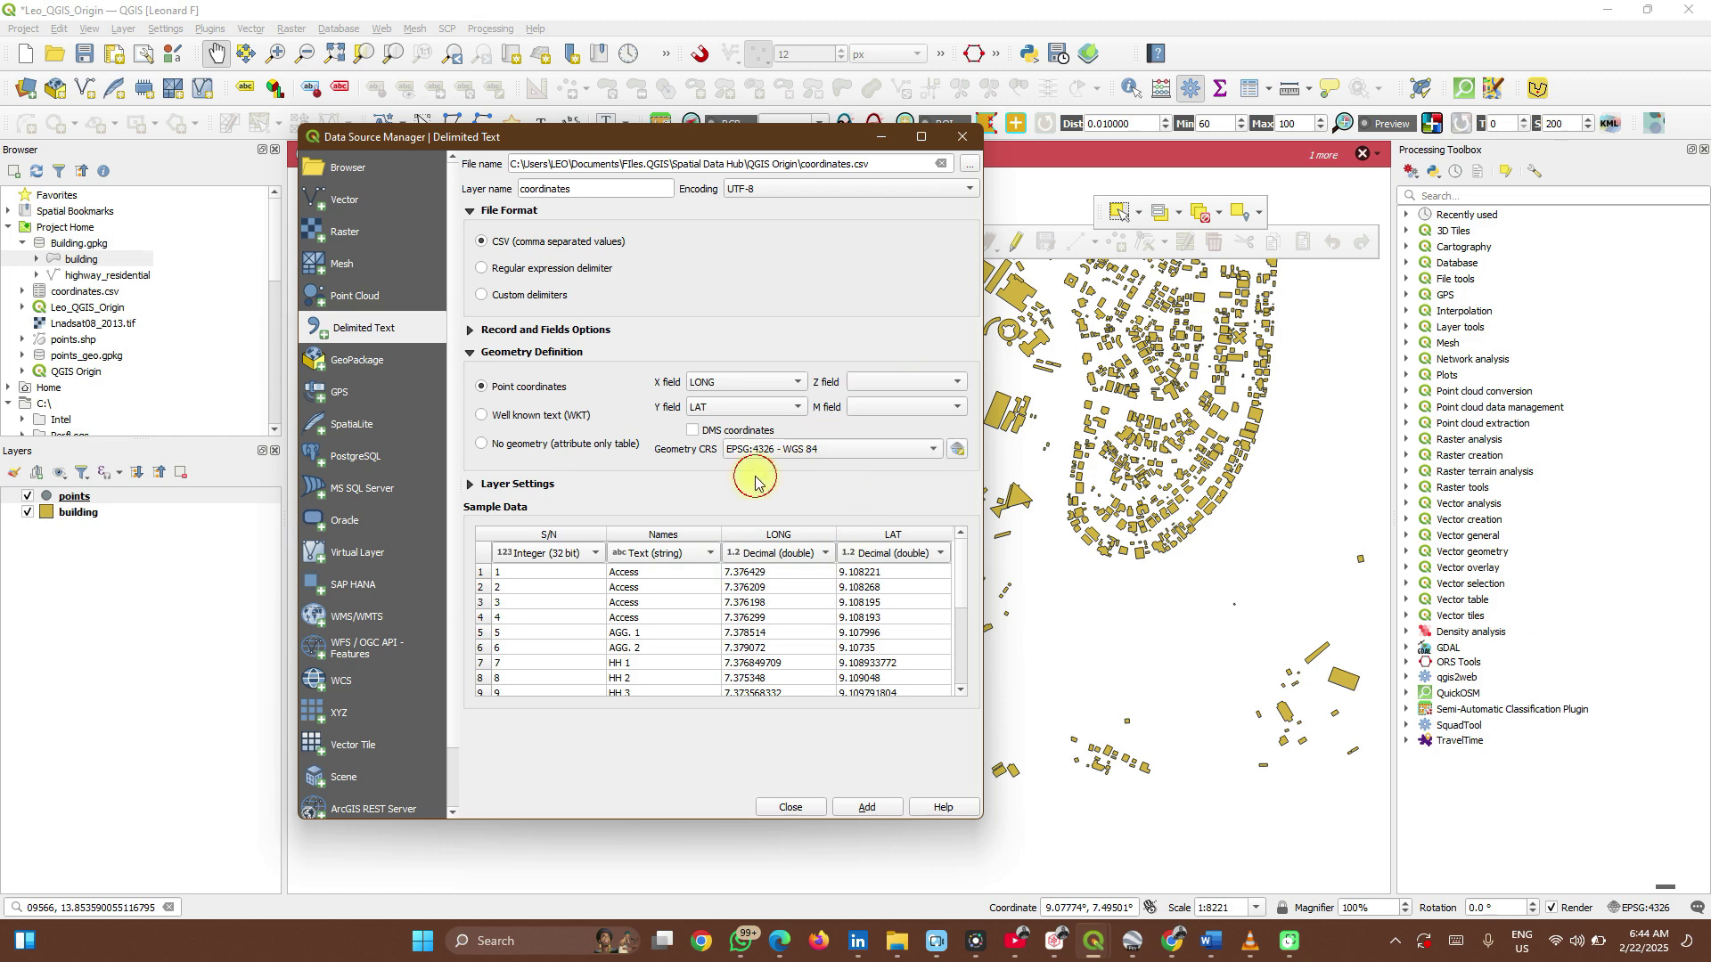
pyautogui.click(849, 812)
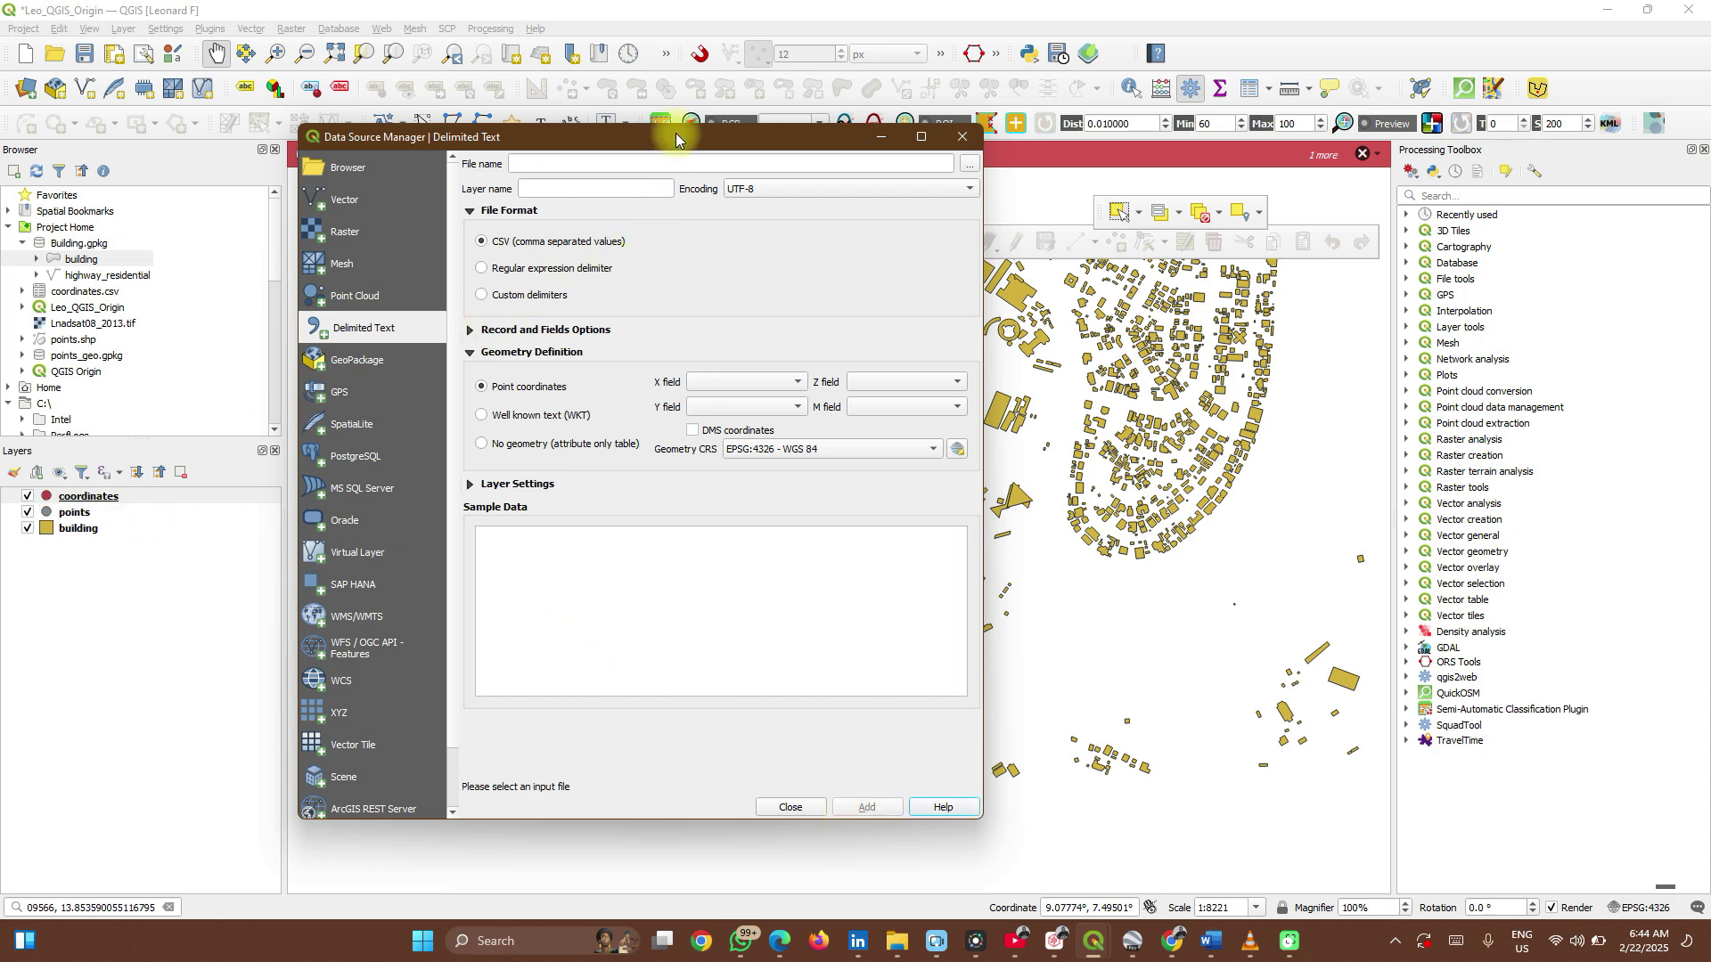
# - Load coordinates.csv again with No geometry (attribute only table) and add it to the project as a table
pyautogui.moveTo(679, 135); pyautogui.dragTo(734, 110)
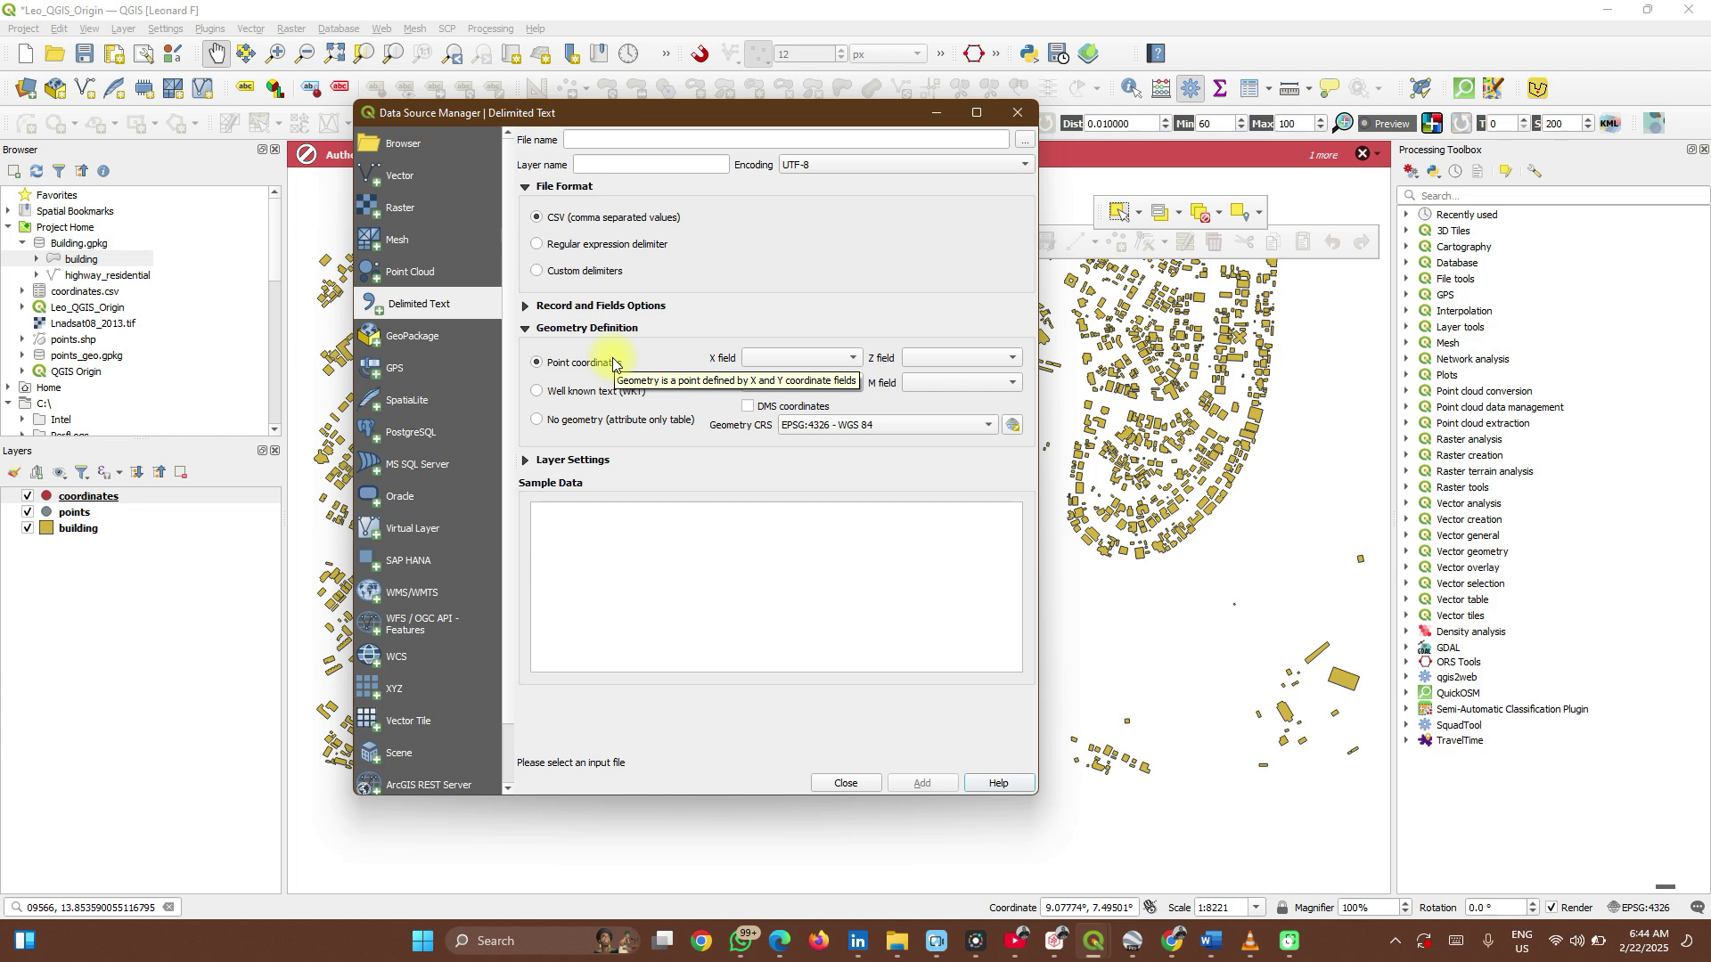
pyautogui.click(1024, 140)
pyautogui.doubleClick(541, 276)
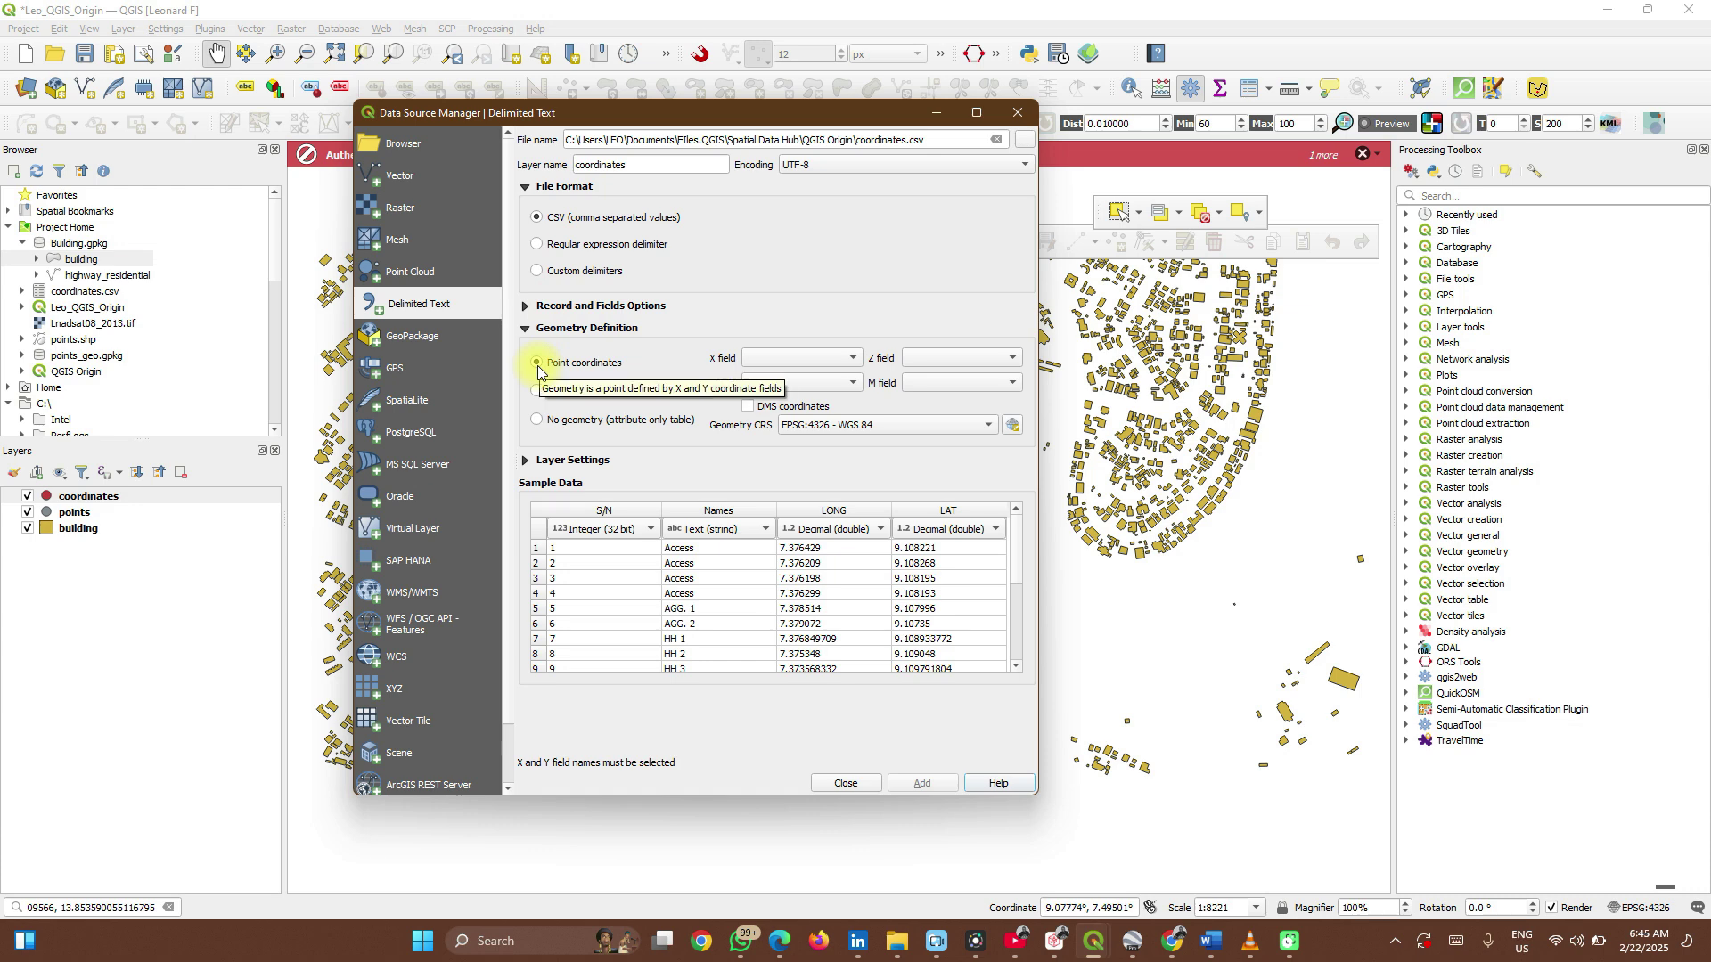
pyautogui.click(555, 421)
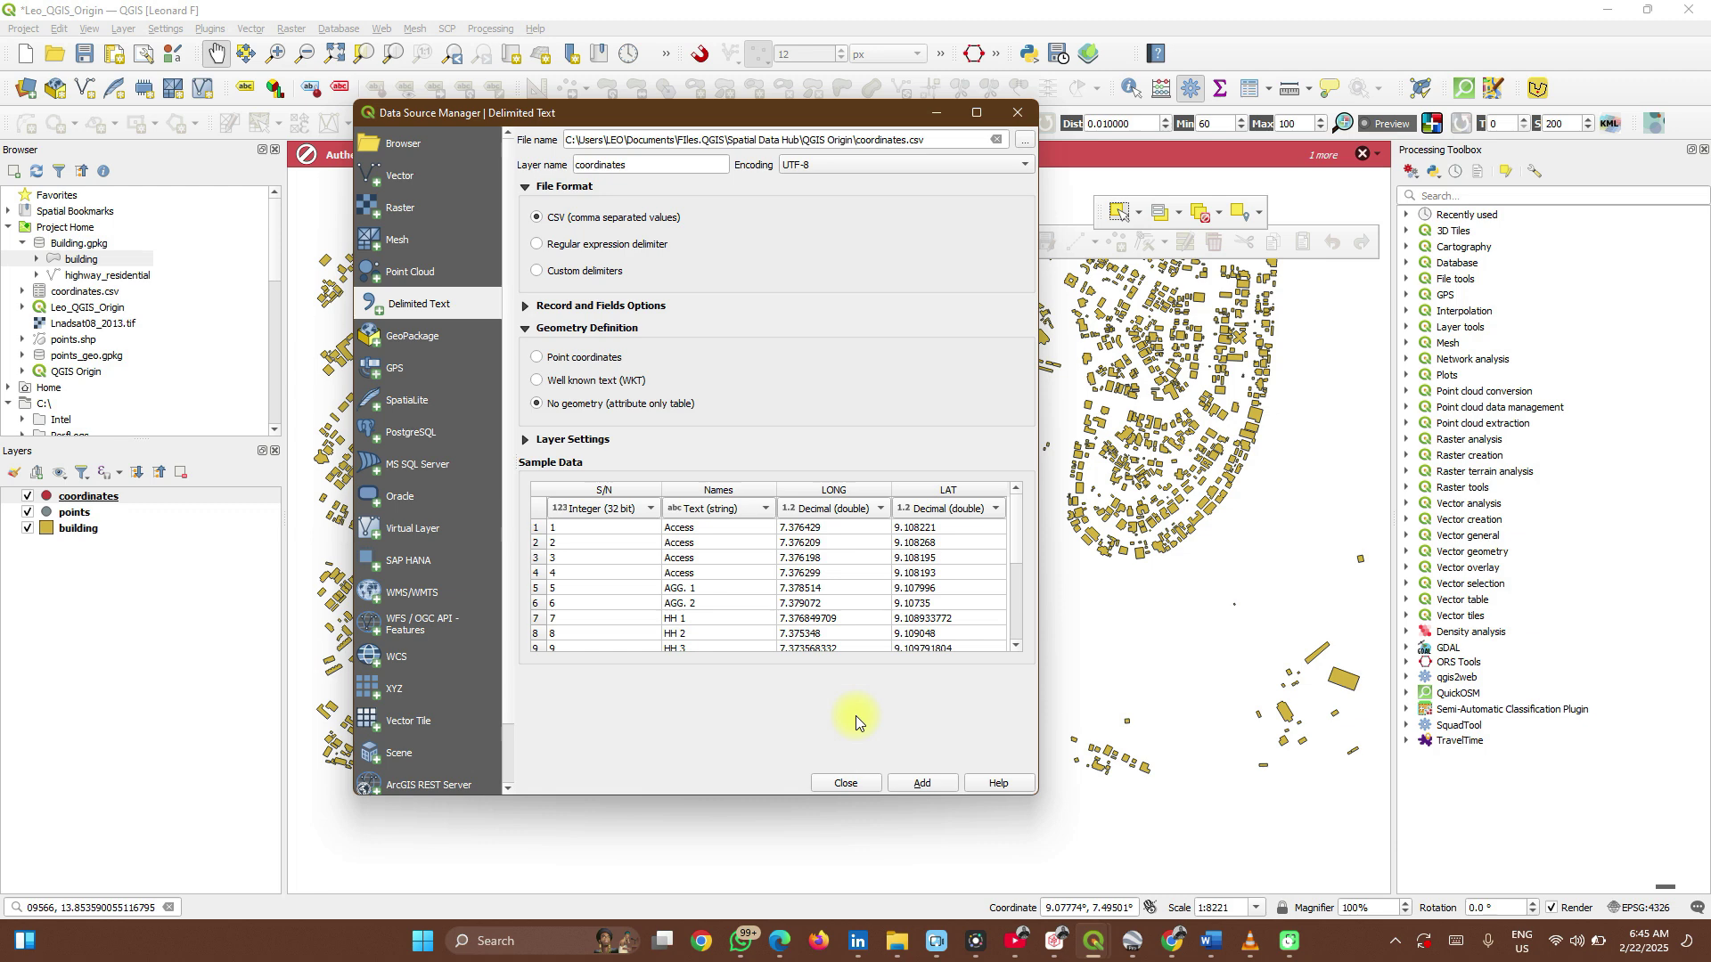
pyautogui.click(908, 784)
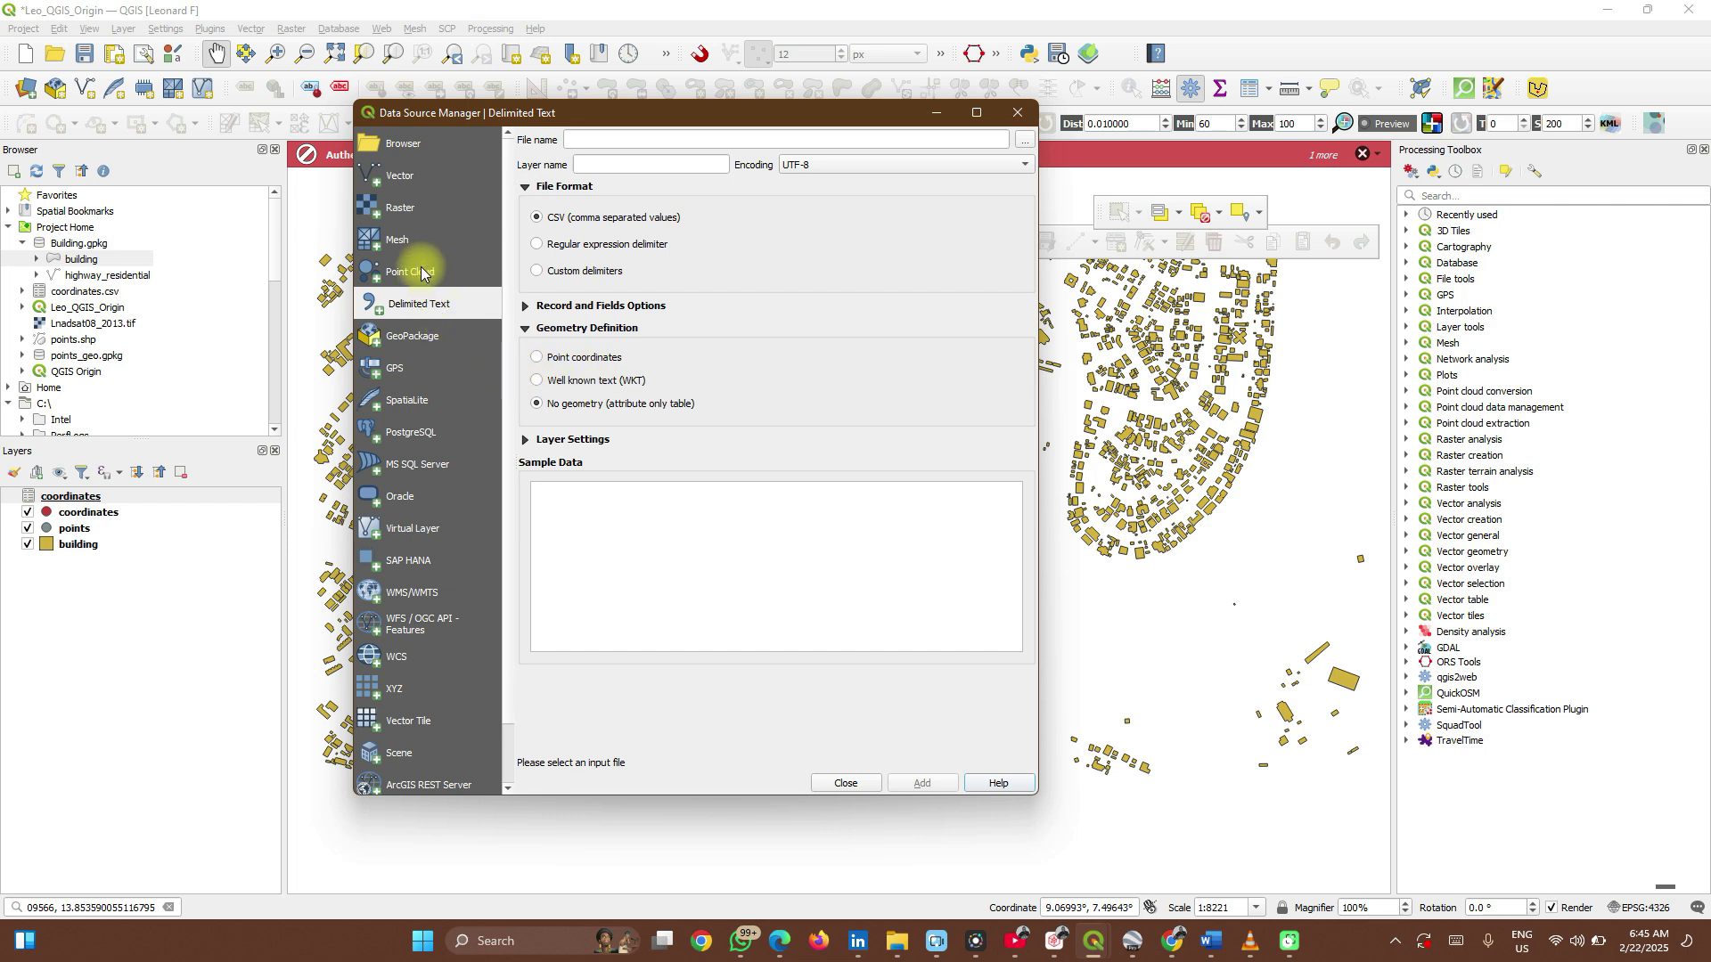
# - Add the Lnadsat08_2013 TIF file from the QGIS Origin folder as a raster layer and close the Data Source Manager
pyautogui.click(414, 207)
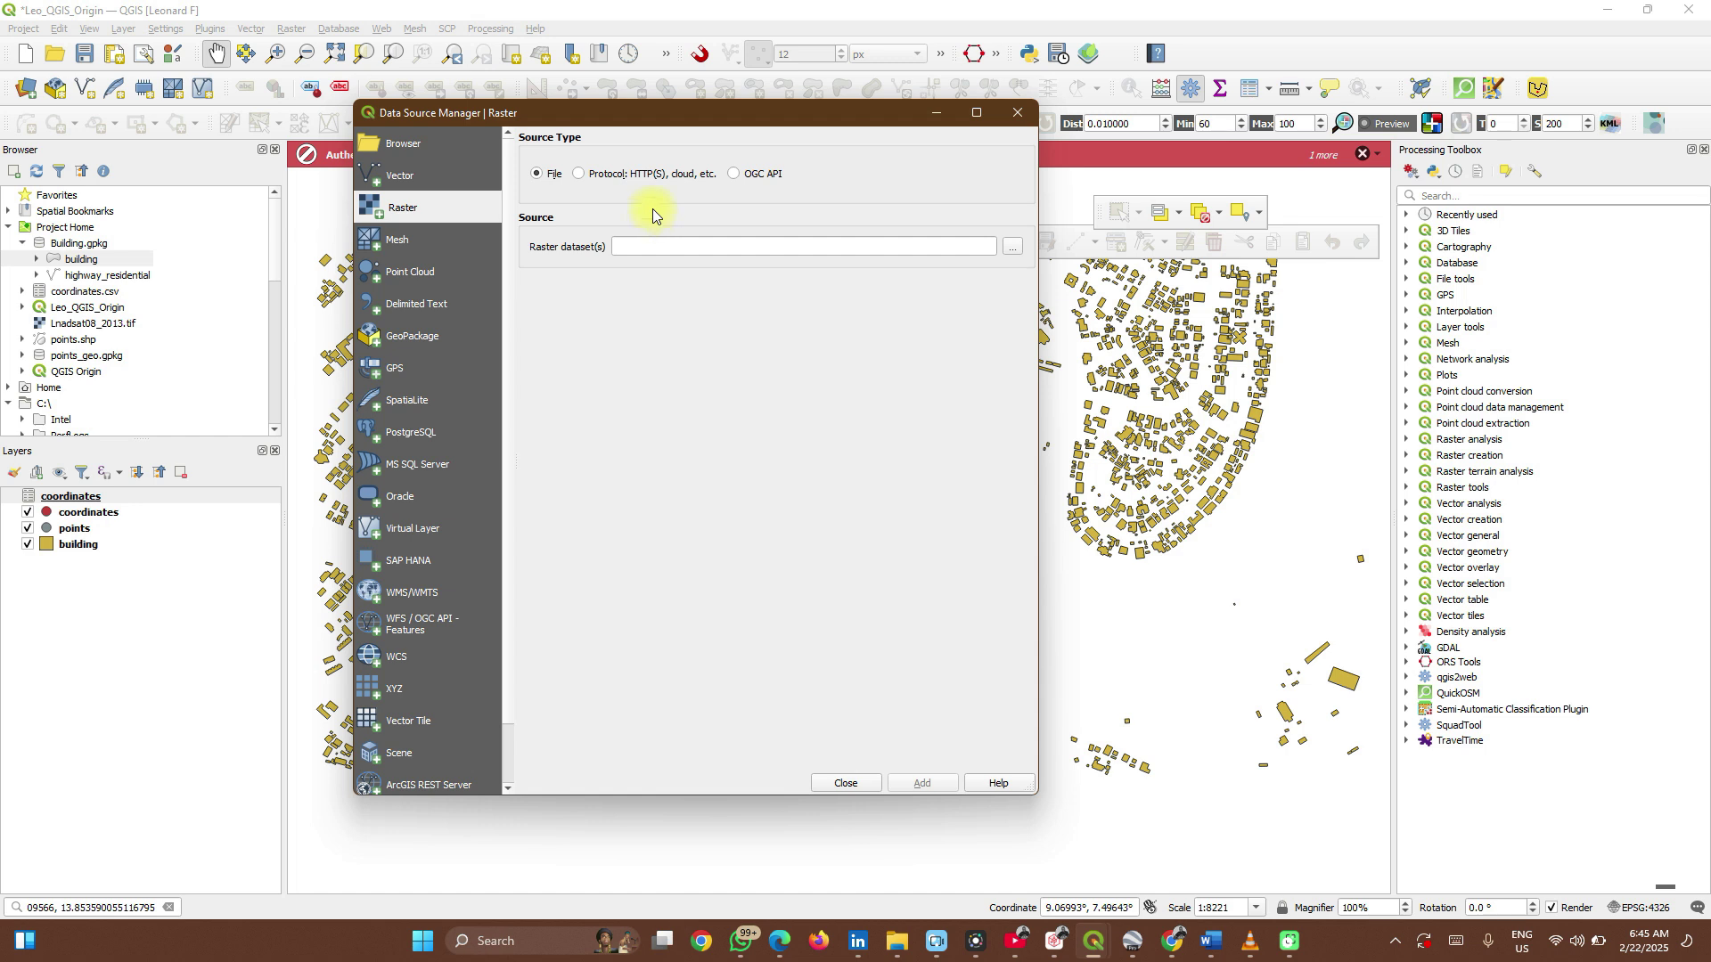
pyautogui.click(650, 173)
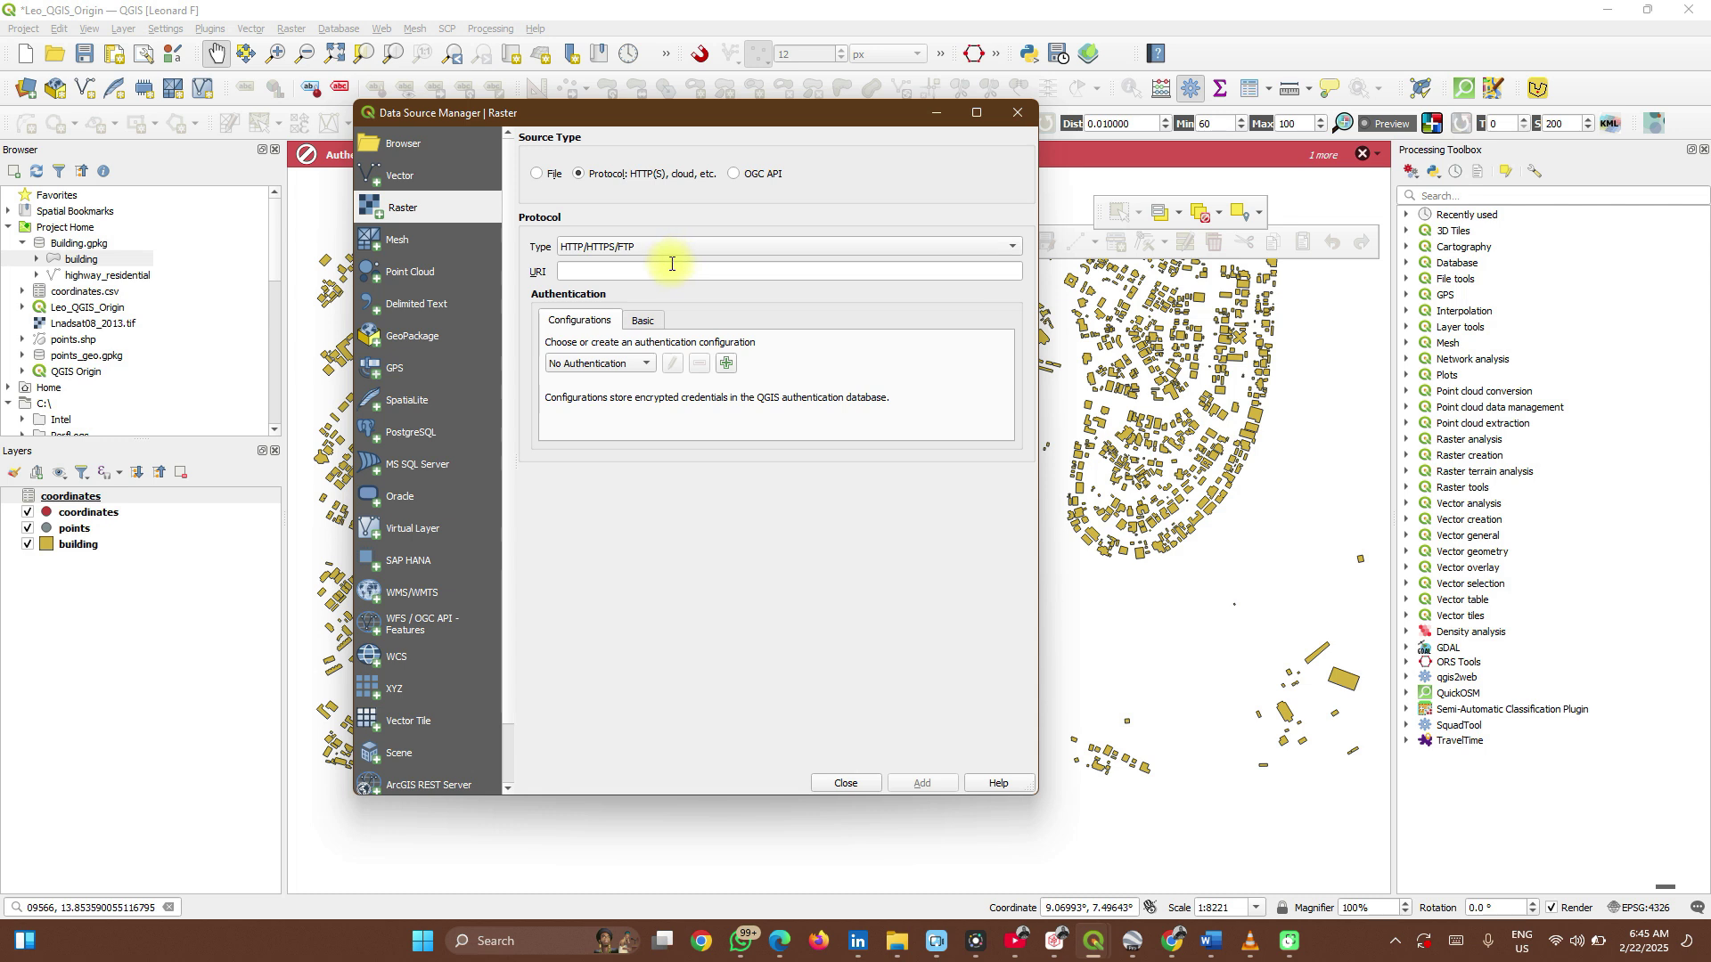
pyautogui.click(540, 173)
pyautogui.click(1014, 247)
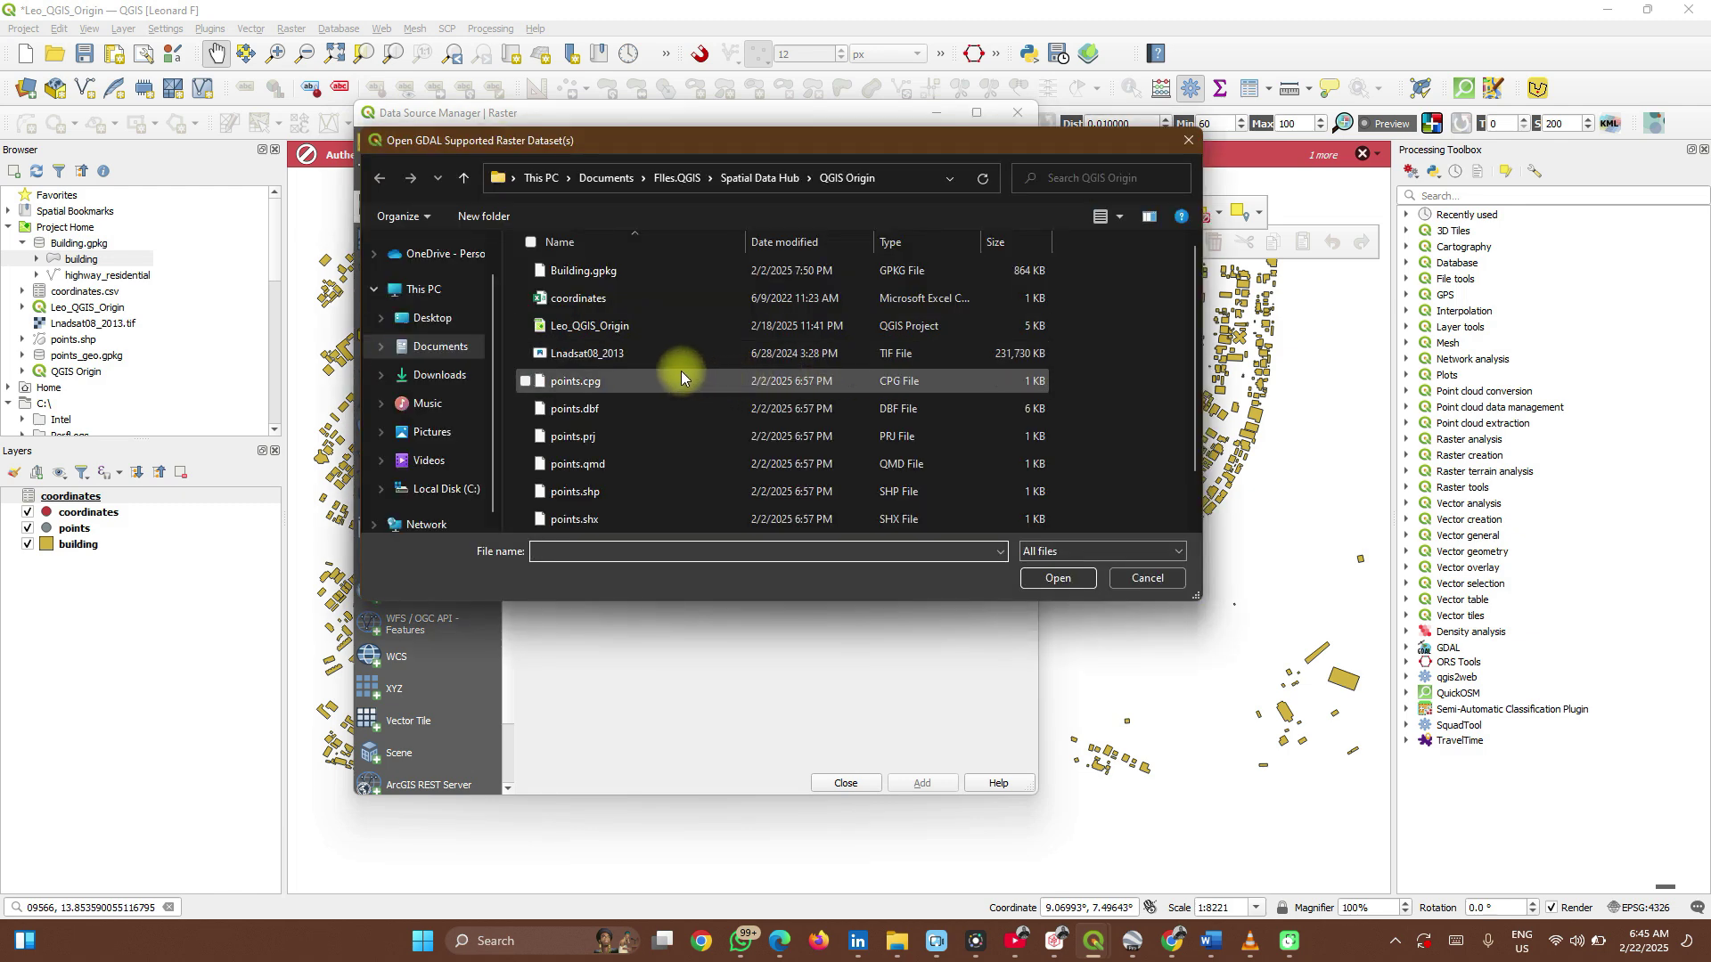
pyautogui.click(632, 354)
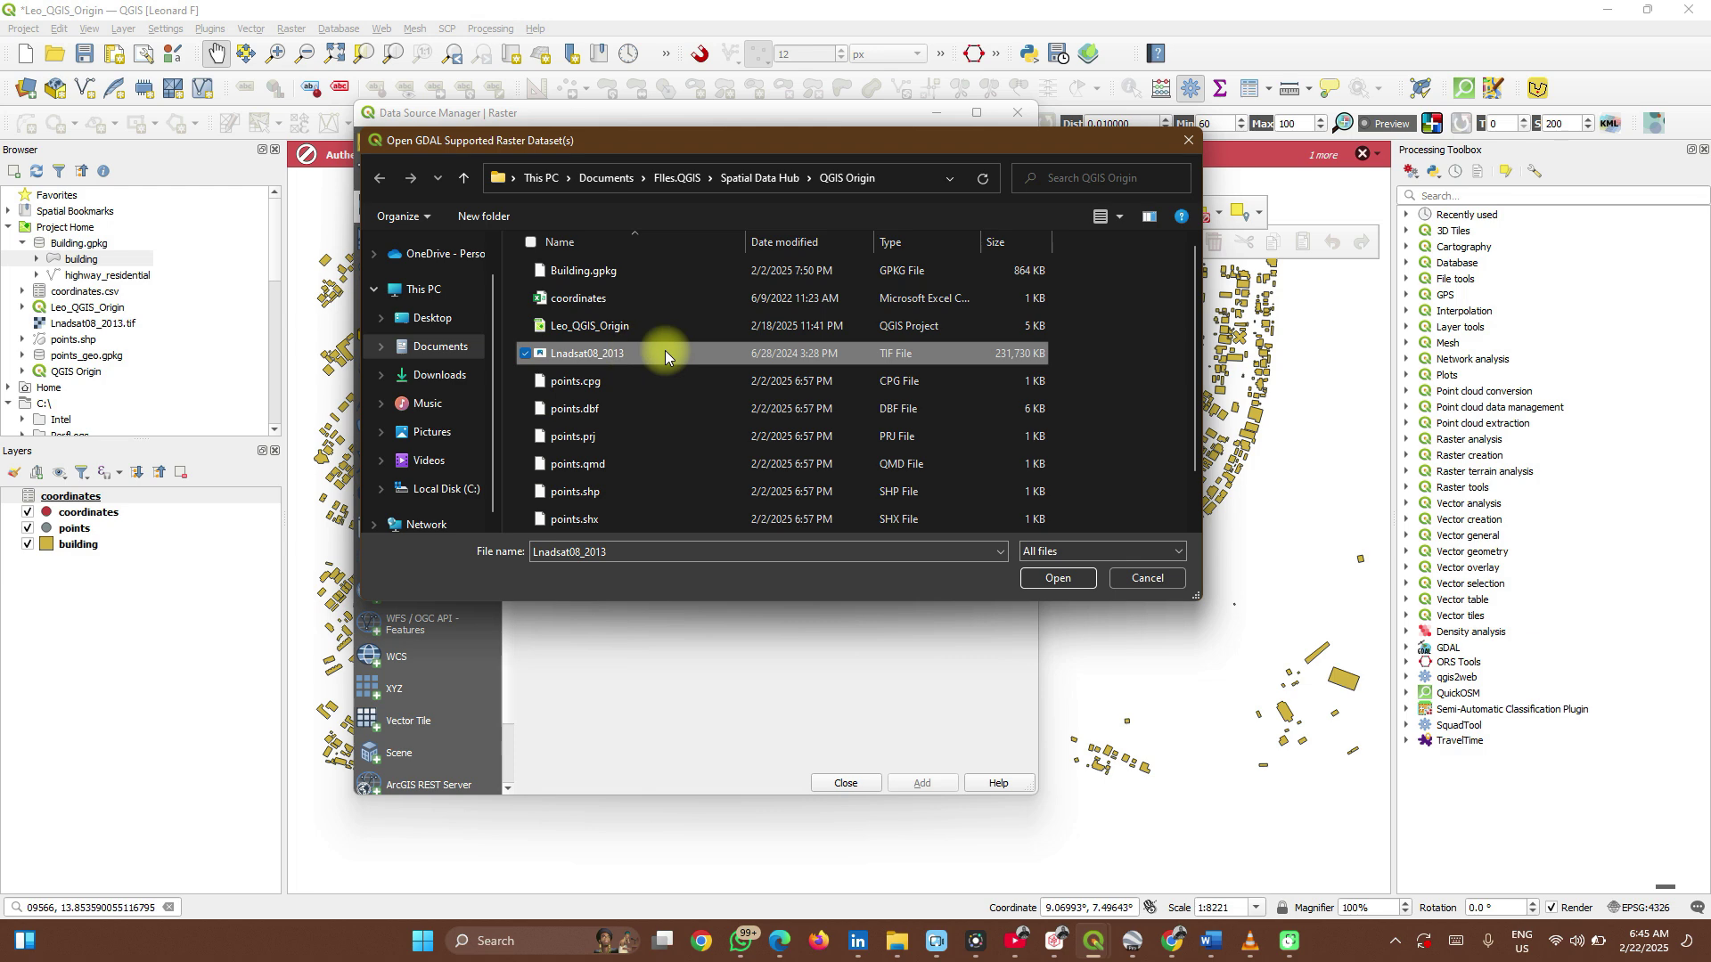
pyautogui.click(1036, 579)
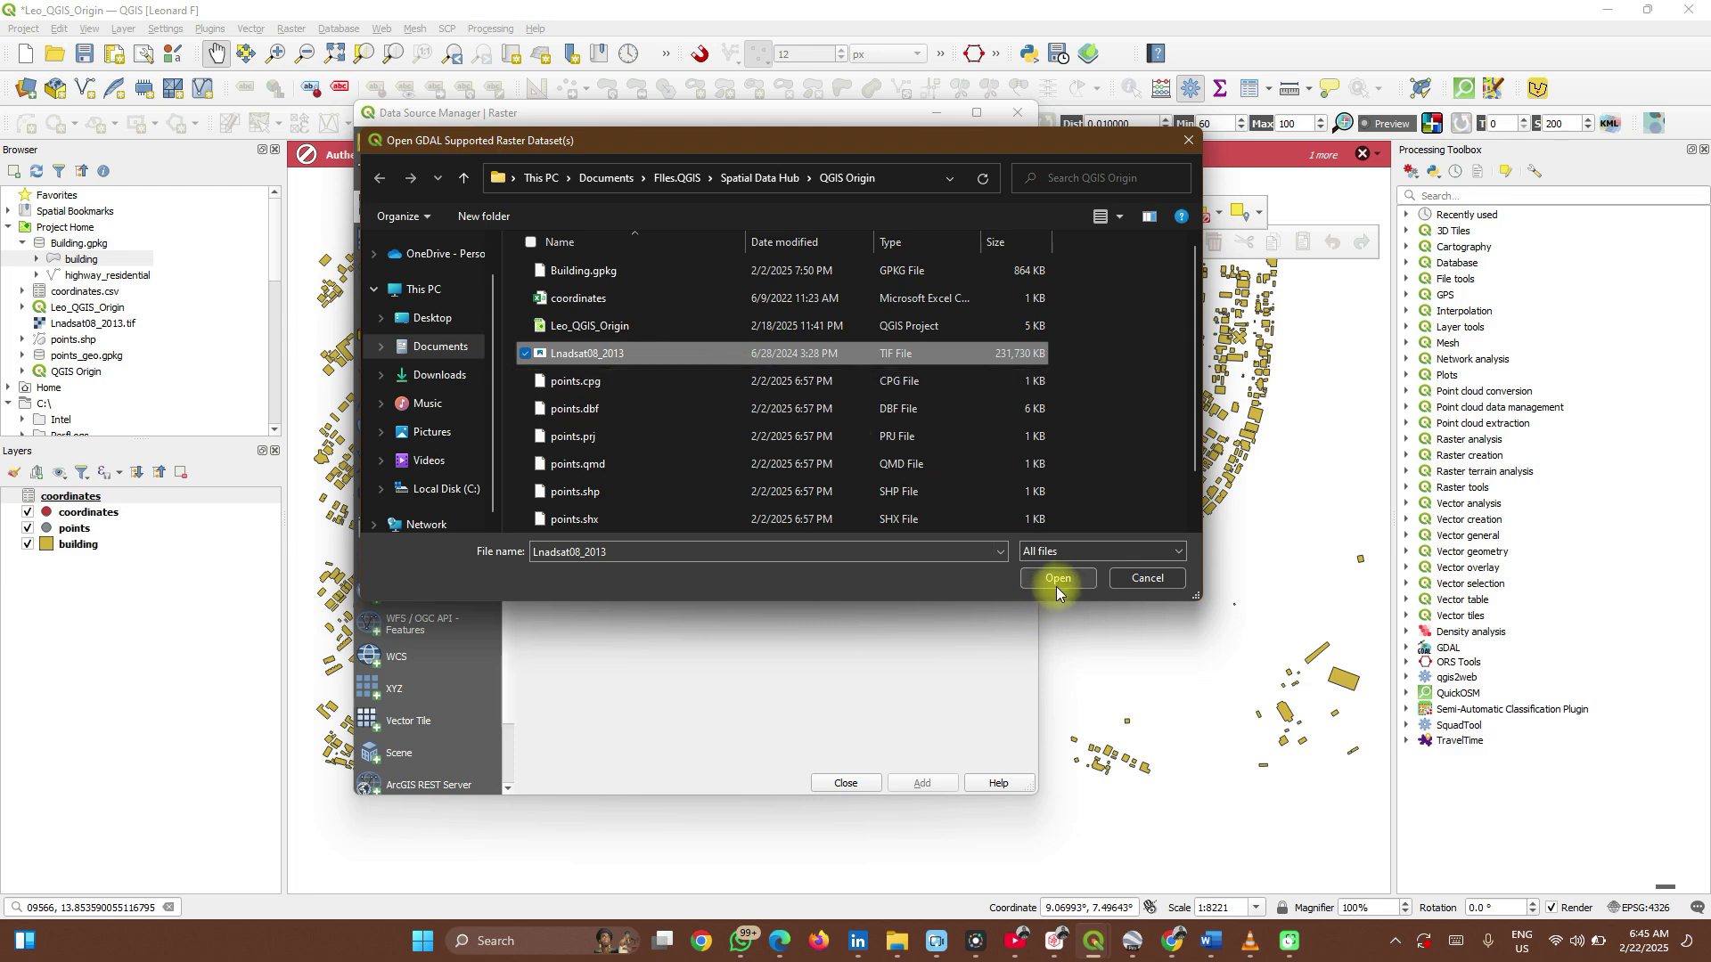
pyautogui.click(1056, 581)
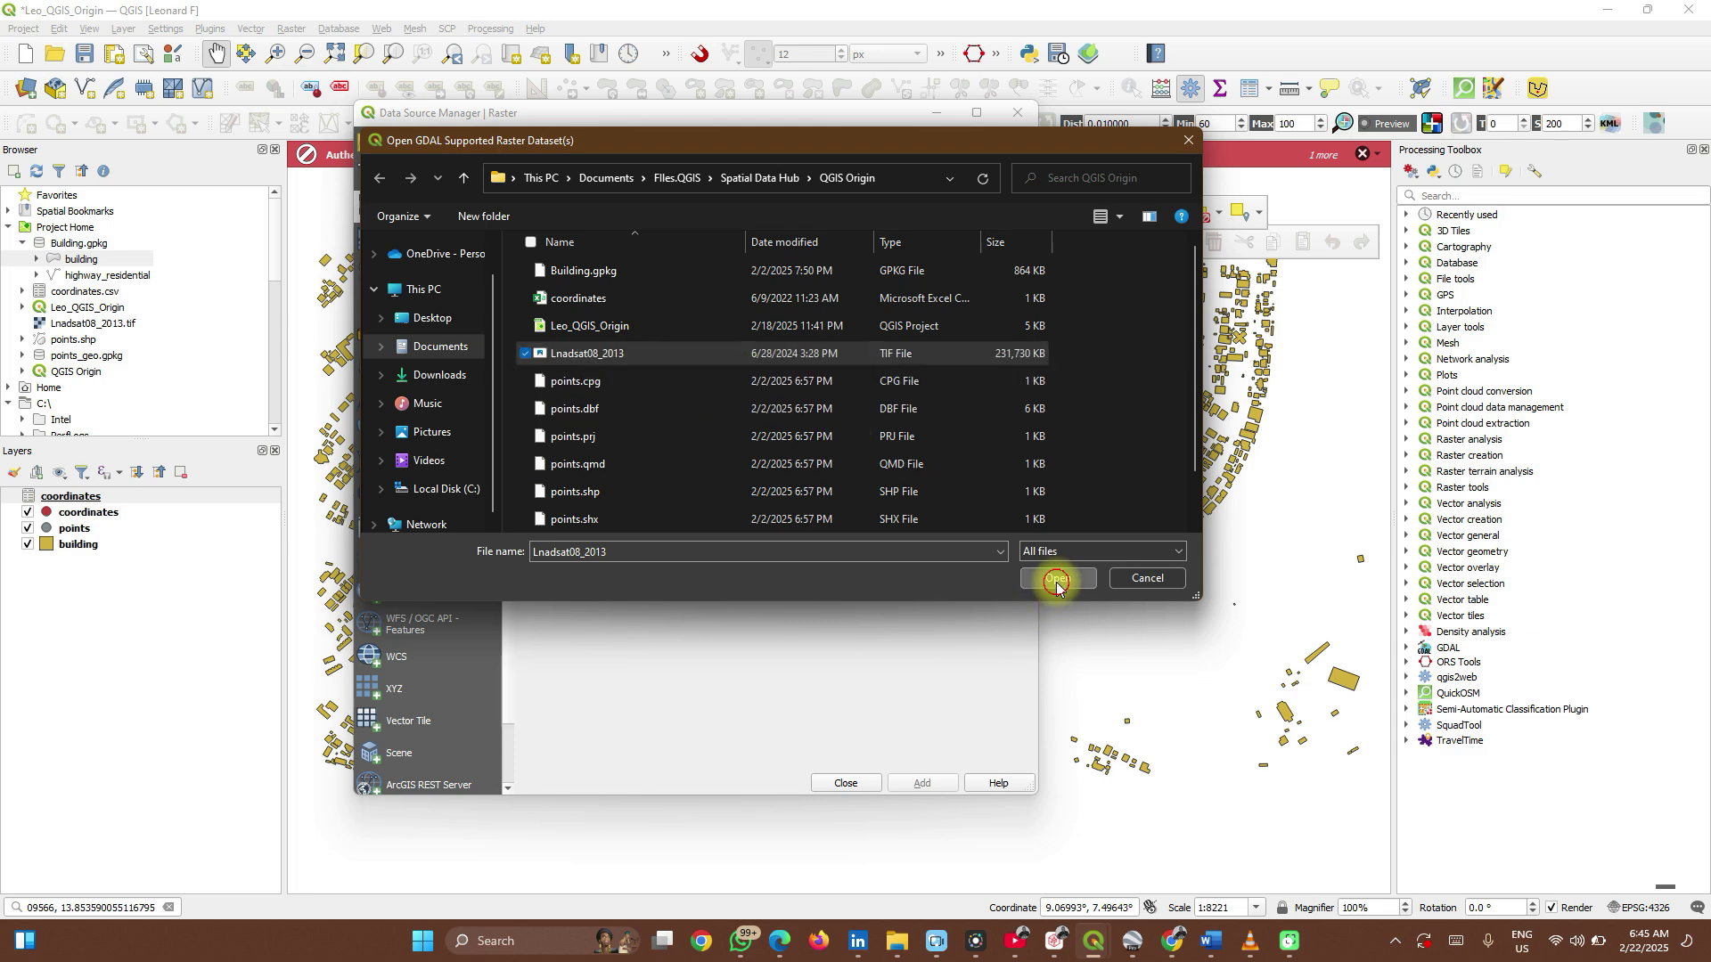
pyautogui.click(921, 784)
pyautogui.click(863, 784)
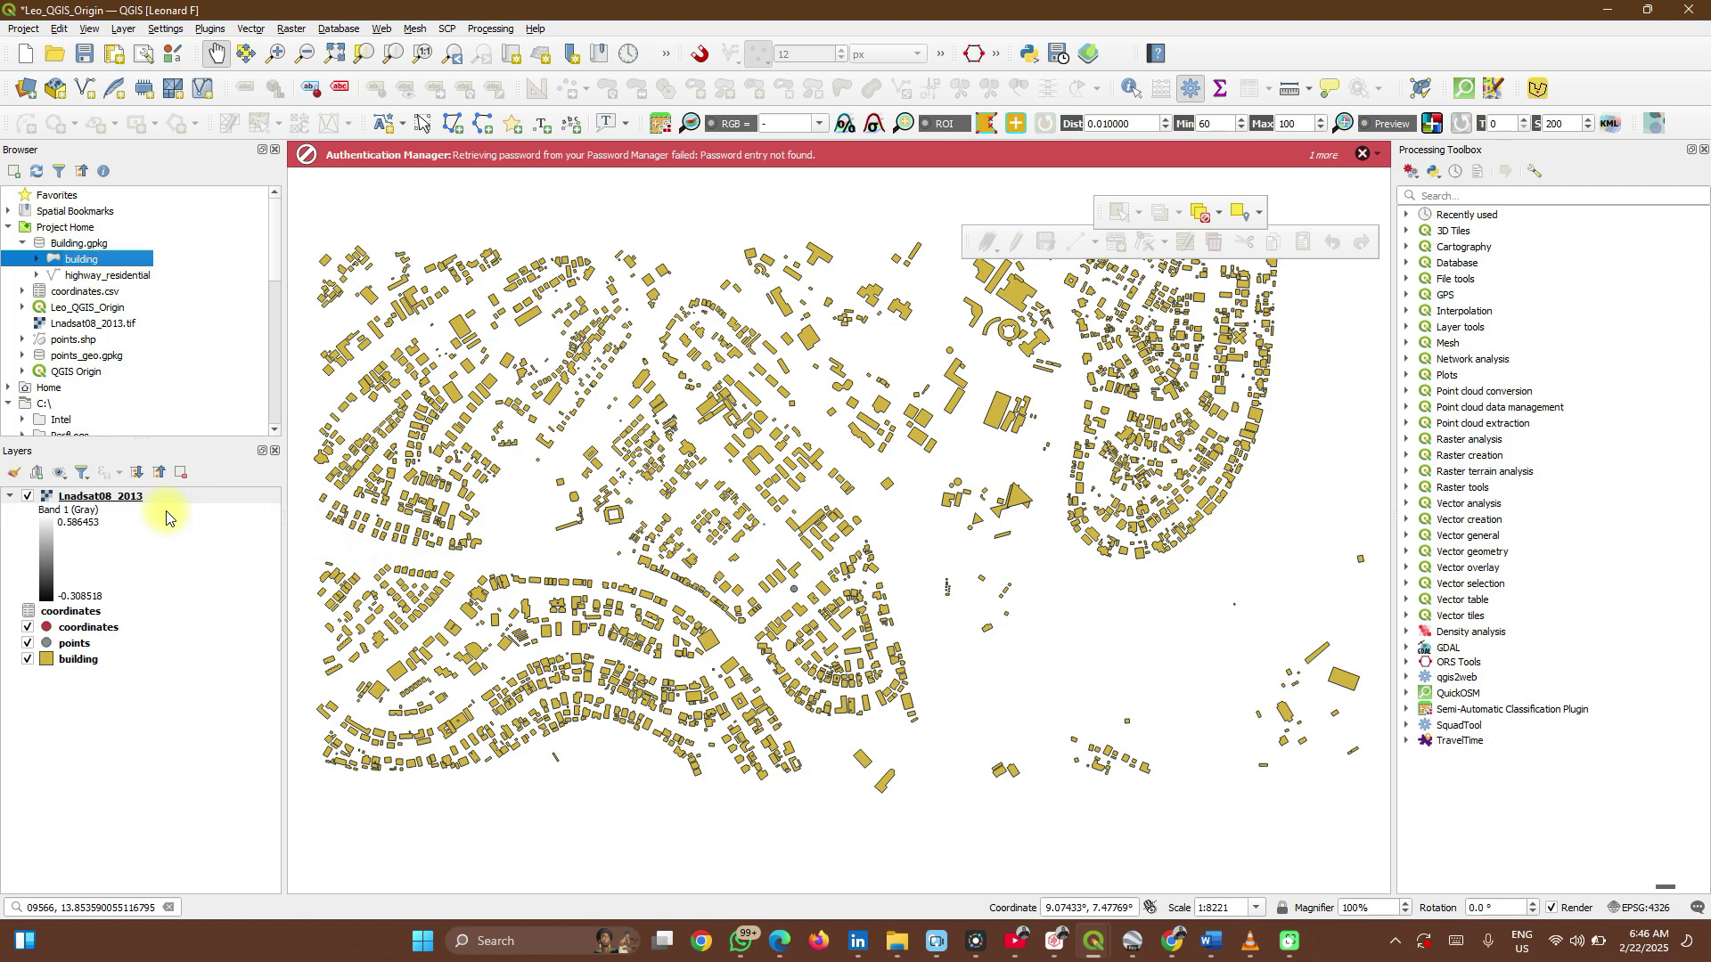
# - Zoom to the Lnadsat08_2013 layer's extent and examine the raster closely down to its individual pixels
pyautogui.rightClick(102, 496)
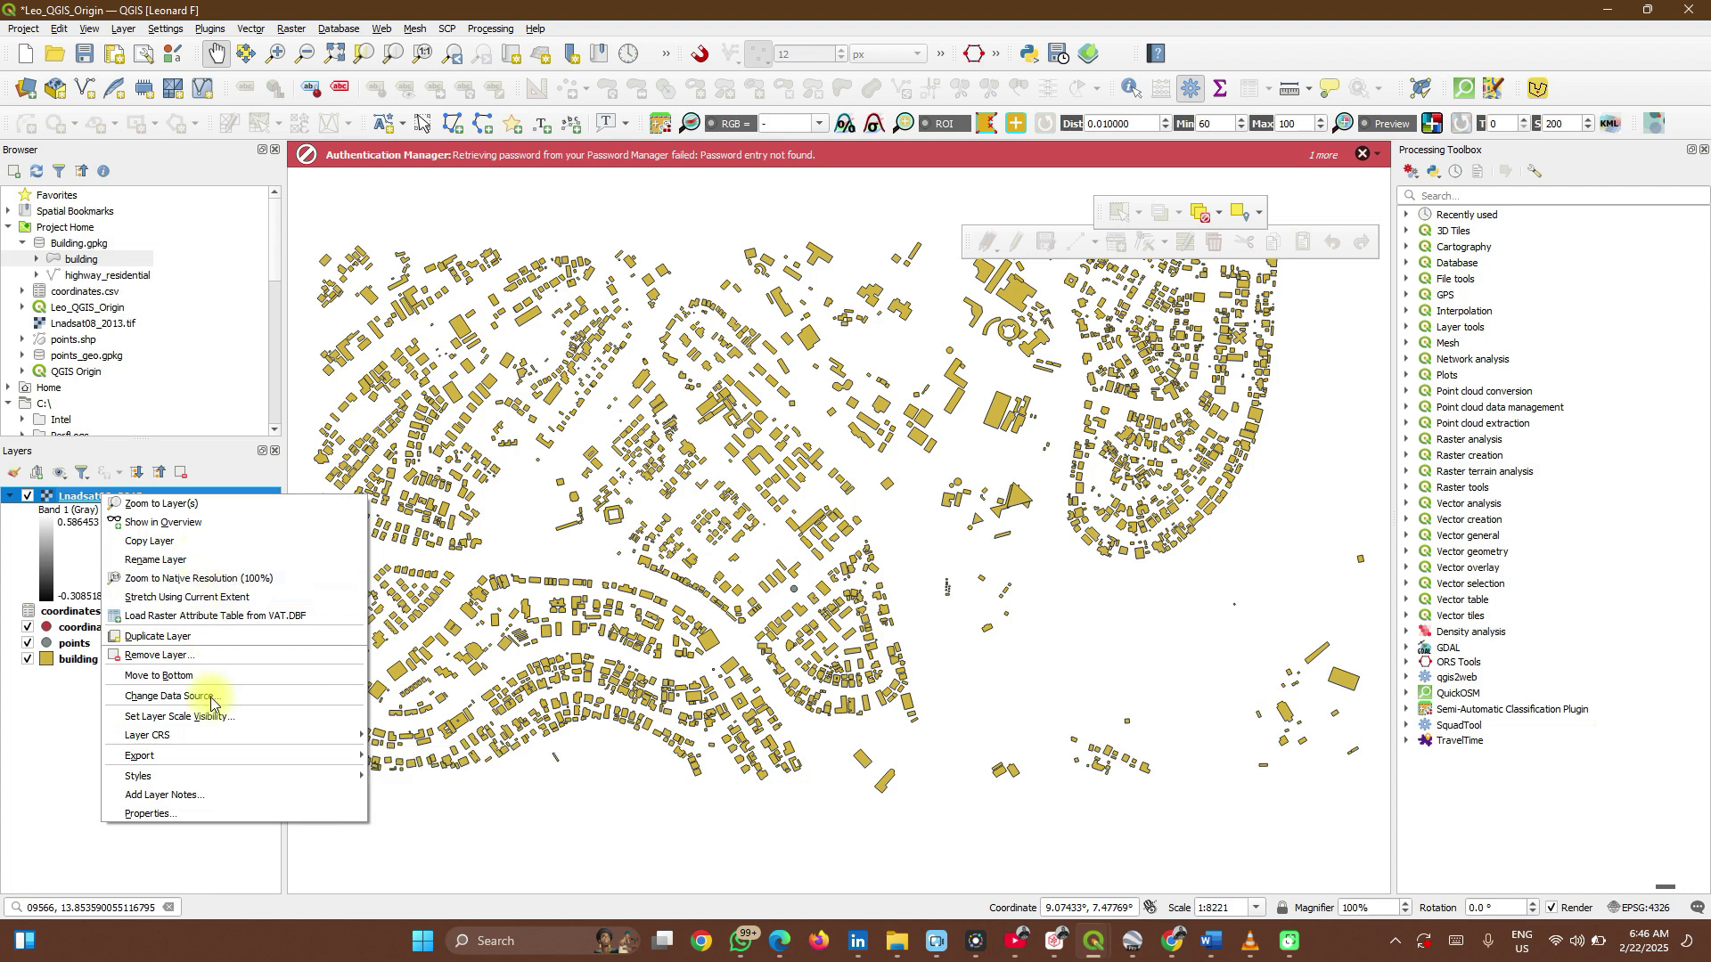
pyautogui.click(213, 507)
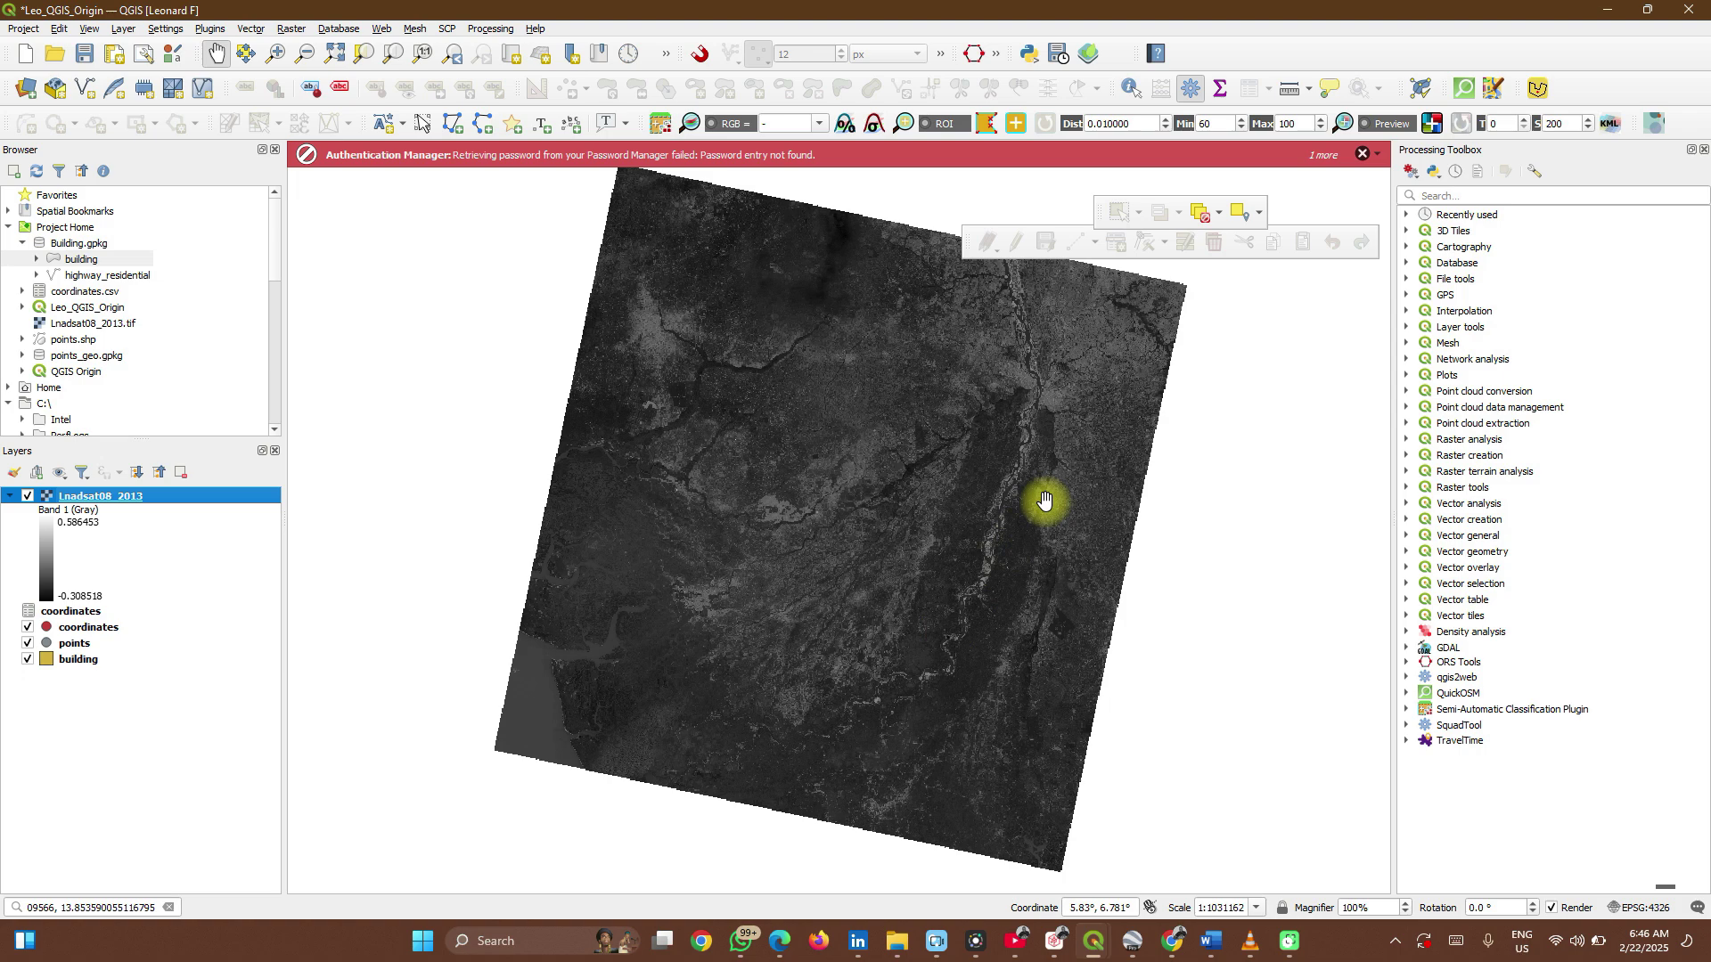
pyautogui.scroll(4, 1041, 498)
pyautogui.scroll(6, 1044, 500)
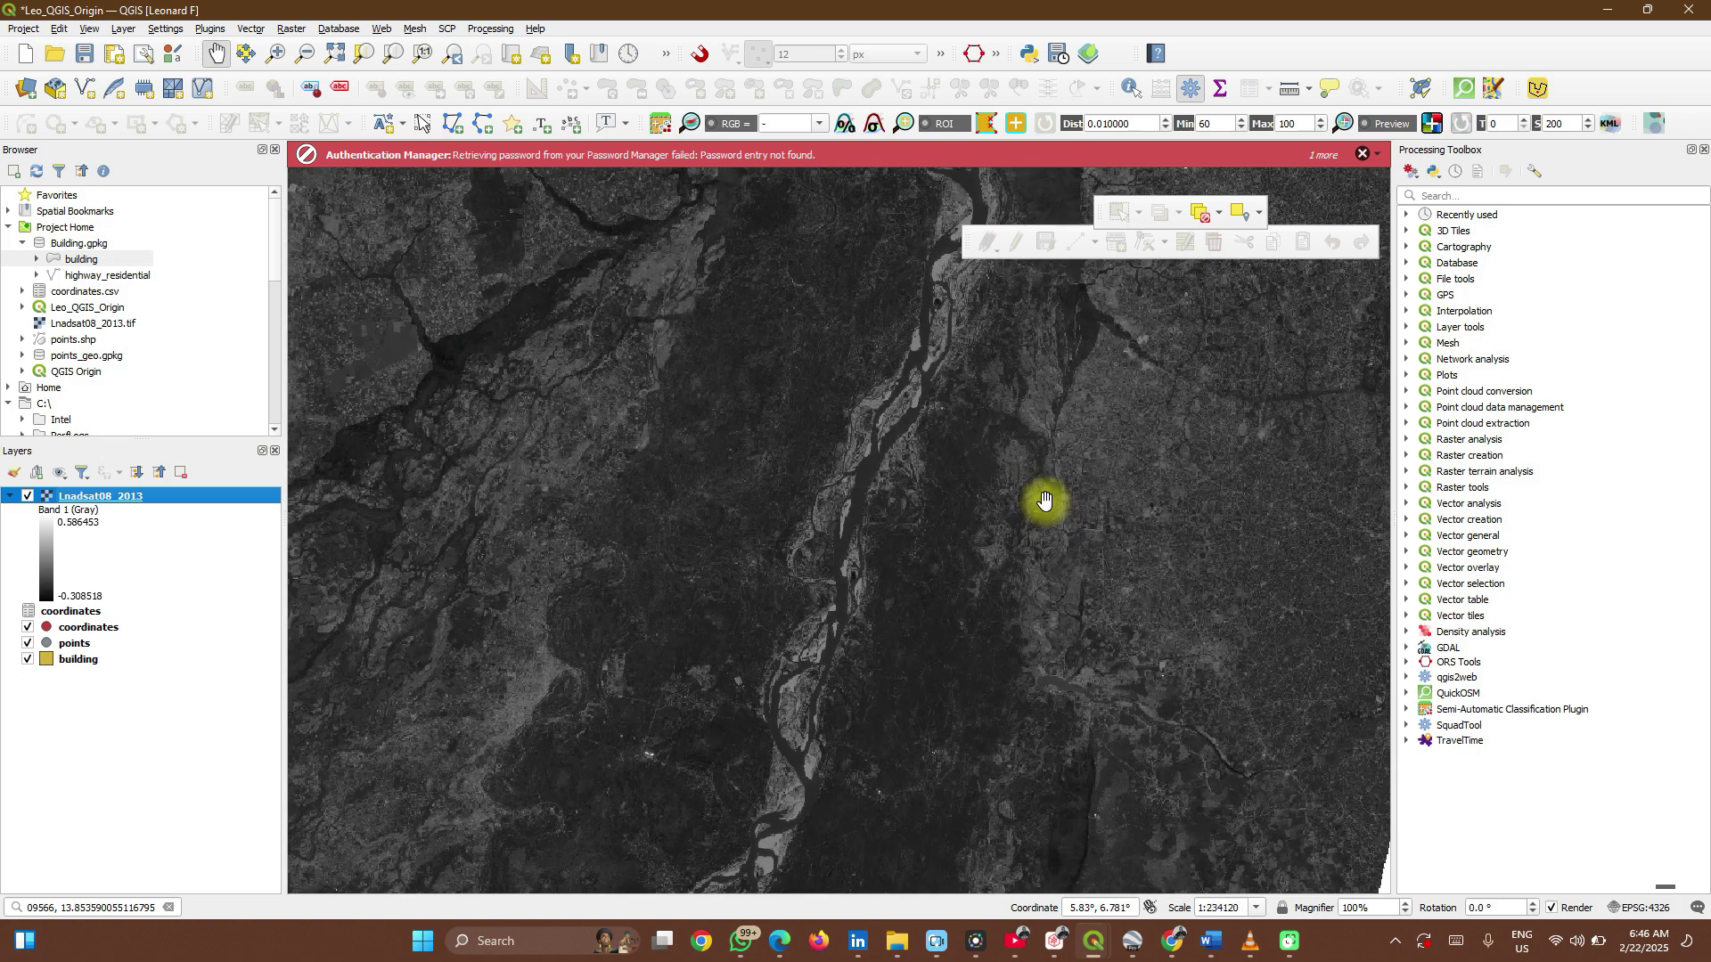
pyautogui.scroll(4, 1045, 500)
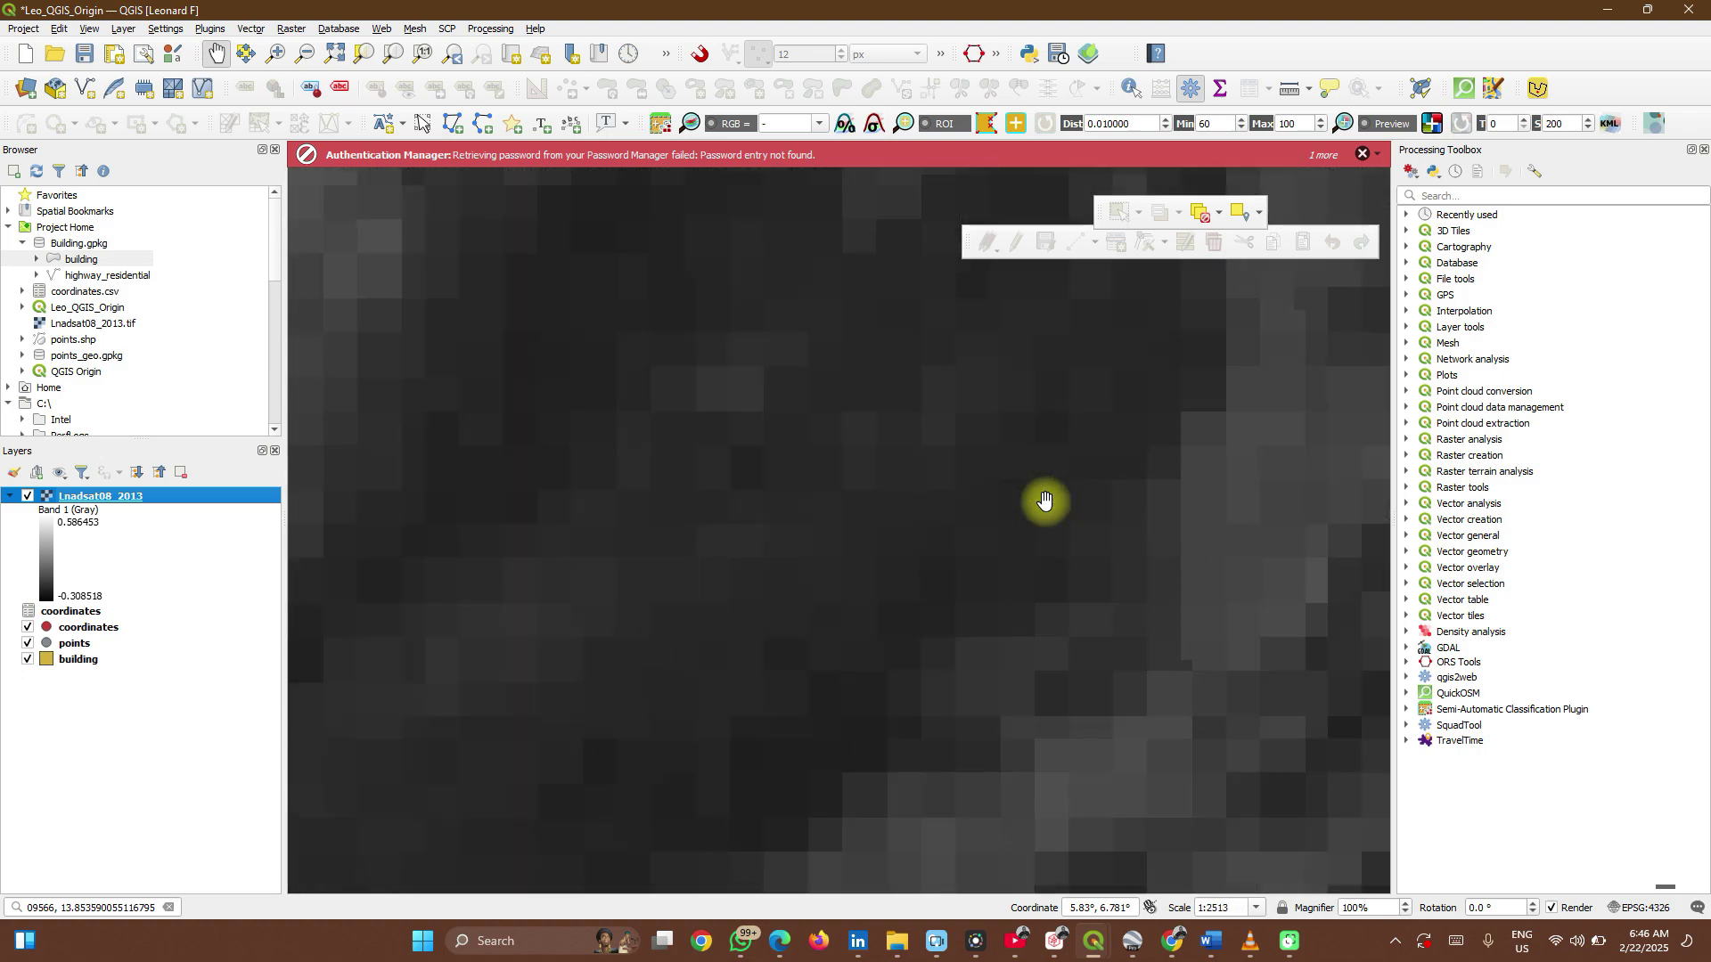
pyautogui.scroll(3, 1045, 500)
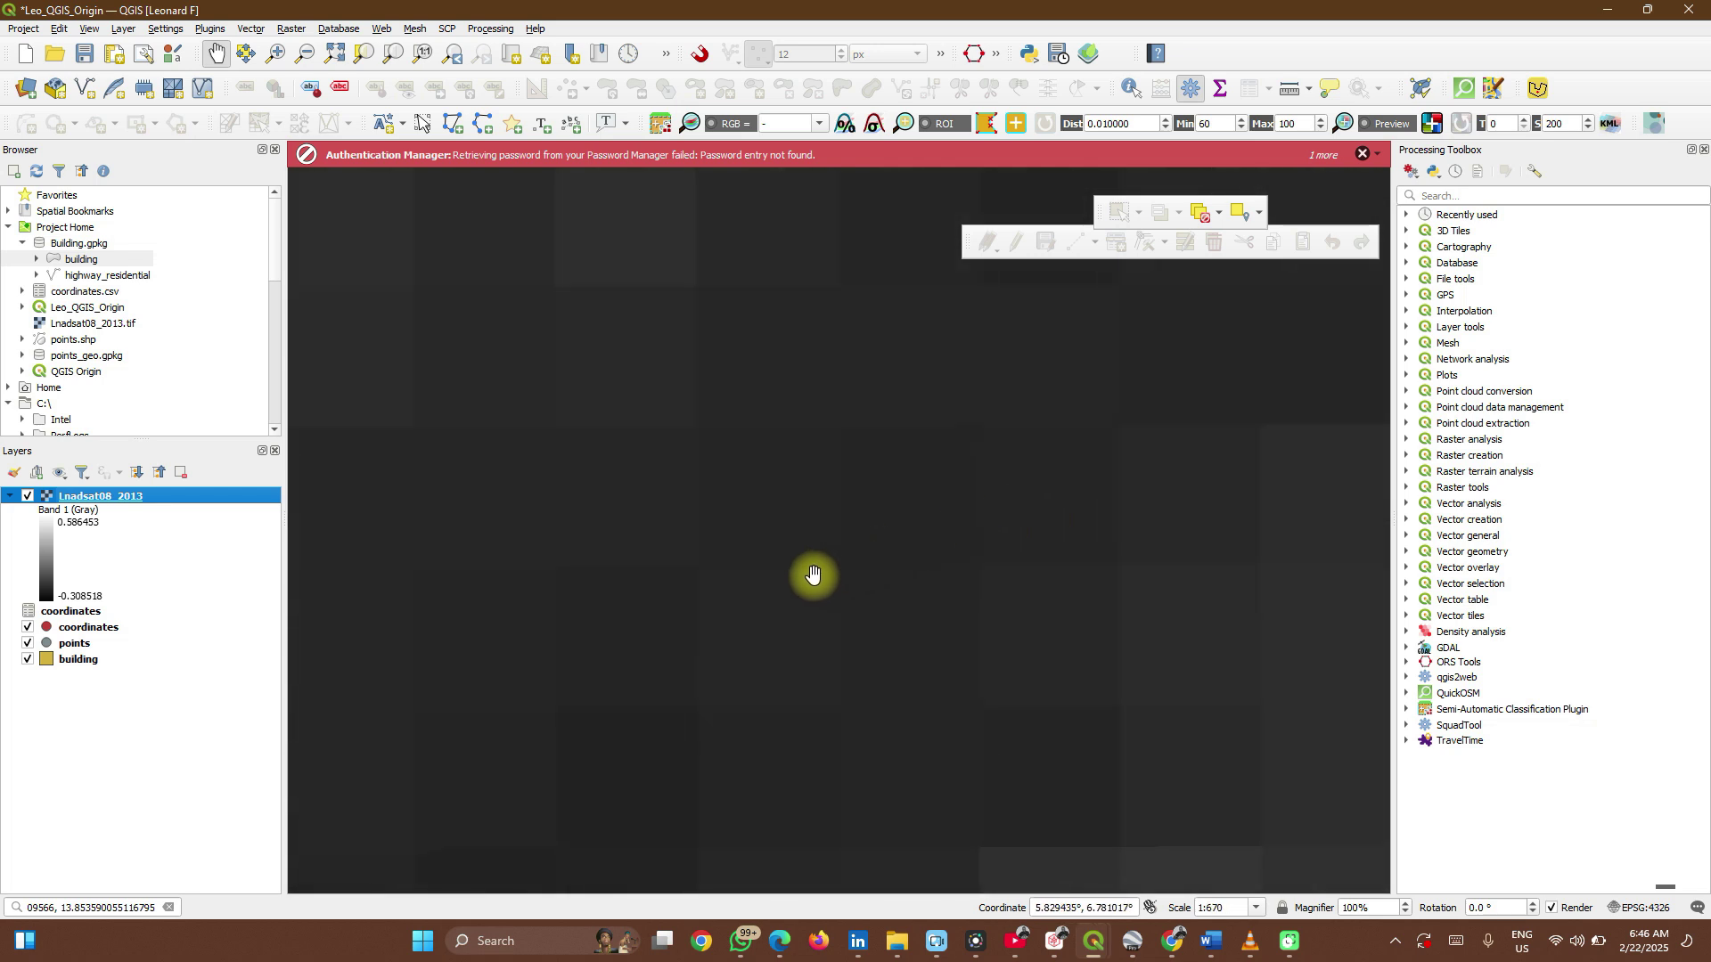
pyautogui.scroll(-2, 793, 587)
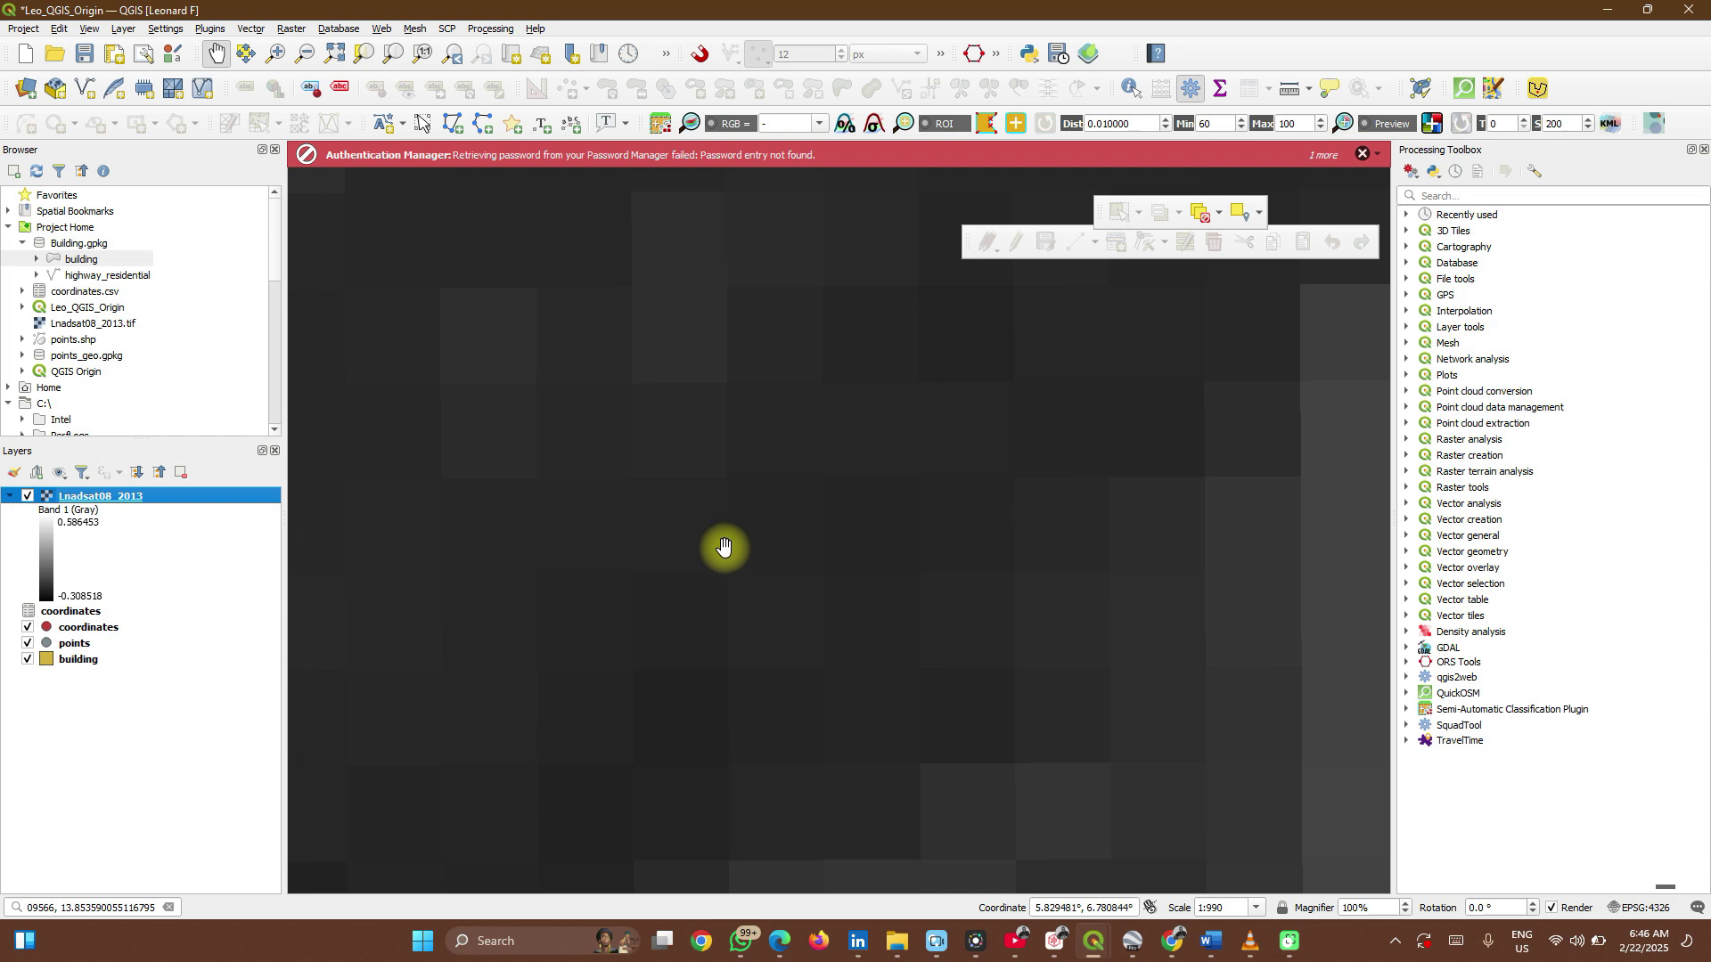
pyautogui.scroll(-4, 692, 527)
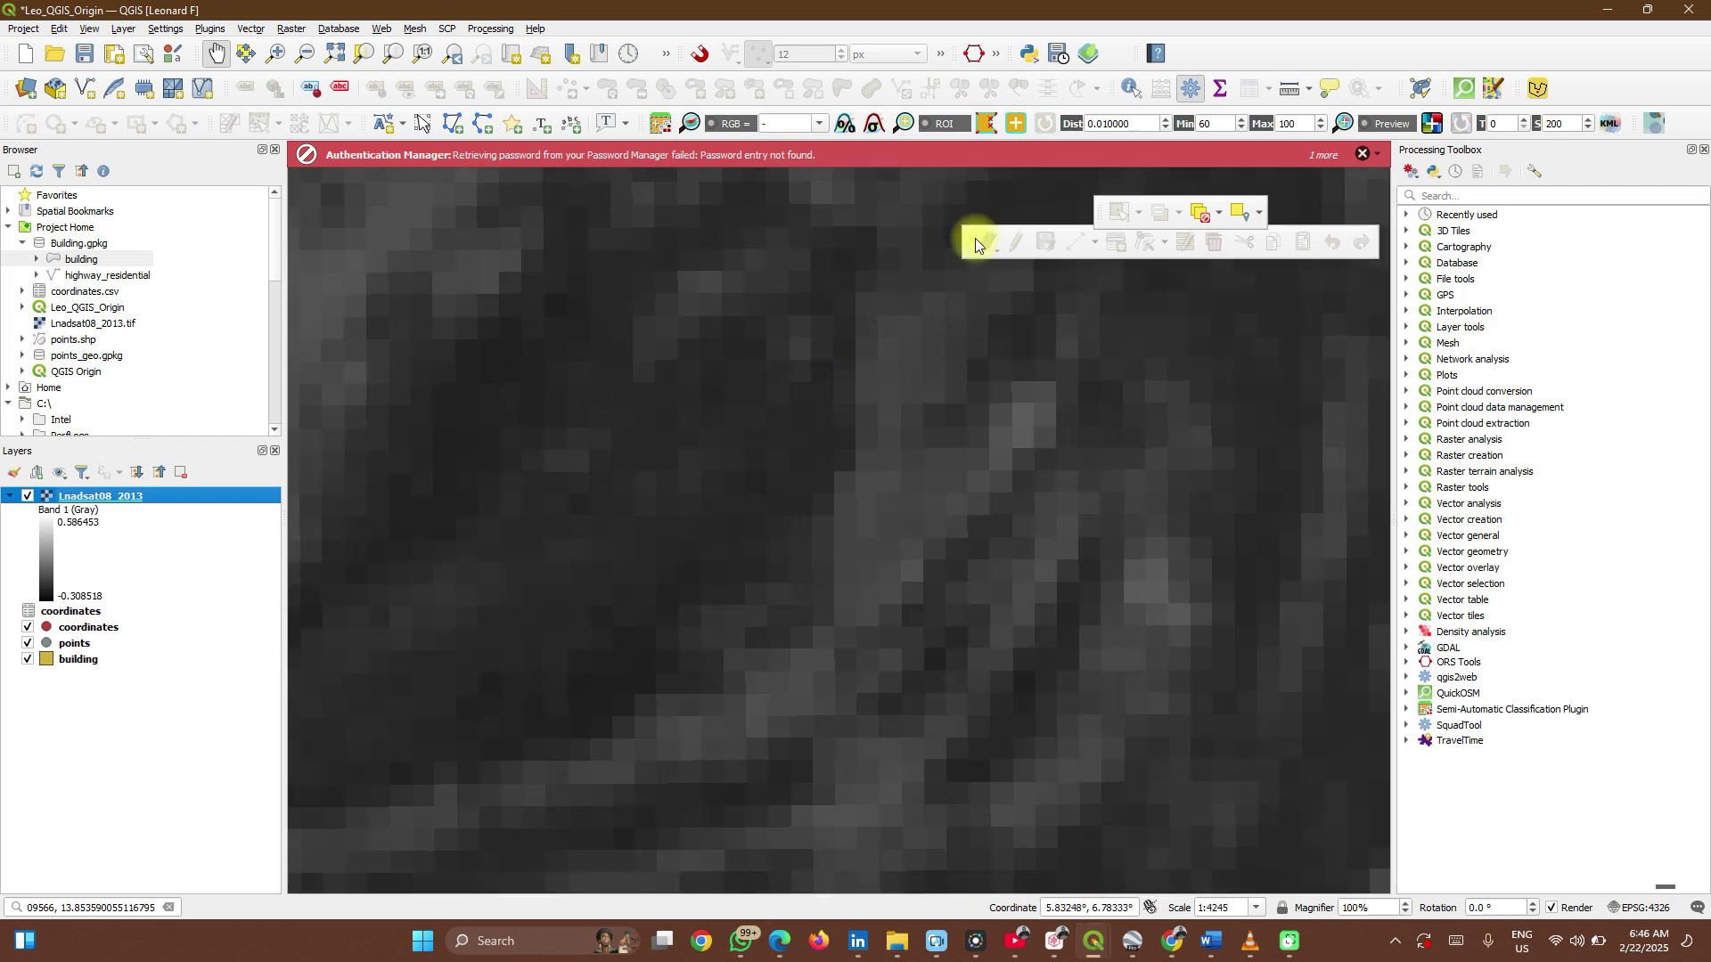
# - Identify the Band 1 values of several Lnadsat08_2013 pixels and return to a wider view of the raster
pyautogui.click(1128, 90)
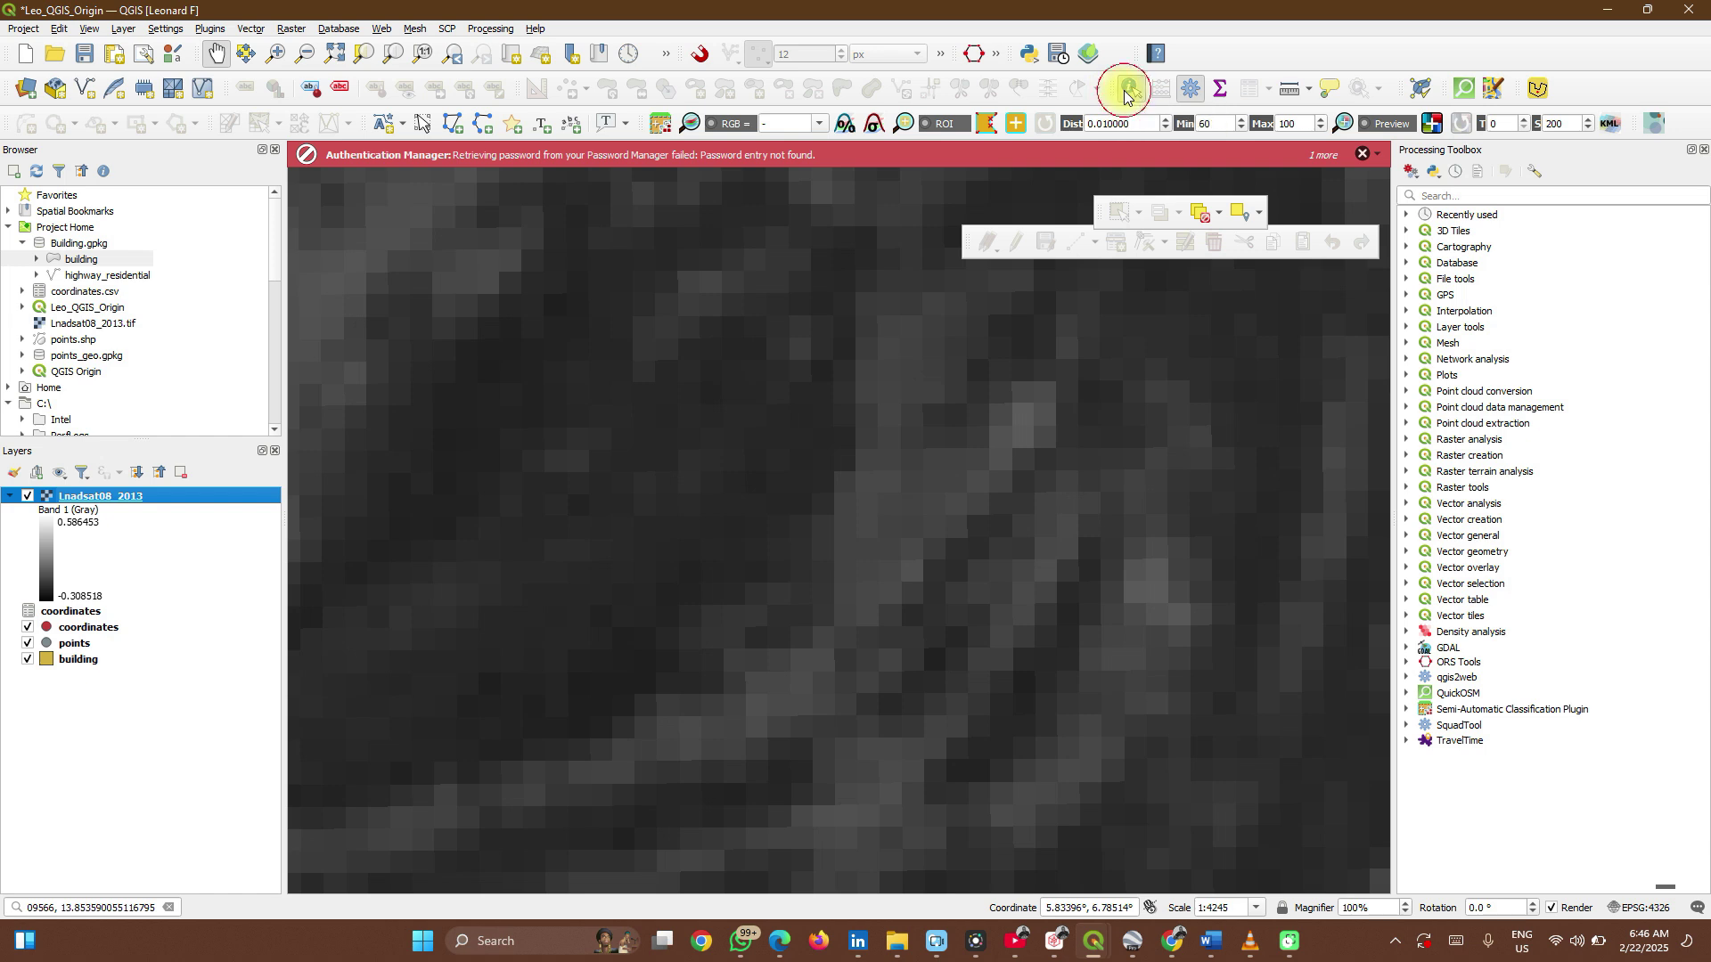
pyautogui.click(929, 391)
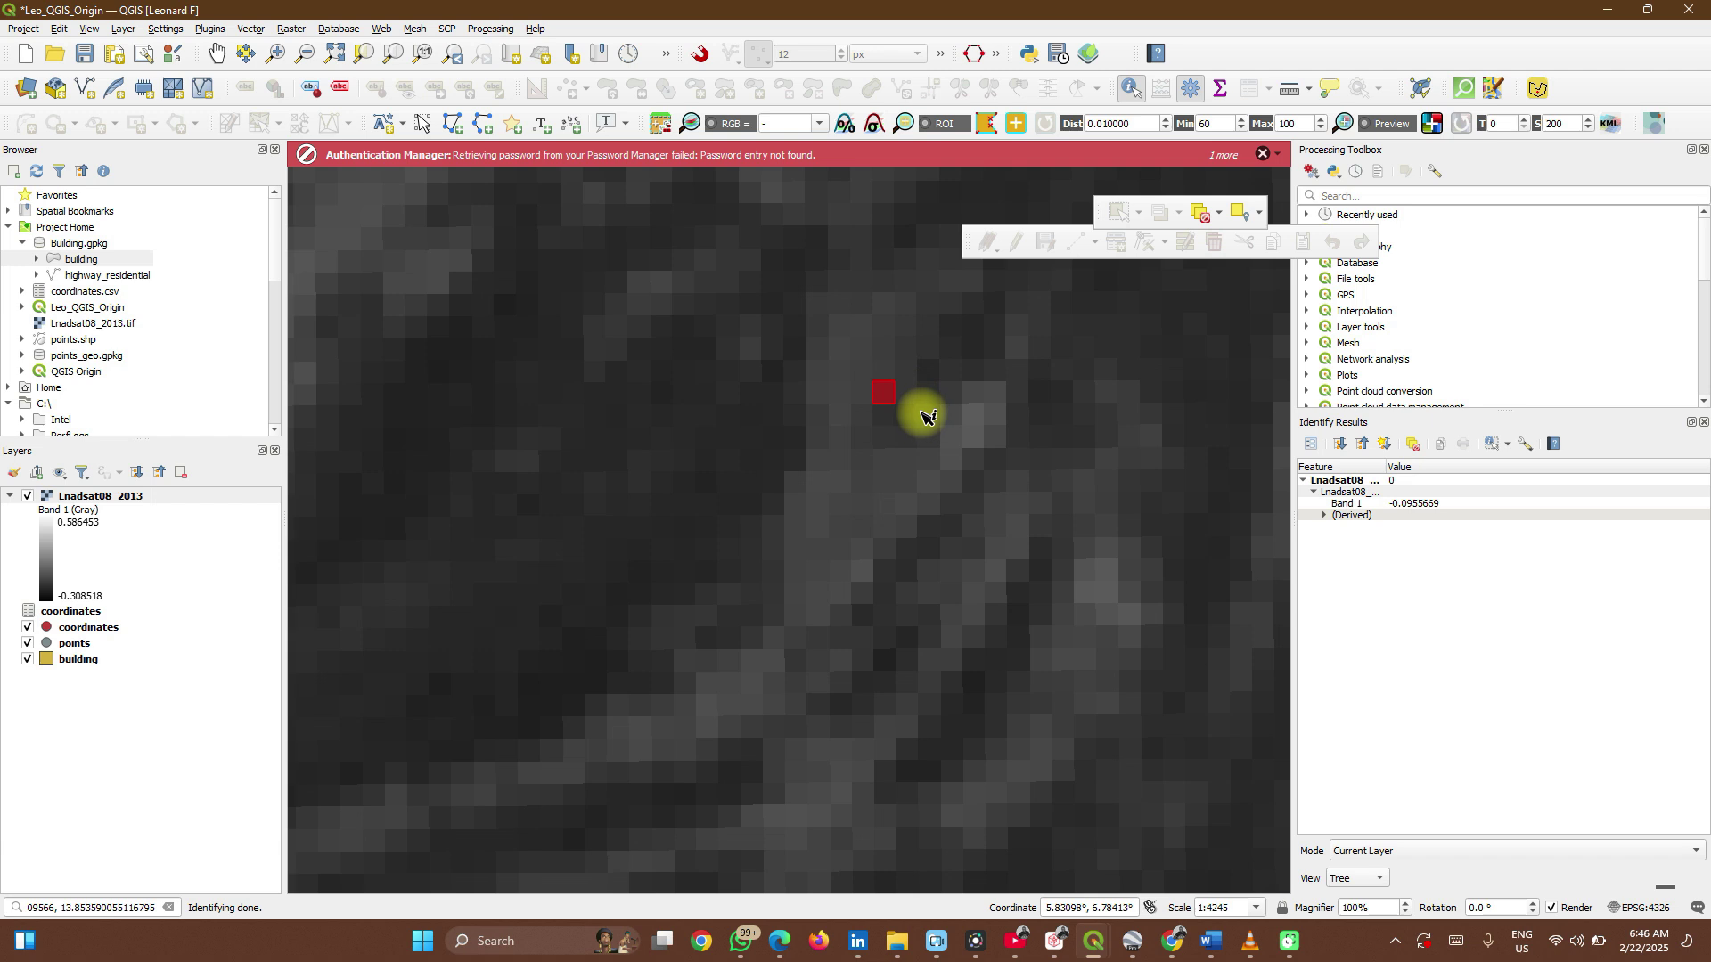
pyautogui.click(888, 419)
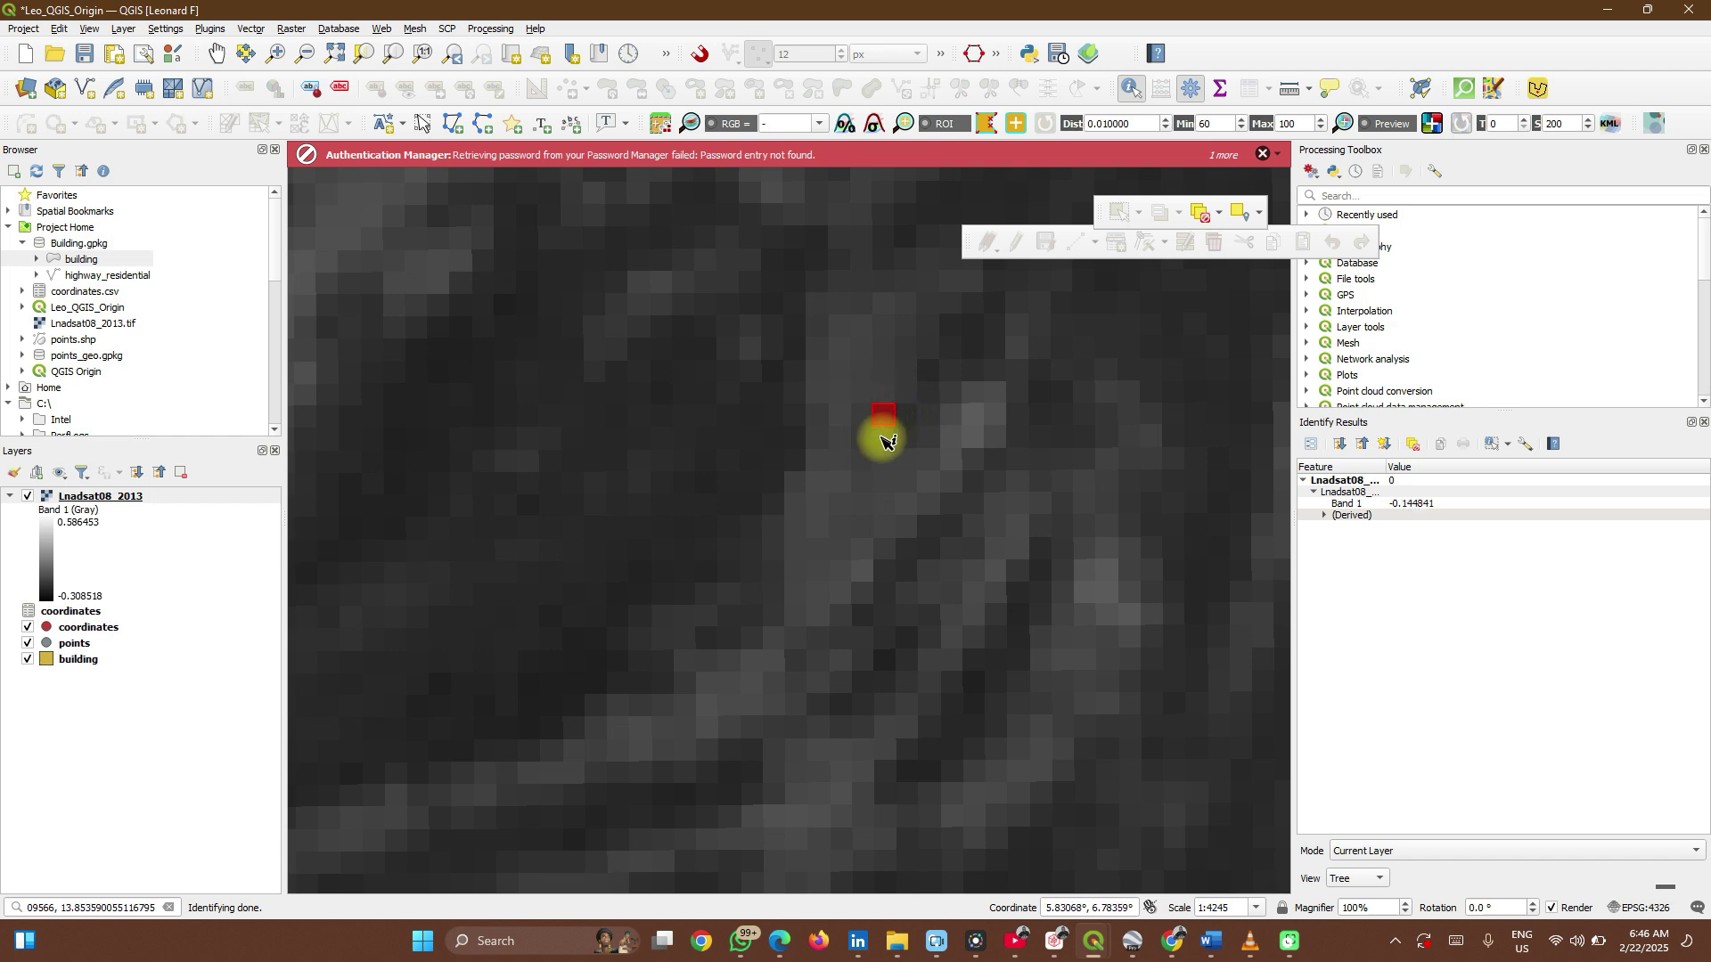
pyautogui.click(883, 437)
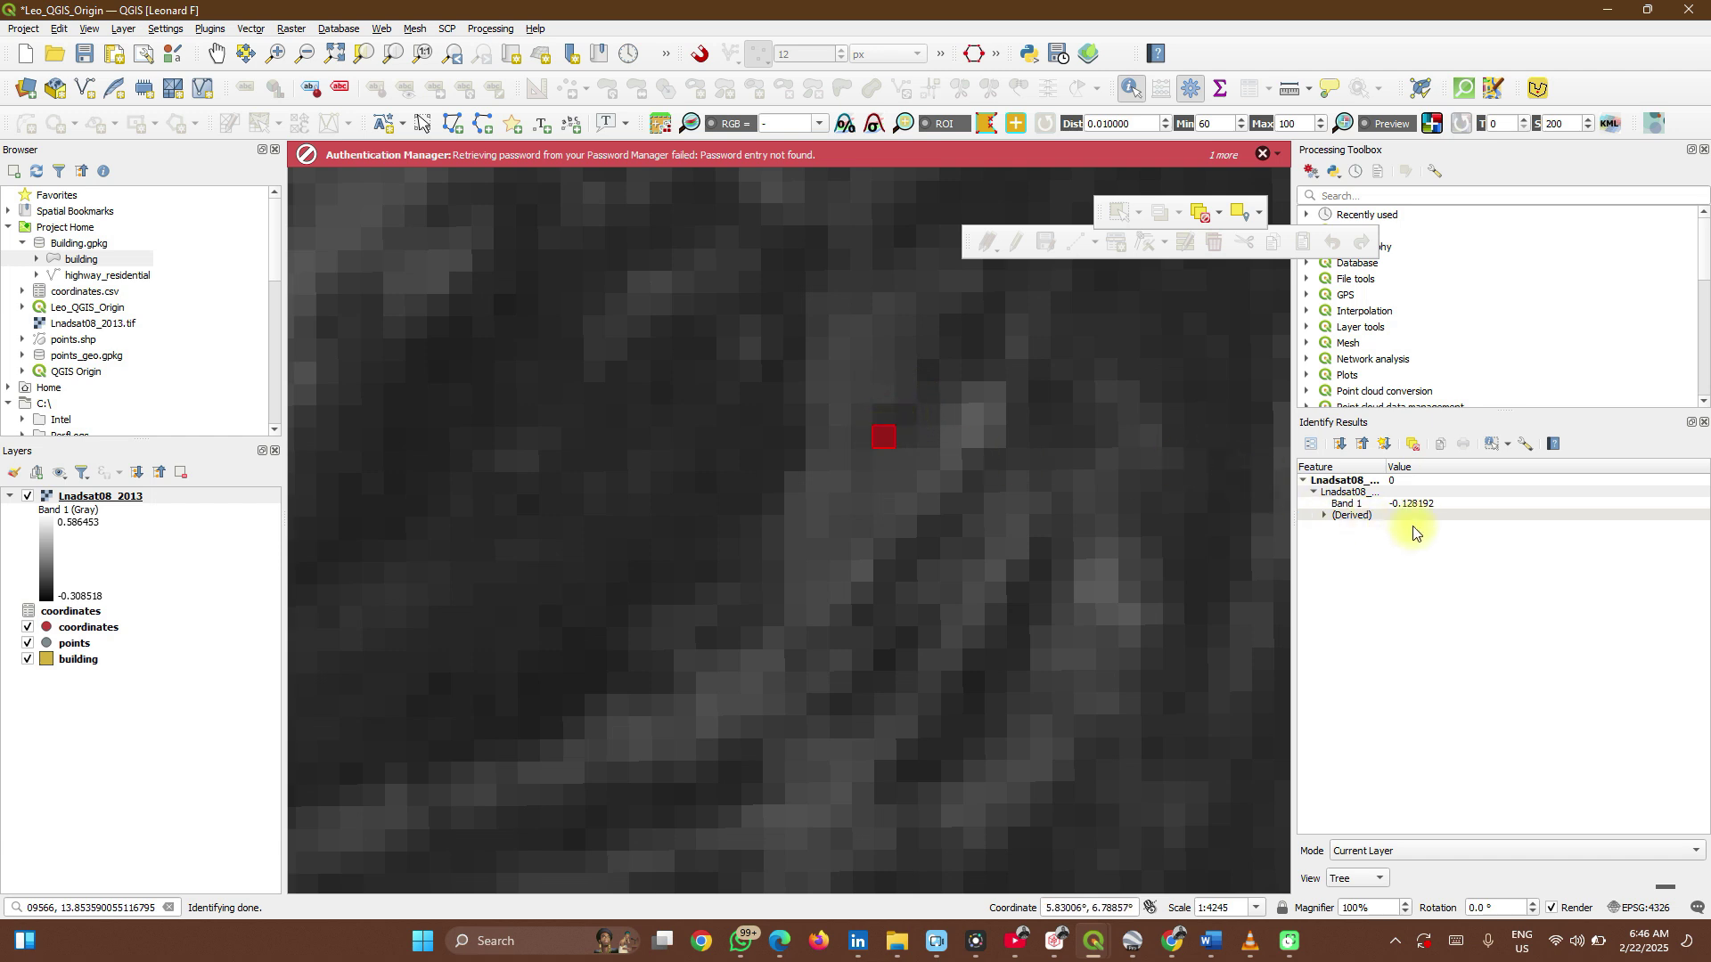
pyautogui.click(975, 439)
pyautogui.click(970, 499)
pyautogui.click(924, 525)
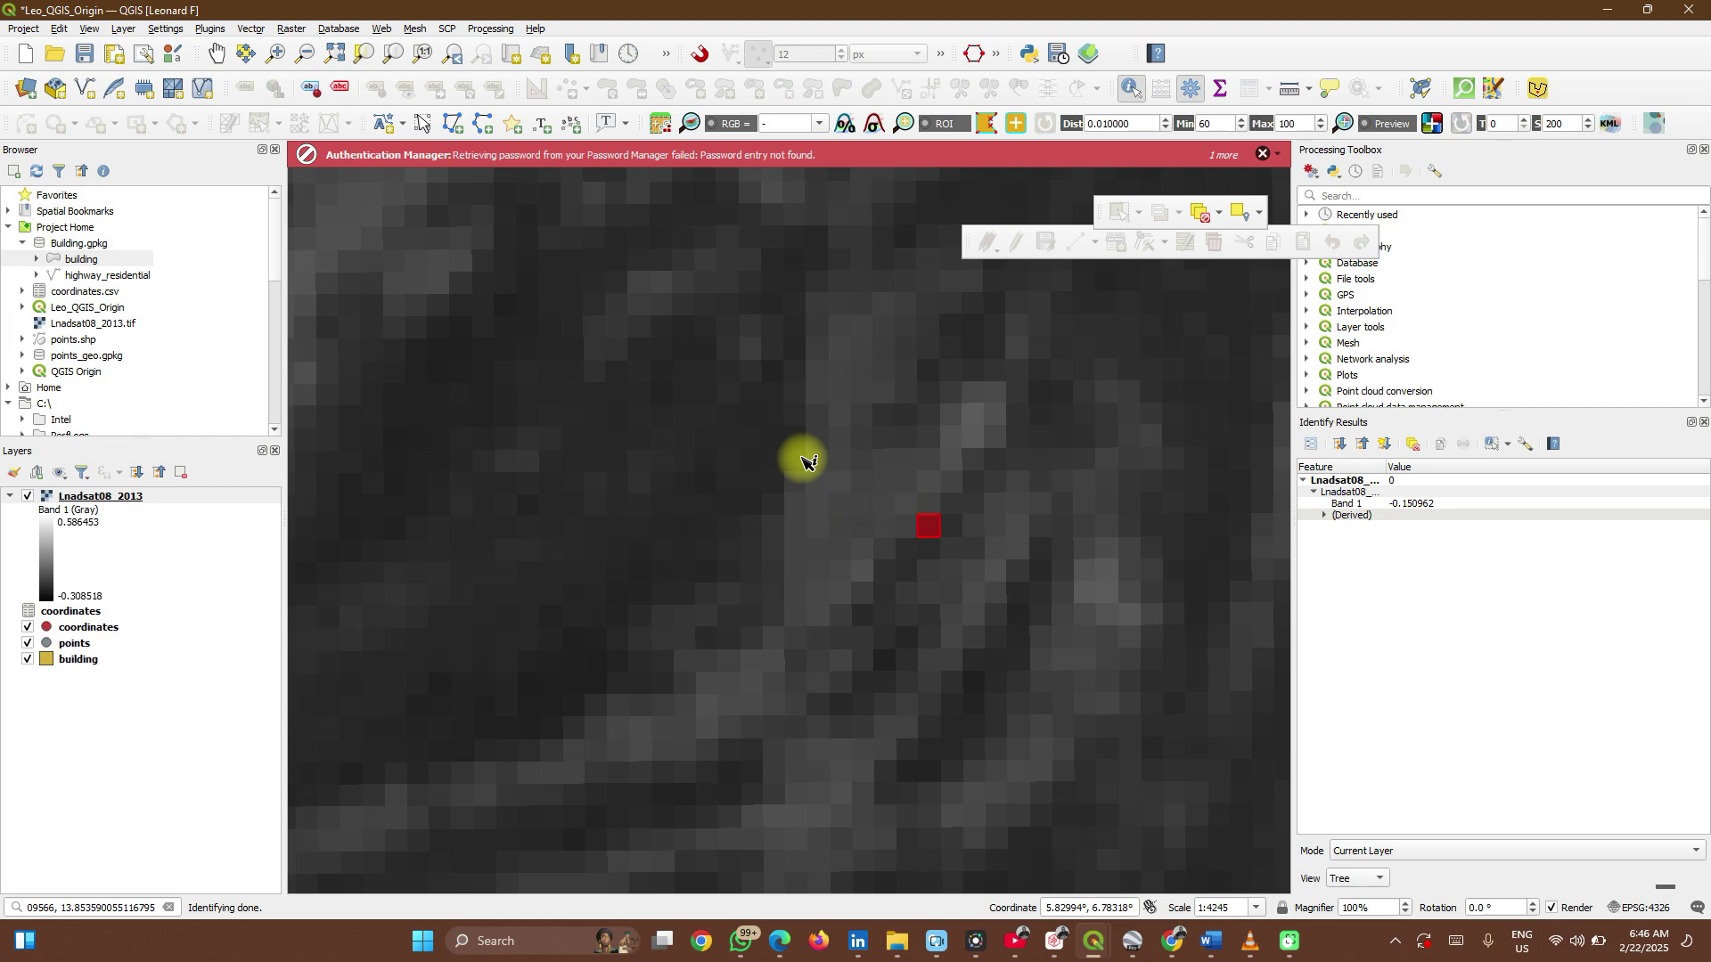
pyautogui.scroll(-4, 802, 461)
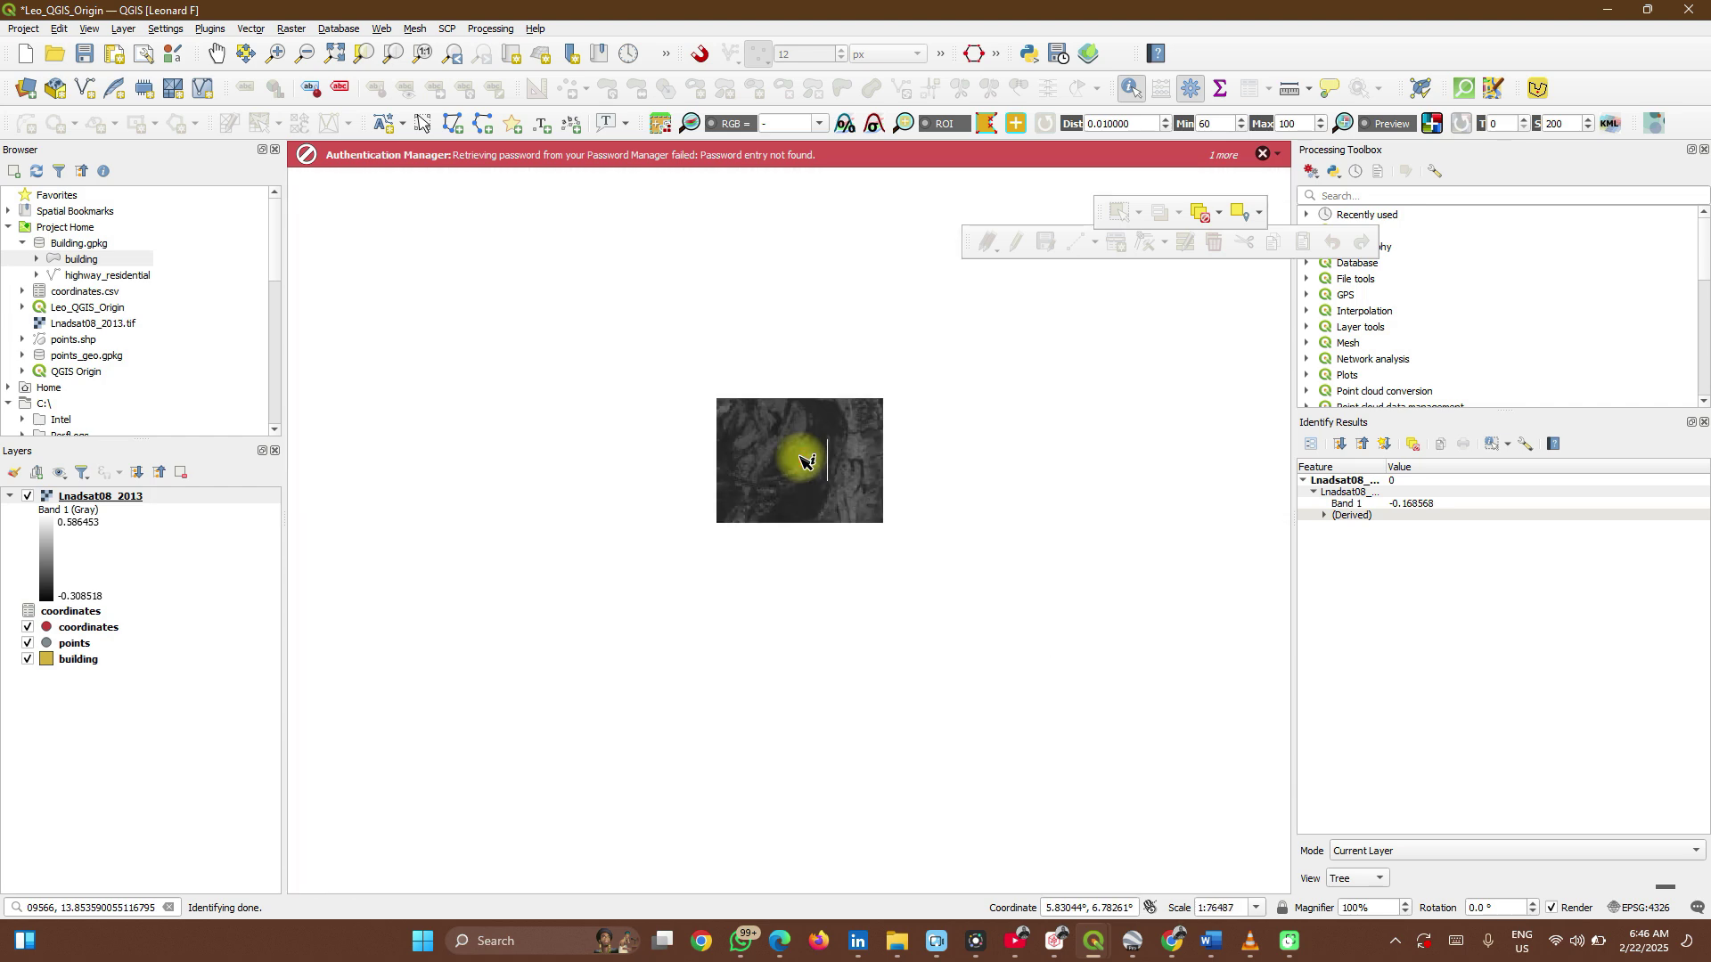
pyautogui.scroll(-1, 802, 461)
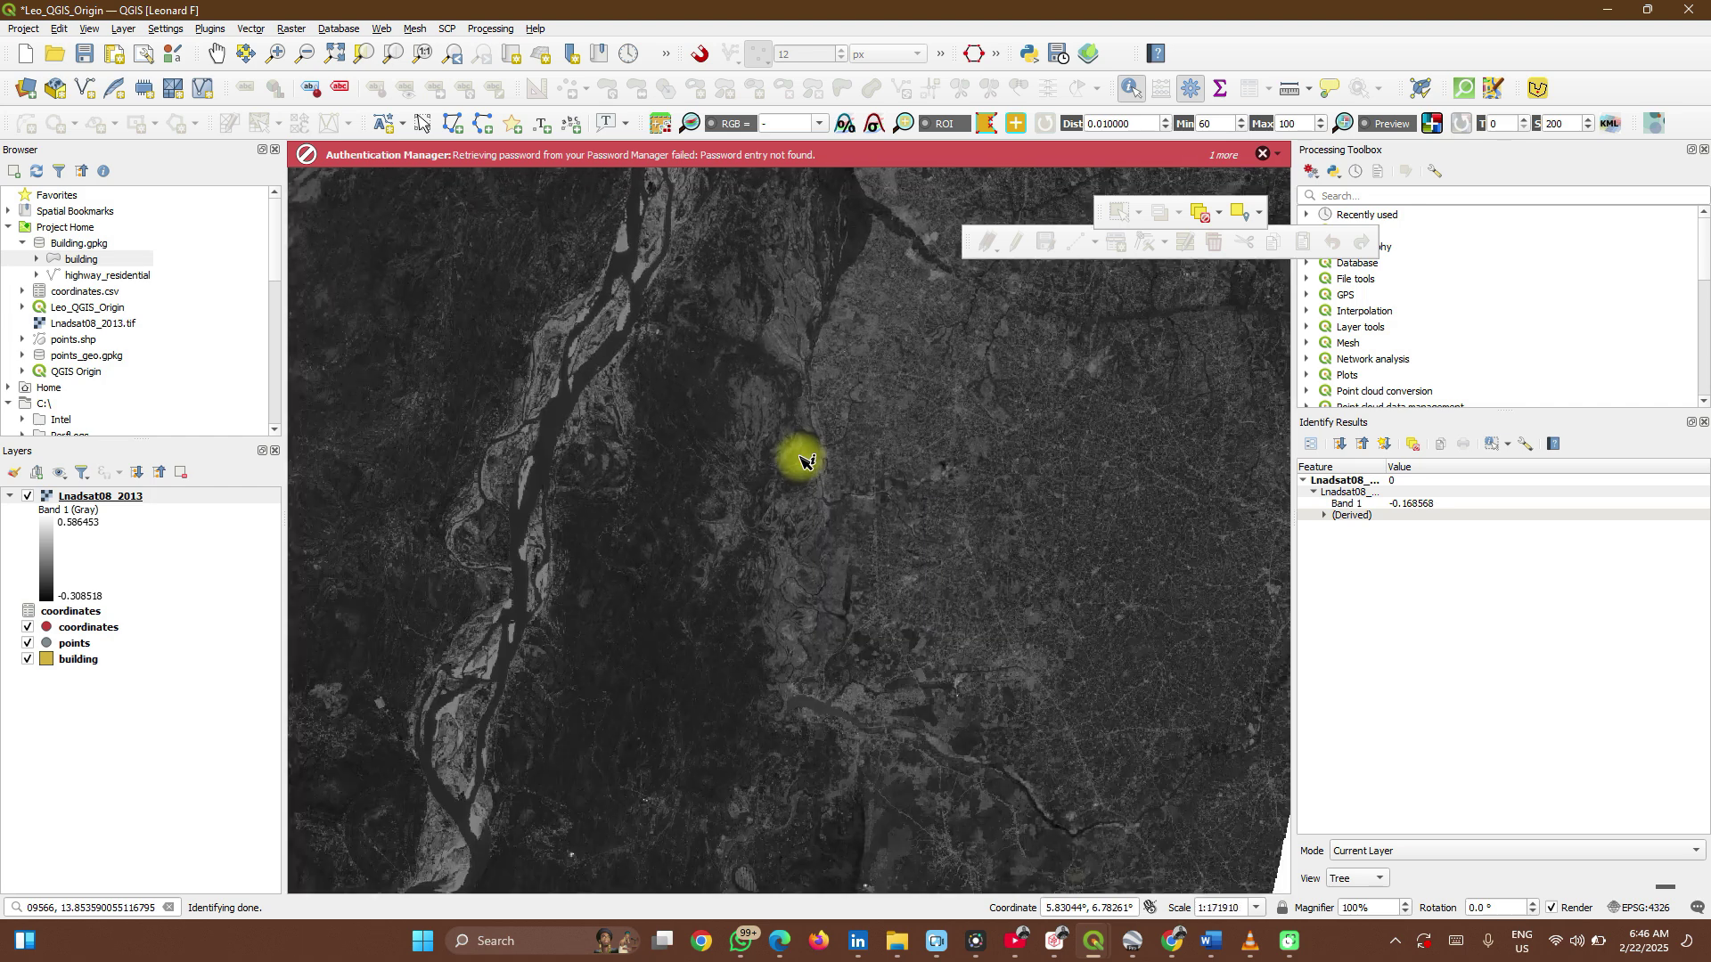
# - Start exporting the building layer's features to a new file with ESRI Shapefile as the format
pyautogui.scroll(-1, 802, 461)
pyautogui.scroll(-1, 802, 460)
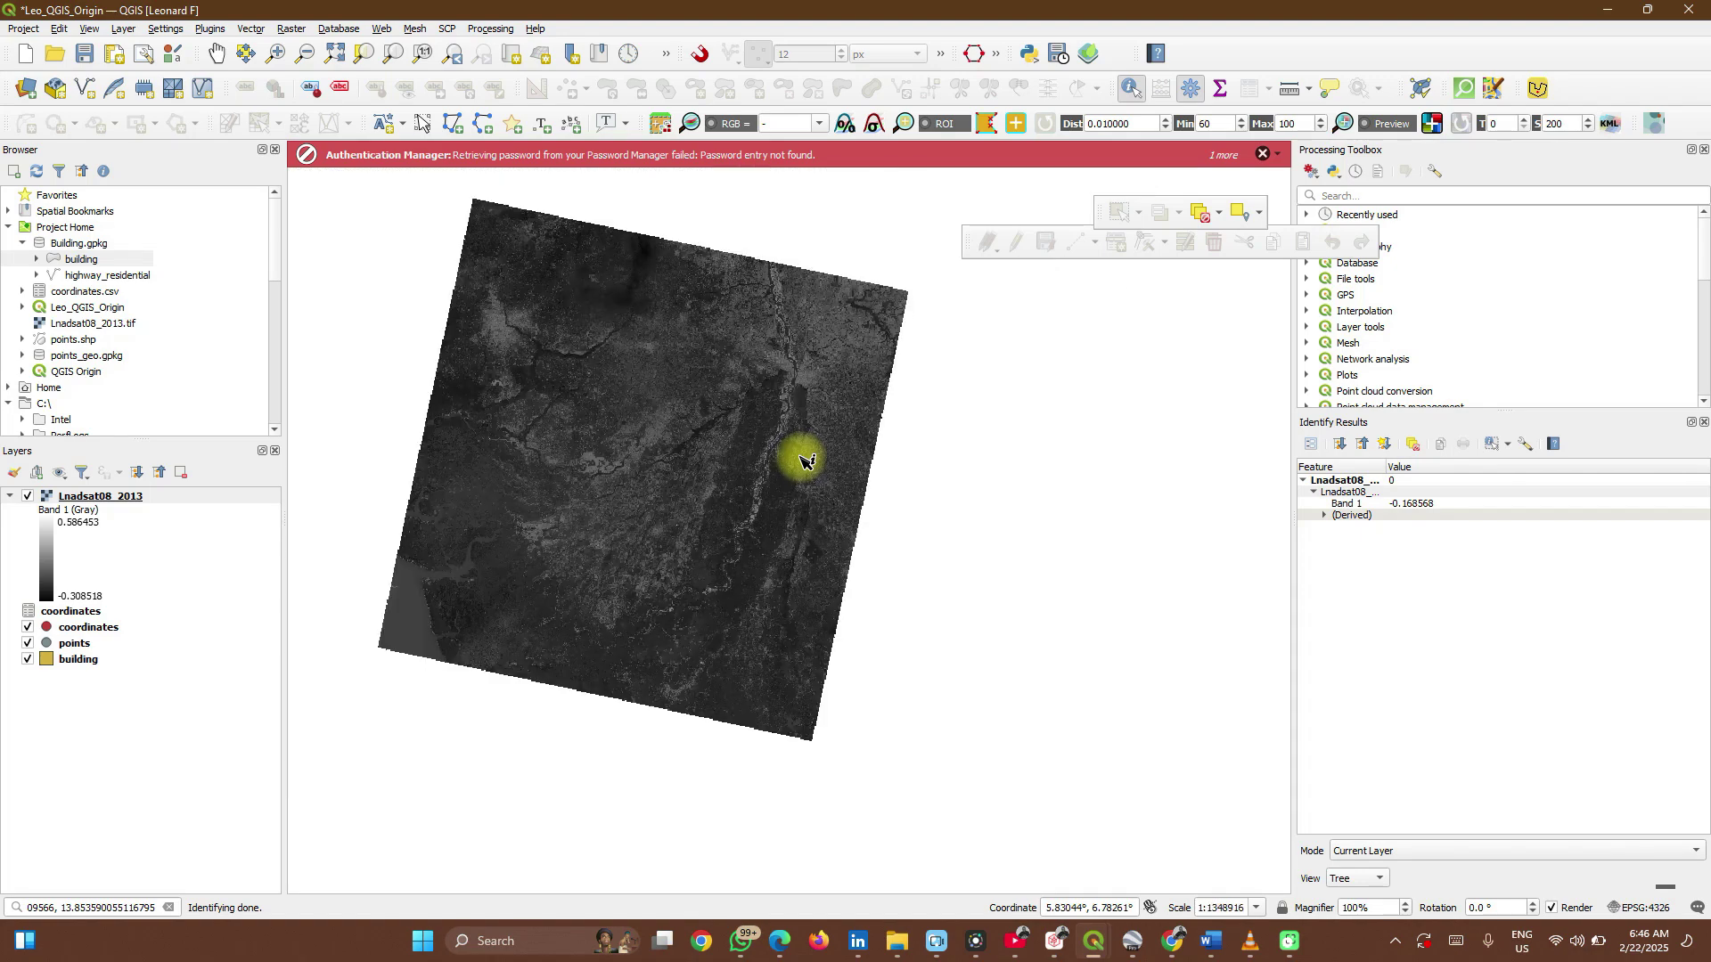
pyautogui.scroll(-1, 802, 461)
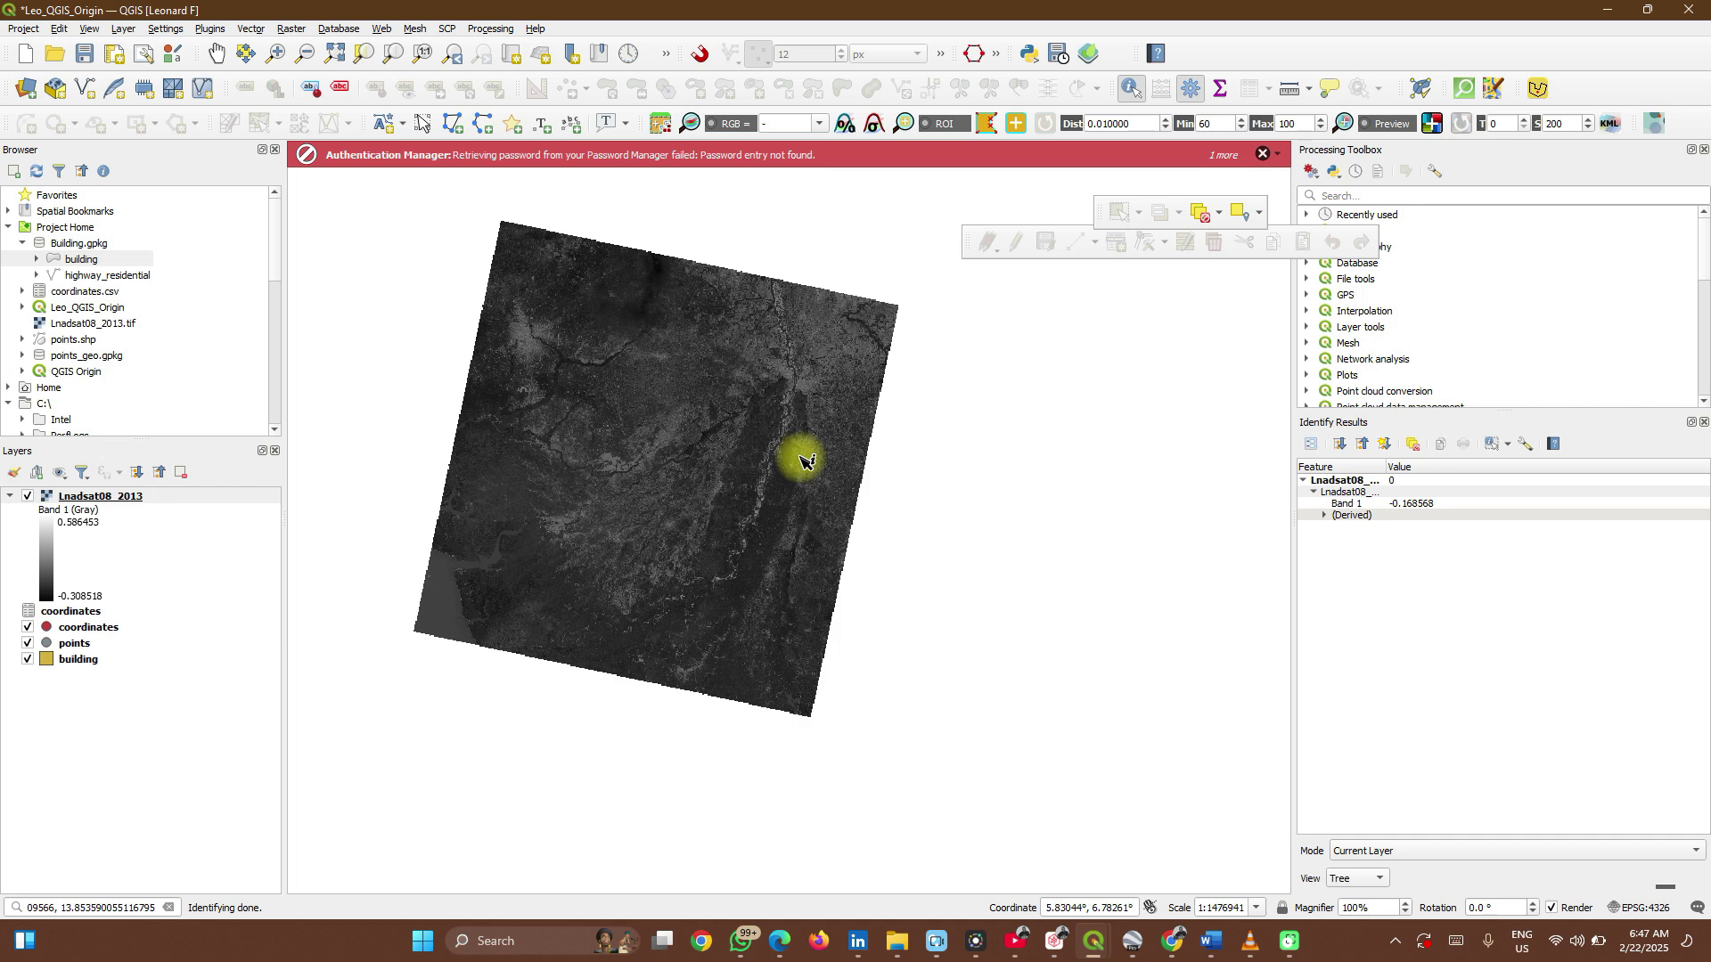
pyautogui.click(78, 660)
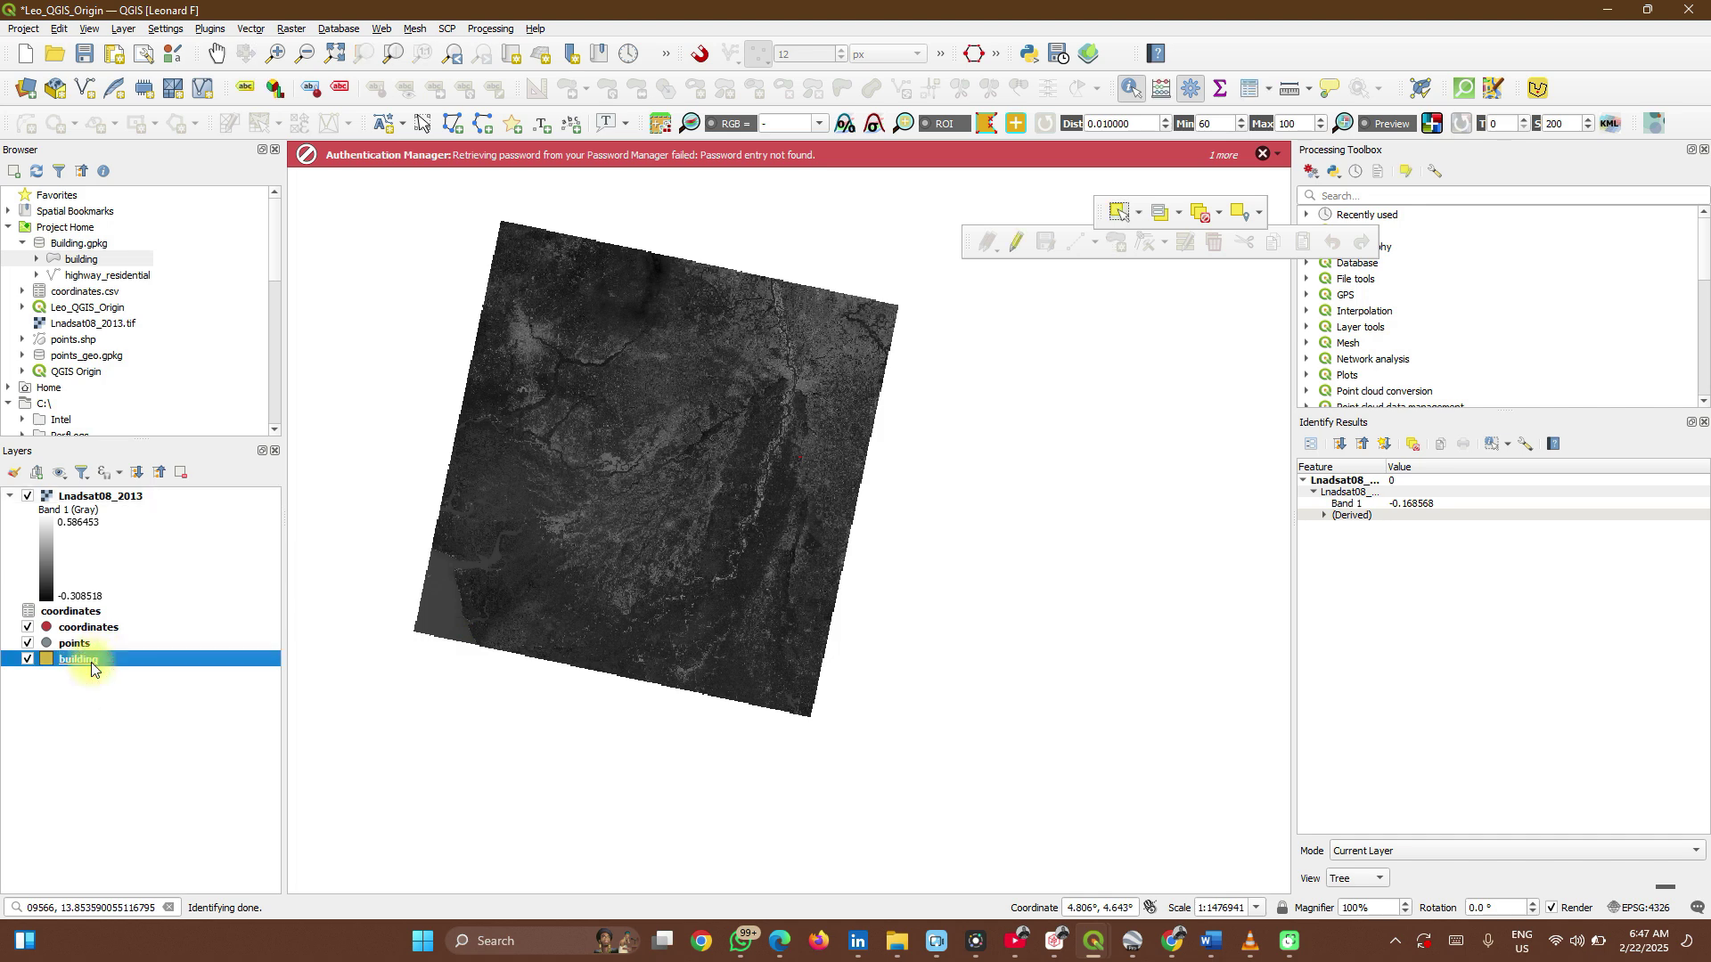
pyautogui.rightClick(92, 669)
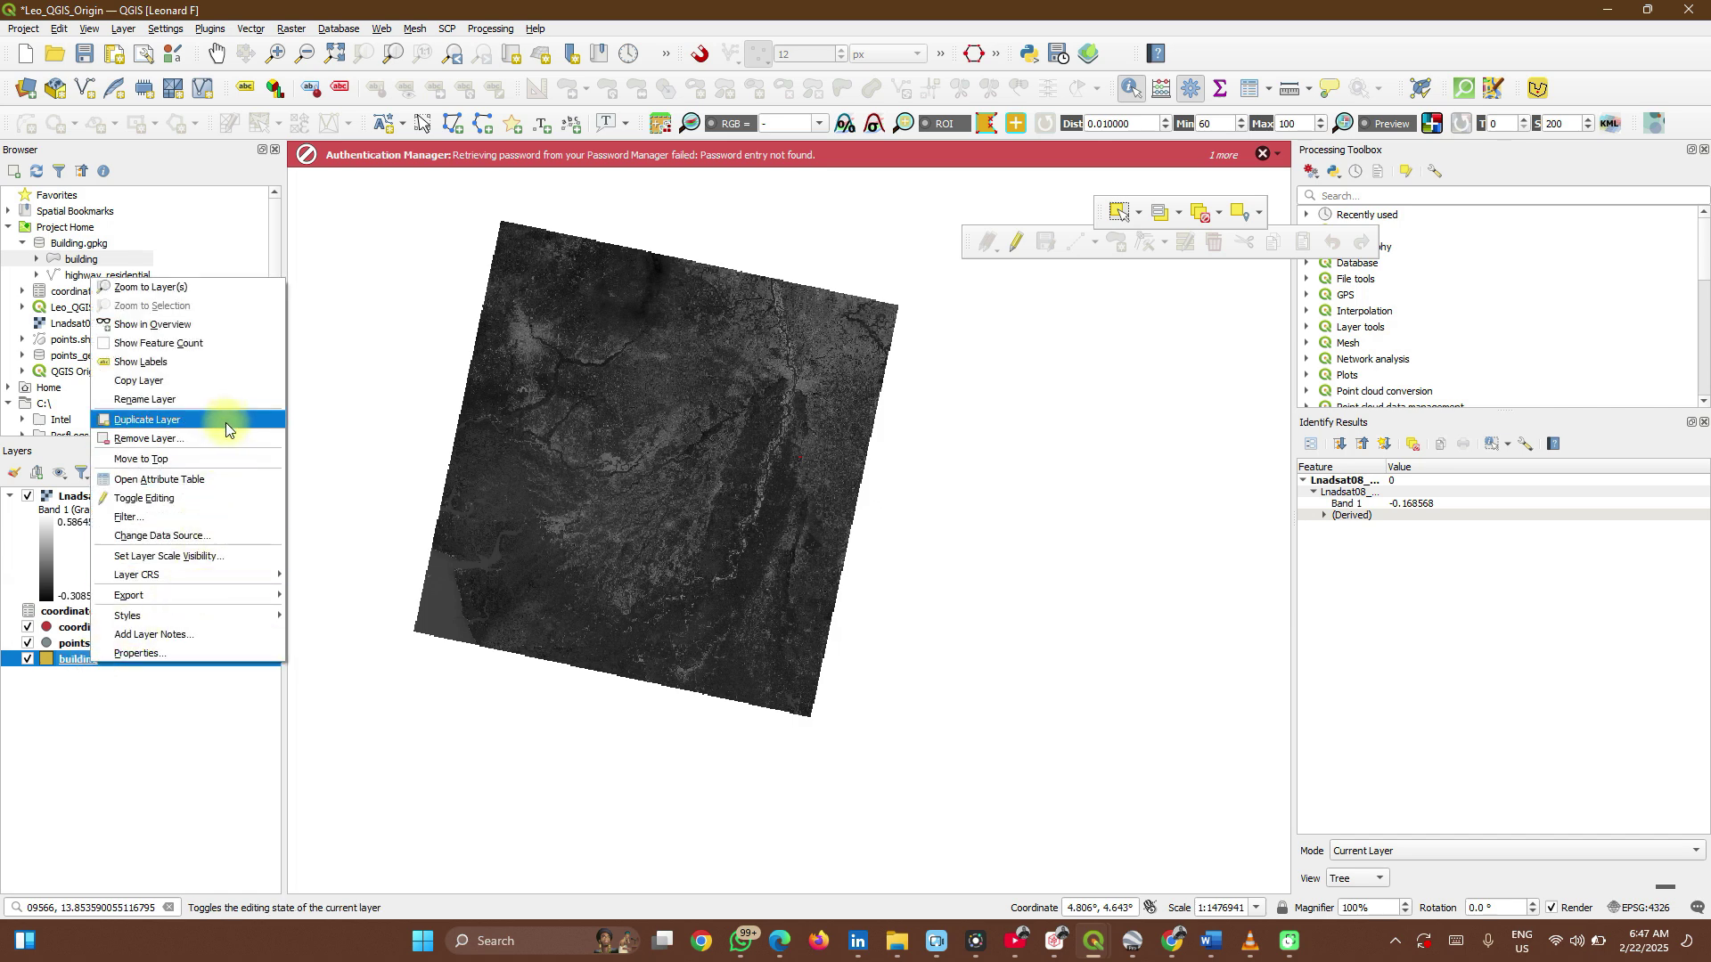
pyautogui.moveTo(218, 595)
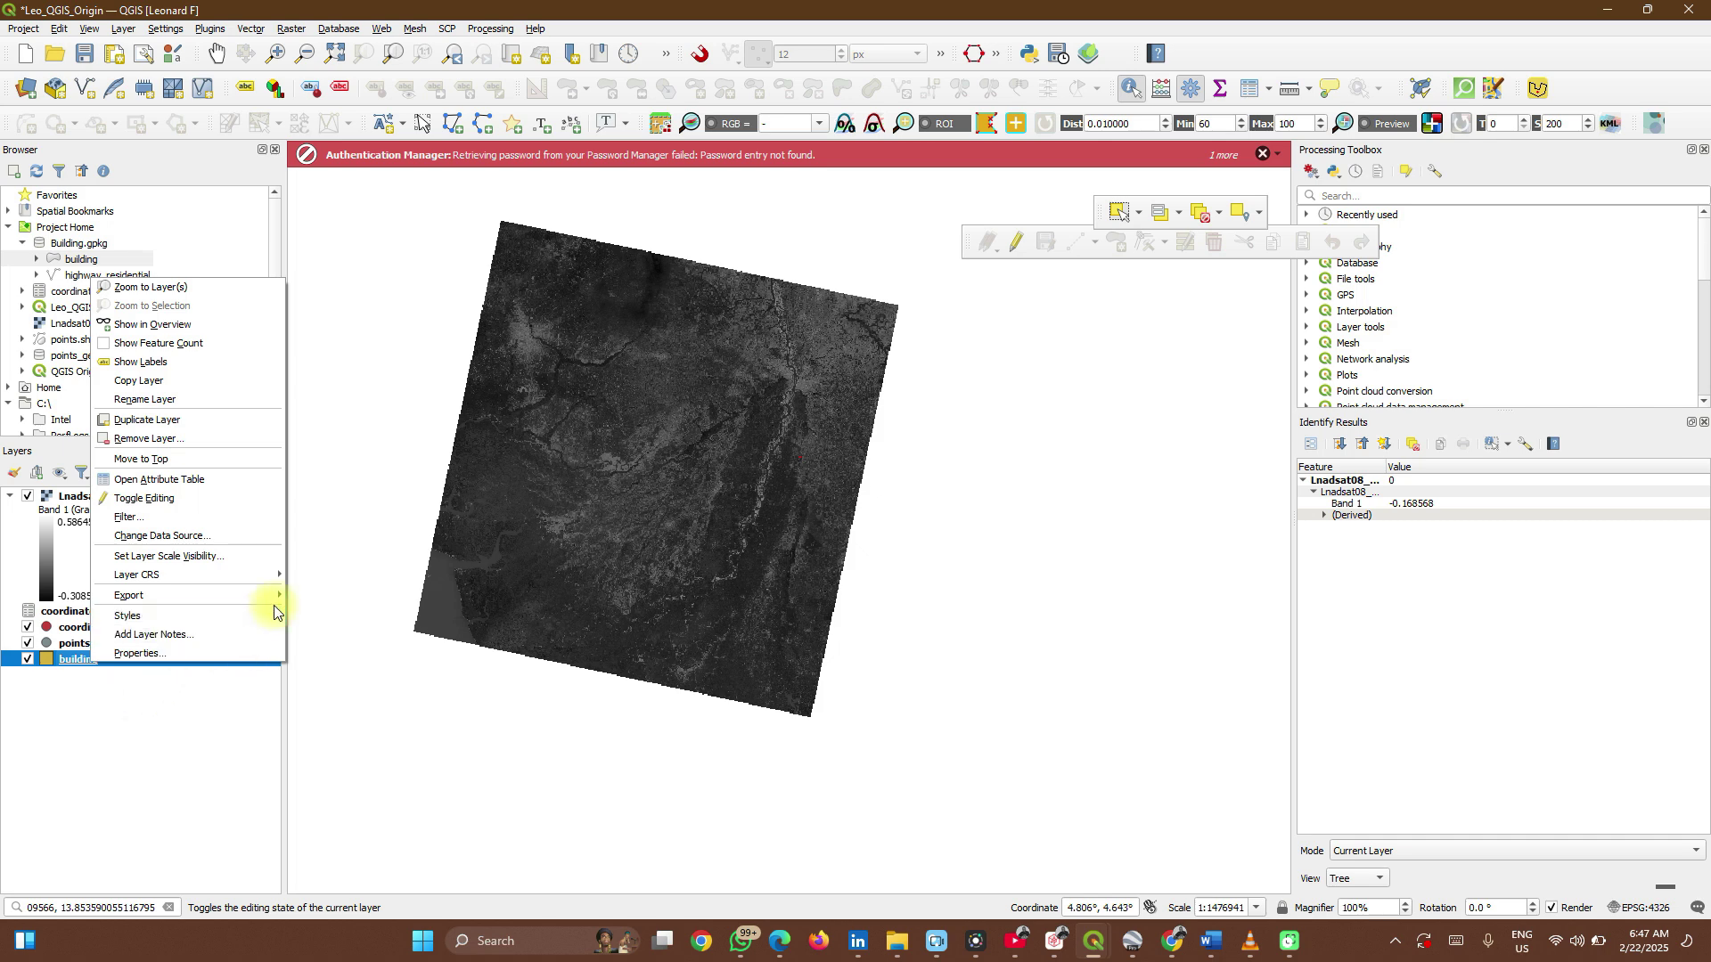
pyautogui.moveTo(276, 597)
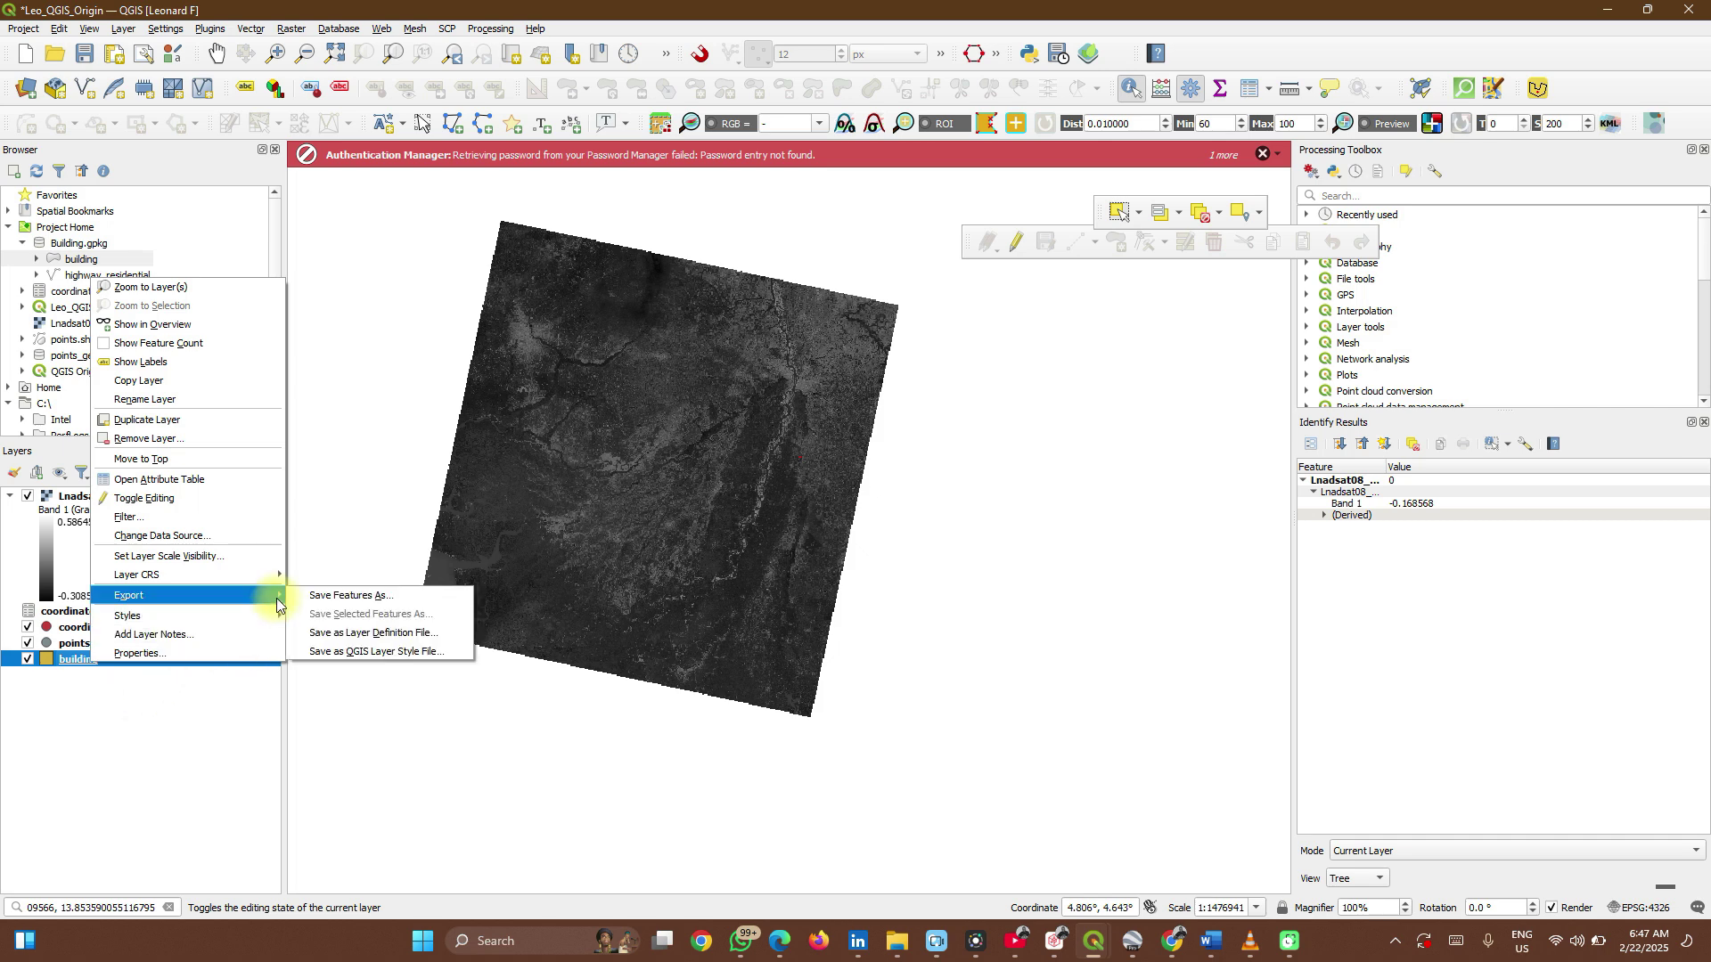
pyautogui.click(335, 598)
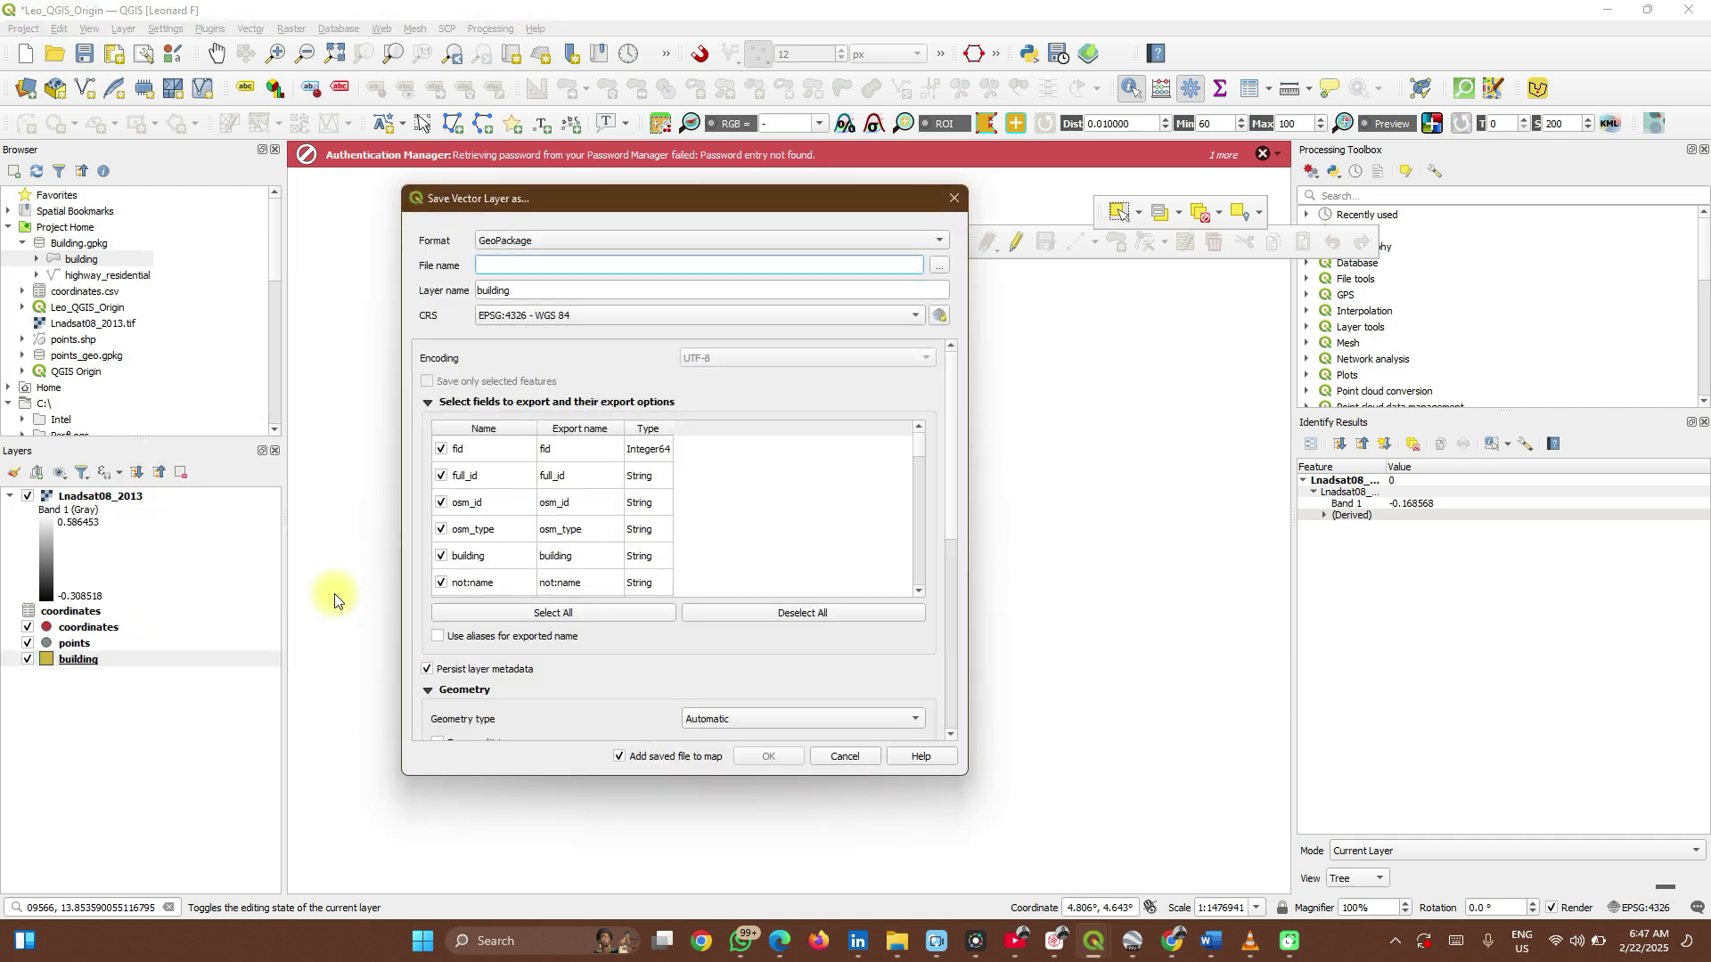
pyautogui.click(857, 236)
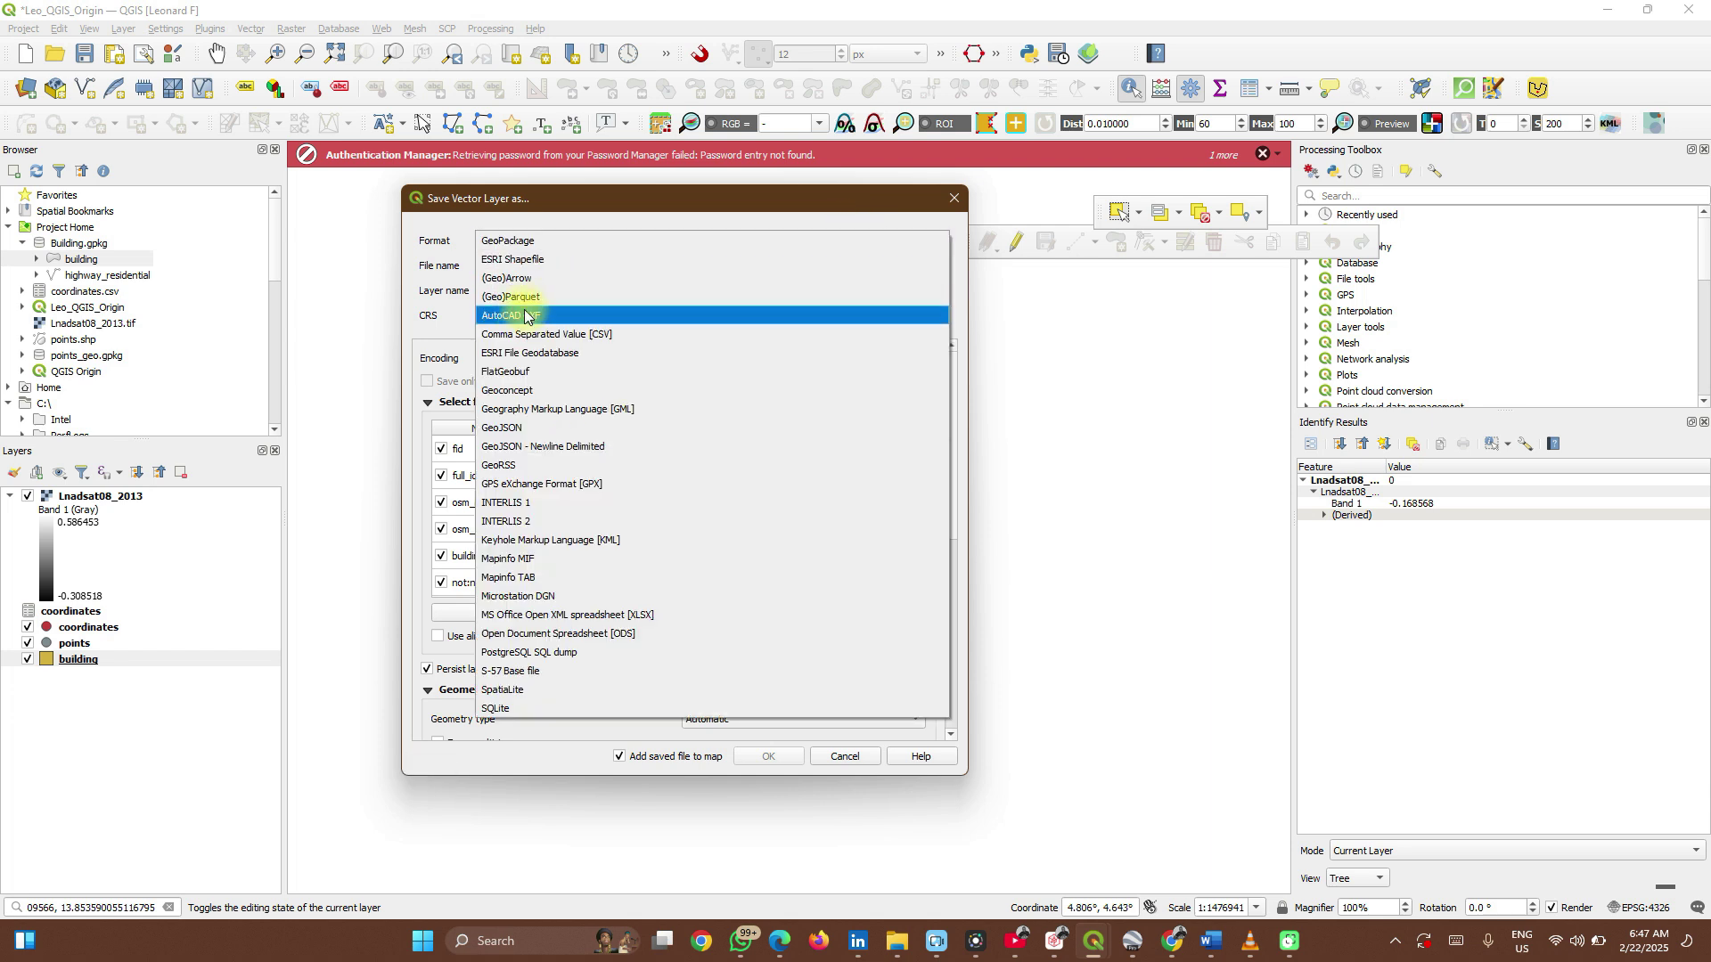
pyautogui.click(521, 260)
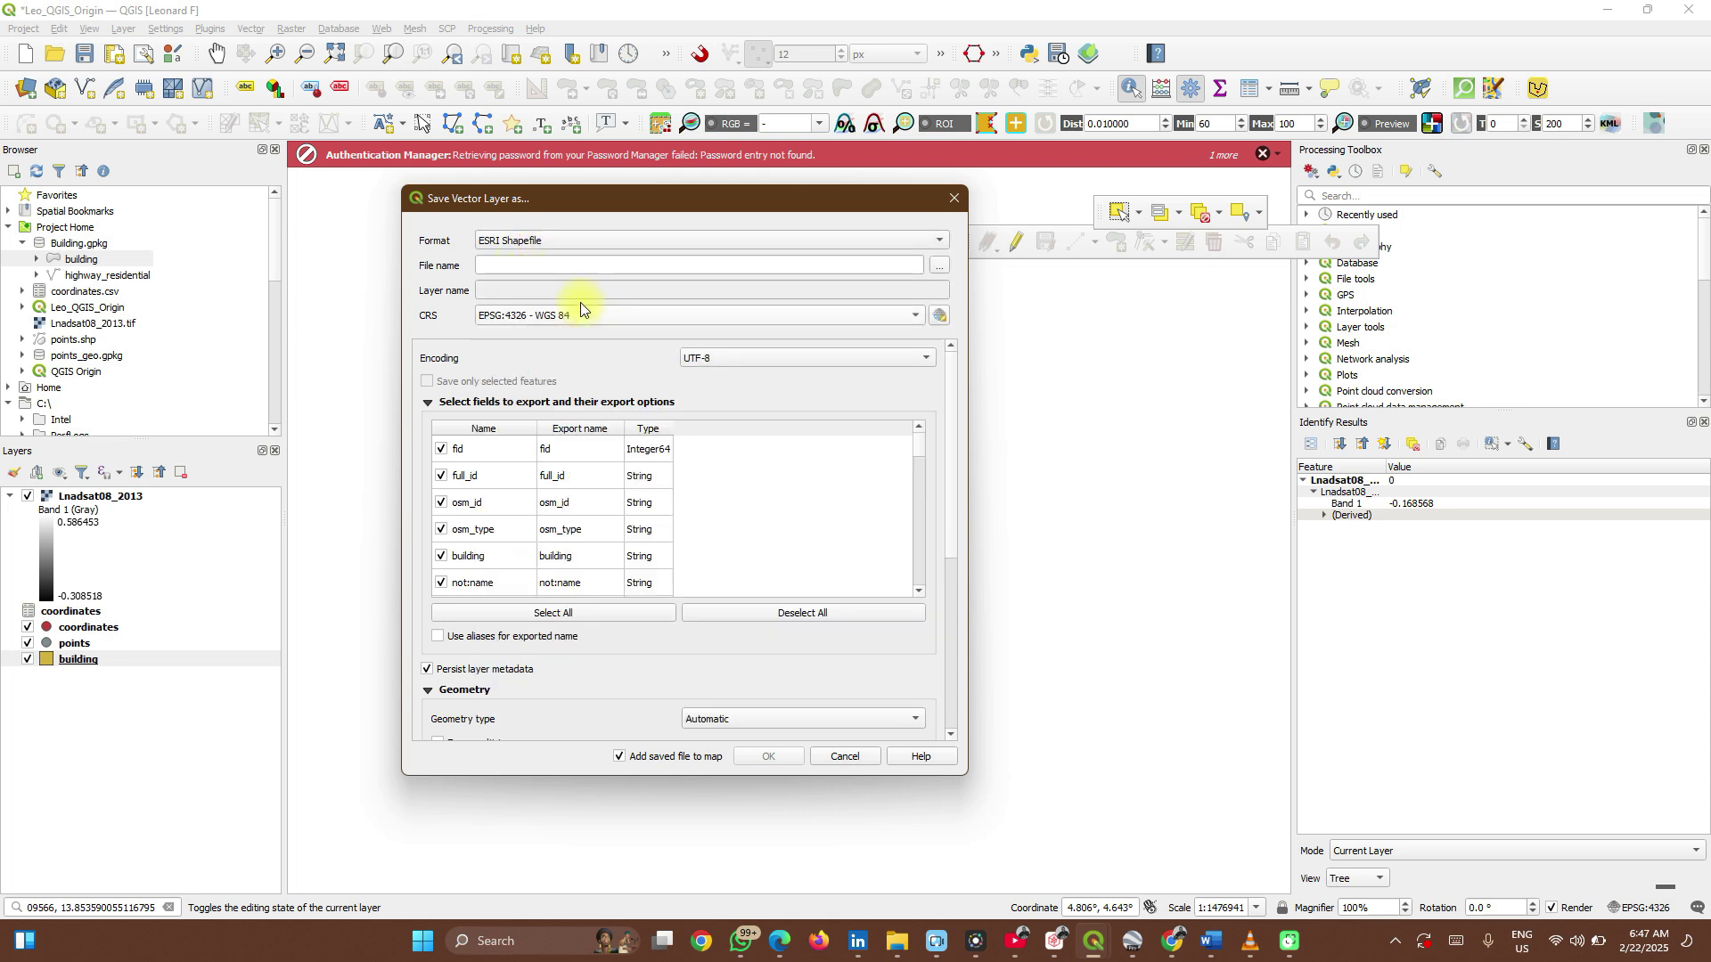
# - Name the export file ahdkaddj in the Desktop folder and review the field and geometry export options
pyautogui.click(938, 266)
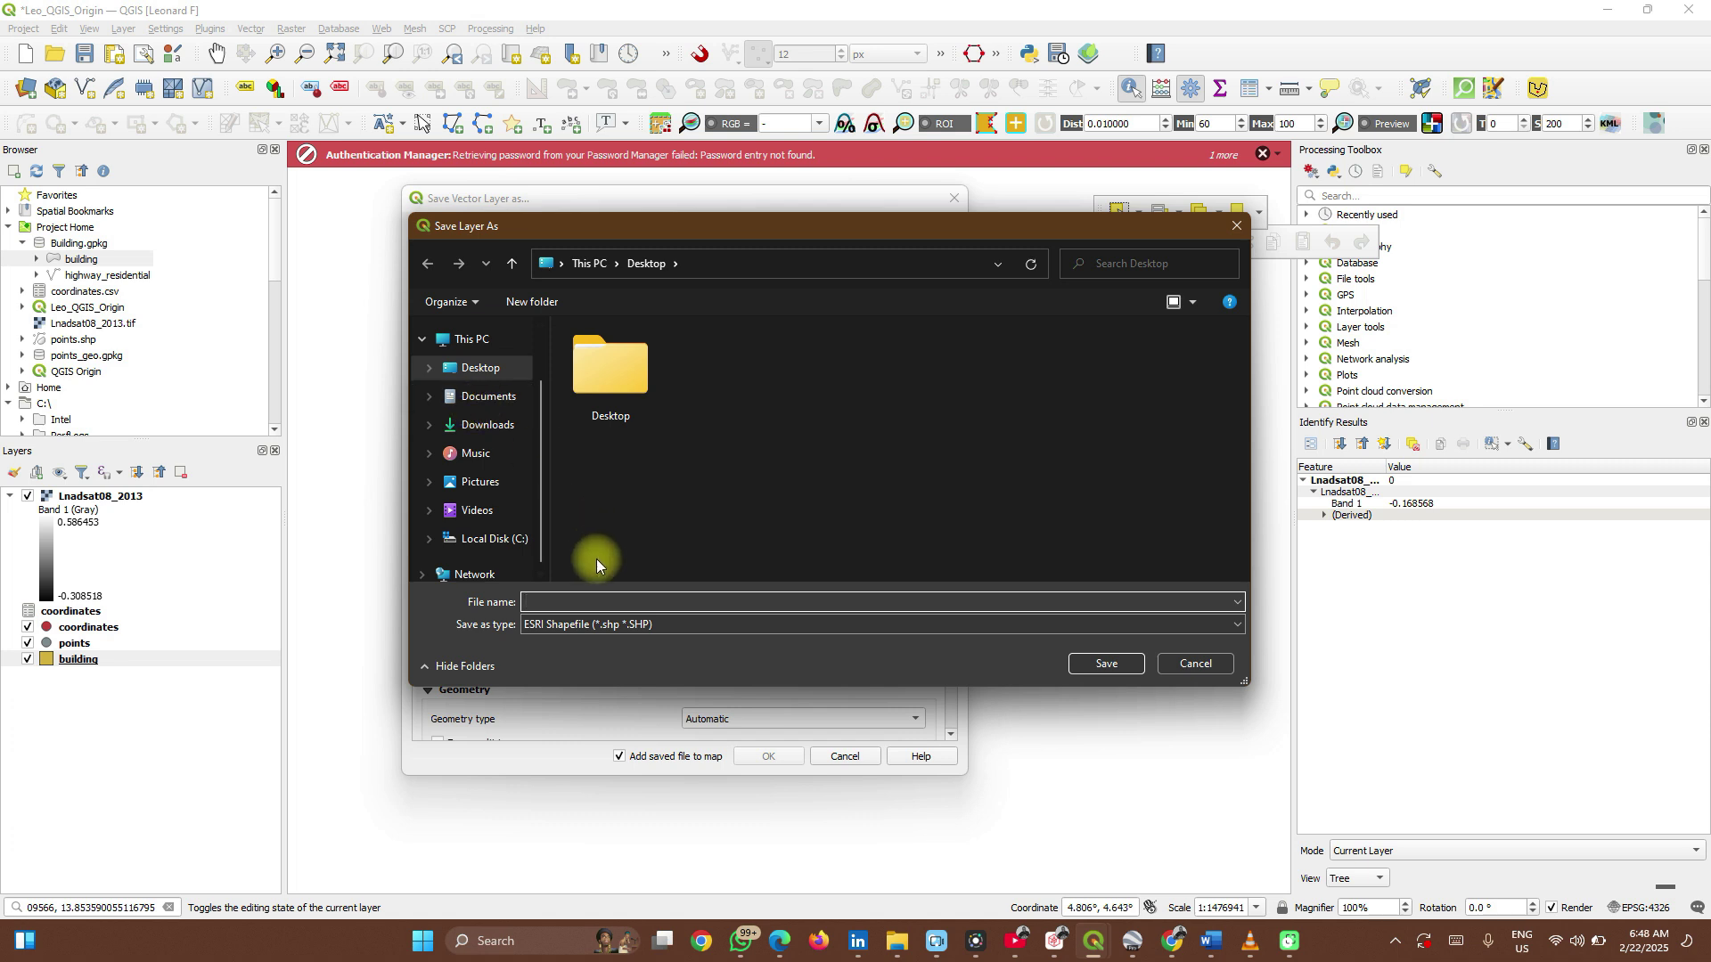
pyautogui.write('ahdkaddj')
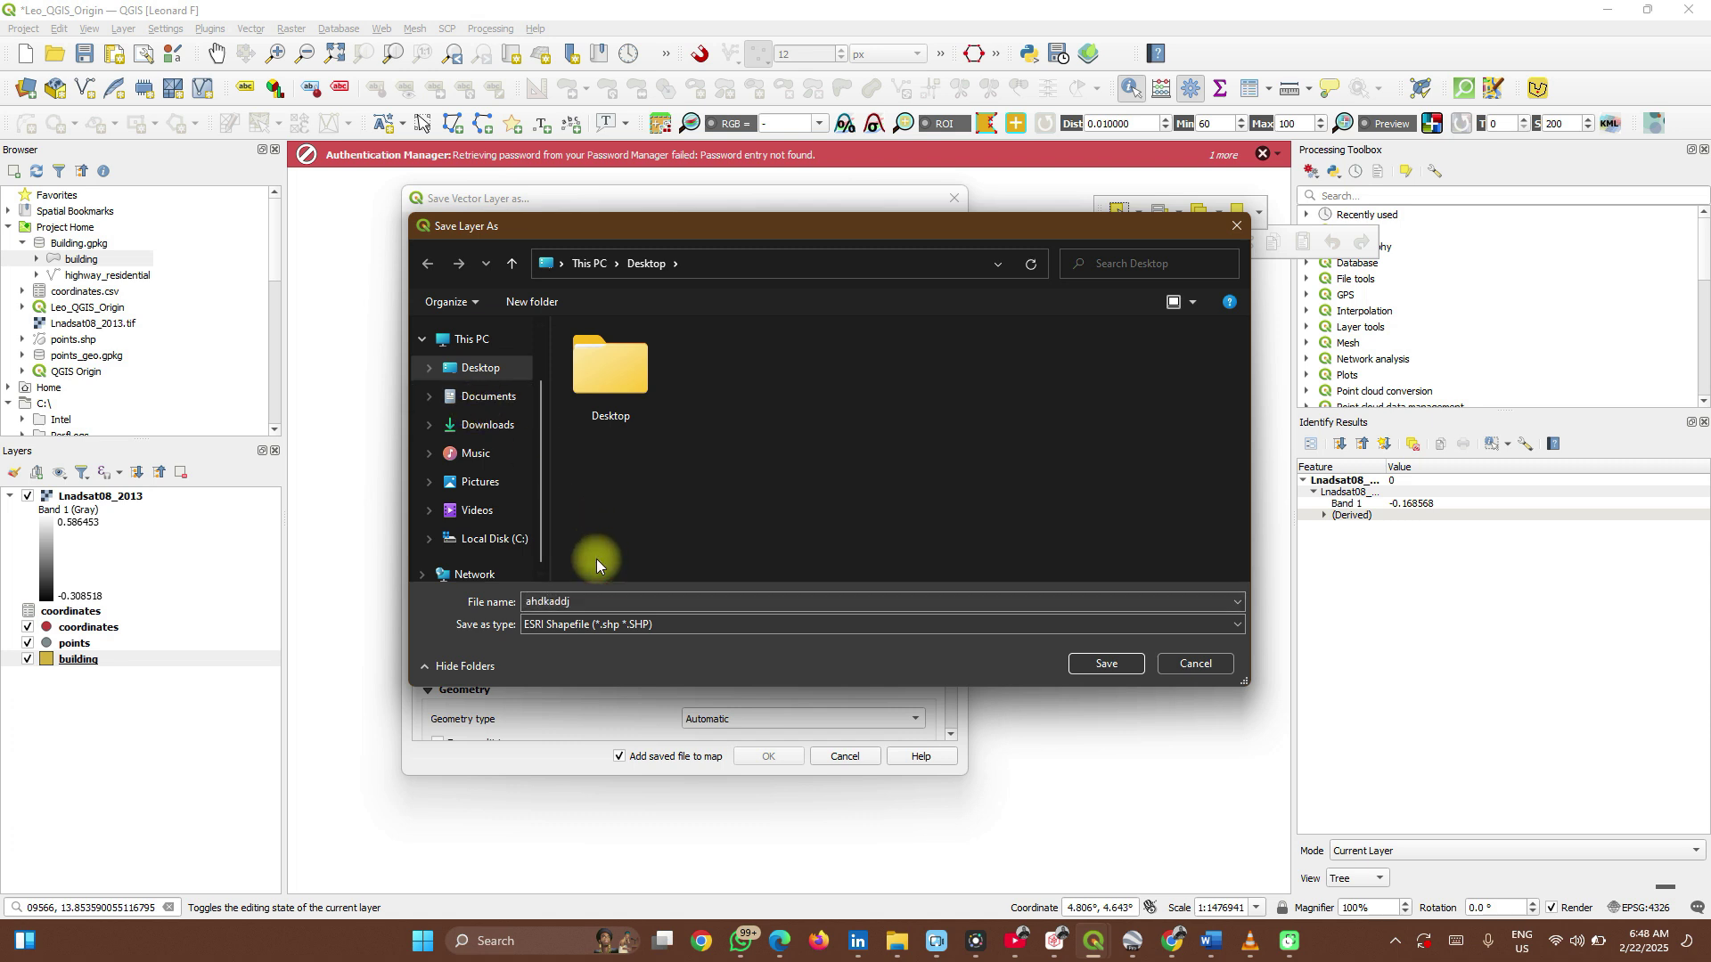
pyautogui.click(1127, 669)
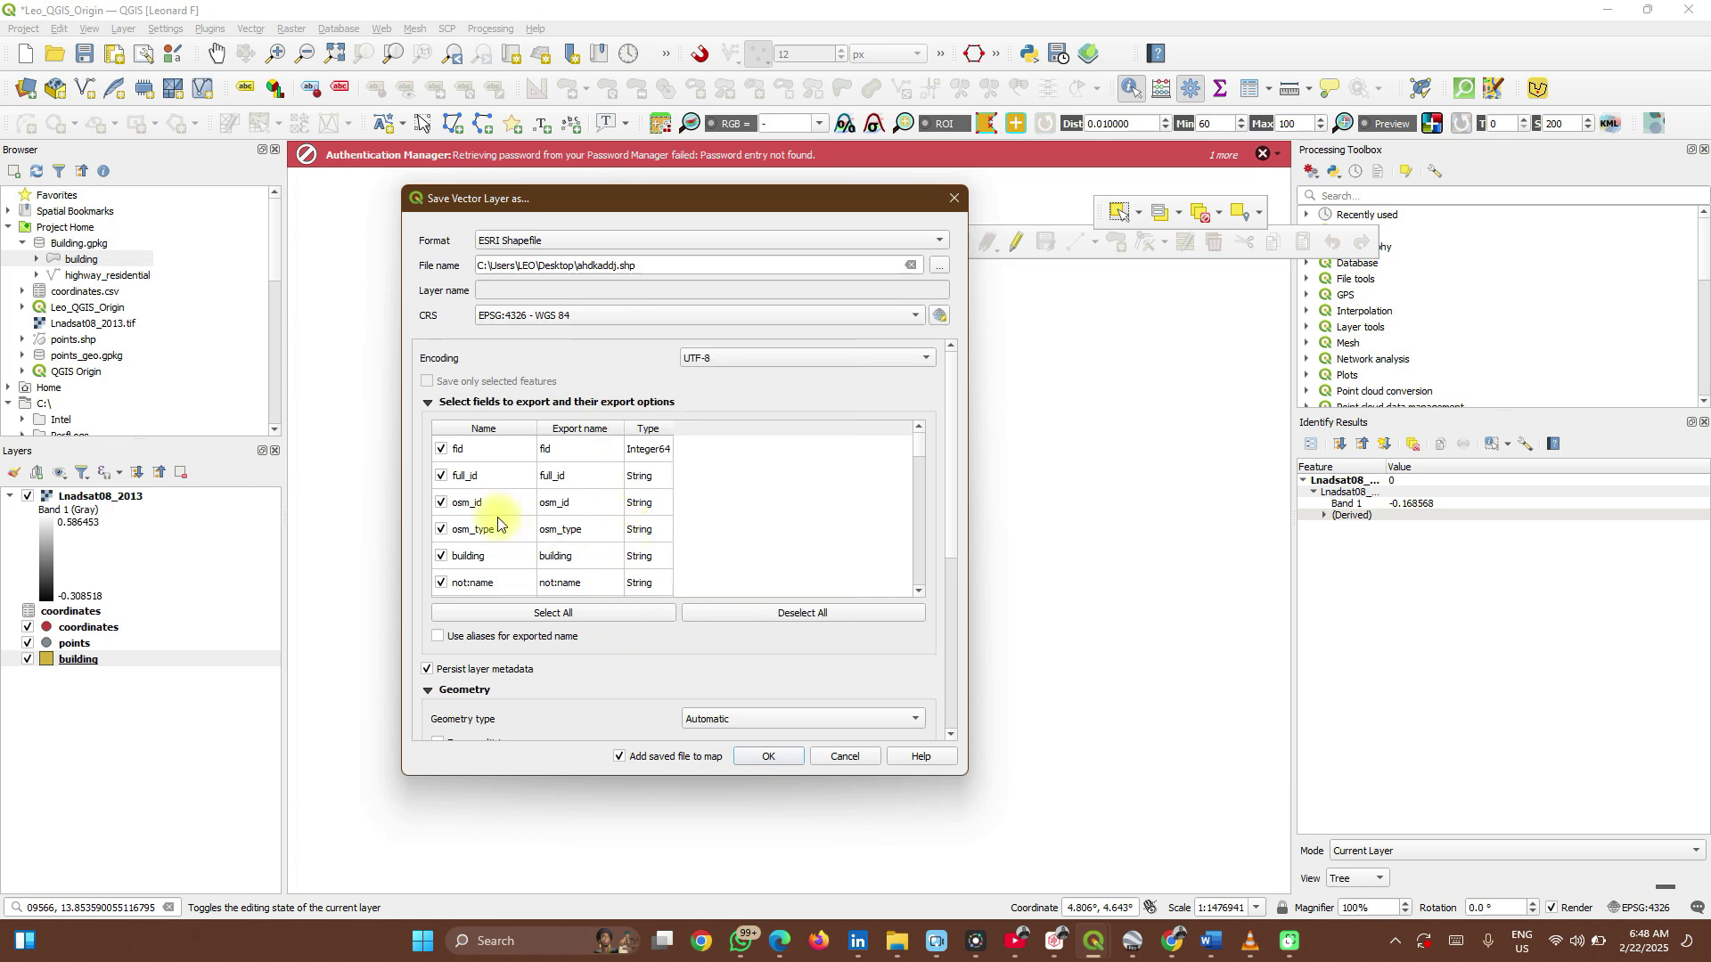
pyautogui.scroll(-5, 498, 523)
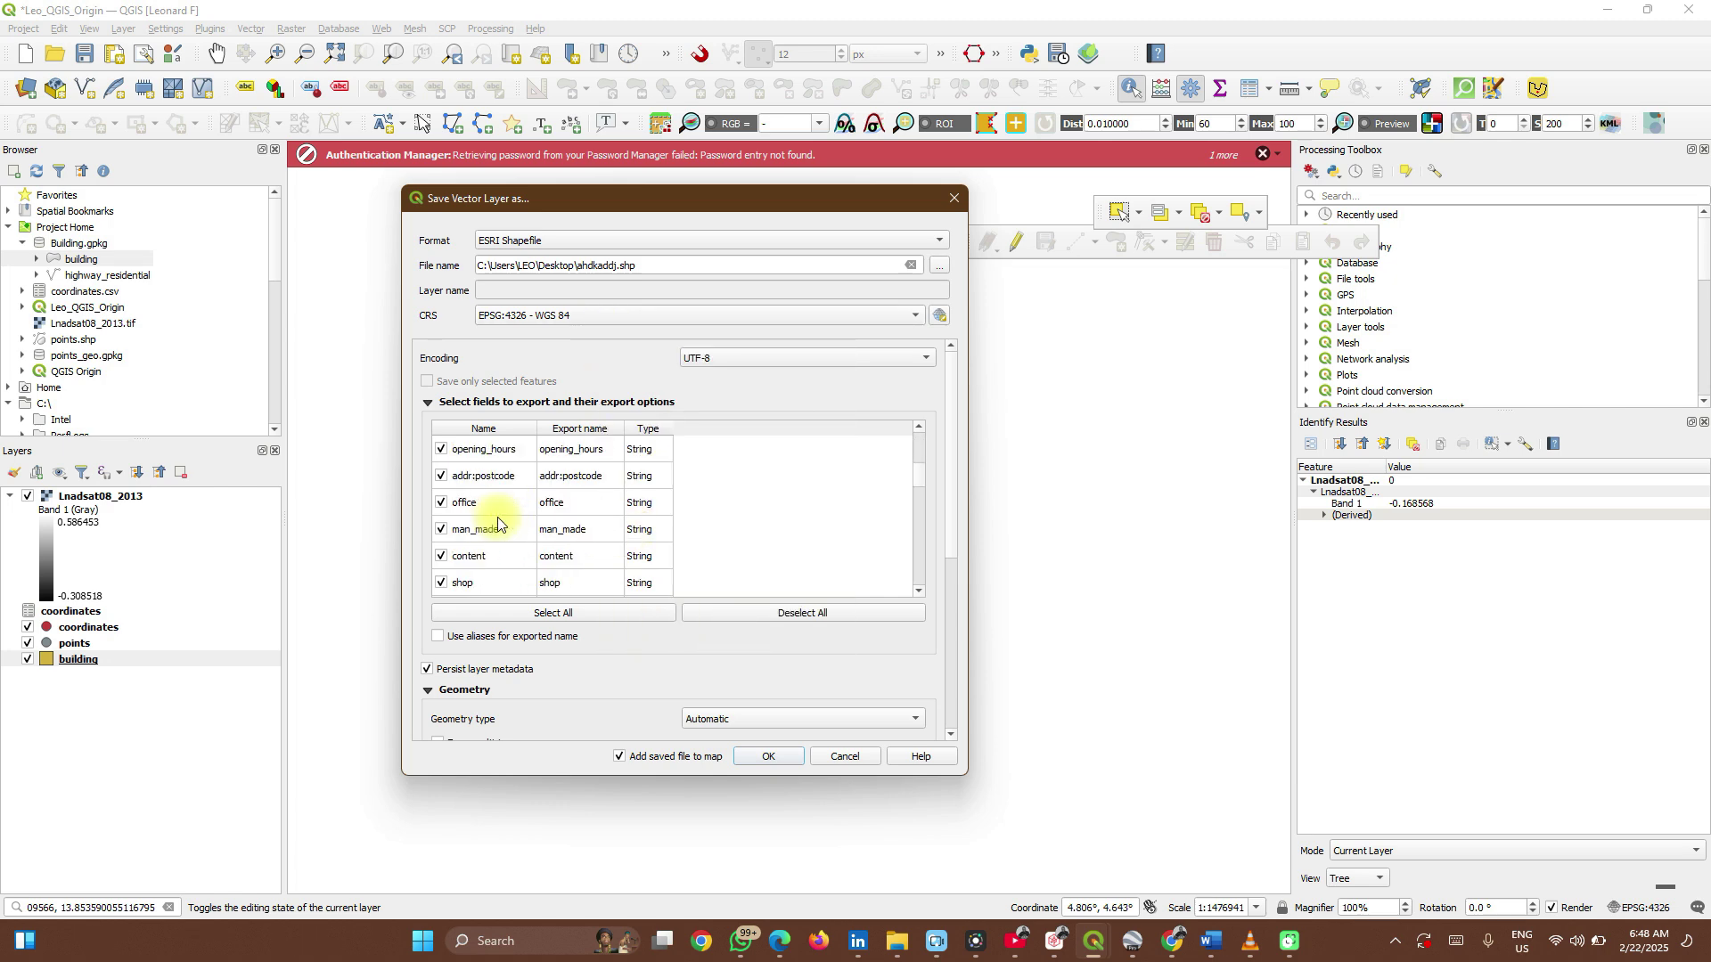
pyautogui.scroll(-10, 498, 523)
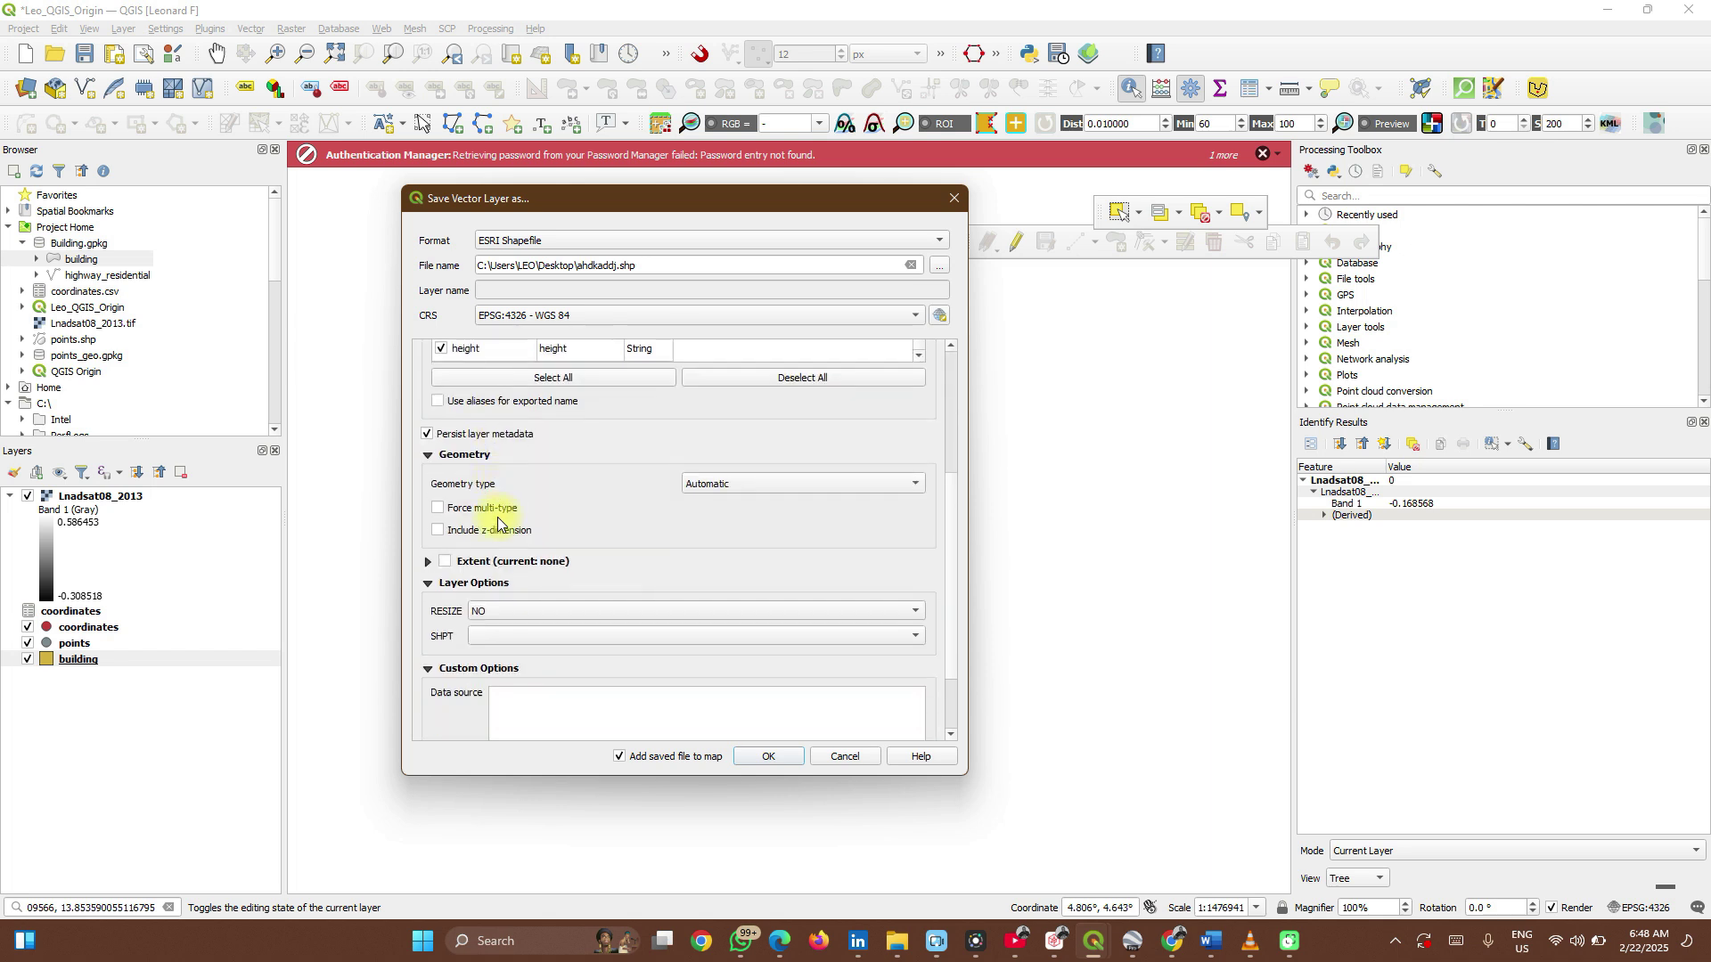
pyautogui.scroll(3, 497, 523)
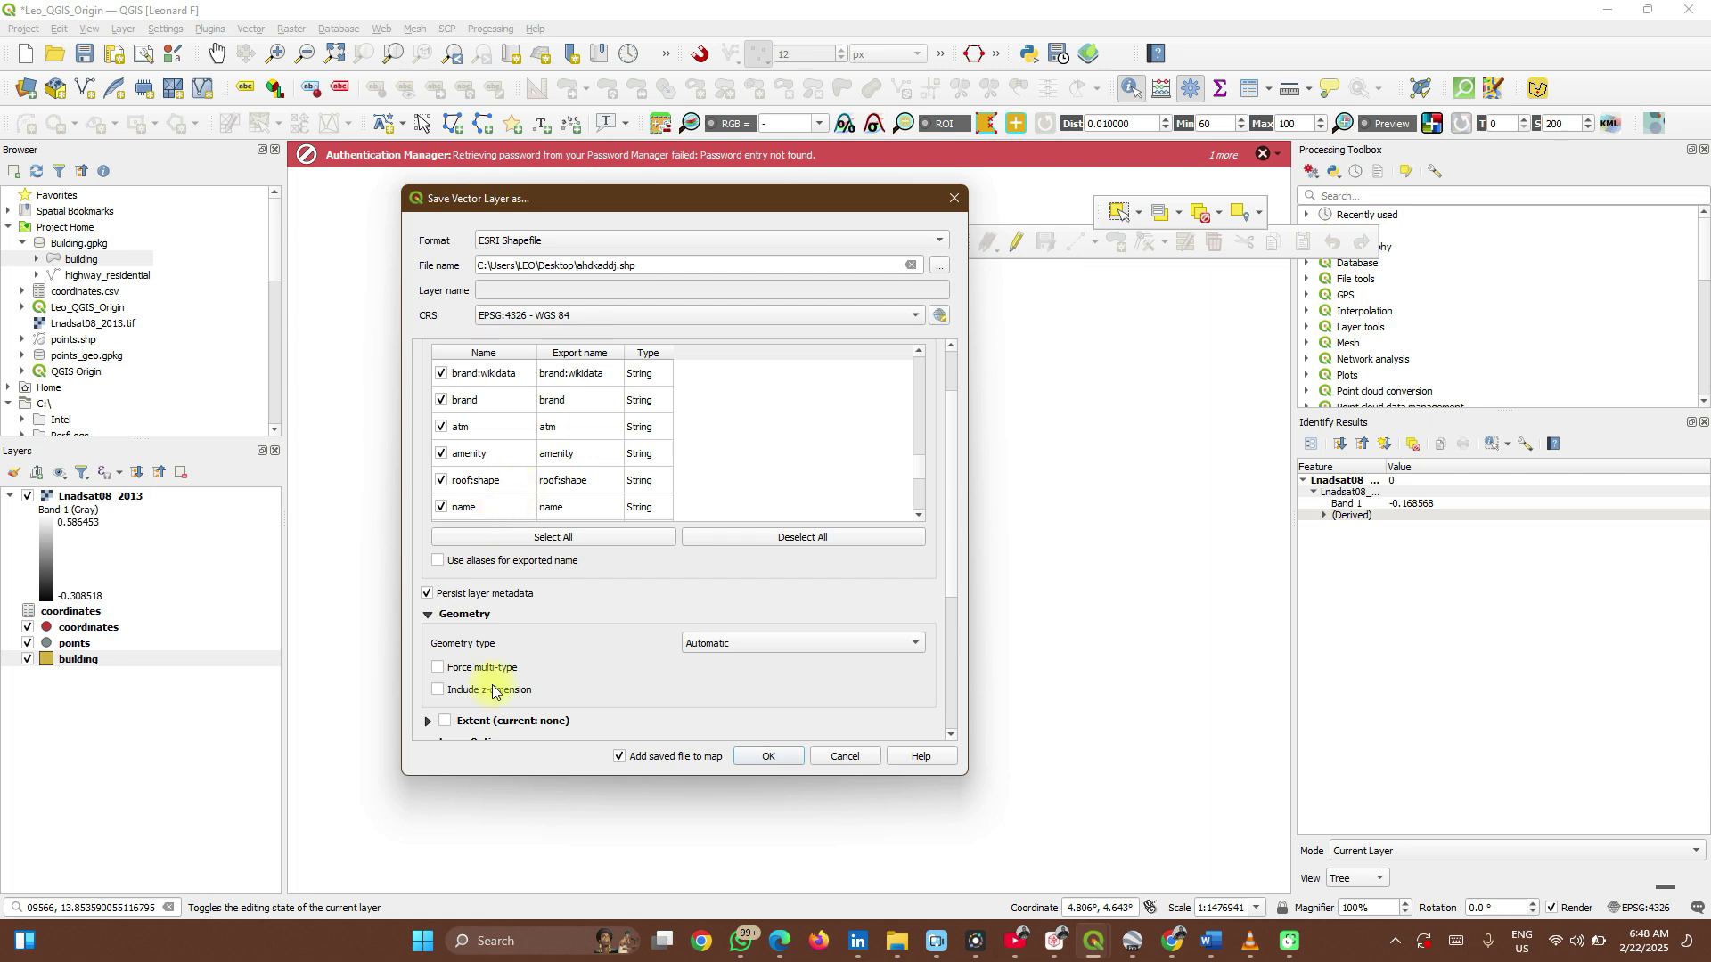
# - Change the export format to Comma Separated Value [CSV] and export the building layer, adding the saved file to the map
pyautogui.click(840, 245)
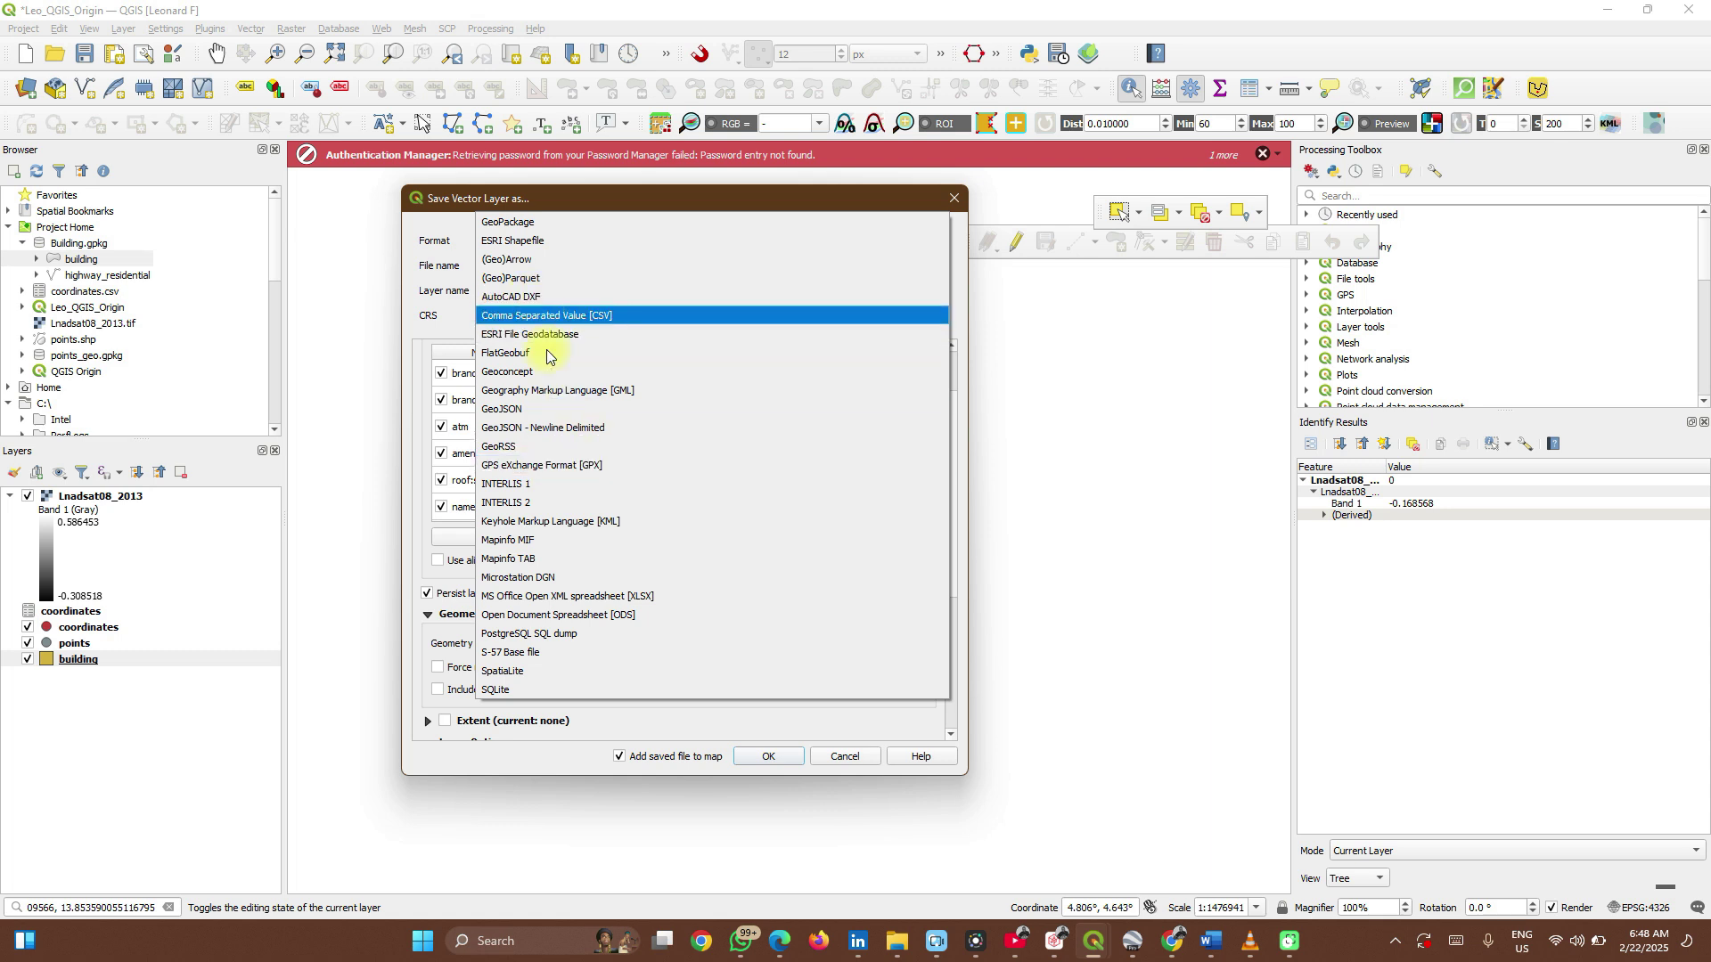
pyautogui.click(581, 315)
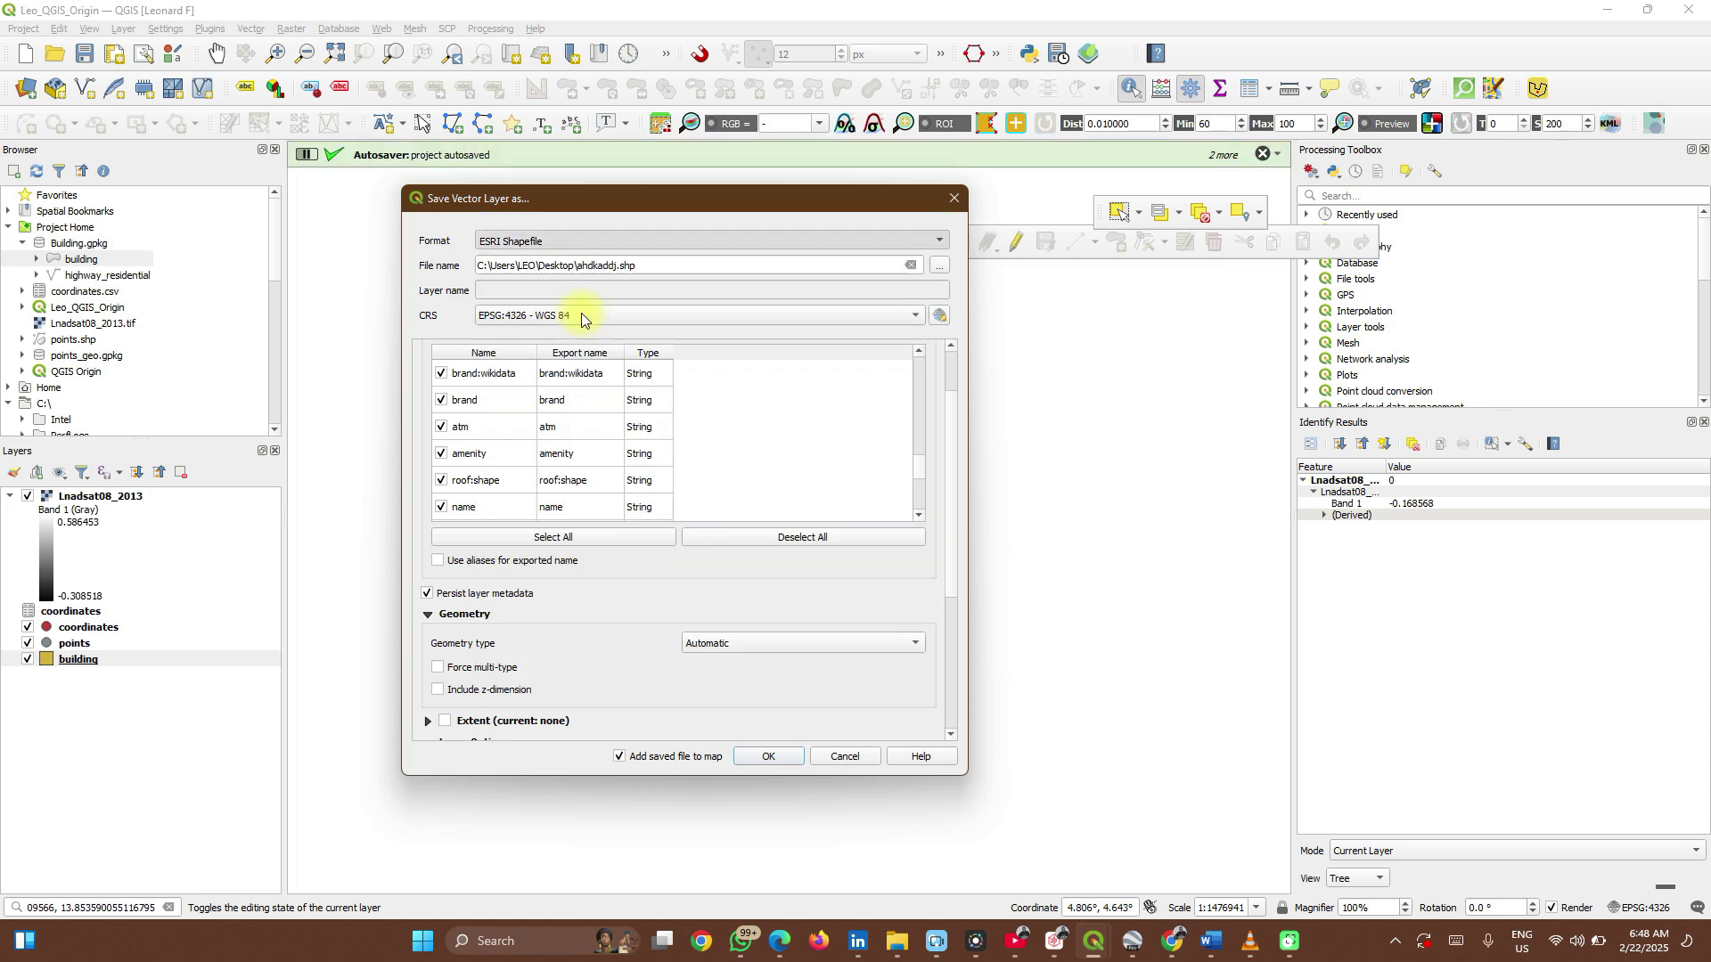
pyautogui.click(772, 758)
pyautogui.click(772, 757)
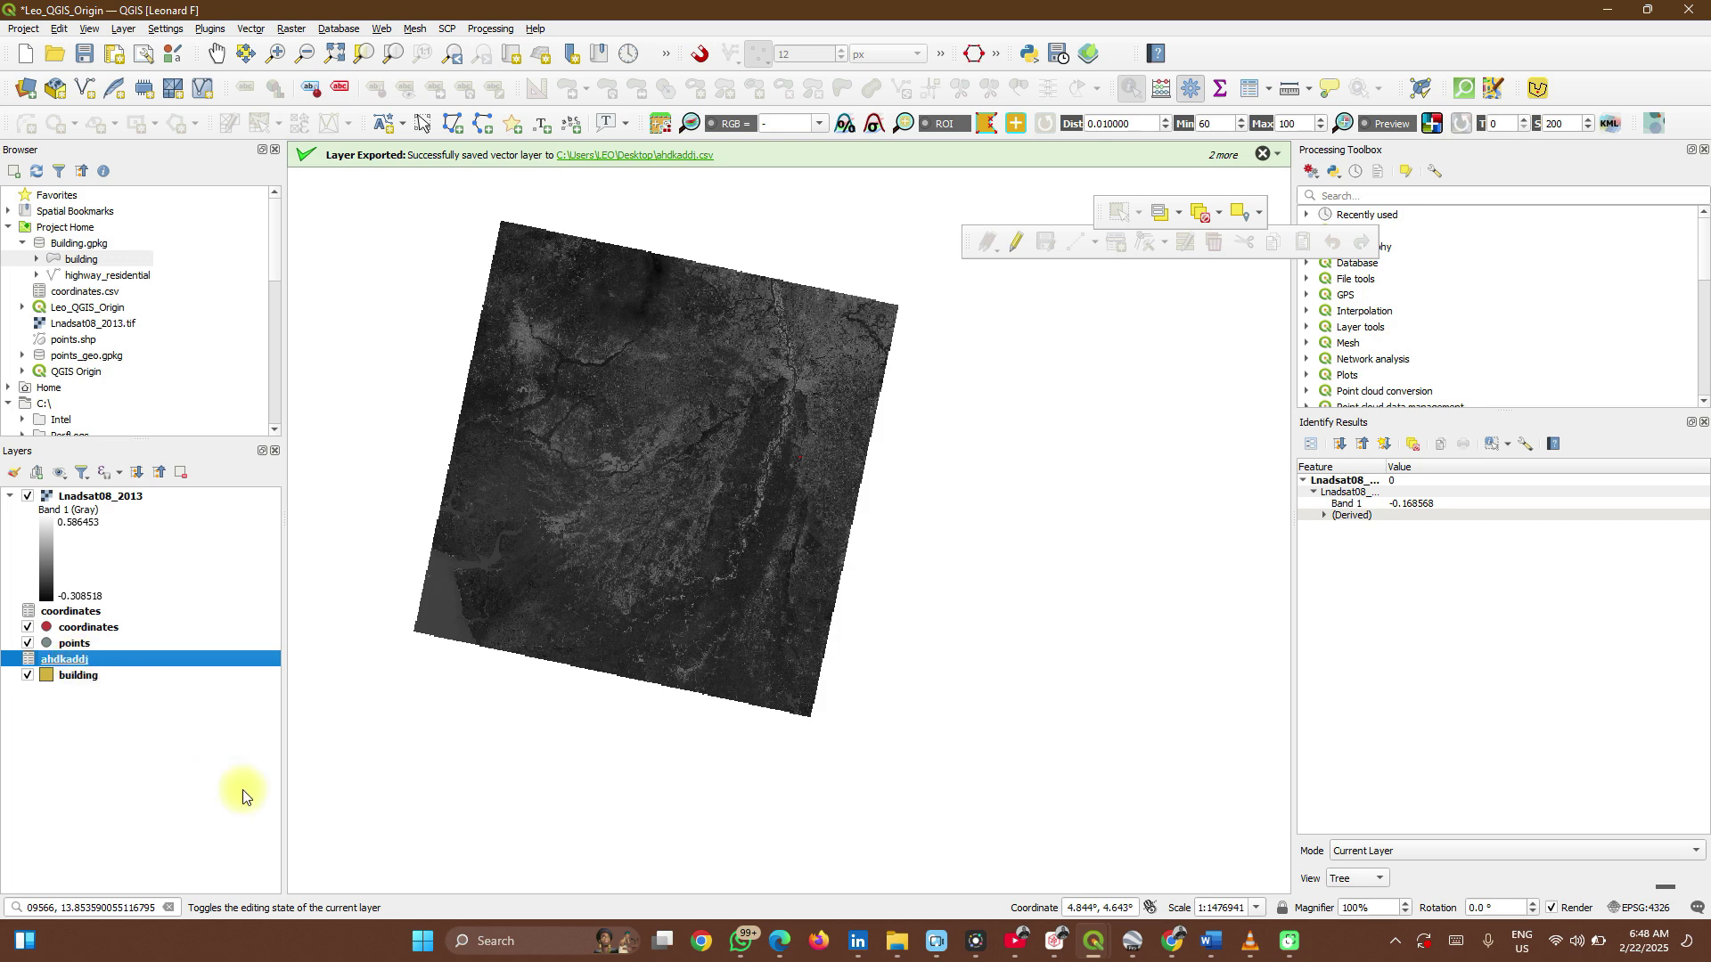
# - Switch to File Explorer and open the exported ahdkaddj CSV from the Desktop folder in Excel as read-only
pyautogui.press('super+e')
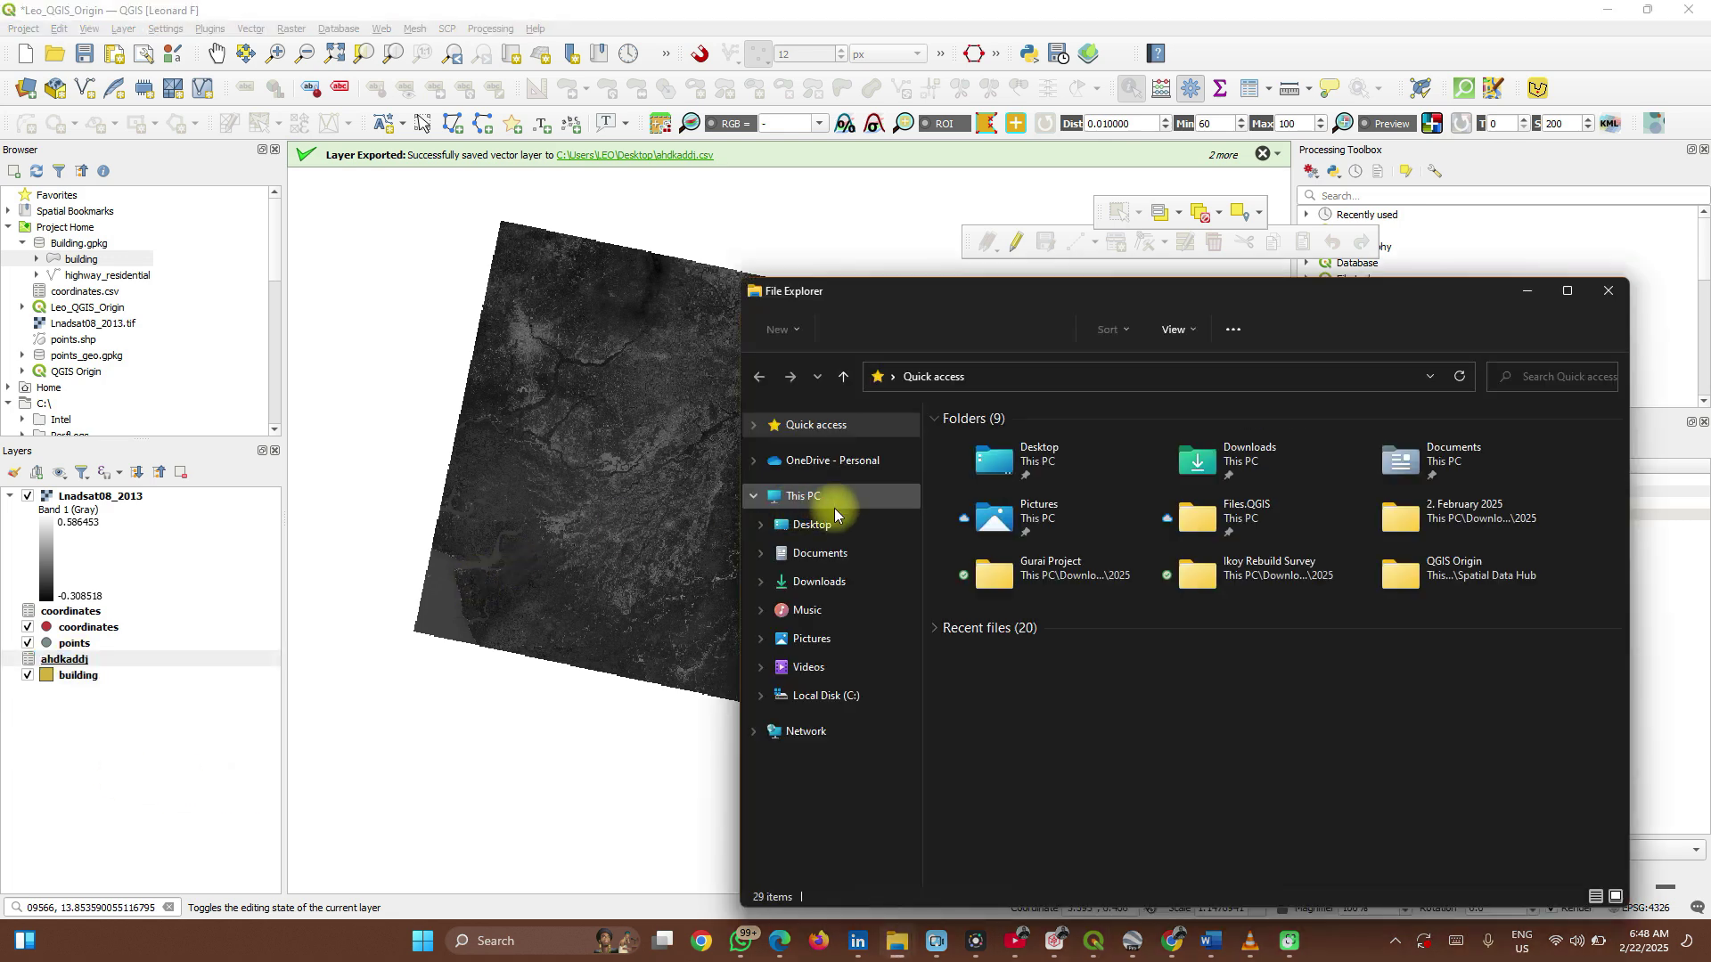
pyautogui.click(843, 517)
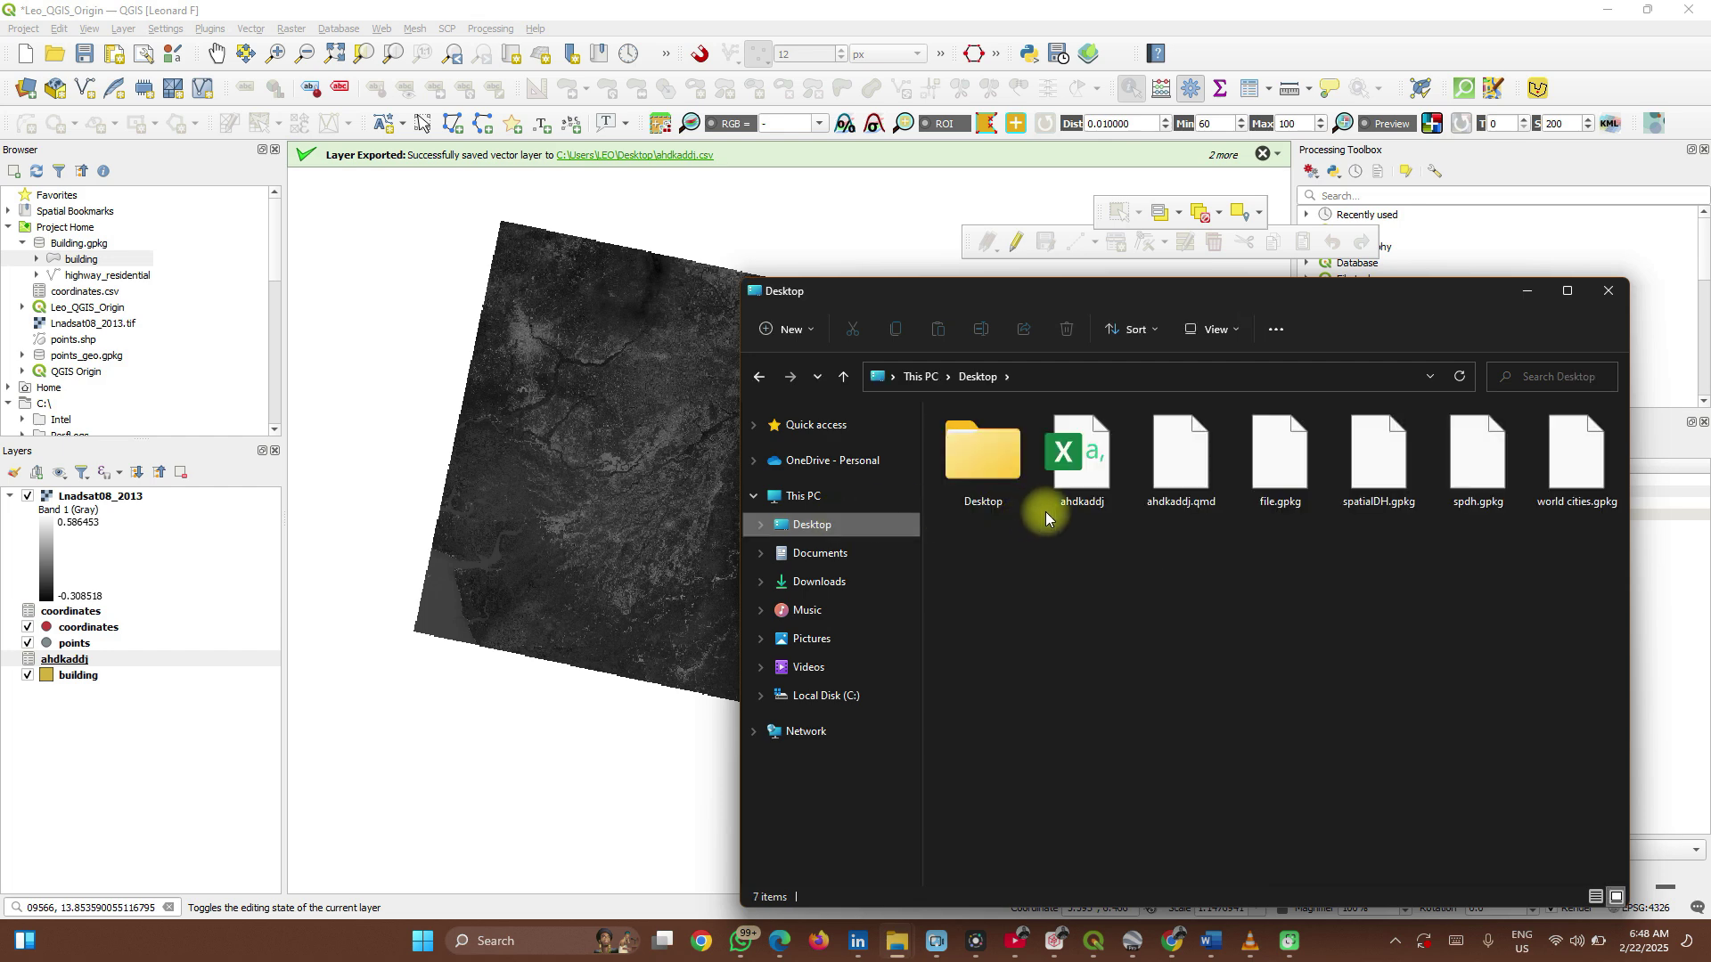
pyautogui.click(1075, 464)
pyautogui.doubleClick(1074, 463)
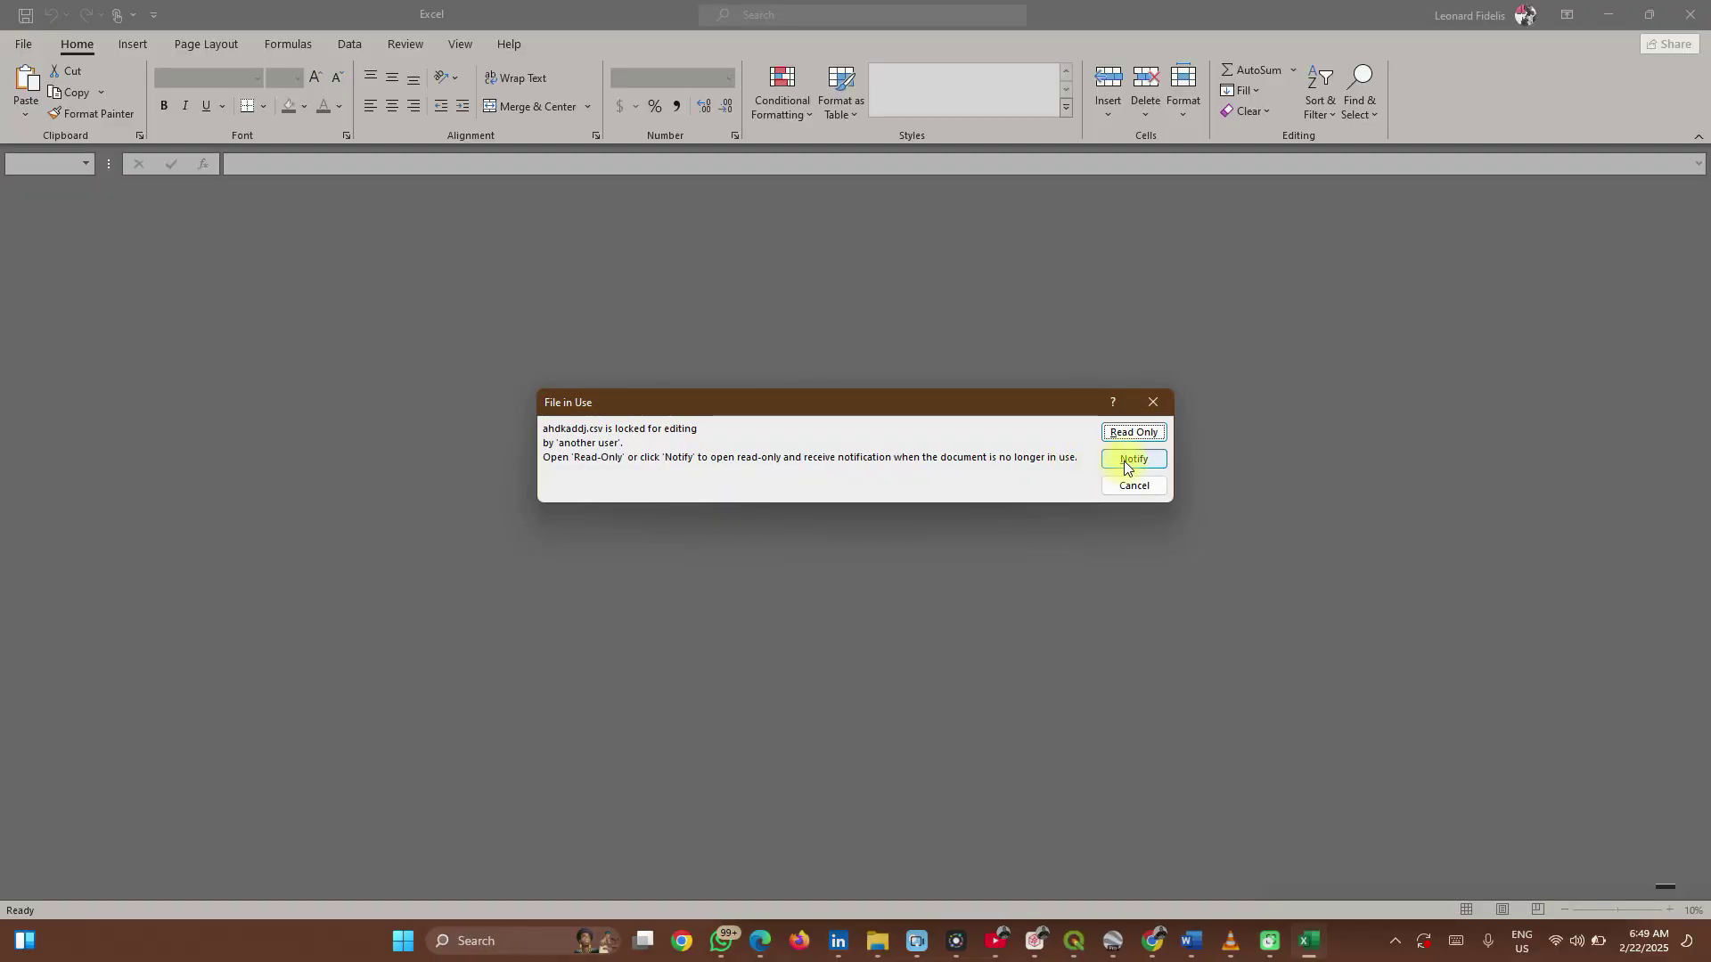
pyautogui.click(1155, 436)
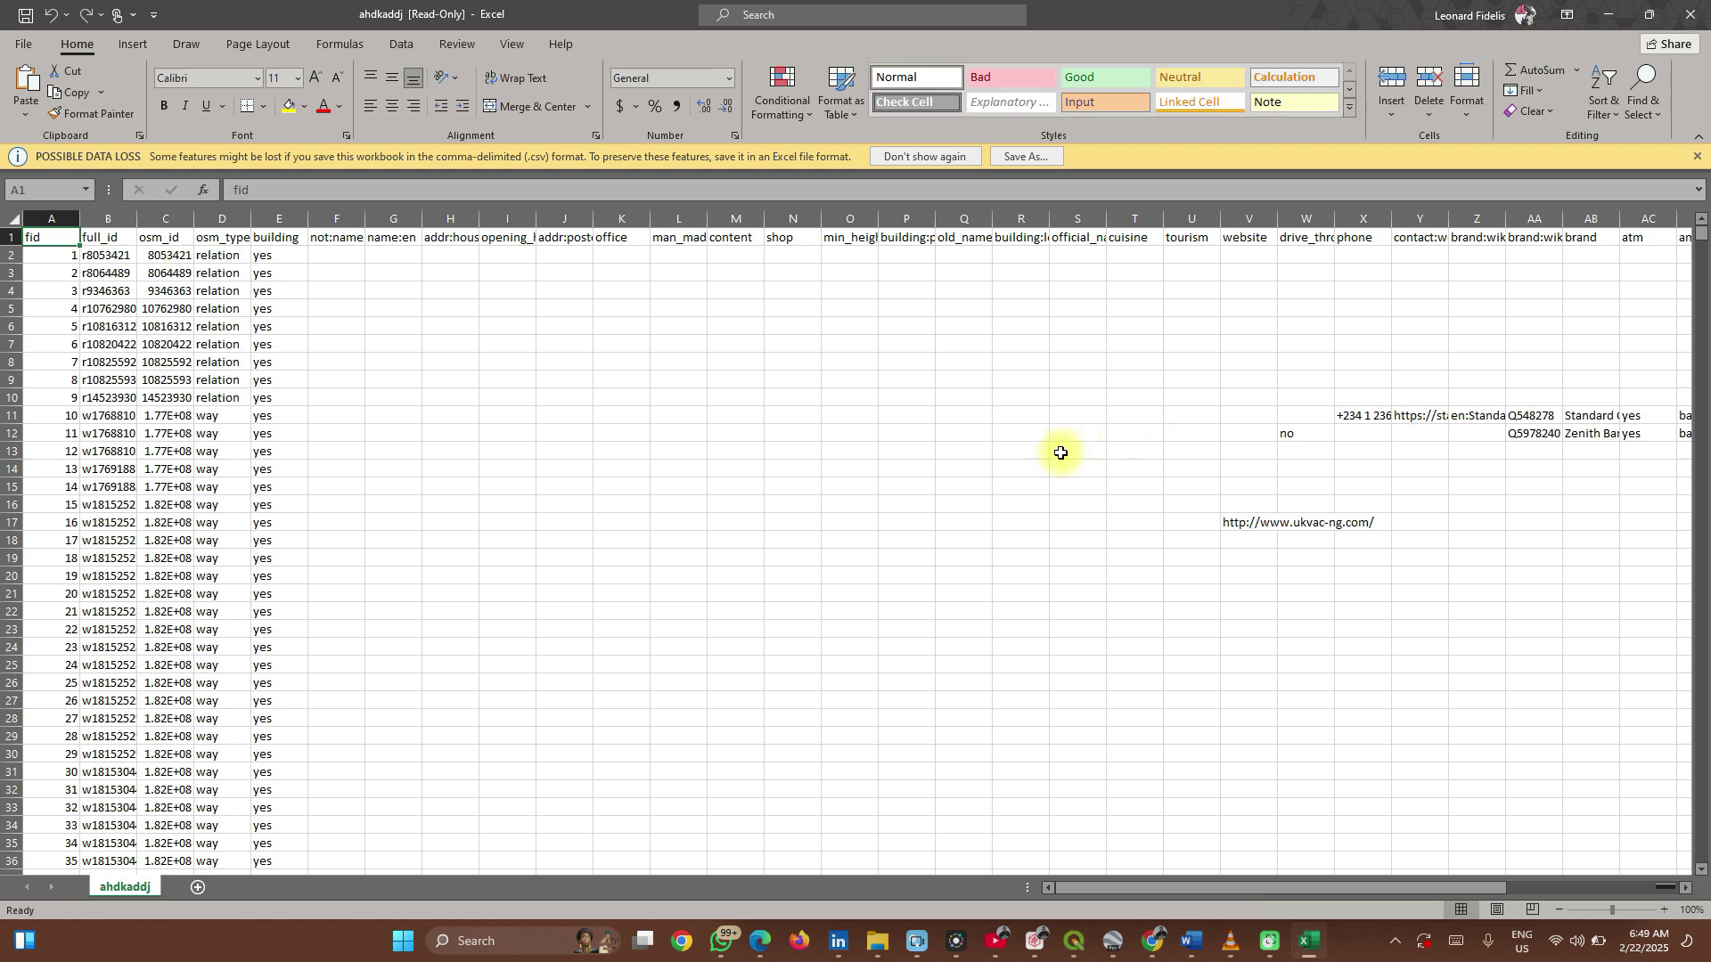
# - Examine the exported building attributes across the columns and rows, close Excel and minimize File Explorer to return to QGIS
pyautogui.hscroll(10, 1016, 458)
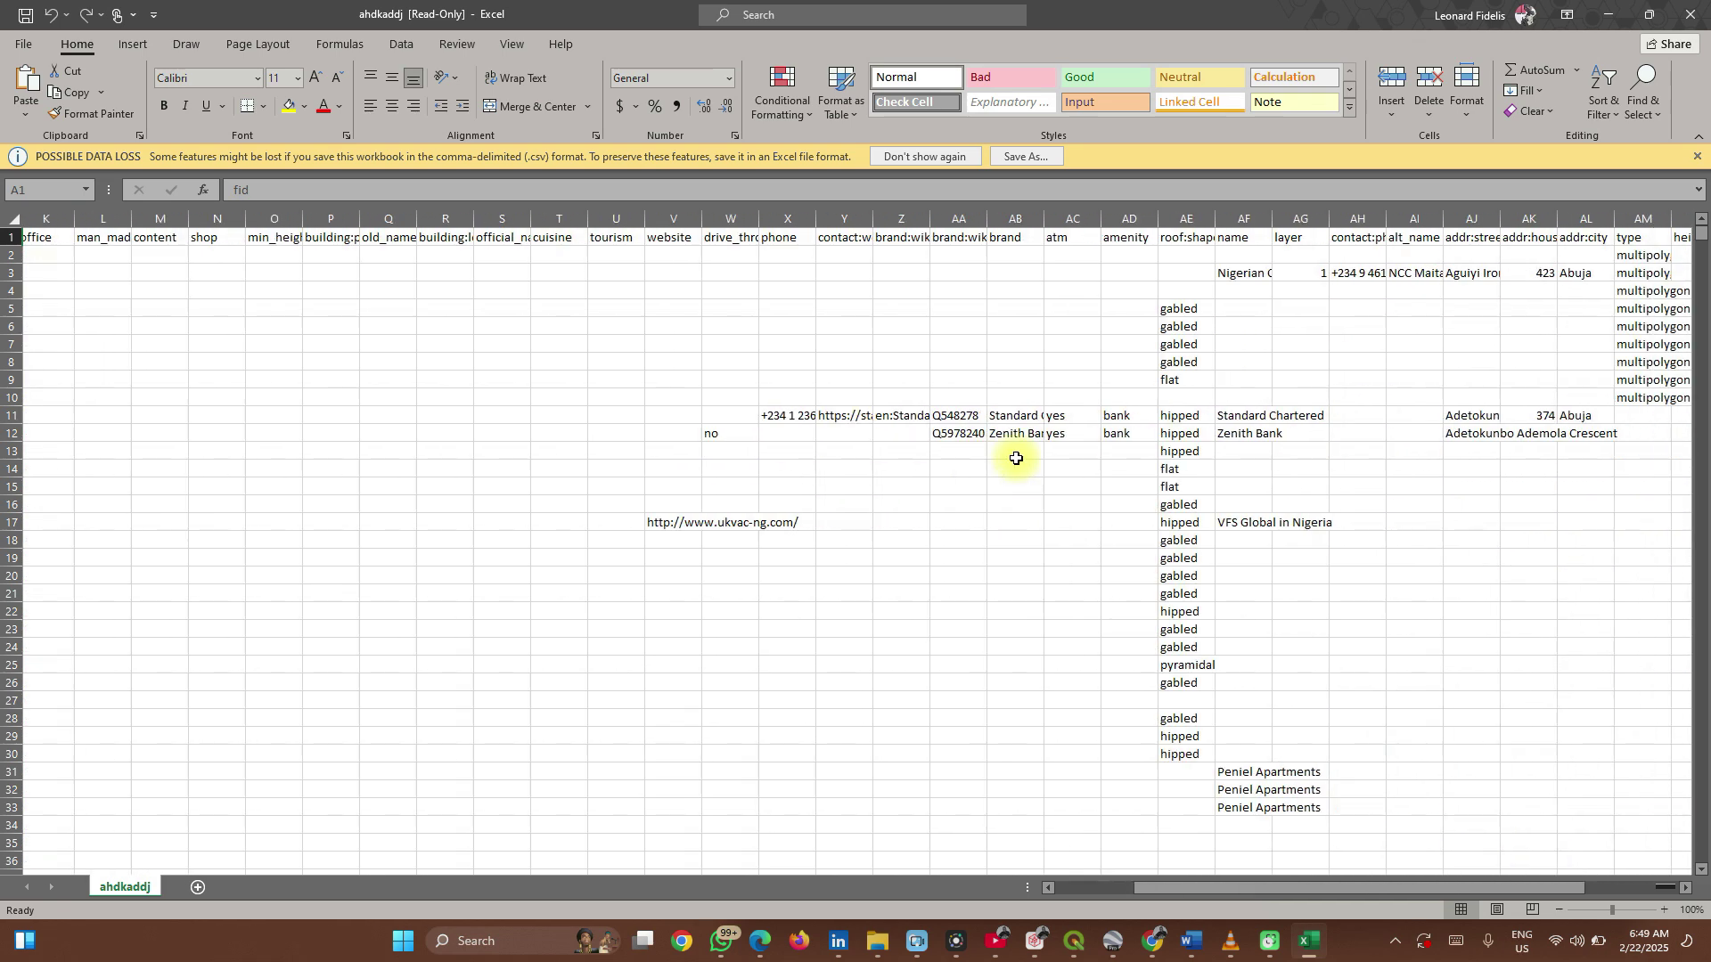
pyautogui.hscroll(-10, 1016, 458)
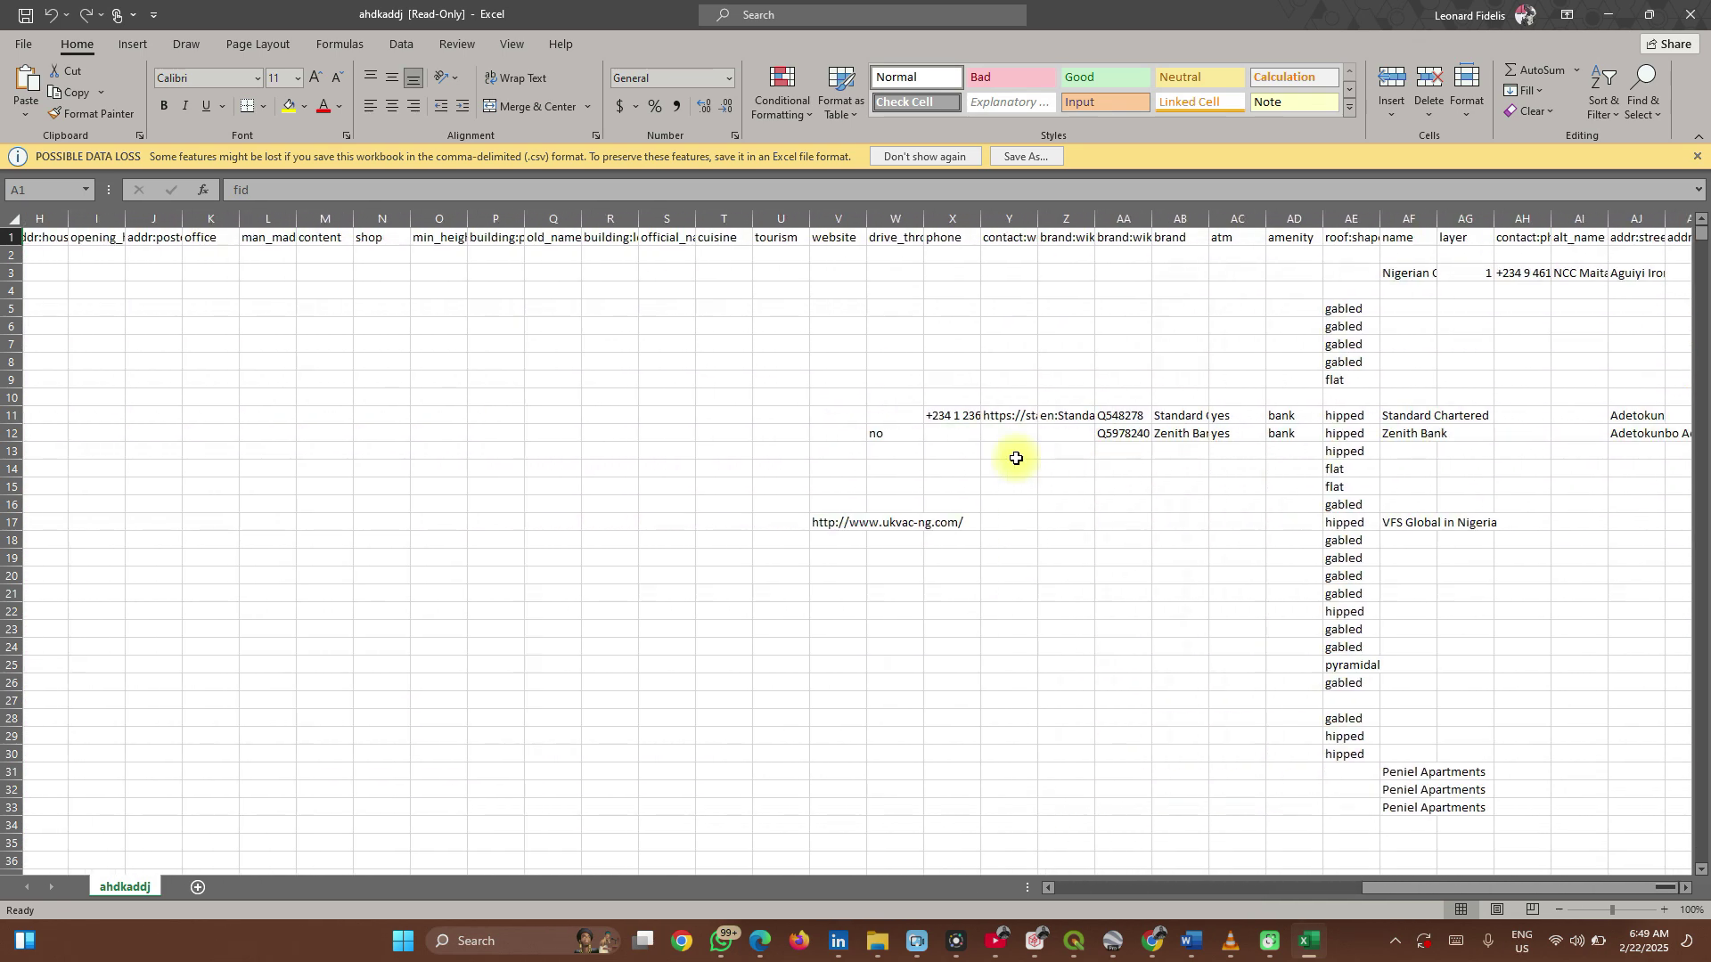
pyautogui.scroll(-20, 1016, 458)
pyautogui.scroll(-20, 1016, 458)
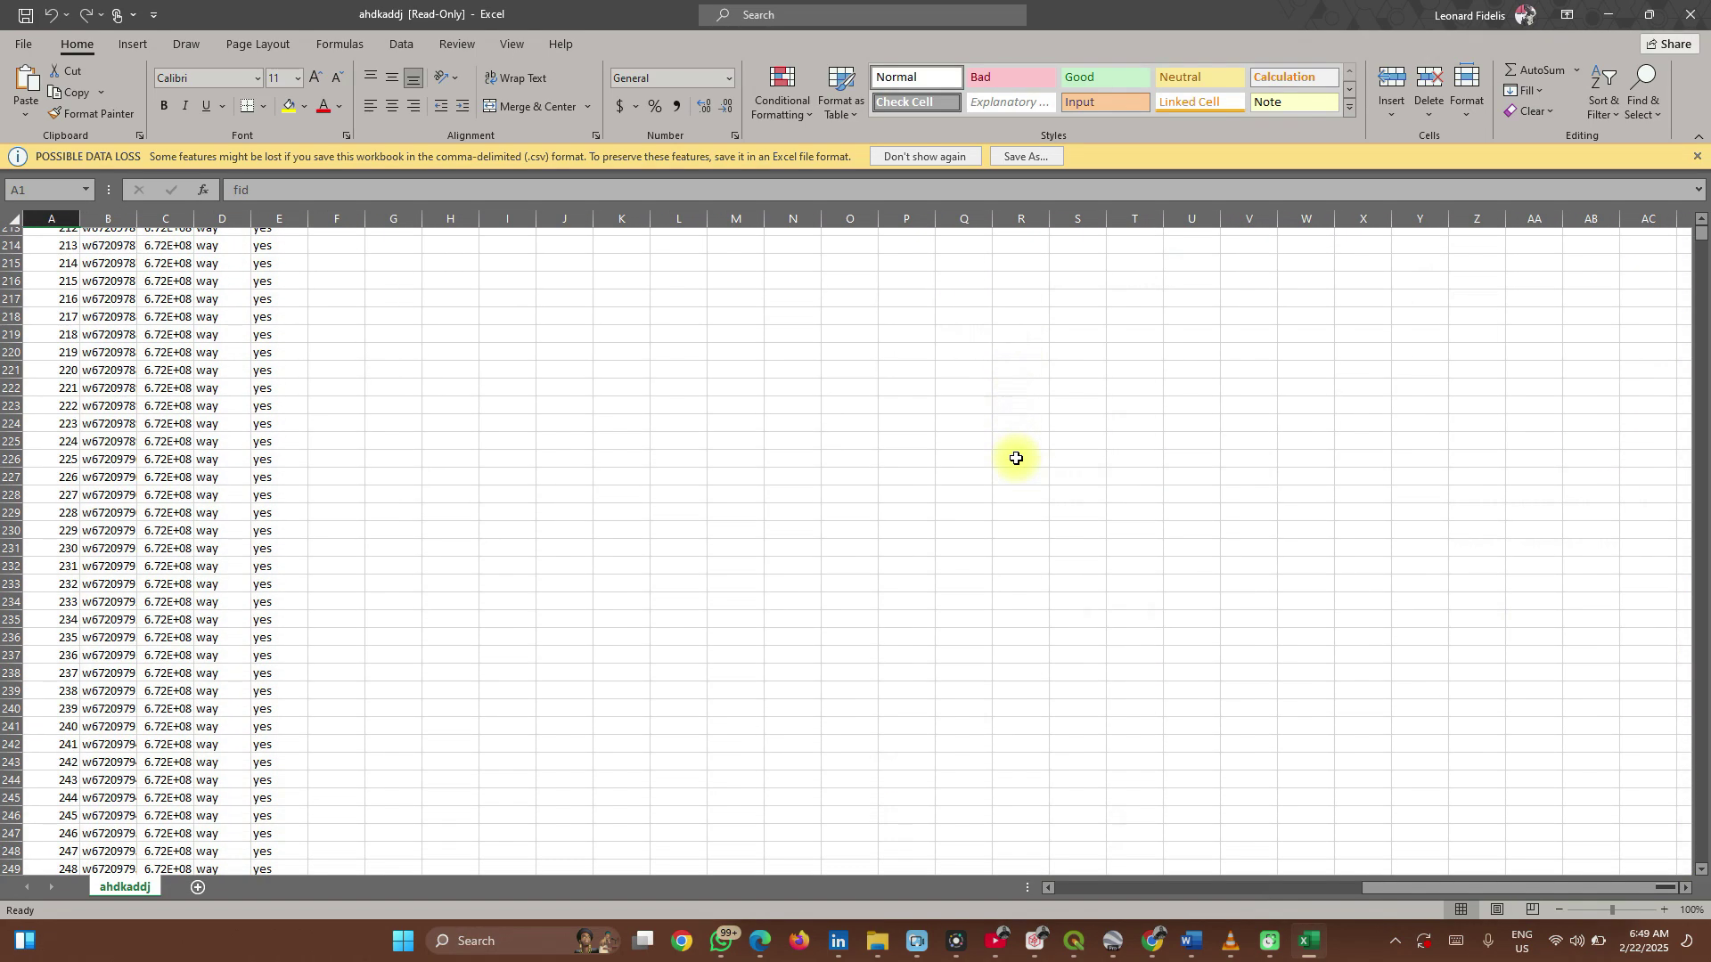
pyautogui.scroll(-20, 1016, 458)
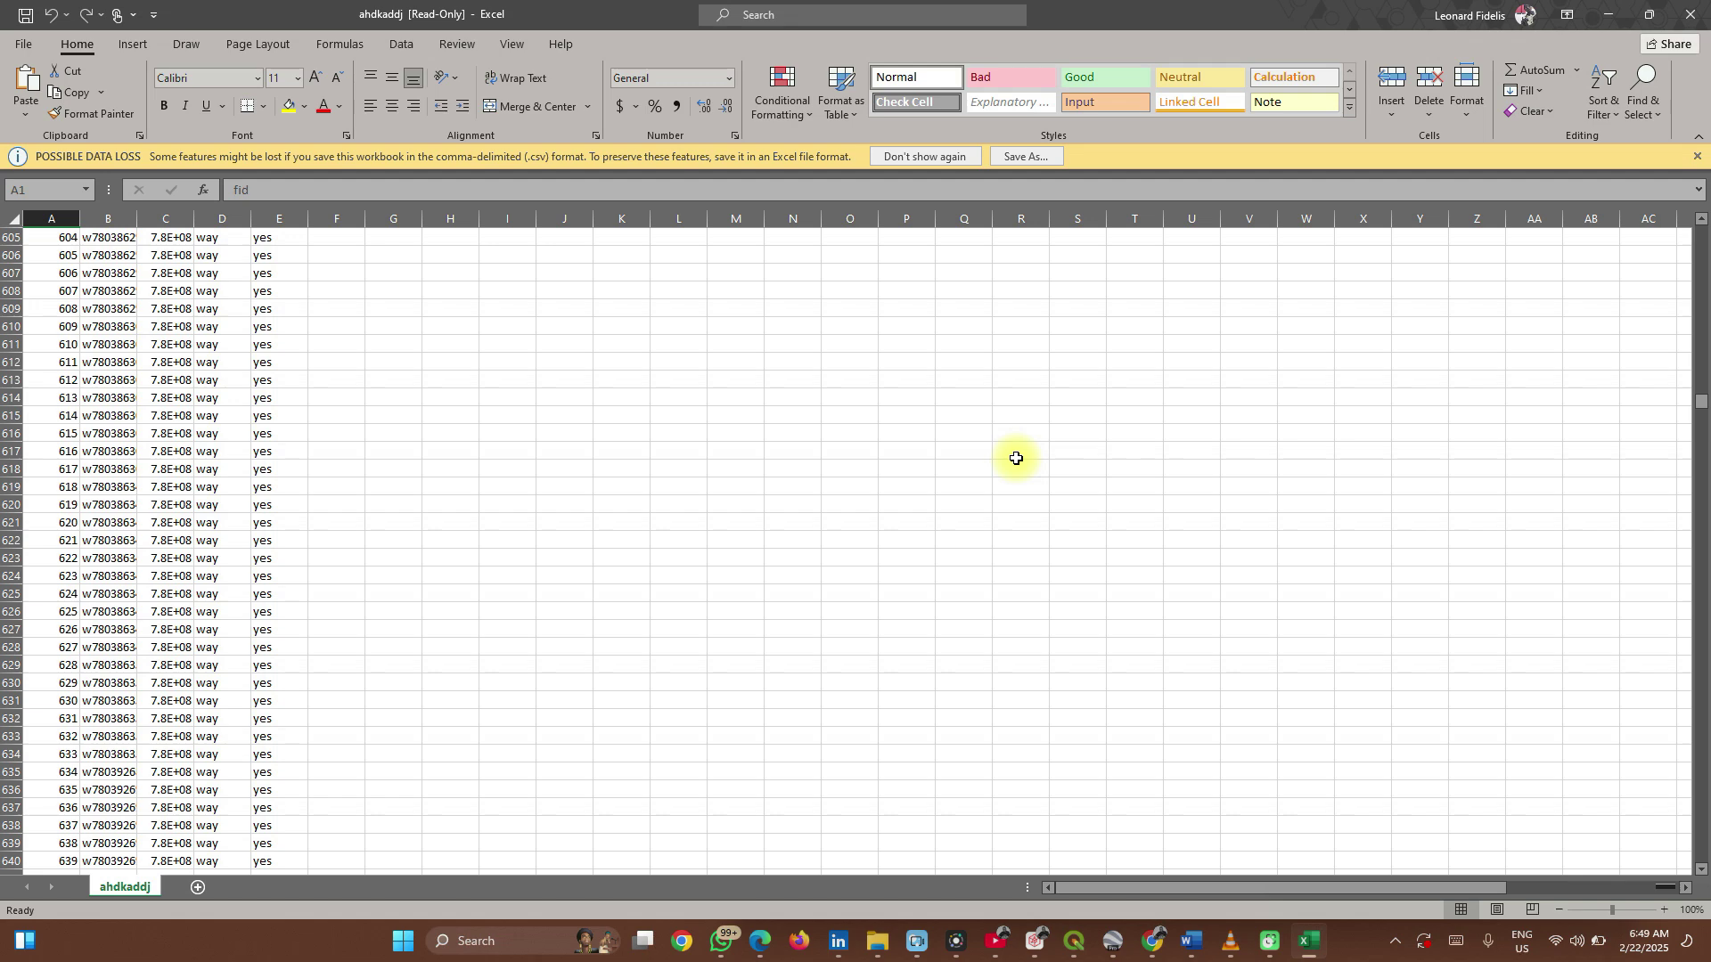
pyautogui.click(1697, 9)
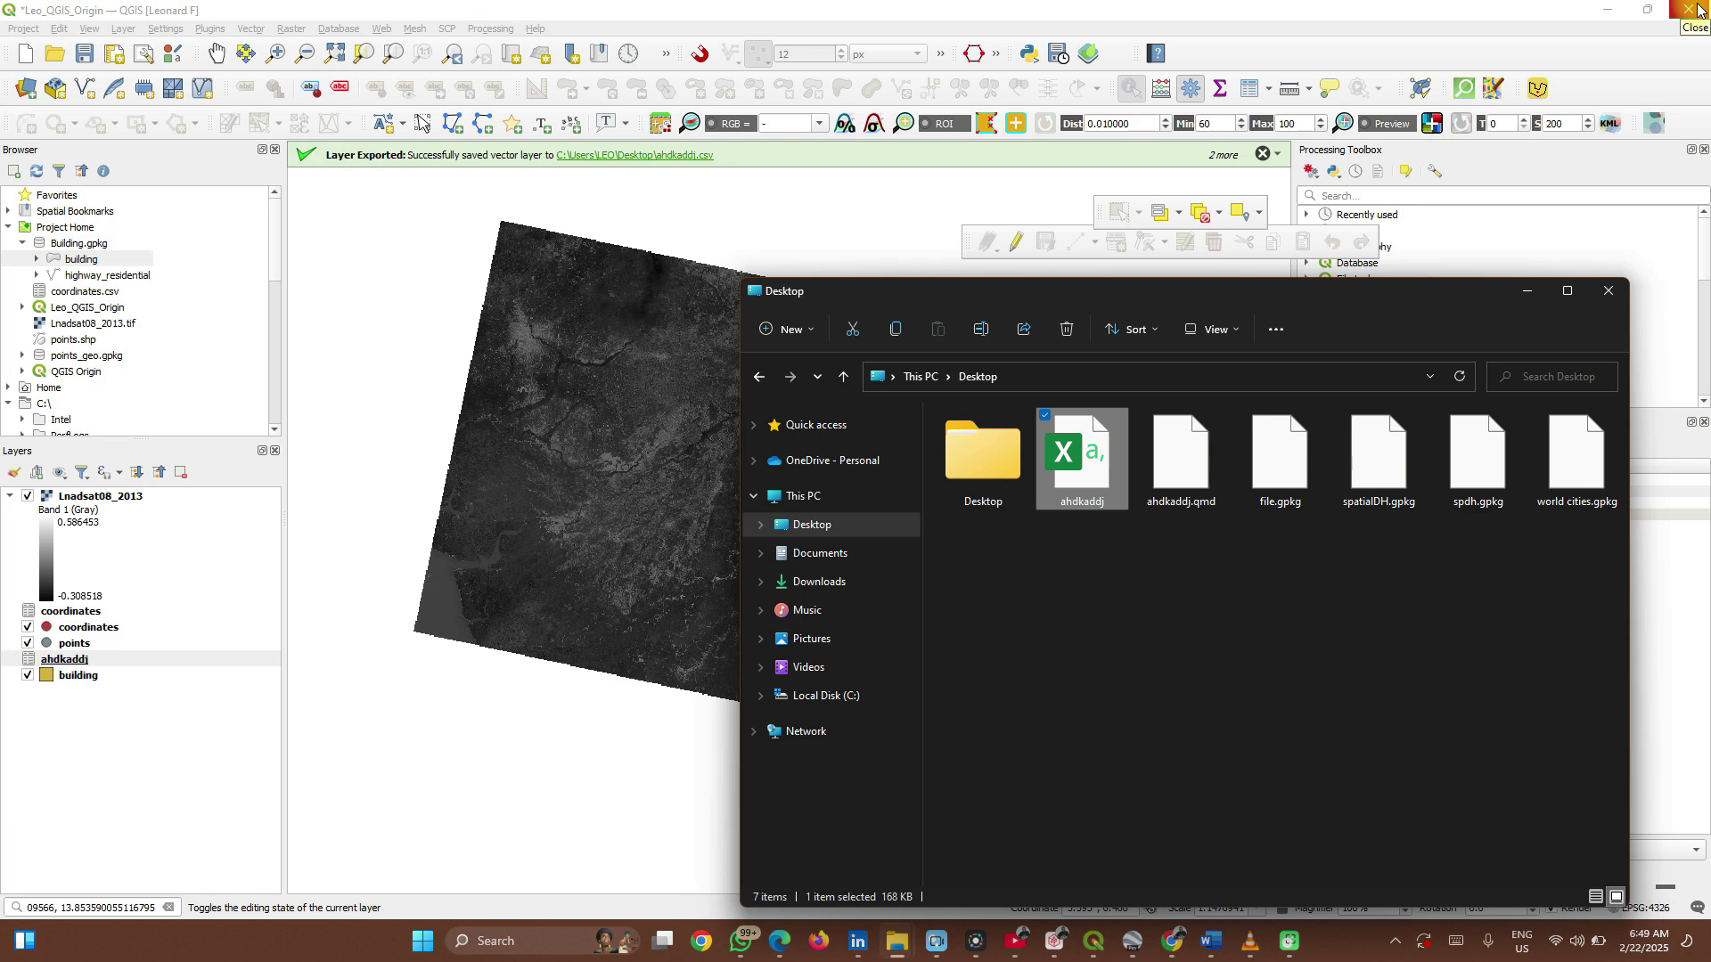
pyautogui.click(1527, 289)
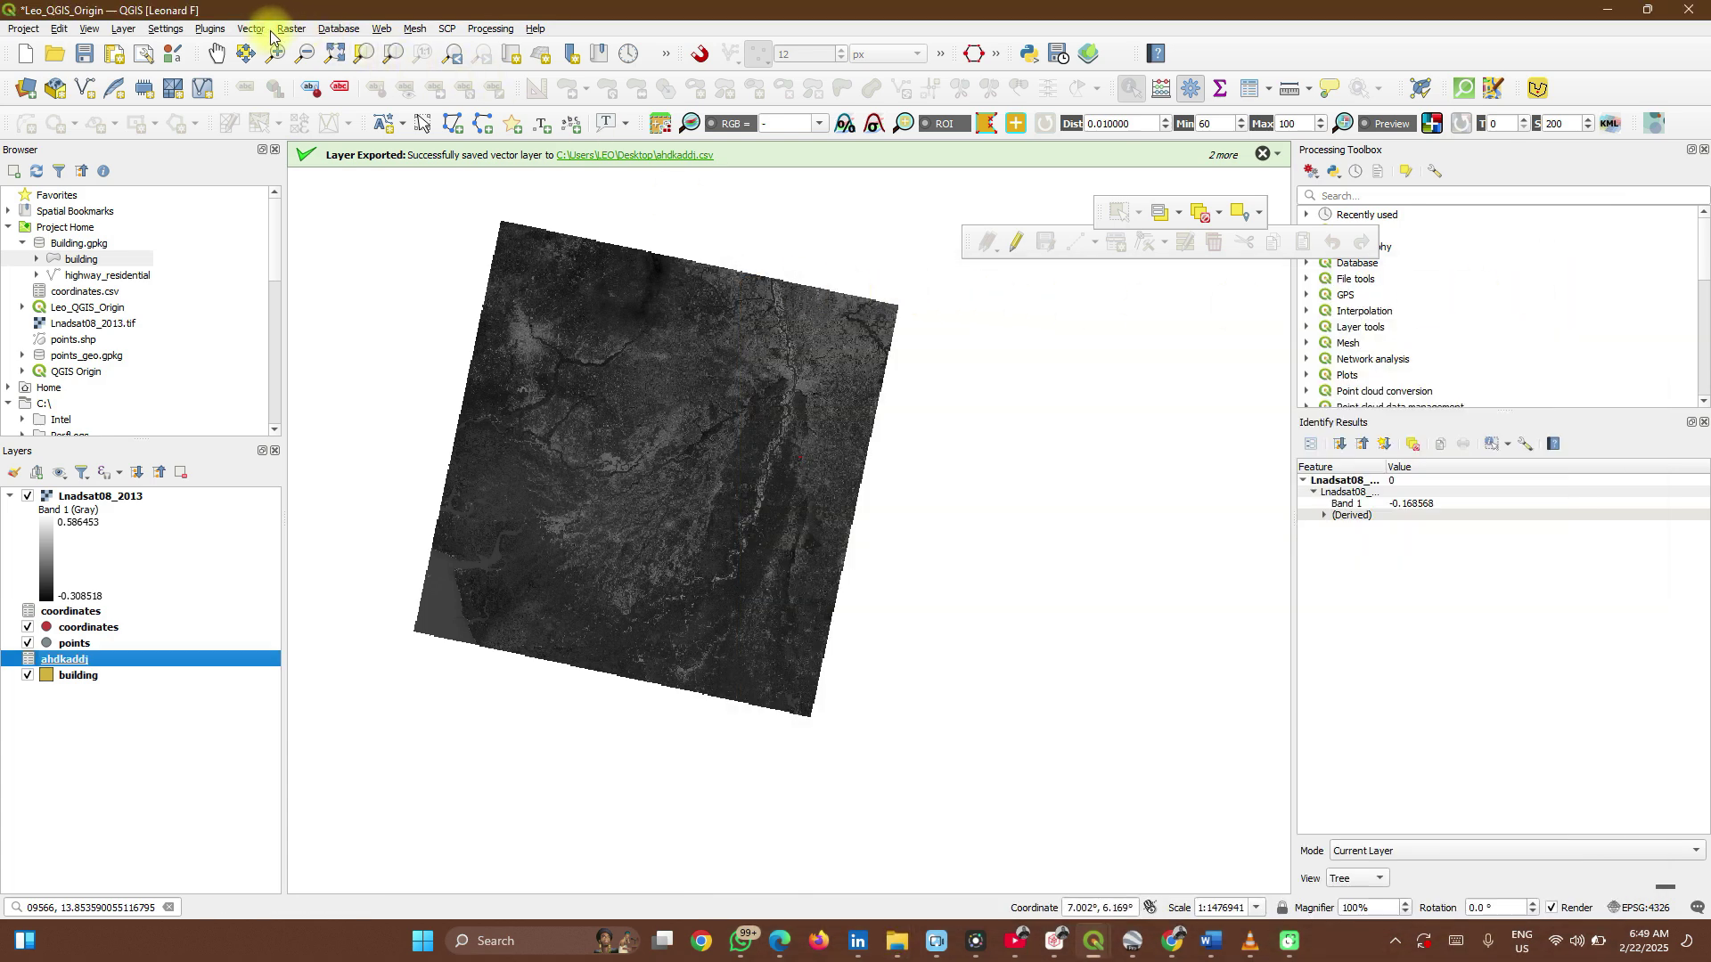
# - Start a new GeoPackage layer and browse for its database location to Documents > Files.QGIS > Spatial Data Hub > QGIS Origin
pyautogui.click(221, 52)
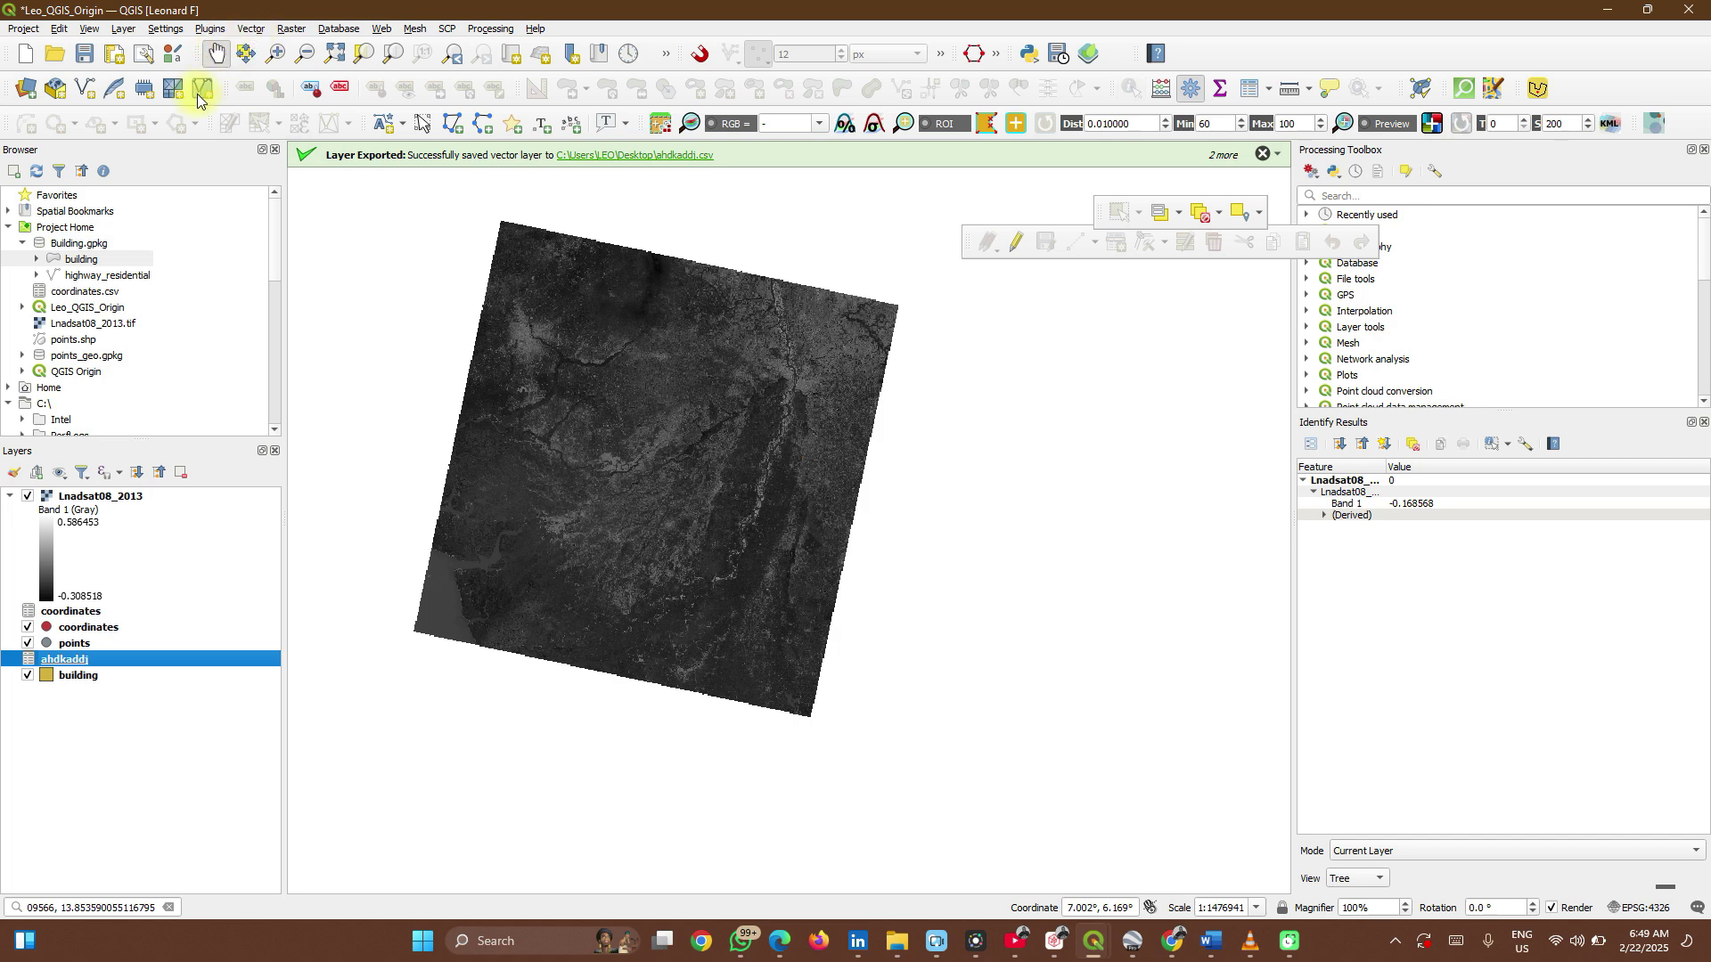
pyautogui.click(69, 92)
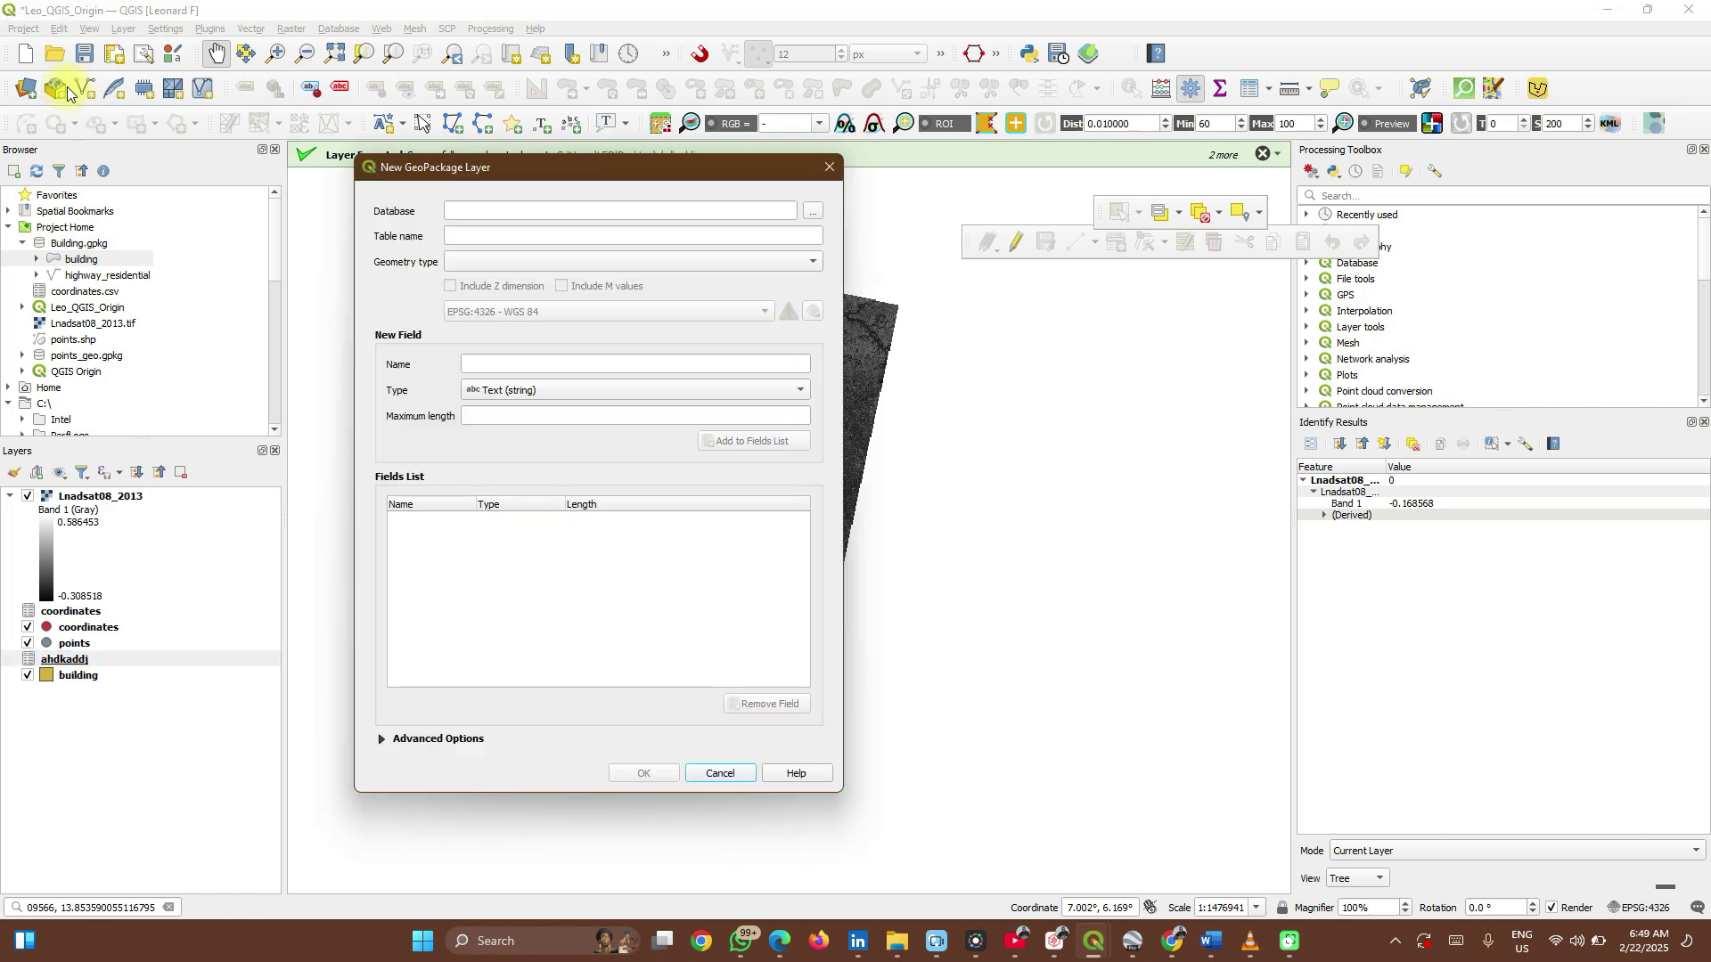
pyautogui.click(815, 211)
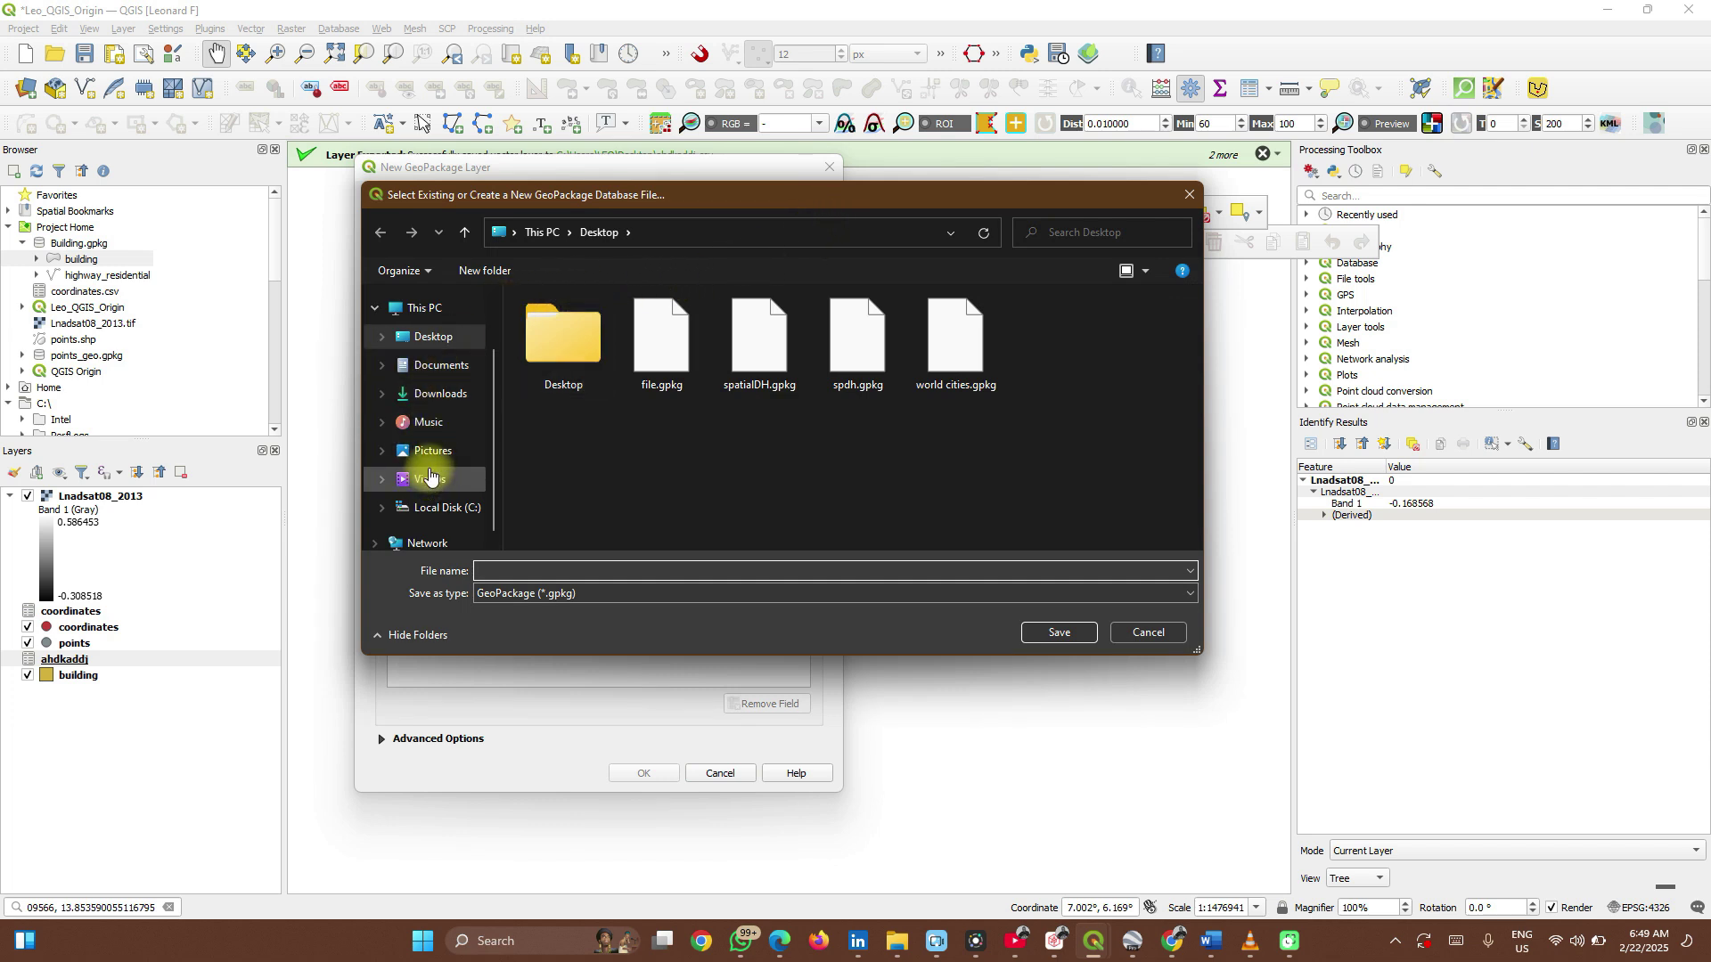
pyautogui.click(462, 370)
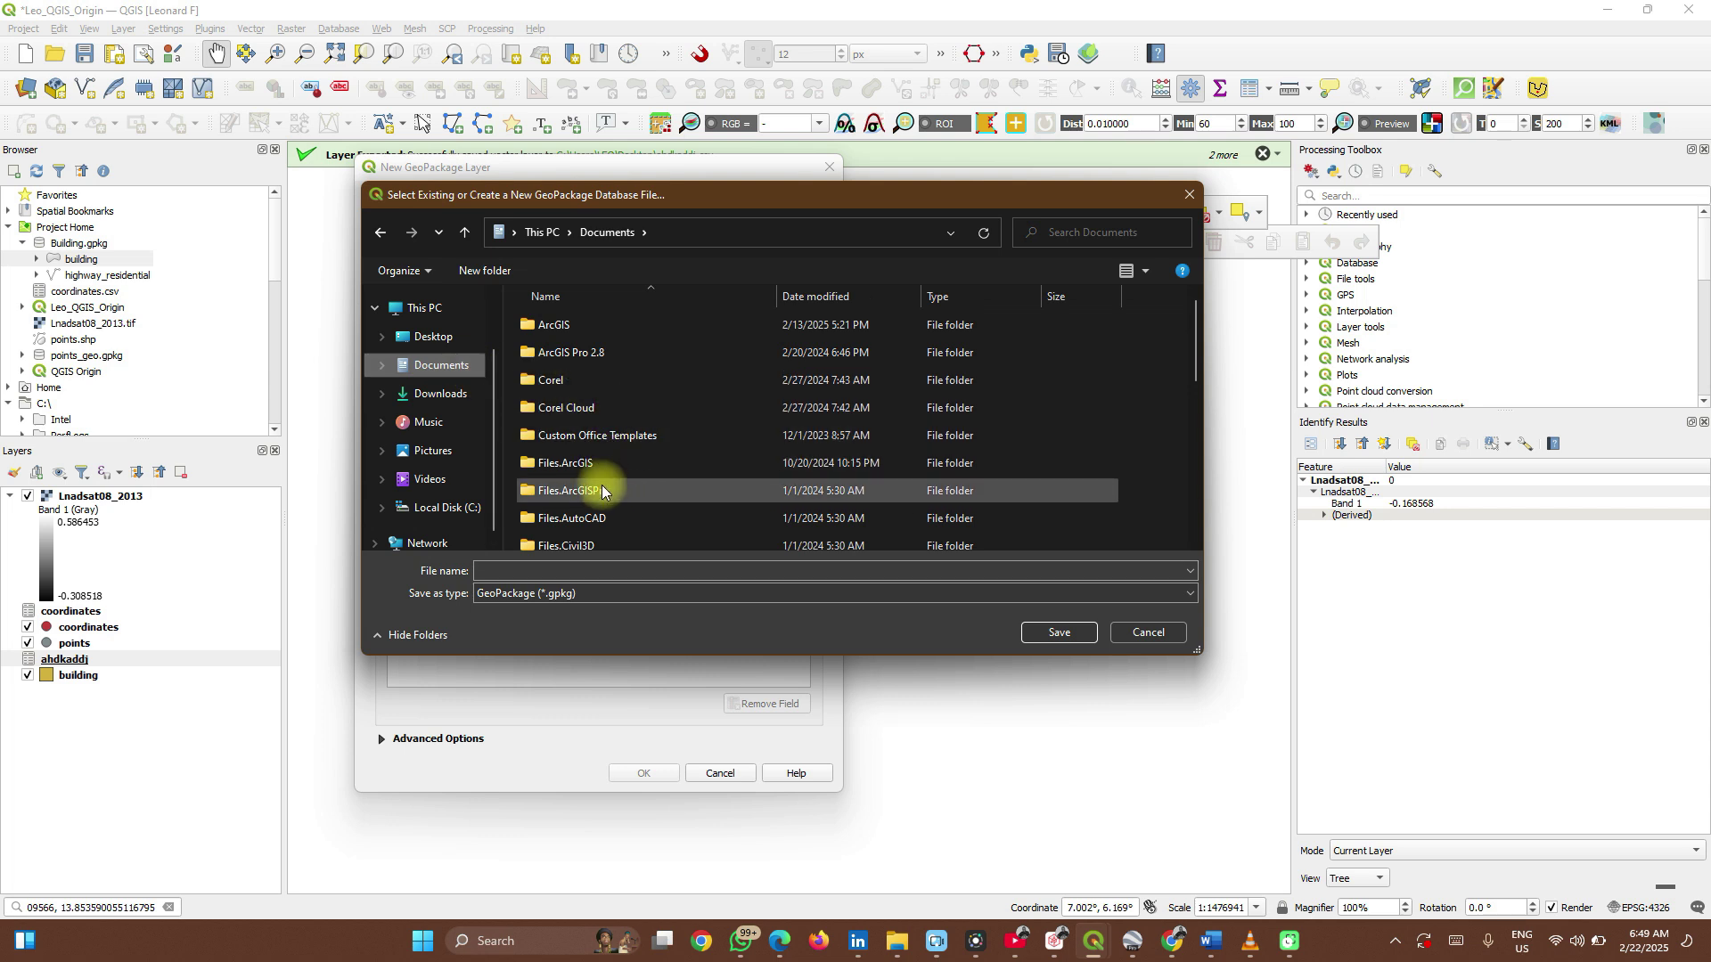
pyautogui.scroll(-3, 601, 490)
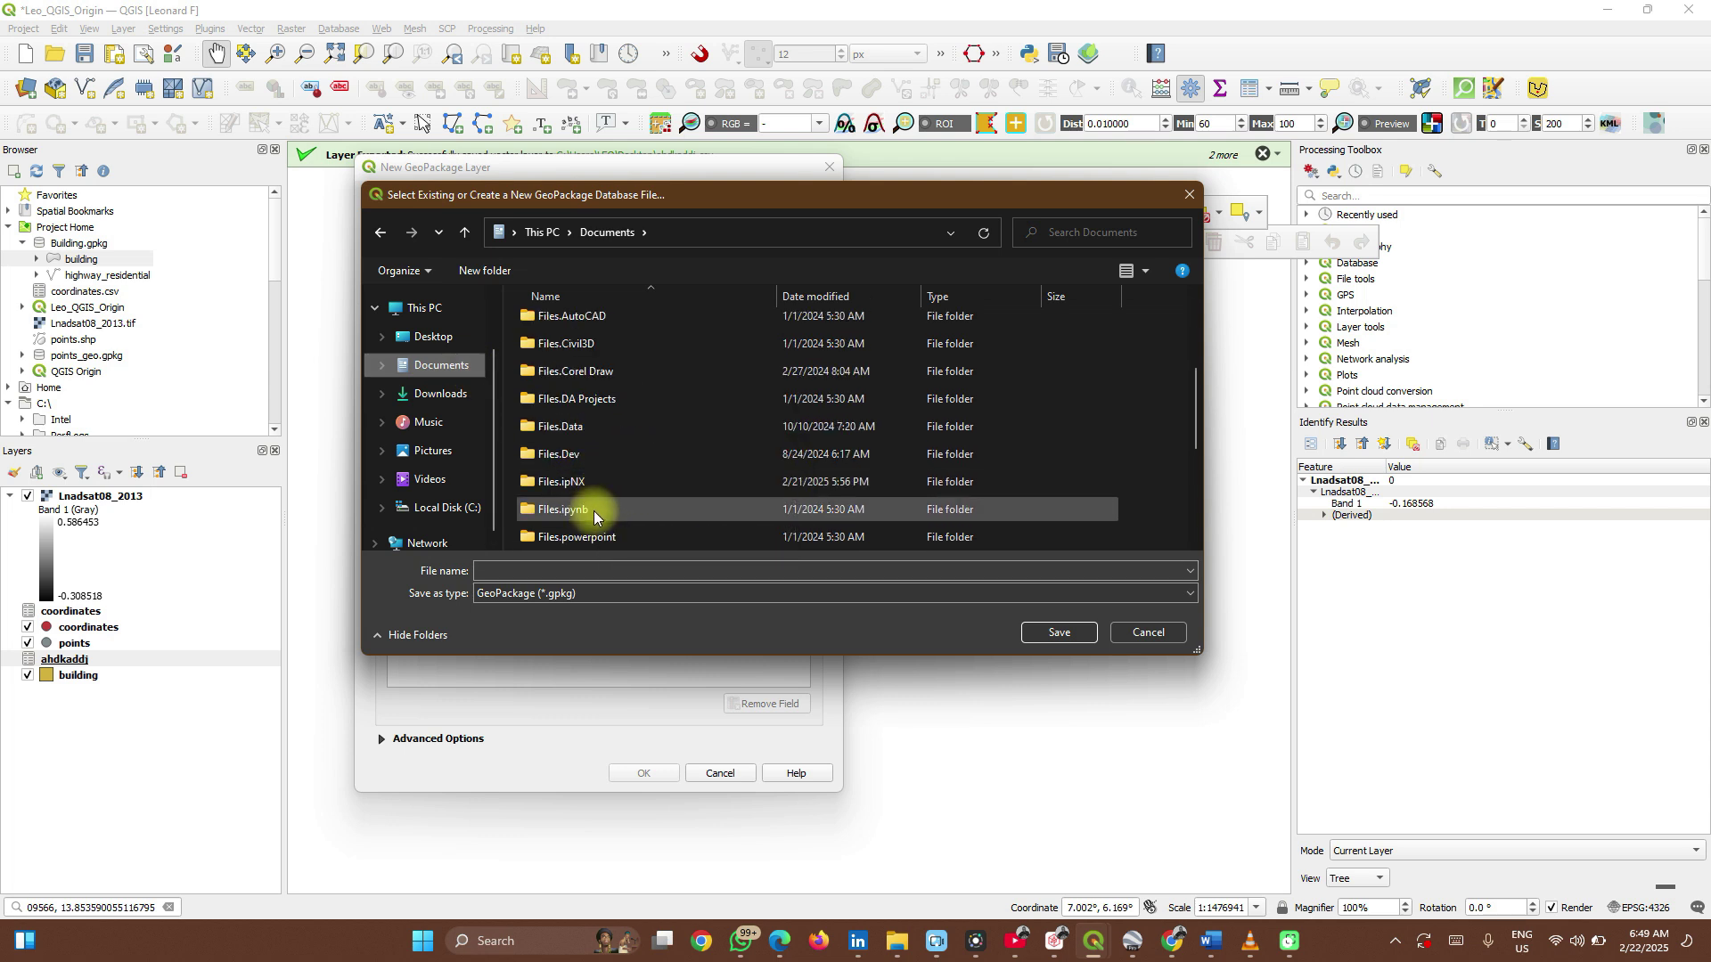
pyautogui.scroll(-1, 592, 492)
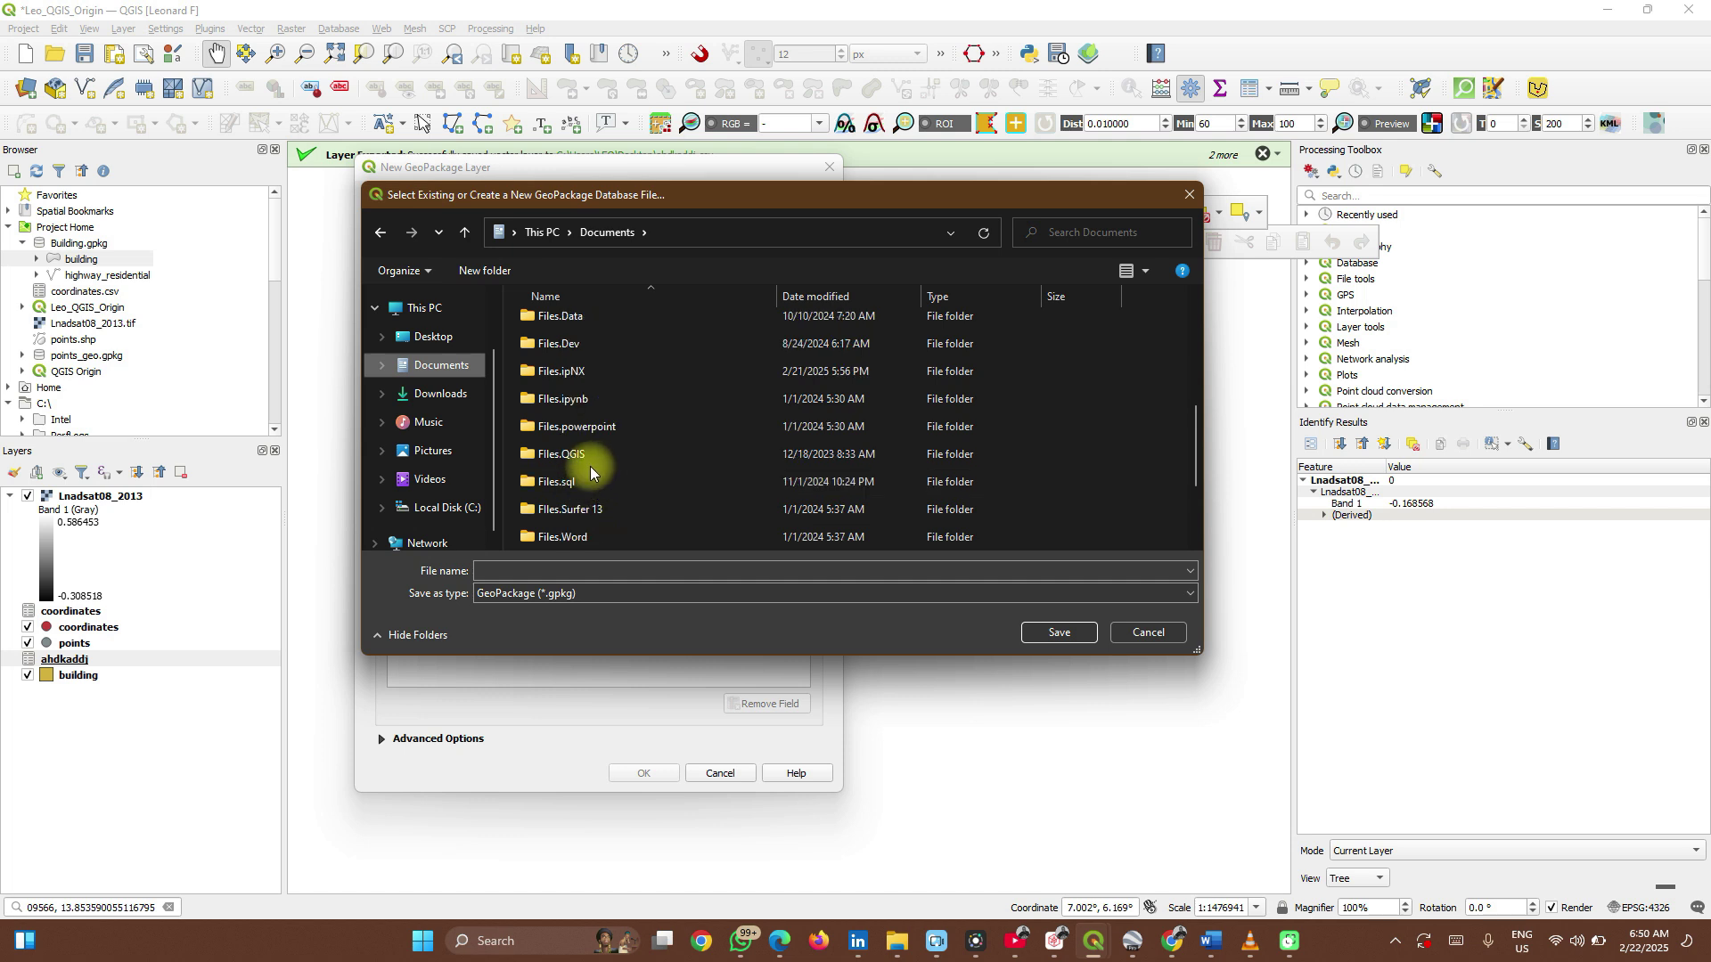
pyautogui.click(594, 459)
pyautogui.doubleClick(594, 460)
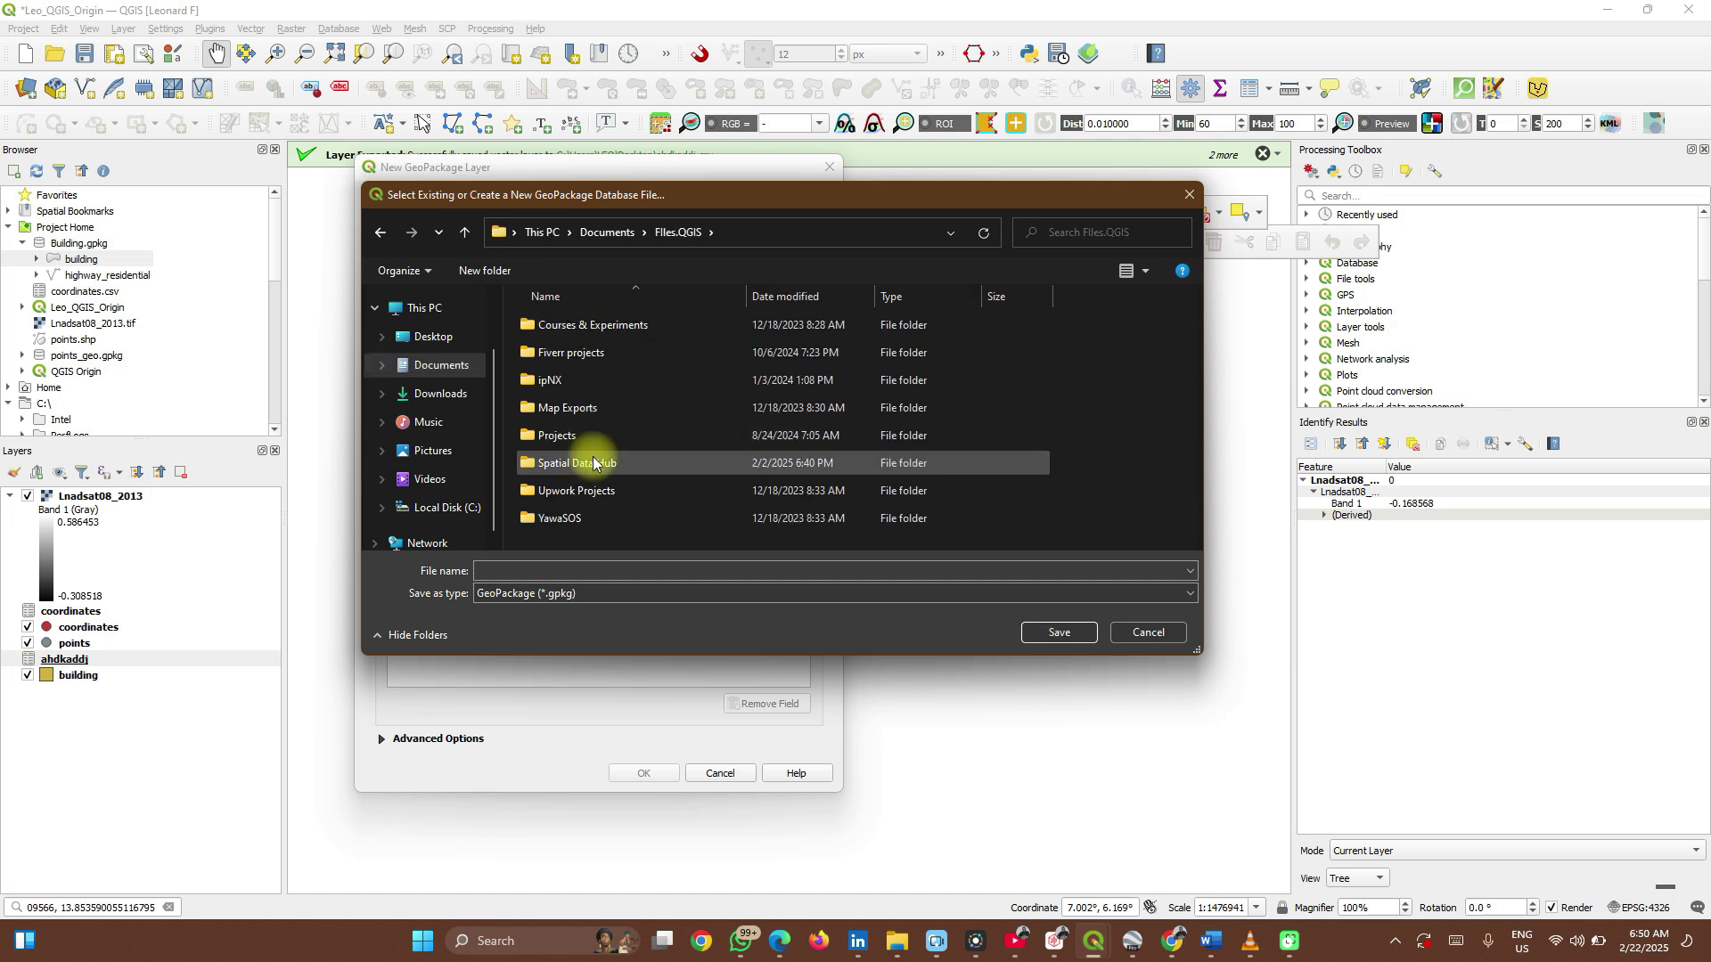
pyautogui.doubleClick(594, 461)
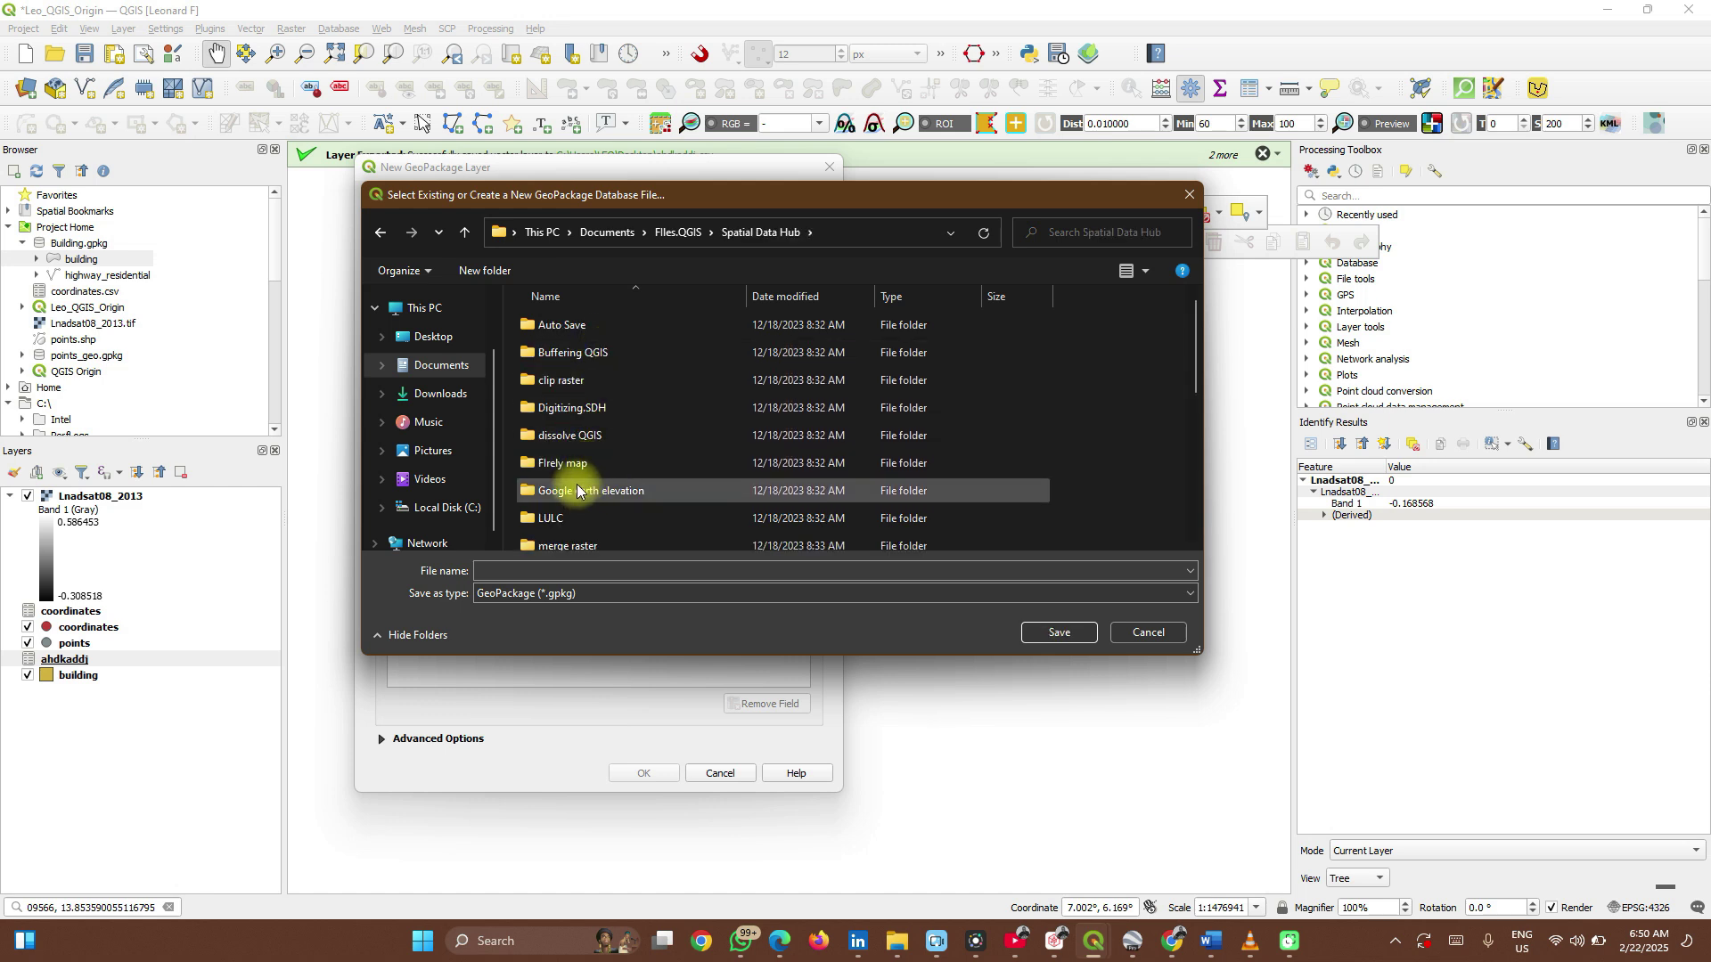
pyautogui.scroll(-3, 577, 490)
pyautogui.doubleClick(591, 372)
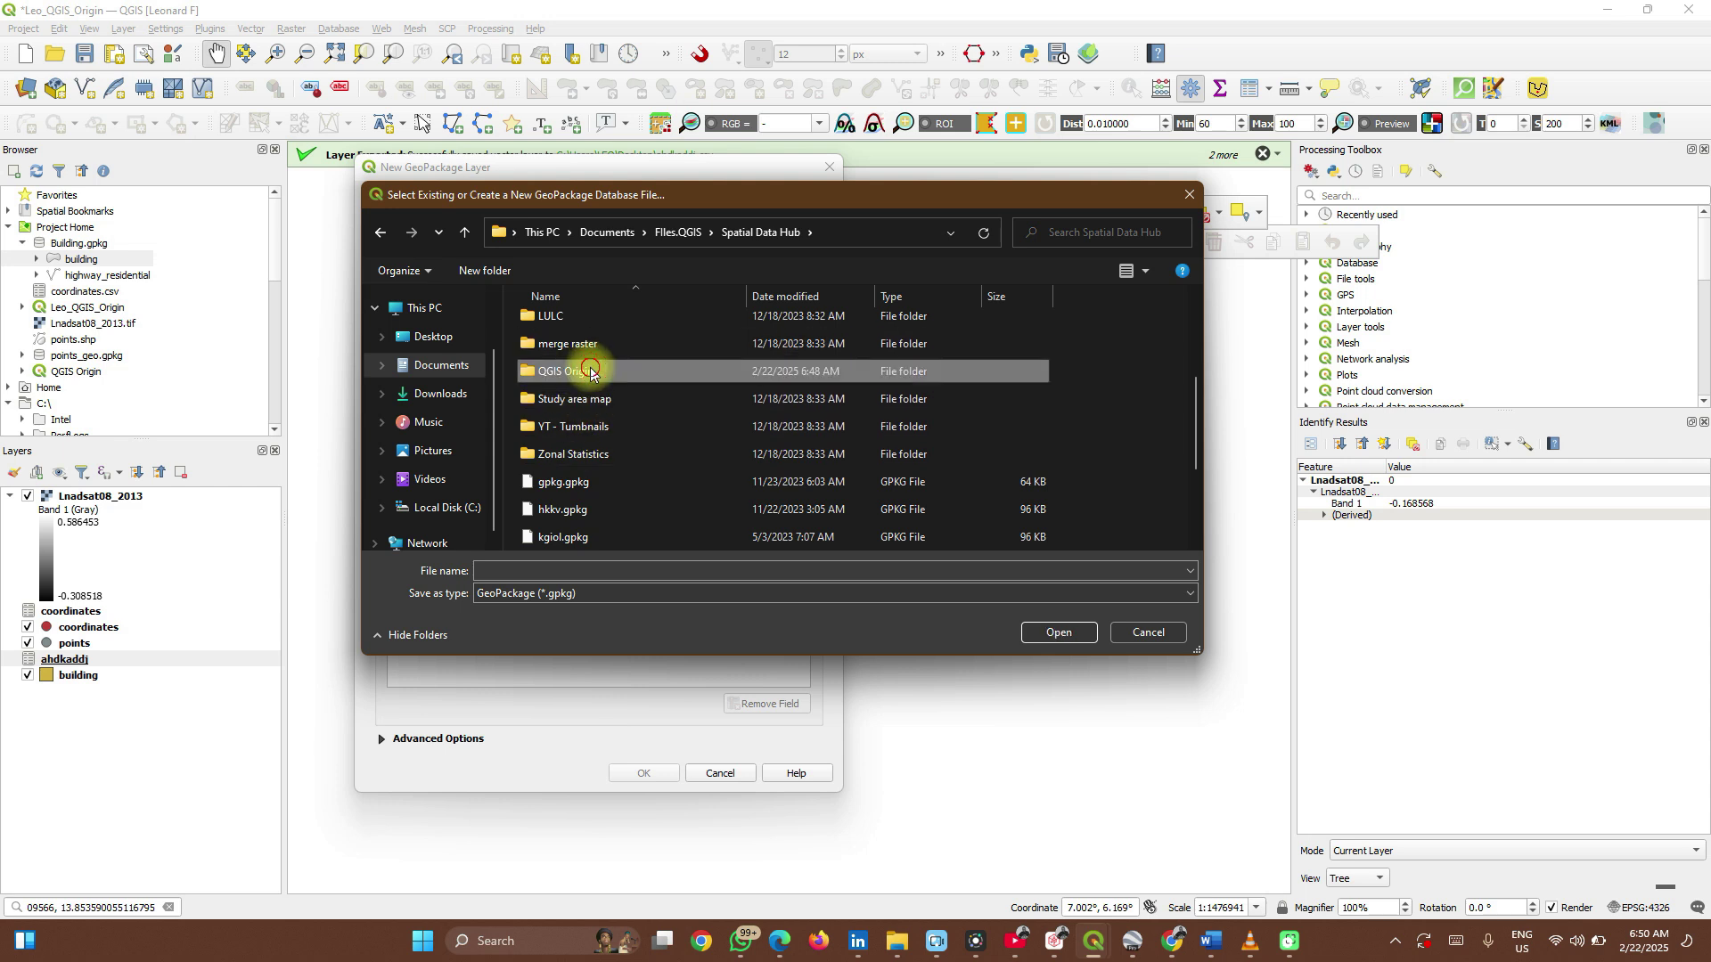
# - Name the new GeoPackage database house and set the layer's geometry type to Polygon
pyautogui.click(593, 576)
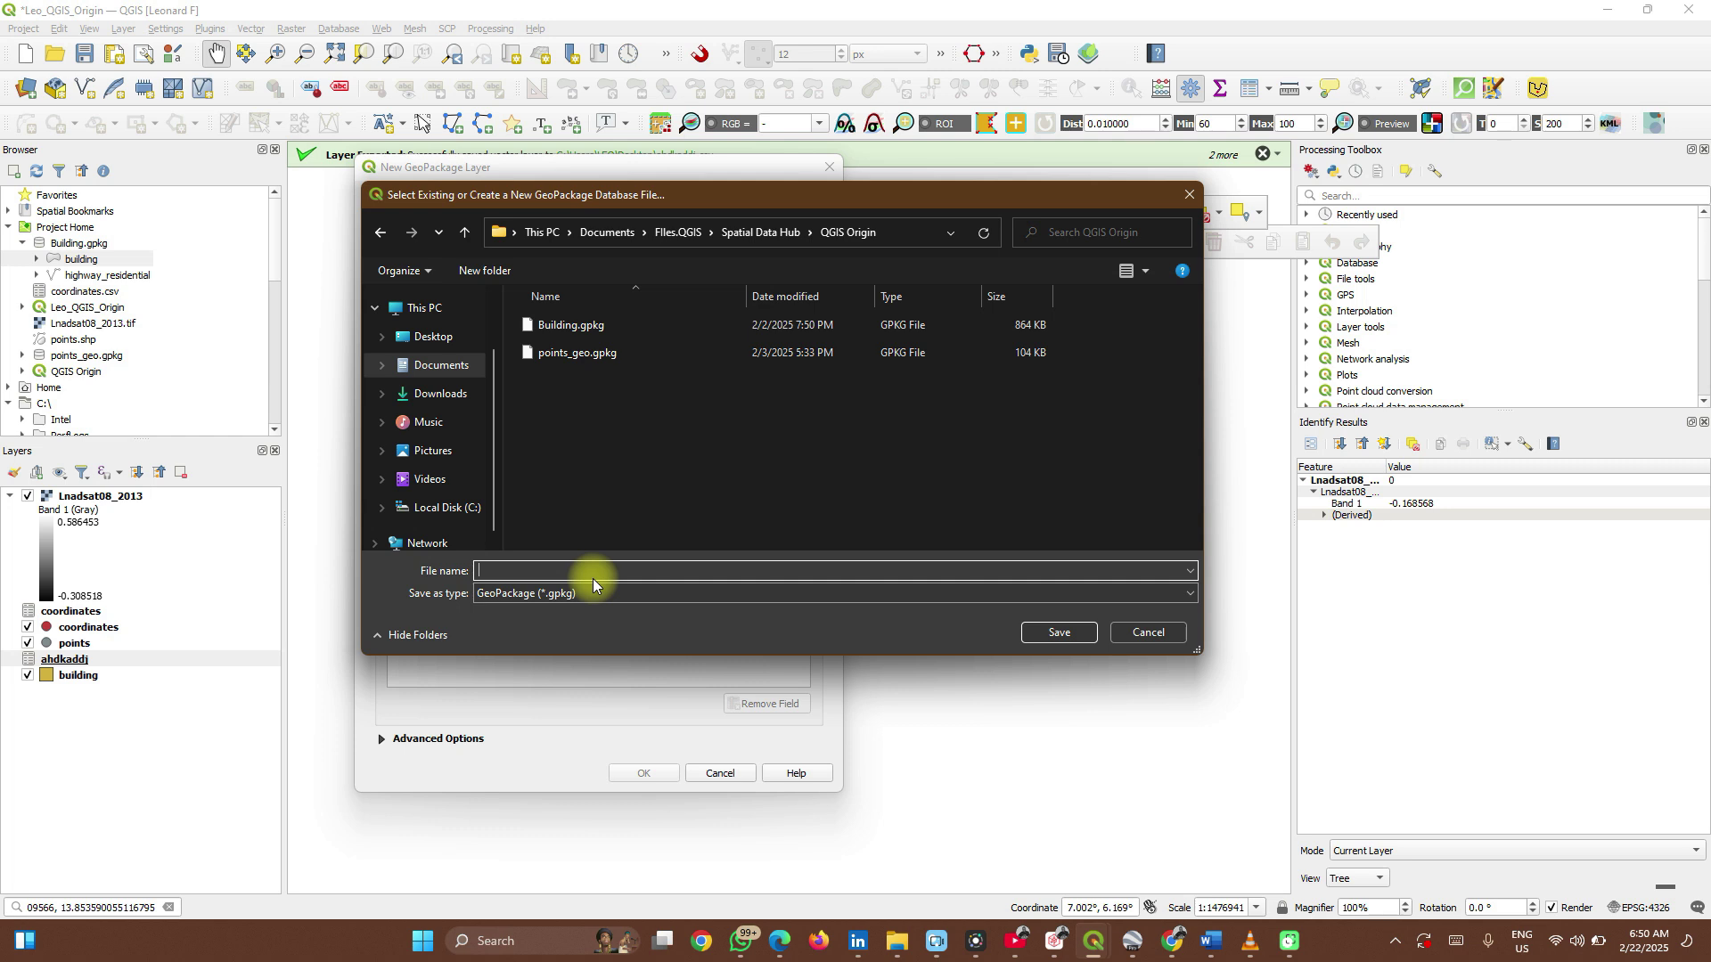
pyautogui.write('hou')
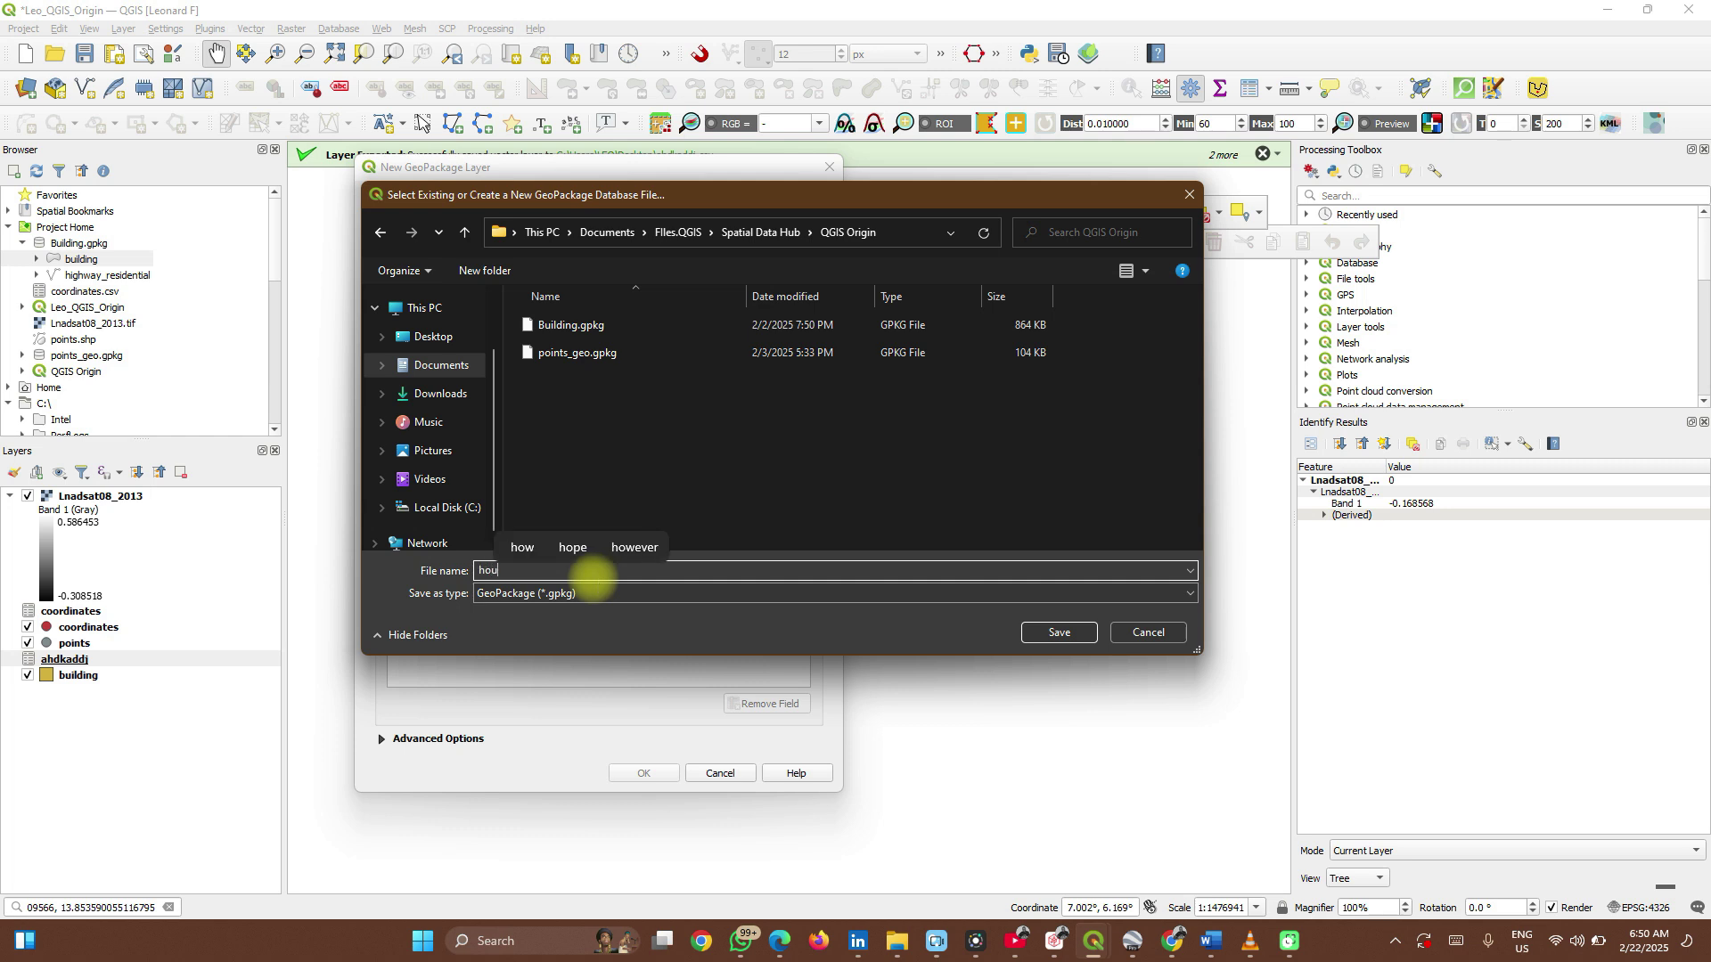
pyautogui.write('se')
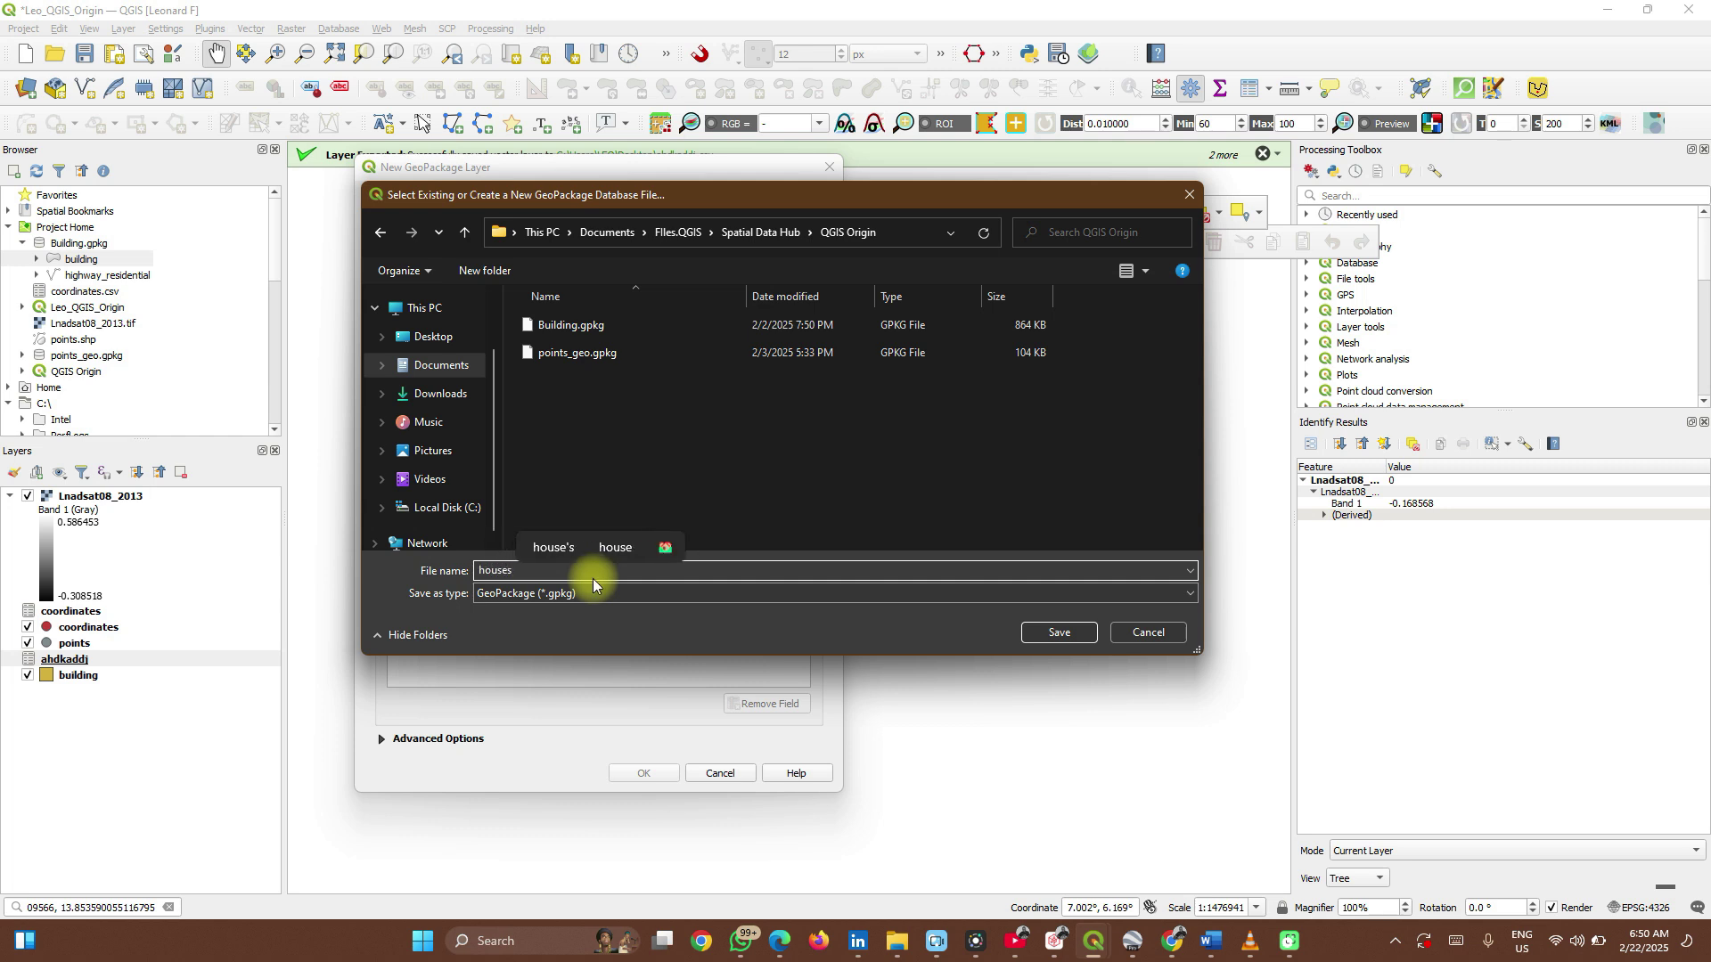
pyautogui.click(1080, 634)
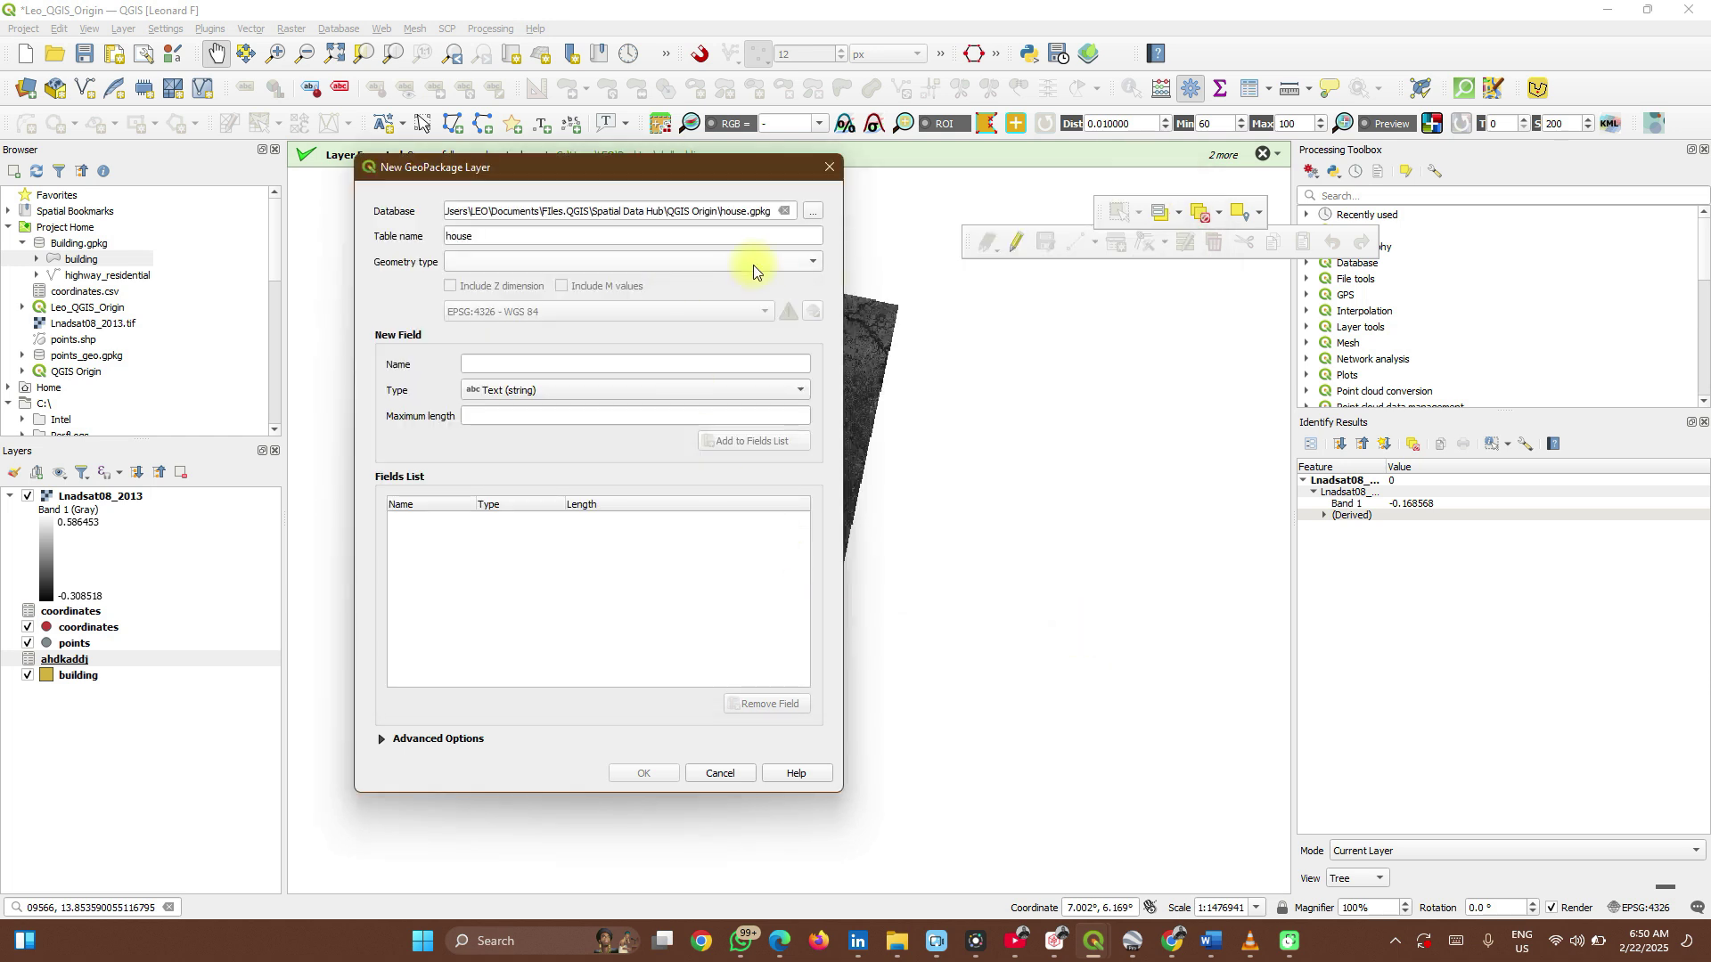
pyautogui.click(762, 263)
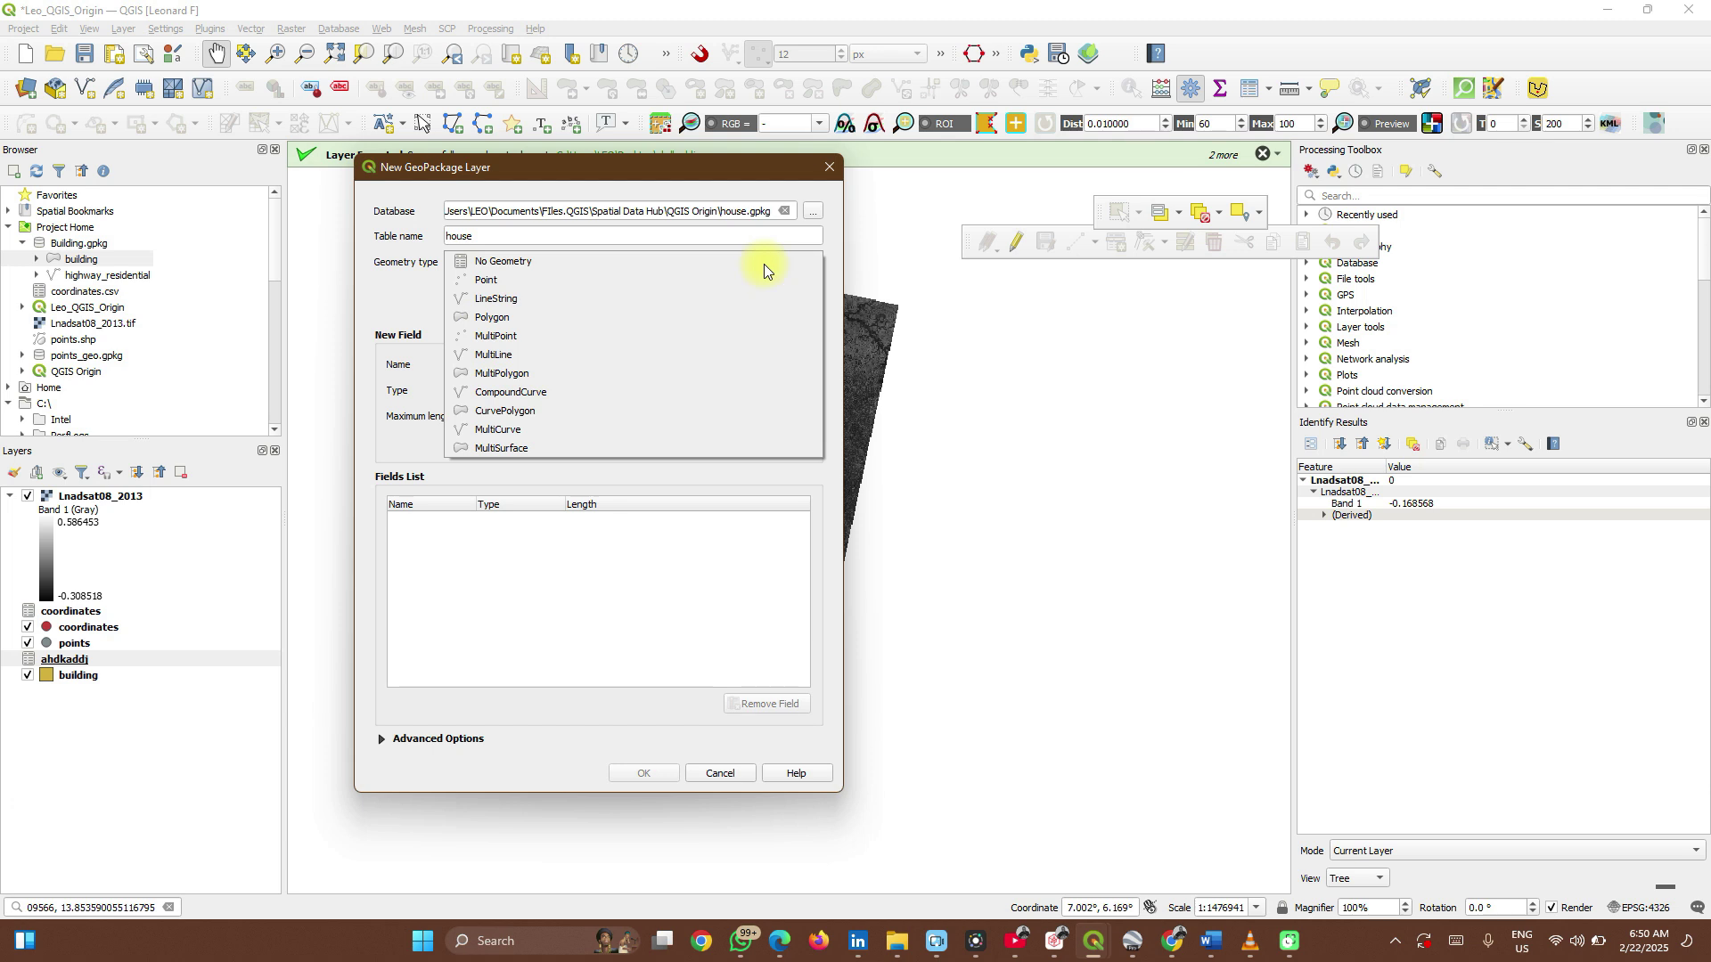
pyautogui.click(531, 317)
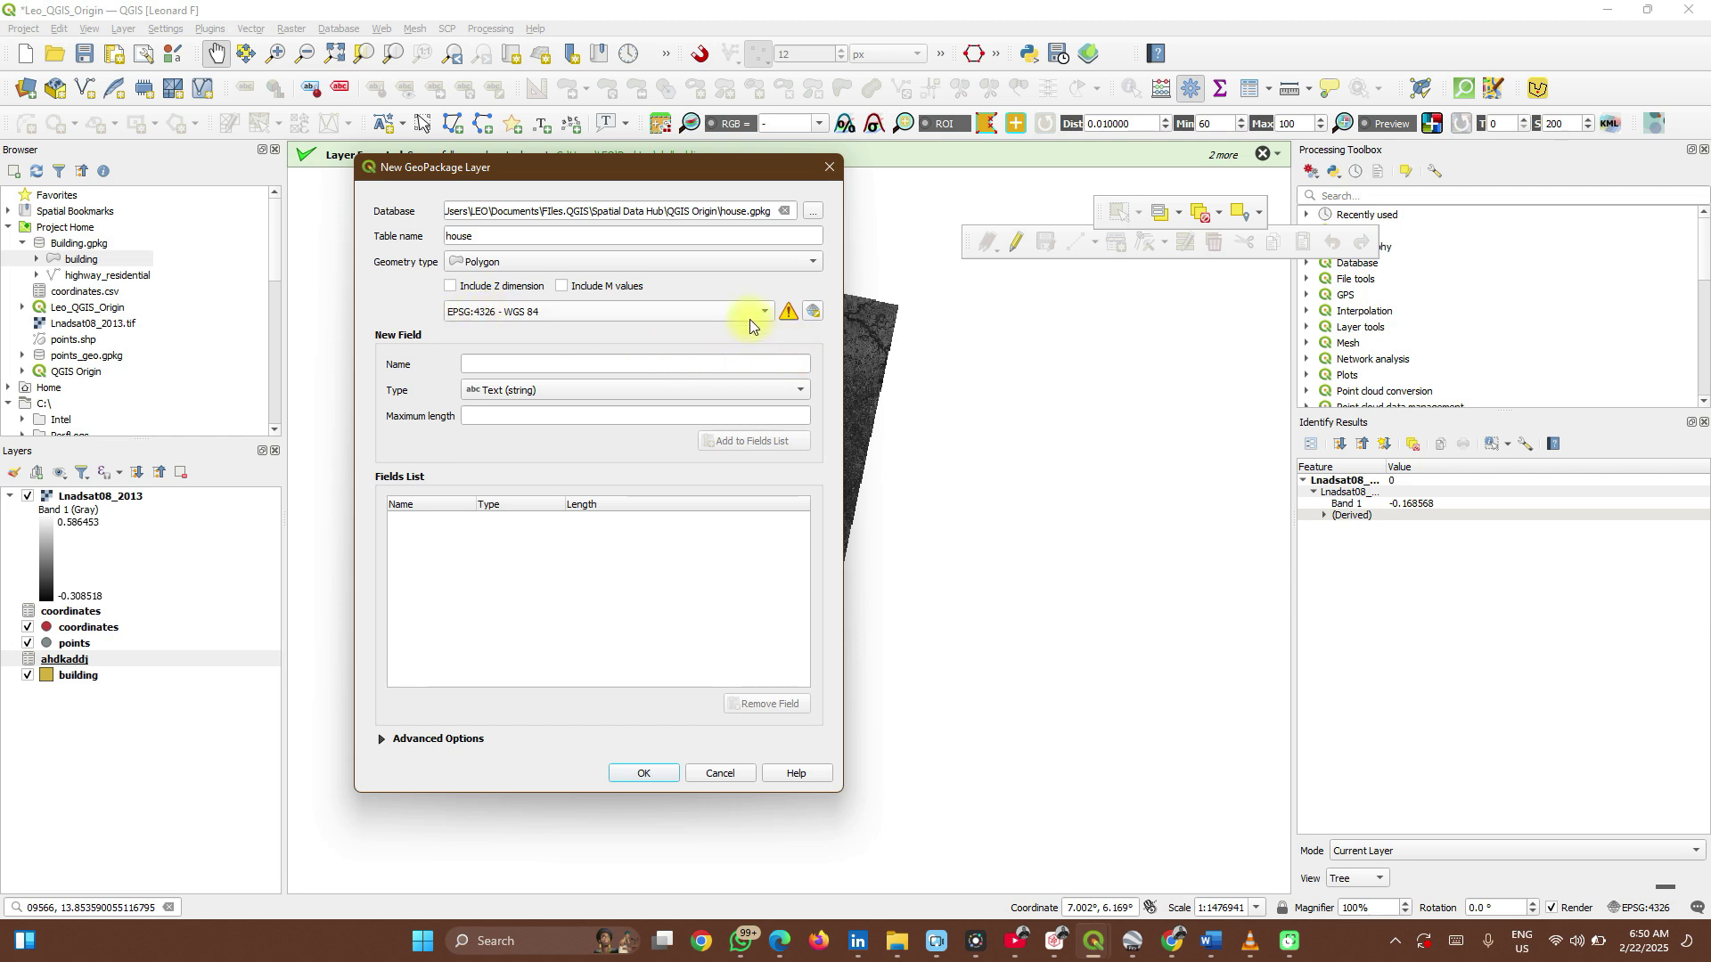
# - Add two Text (string) fields, name and address, to the house layer's fields list
pyautogui.click(510, 360)
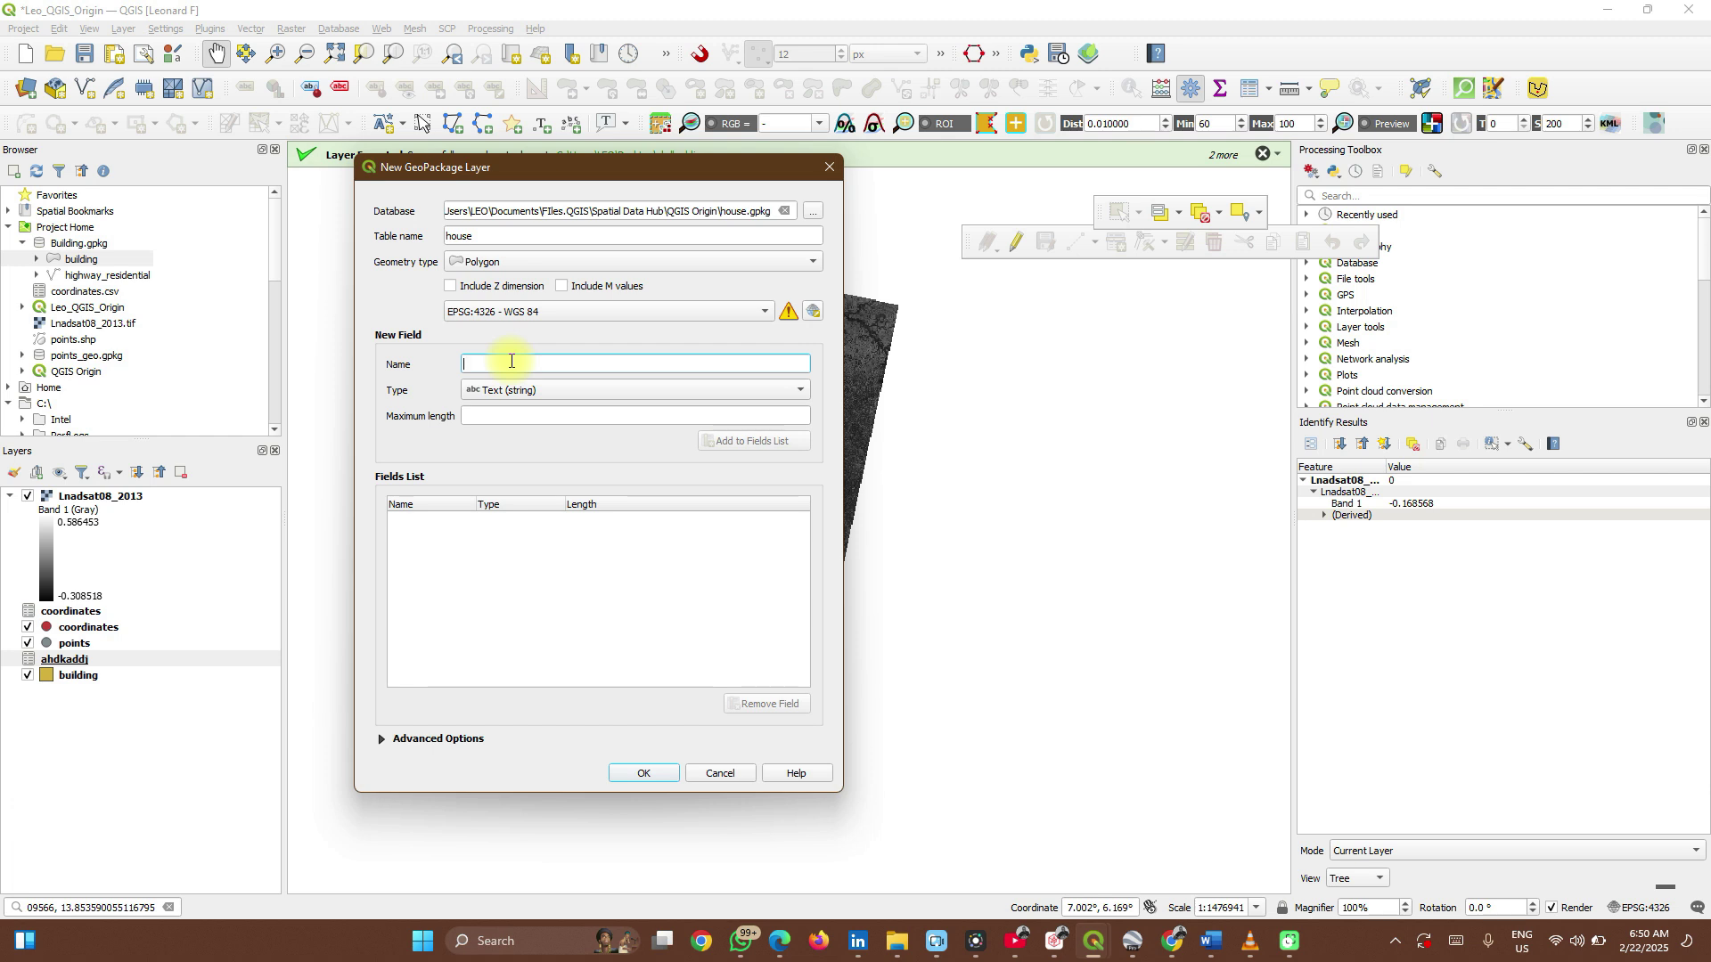
pyautogui.write('name')
pyautogui.click(542, 394)
pyautogui.click(541, 394)
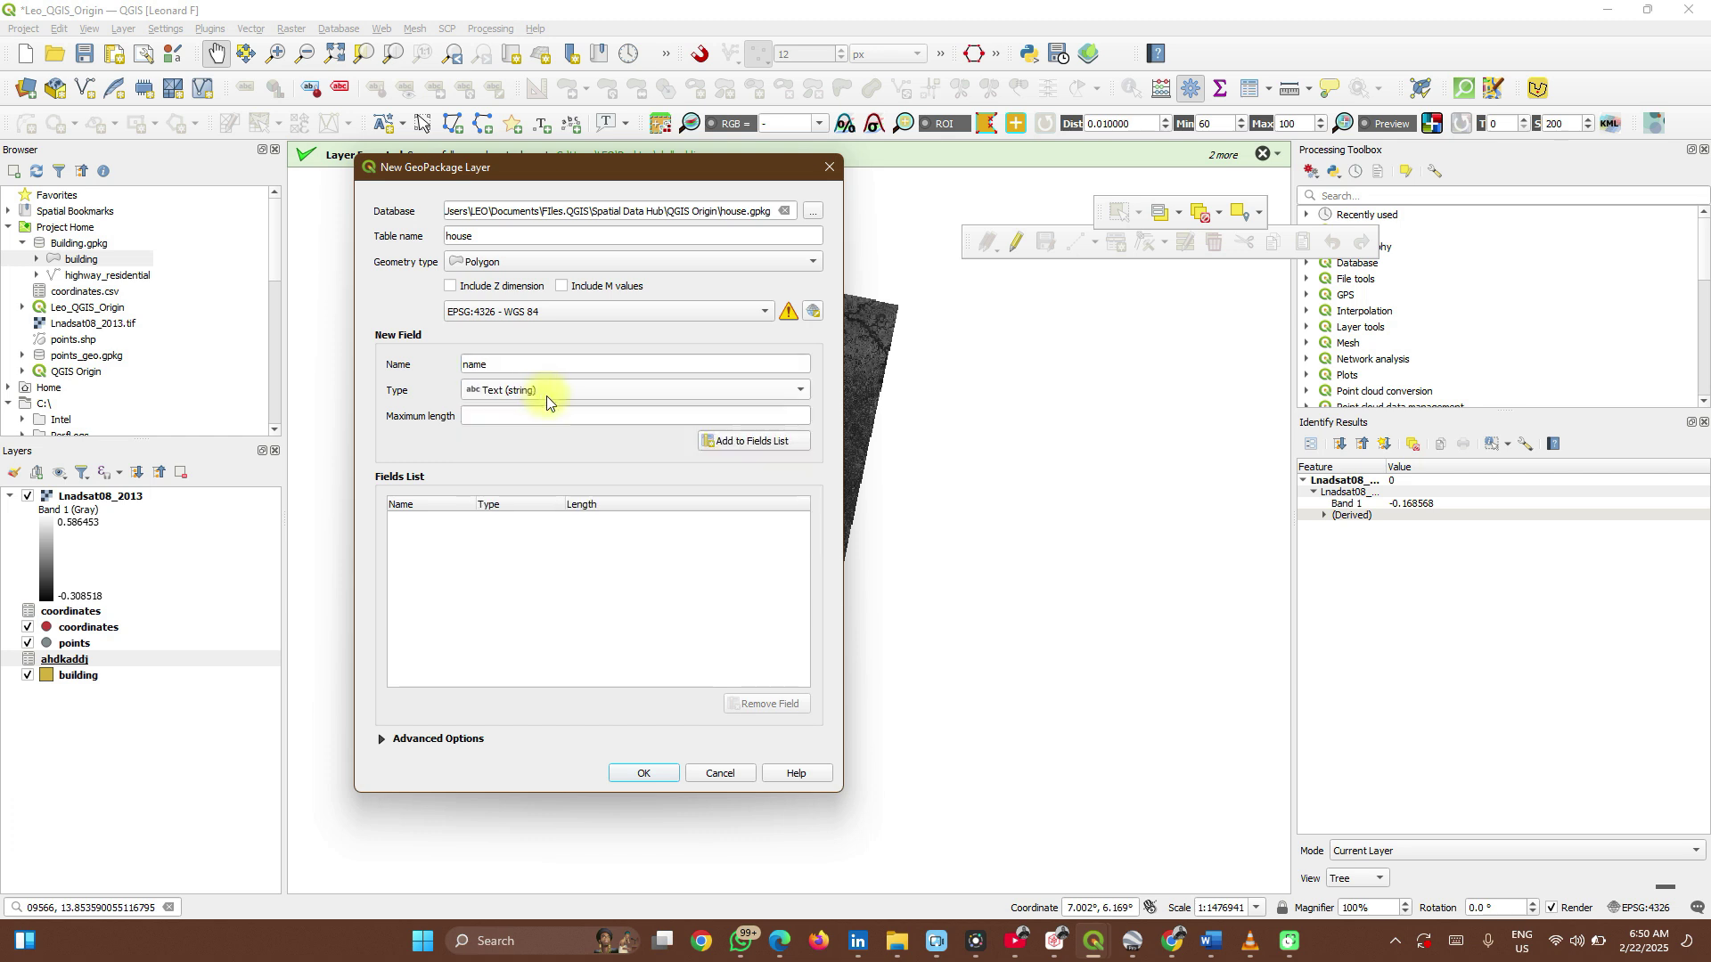
pyautogui.click(750, 441)
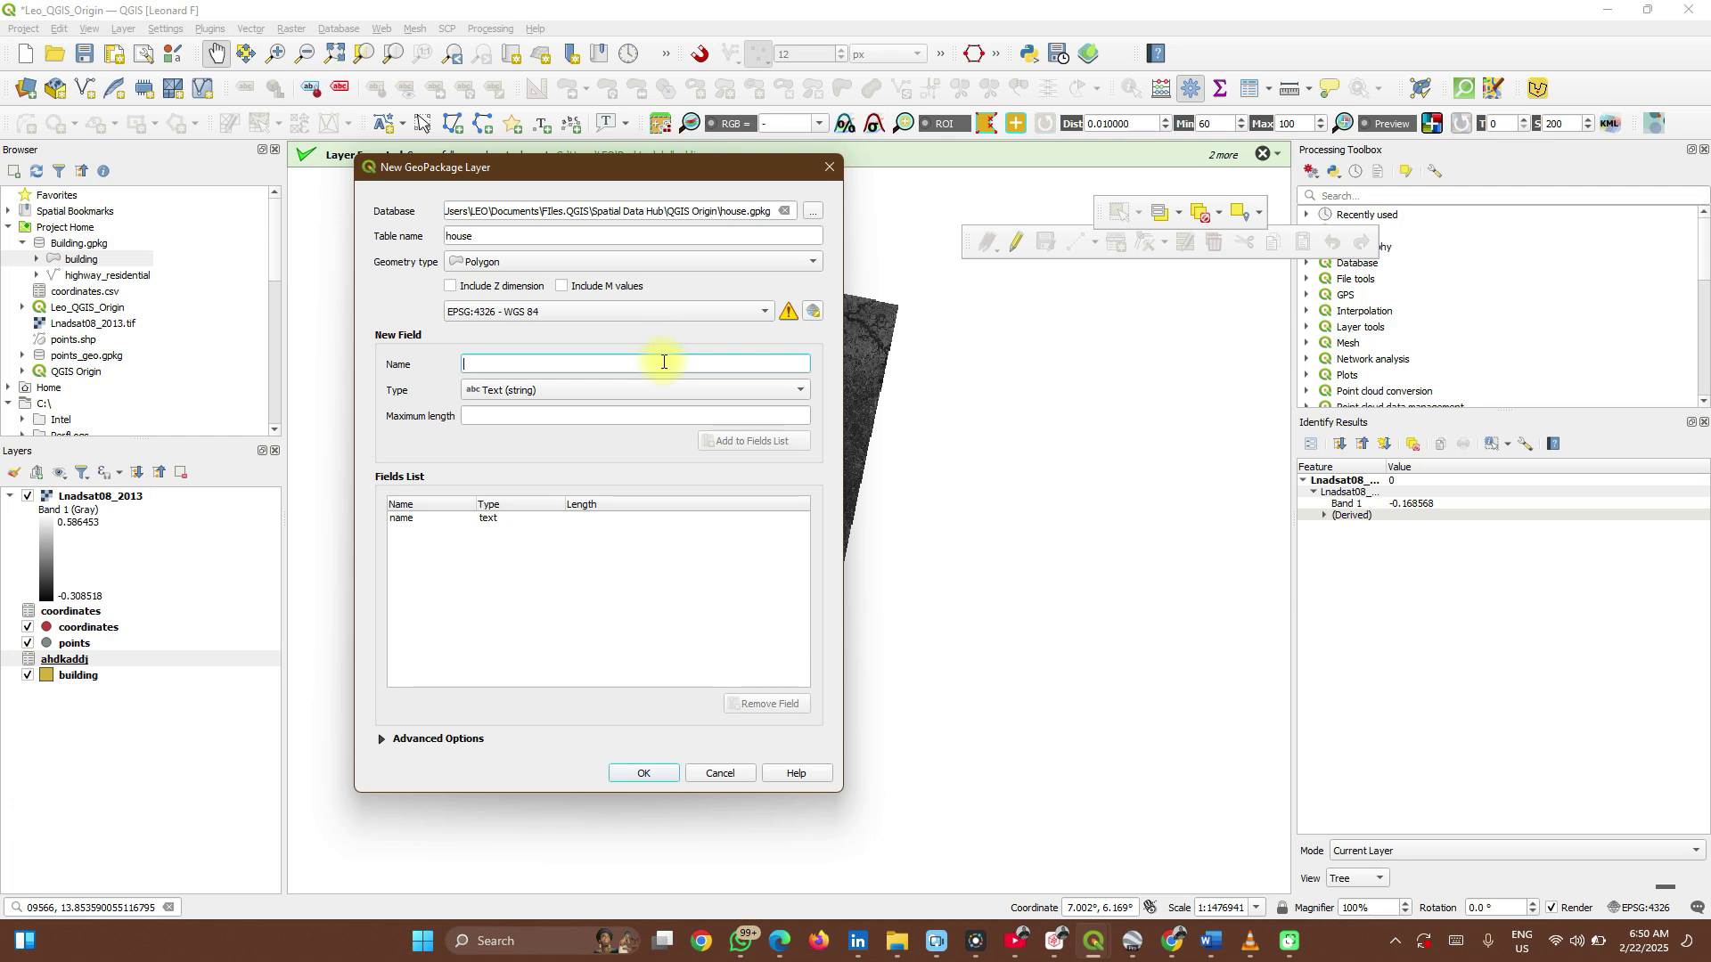
pyautogui.write('address')
pyautogui.click(729, 444)
# - Add a Decimal (double) field named area and create the house layer
pyautogui.click(482, 369)
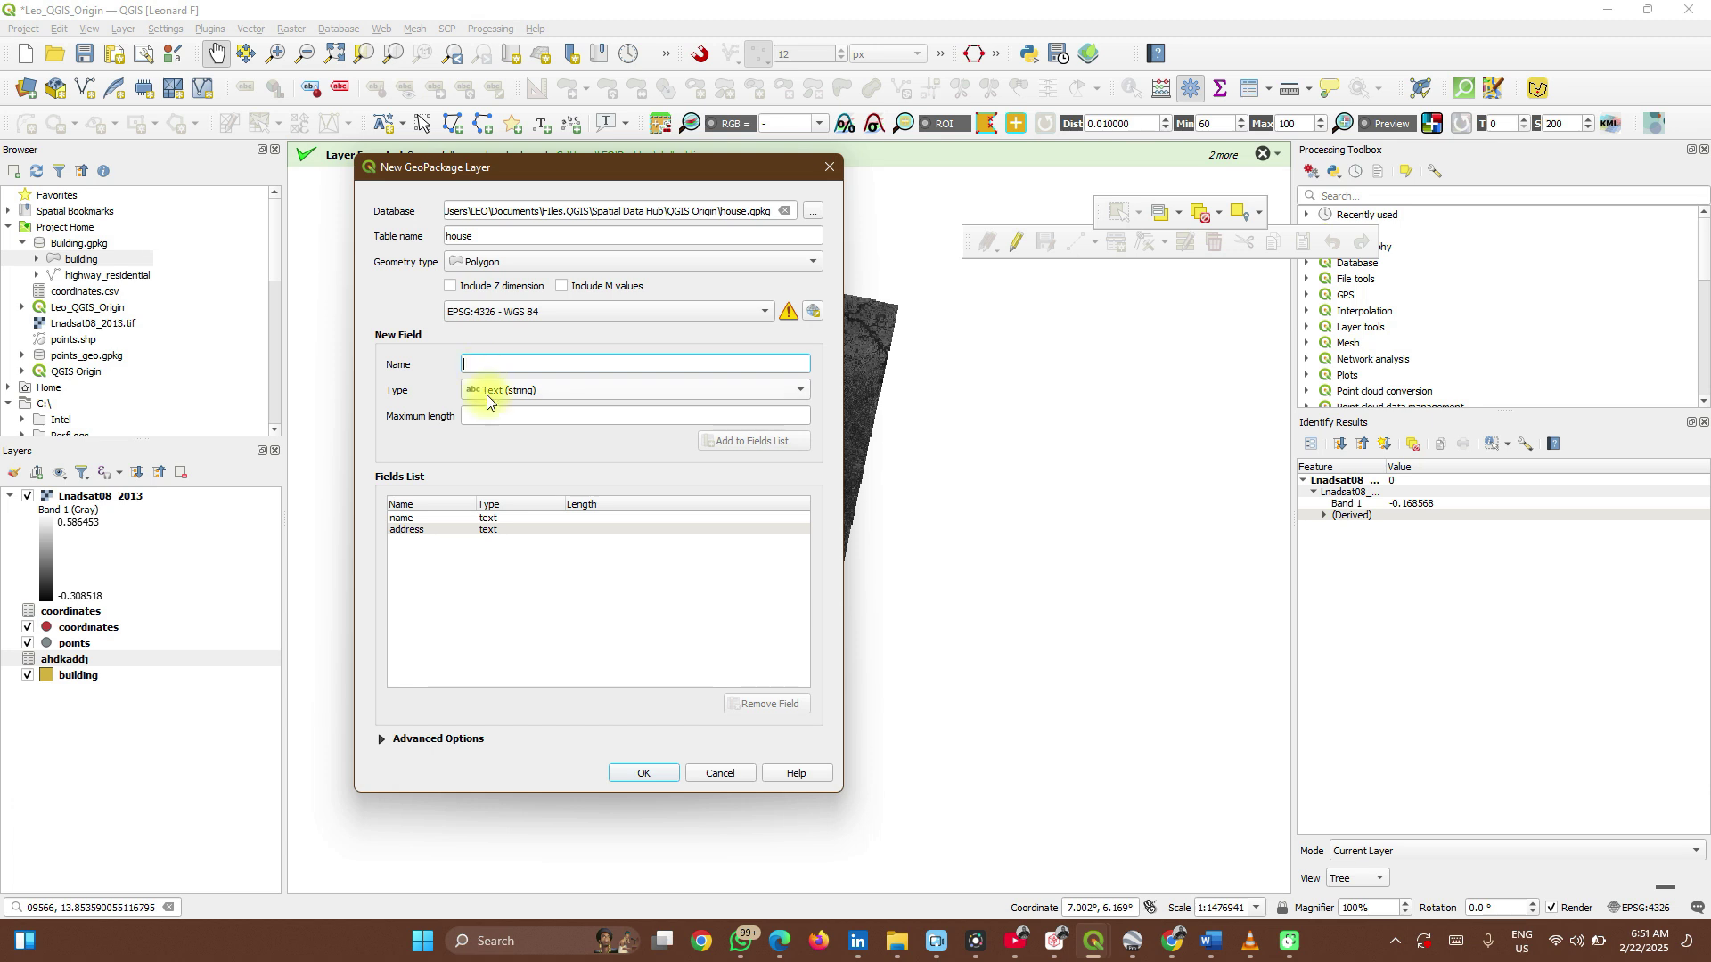
pyautogui.click(489, 394)
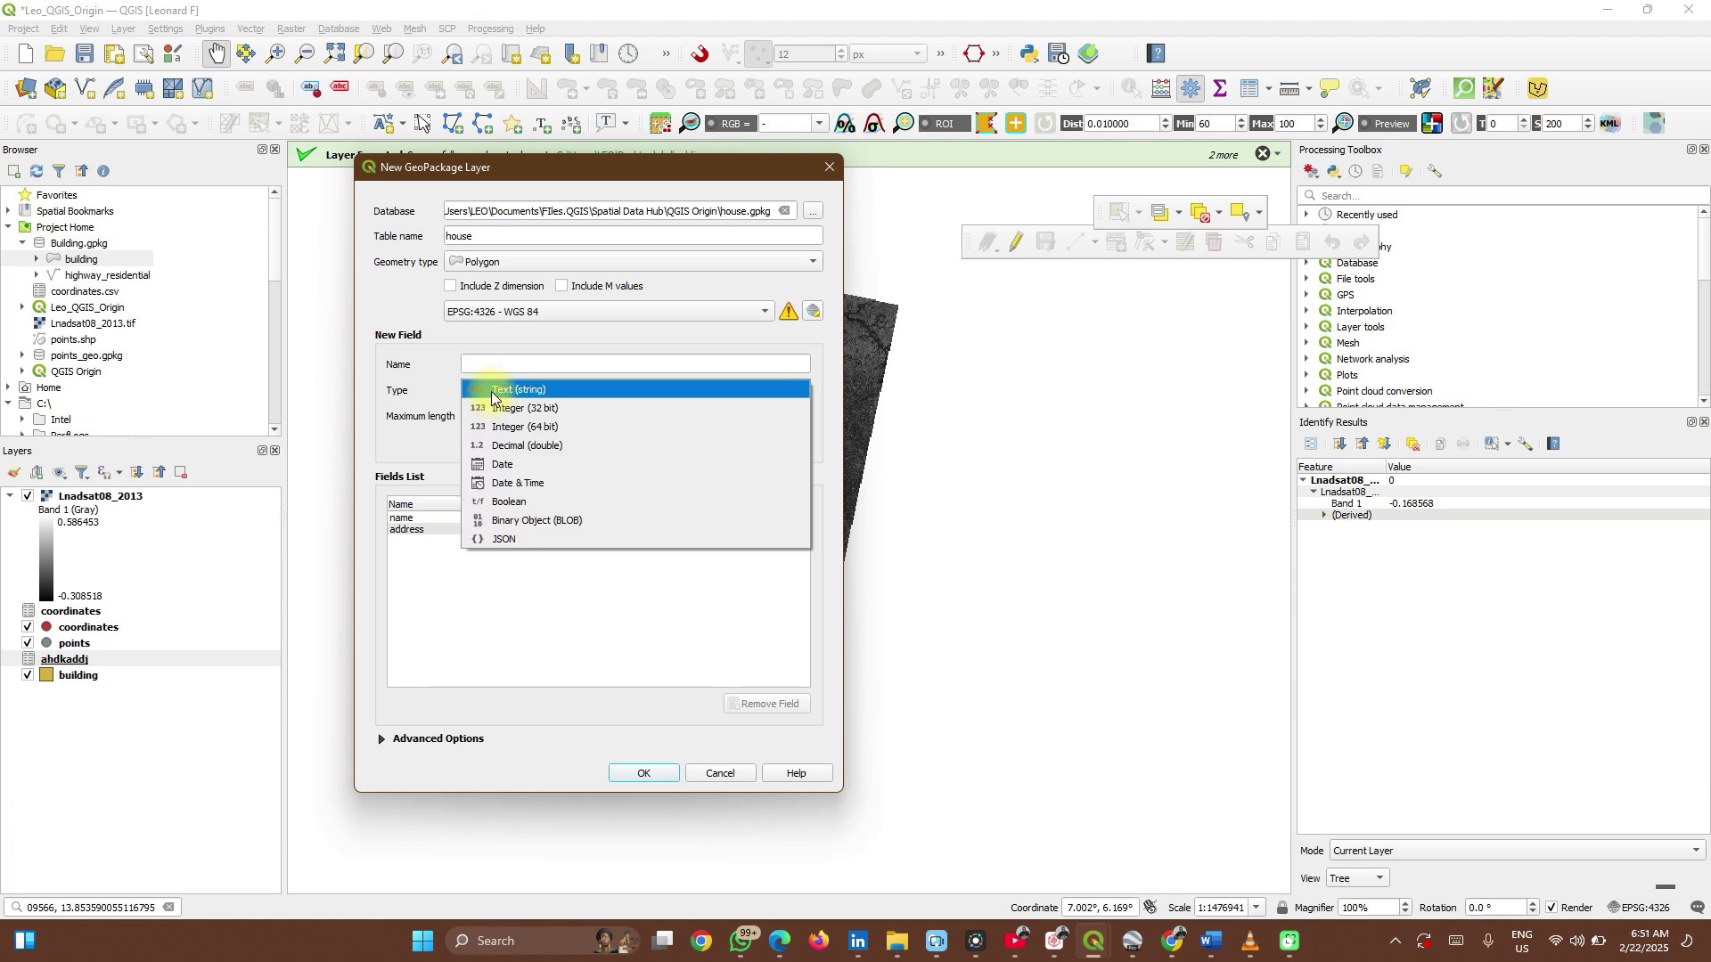
pyautogui.click(520, 446)
pyautogui.click(560, 358)
pyautogui.write('area')
pyautogui.click(724, 441)
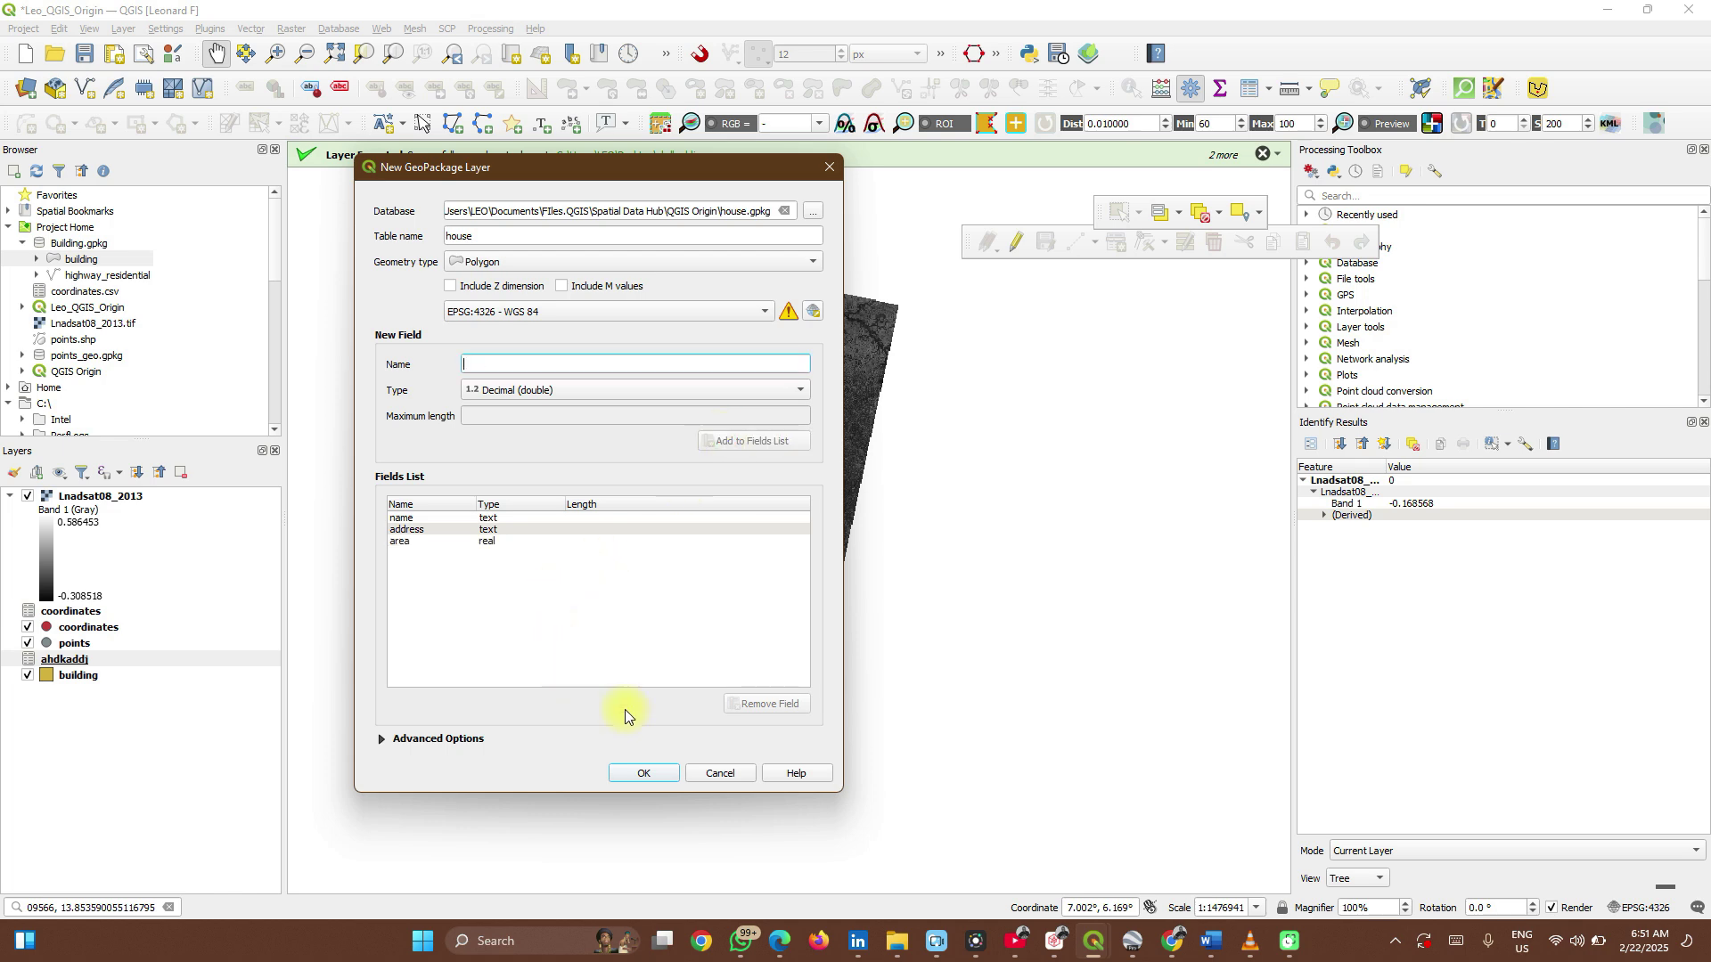
pyautogui.click(634, 773)
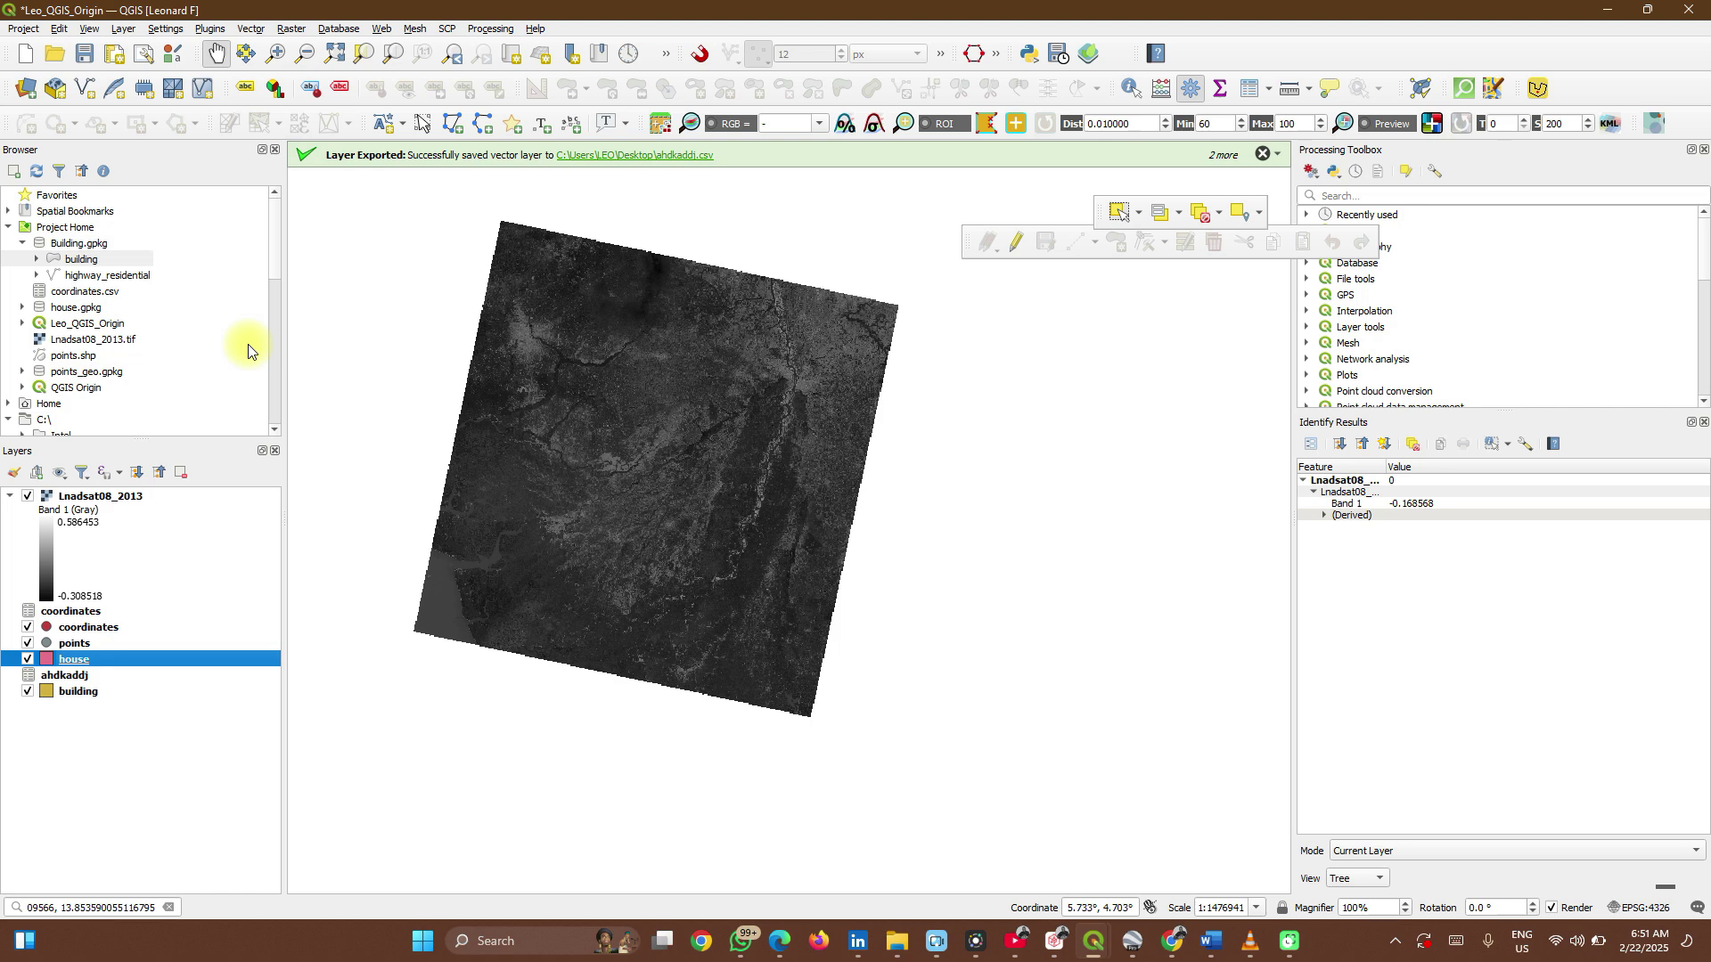
# - Start another new GeoPackage layer and select the existing house.gpkg in the QGIS Origin folder as its database
pyautogui.click(46, 93)
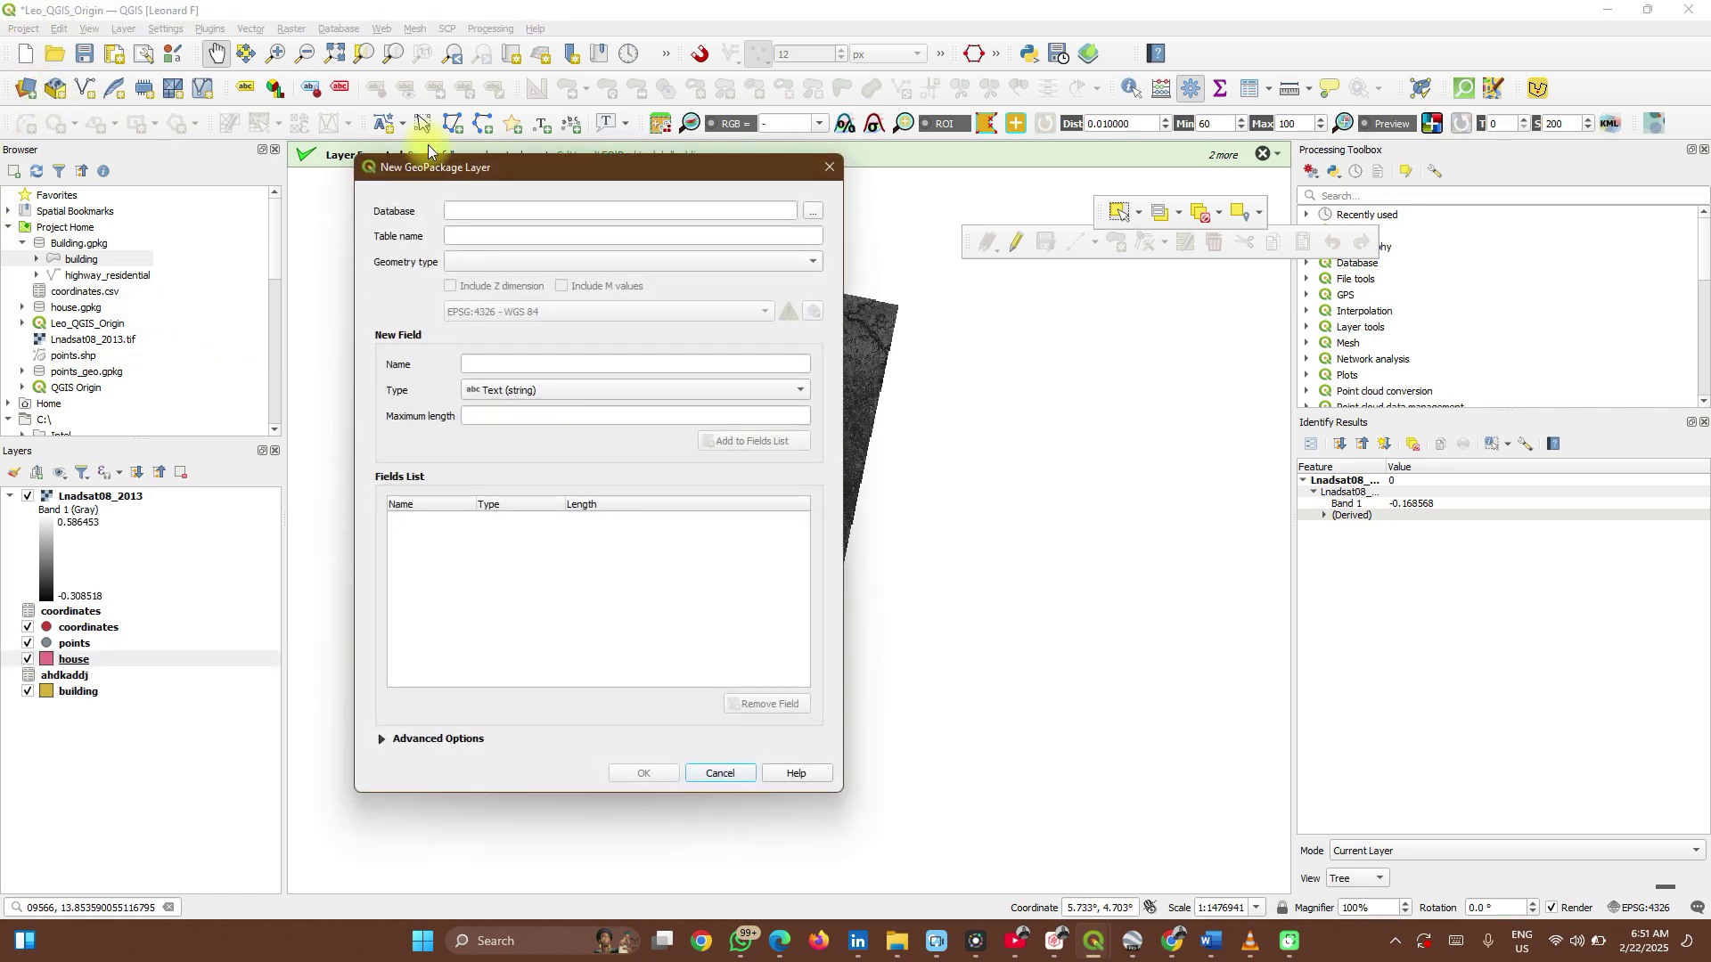
pyautogui.click(814, 210)
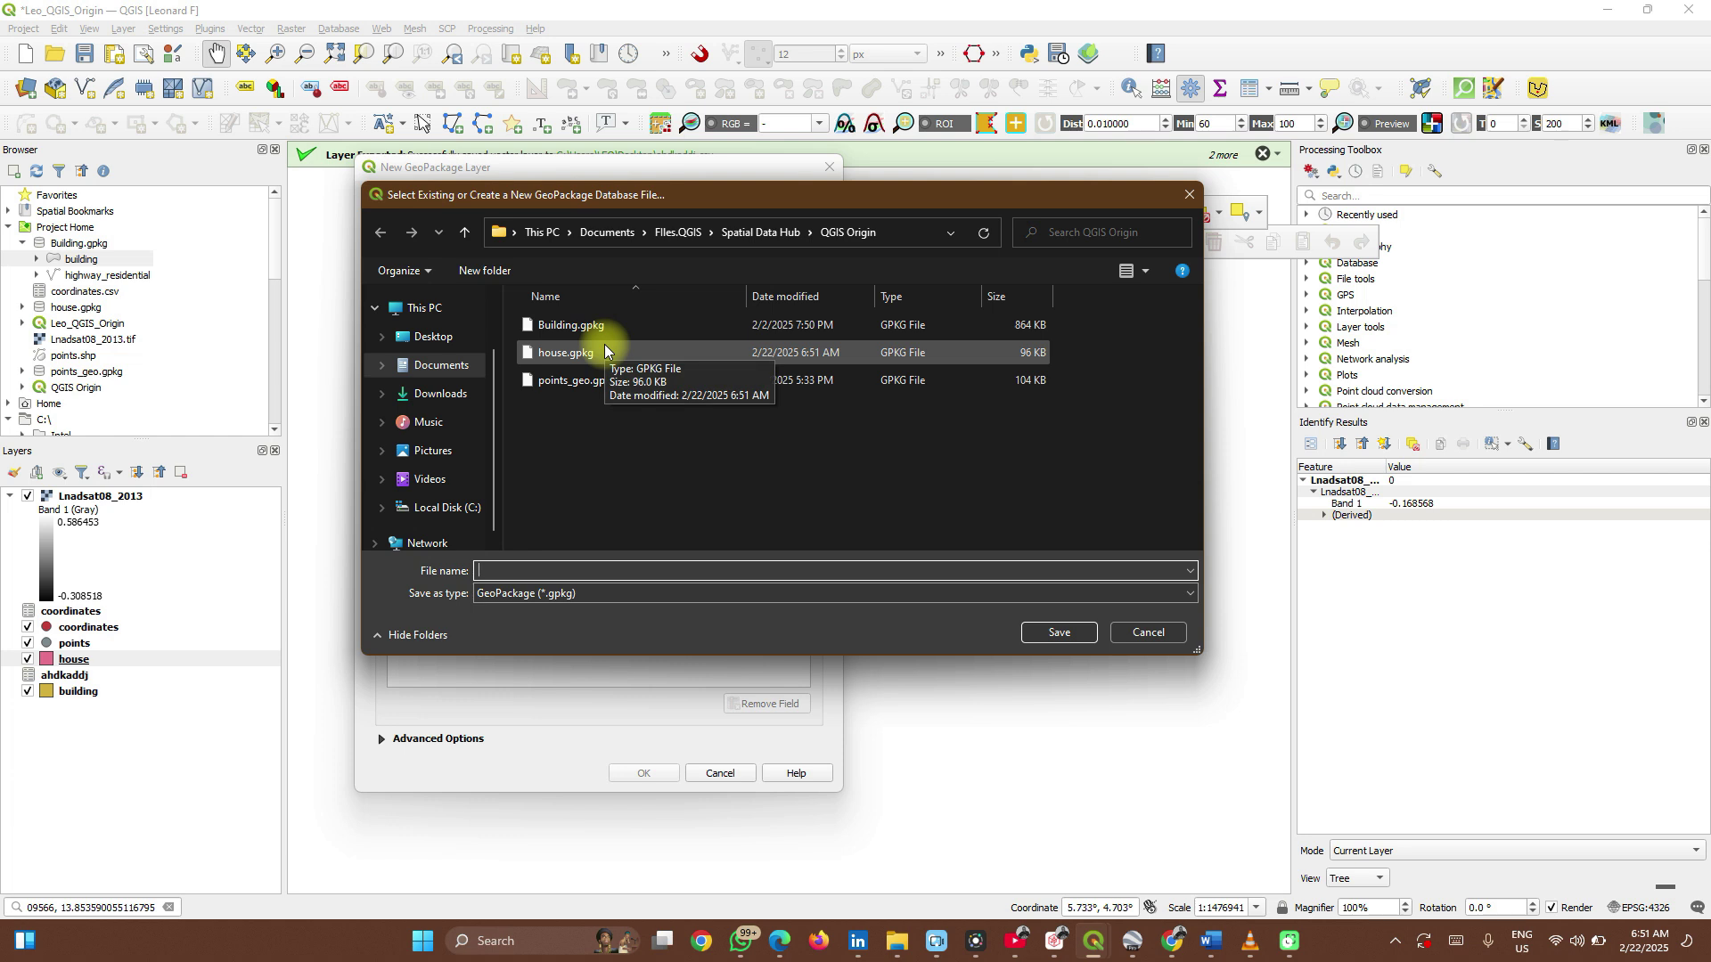
pyautogui.click(604, 346)
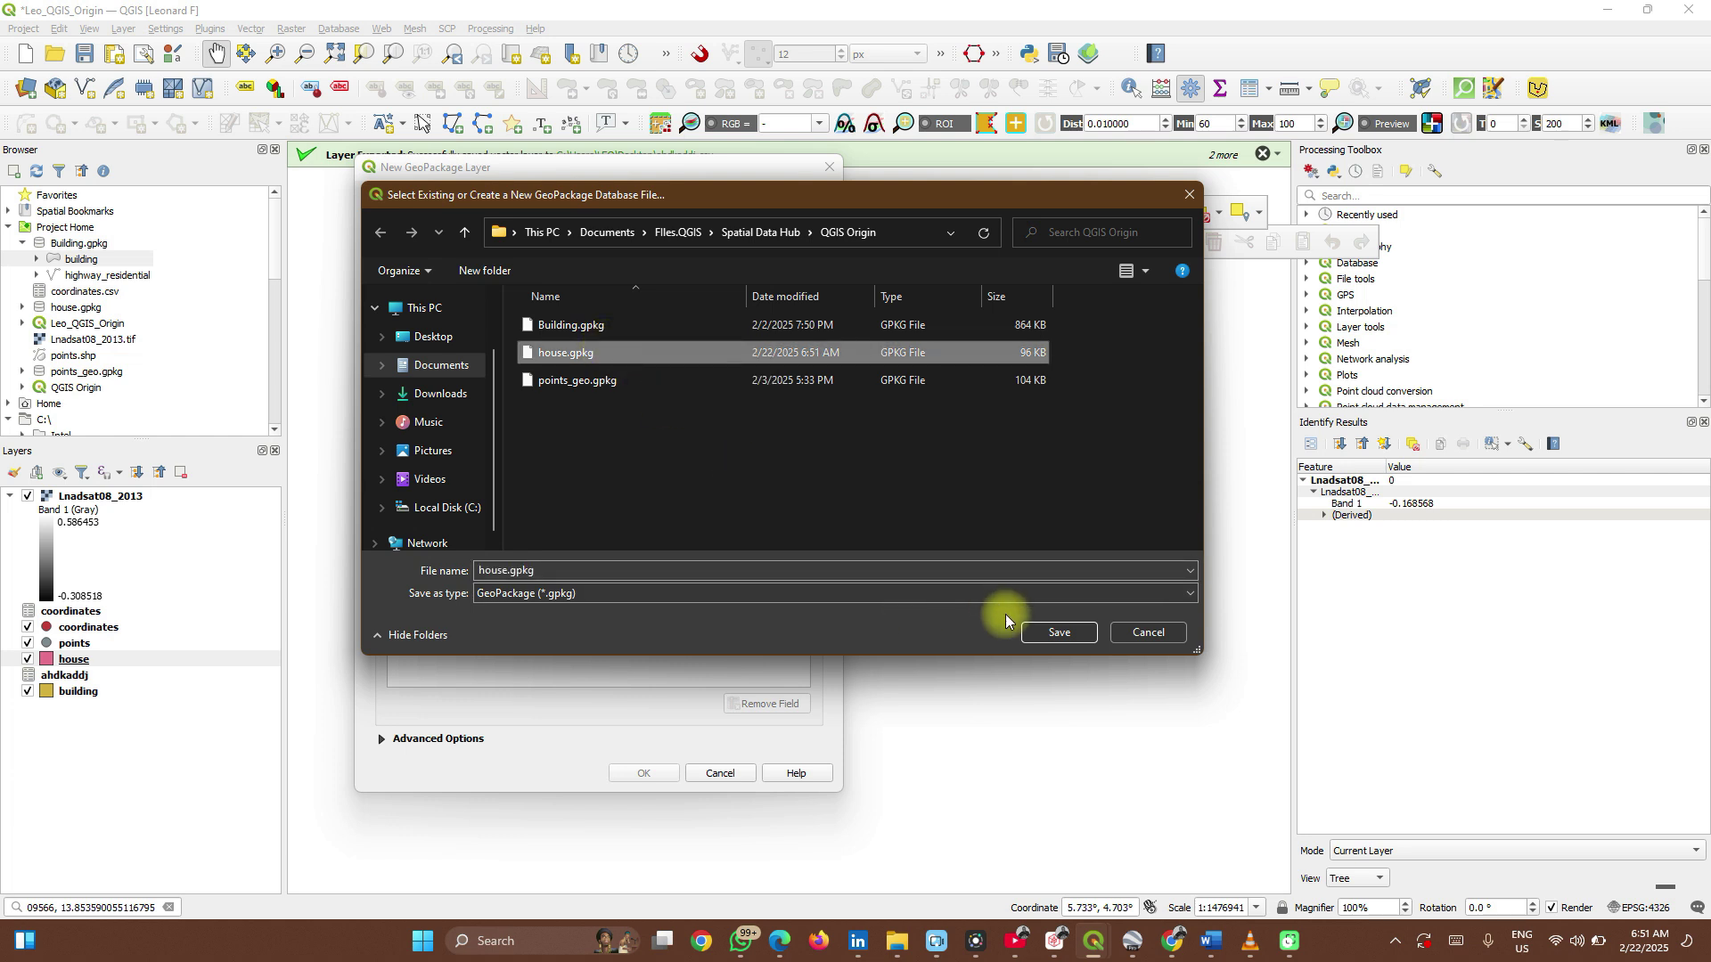
pyautogui.click(1034, 632)
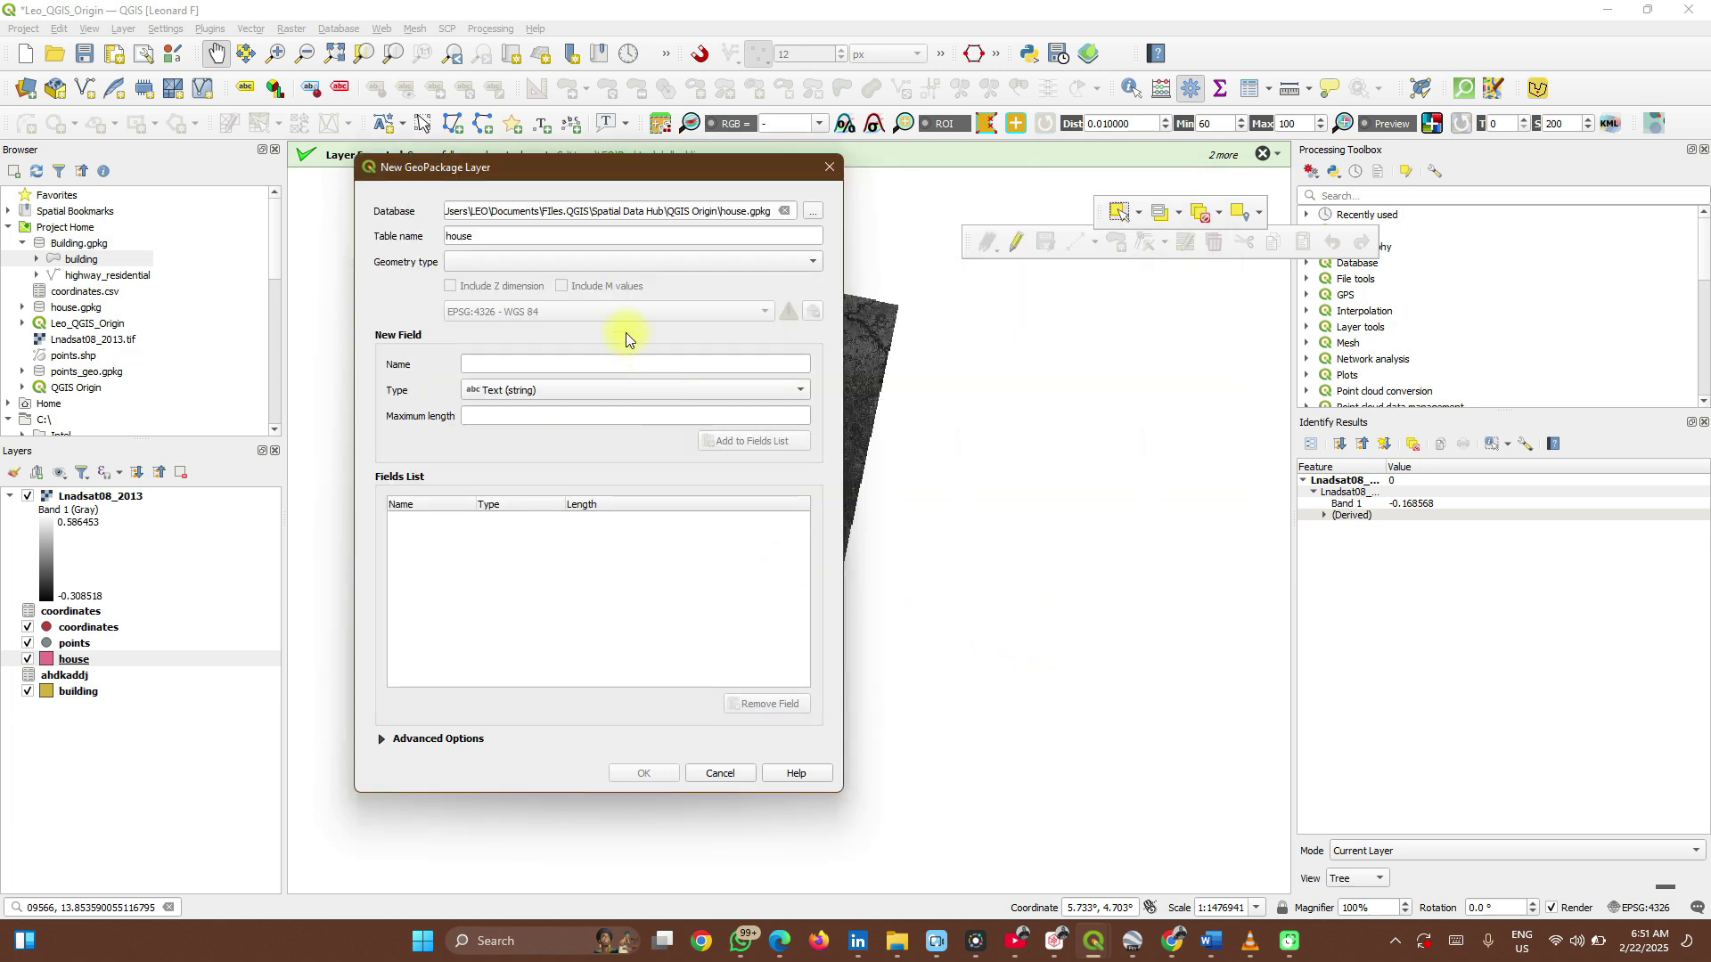
# - Change the new layer's table name to roads and set its geometry type to LineString
pyautogui.click(560, 236)
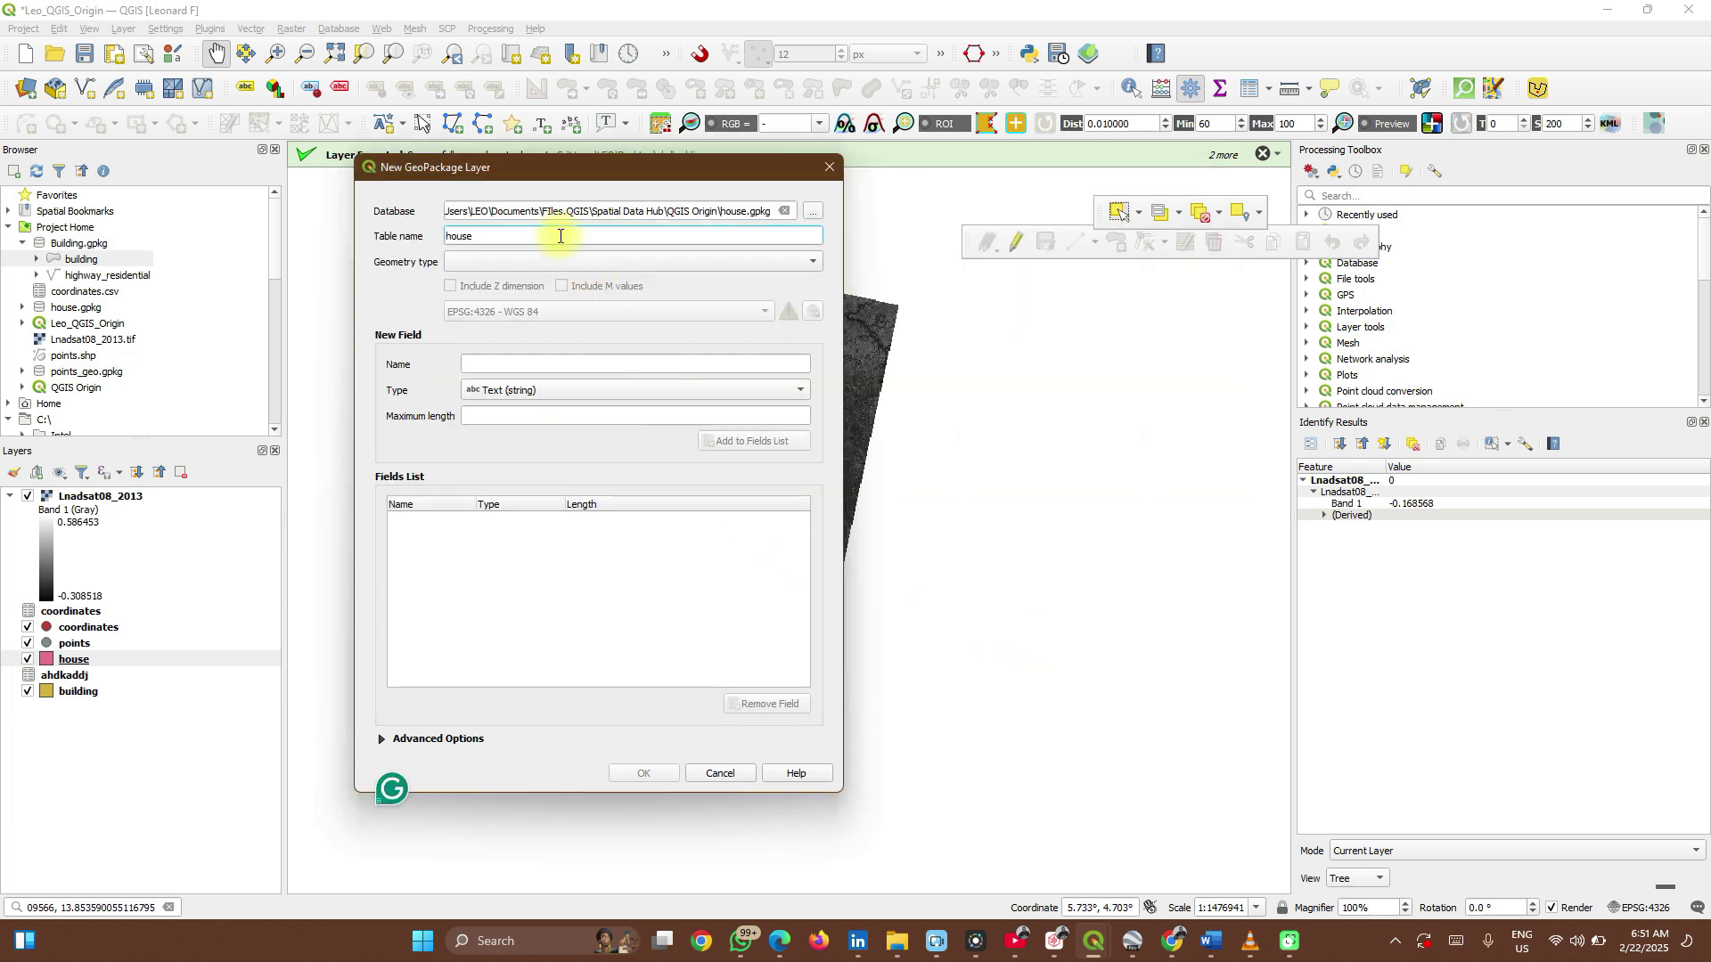
pyautogui.hotkey('ctrl', 'BackSpace')
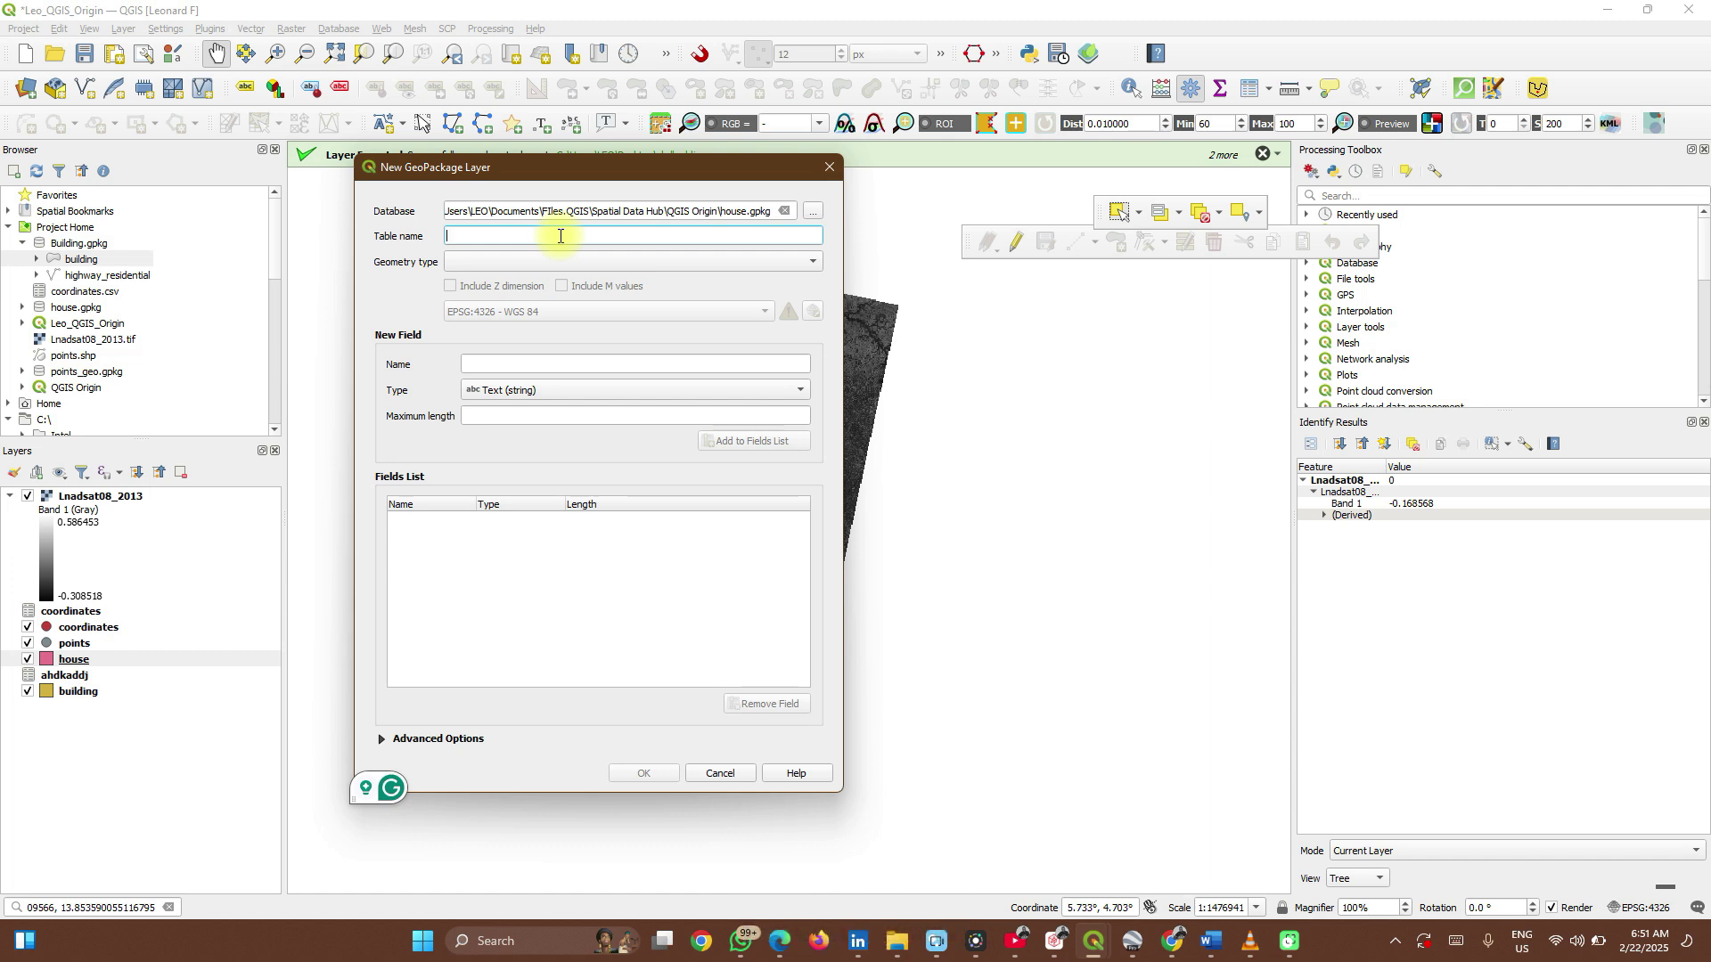
pyautogui.write('roads')
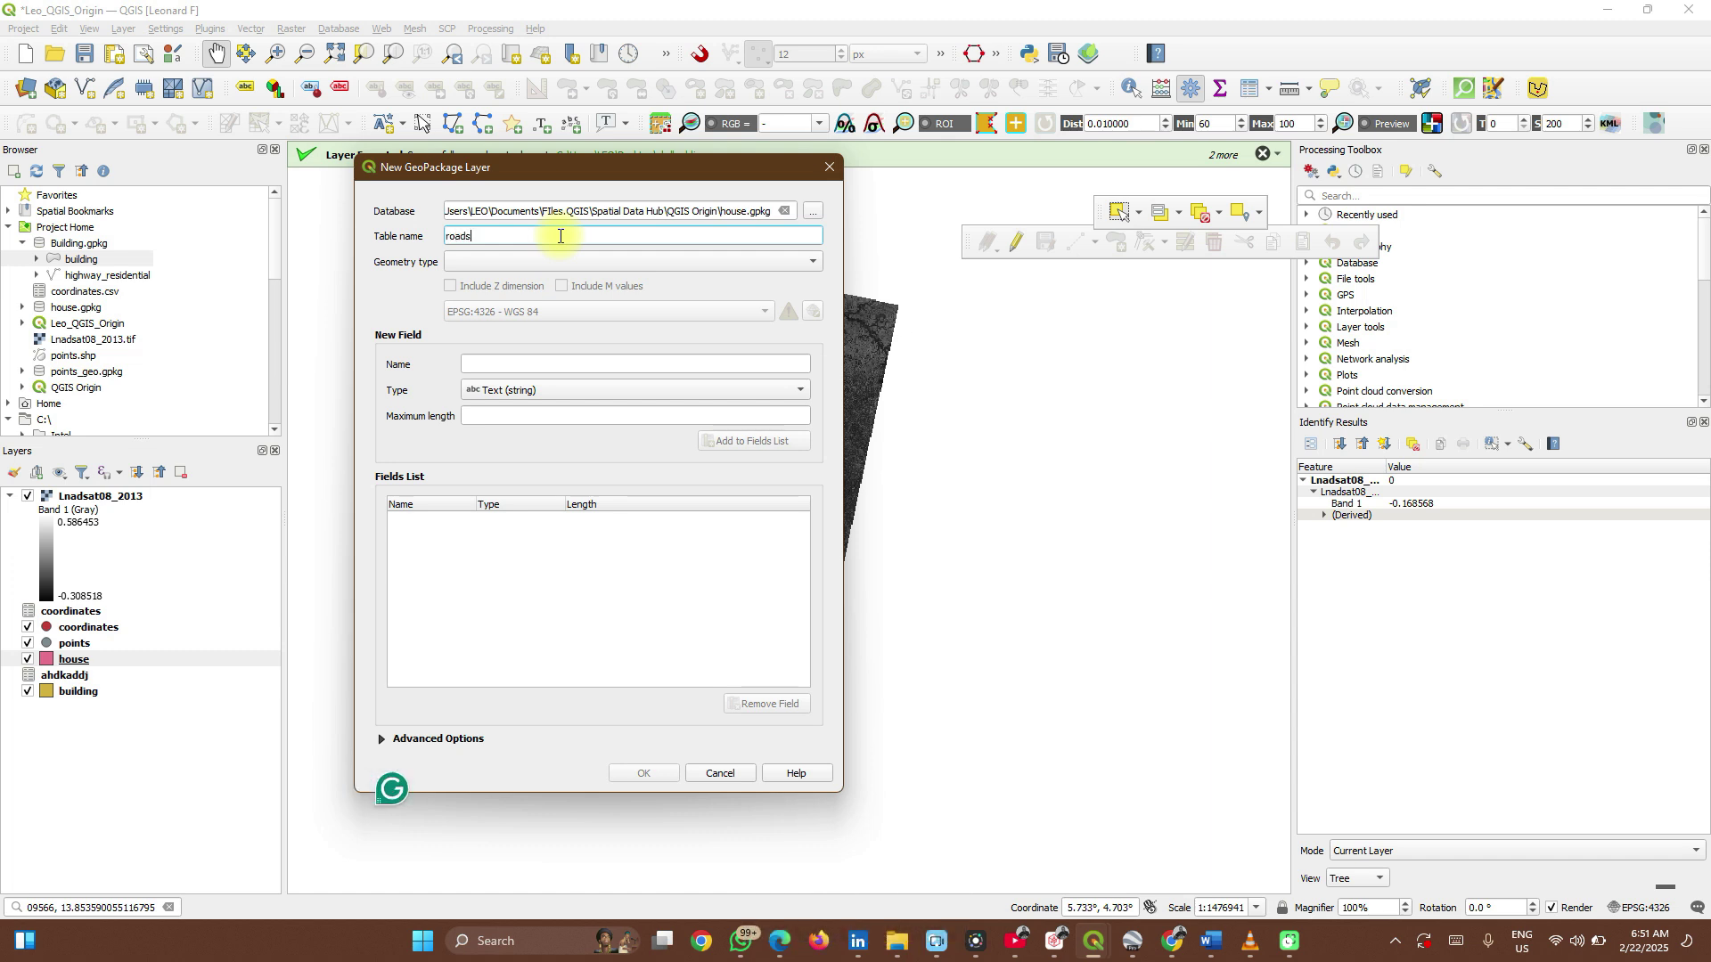
pyautogui.click(553, 266)
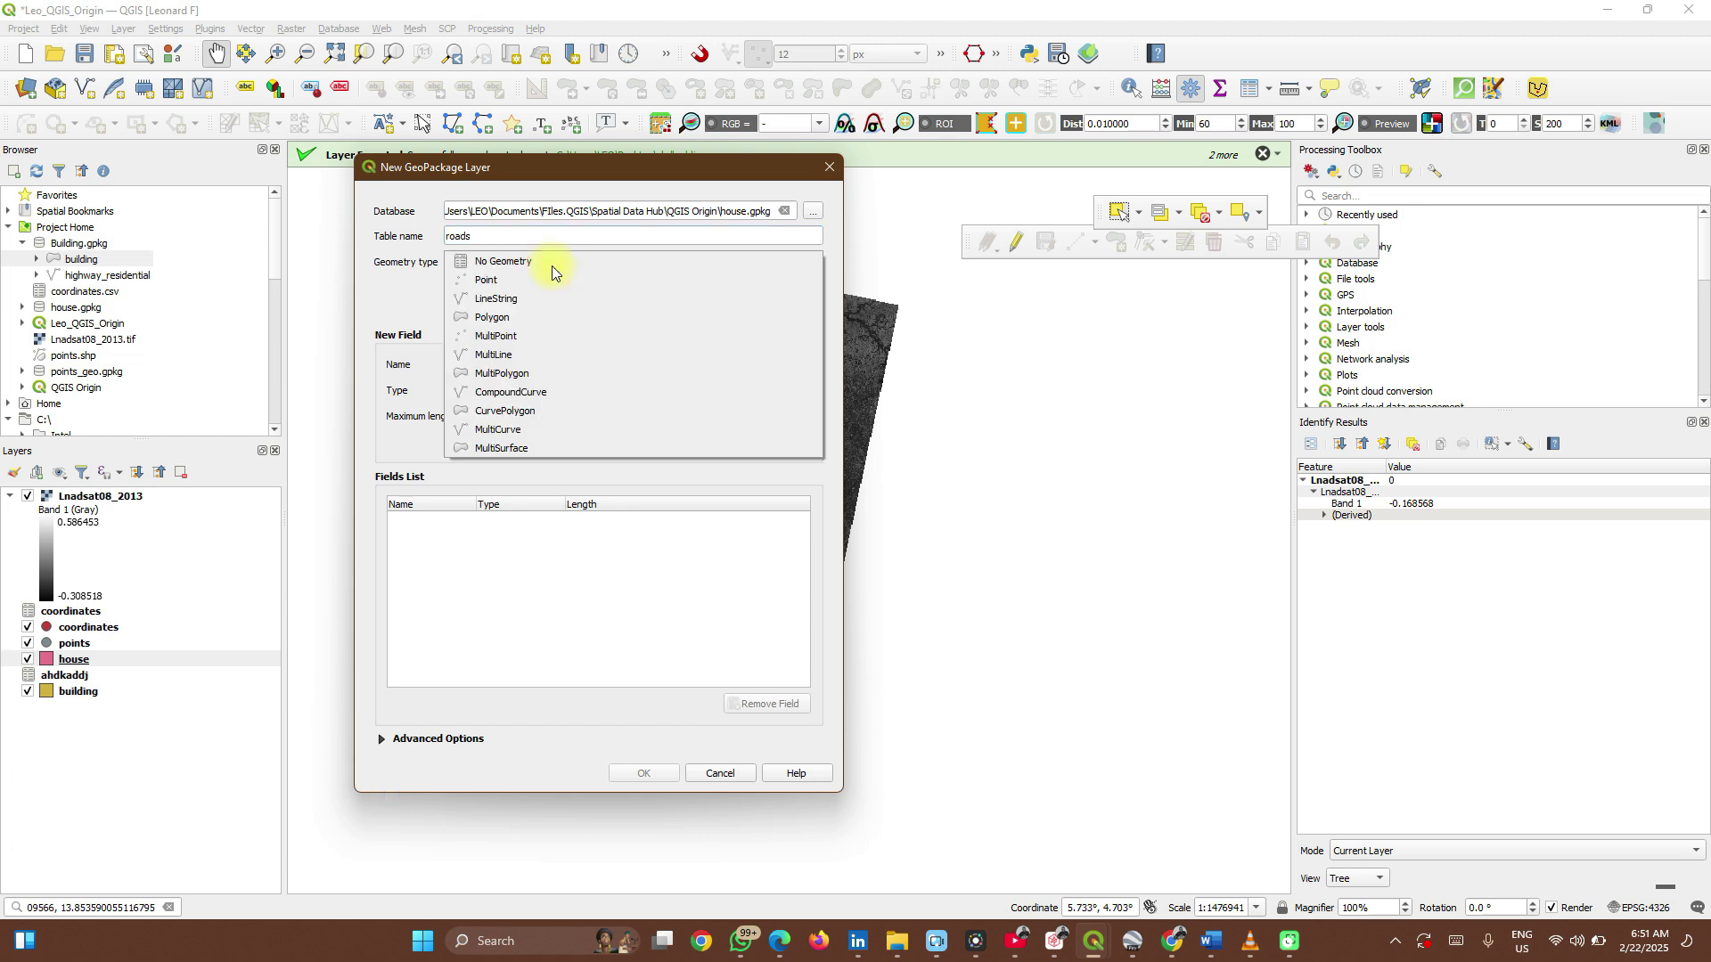
pyautogui.click(499, 290)
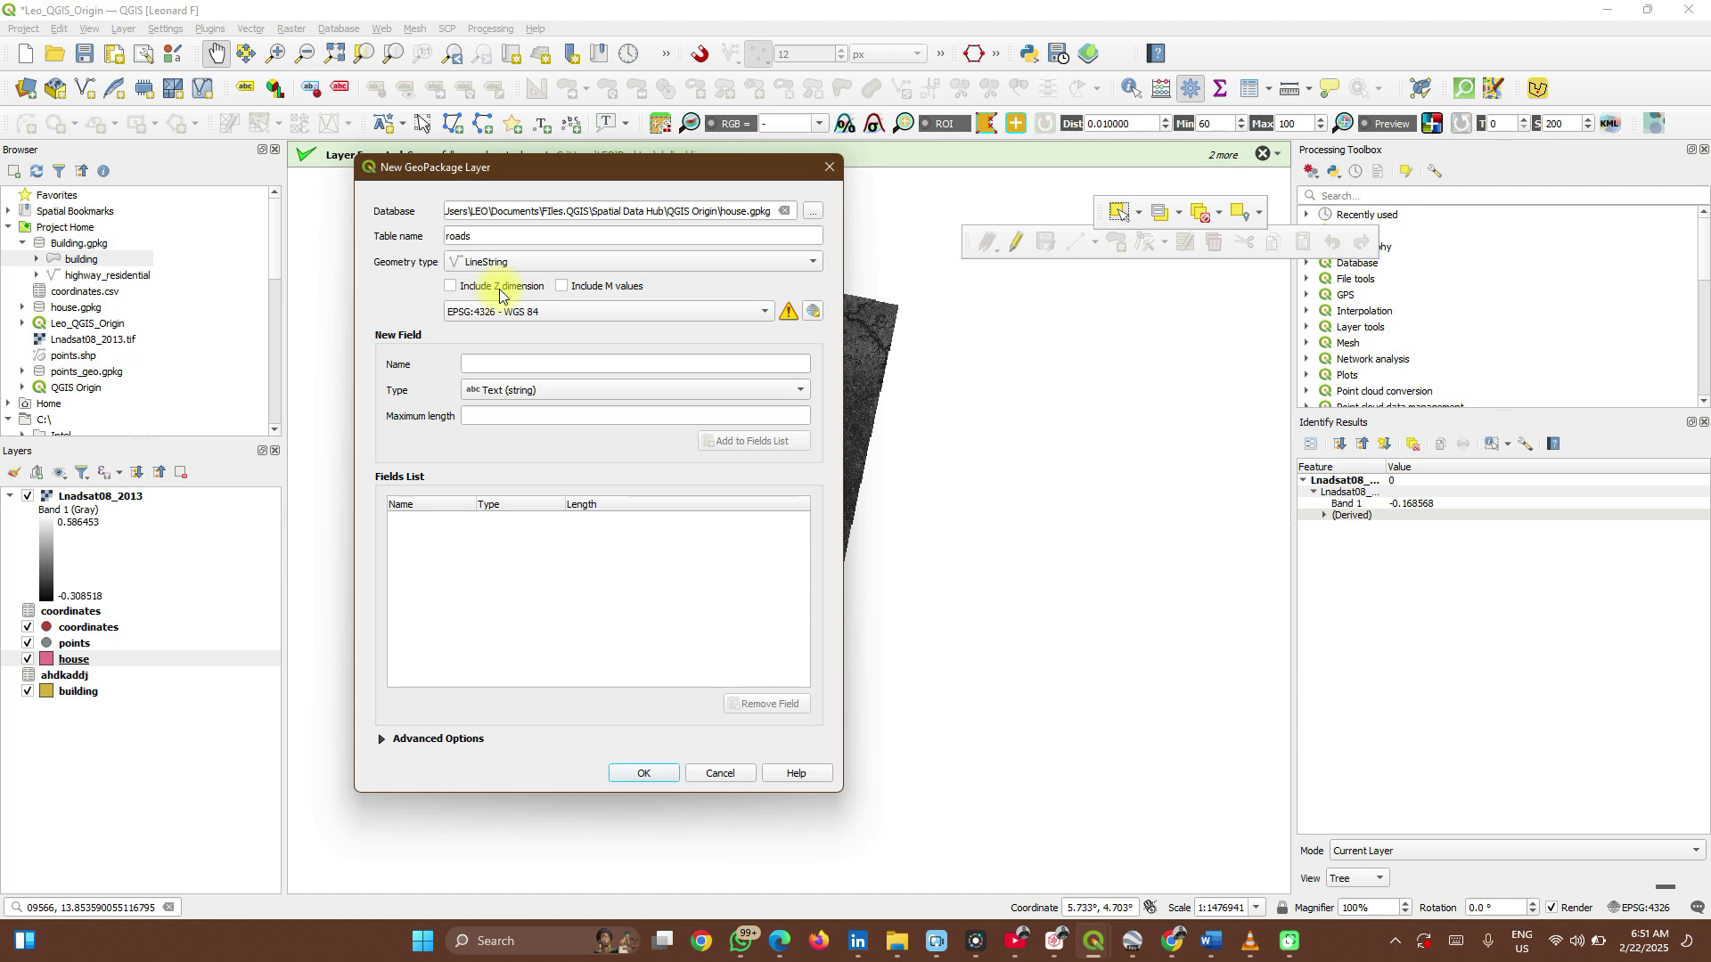
# - Add a Text (string) field called name and create roads as a new layer in the existing GeoPackage without overwriting it
pyautogui.click(572, 370)
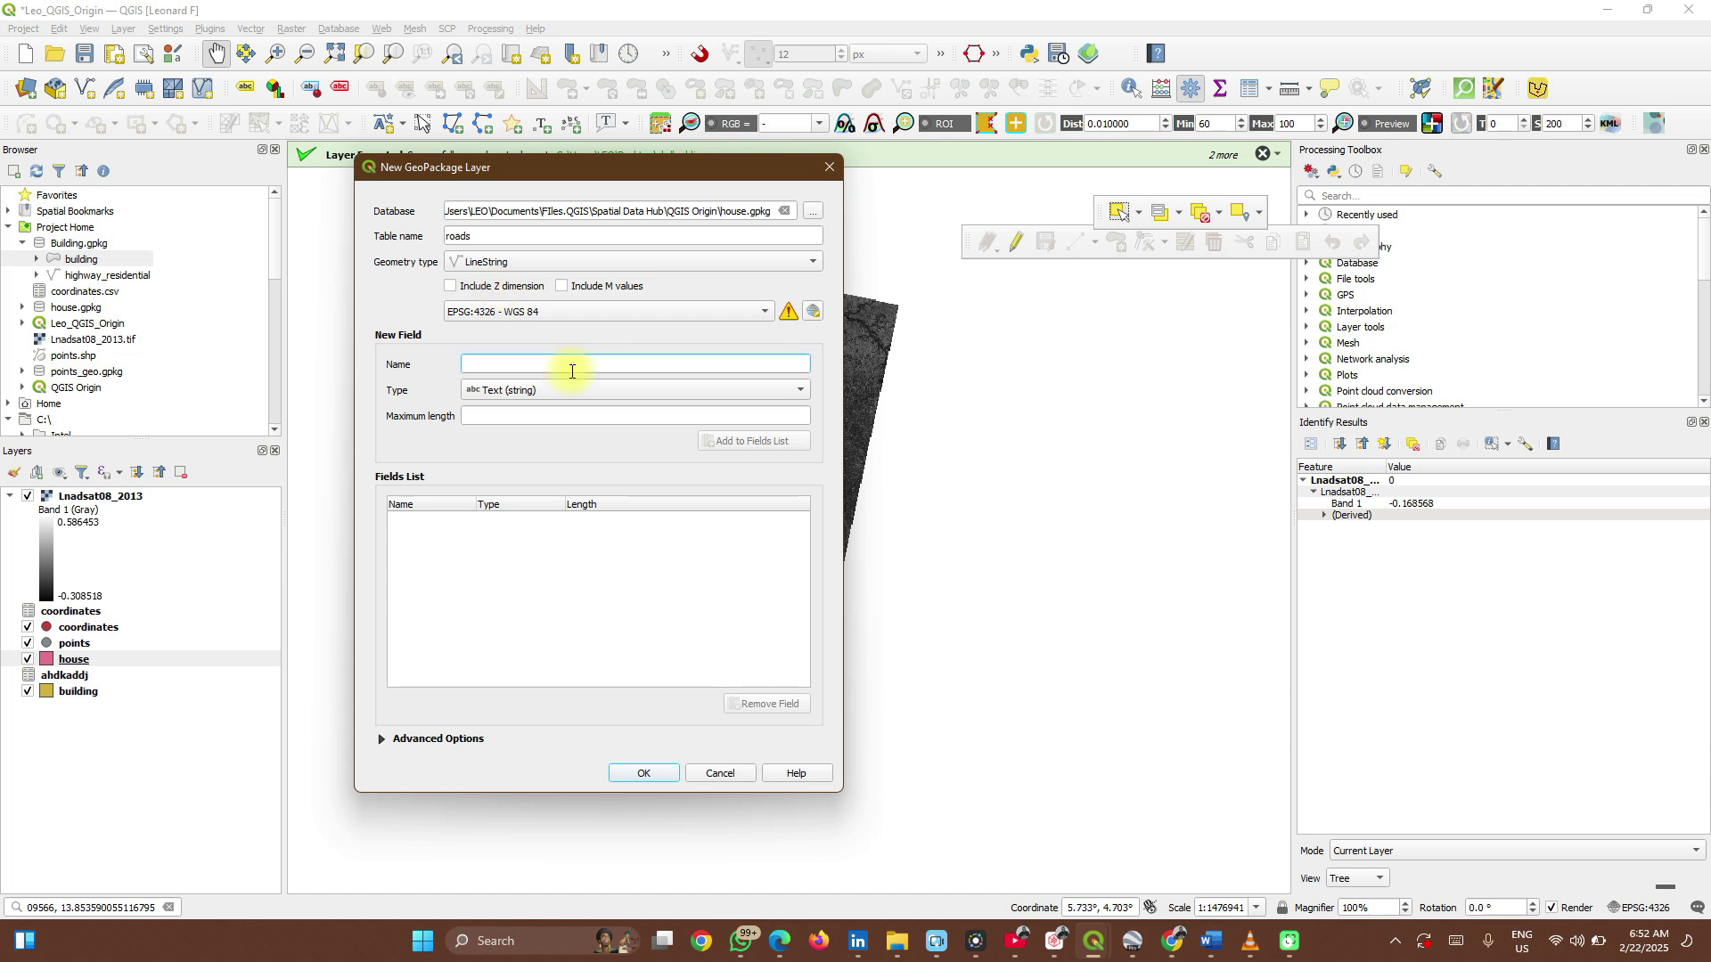
pyautogui.write('name')
pyautogui.click(759, 444)
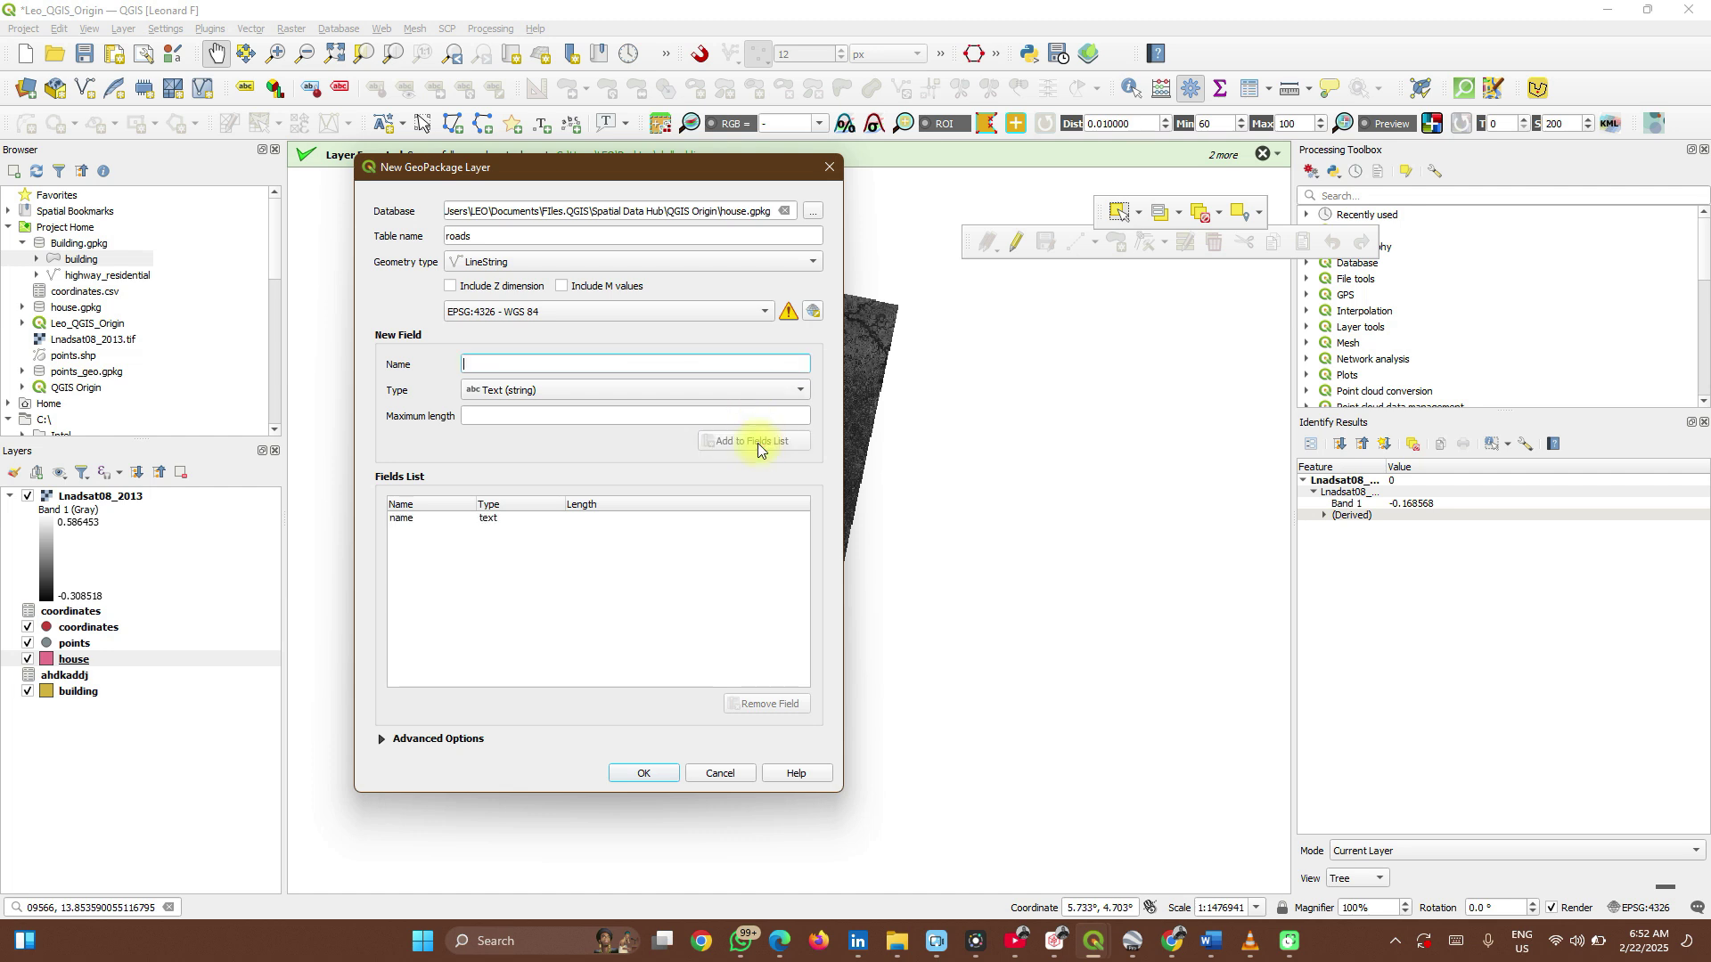
pyautogui.click(657, 775)
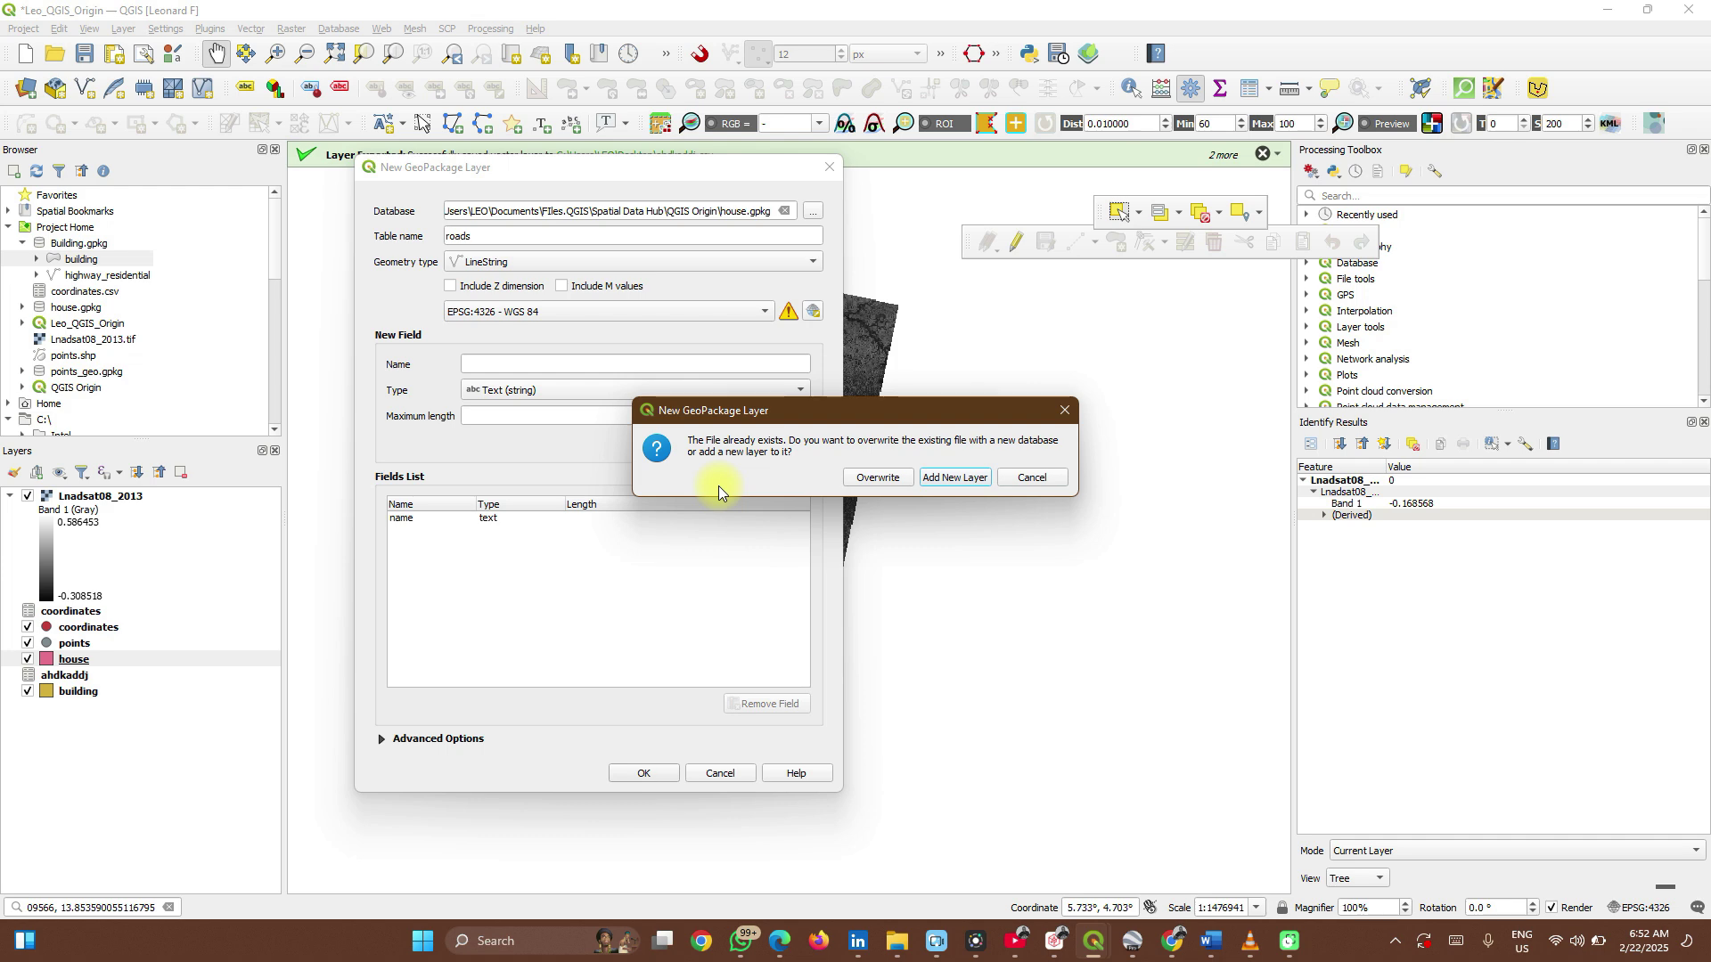
pyautogui.click(981, 479)
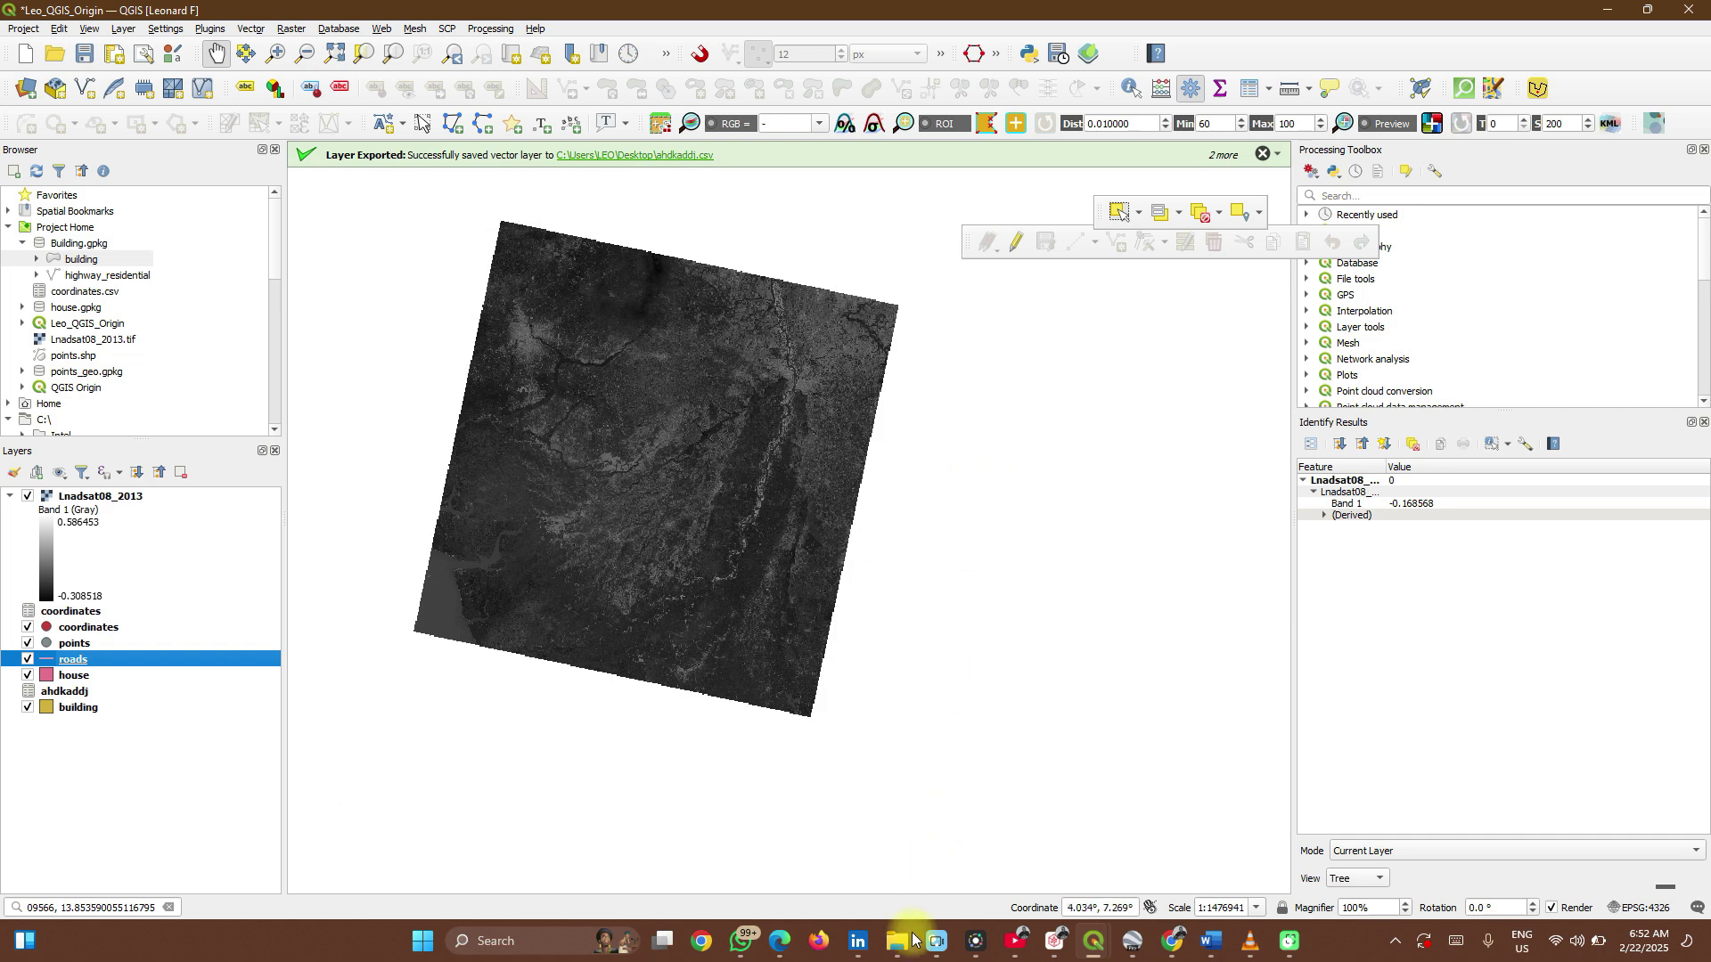
# - Switch to the QGIS Origin folder in File Explorer, check the house.gpkg file, and return to QGIS
pyautogui.moveTo(897, 940)
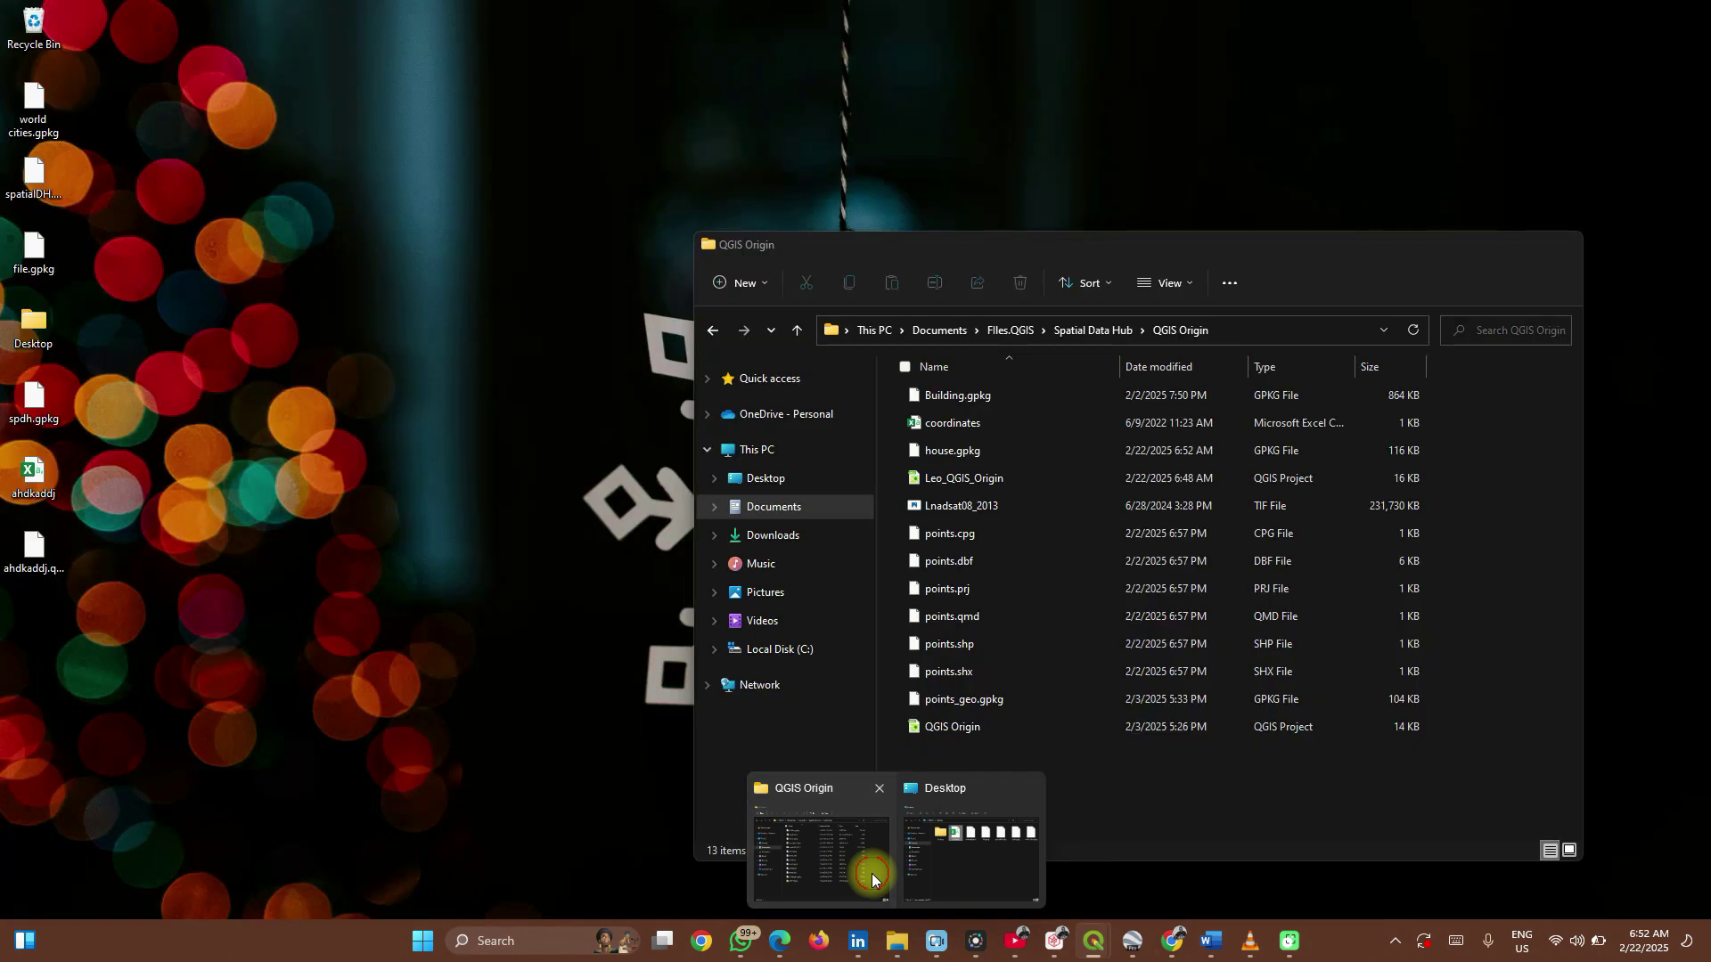
pyautogui.click(872, 881)
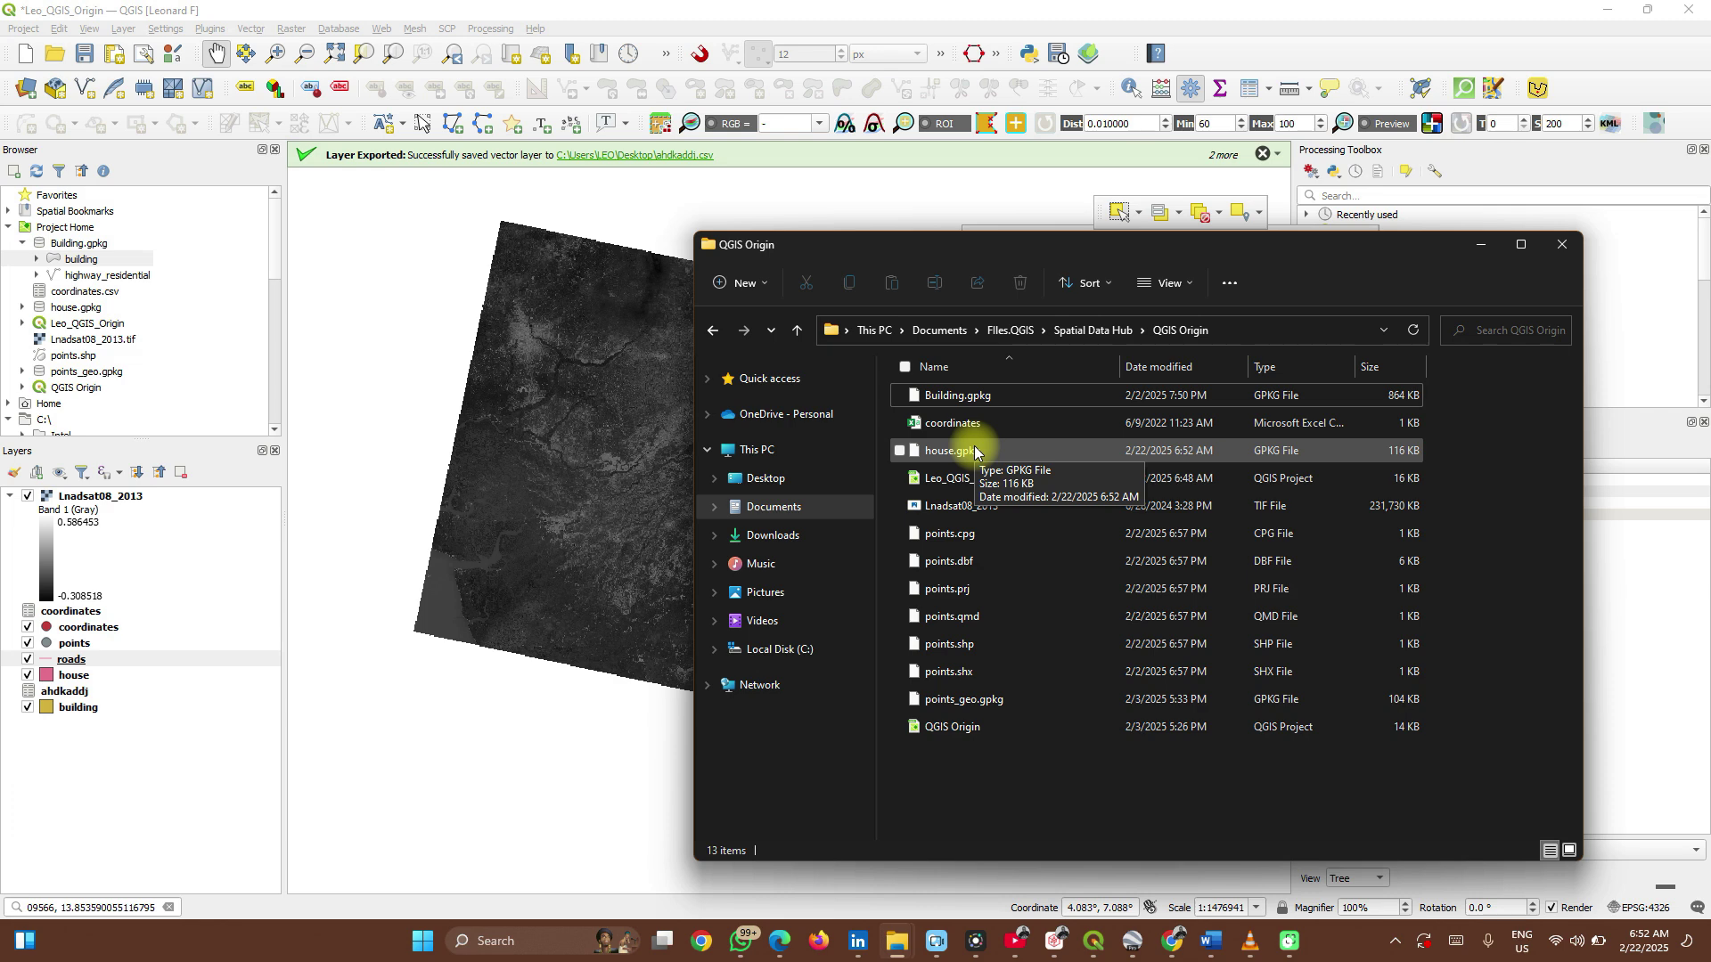
pyautogui.click(1488, 244)
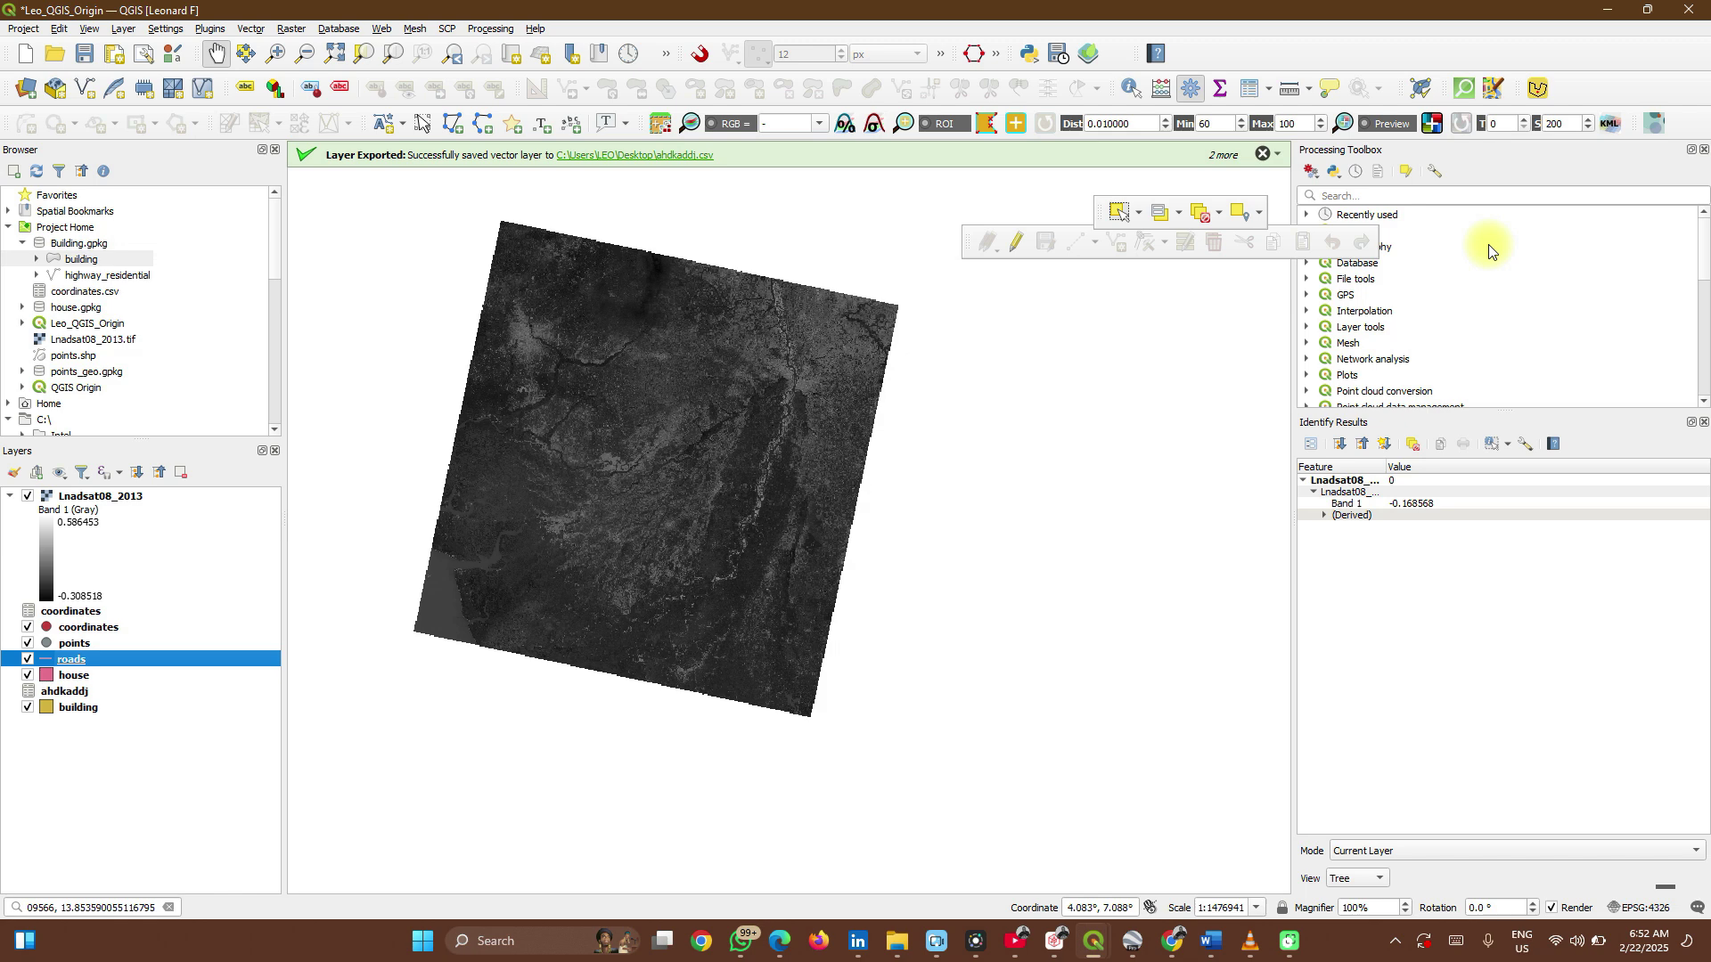
# - Start a new shapefile layer saved as poles in the QGIS Origin folder, with Point as its geometry type
pyautogui.click(89, 87)
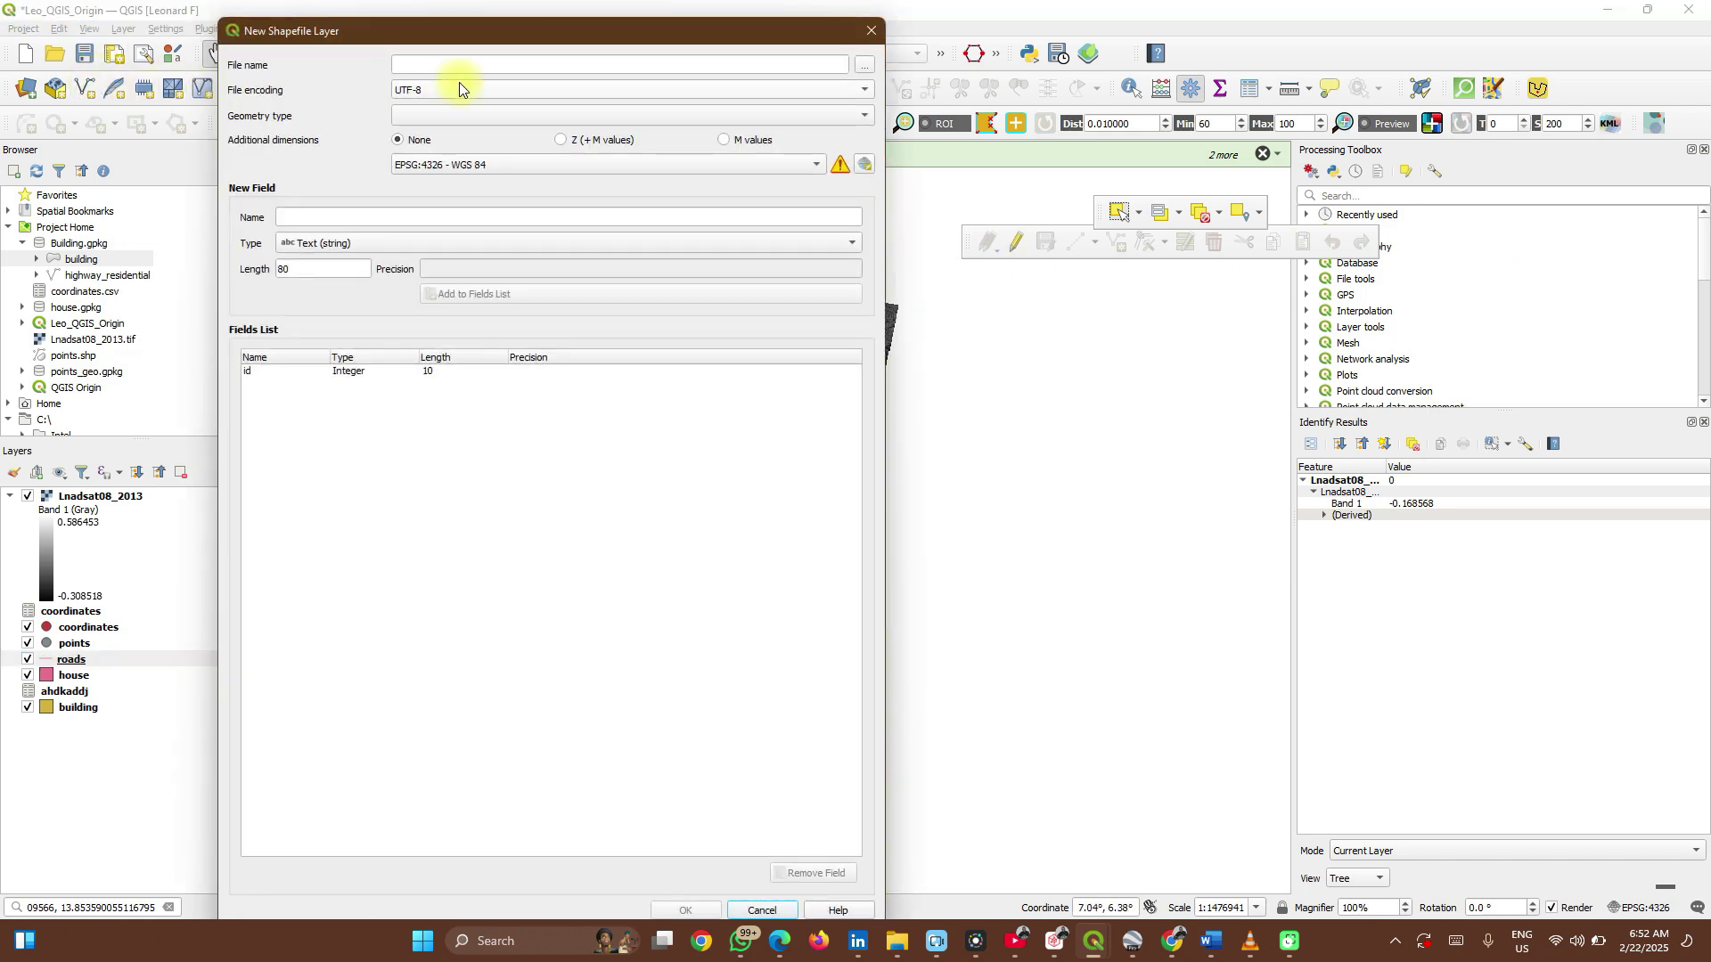
pyautogui.click(863, 65)
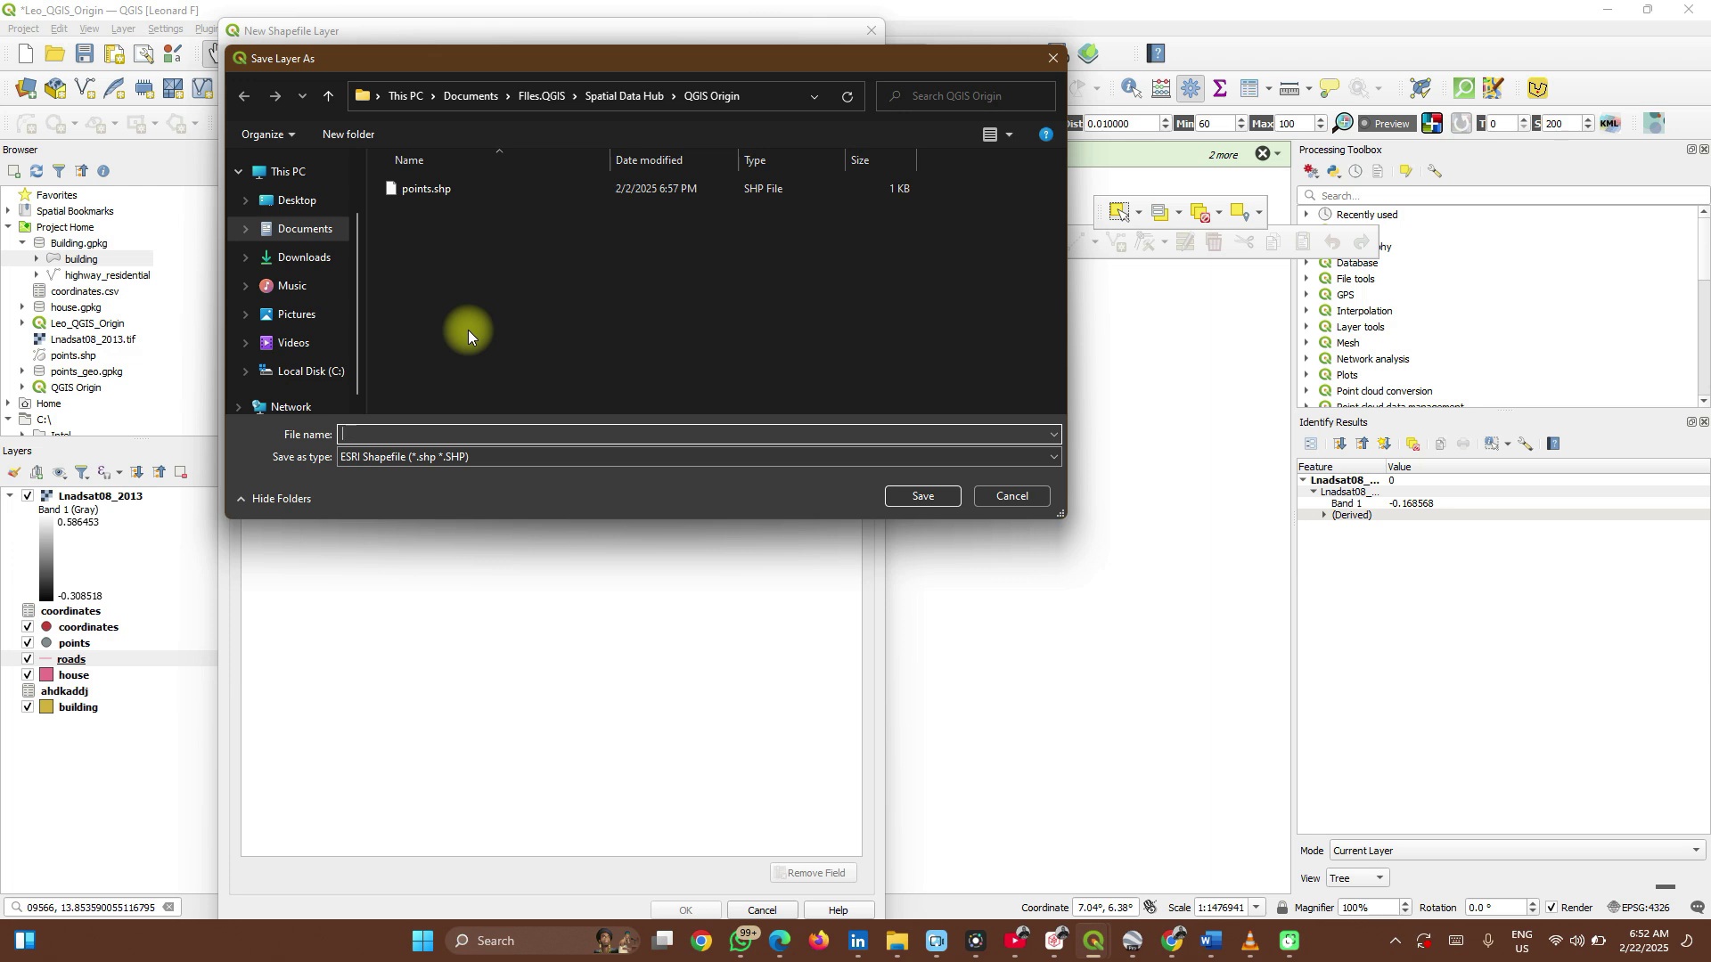
pyautogui.write('poles')
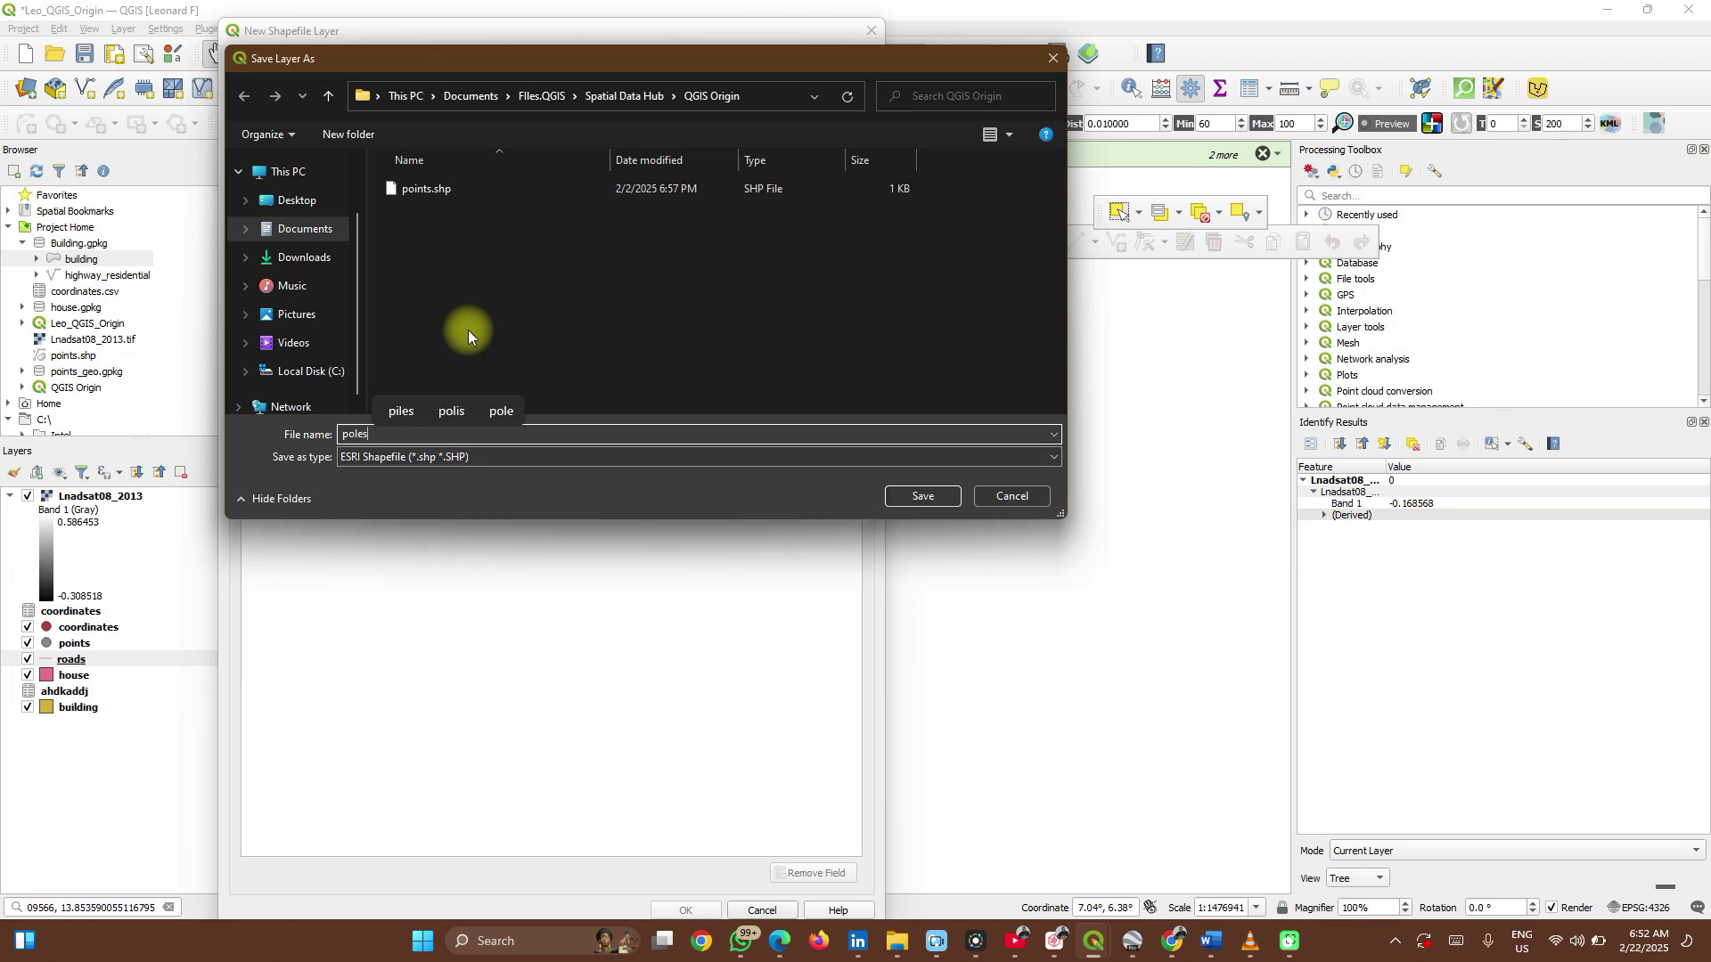
pyautogui.click(903, 493)
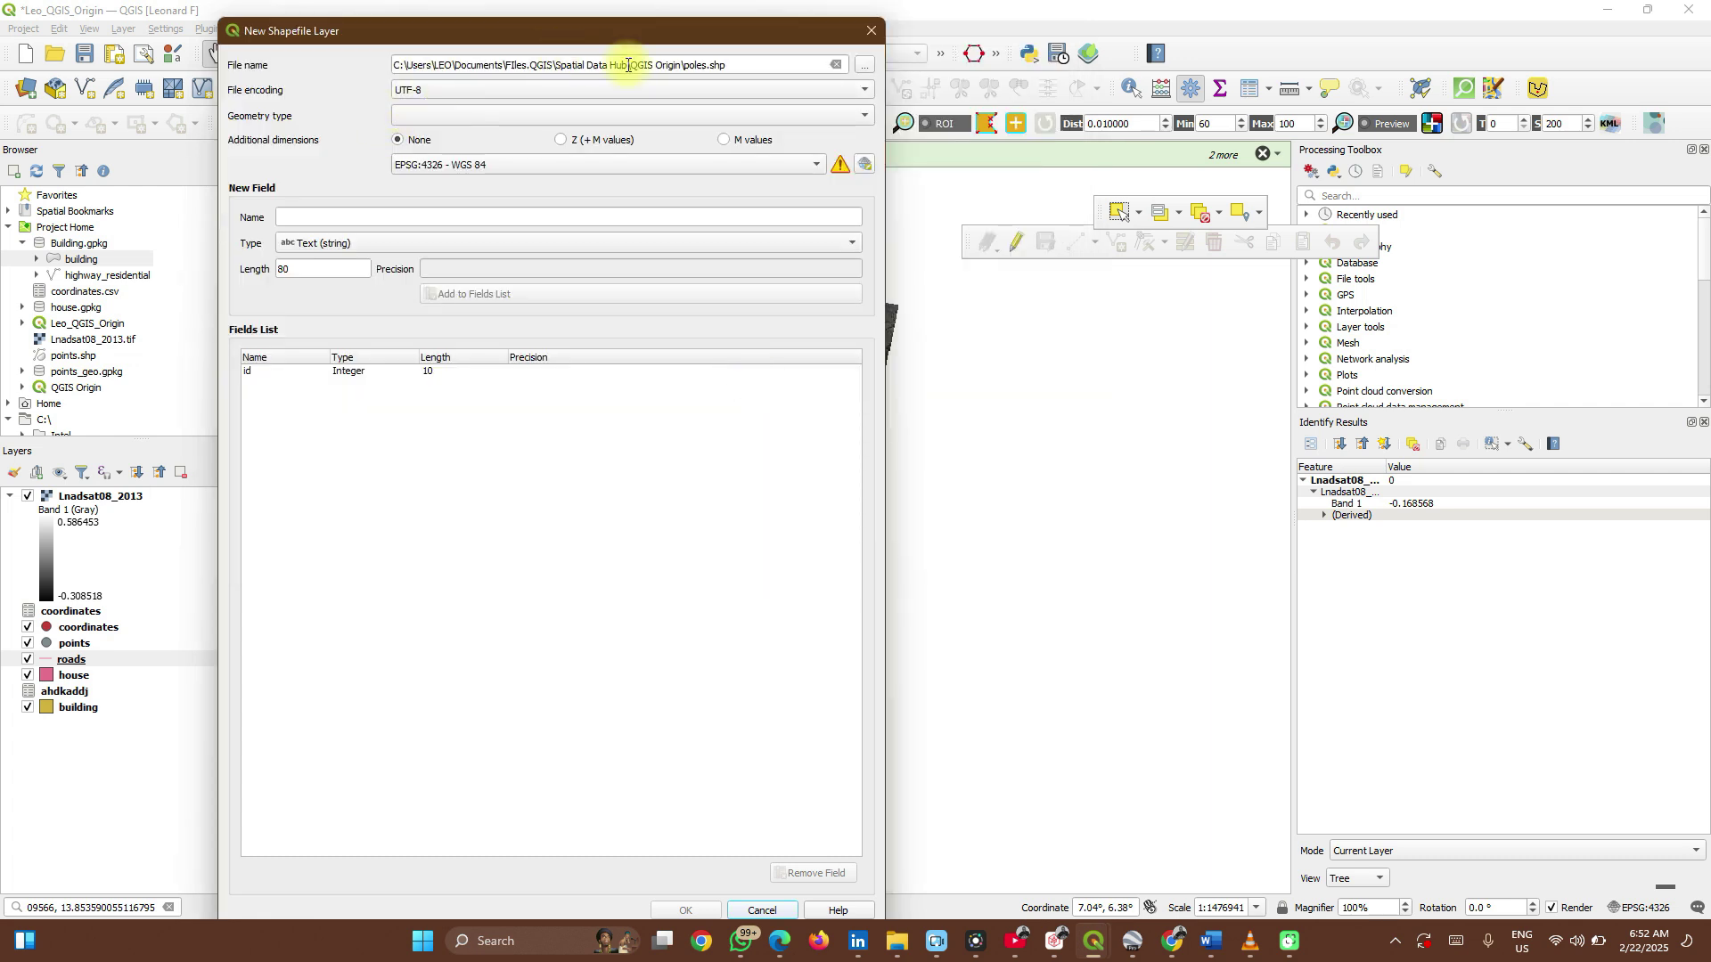
pyautogui.click(456, 114)
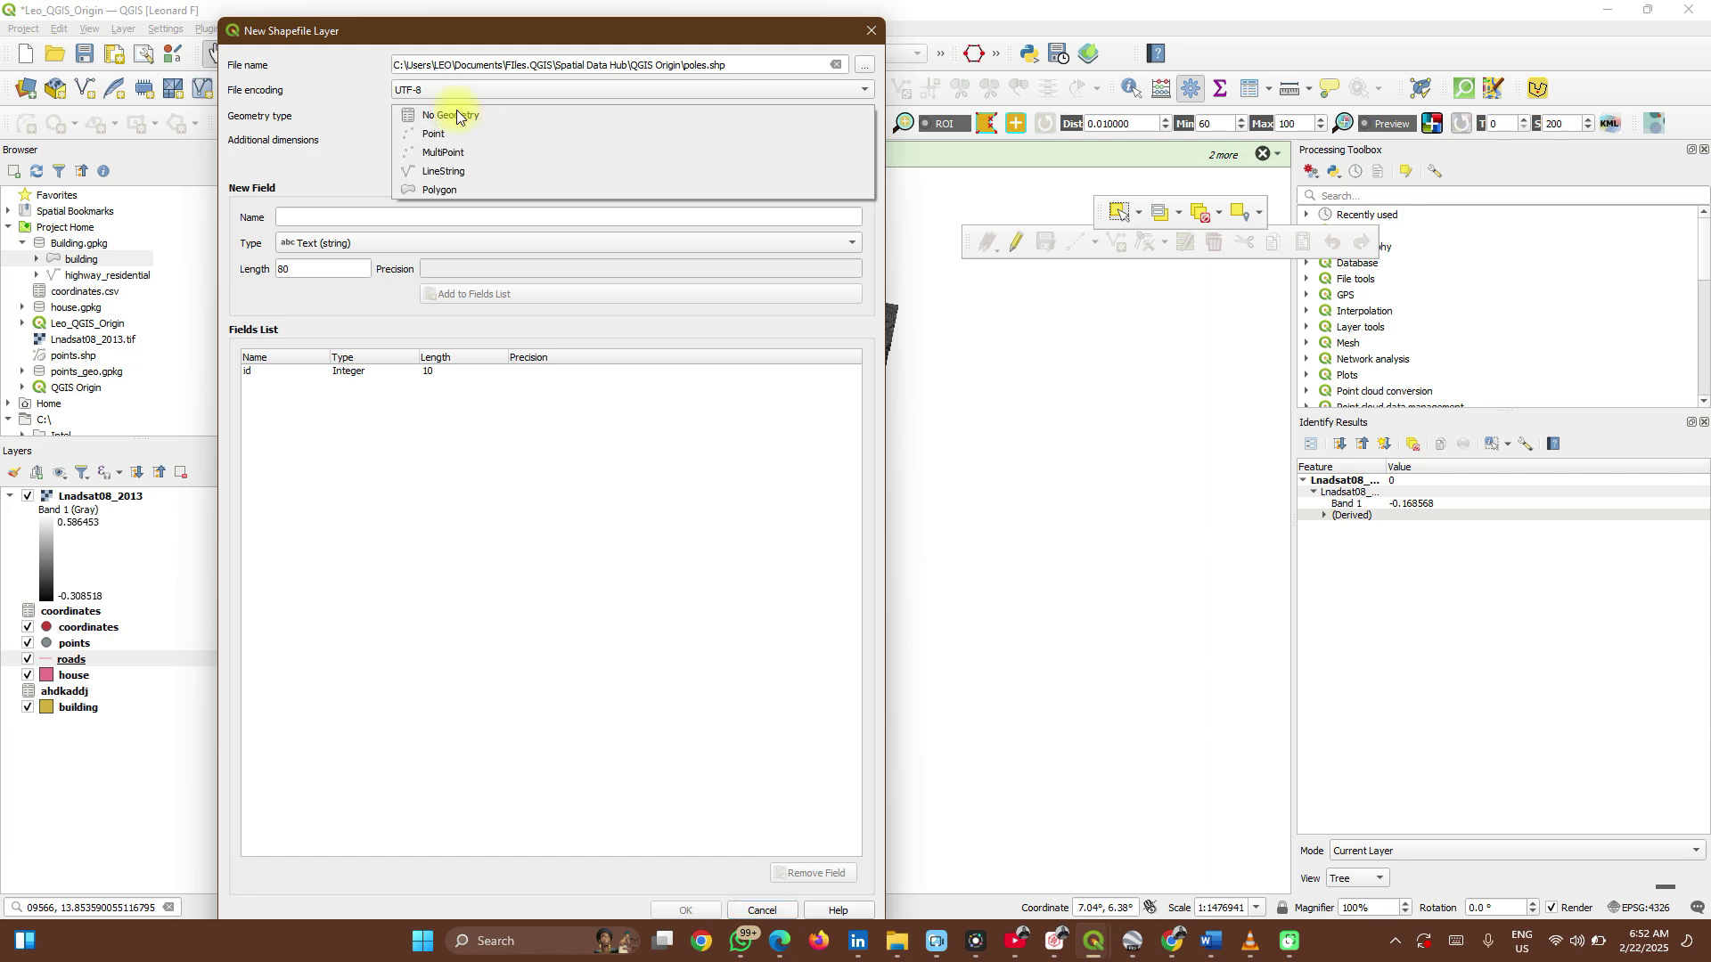
pyautogui.click(451, 135)
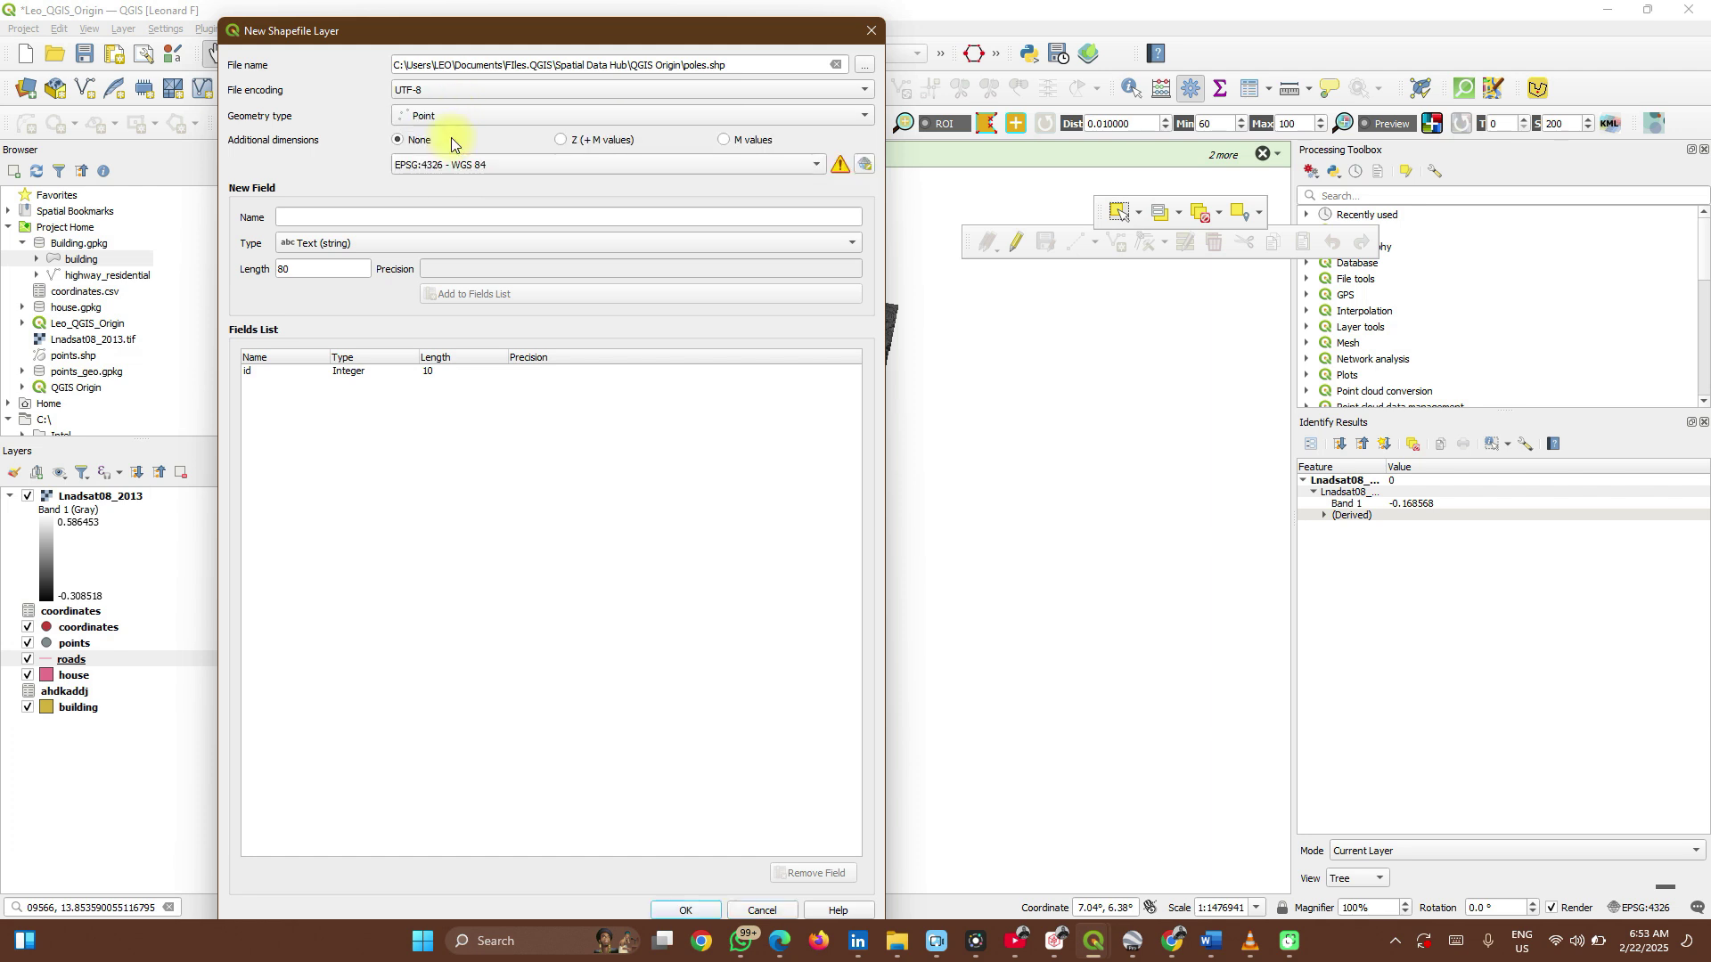
# - Switch the new shapefile's geometry type to MultiPoint and back to Point
pyautogui.click(422, 220)
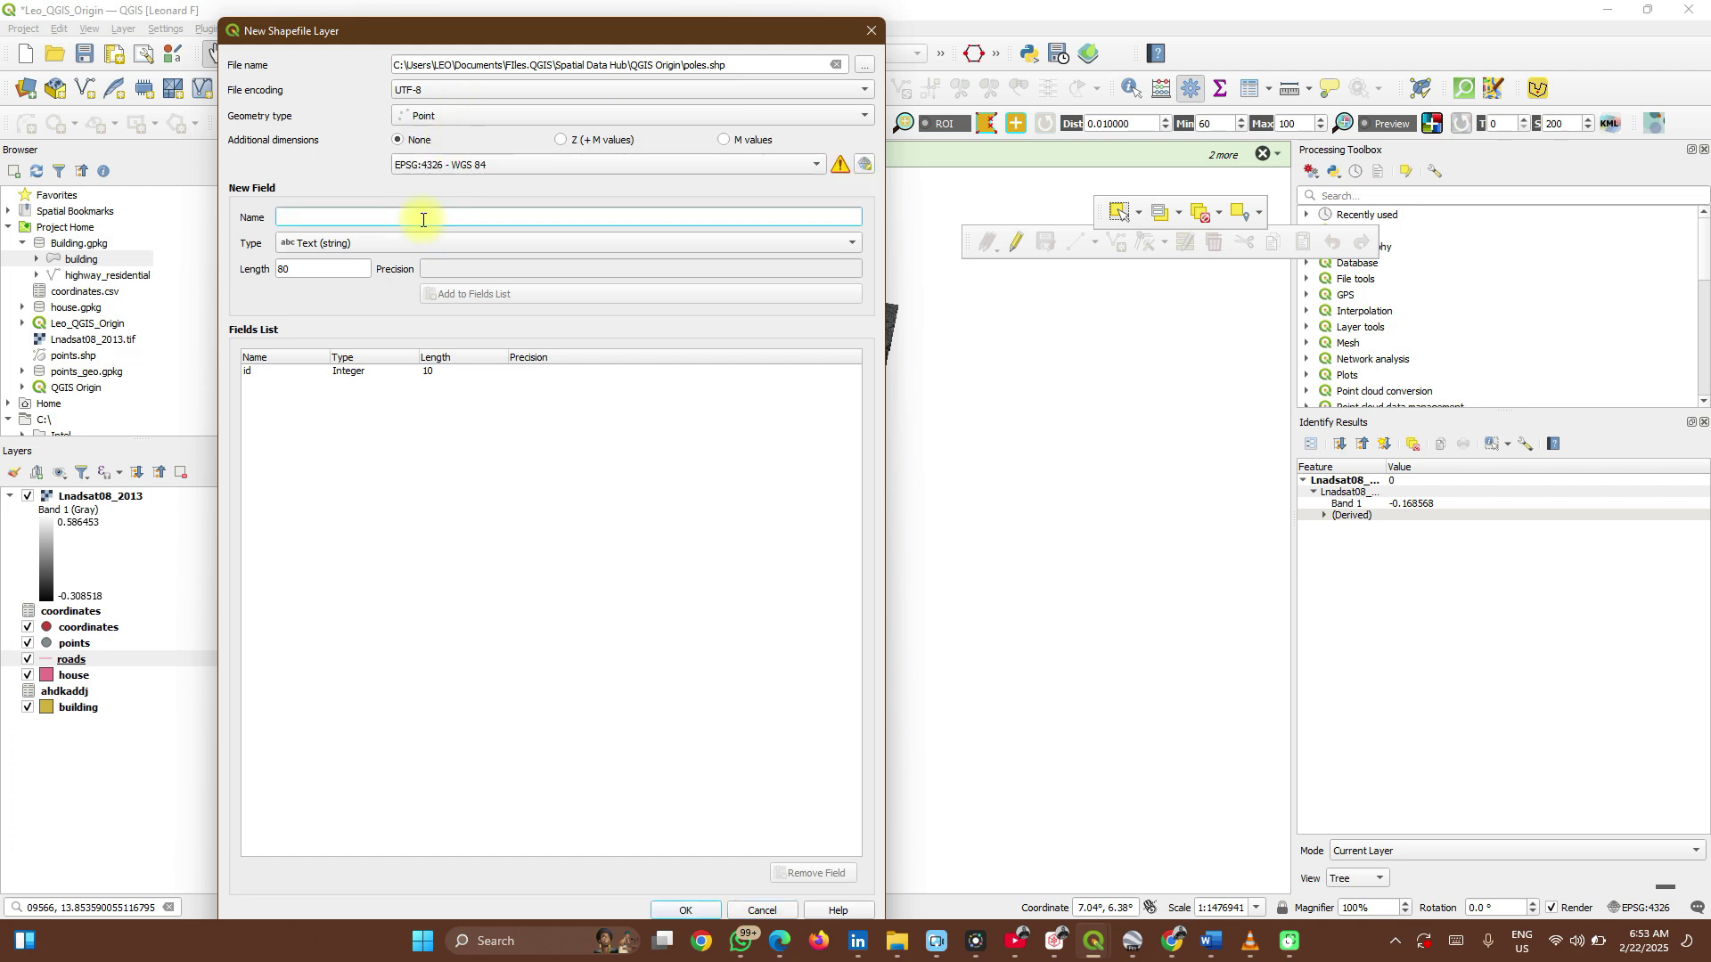
pyautogui.click(480, 123)
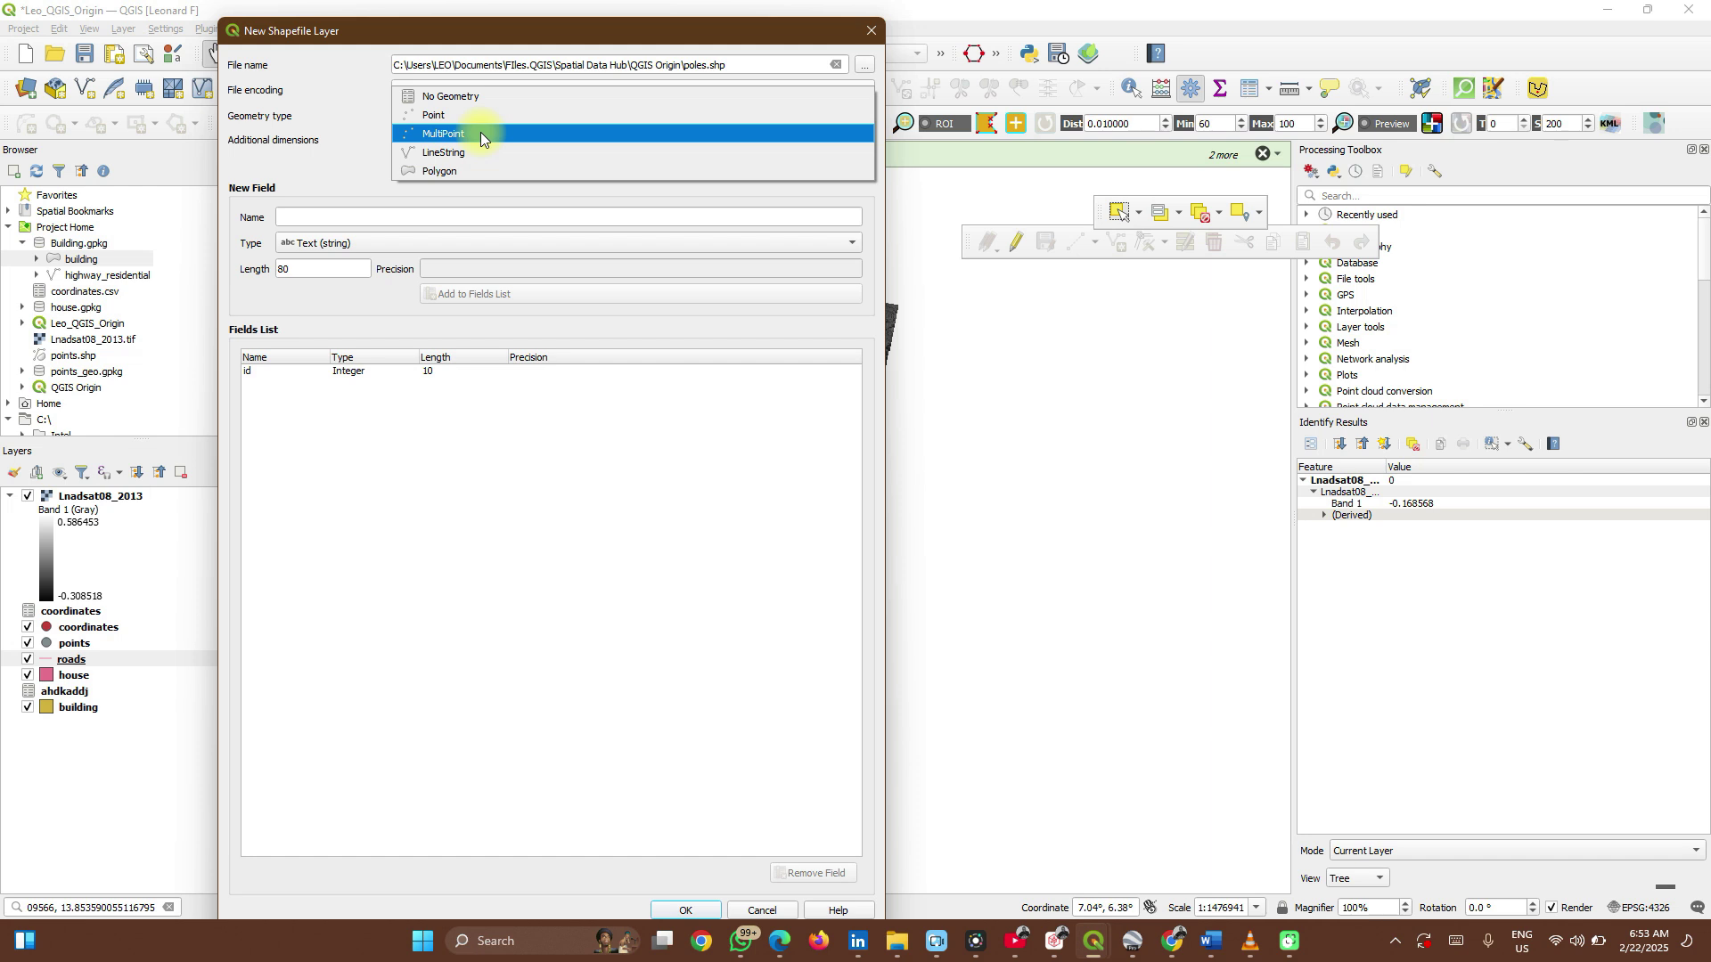
pyautogui.click(480, 132)
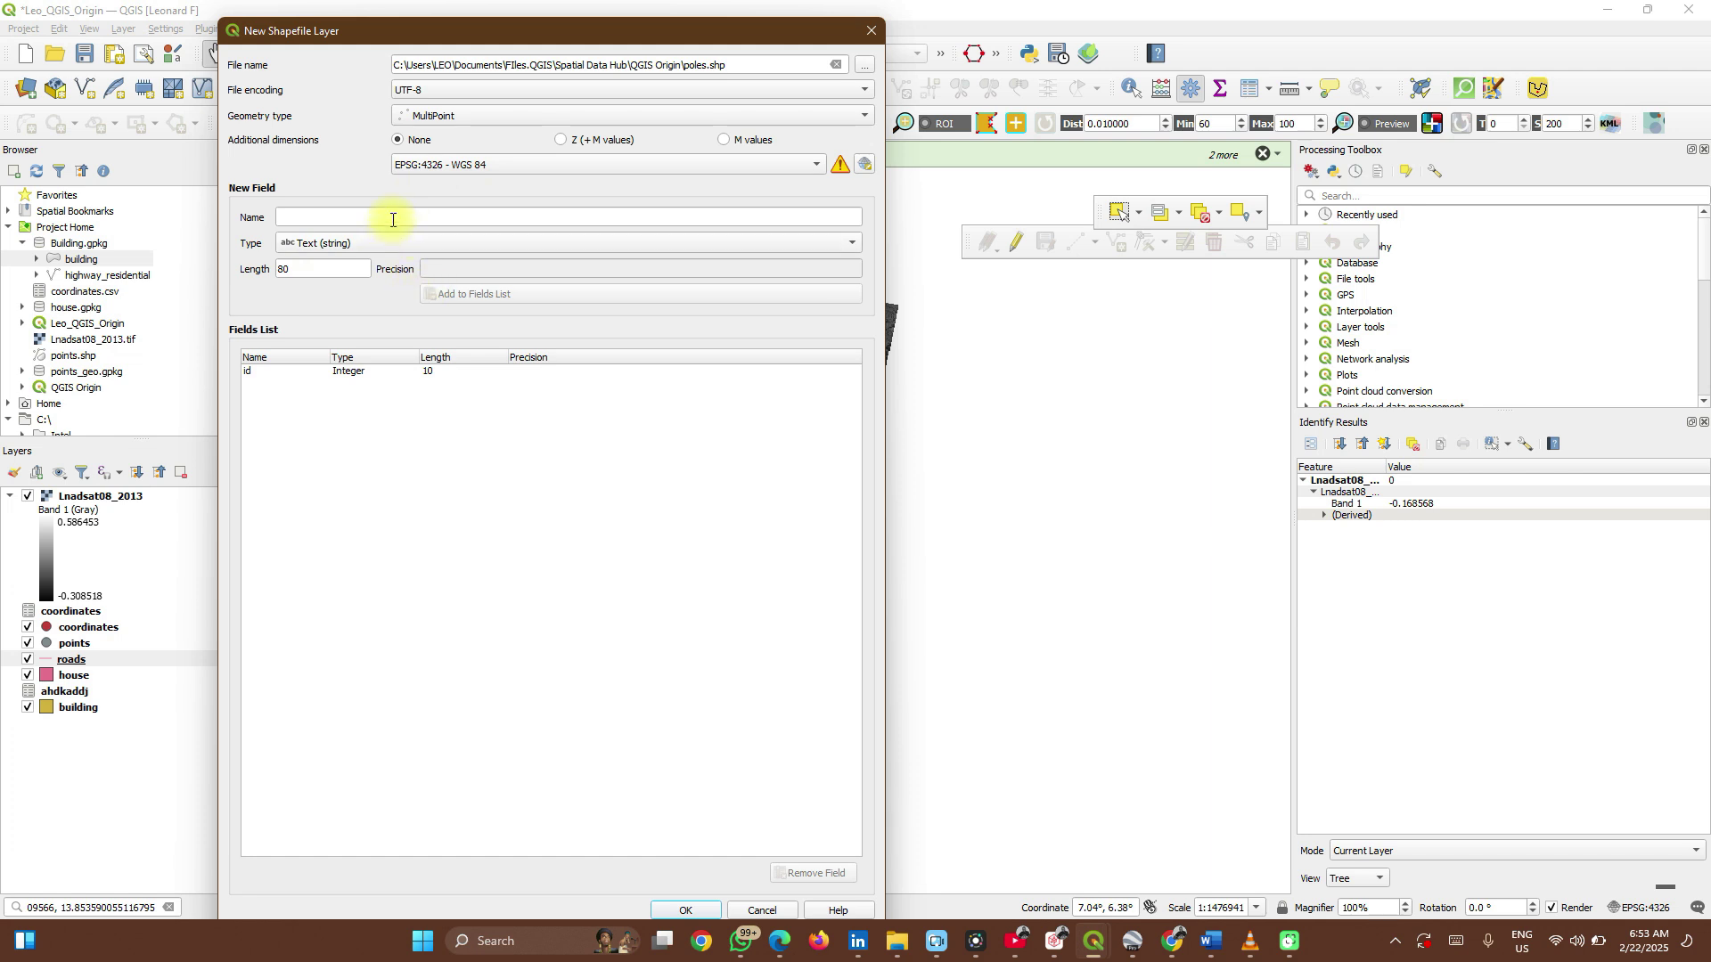
pyautogui.click(462, 118)
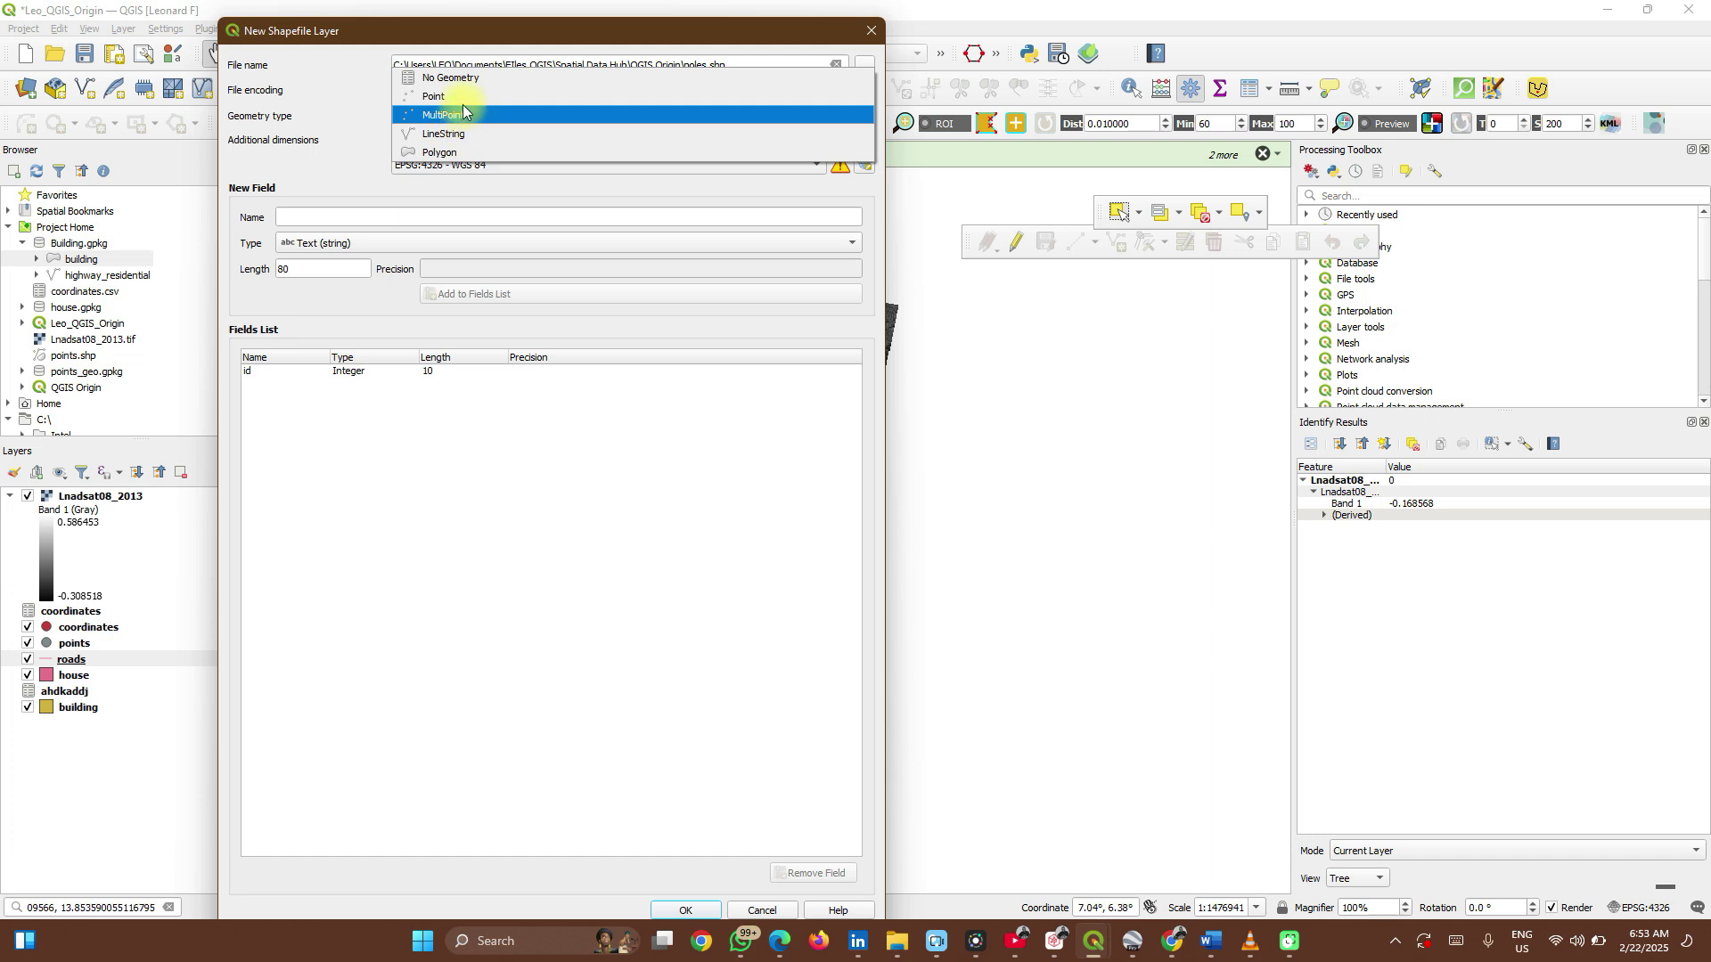
pyautogui.click(463, 97)
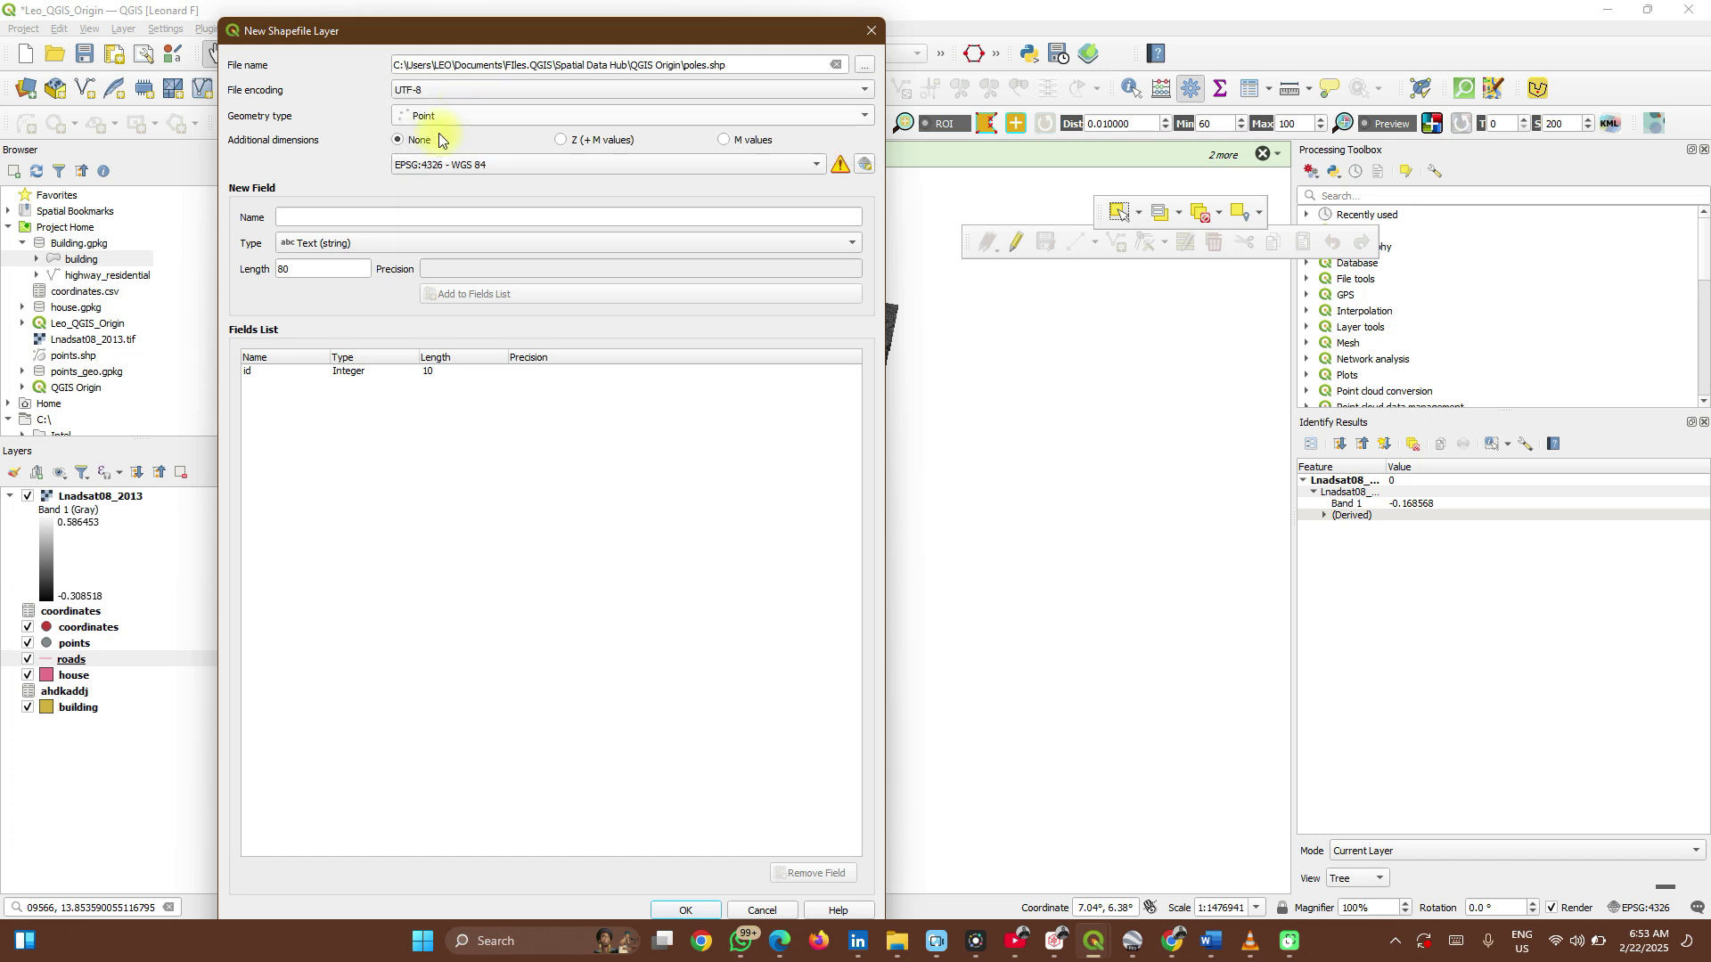
# - Add a Text (string) field called address with length 80 and create the poles shapefile layer
pyautogui.click(380, 217)
pyautogui.write('jsjfj')
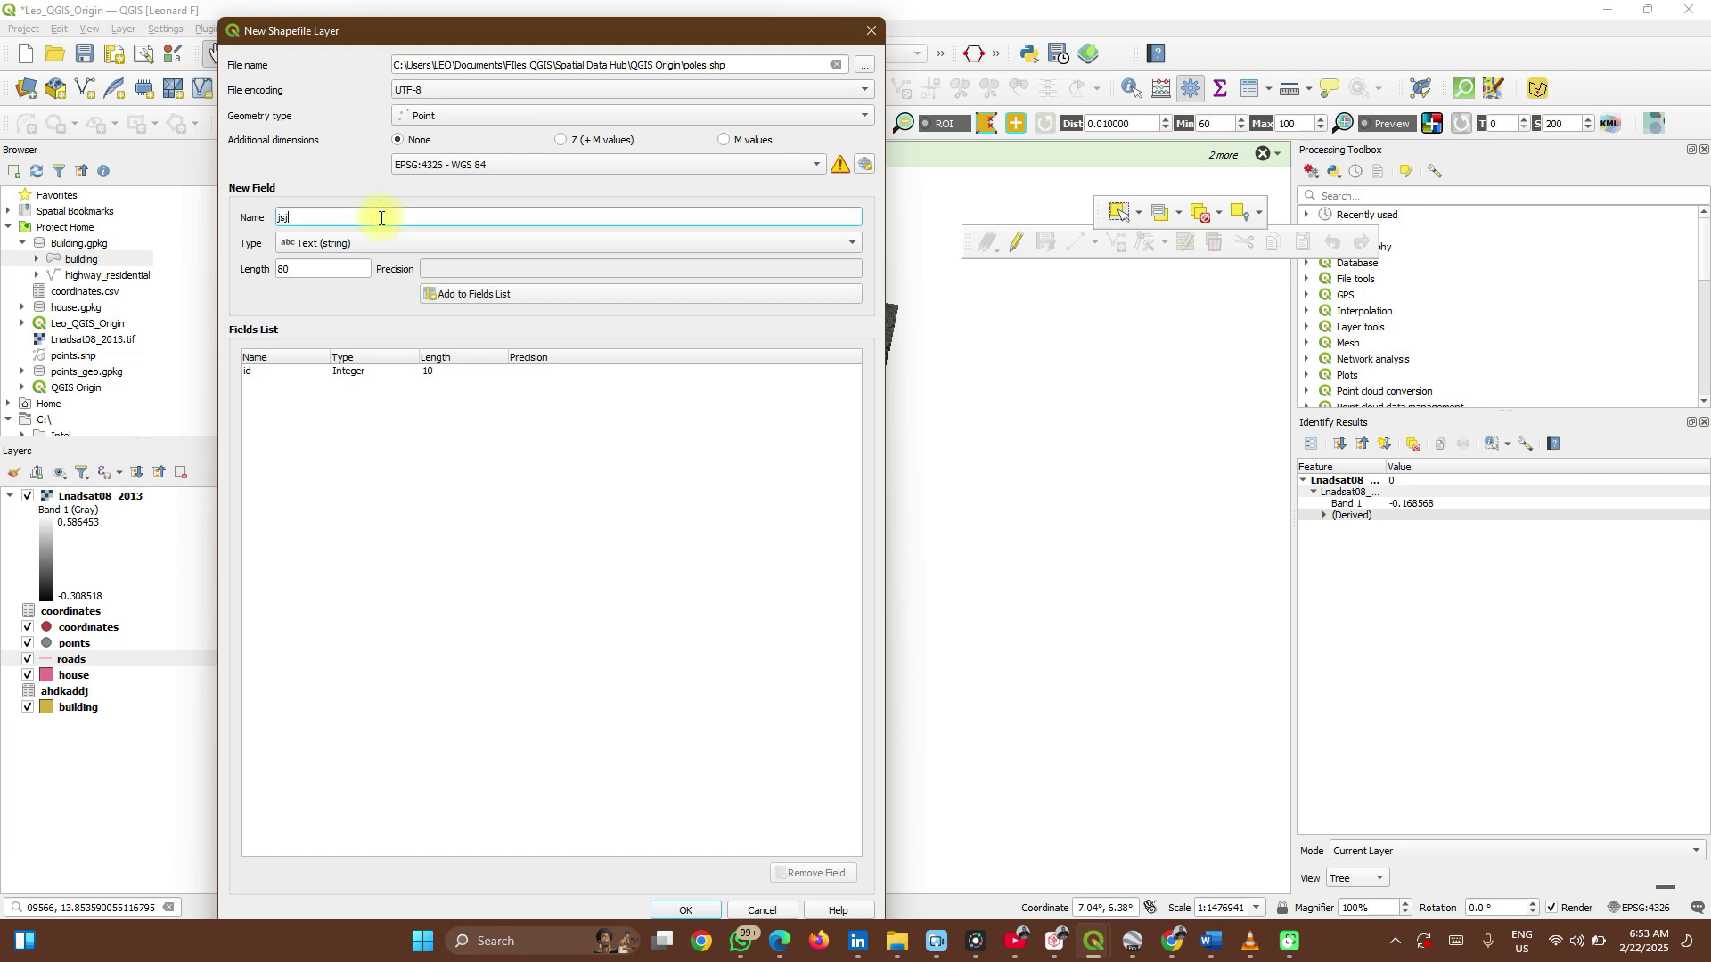
pyautogui.press('BackSpace')
pyautogui.press('BackSpace')
pyautogui.press('BackSpace')
pyautogui.press('BackSpace')
pyautogui.press('BackSpace')
pyautogui.write('add')
pyautogui.click(474, 297)
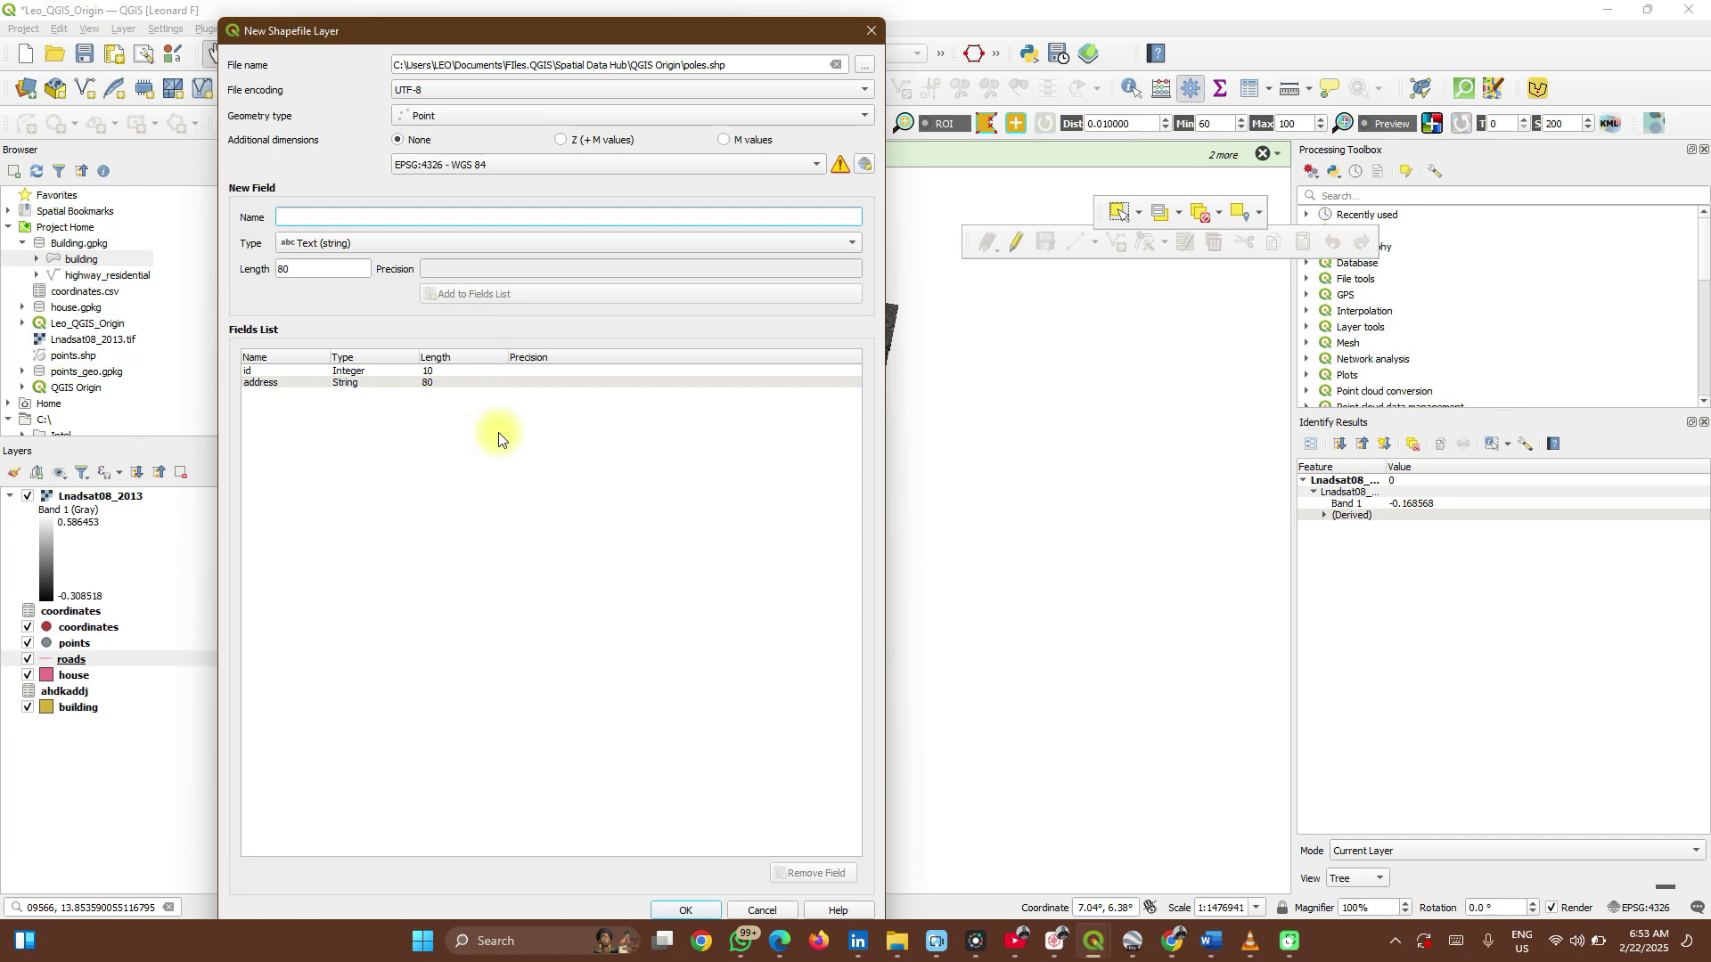
pyautogui.click(686, 909)
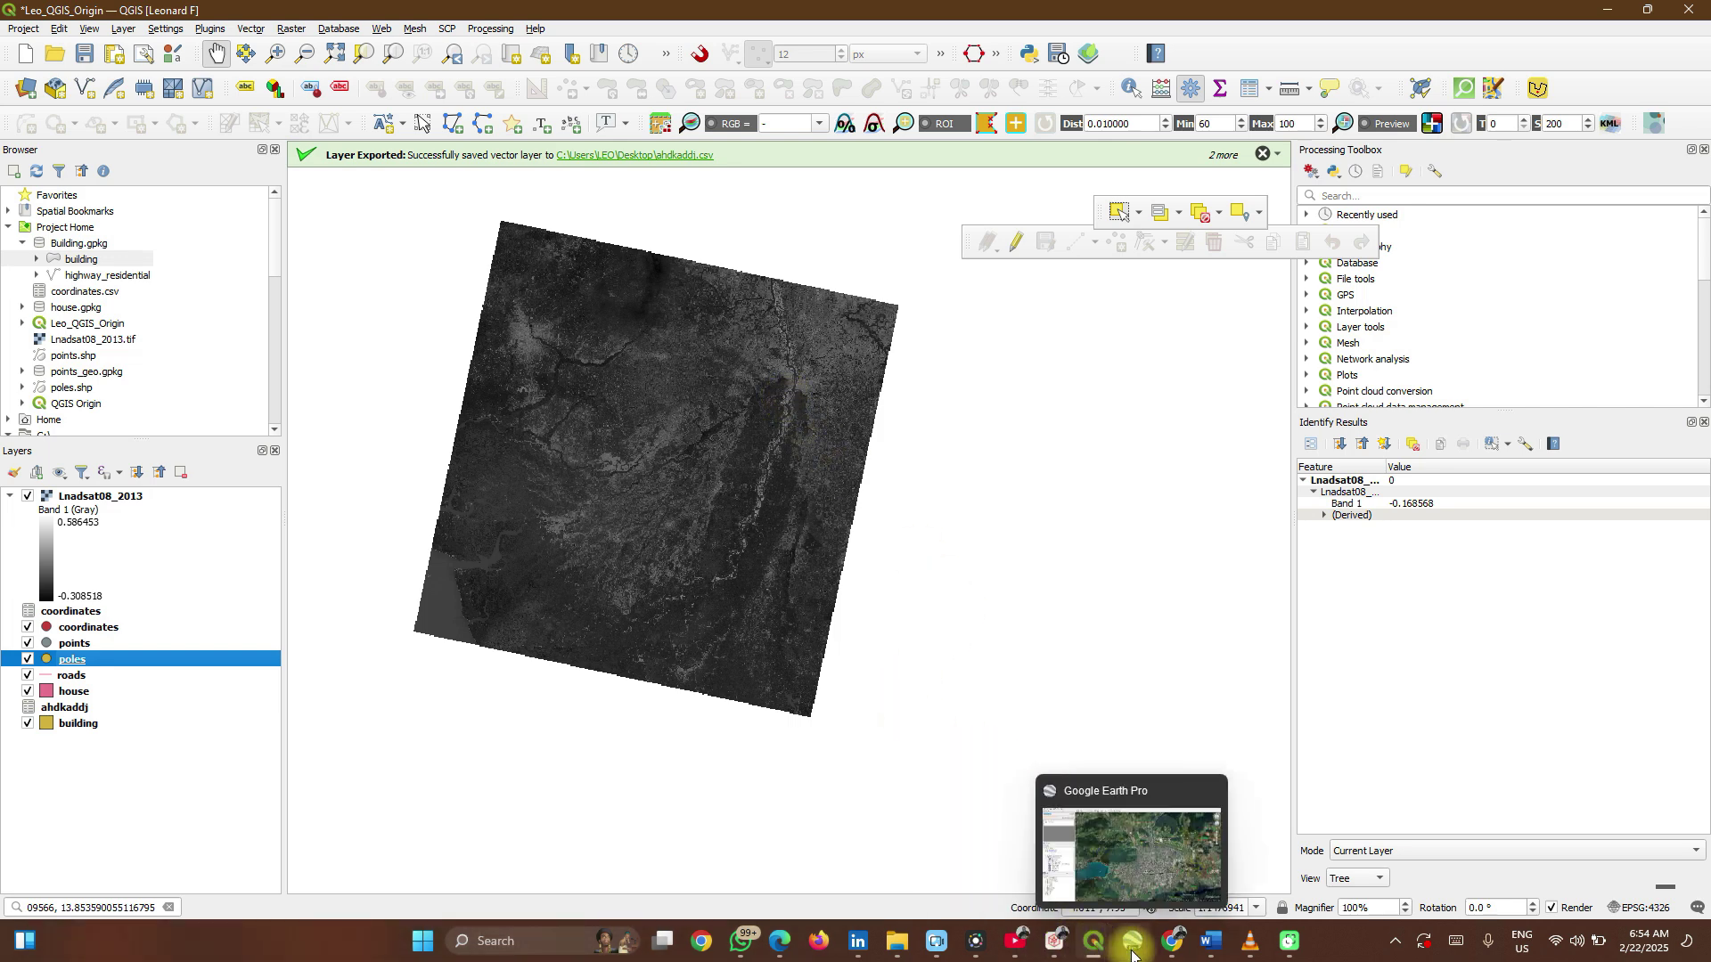
# - Switch to the Word document to view the satellite base map links, and return to QGIS
pyautogui.click(1203, 950)
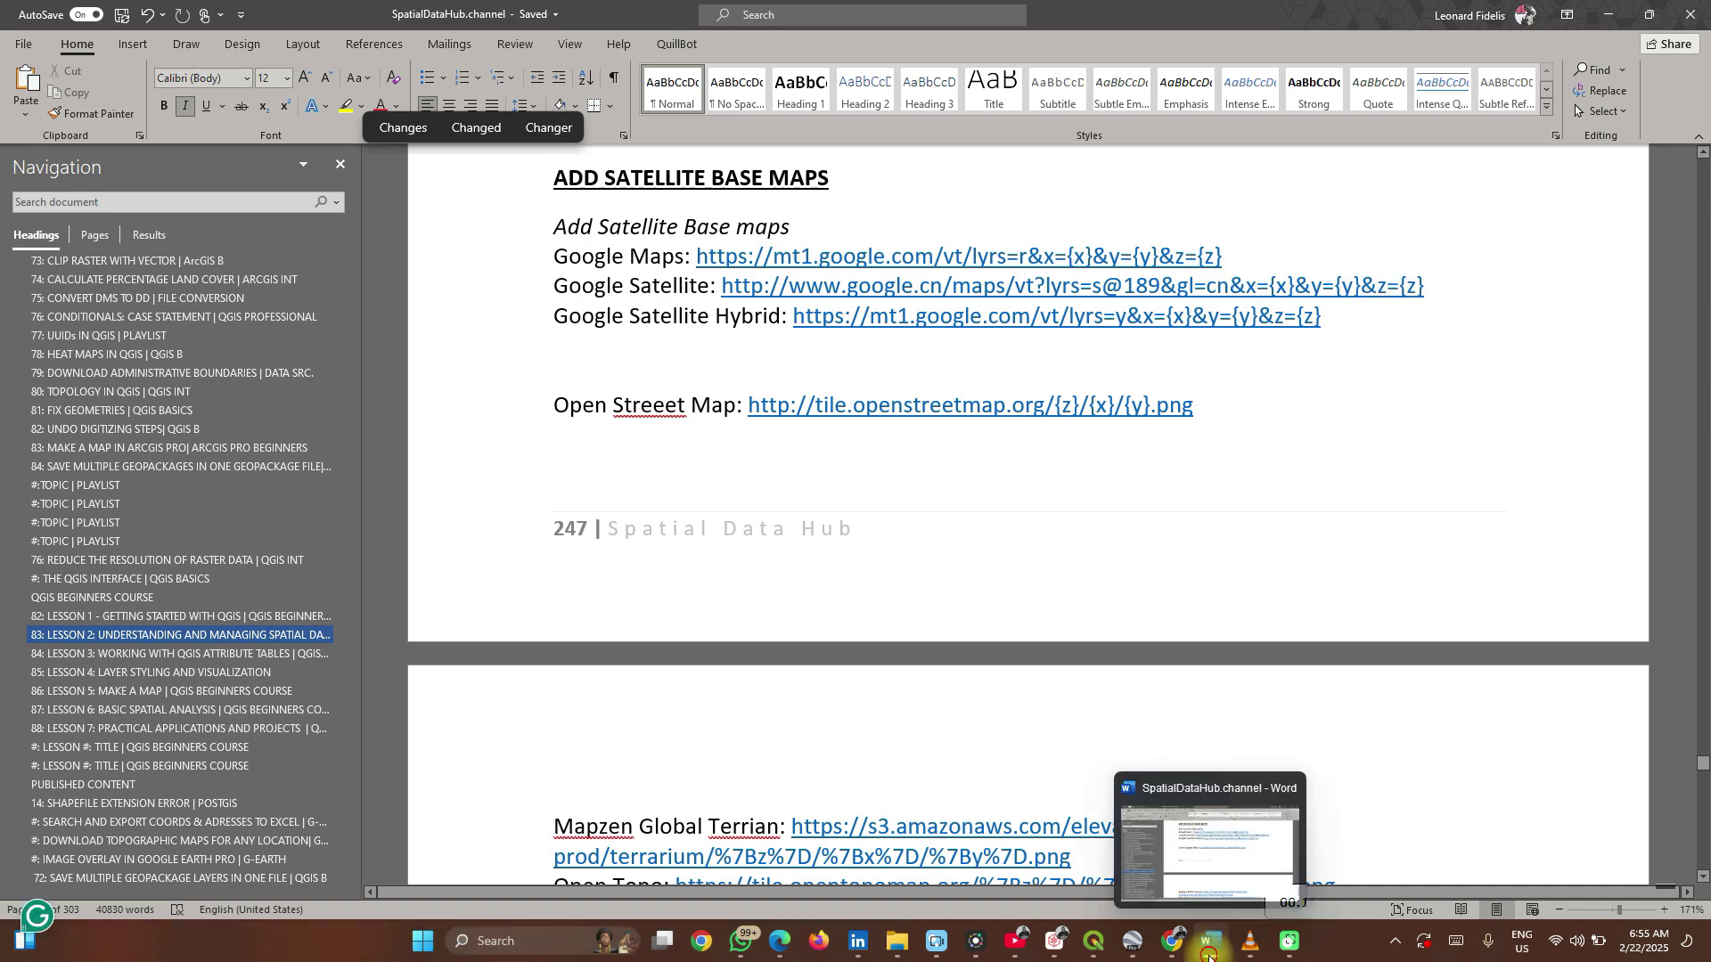
pyautogui.click(1212, 943)
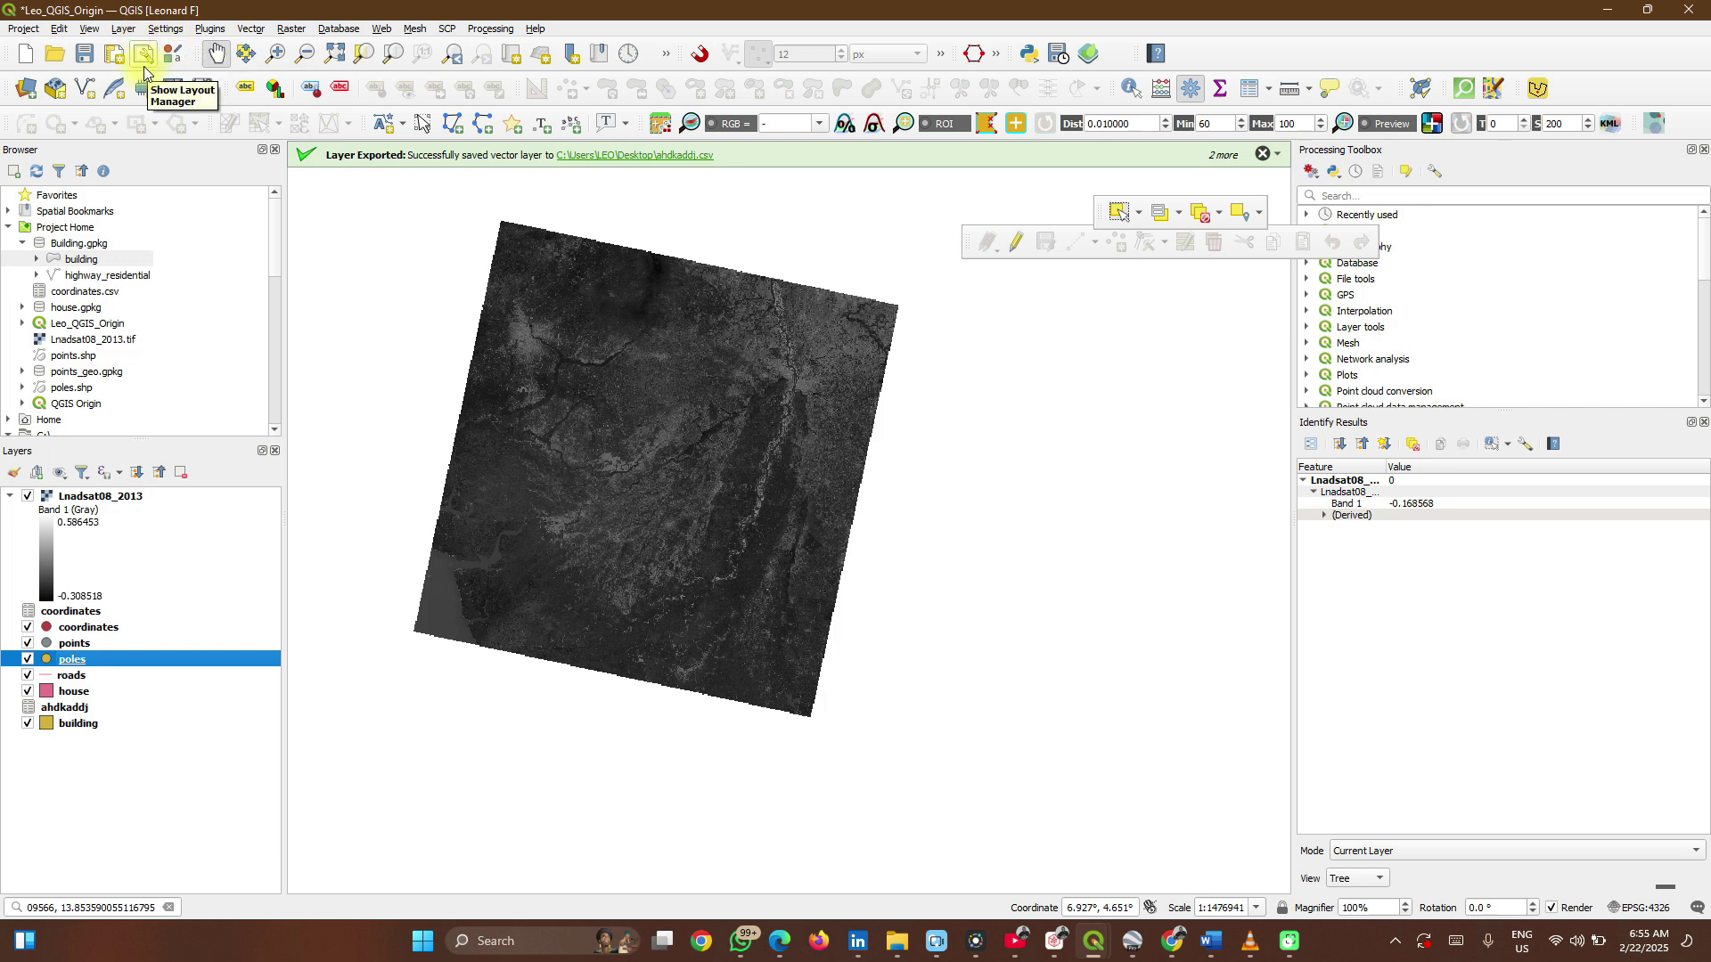
# - Search the plugin manager for quick and view the QuickMapServices plugin's details
pyautogui.click(211, 29)
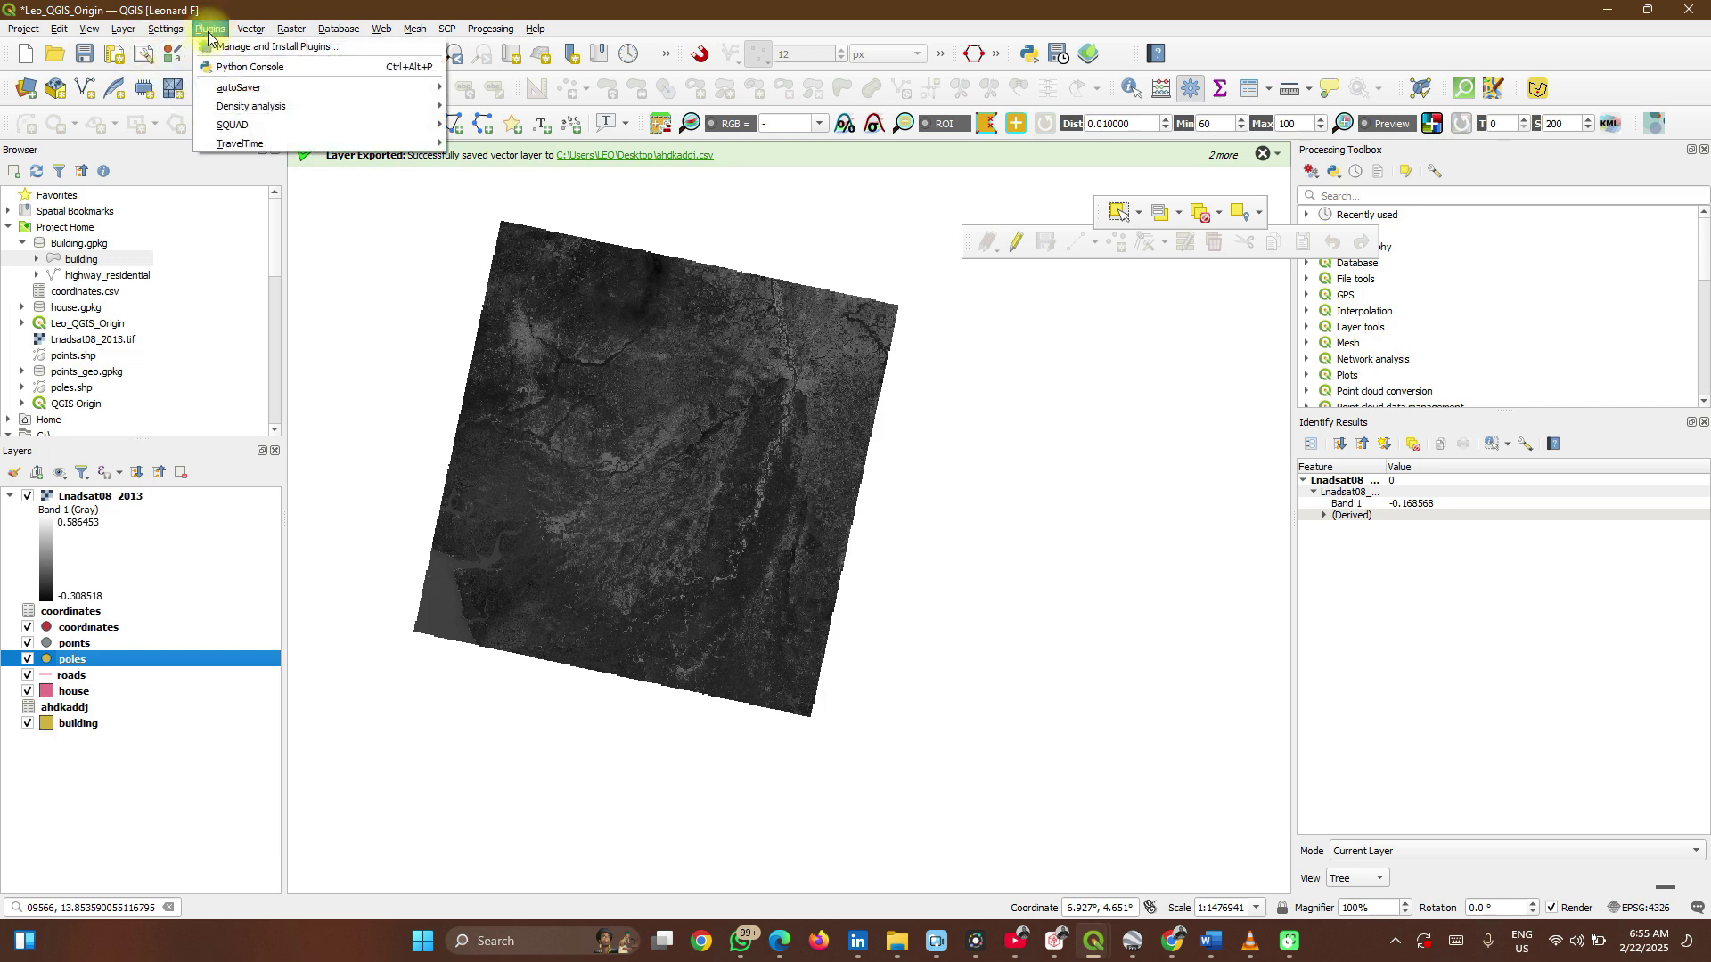
pyautogui.click(324, 48)
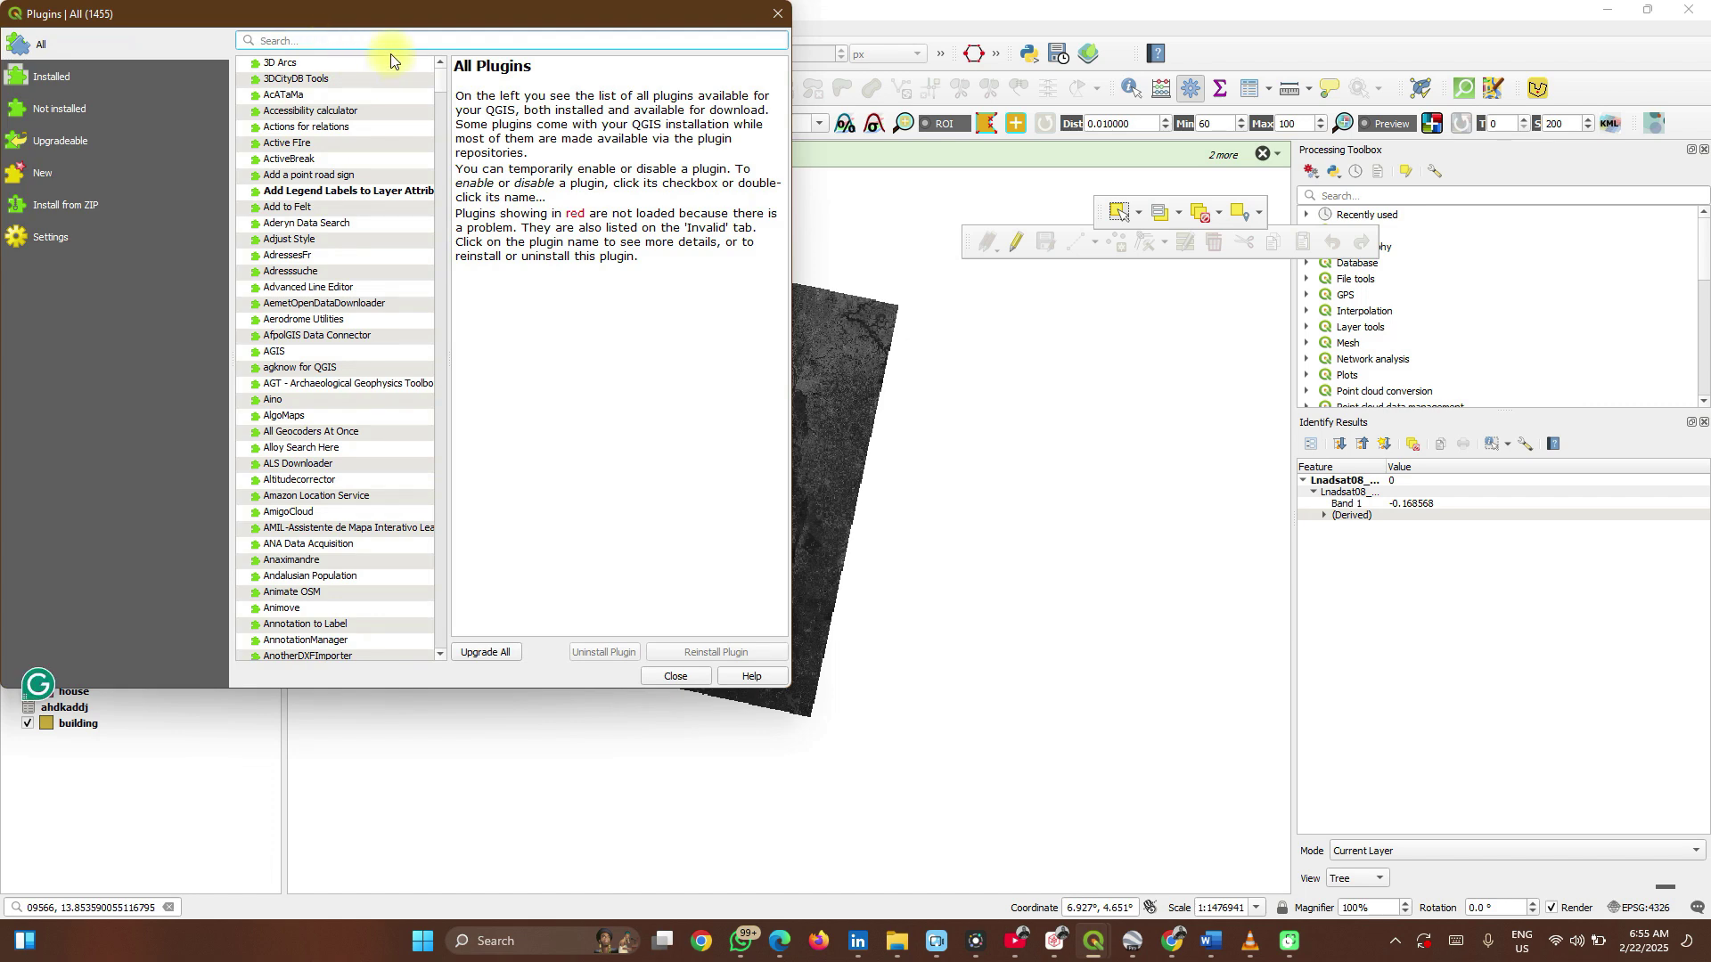
pyautogui.write('quick')
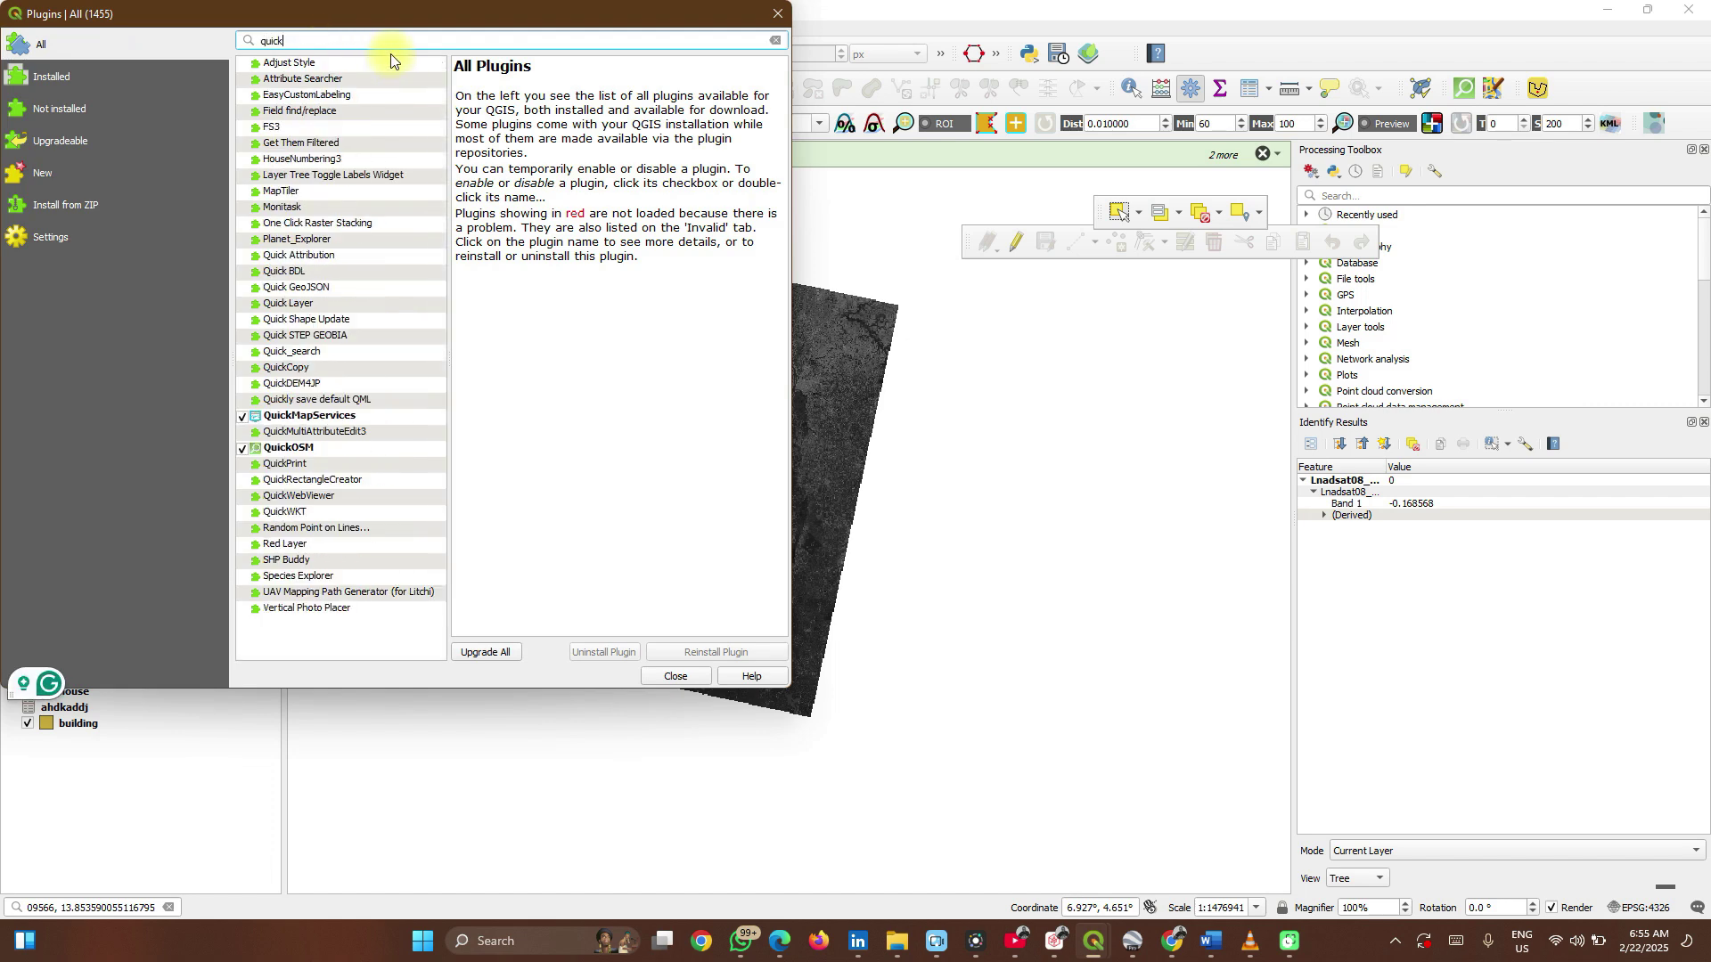
pyautogui.click(314, 413)
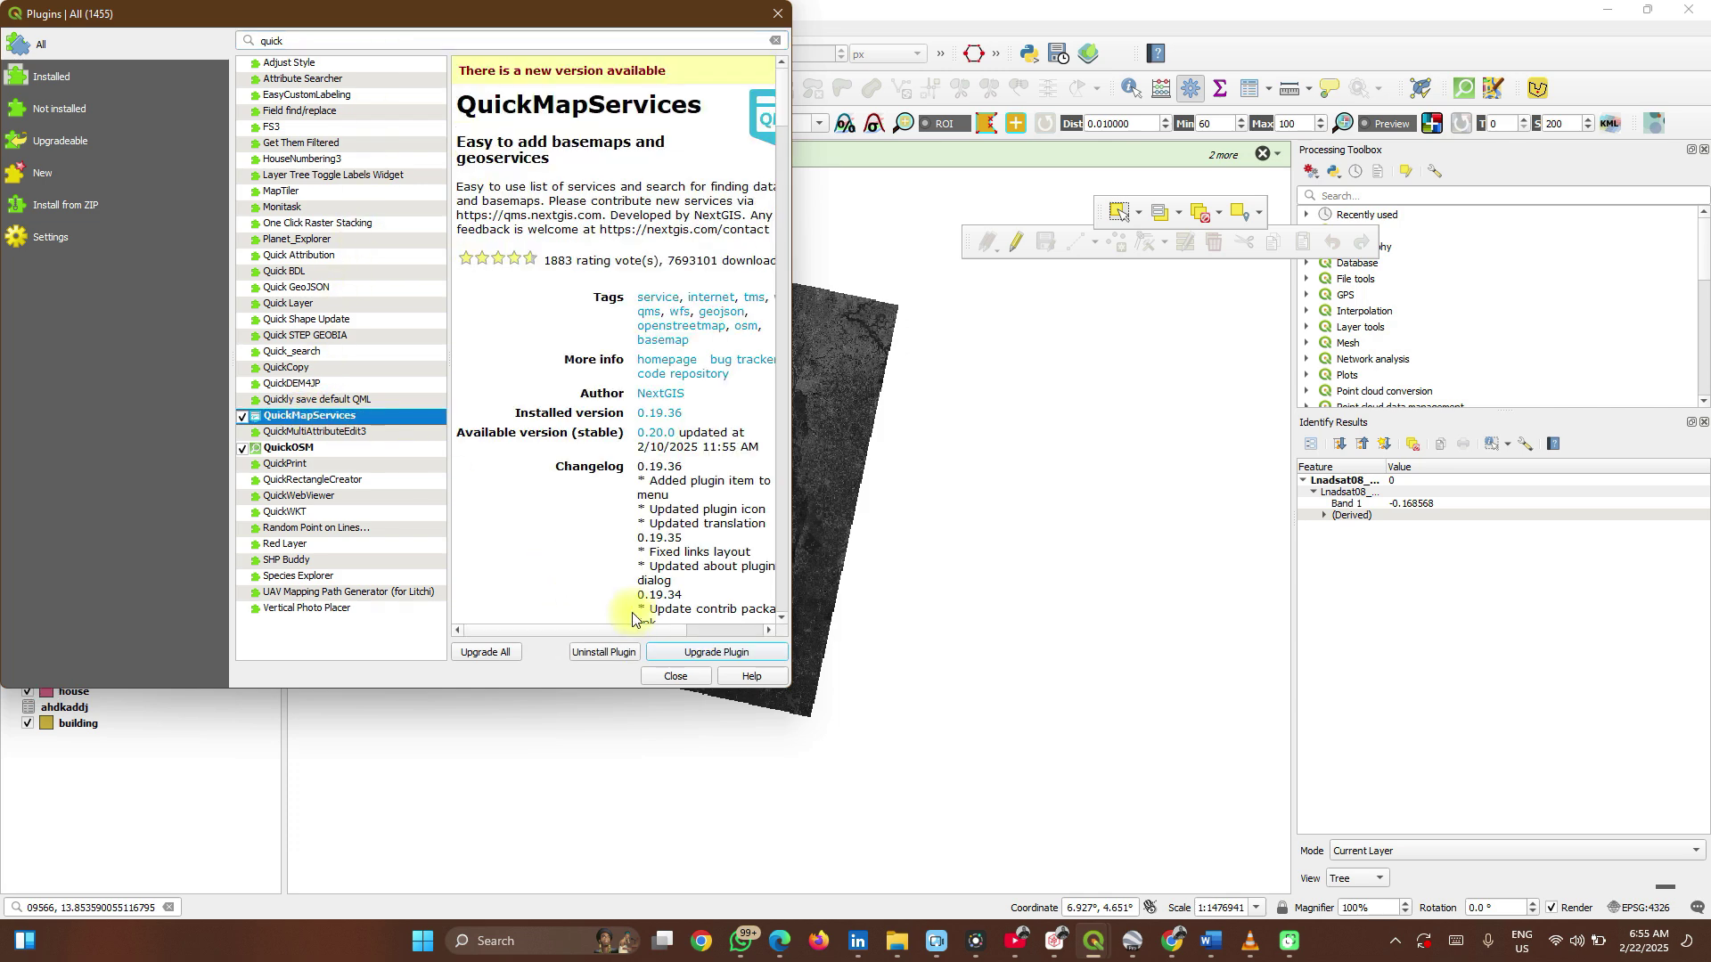
pyautogui.click(688, 678)
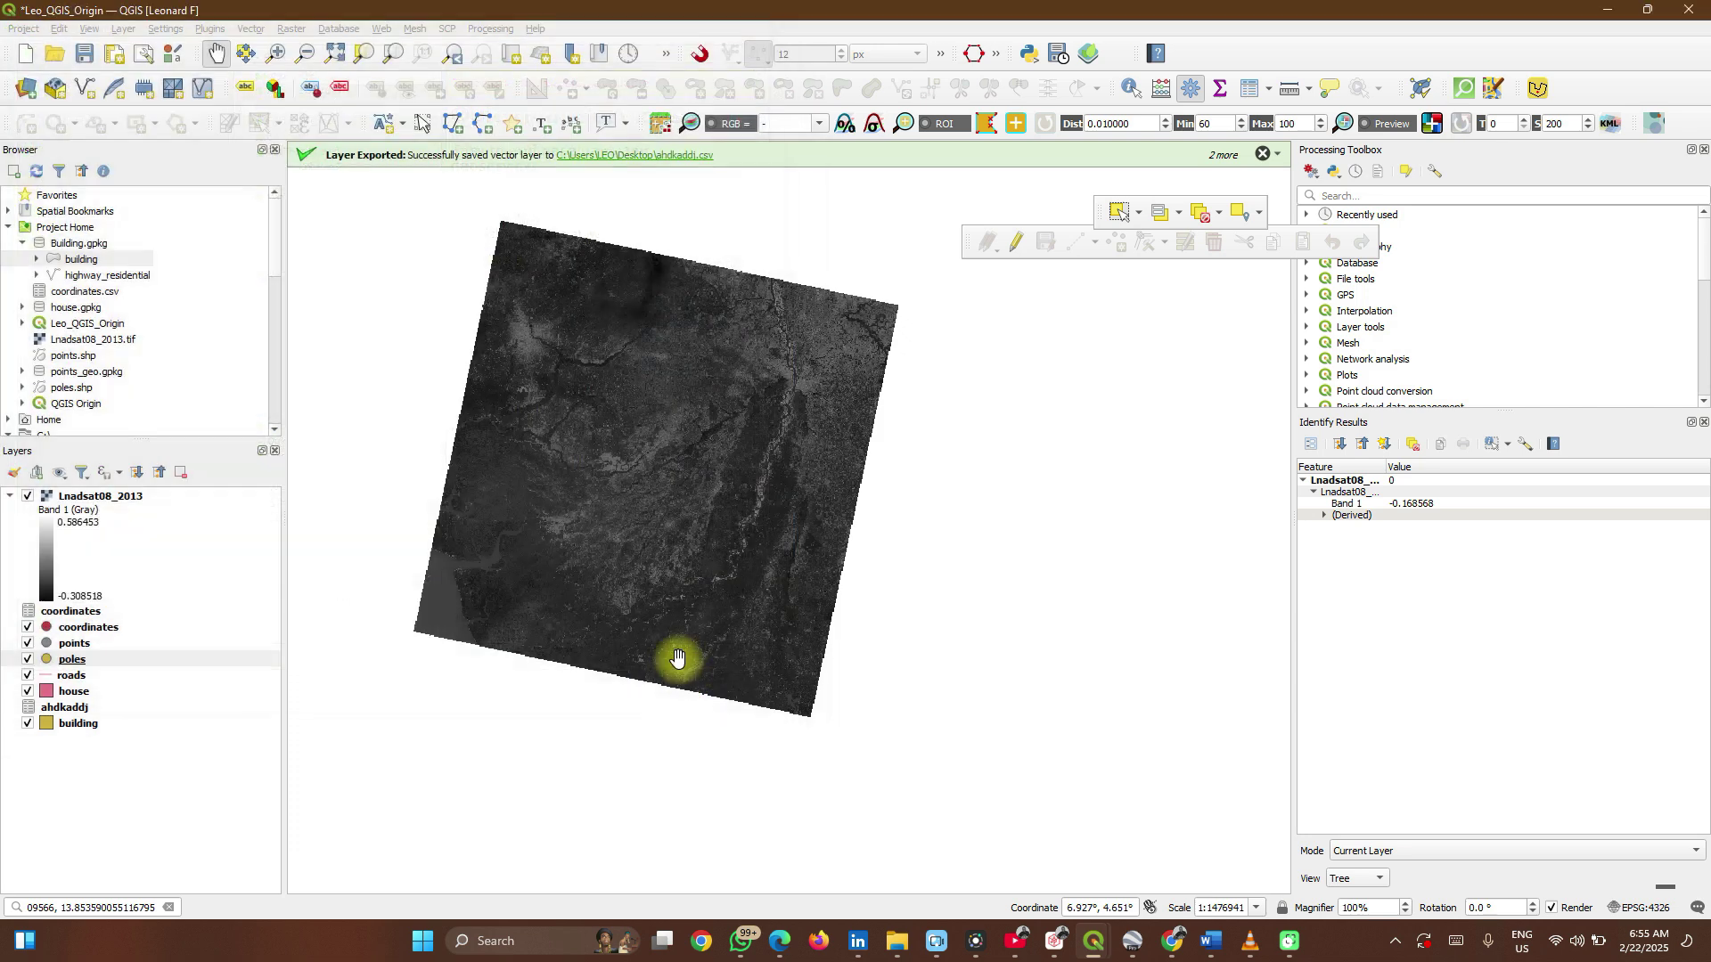
# - Add the OSM Standard basemap to the project through QuickMapServices
pyautogui.click(382, 29)
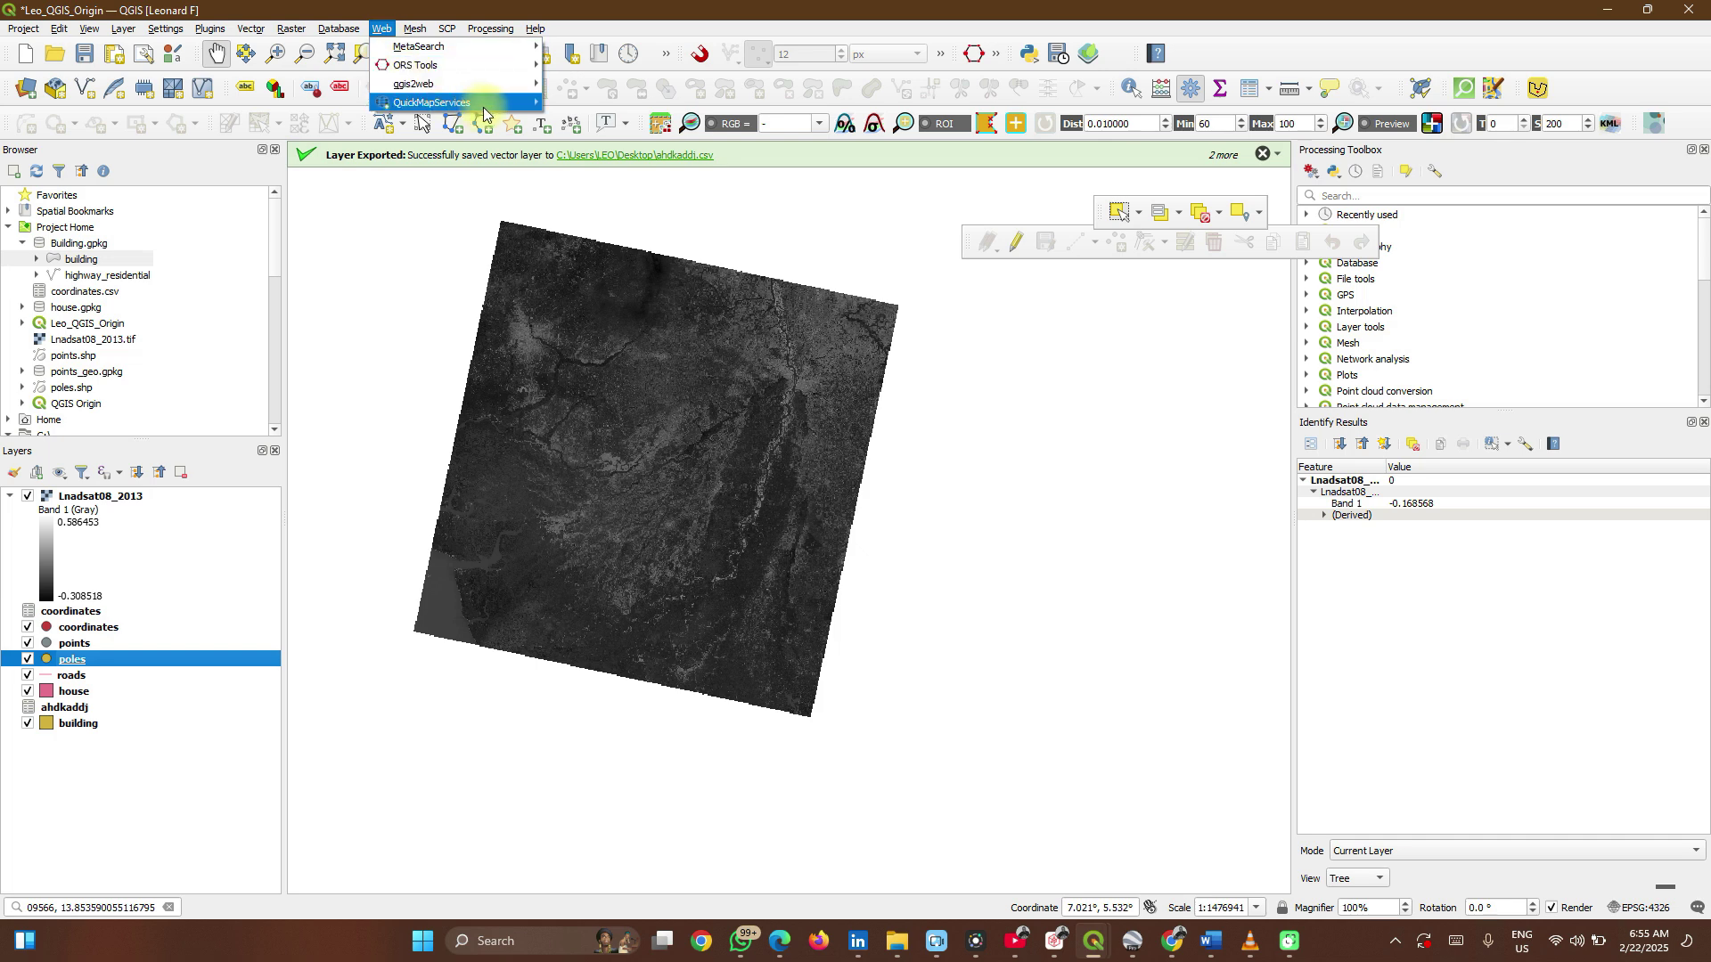
pyautogui.moveTo(445, 102)
pyautogui.moveTo(583, 105)
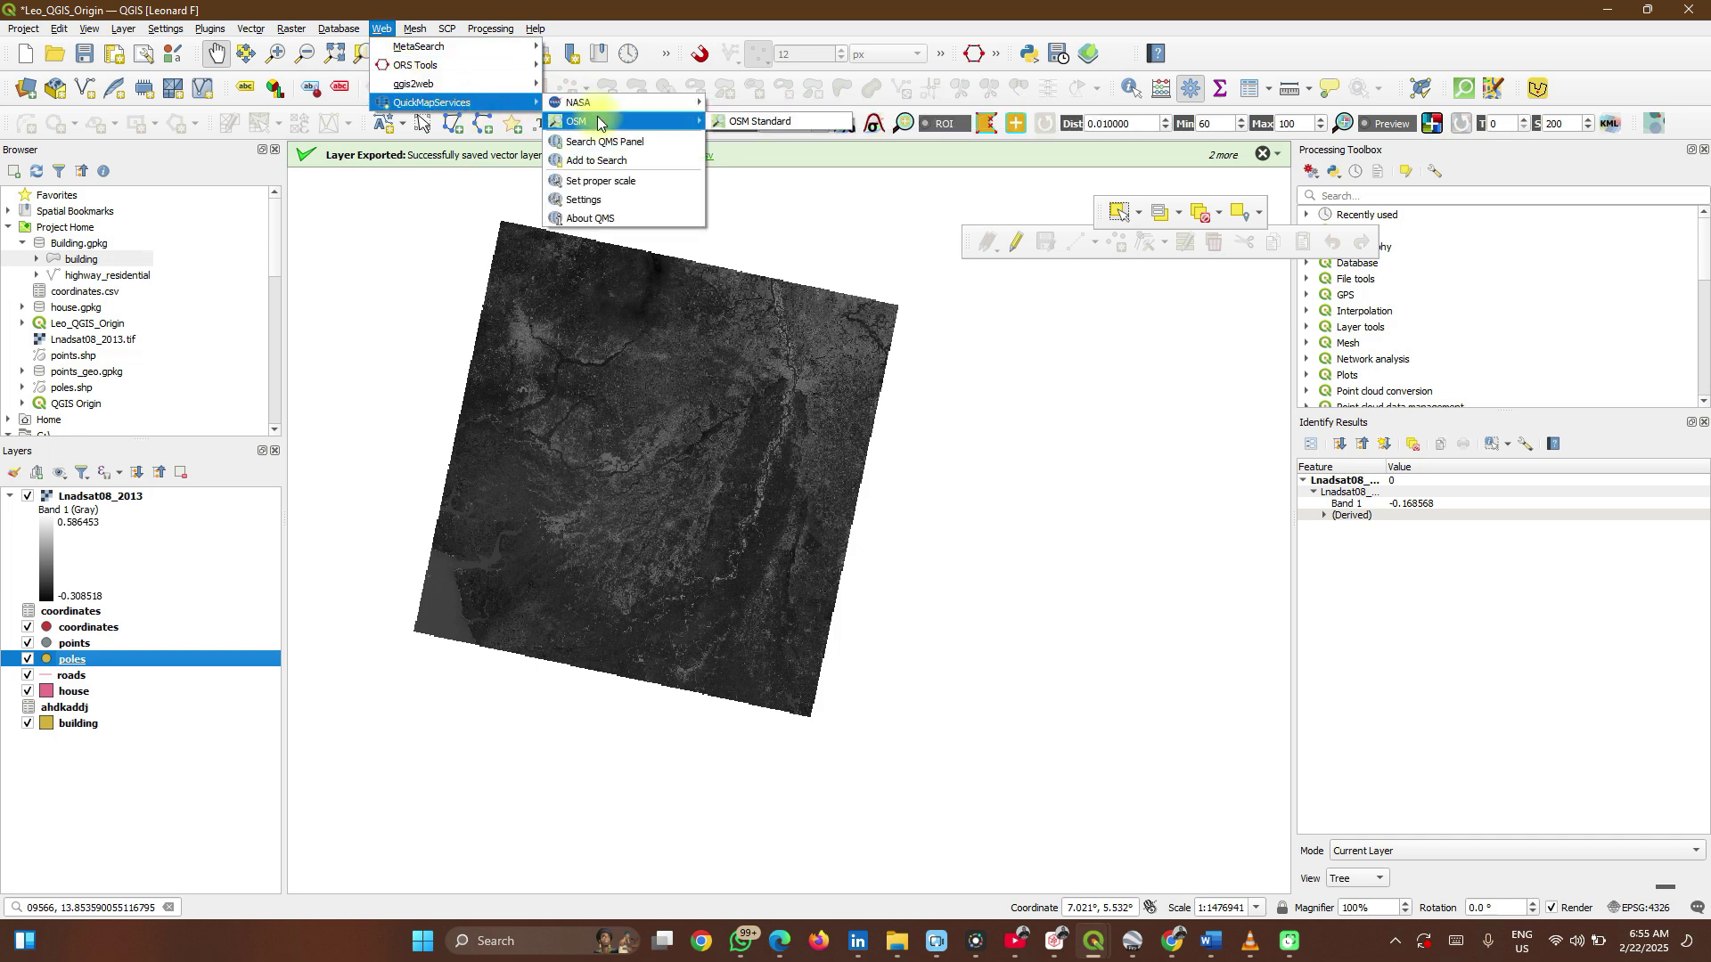
pyautogui.click(739, 122)
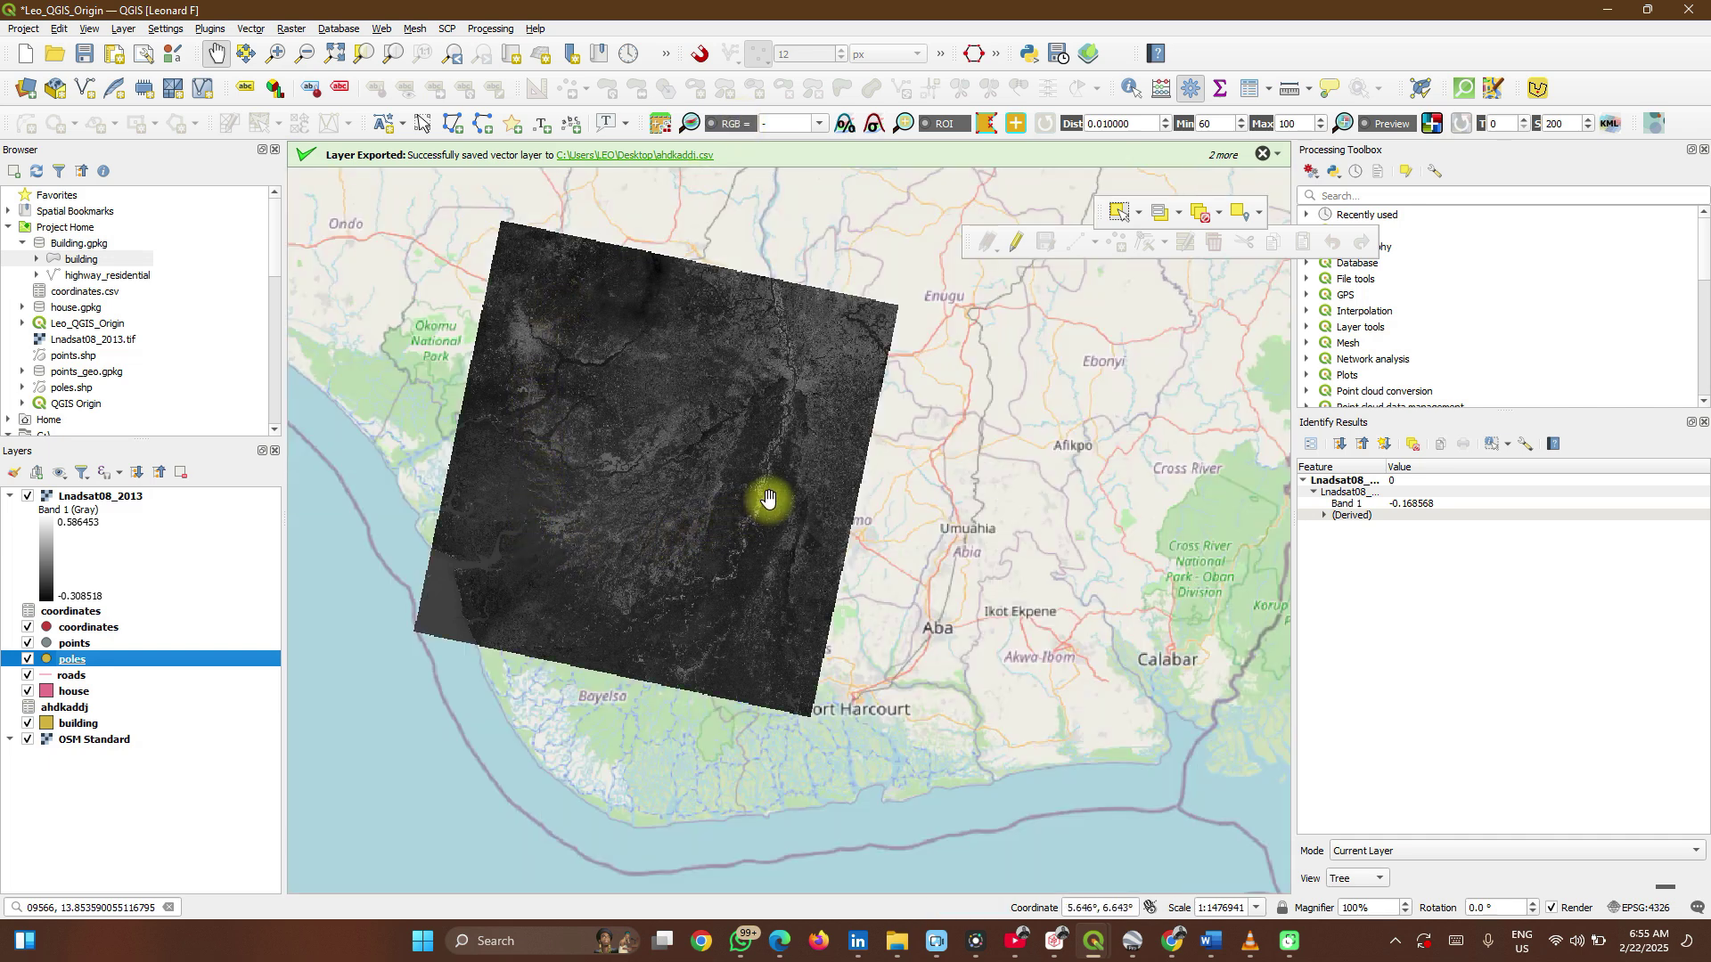
# - Examine the OSM Standard basemap around the Landsat raster, across North Africa and up close in Benin
pyautogui.moveTo(872, 529); pyautogui.dragTo(916, 714)
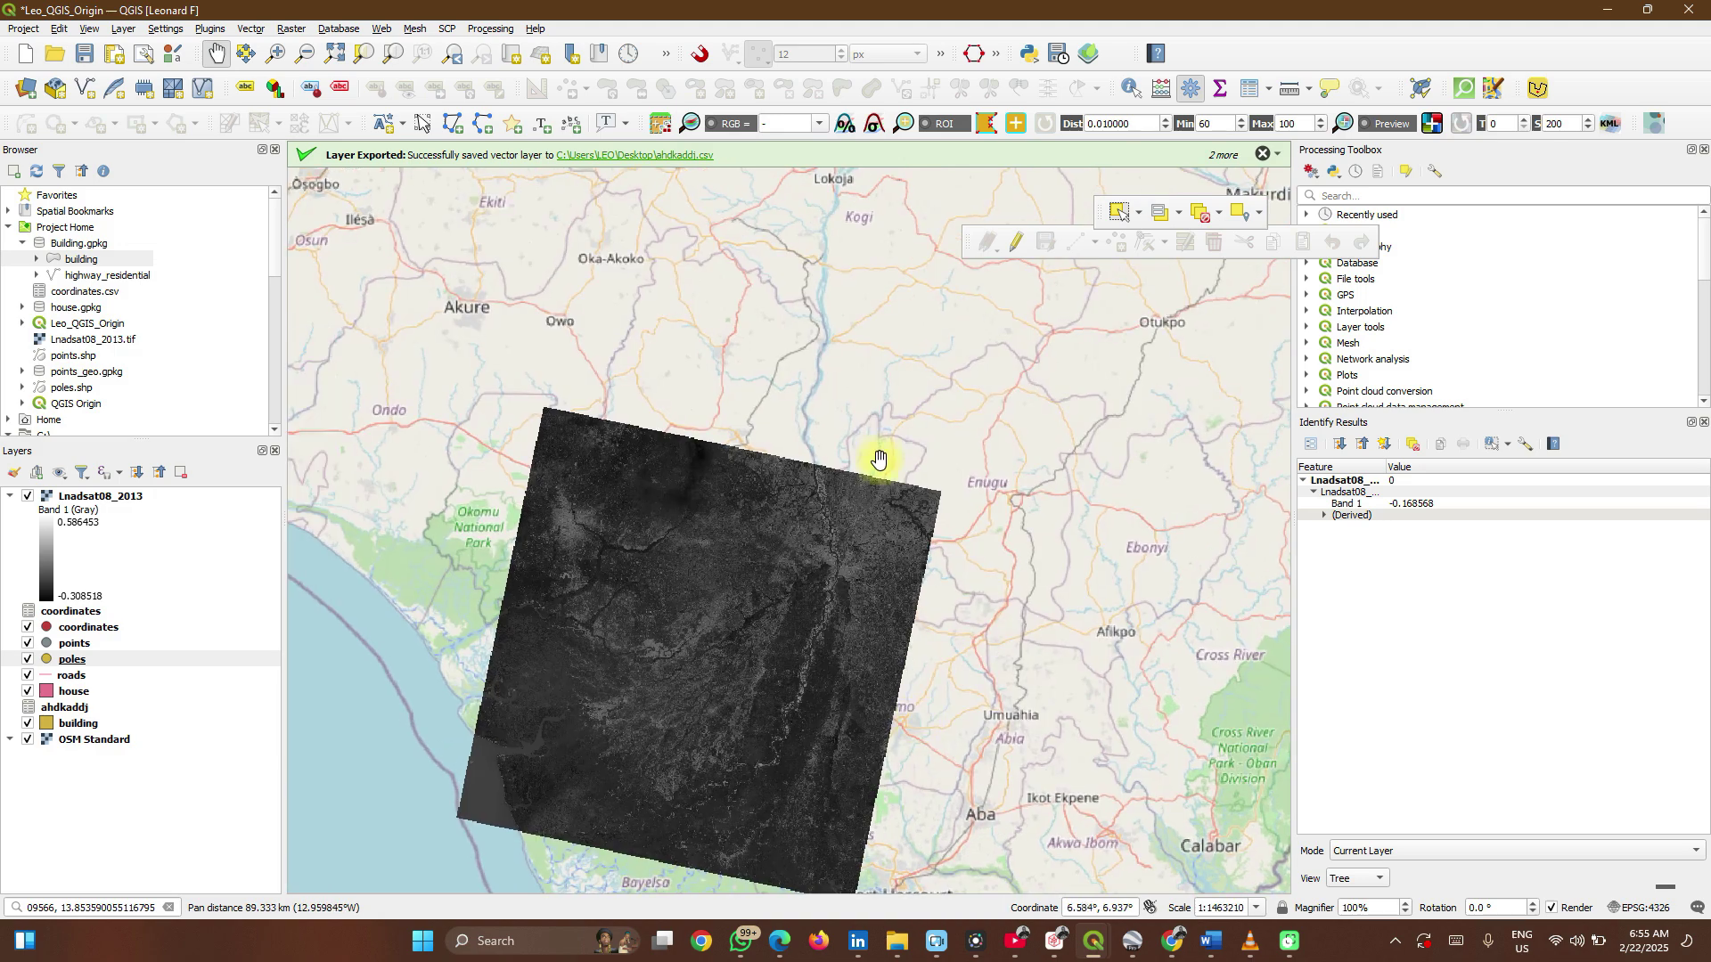
pyautogui.moveTo(879, 451); pyautogui.dragTo(892, 524)
pyautogui.scroll(-4, 891, 524)
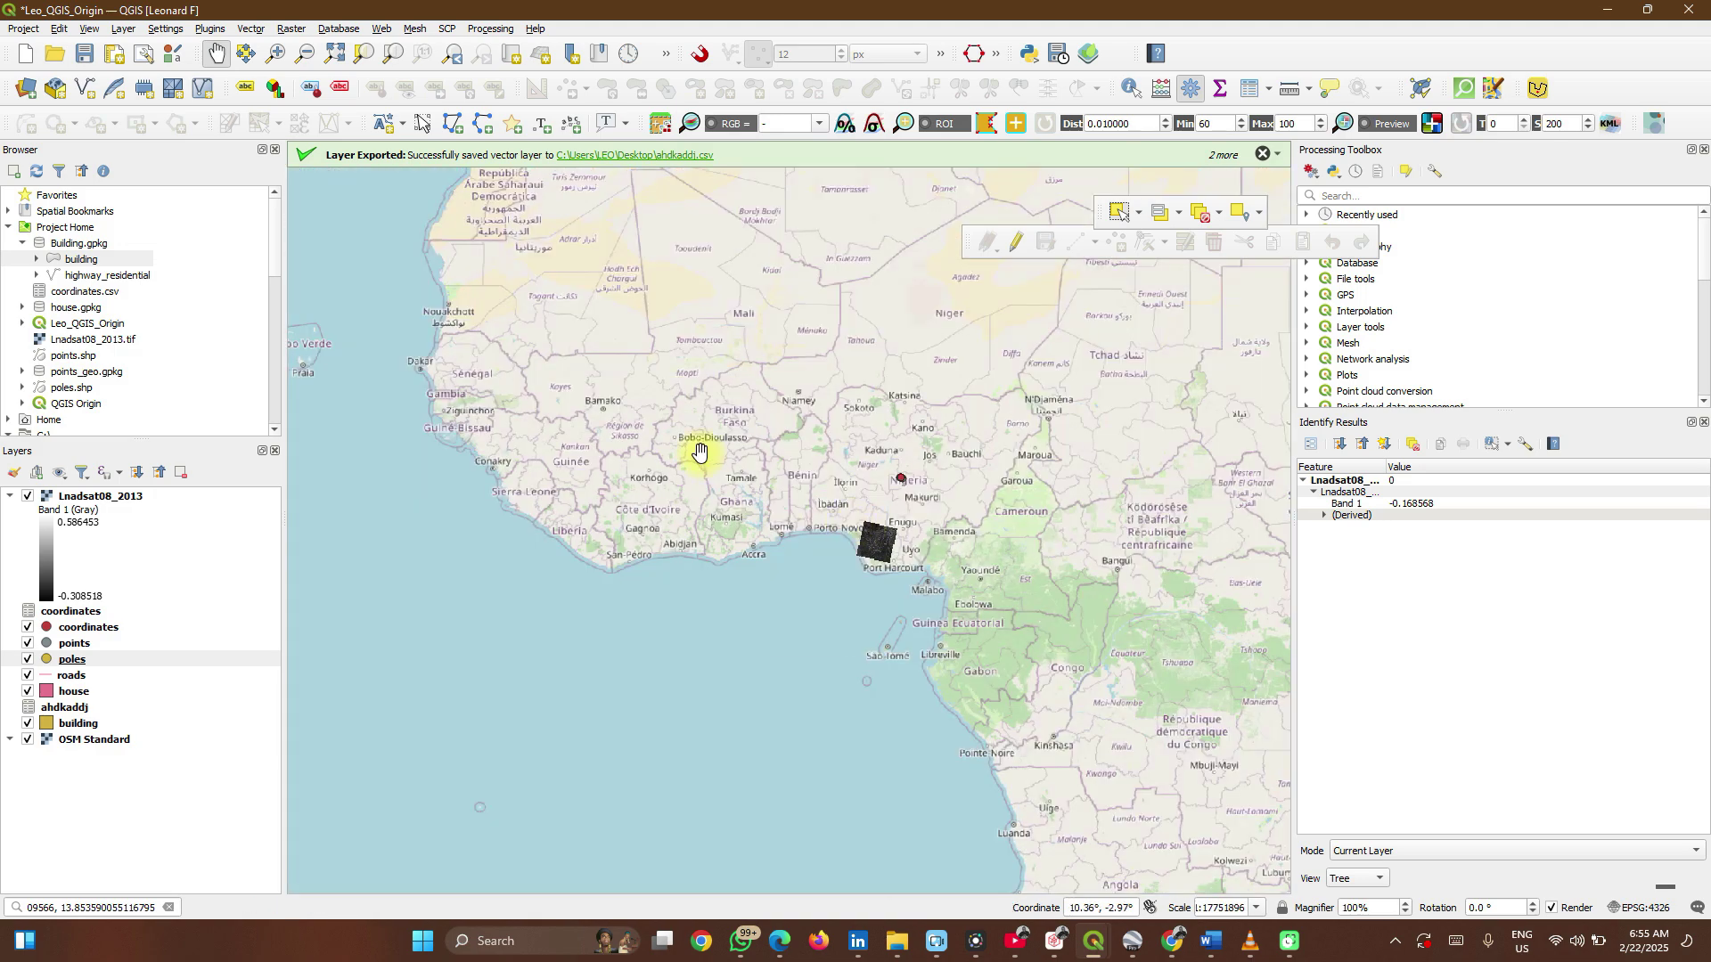
pyautogui.moveTo(700, 455); pyautogui.dragTo(784, 648)
pyautogui.moveTo(1107, 352); pyautogui.dragTo(623, 604)
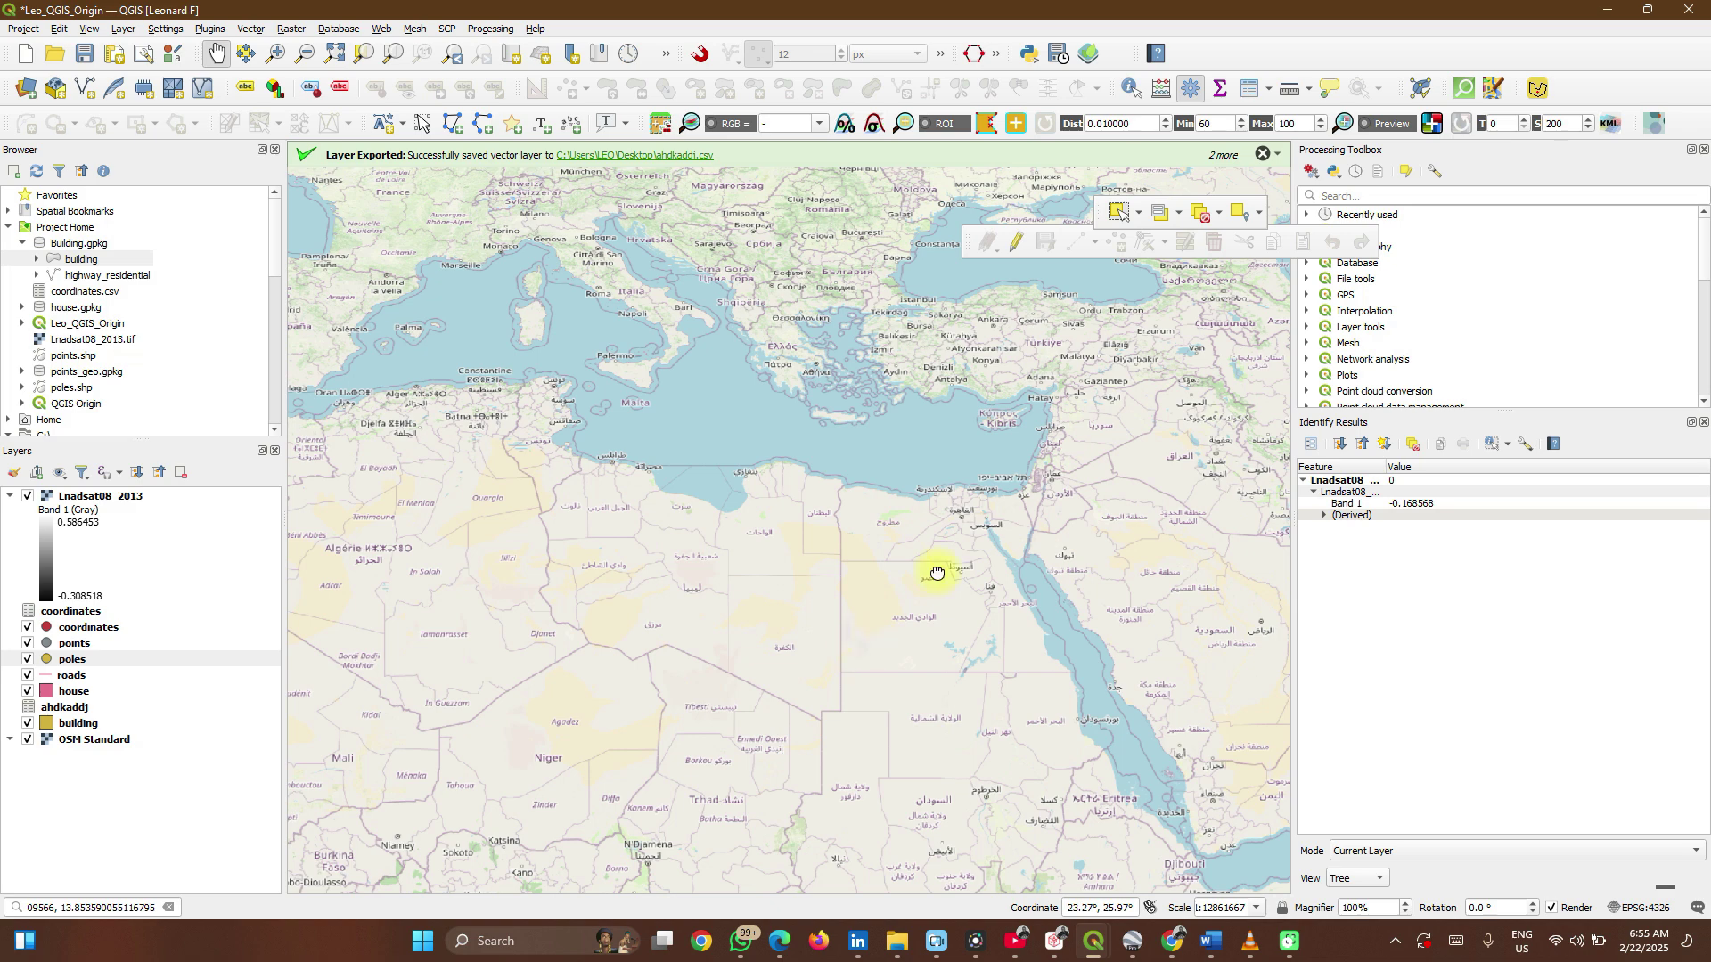
pyautogui.moveTo(933, 575); pyautogui.dragTo(1274, 189)
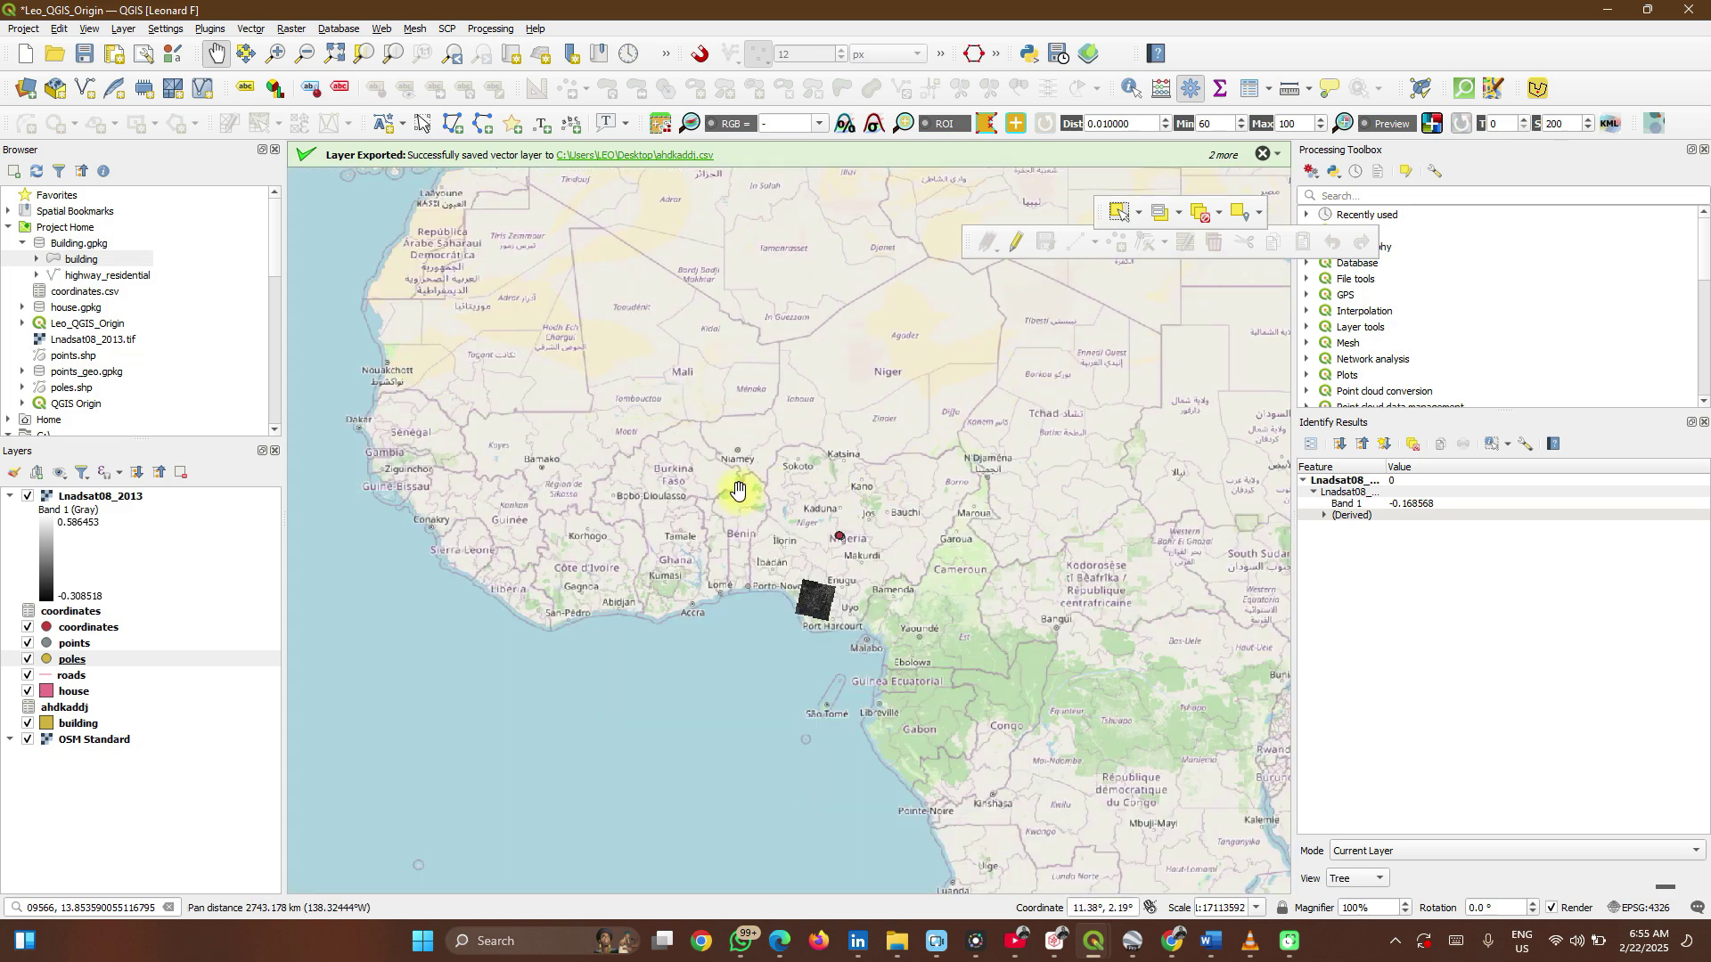
pyautogui.scroll(4, 737, 489)
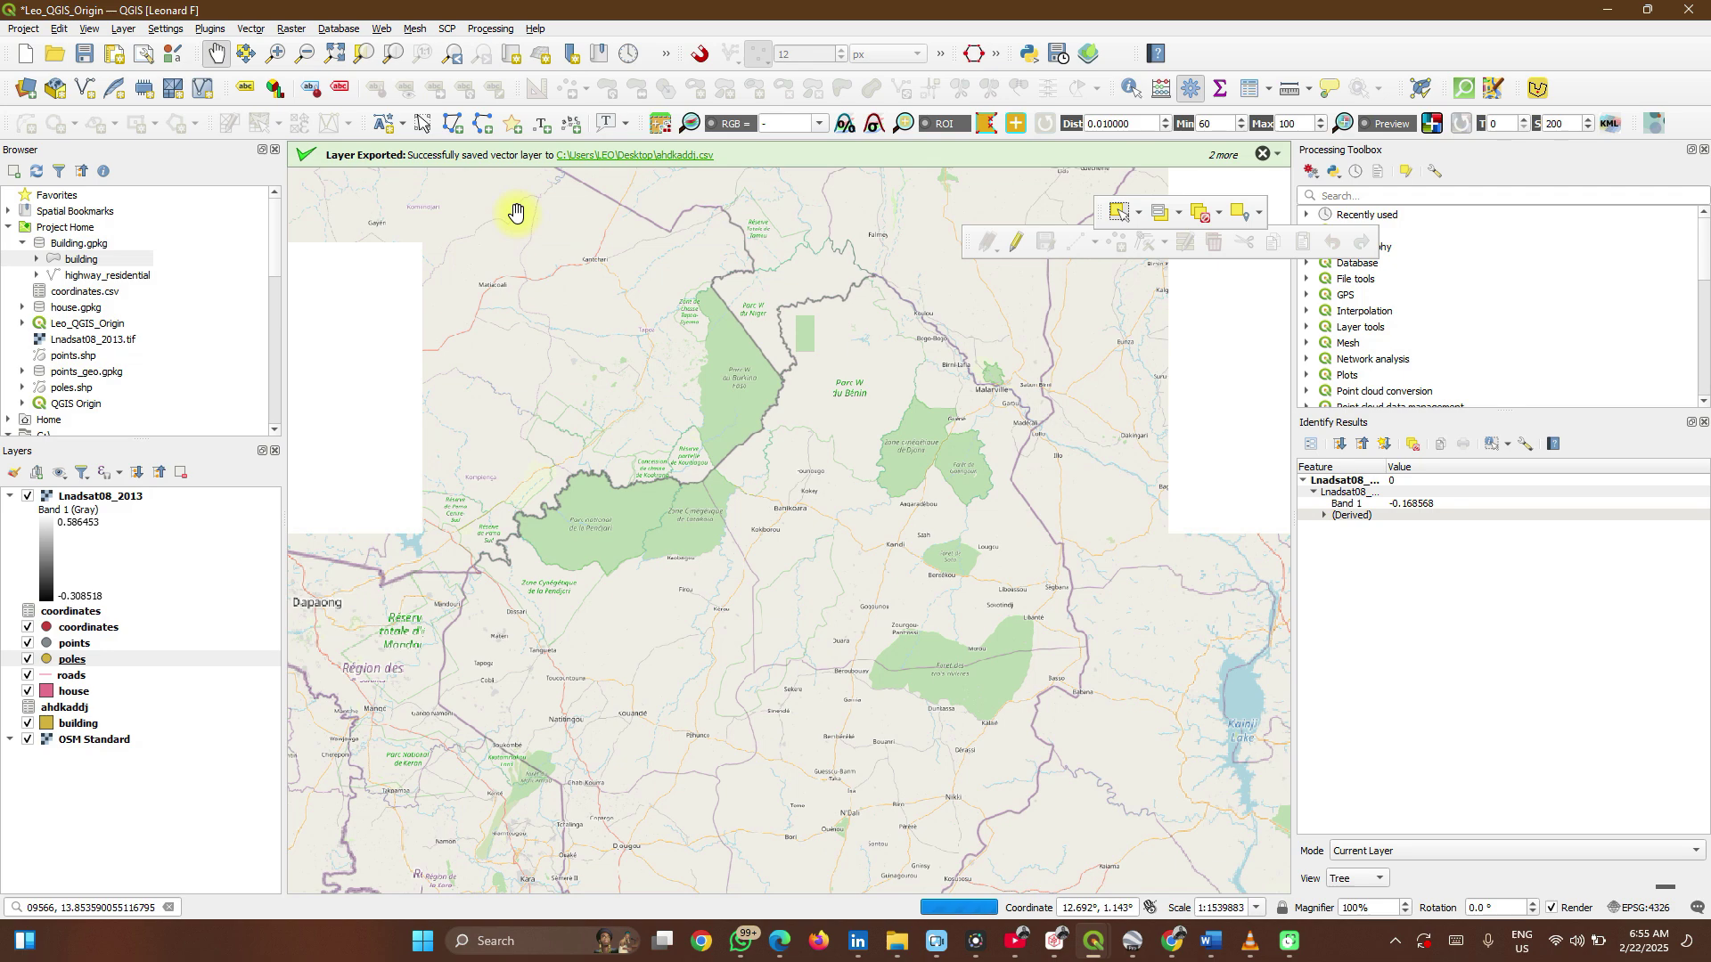
# - Switch to the Word document, copy the Google Satellite Hybrid tile URL, and return to QGIS
pyautogui.click(1204, 941)
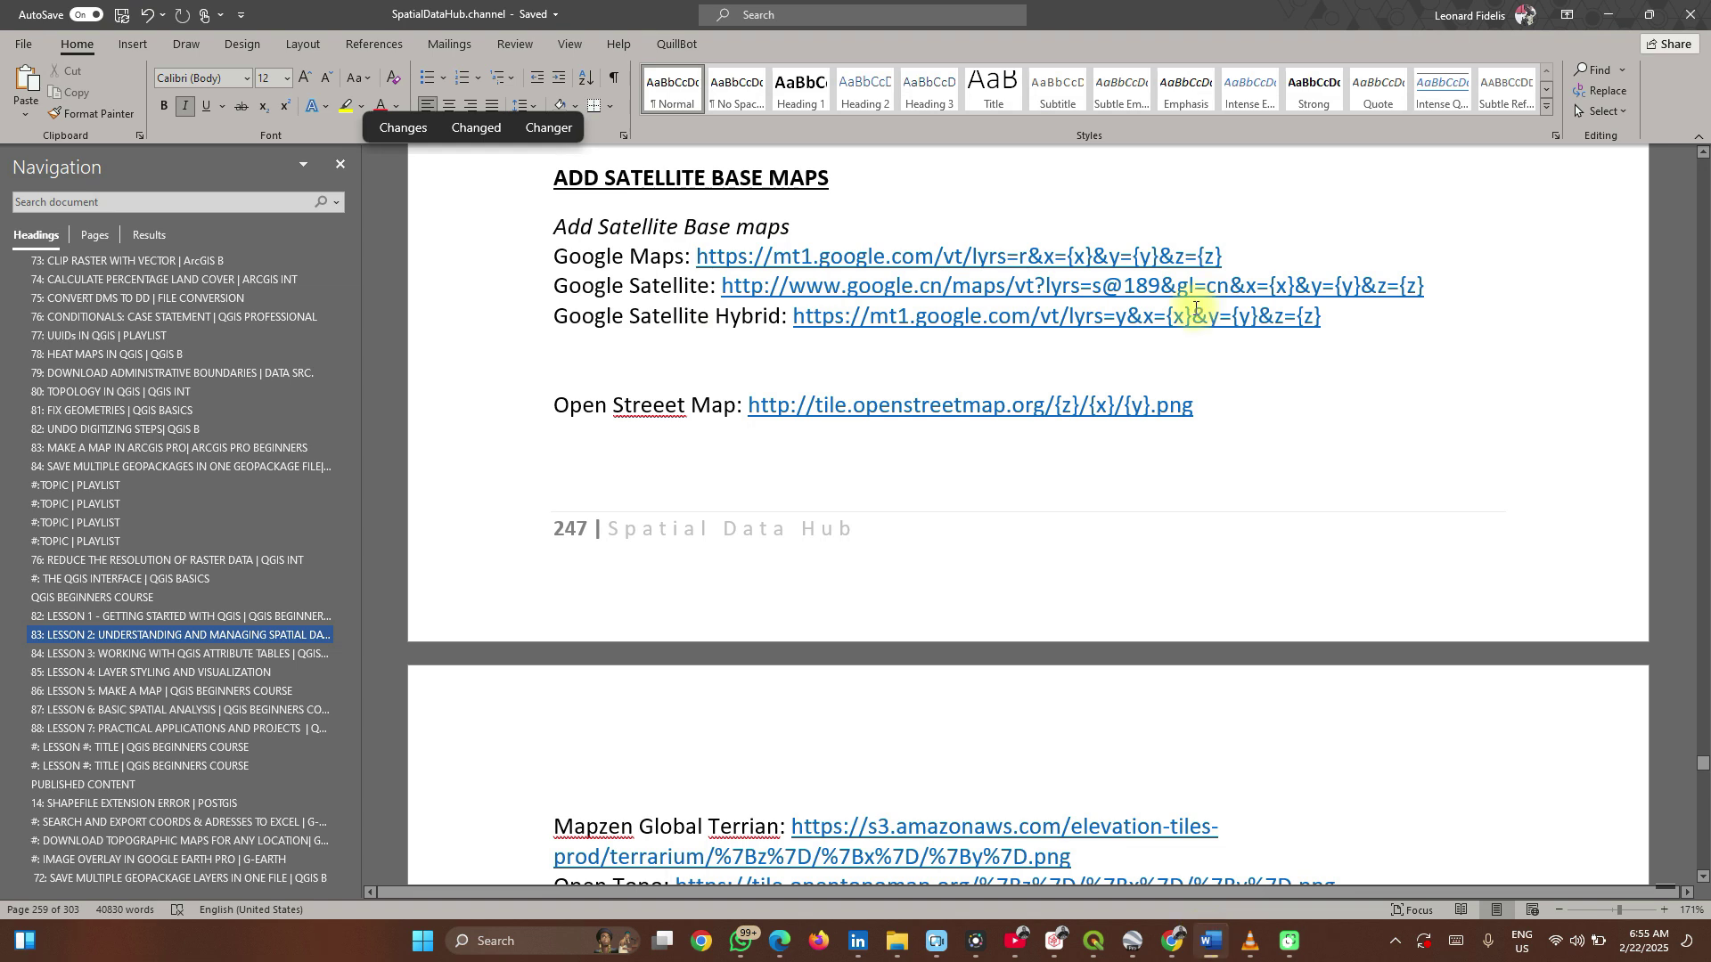
pyautogui.click(1329, 327)
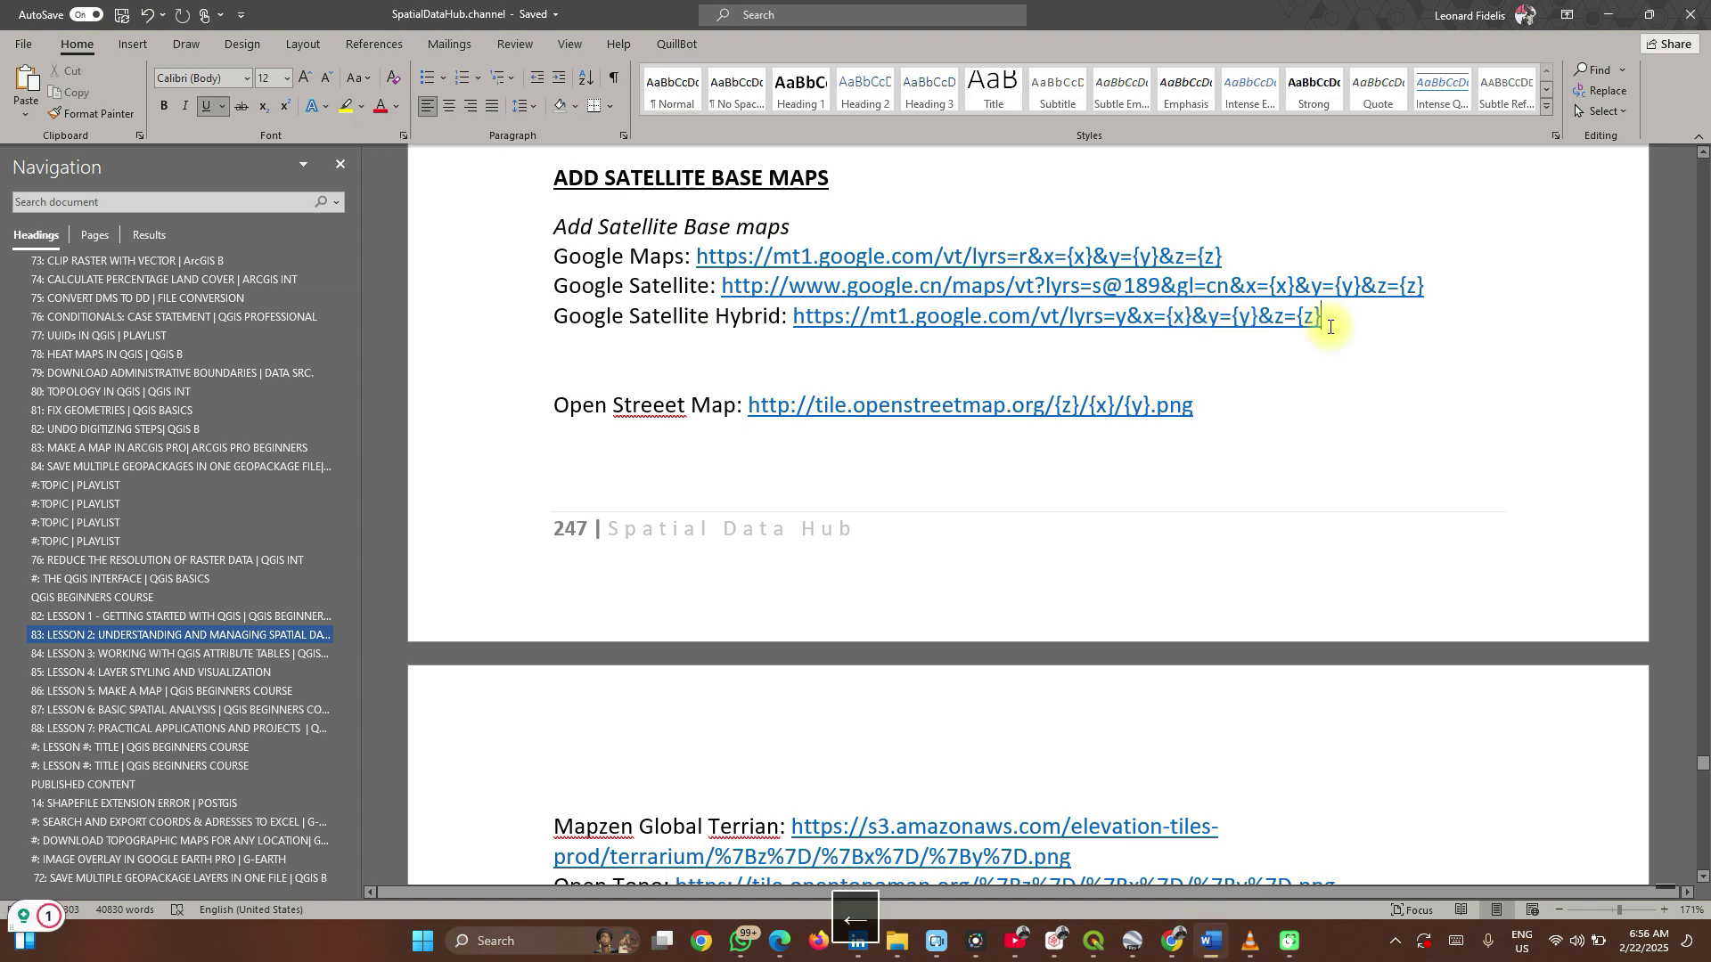
pyautogui.hotkey('ctrl', 'shift', 'Left')
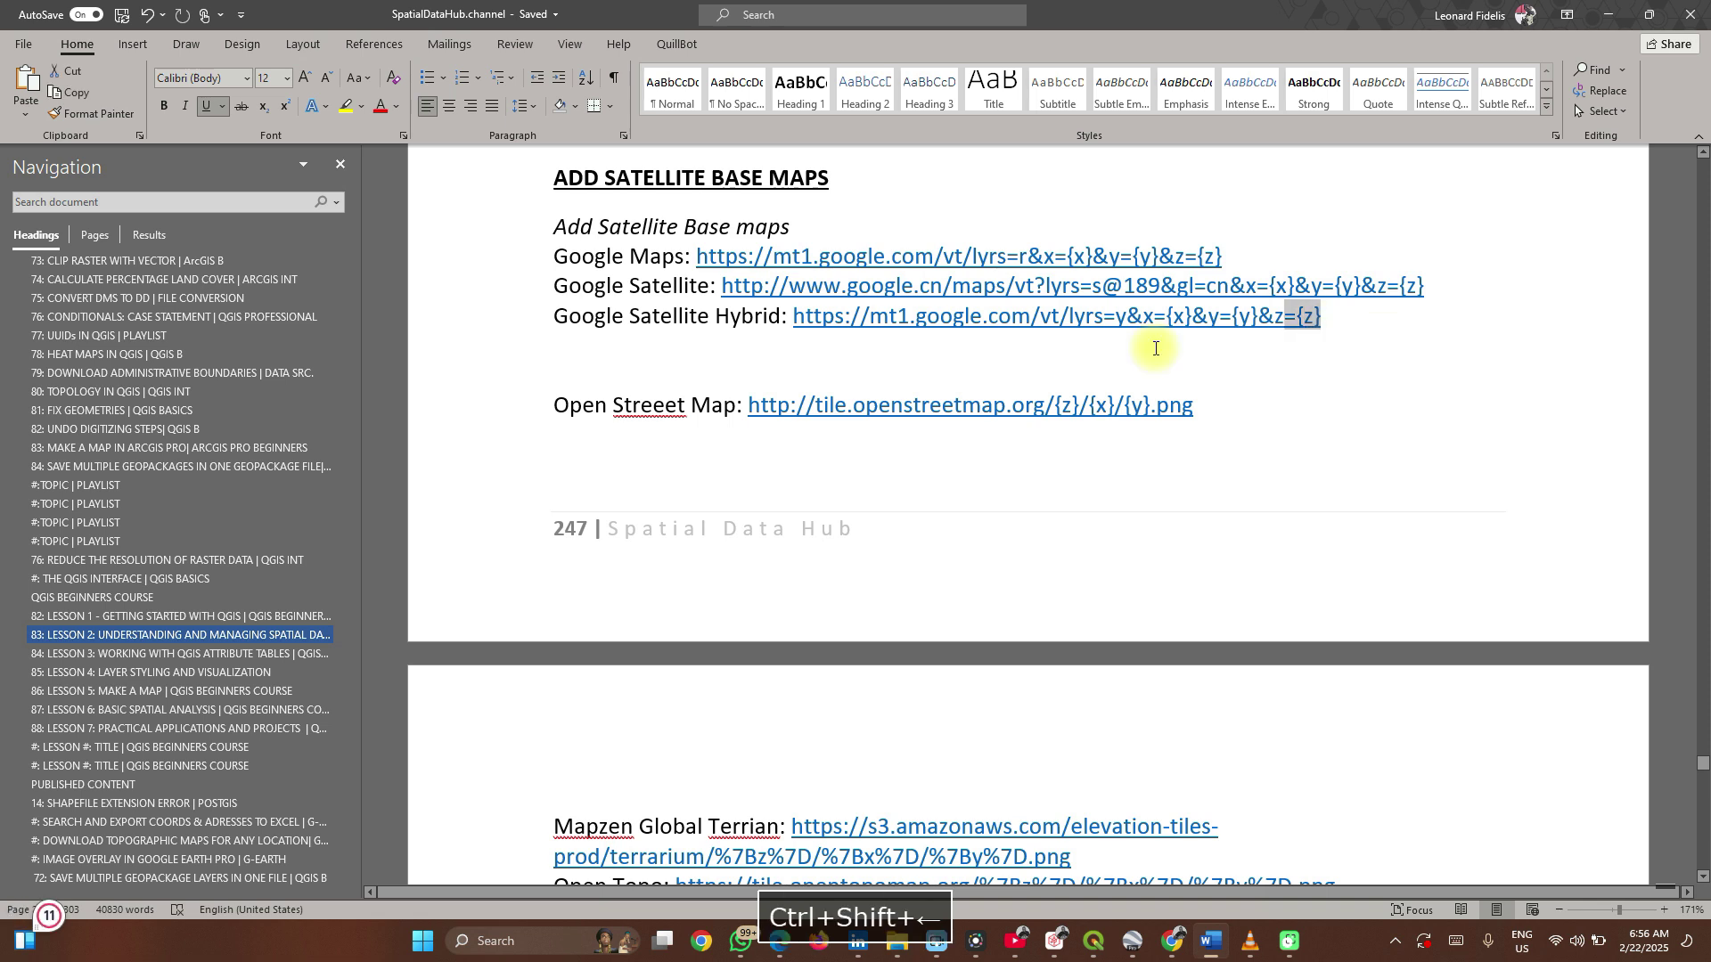
pyautogui.press('Left')
pyautogui.click(799, 324)
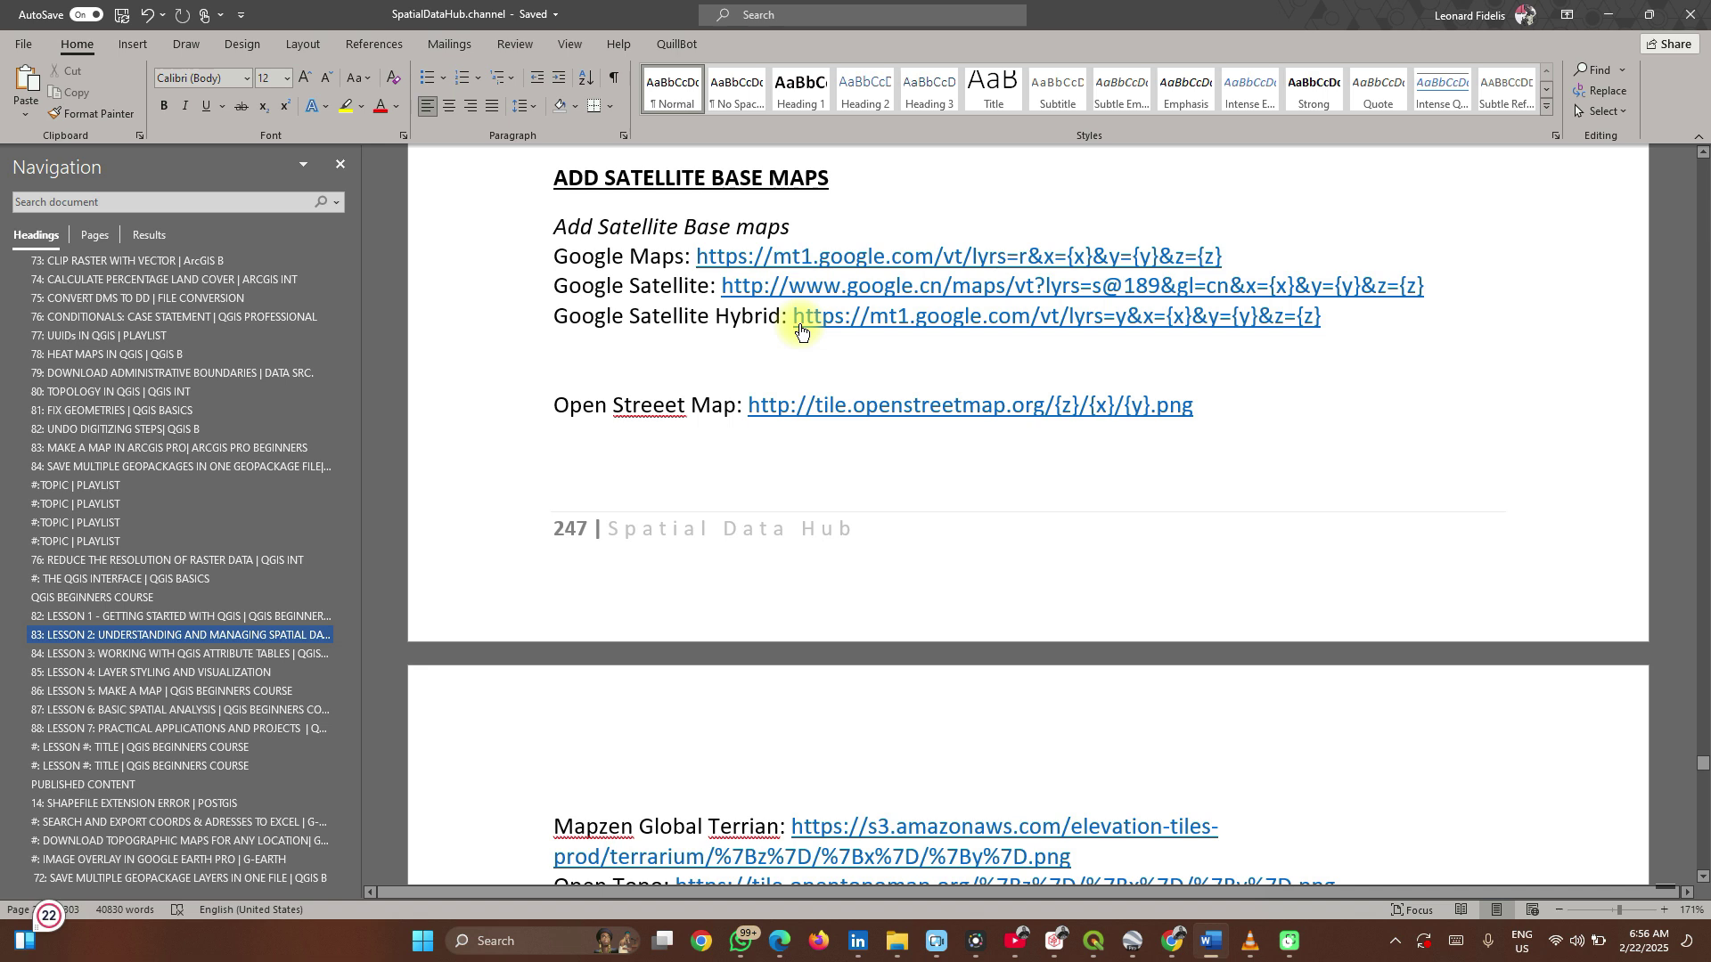
pyautogui.hotkey('ctrl', 'shift', 'Down')
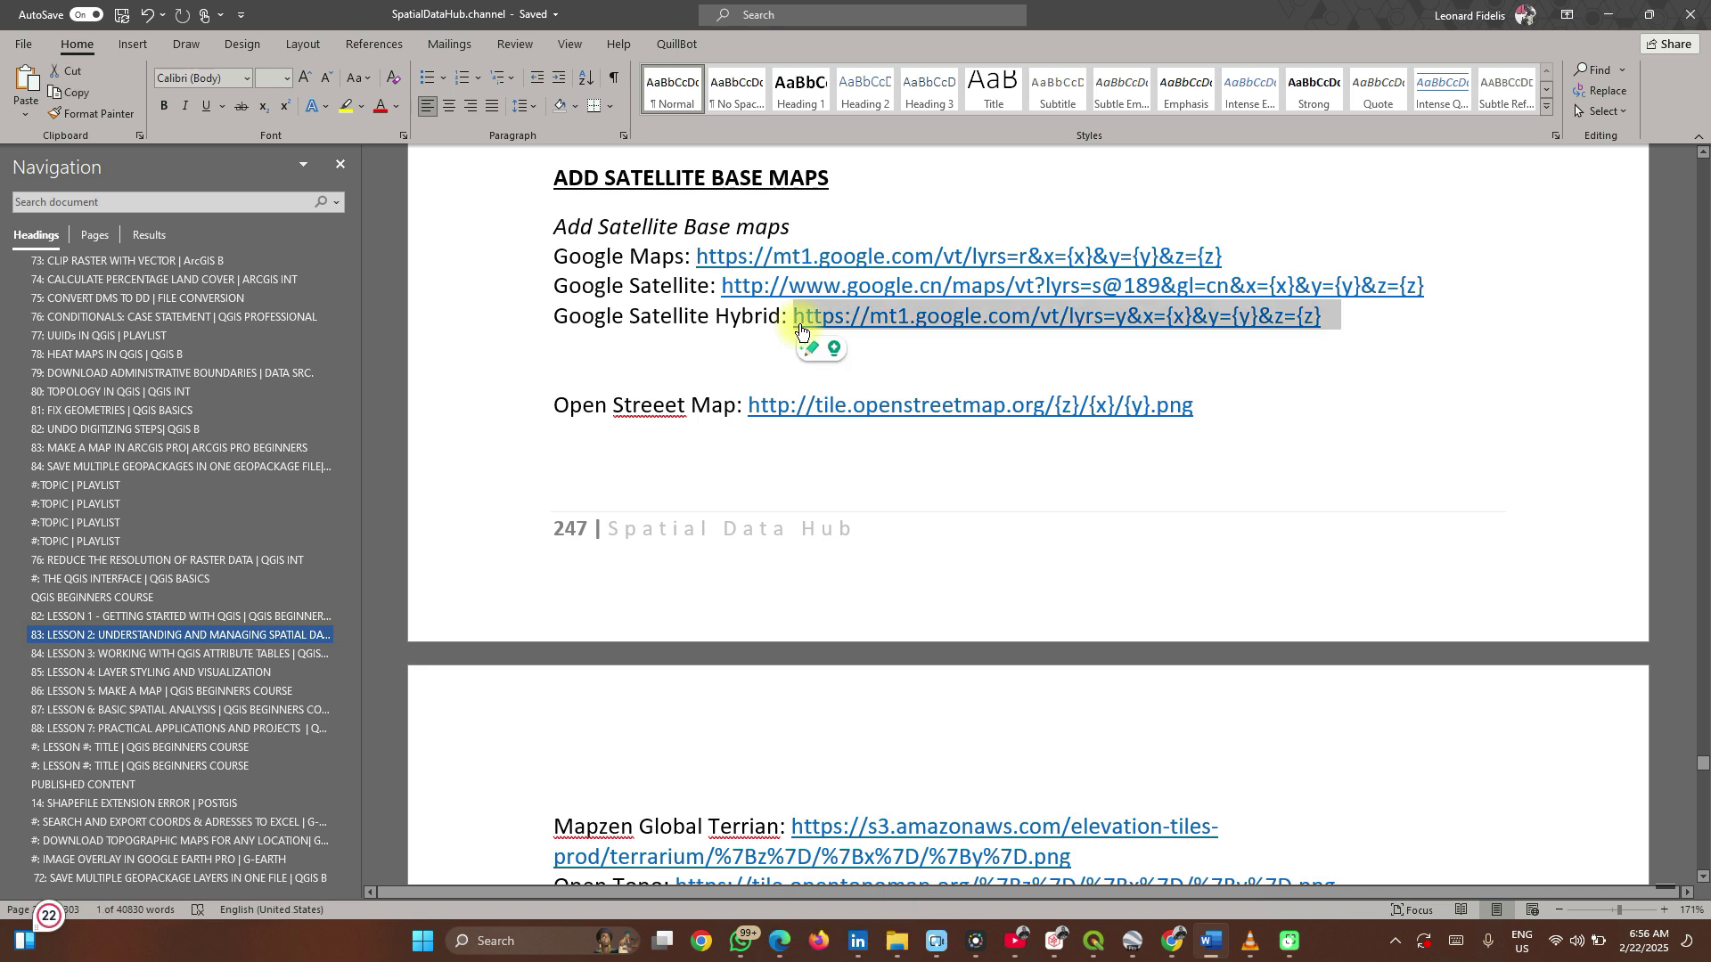
pyautogui.hotkey('ctrl', 'c')
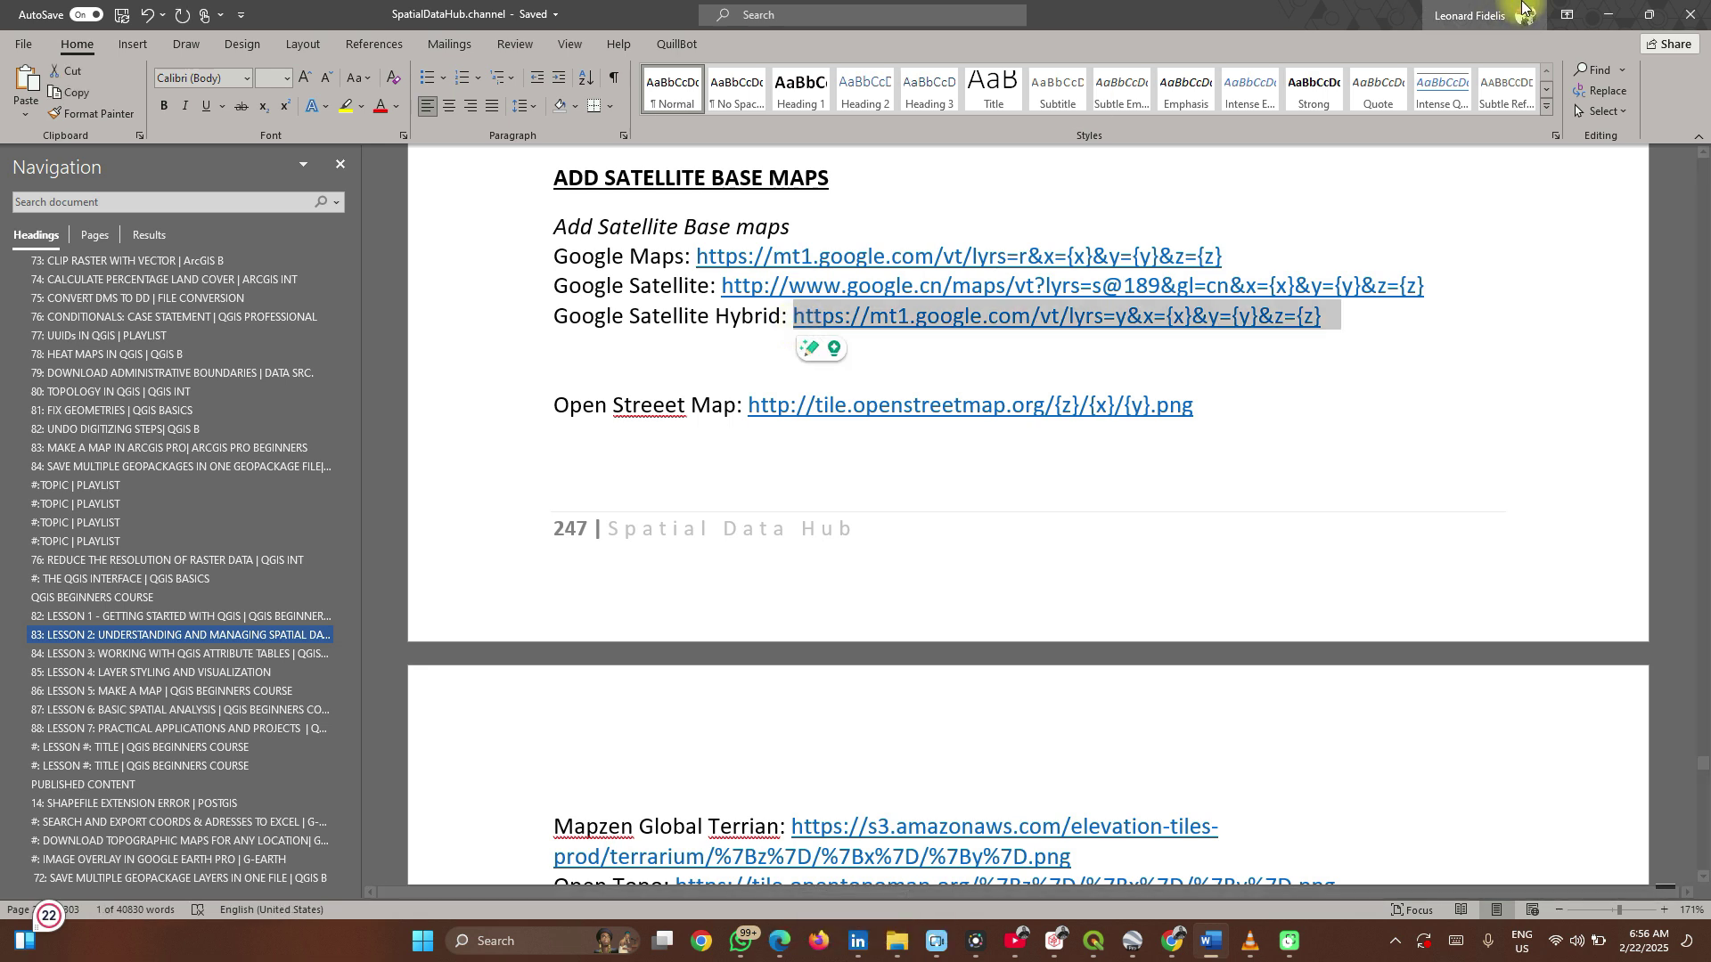
pyautogui.click(1608, 14)
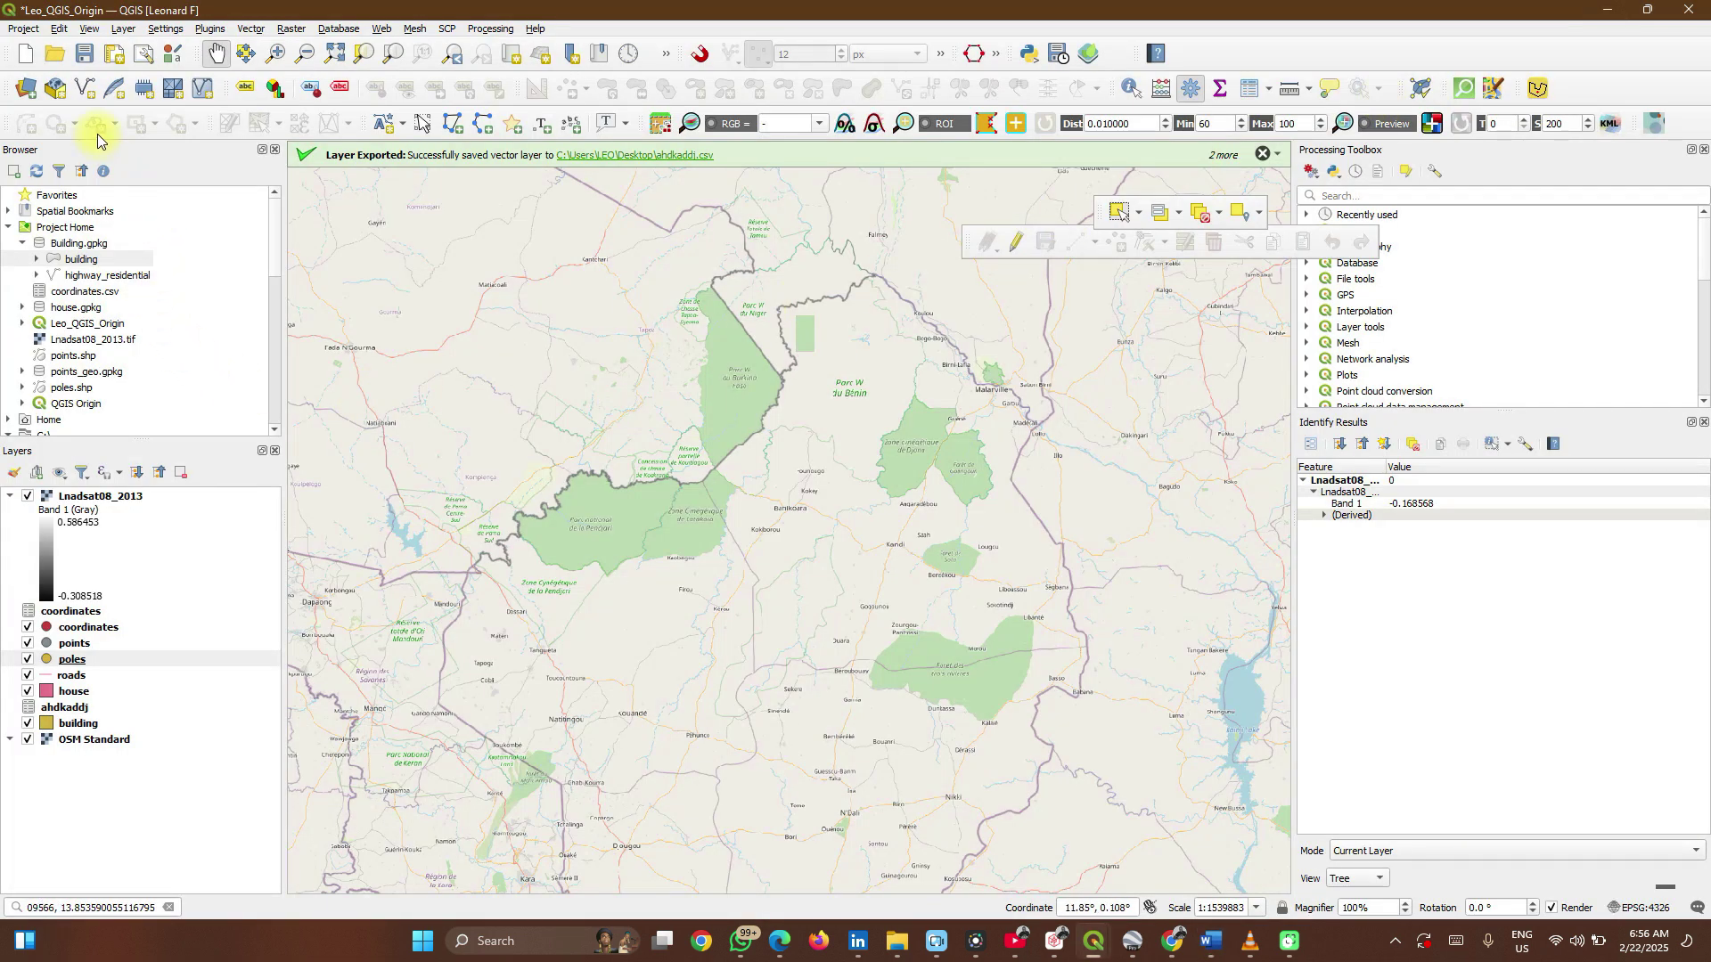
pyautogui.scroll(-3, 165, 312)
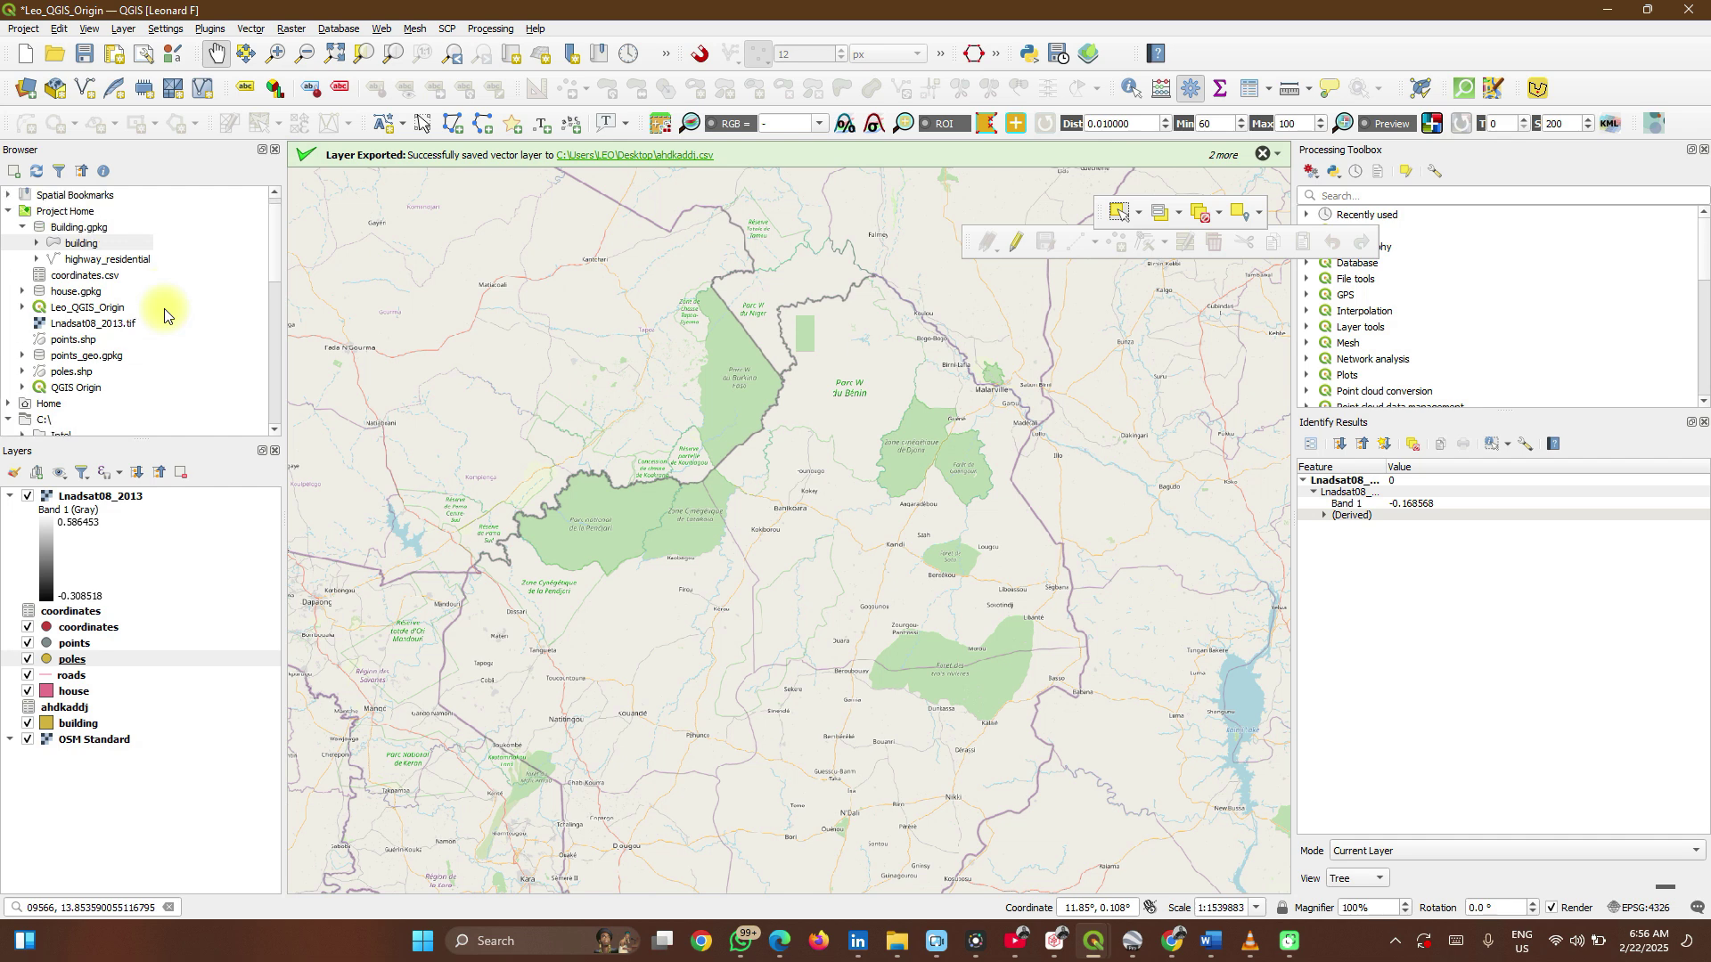
pyautogui.scroll(-7, 164, 311)
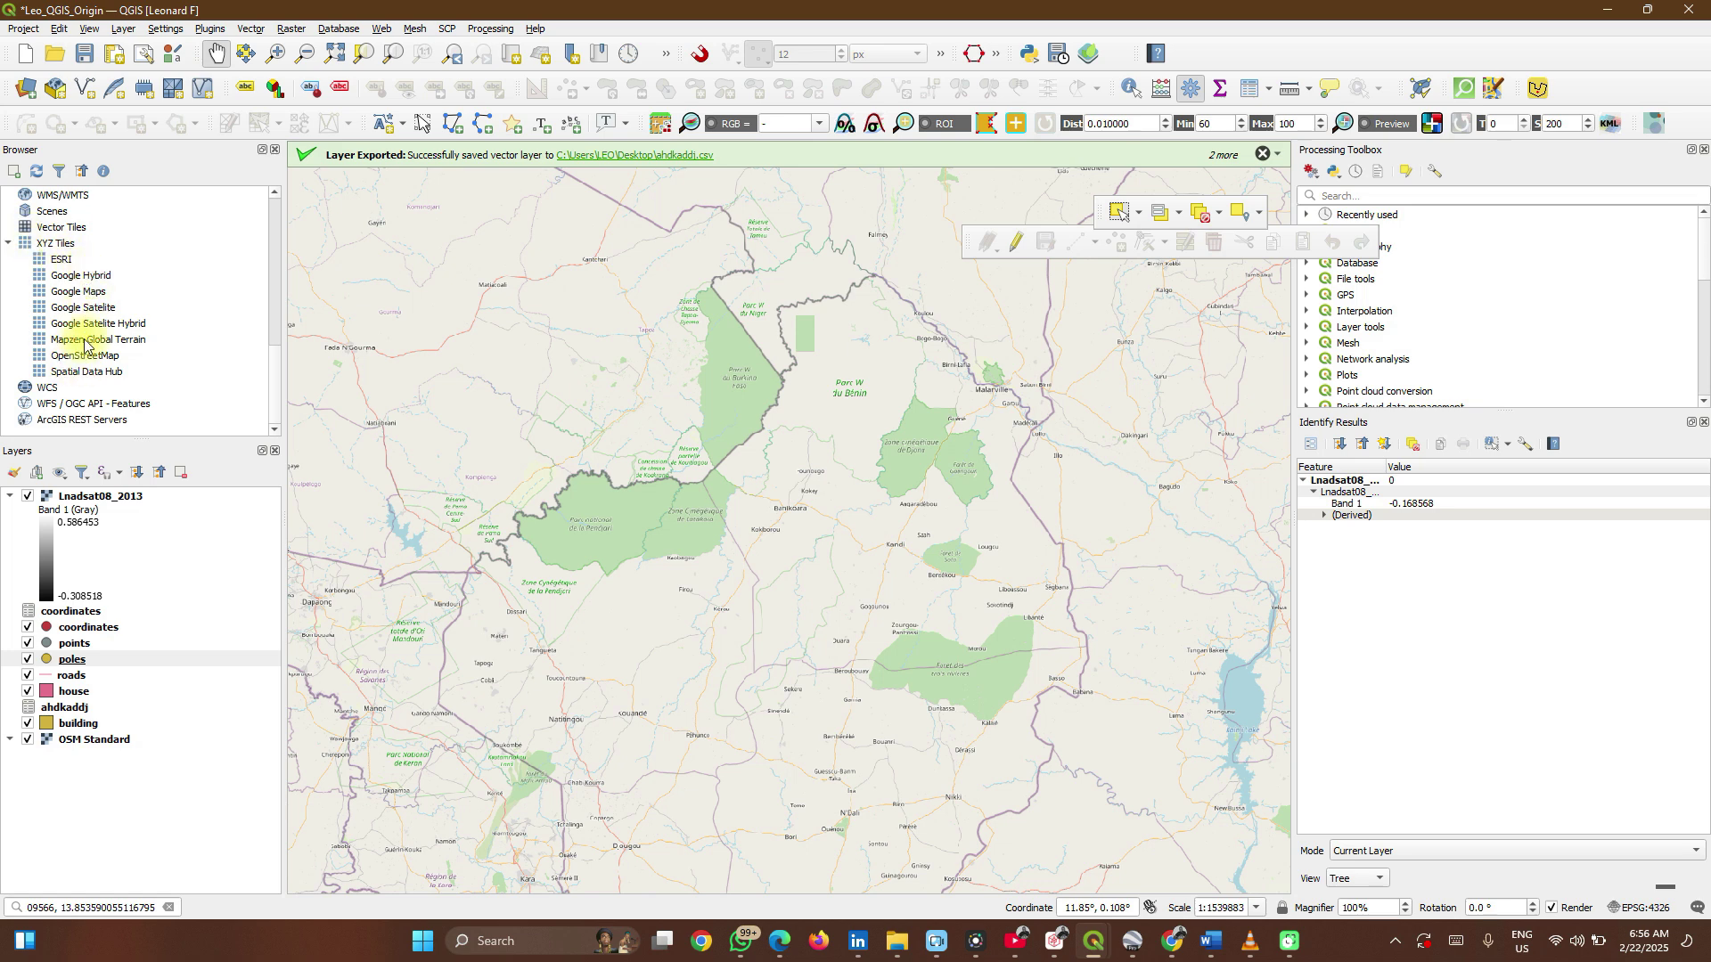
pyautogui.click(88, 249)
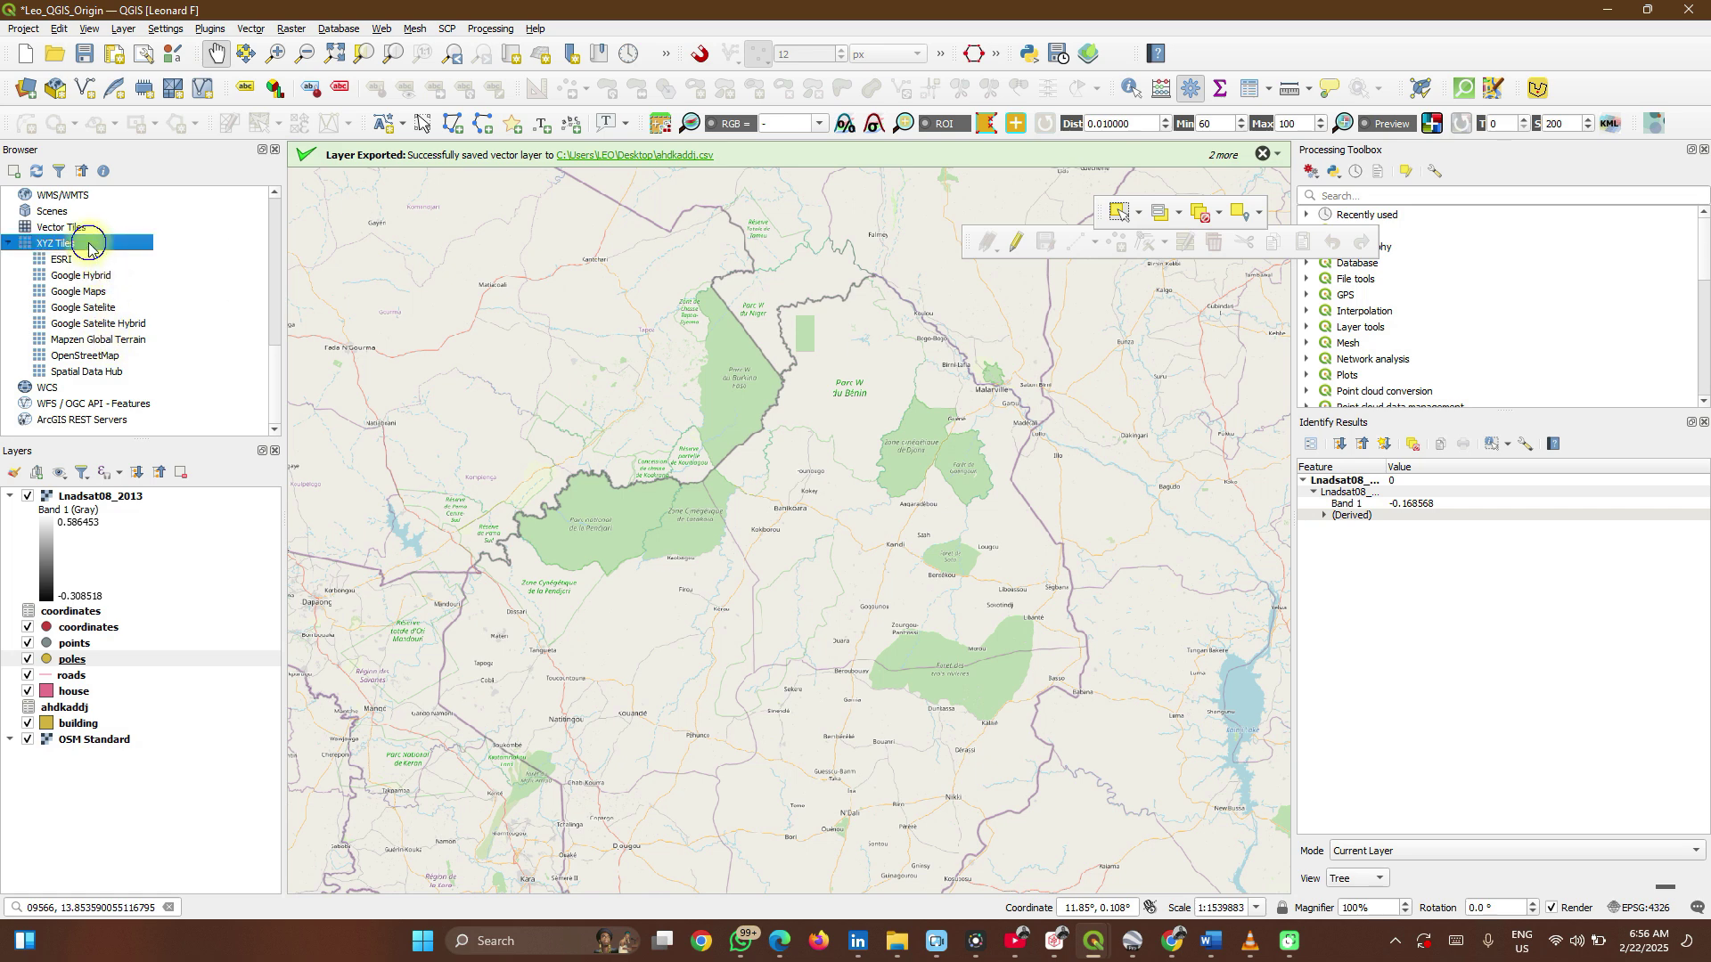
pyautogui.rightClick(89, 248)
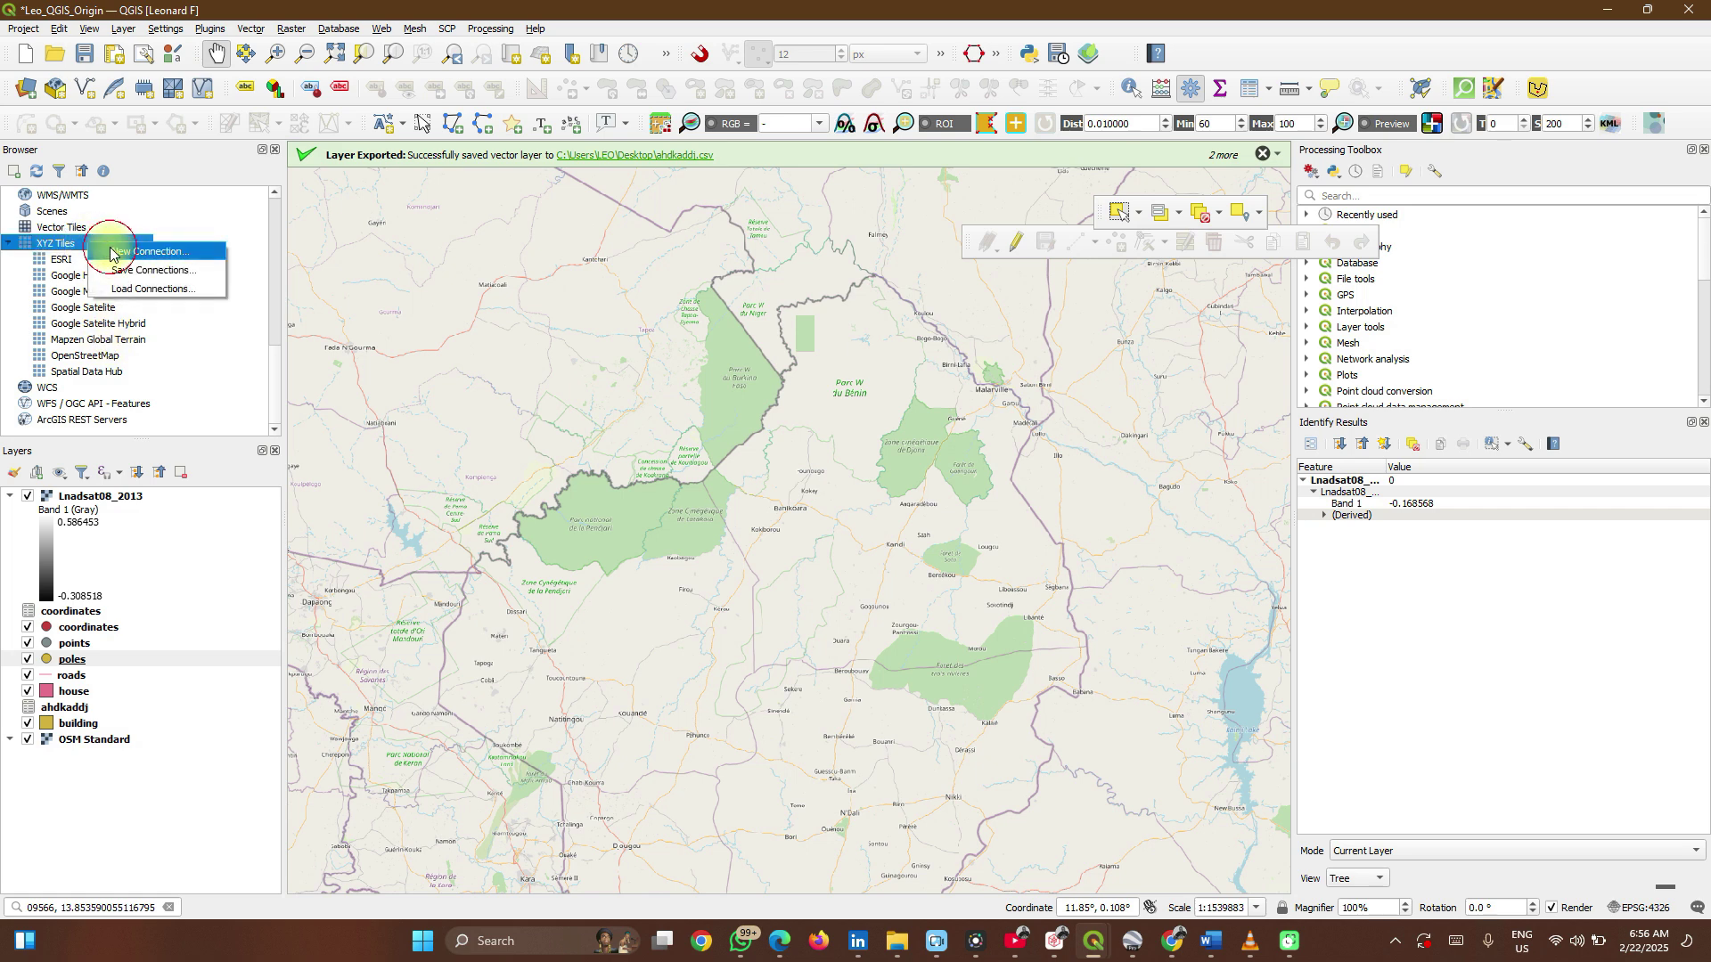
pyautogui.click(110, 253)
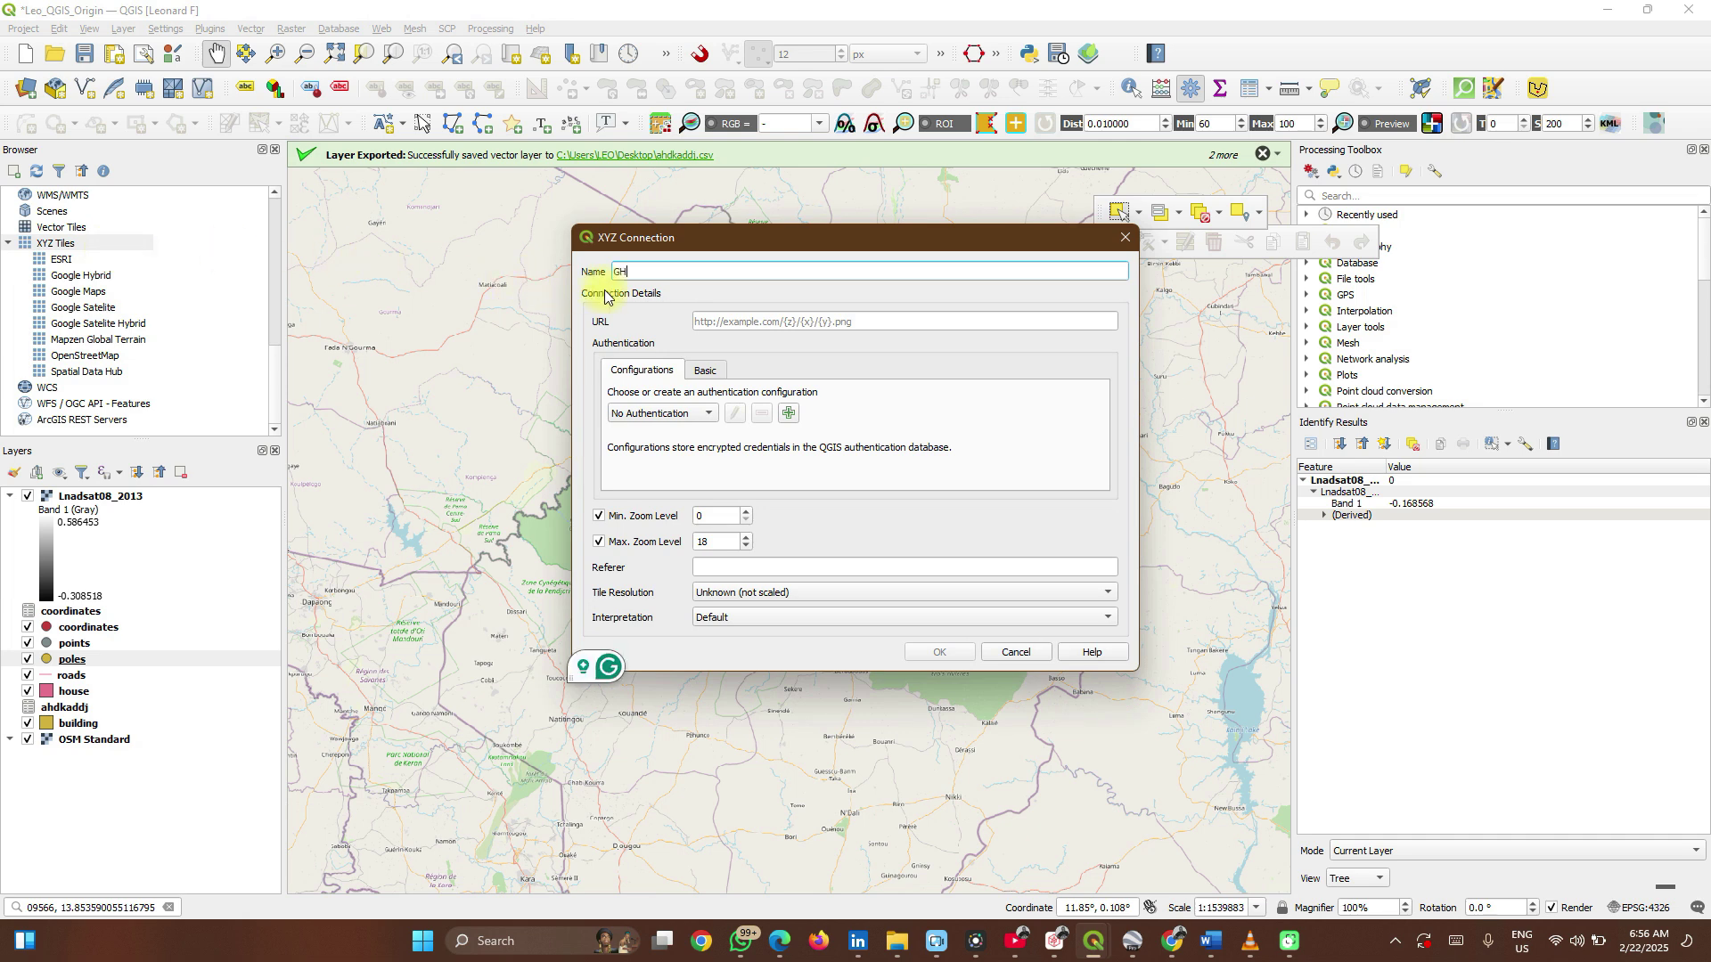
pyautogui.click(842, 314)
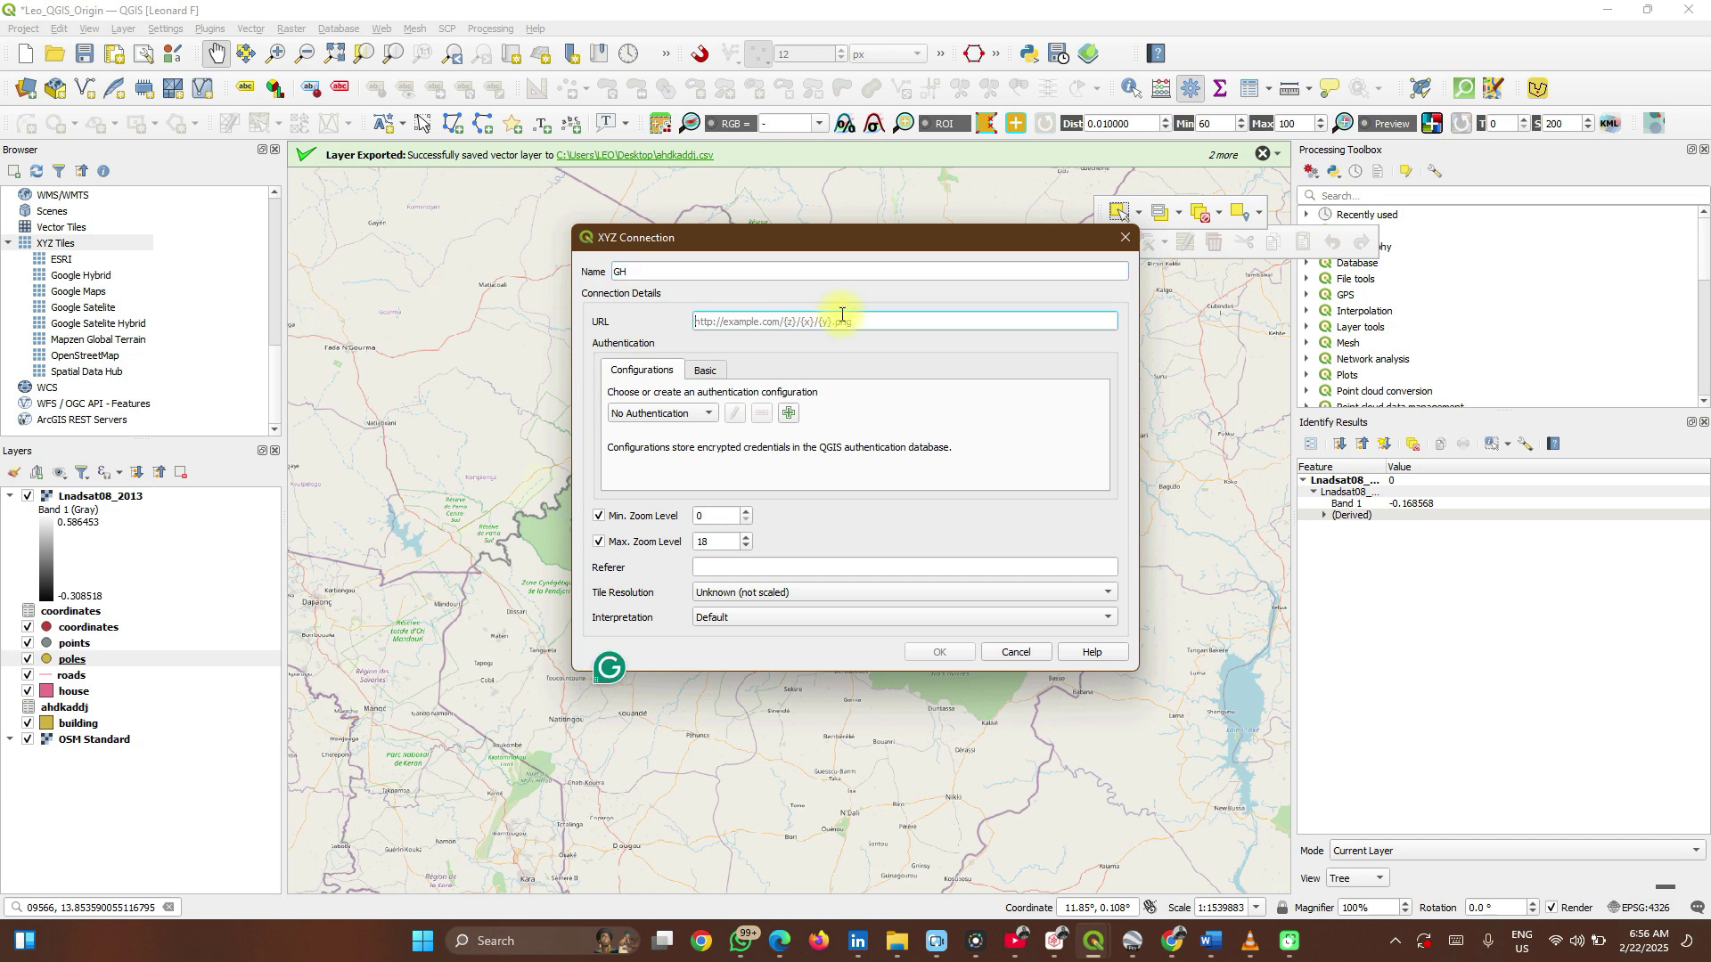
pyautogui.write('https://mt1.google.com/vt/lyrs=y&x={x}&y={y}&z={z}')
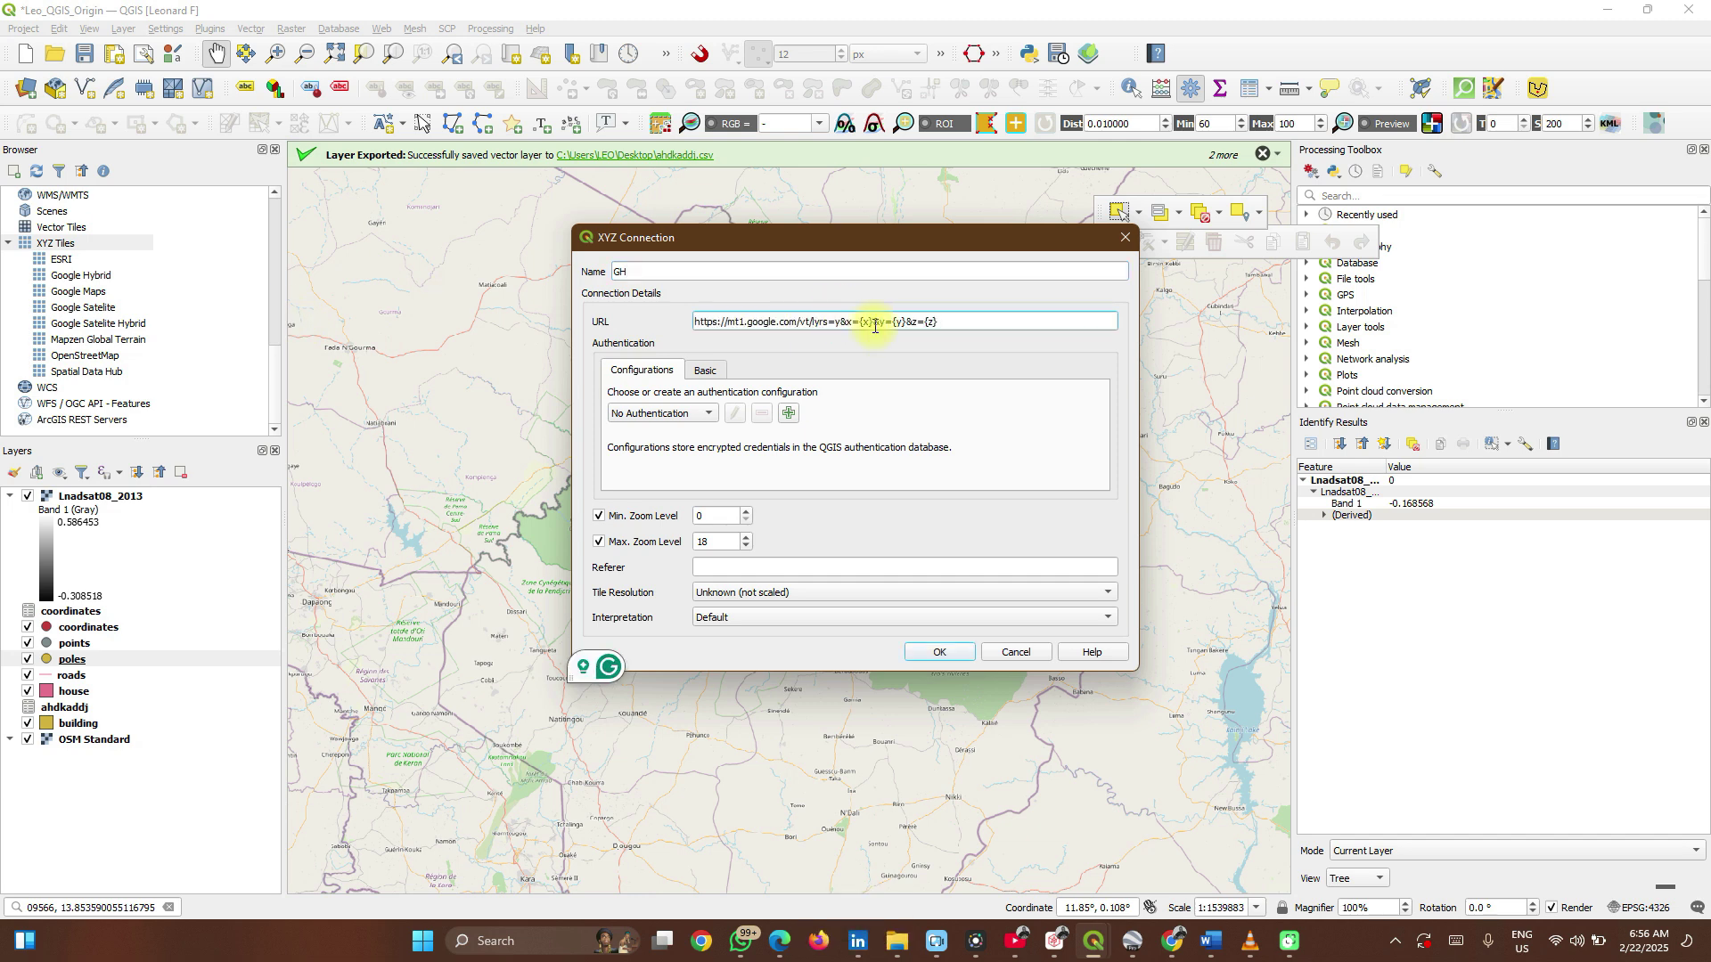
pyautogui.press('BackSpace')
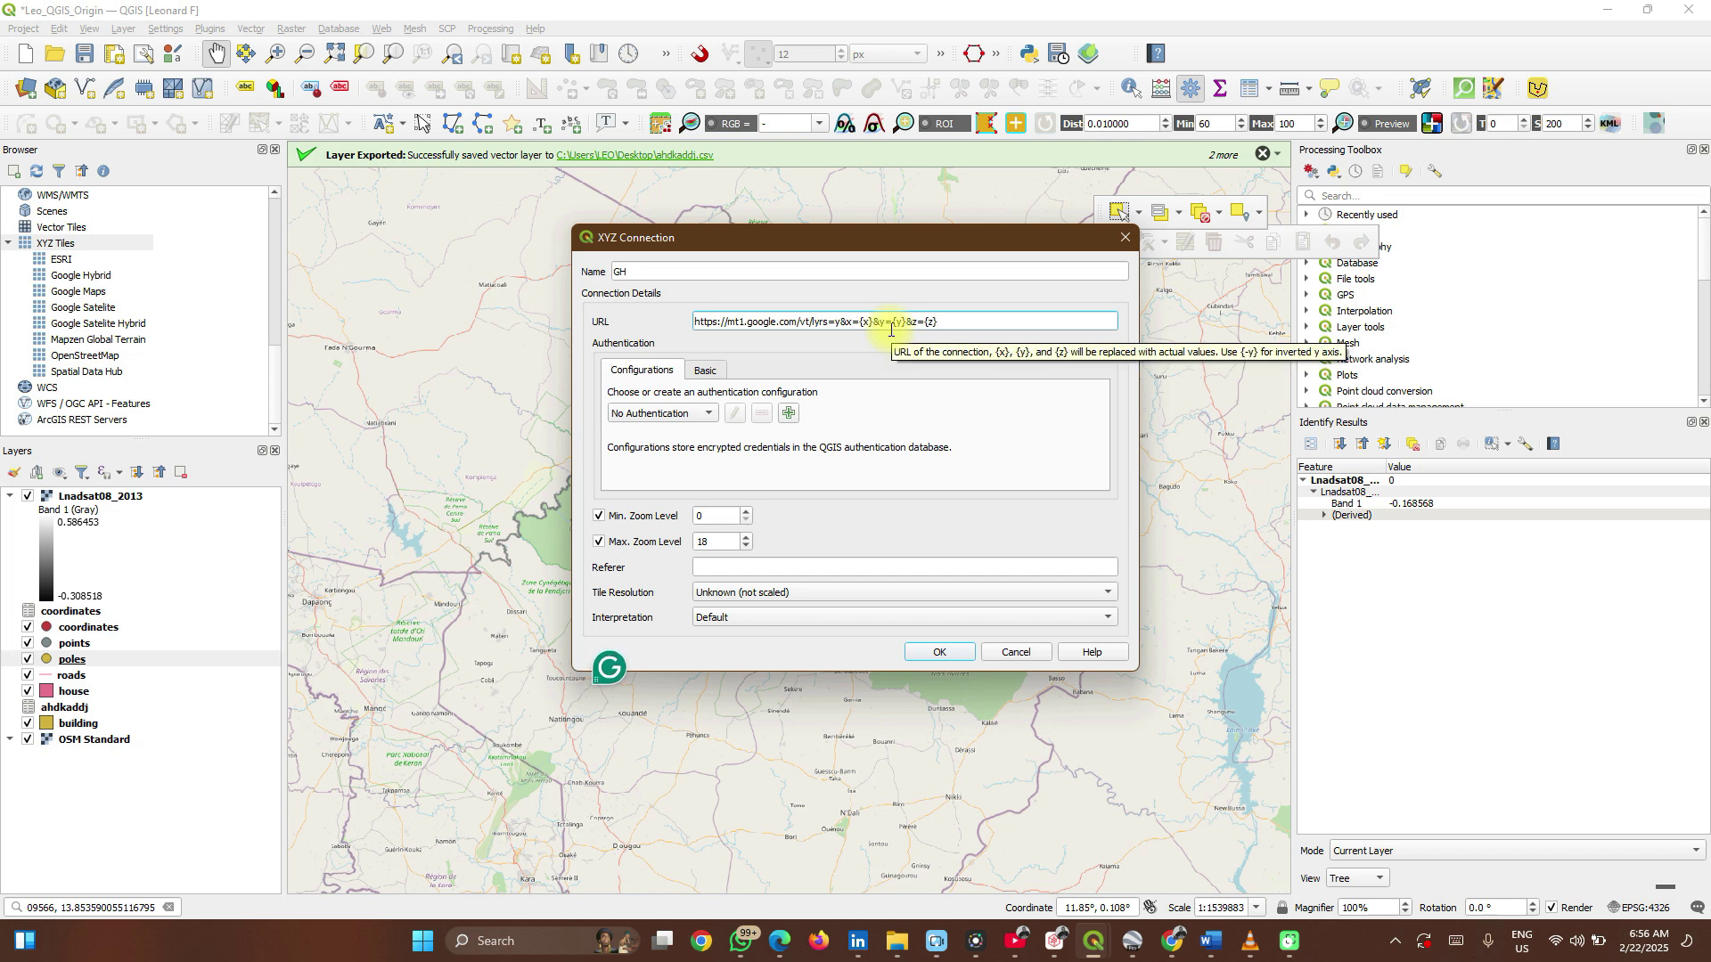
pyautogui.click(942, 653)
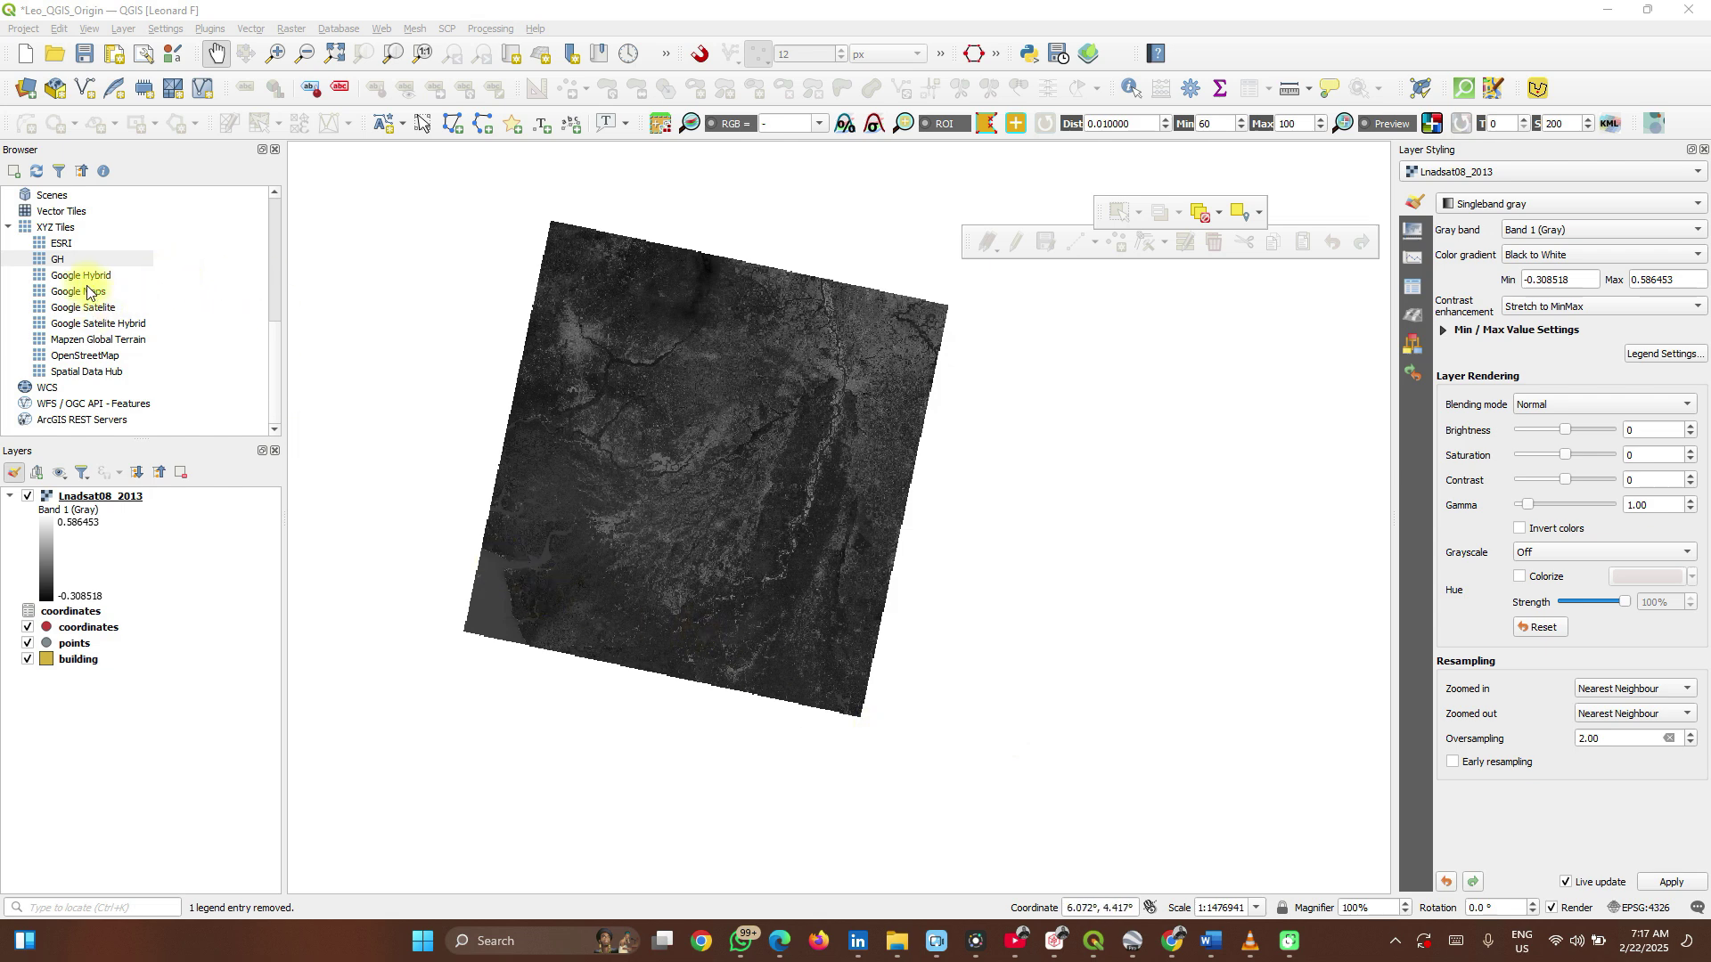
# - Switch to the Word document to view the remaining basemap links, and return to QGIS
pyautogui.hotkey('ctrl', 's')
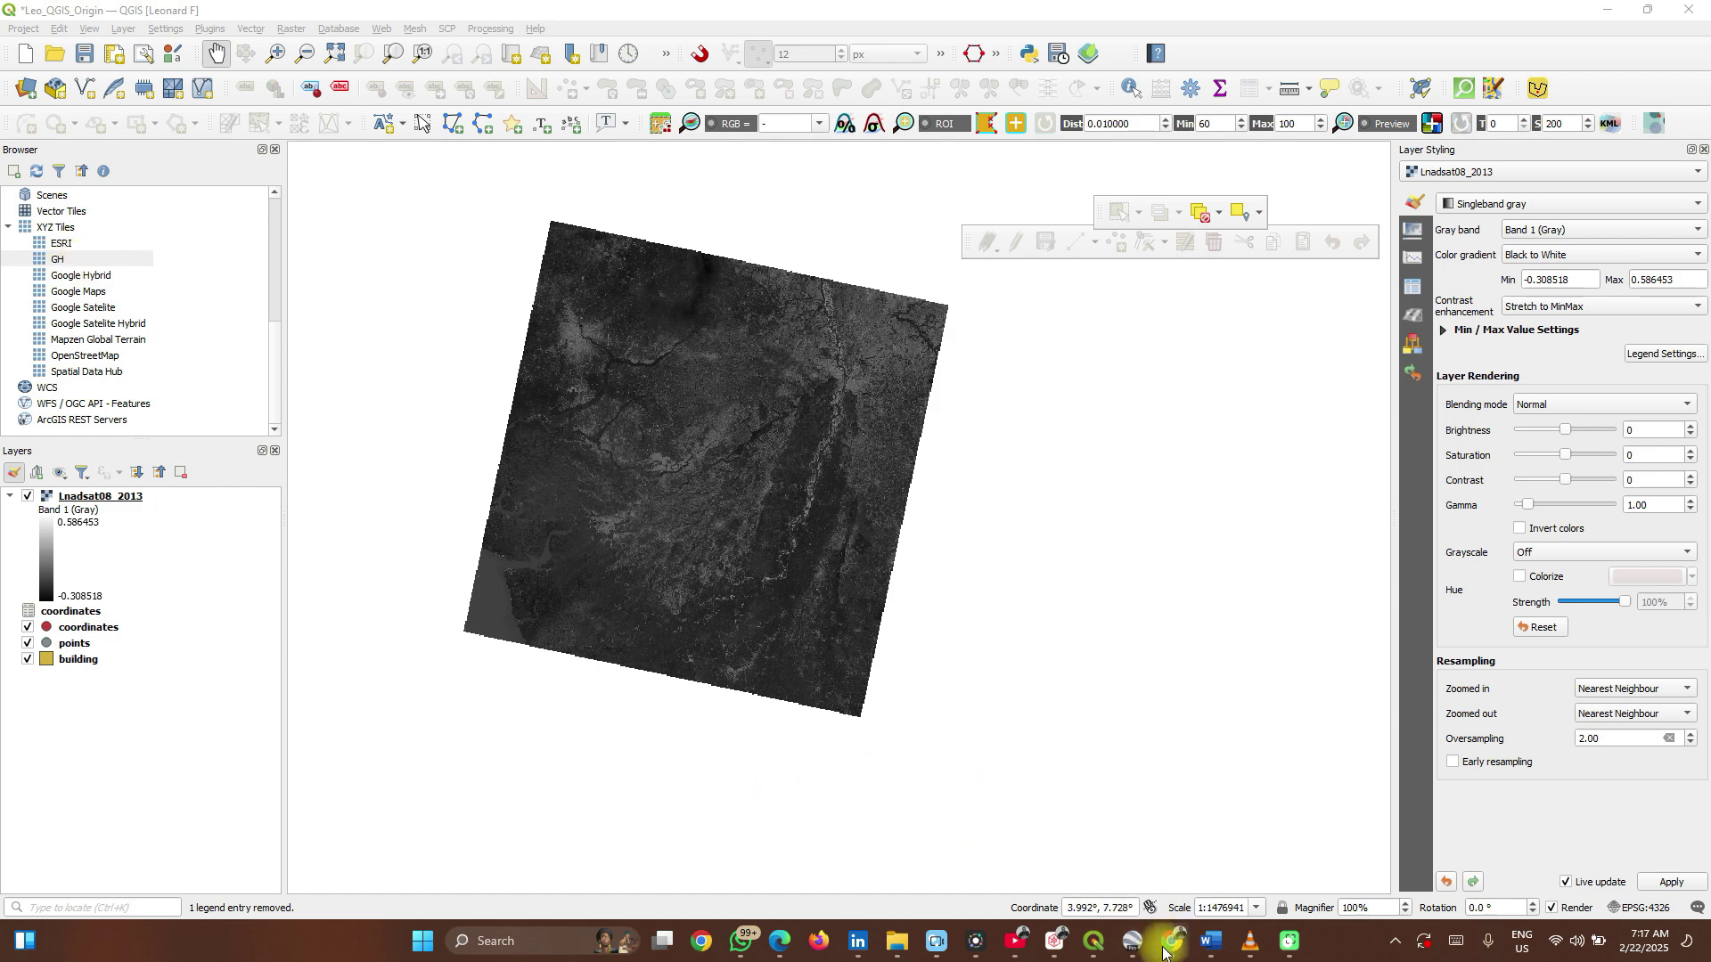
pyautogui.click(1205, 943)
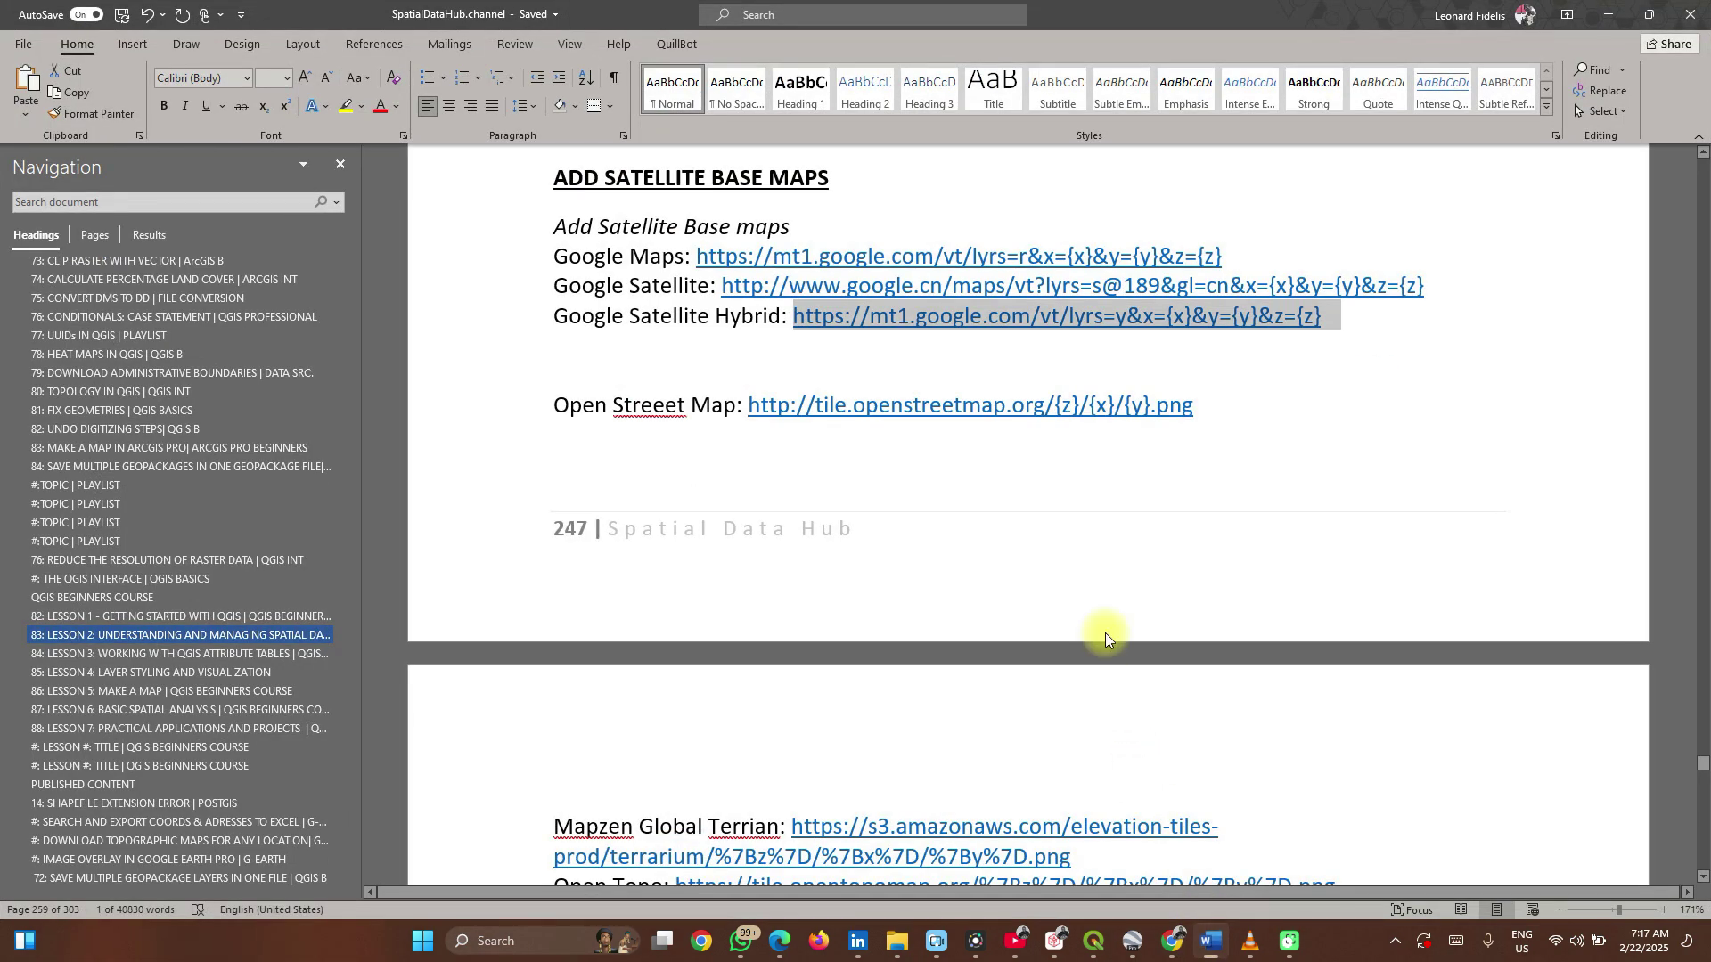
pyautogui.scroll(-2, 1106, 633)
pyautogui.scroll(-2, 1106, 632)
pyautogui.scroll(2, 1107, 633)
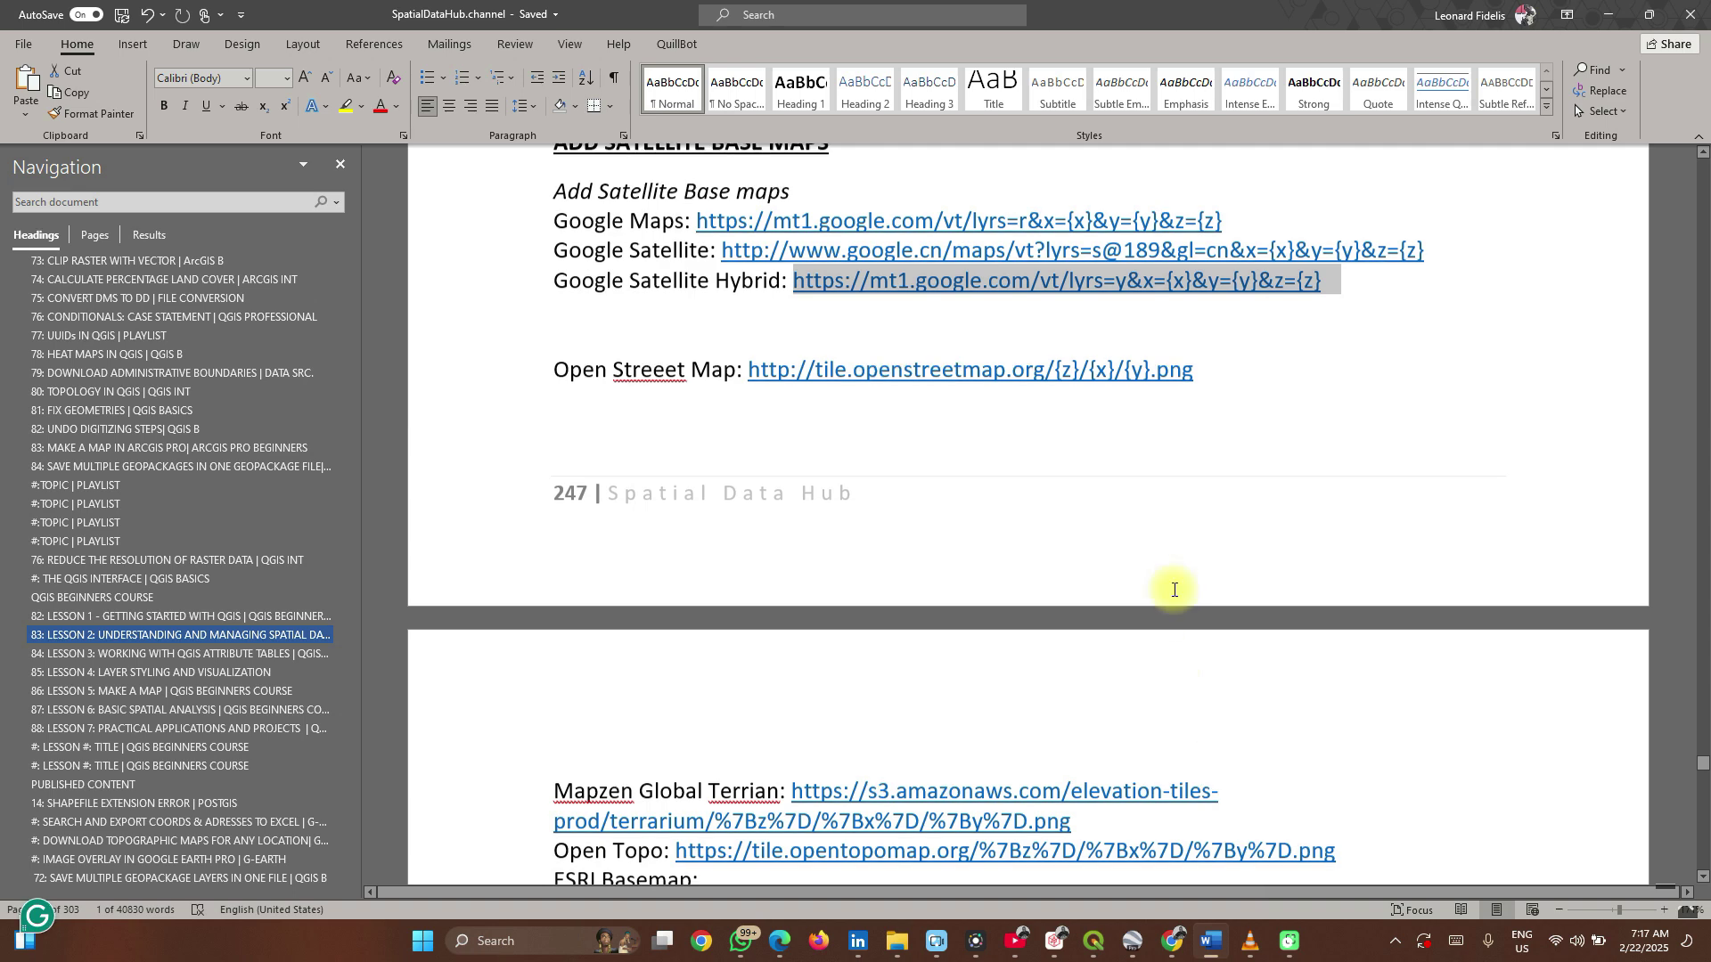
pyautogui.scroll(-2, 1173, 586)
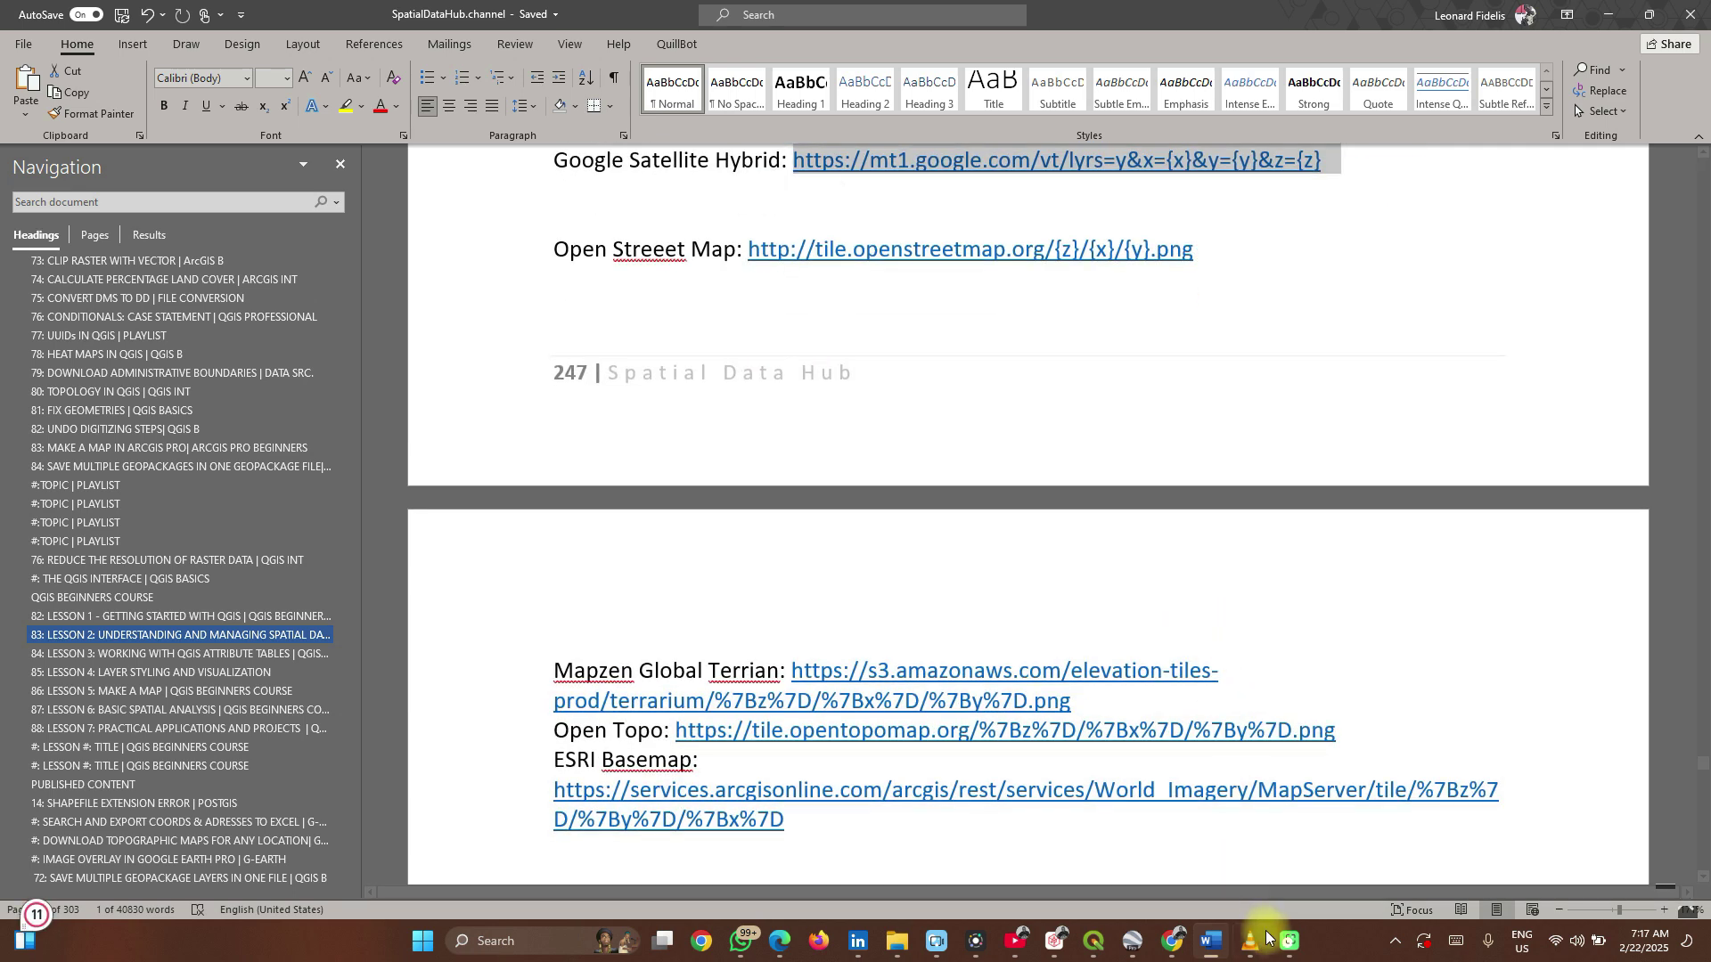
pyautogui.click(1215, 947)
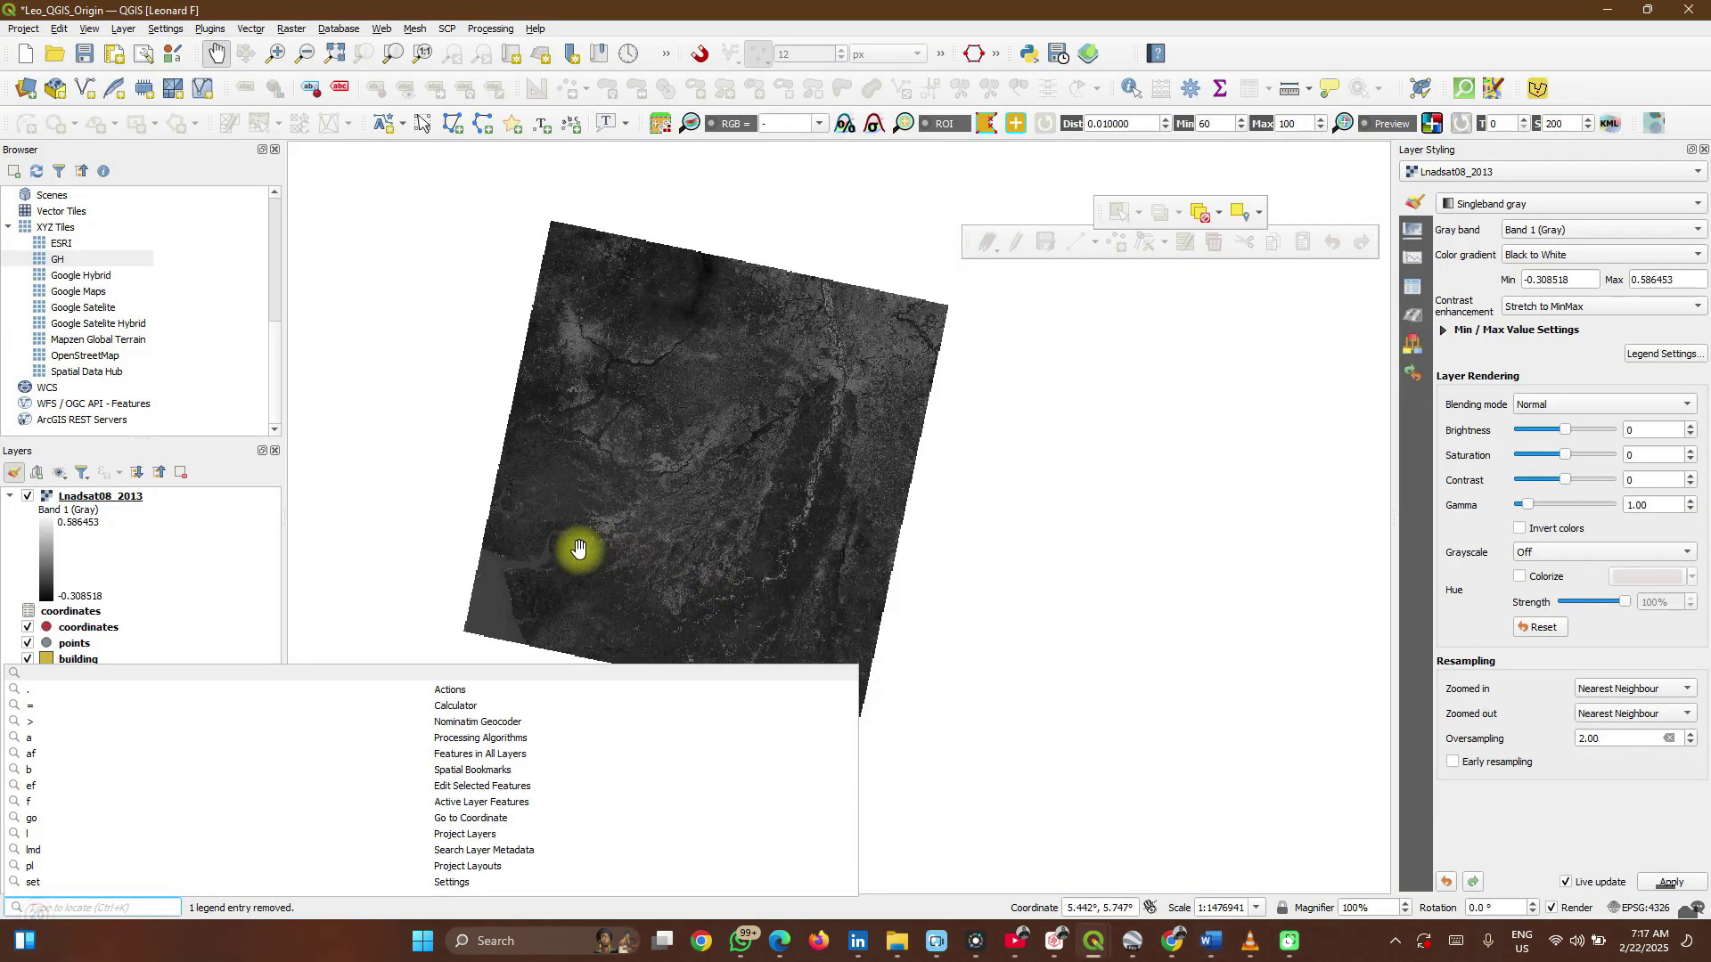
# - Add the GH tile connection to the project and move its layer below the building layer
pyautogui.rightClick(95, 258)
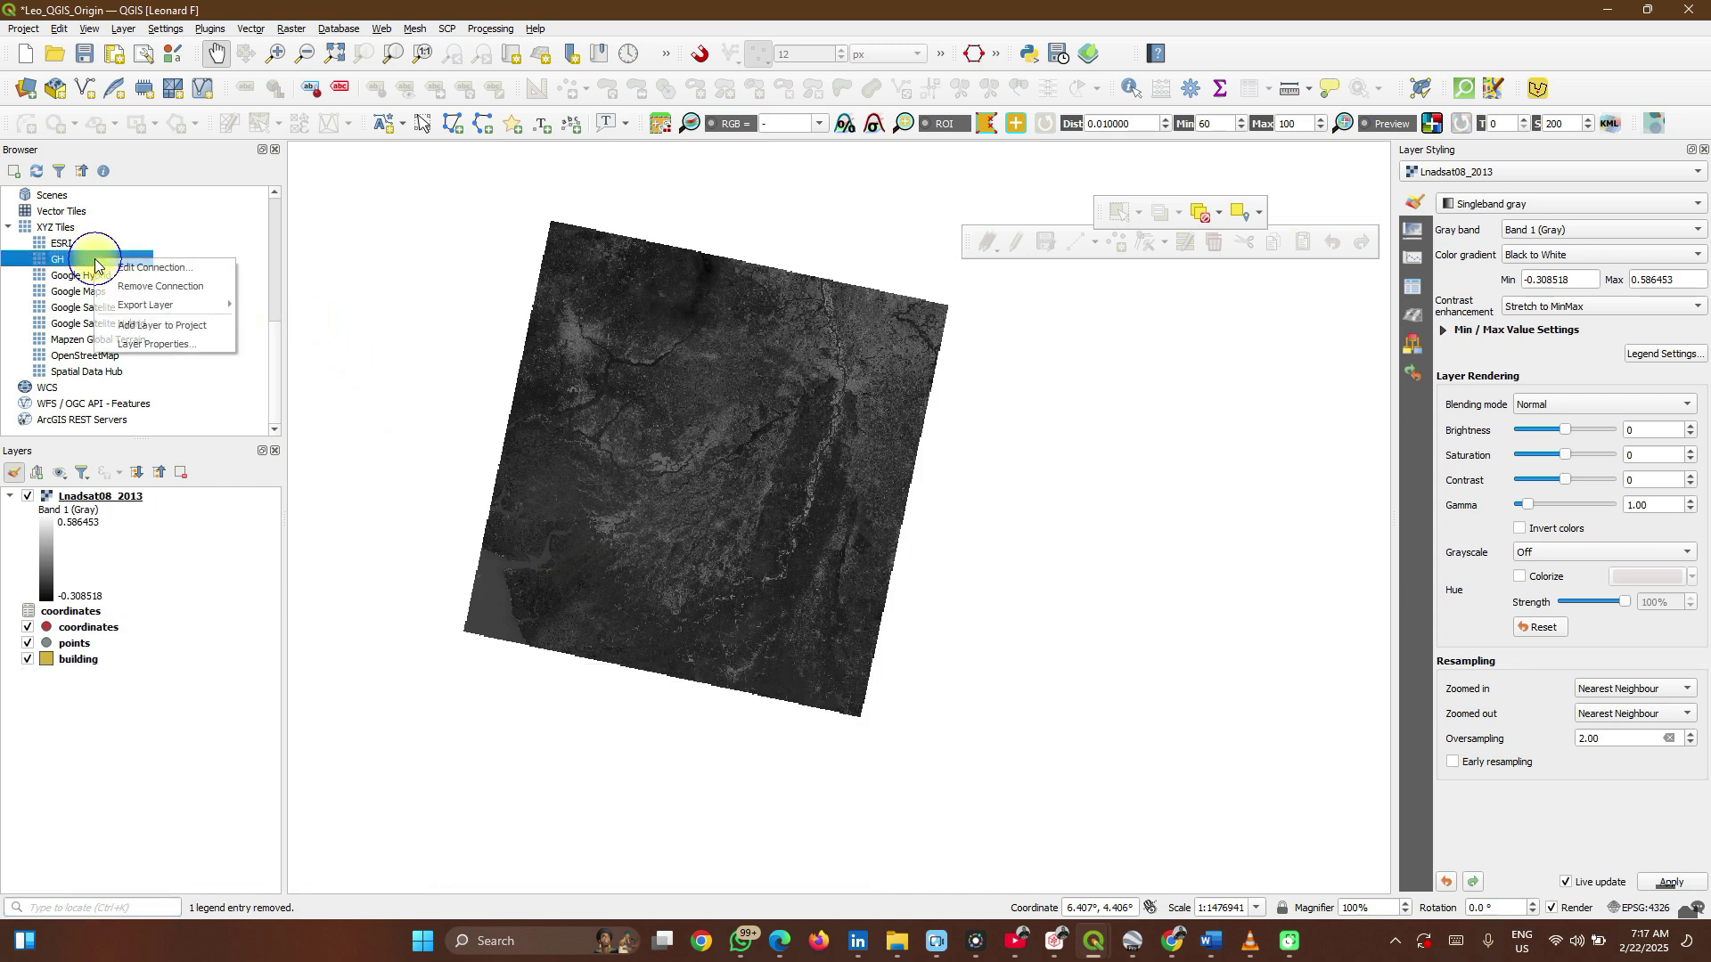
pyautogui.click(164, 327)
pyautogui.moveTo(84, 260); pyautogui.dragTo(125, 260)
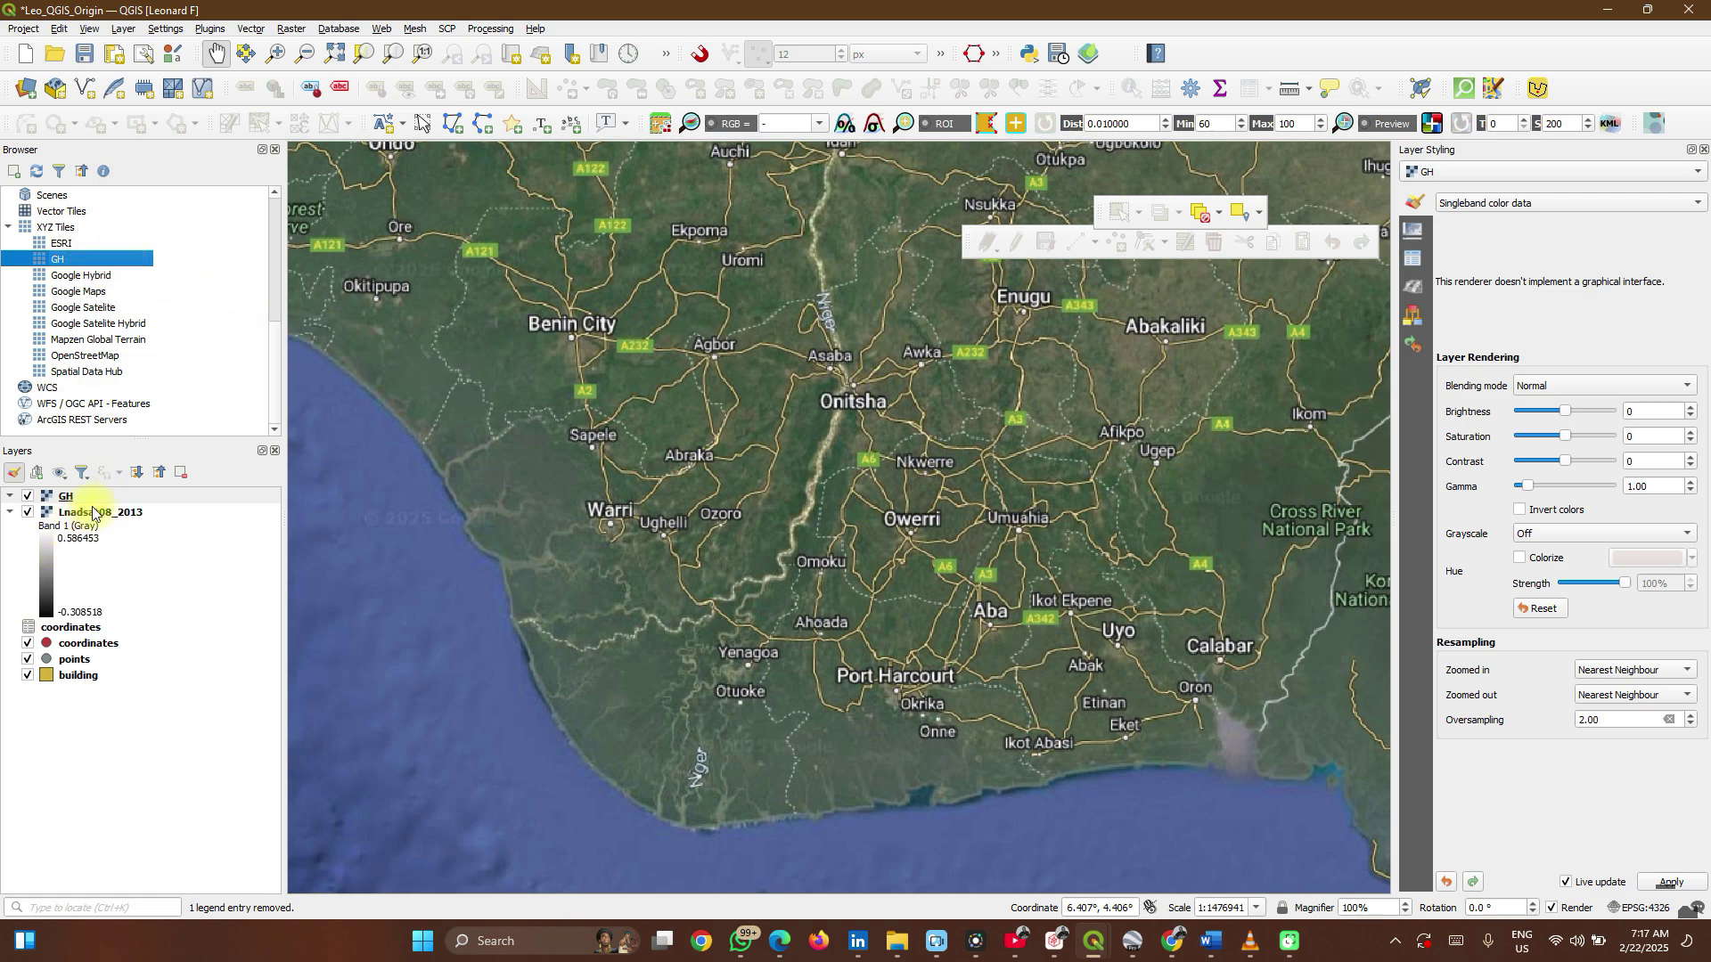
pyautogui.moveTo(67, 496); pyautogui.dragTo(90, 703)
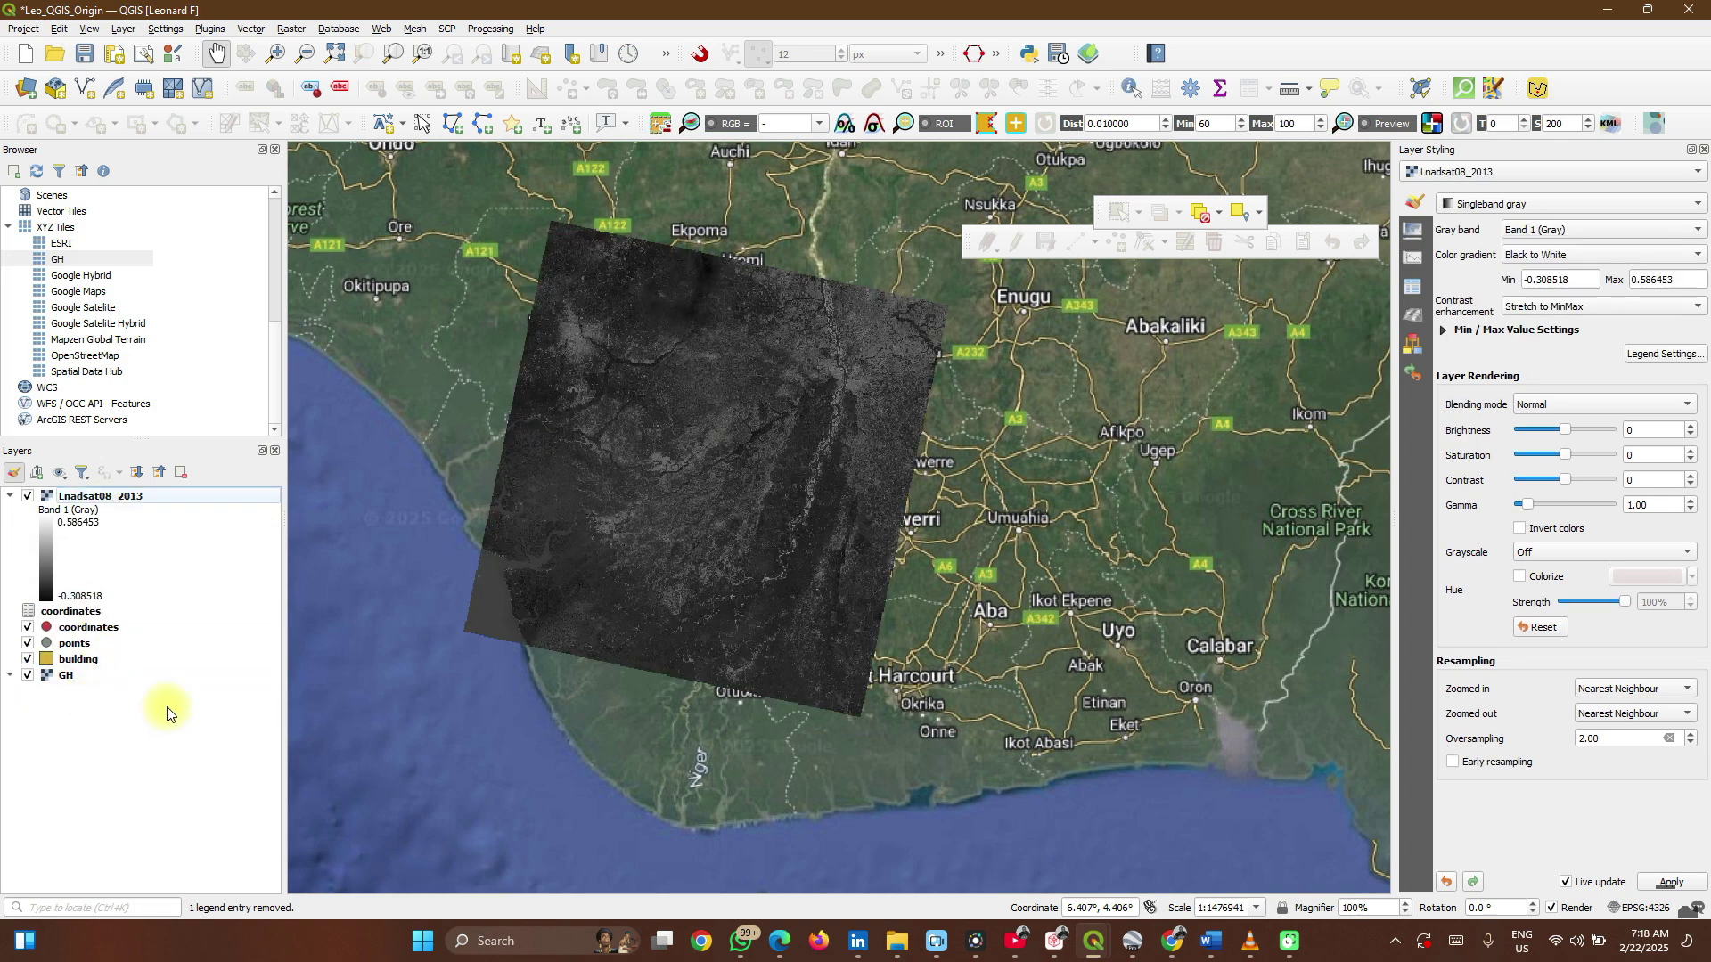
# - Examine the GH satellite basemap from West Africa across the Atlantic and South America to the central United States
pyautogui.scroll(-4, 1127, 544)
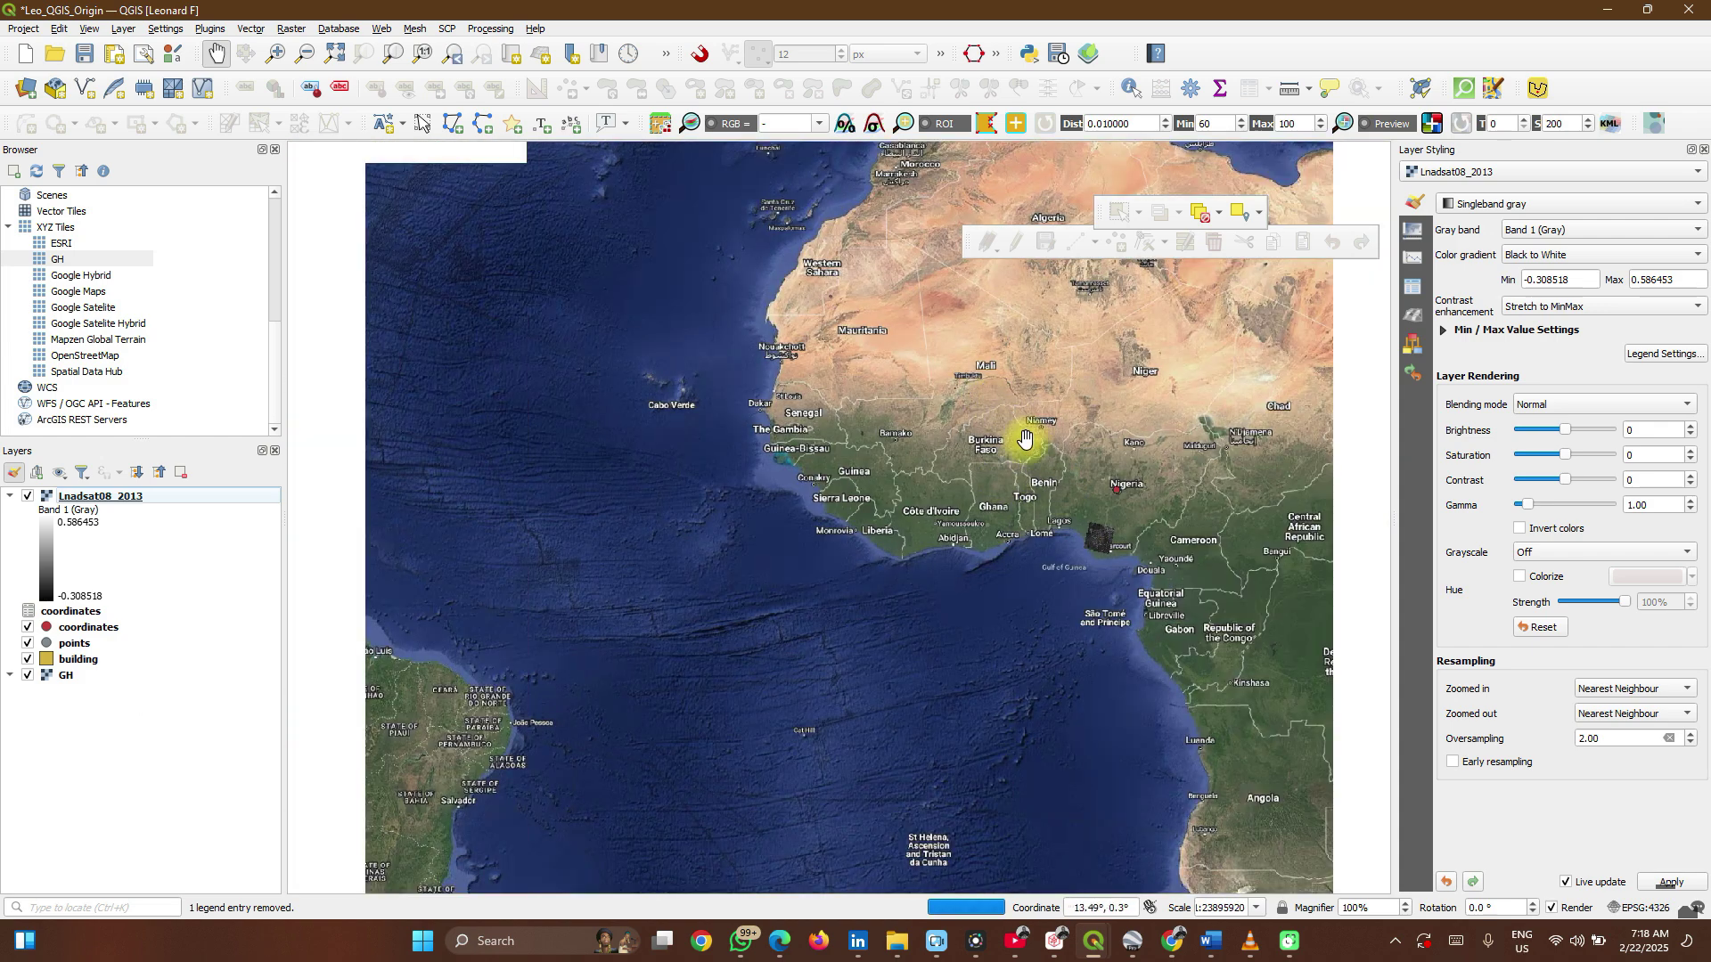
pyautogui.moveTo(1081, 451); pyautogui.dragTo(1529, 430)
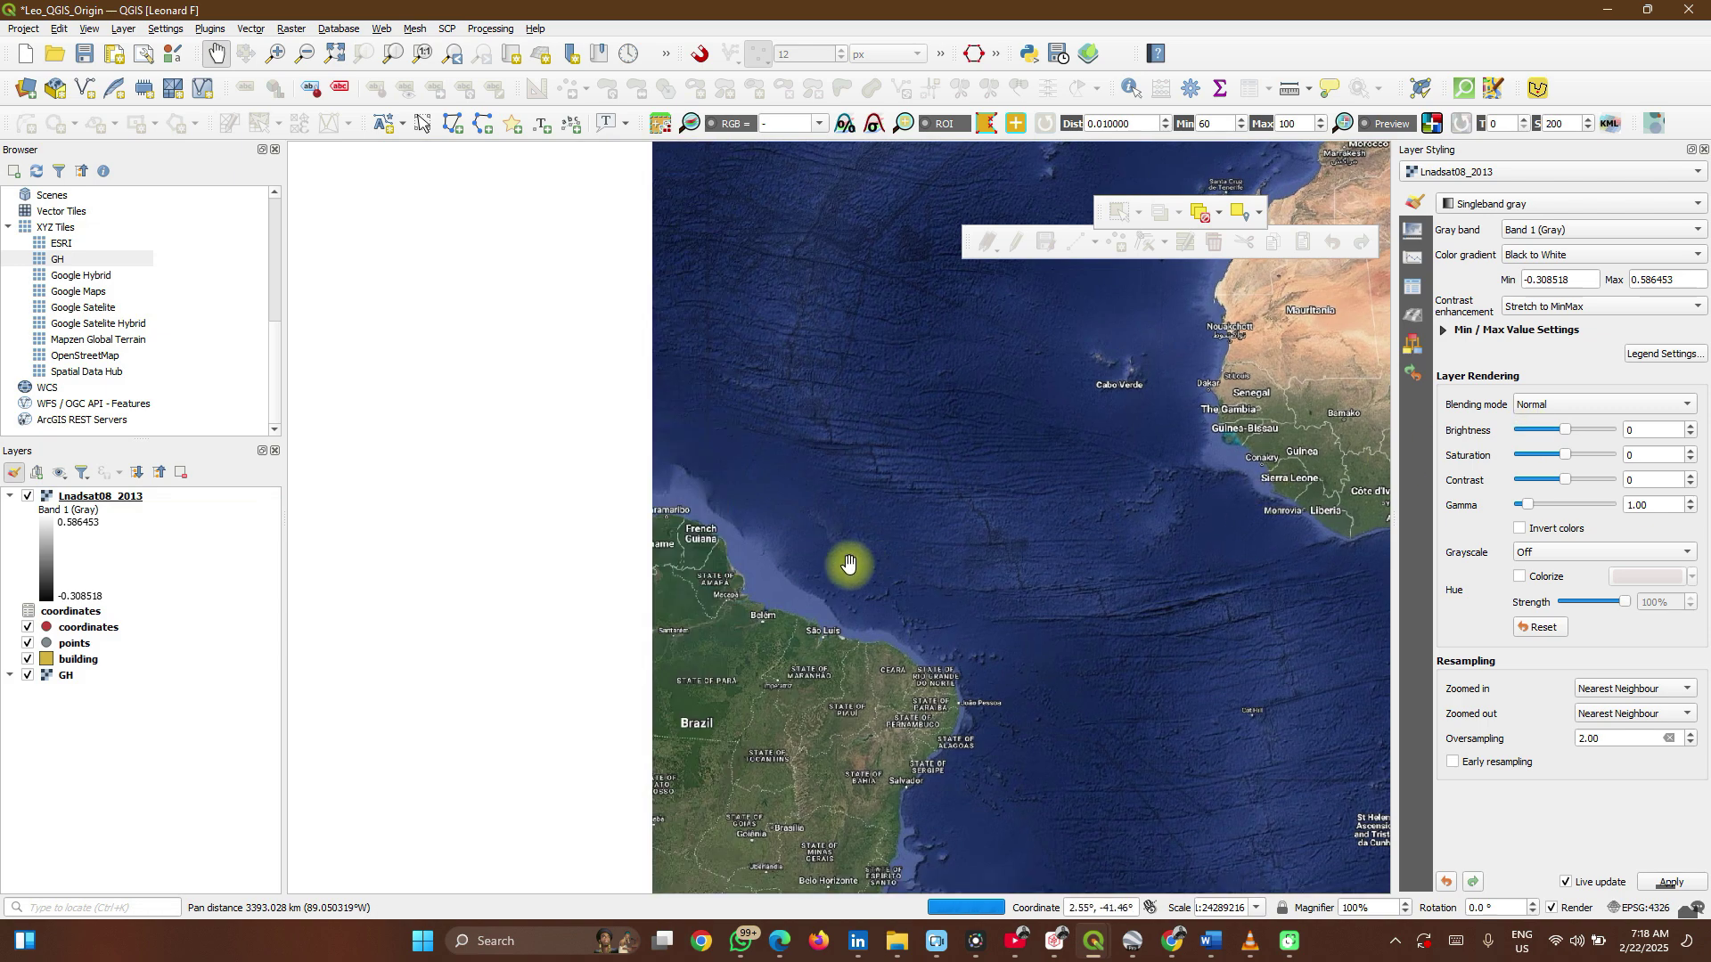
pyautogui.moveTo(834, 561); pyautogui.dragTo(1288, 426)
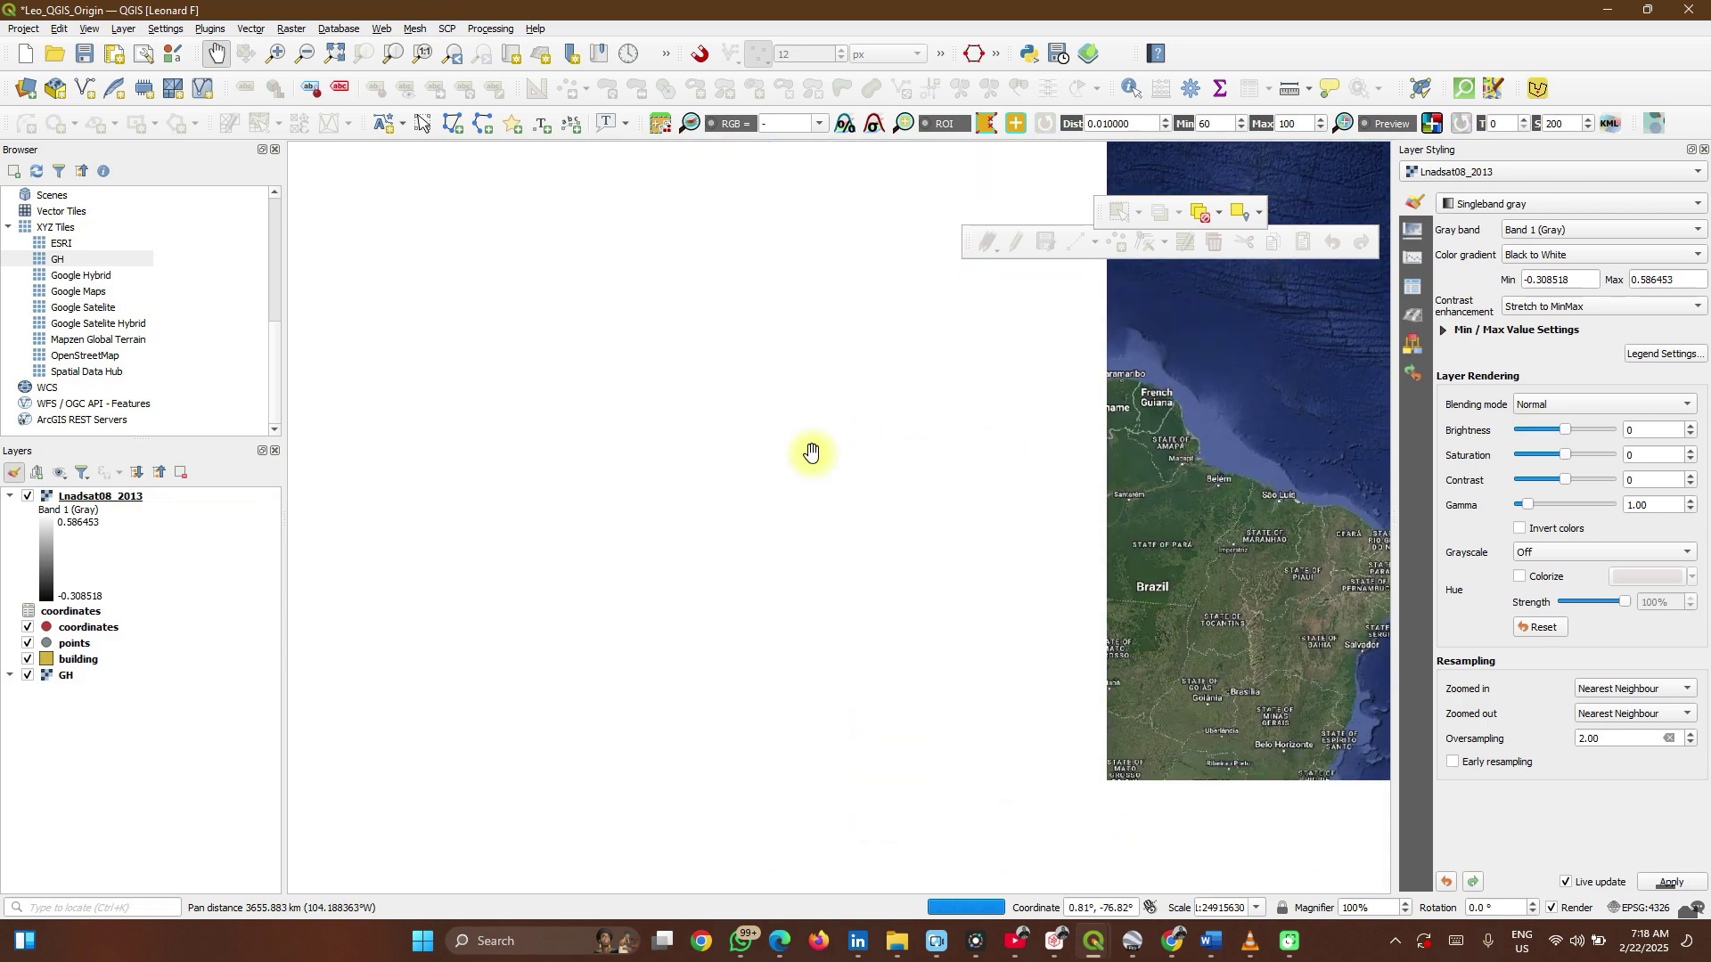
pyautogui.moveTo(810, 451); pyautogui.dragTo(1054, 665)
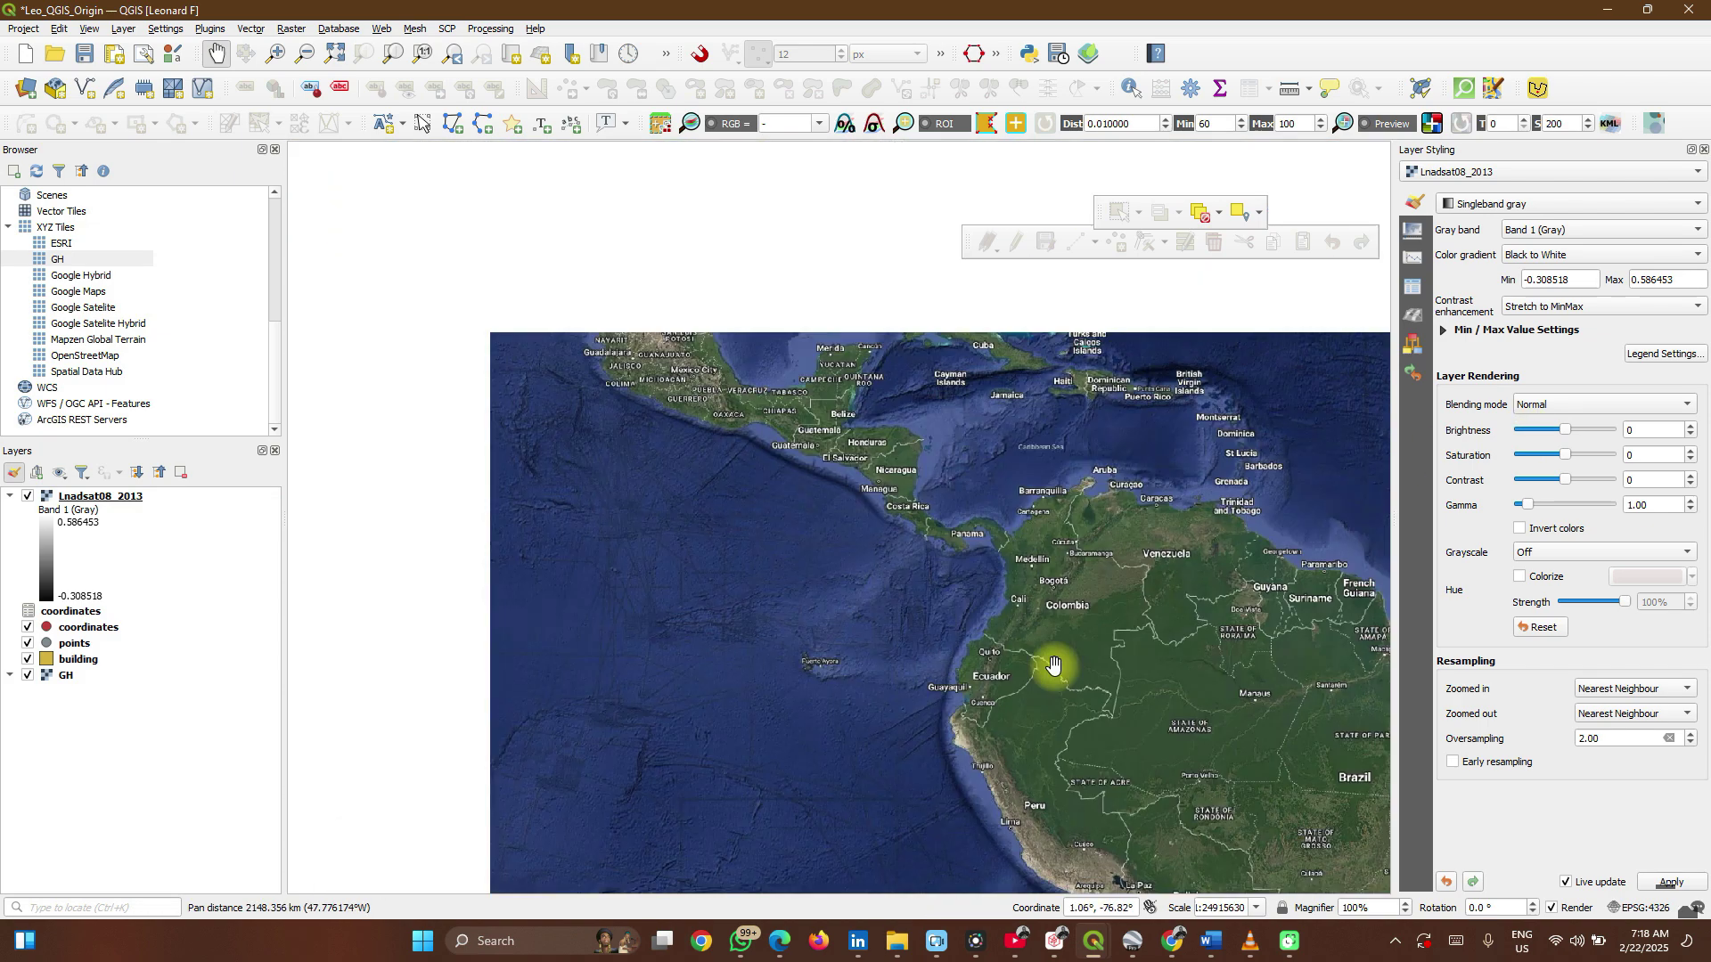
pyautogui.moveTo(760, 446); pyautogui.dragTo(764, 710)
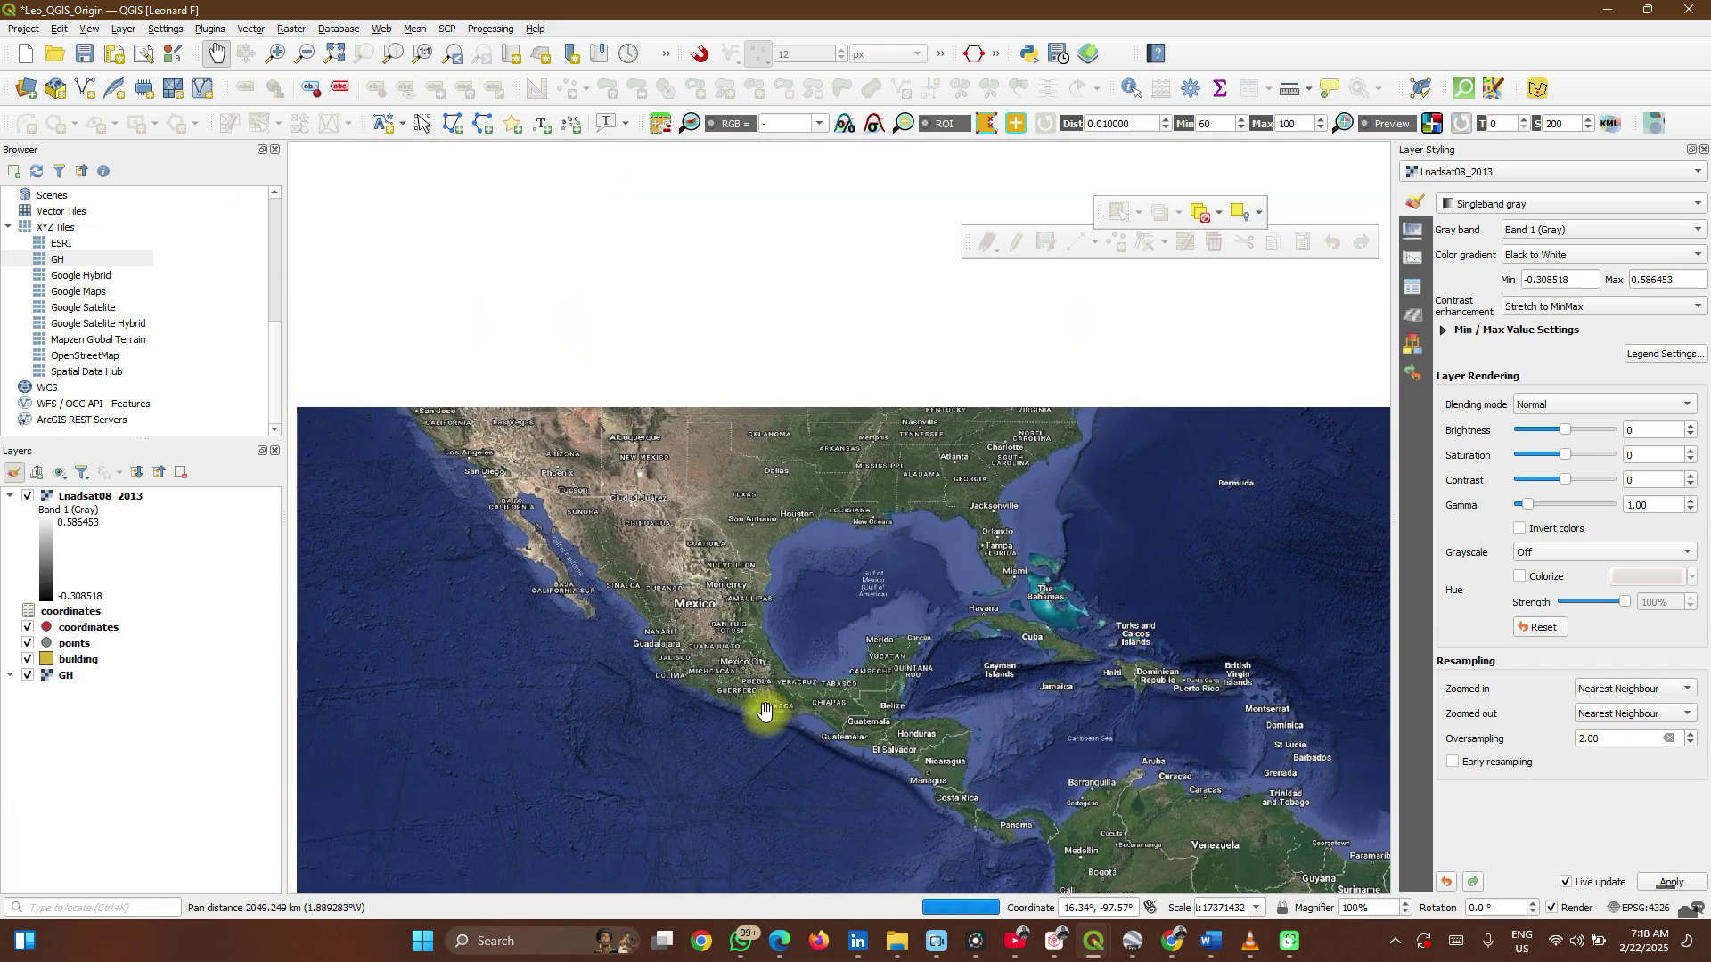
pyautogui.scroll(5, 810, 592)
pyautogui.moveTo(809, 592); pyautogui.dragTo(515, 441)
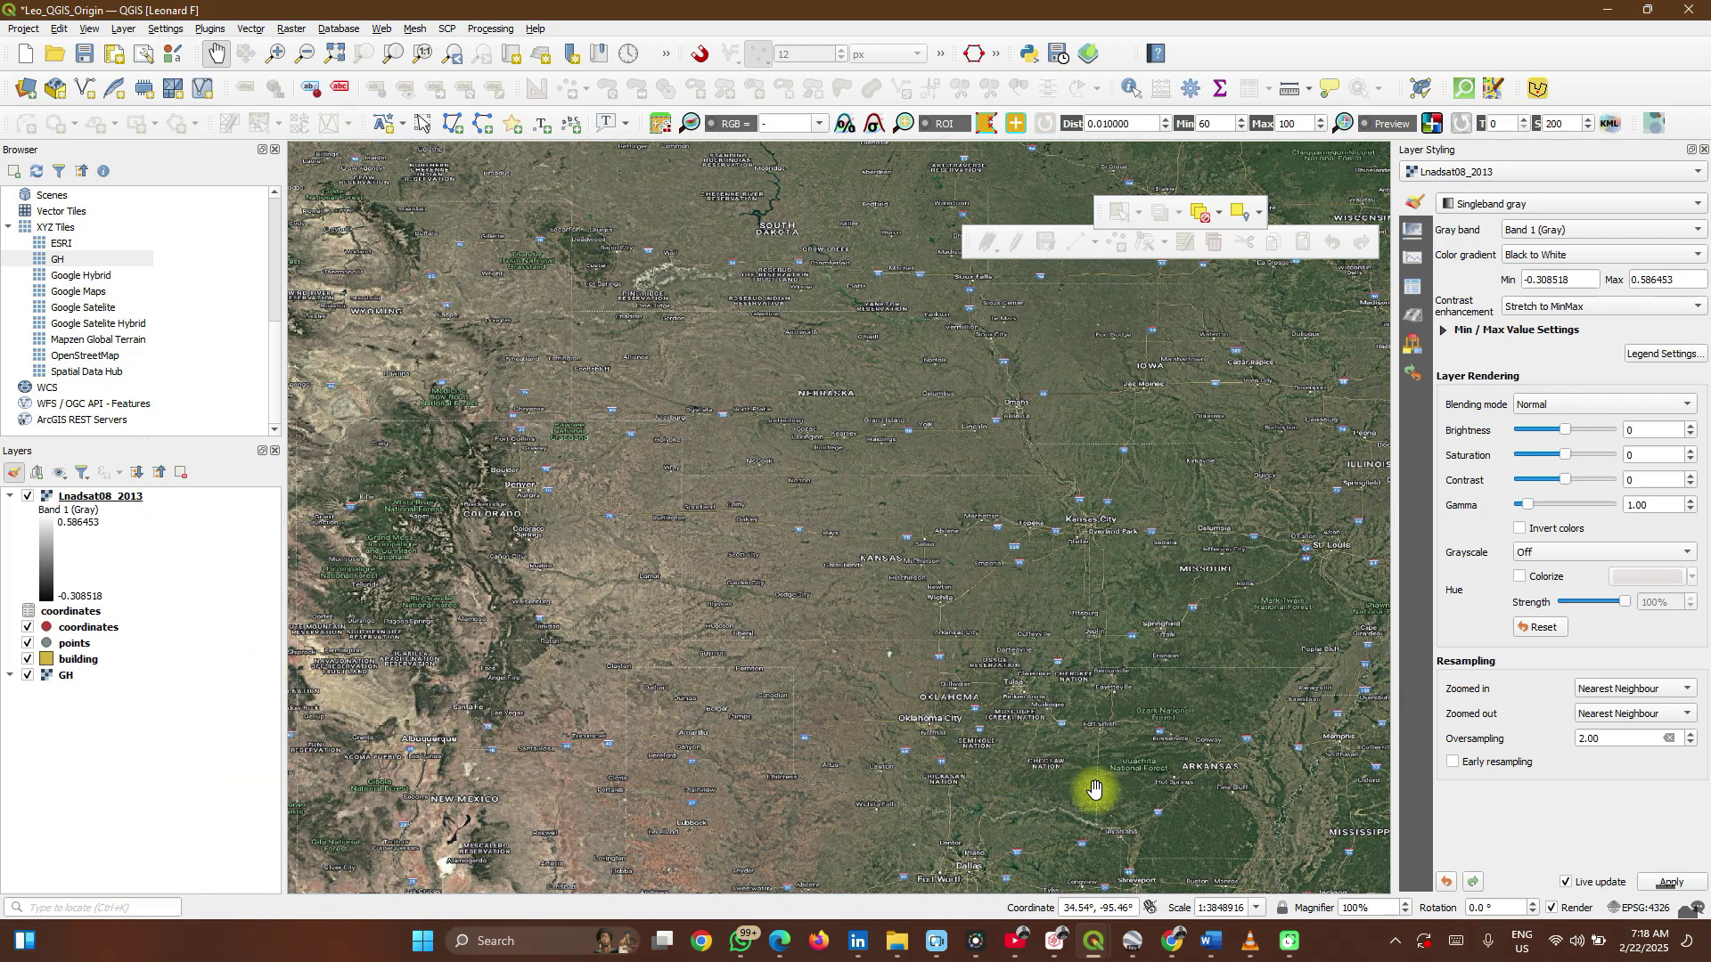
# - Switch to Google Maps, copy the coordinates 39.24681, -105.87207 of a point northeast of Fairplay, and return to QGIS
pyautogui.click(1176, 954)
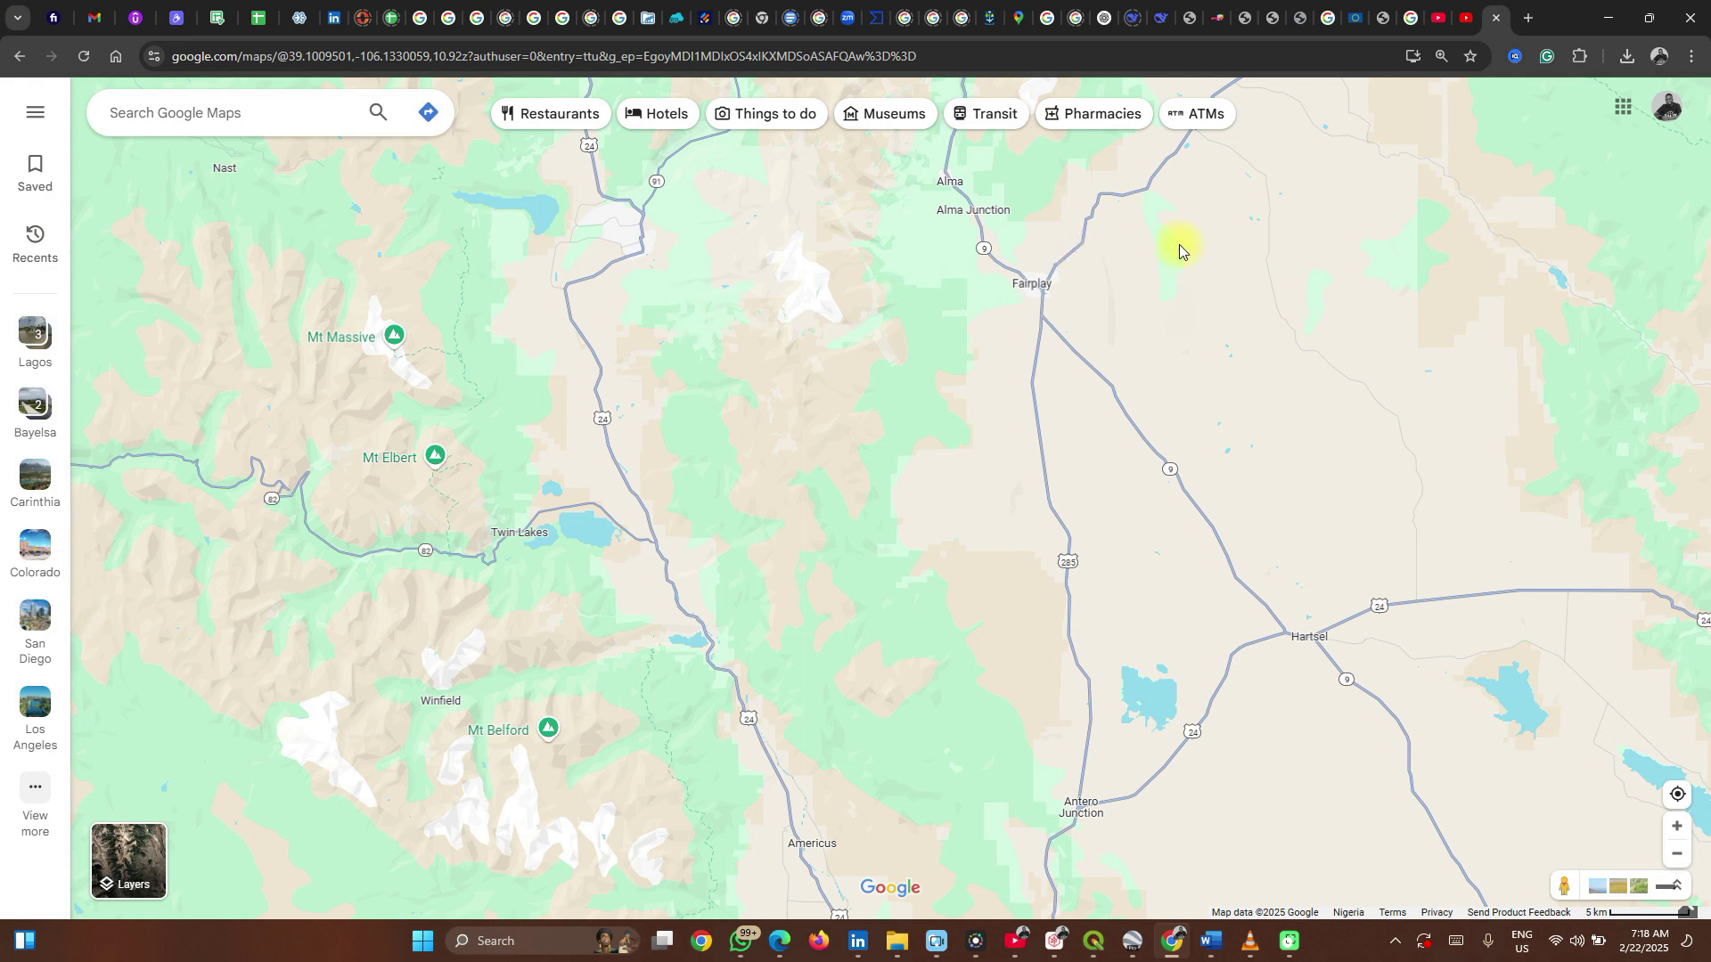
pyautogui.rightClick(1208, 246)
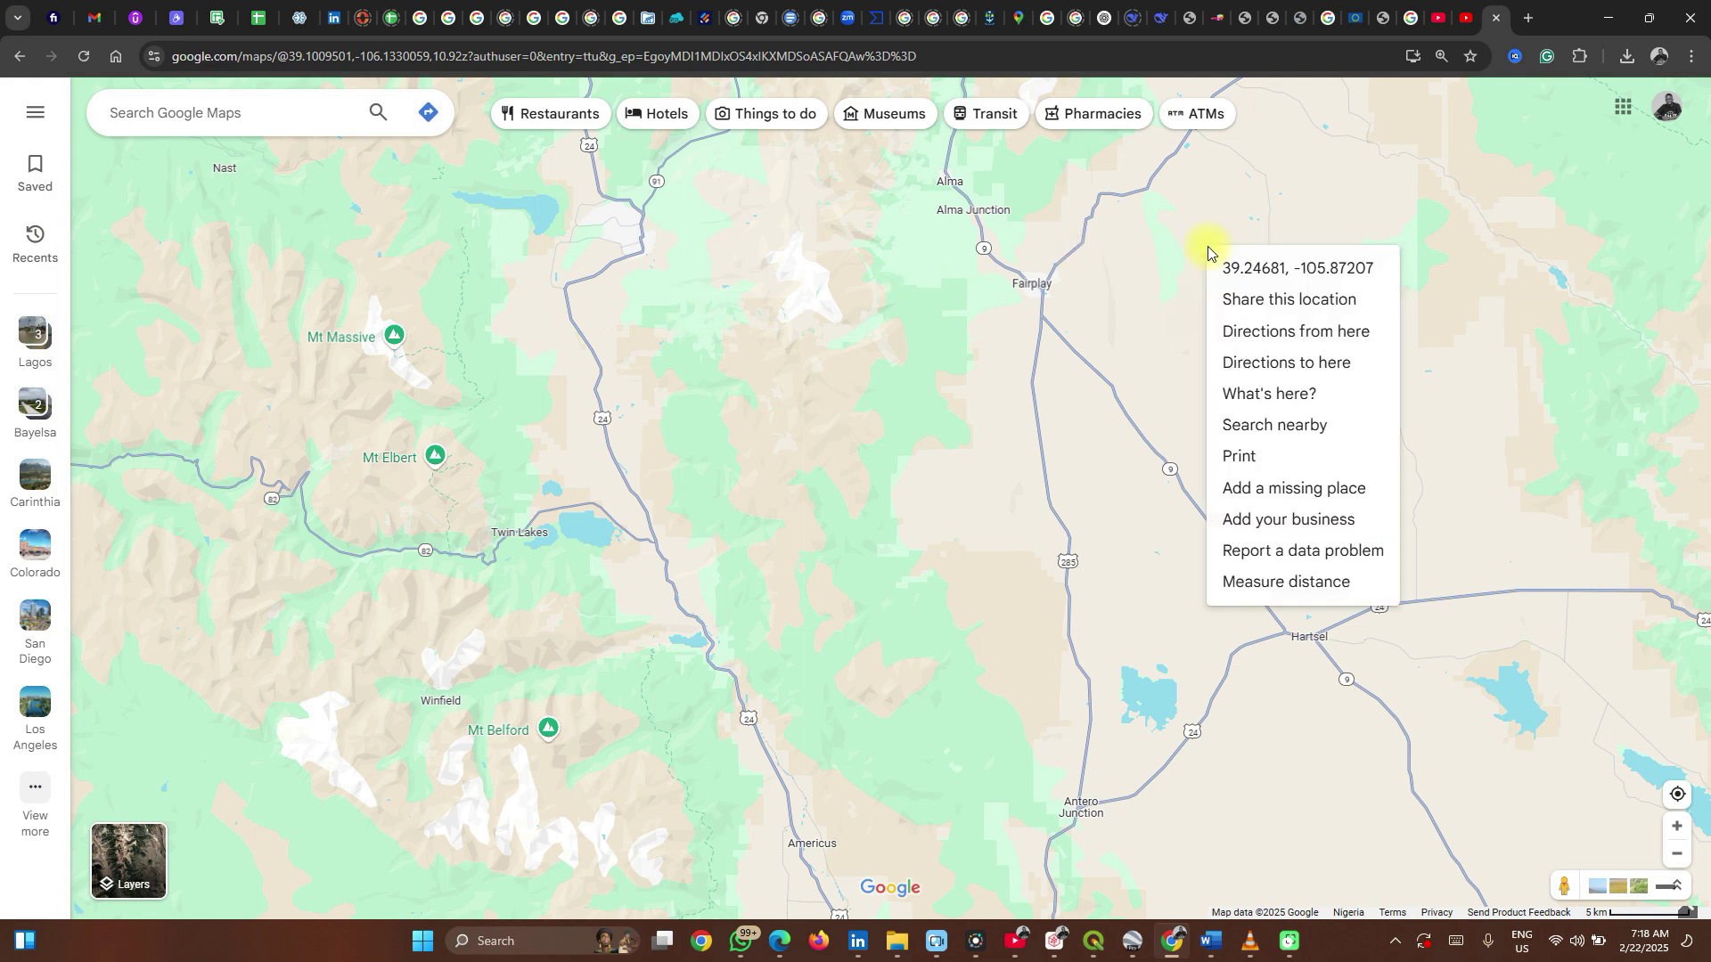
pyautogui.click(1259, 276)
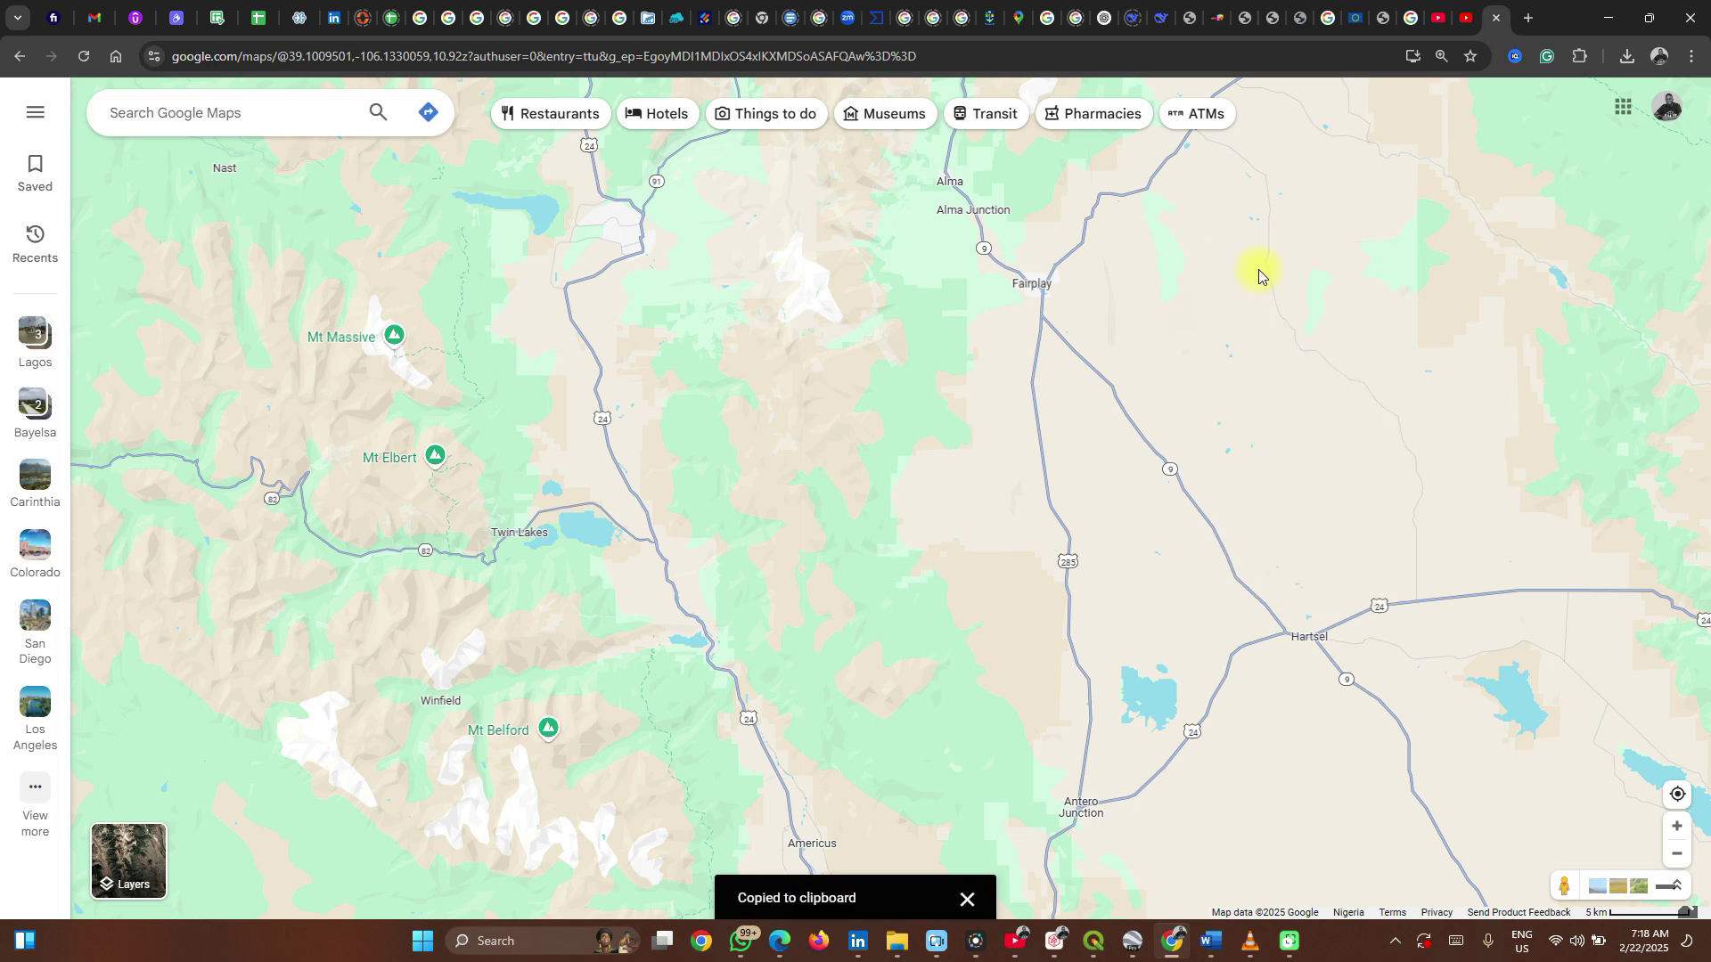
pyautogui.click(1599, 9)
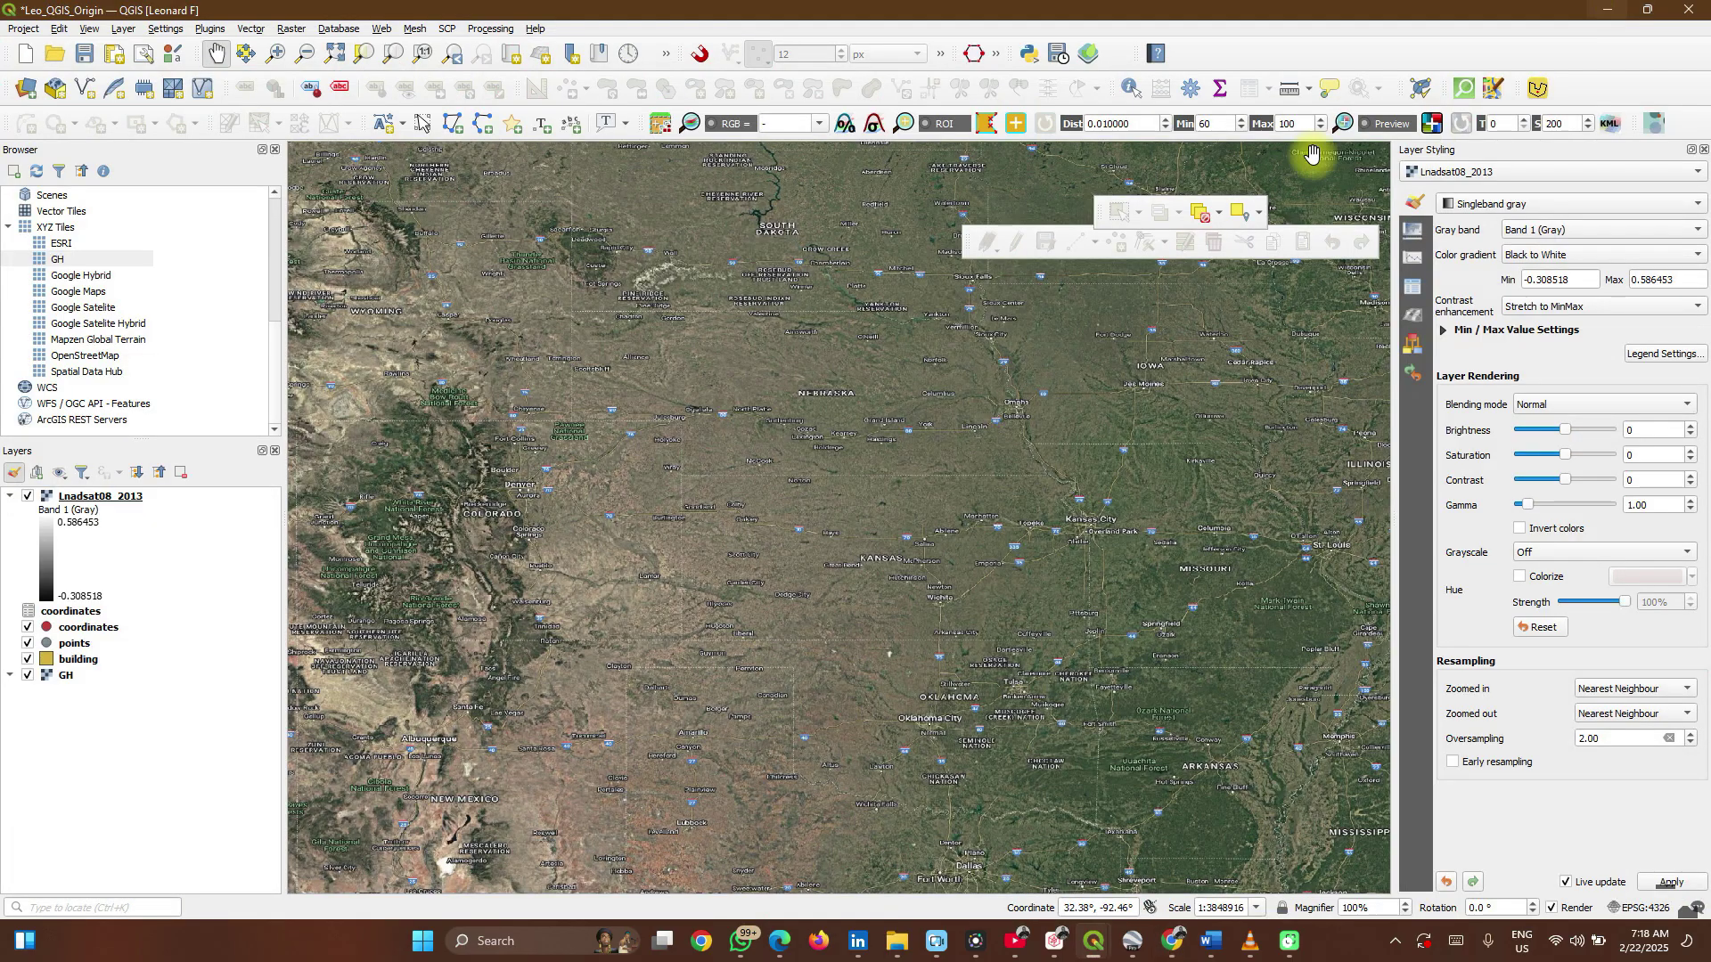
# - Paste the copied coordinates into the locator and center the map on that location in EPSG:4326
pyautogui.click(109, 908)
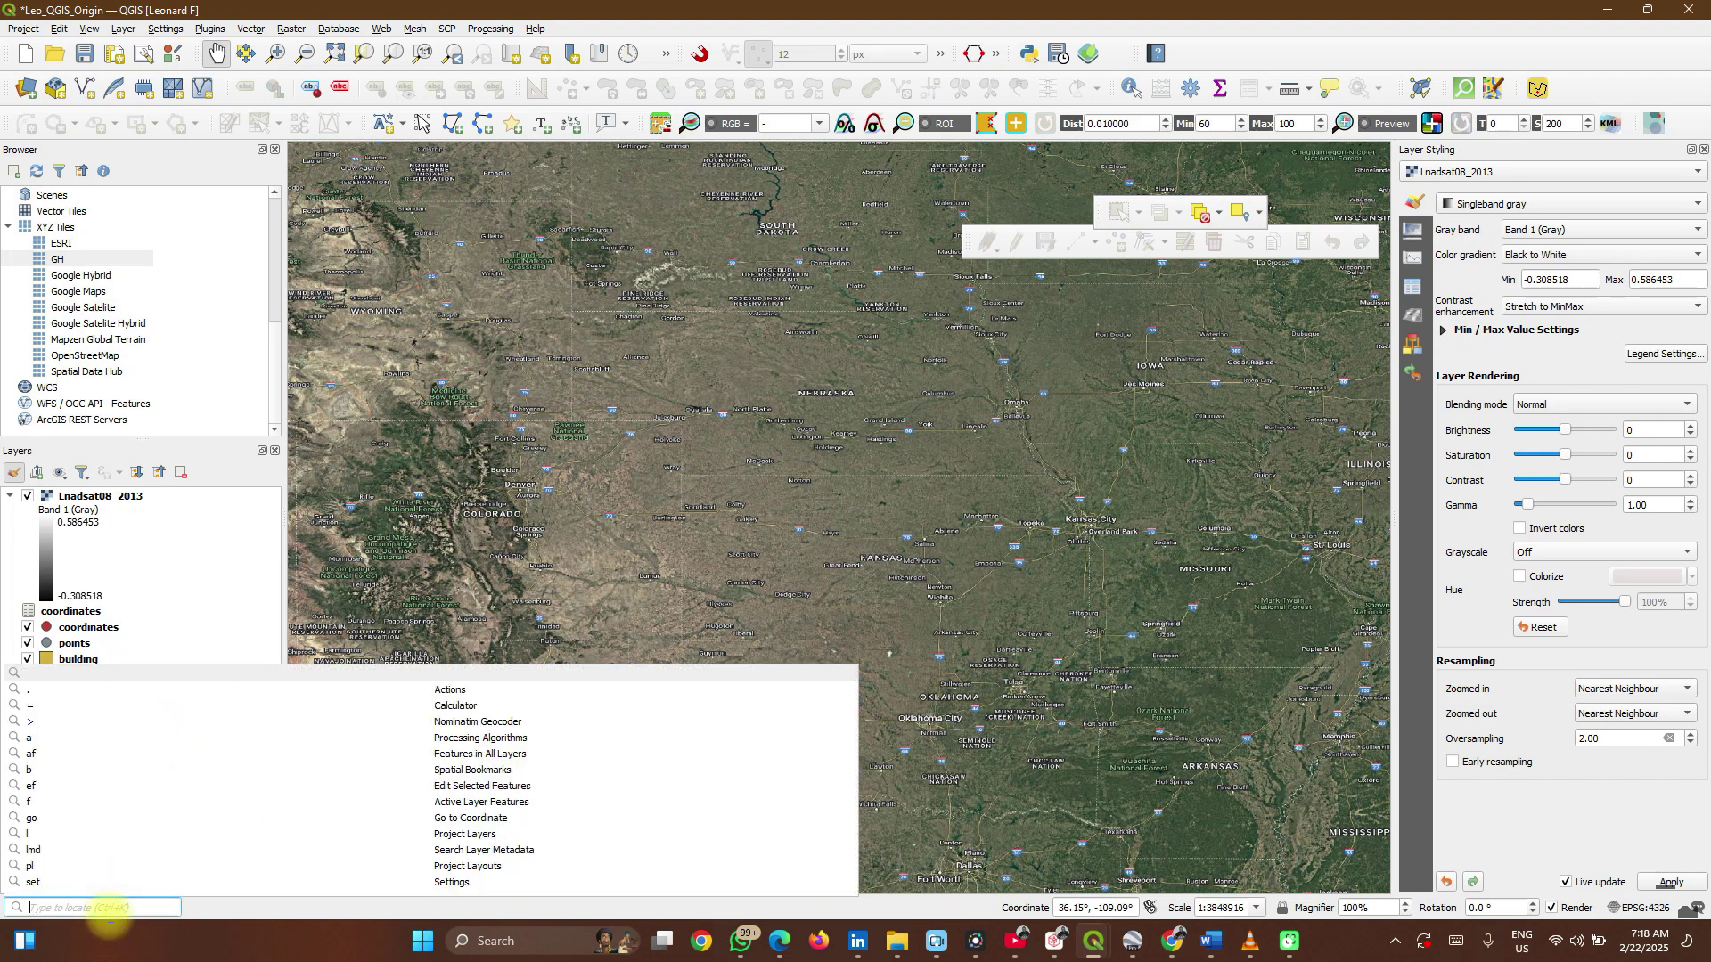
pyautogui.hotkey('ctrl', 'v')
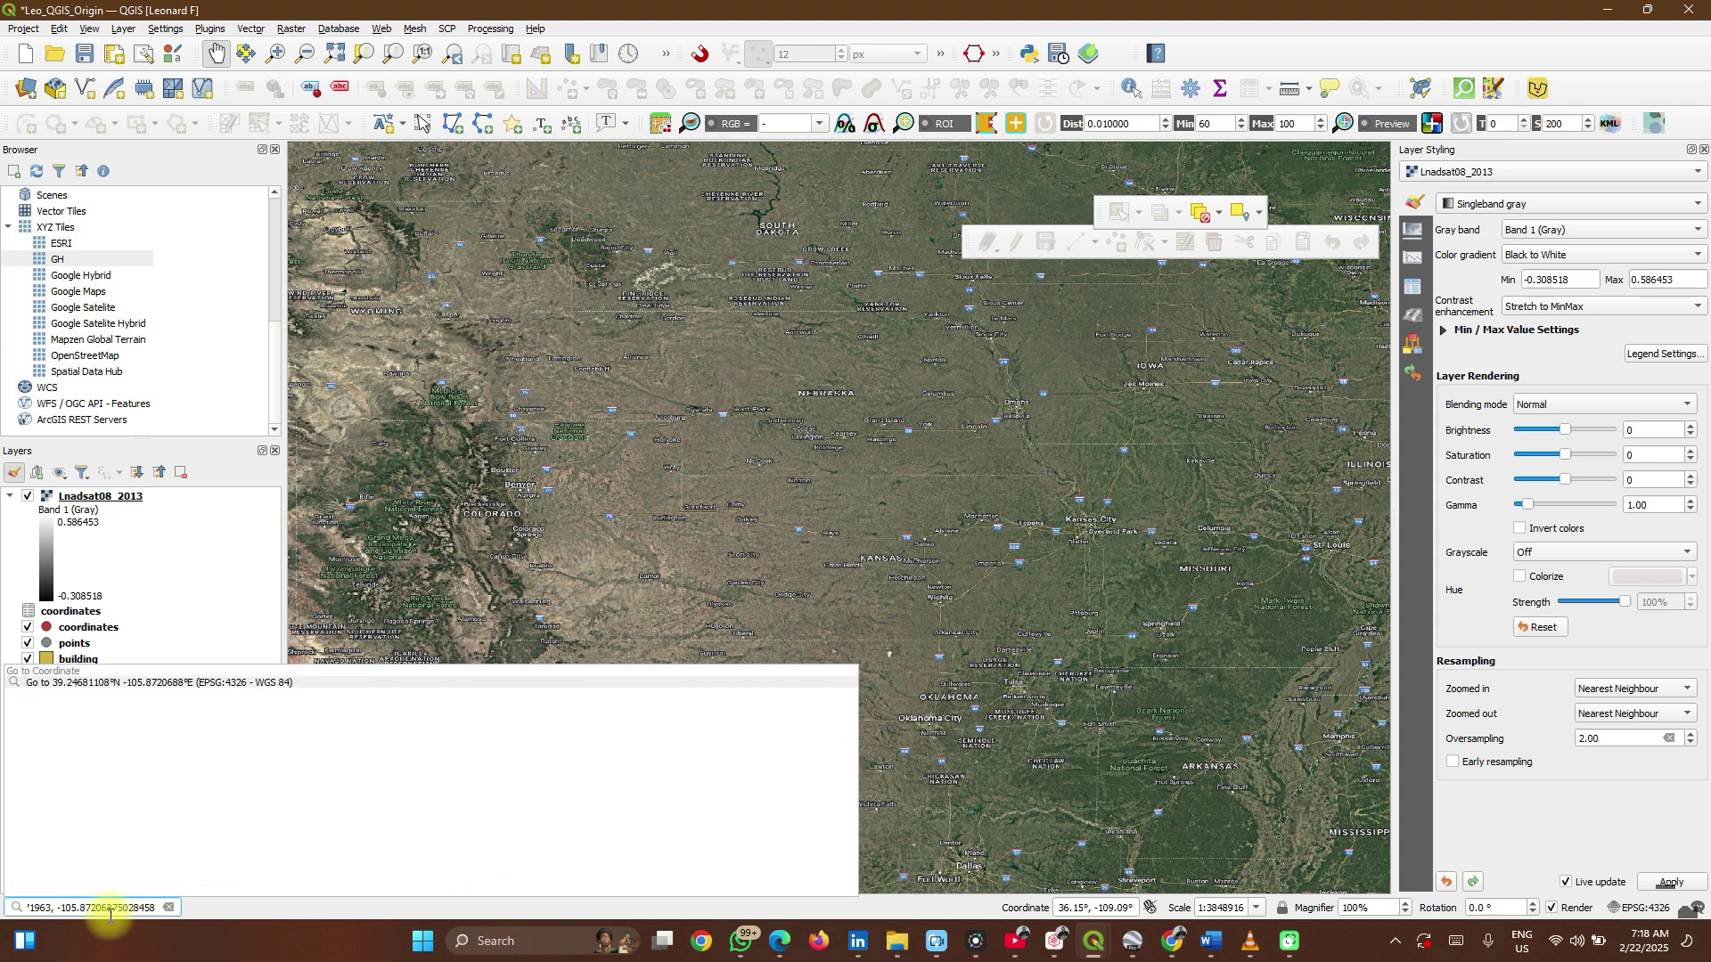
pyautogui.press('Return')
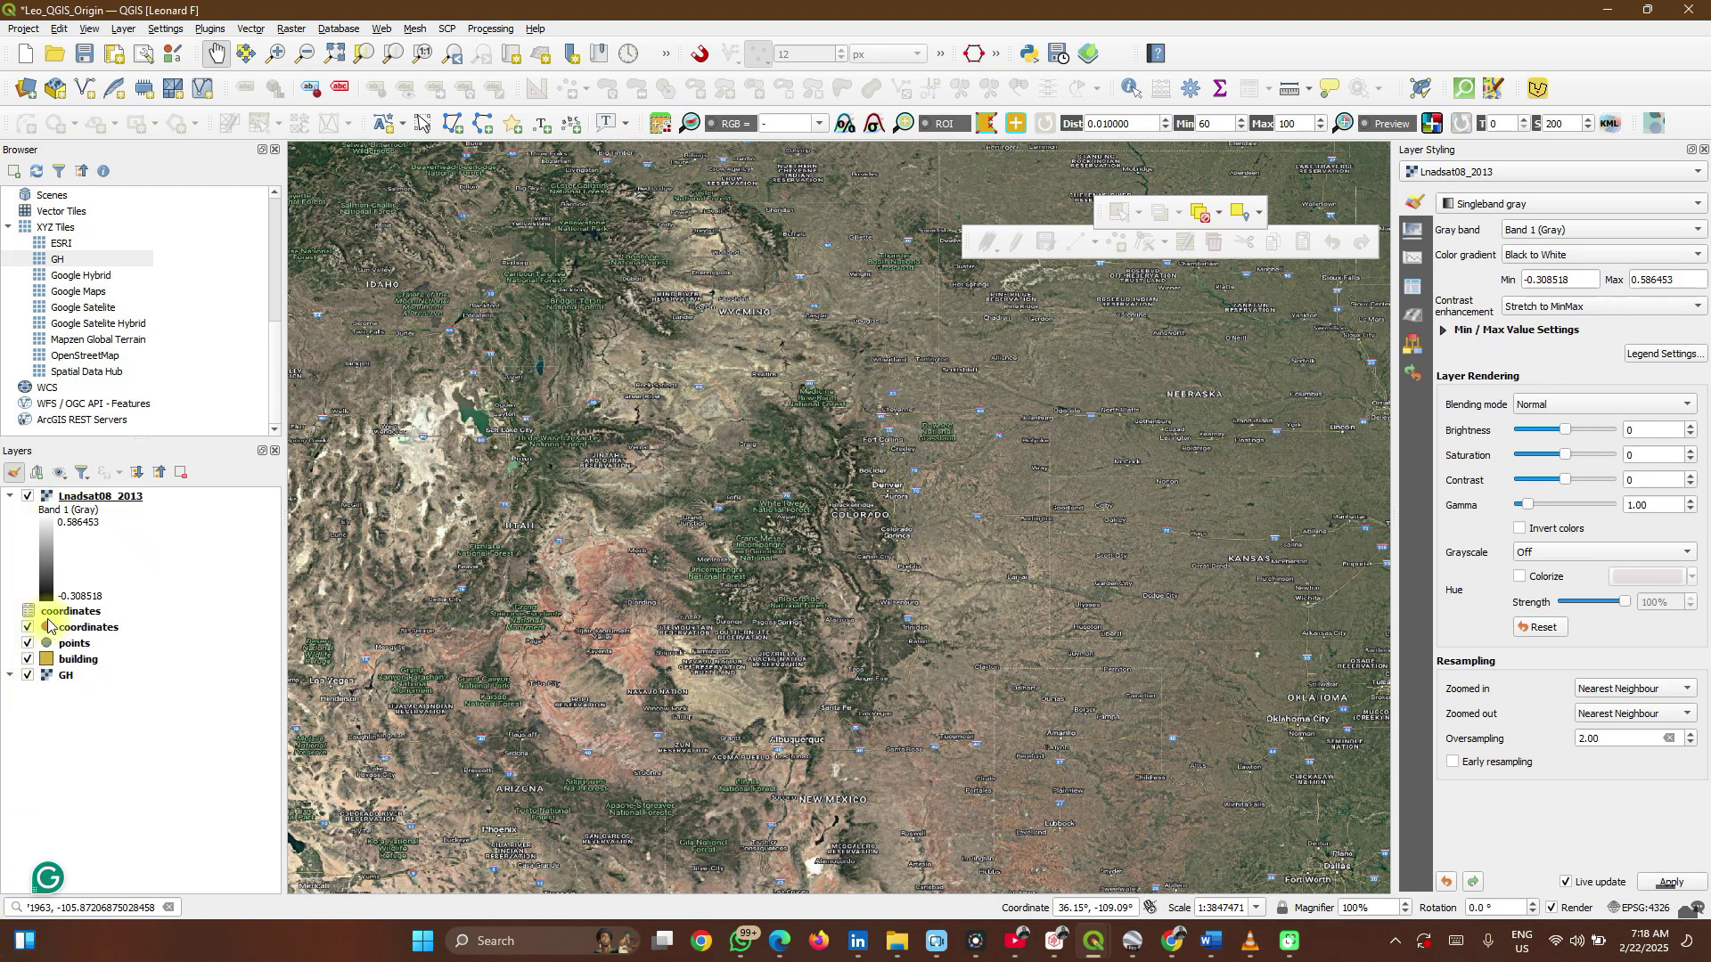
# - Hide the GH layer and add the OpenStreetMap tiles to the project, with one OpenStreetMap layer at the end of the layer order below GH
pyautogui.click(26, 675)
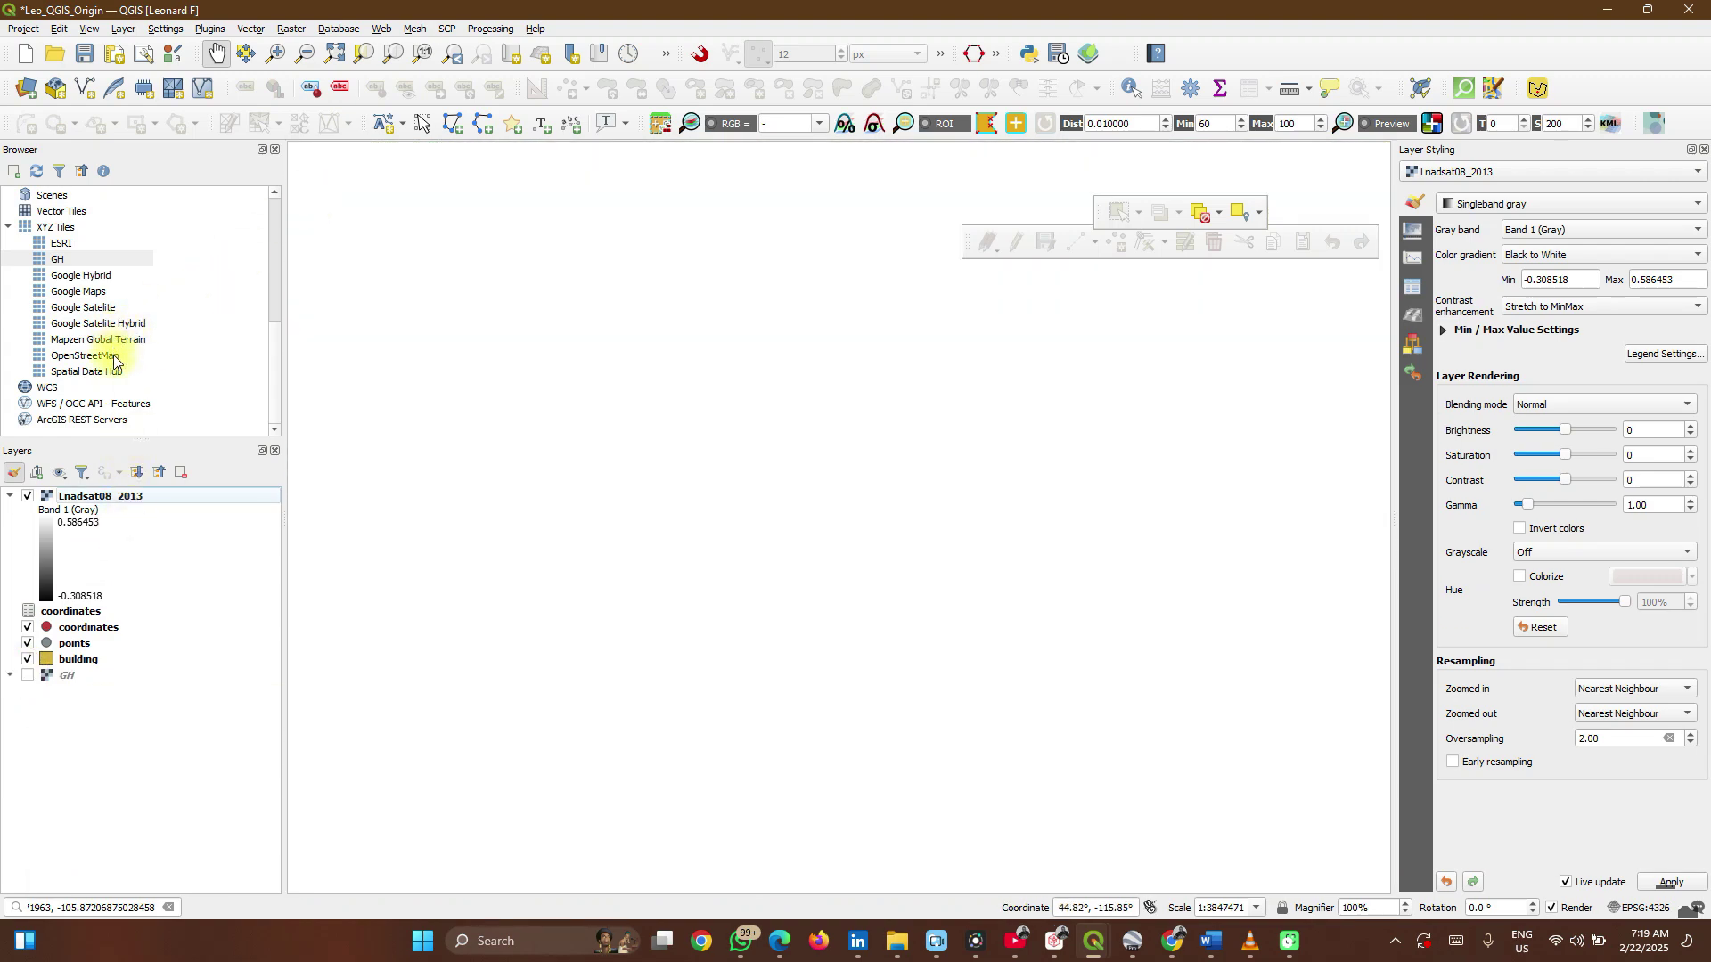
pyautogui.doubleClick(114, 354)
pyautogui.moveTo(114, 355); pyautogui.dragTo(456, 532)
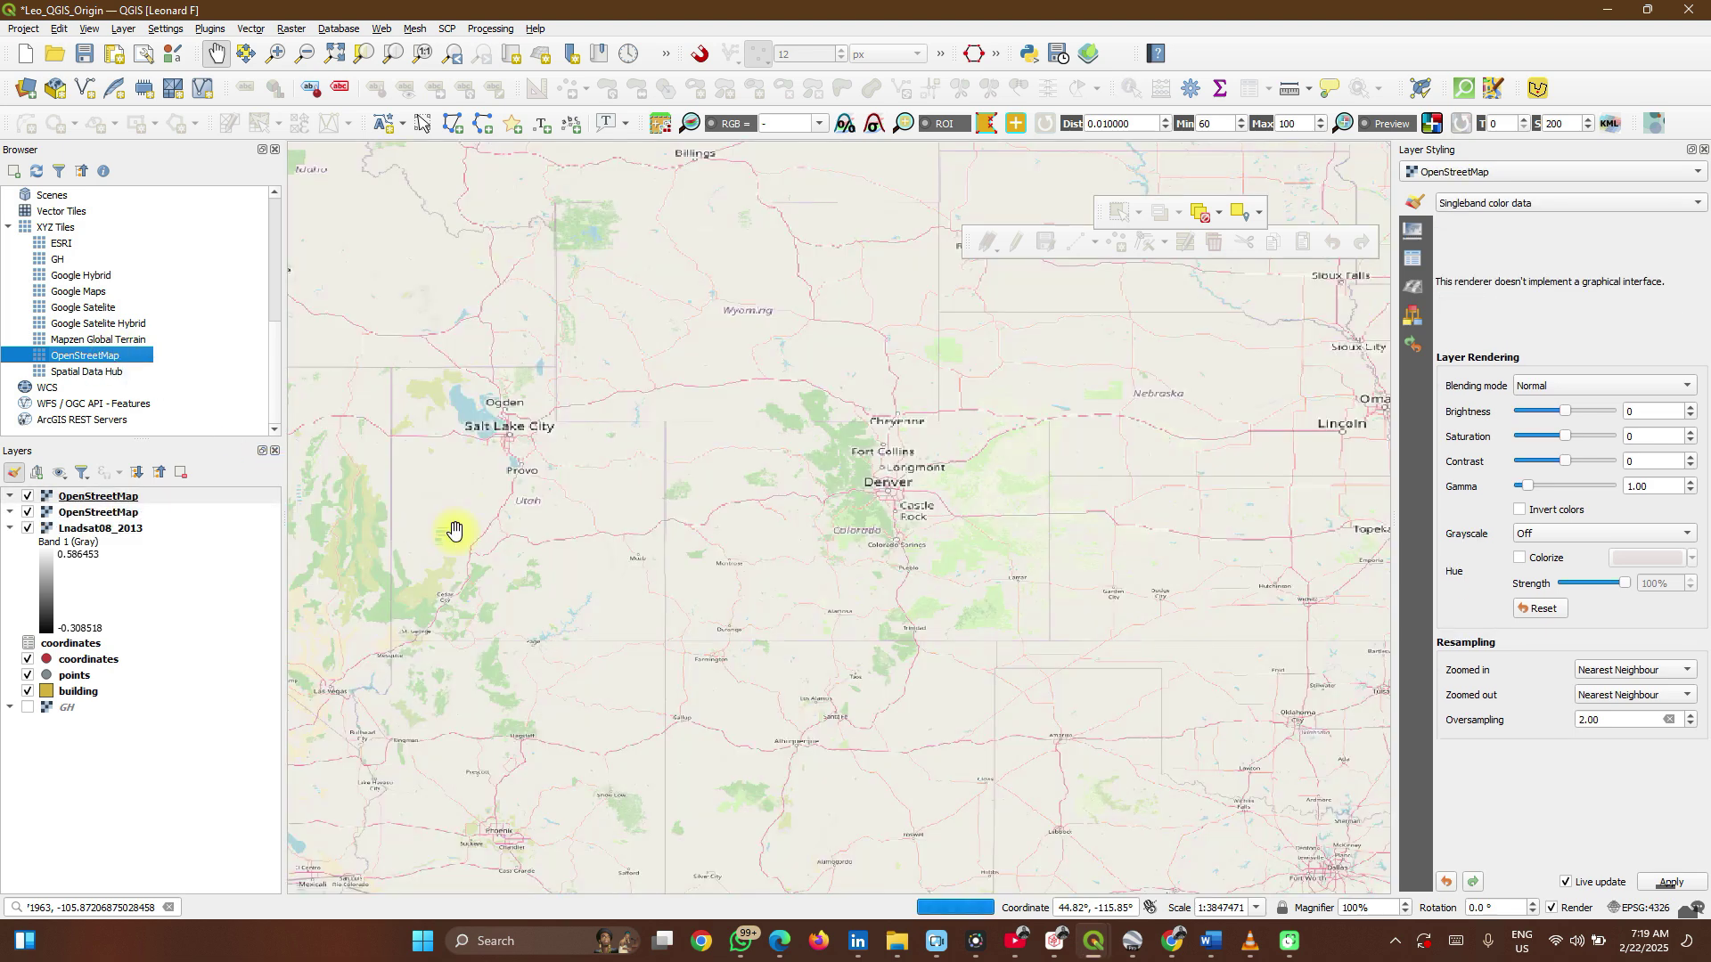
pyautogui.moveTo(111, 496); pyautogui.dragTo(98, 734)
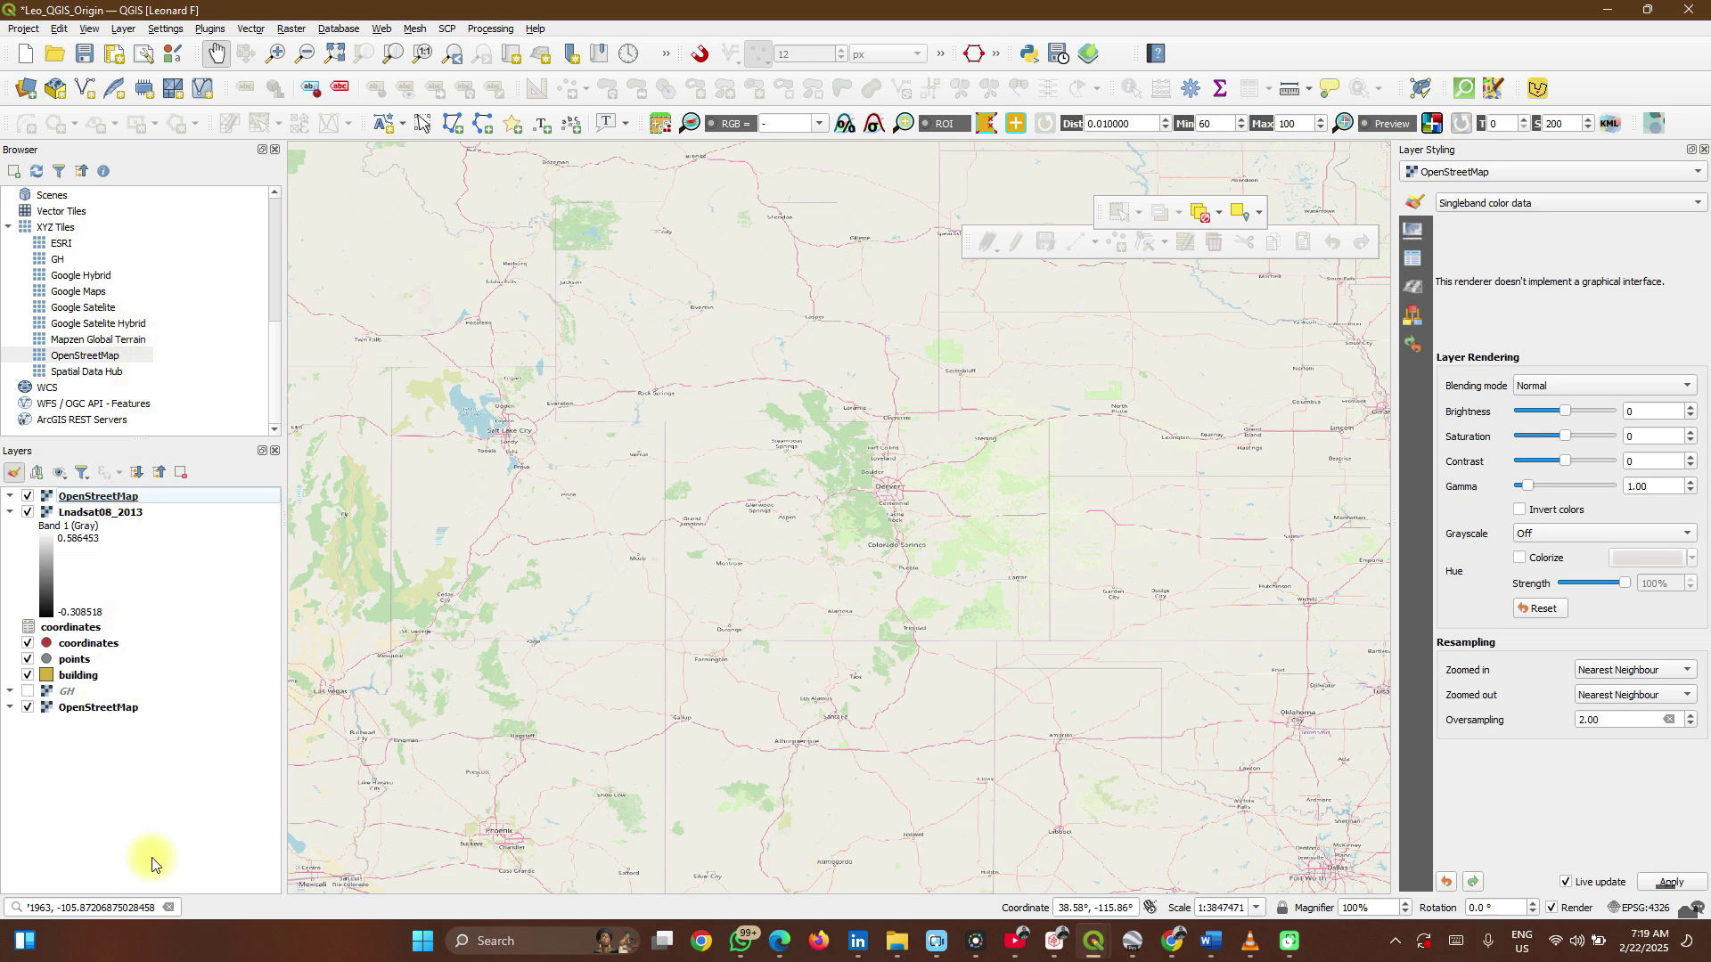
# - Go to the pasted coordinate 39.24681108°N -105.8720688°E again on the OpenStreetMap basemap
pyautogui.click(141, 908)
pyautogui.press('Return')
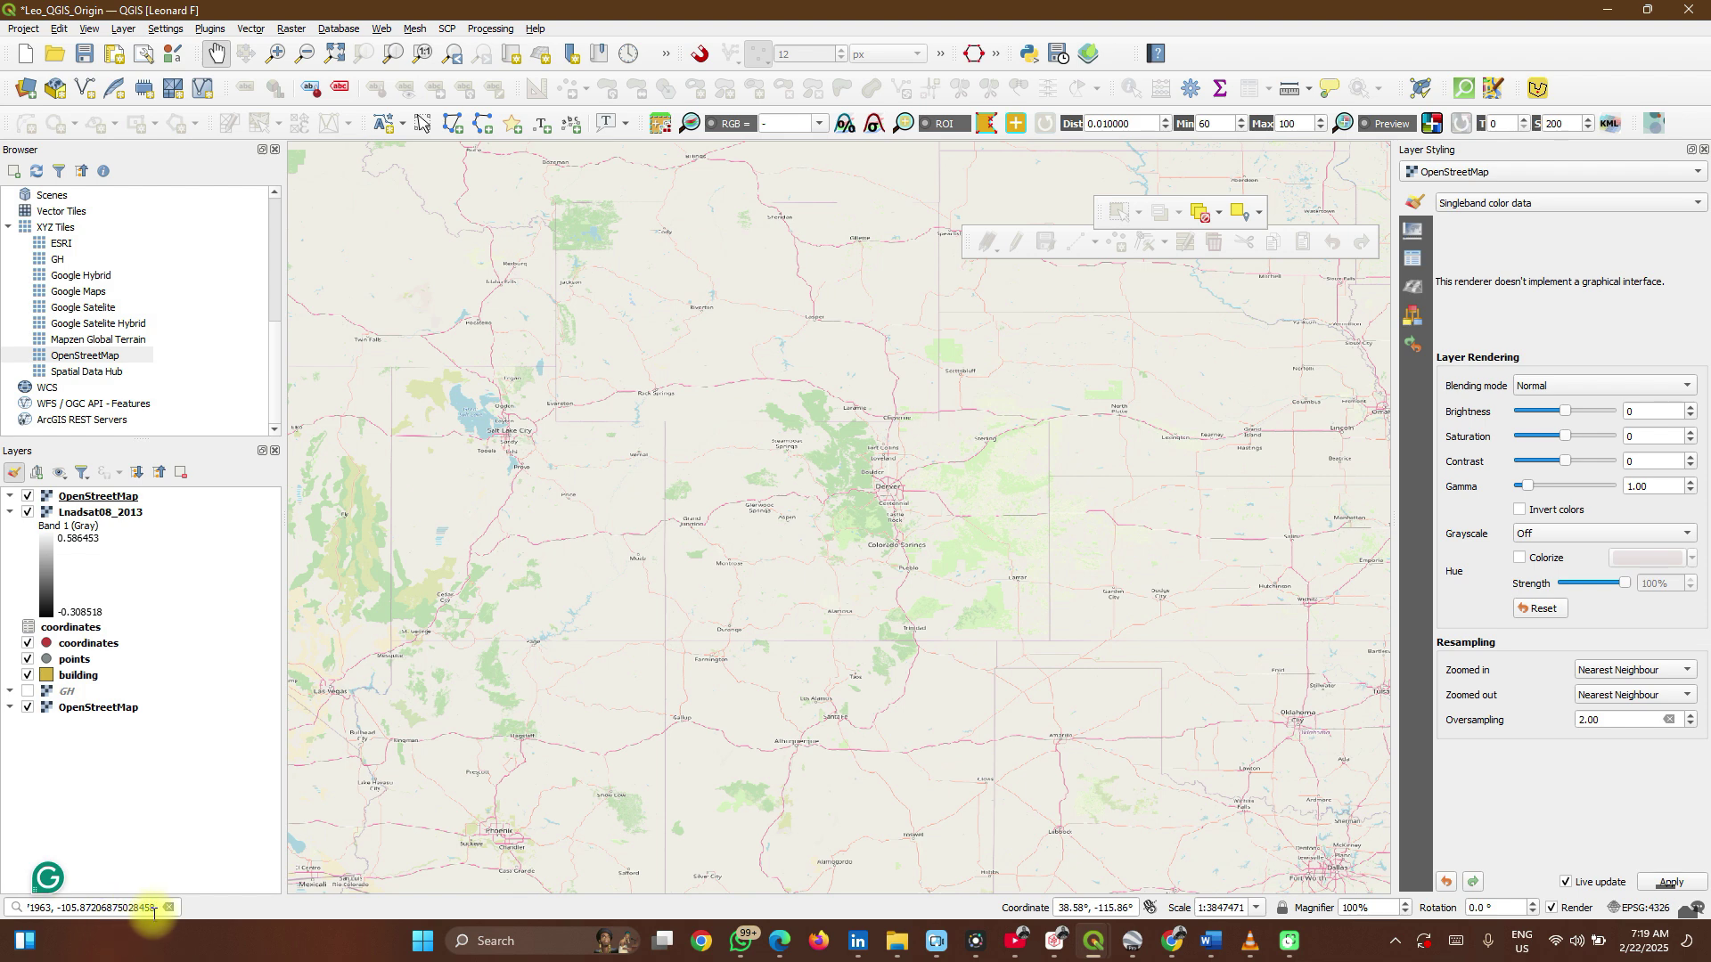
pyautogui.click(150, 910)
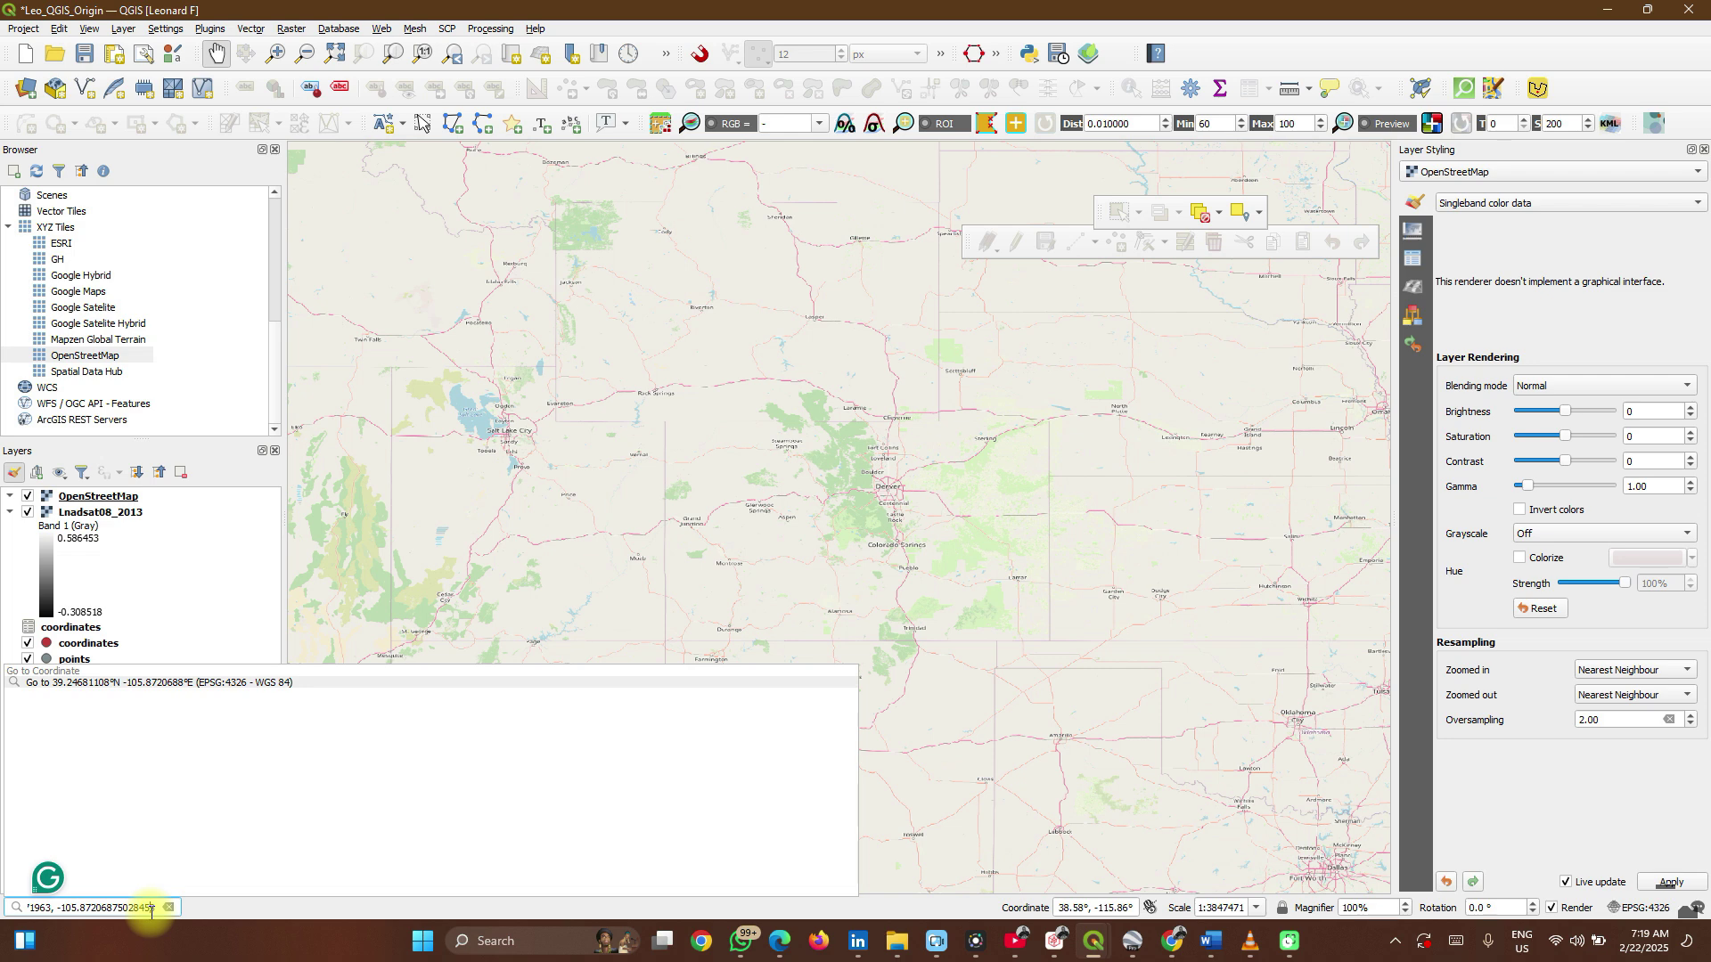
pyautogui.click(127, 682)
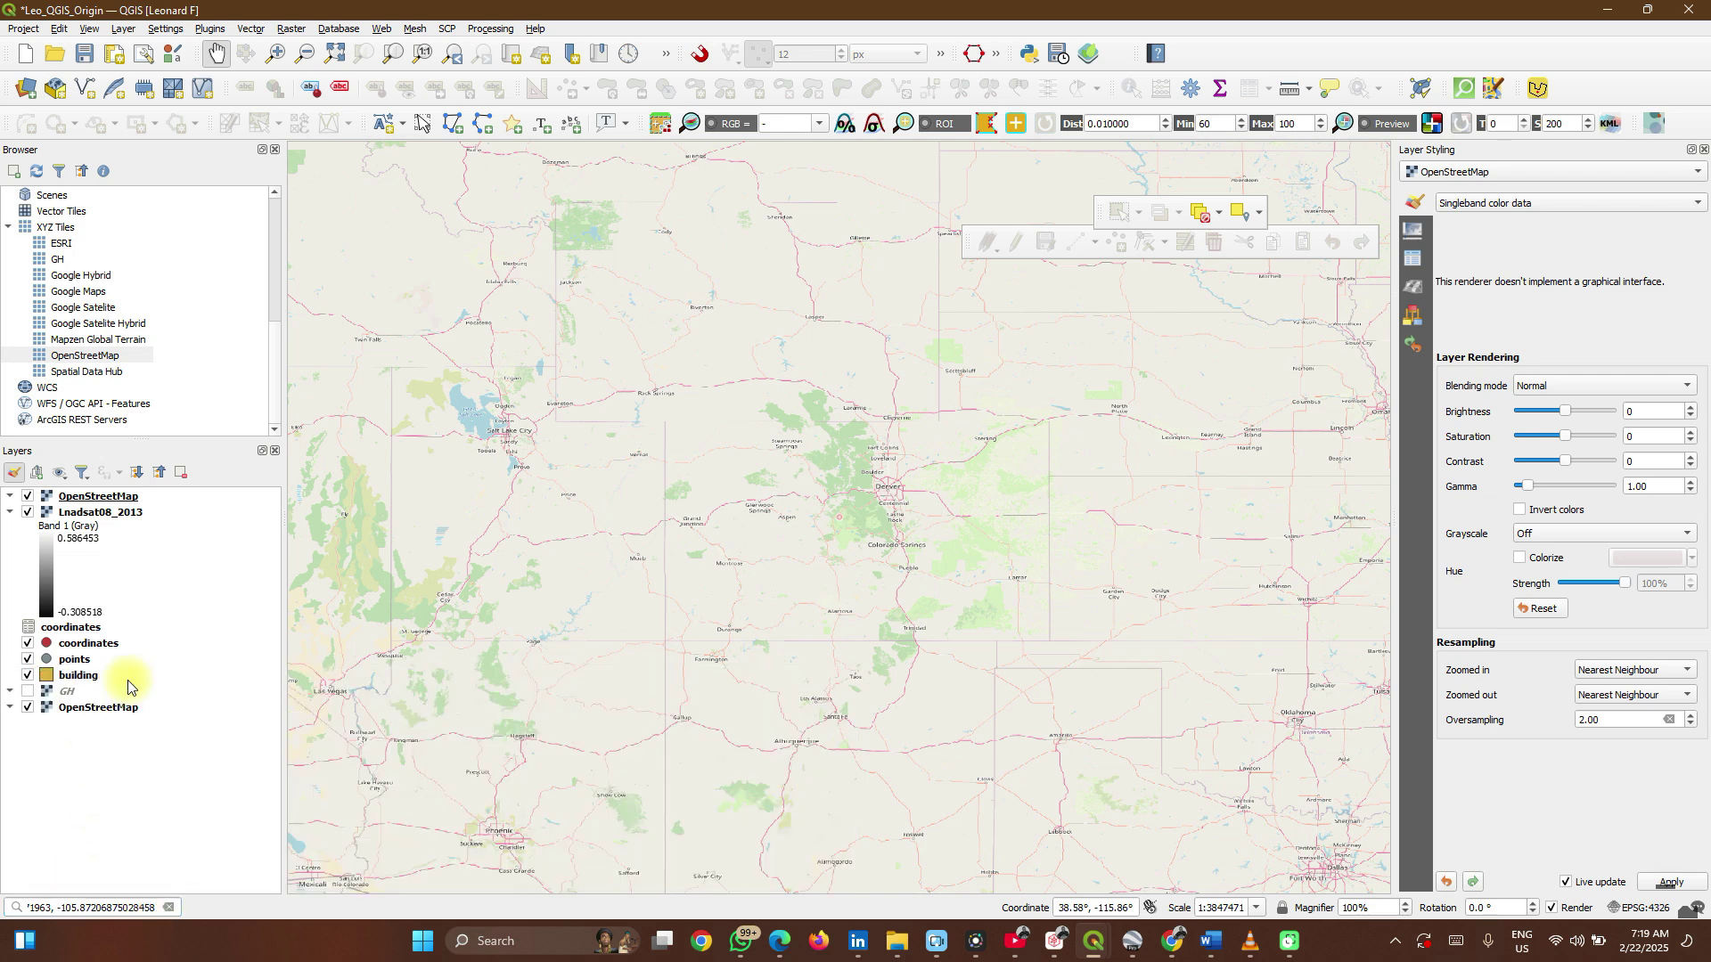
# - Go to the coordinate with longitude -105.87206875028458 using the locator and examine the marked spot on the map
pyautogui.scroll(1, 851, 547)
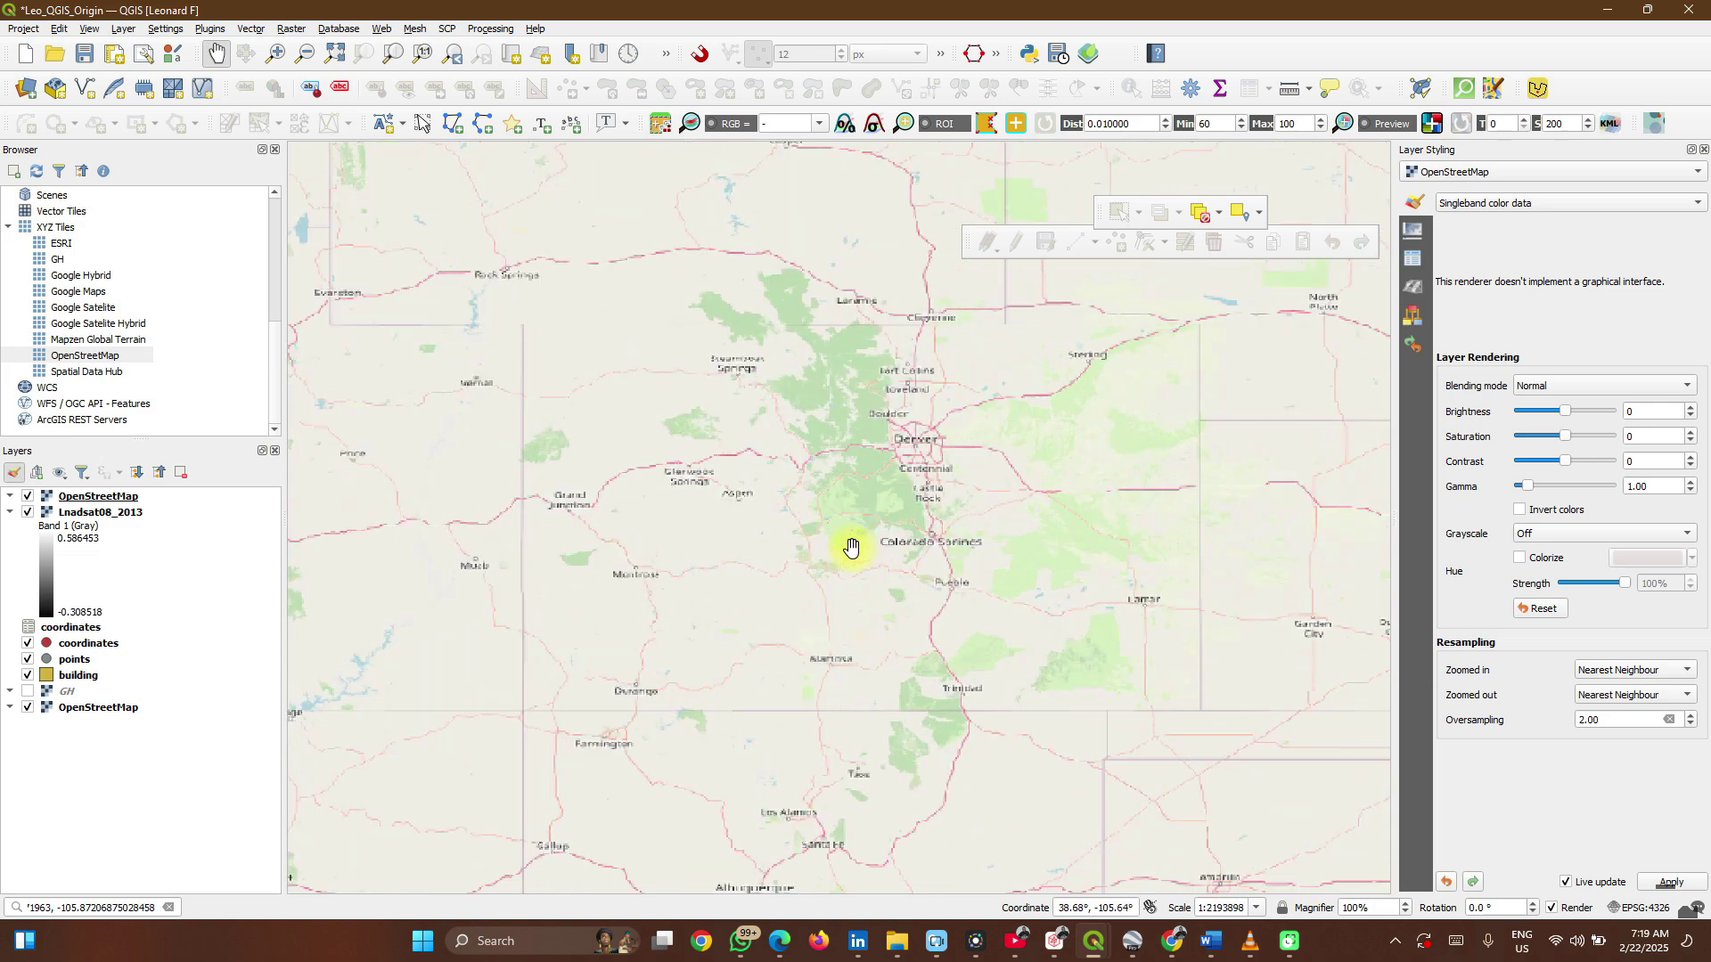
pyautogui.scroll(1, 851, 547)
pyautogui.moveTo(881, 420); pyautogui.dragTo(814, 641)
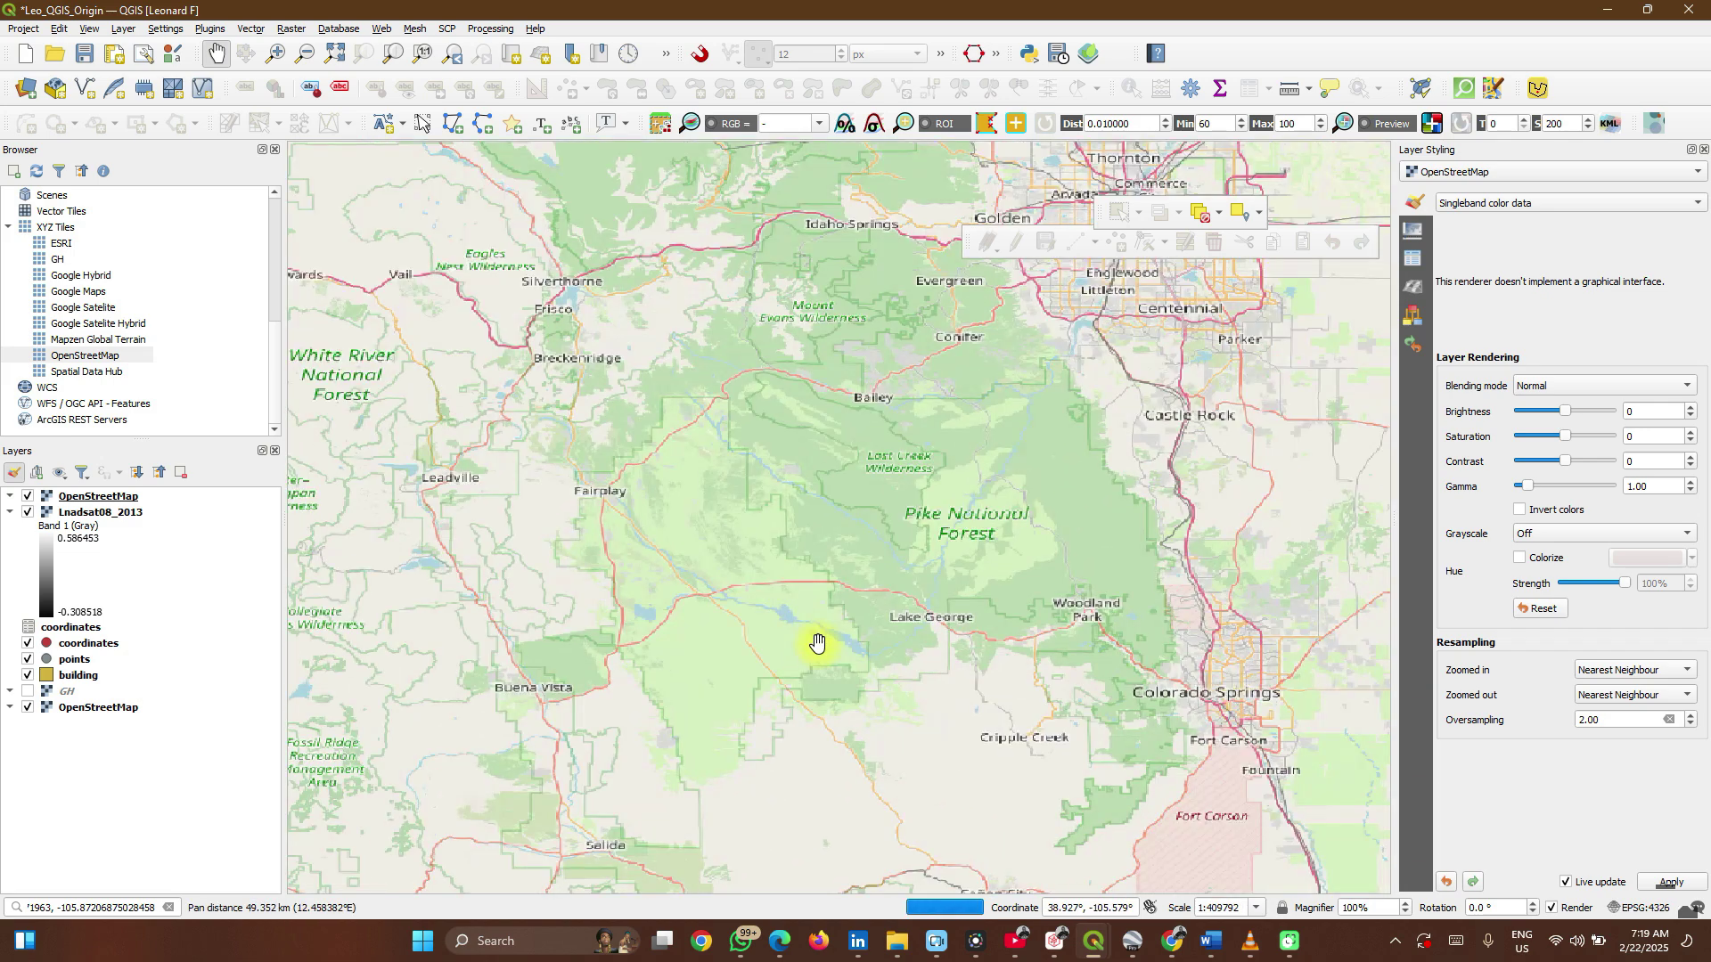
pyautogui.click(155, 903)
pyautogui.press('Return')
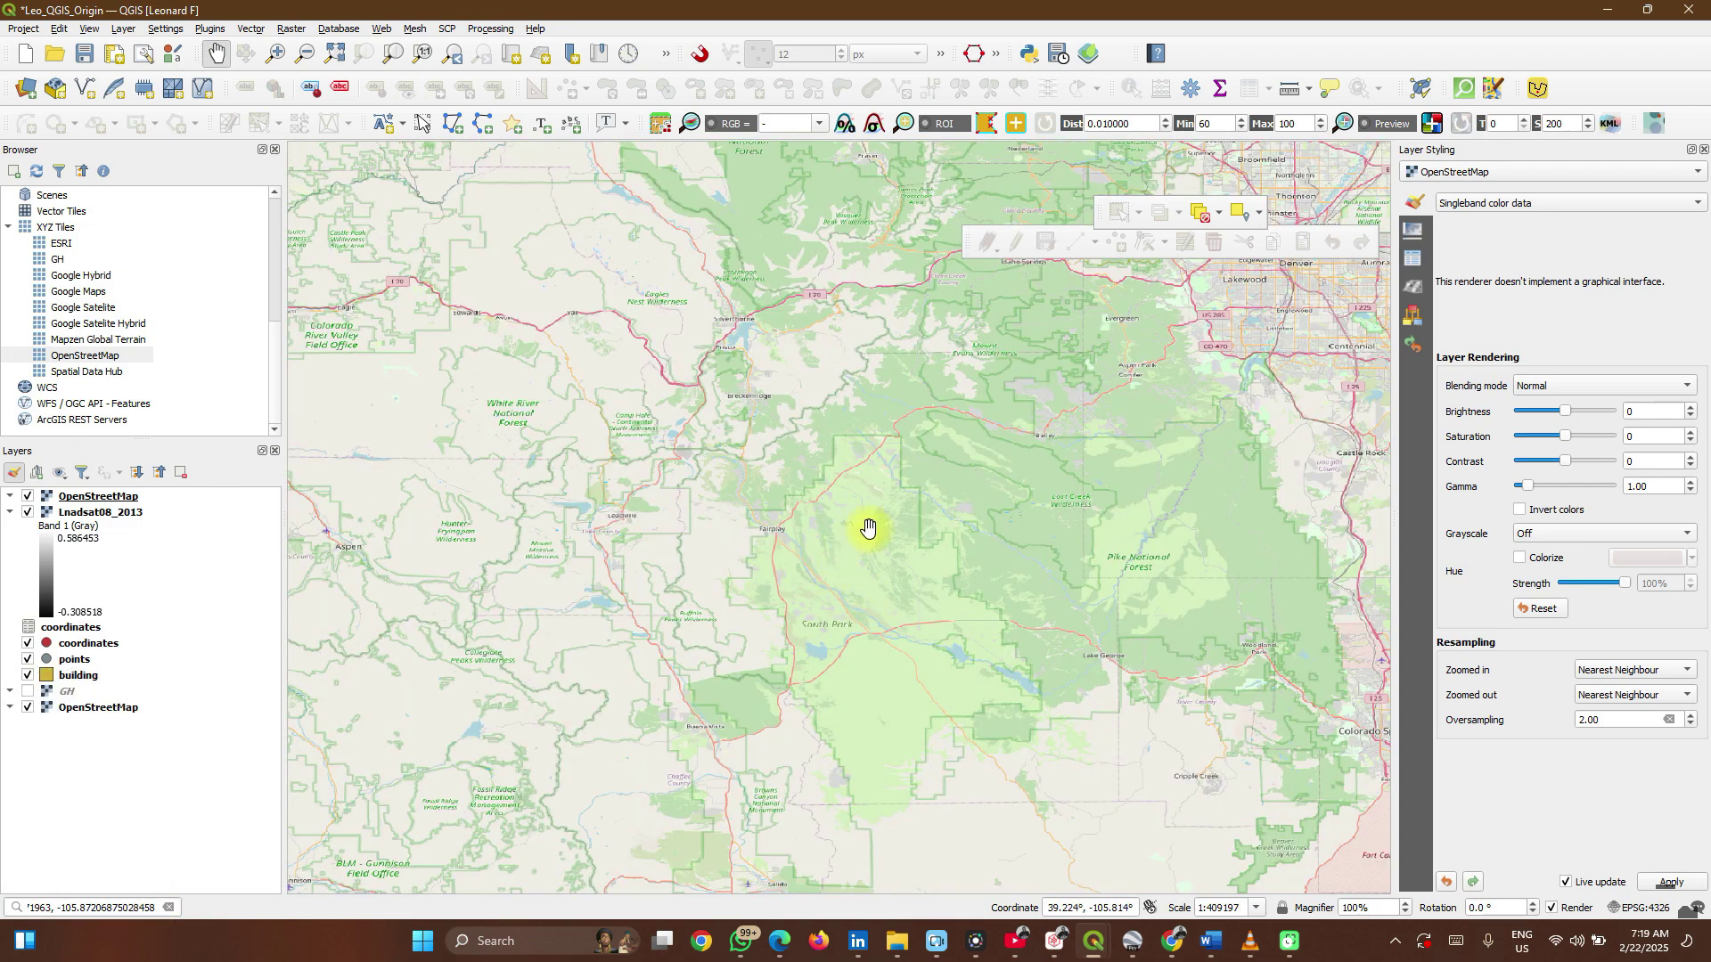
pyautogui.scroll(3, 849, 512)
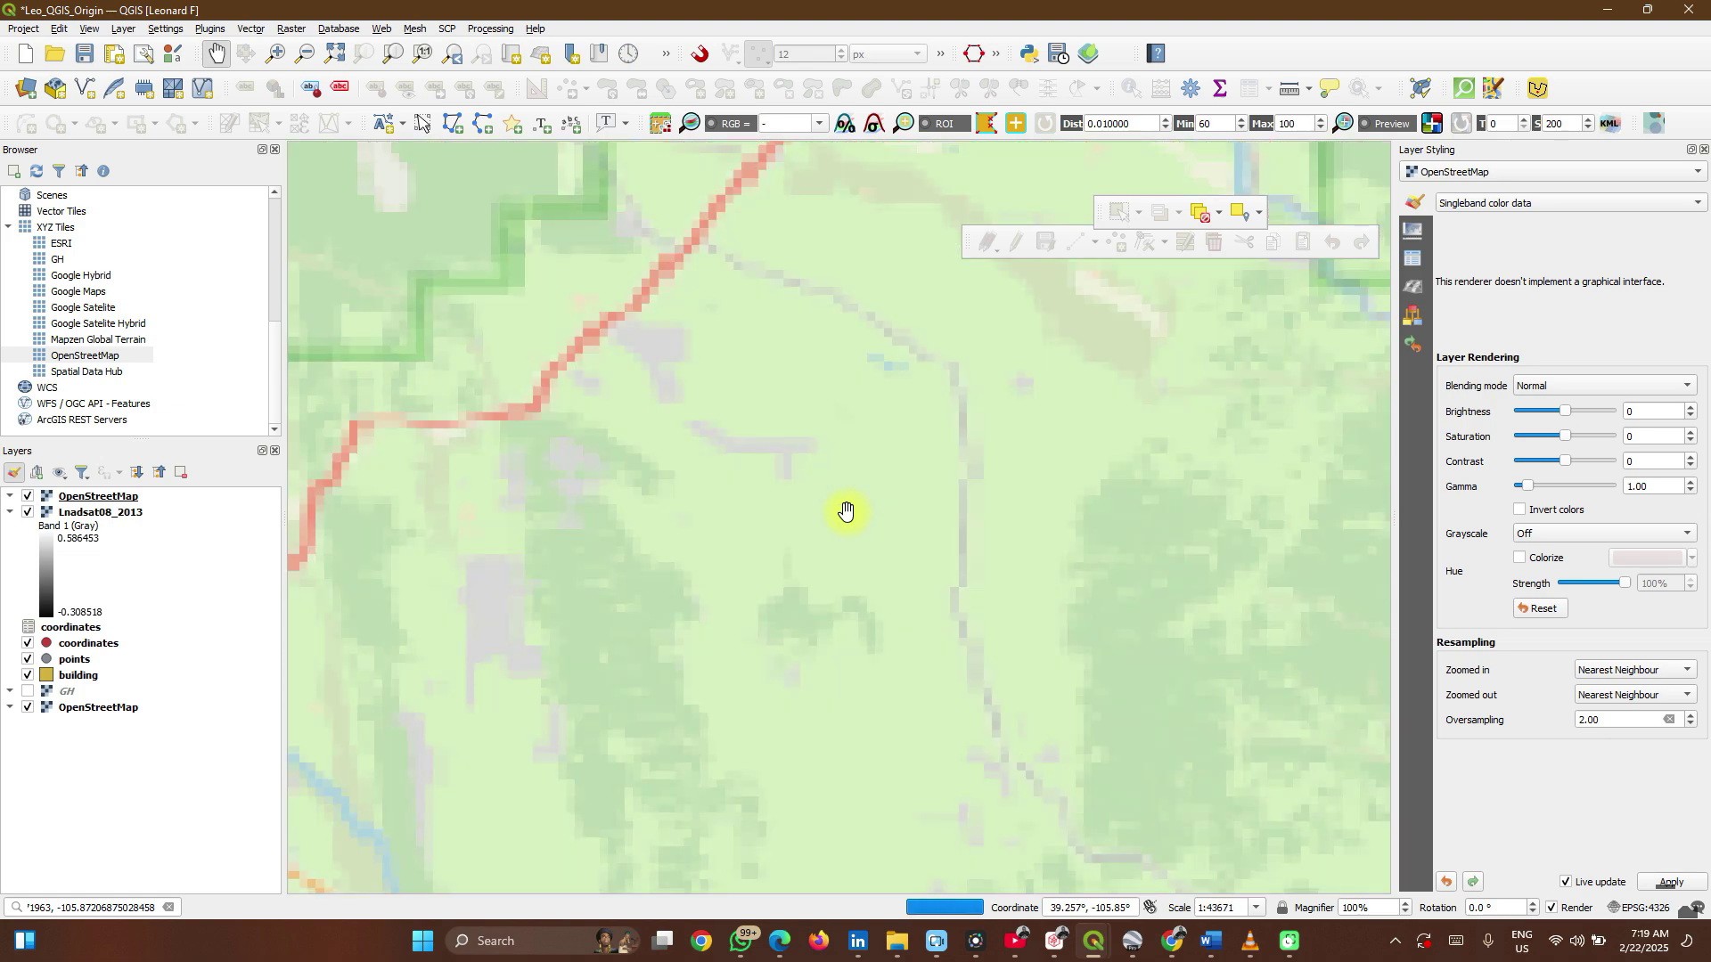
pyautogui.scroll(1, 752, 556)
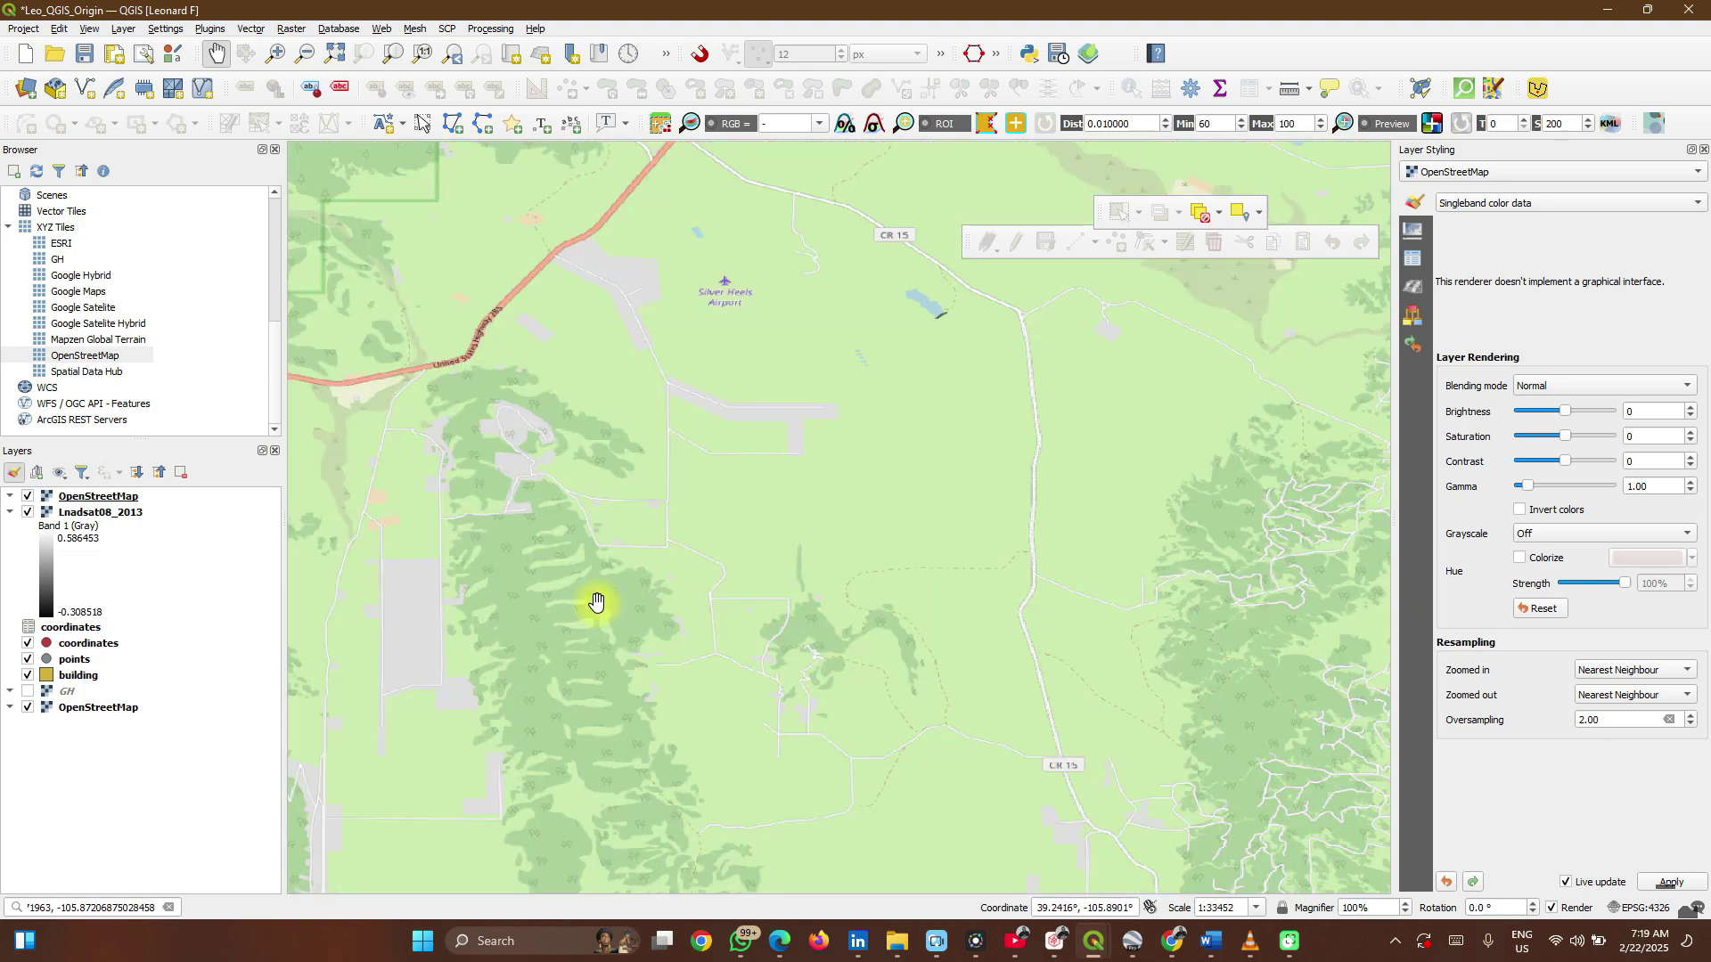
pyautogui.click(110, 908)
pyautogui.press('Return')
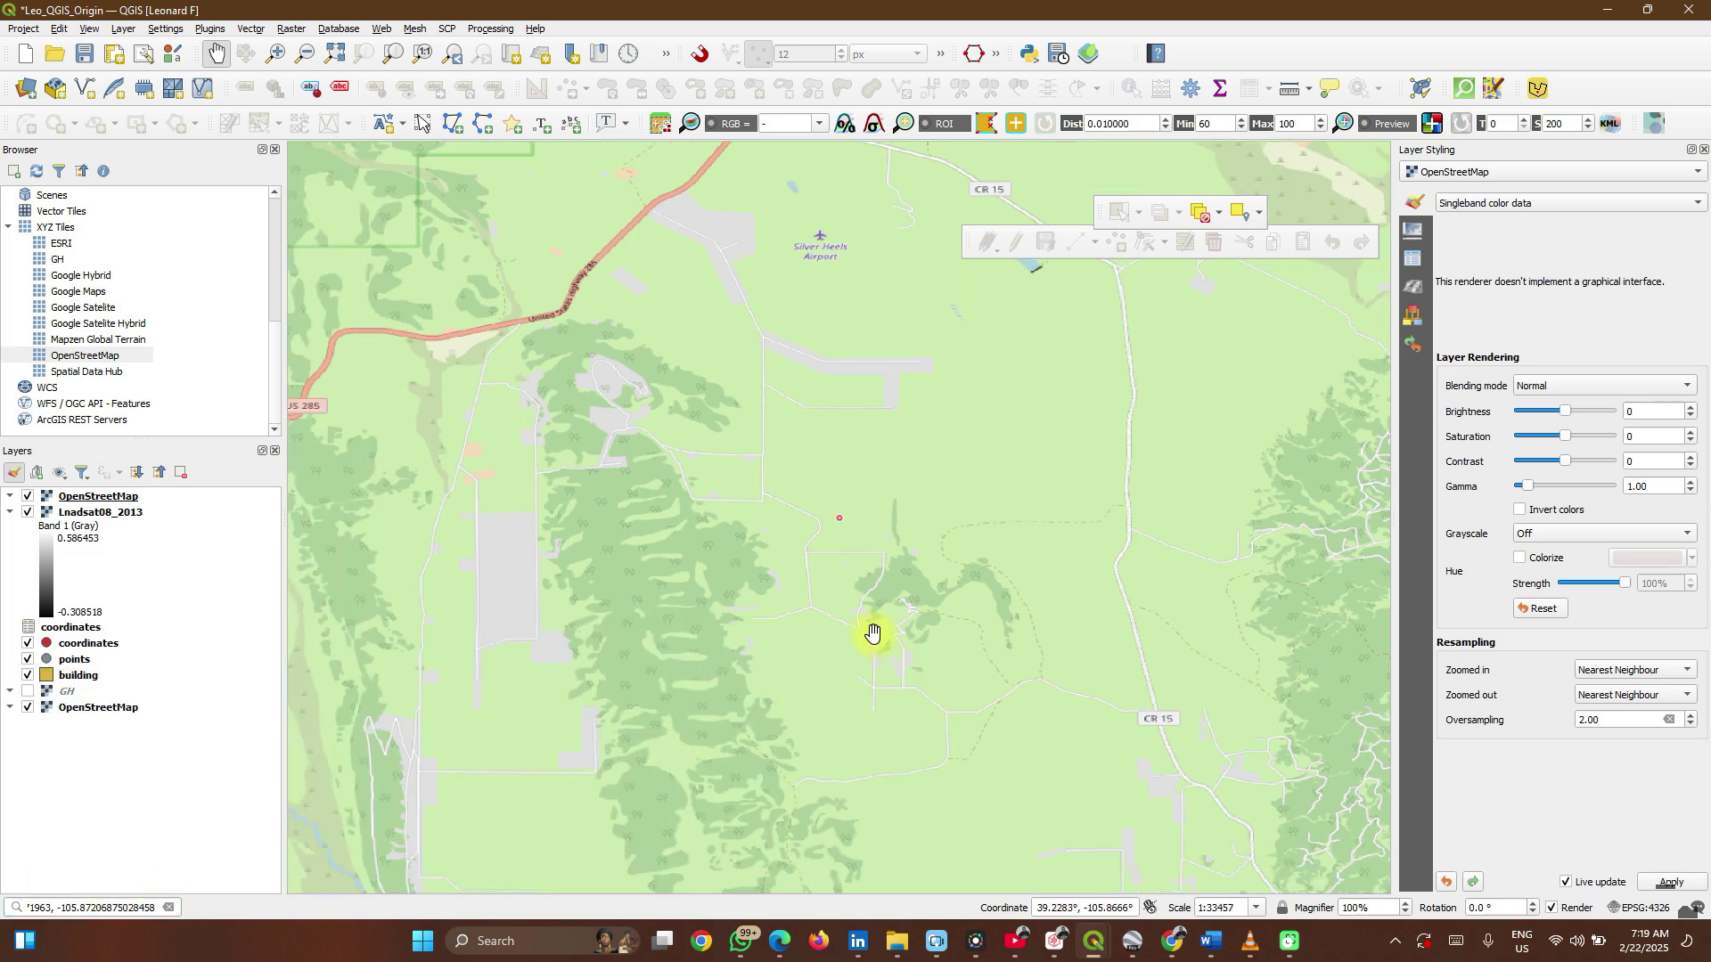
pyautogui.scroll(6, 865, 519)
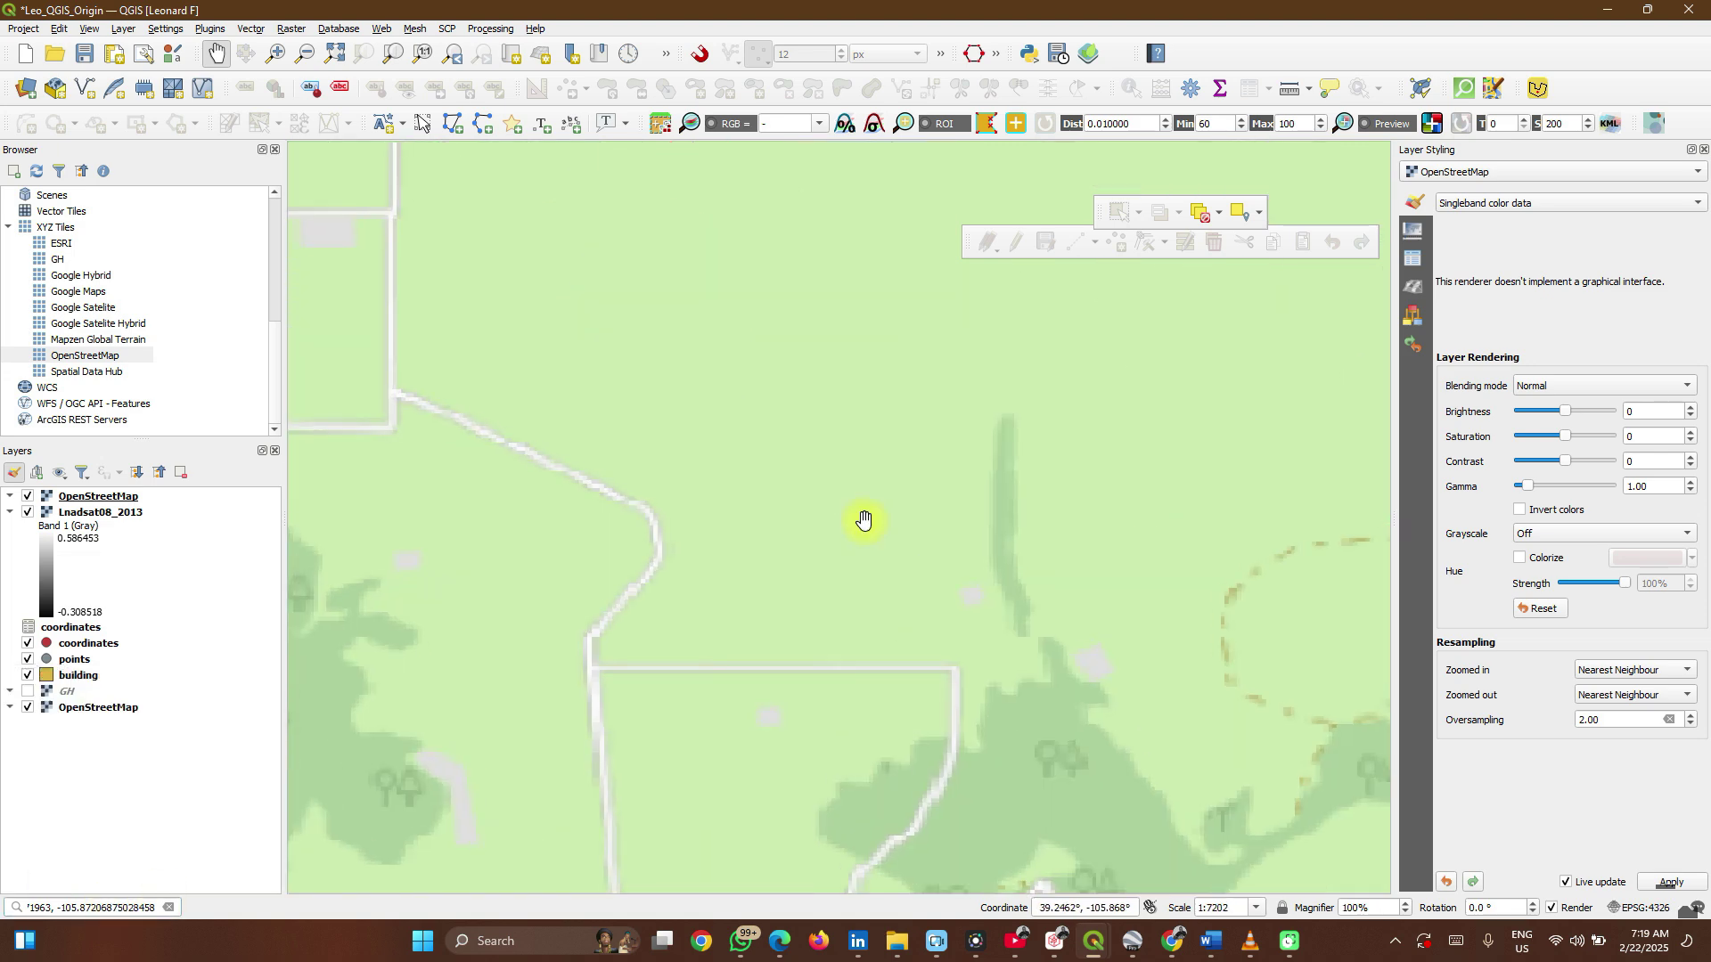
pyautogui.scroll(1, 864, 519)
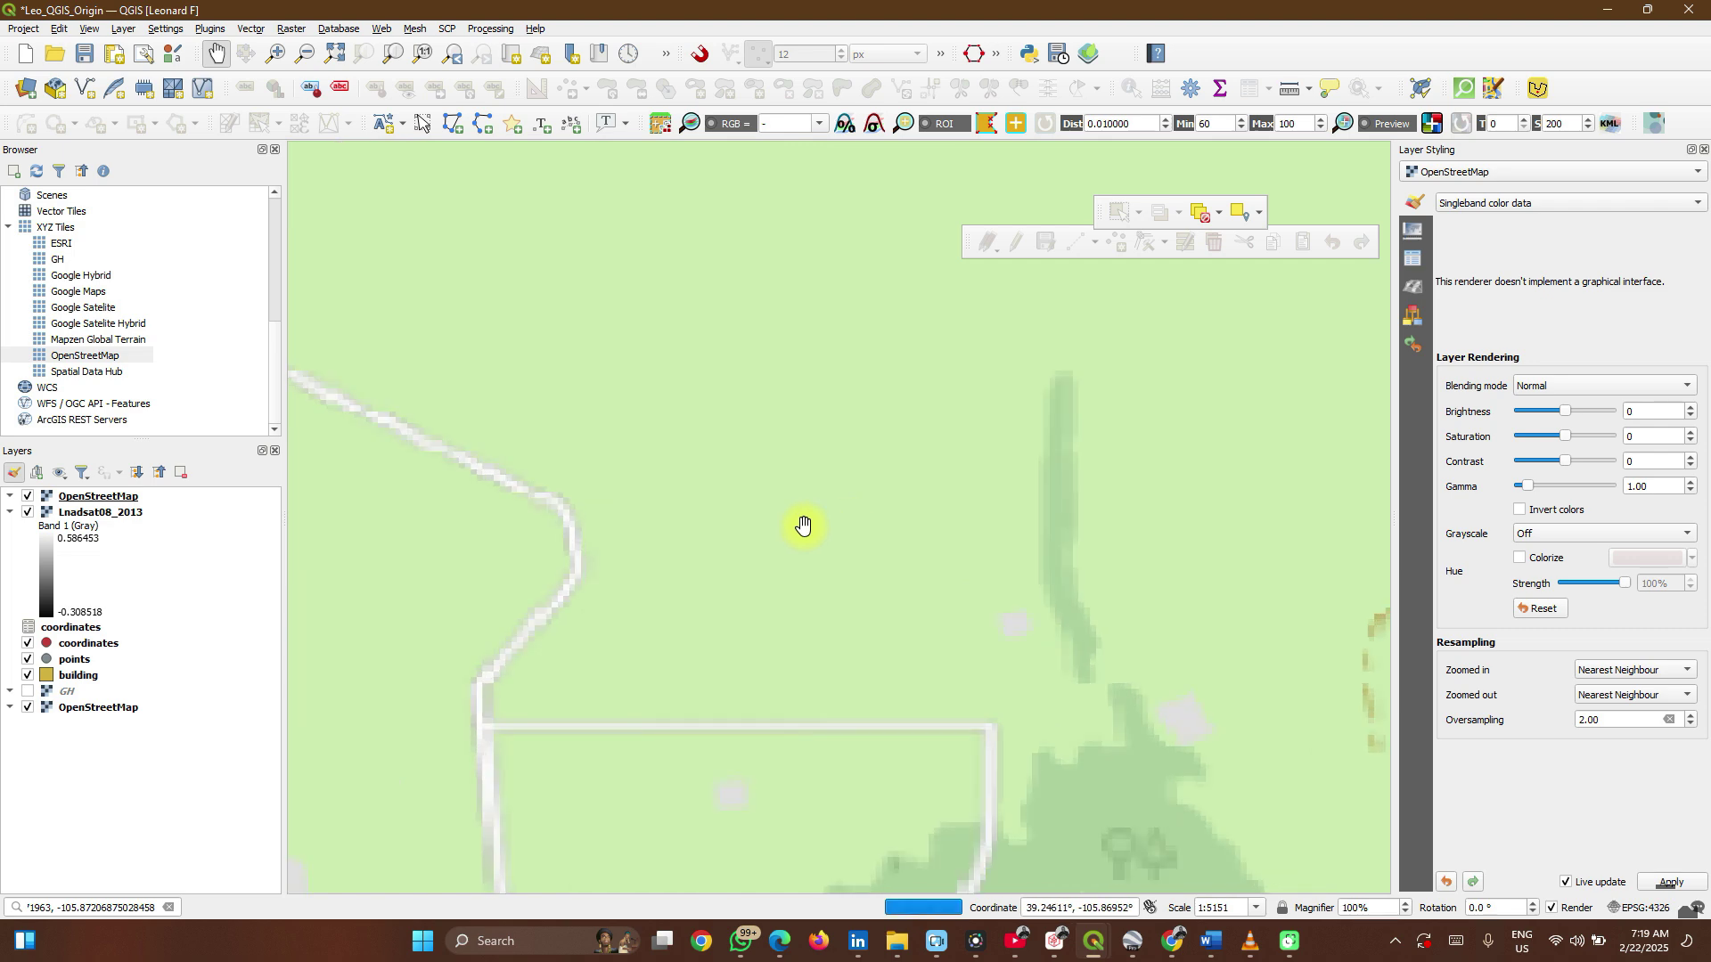
pyautogui.scroll(-15, 803, 525)
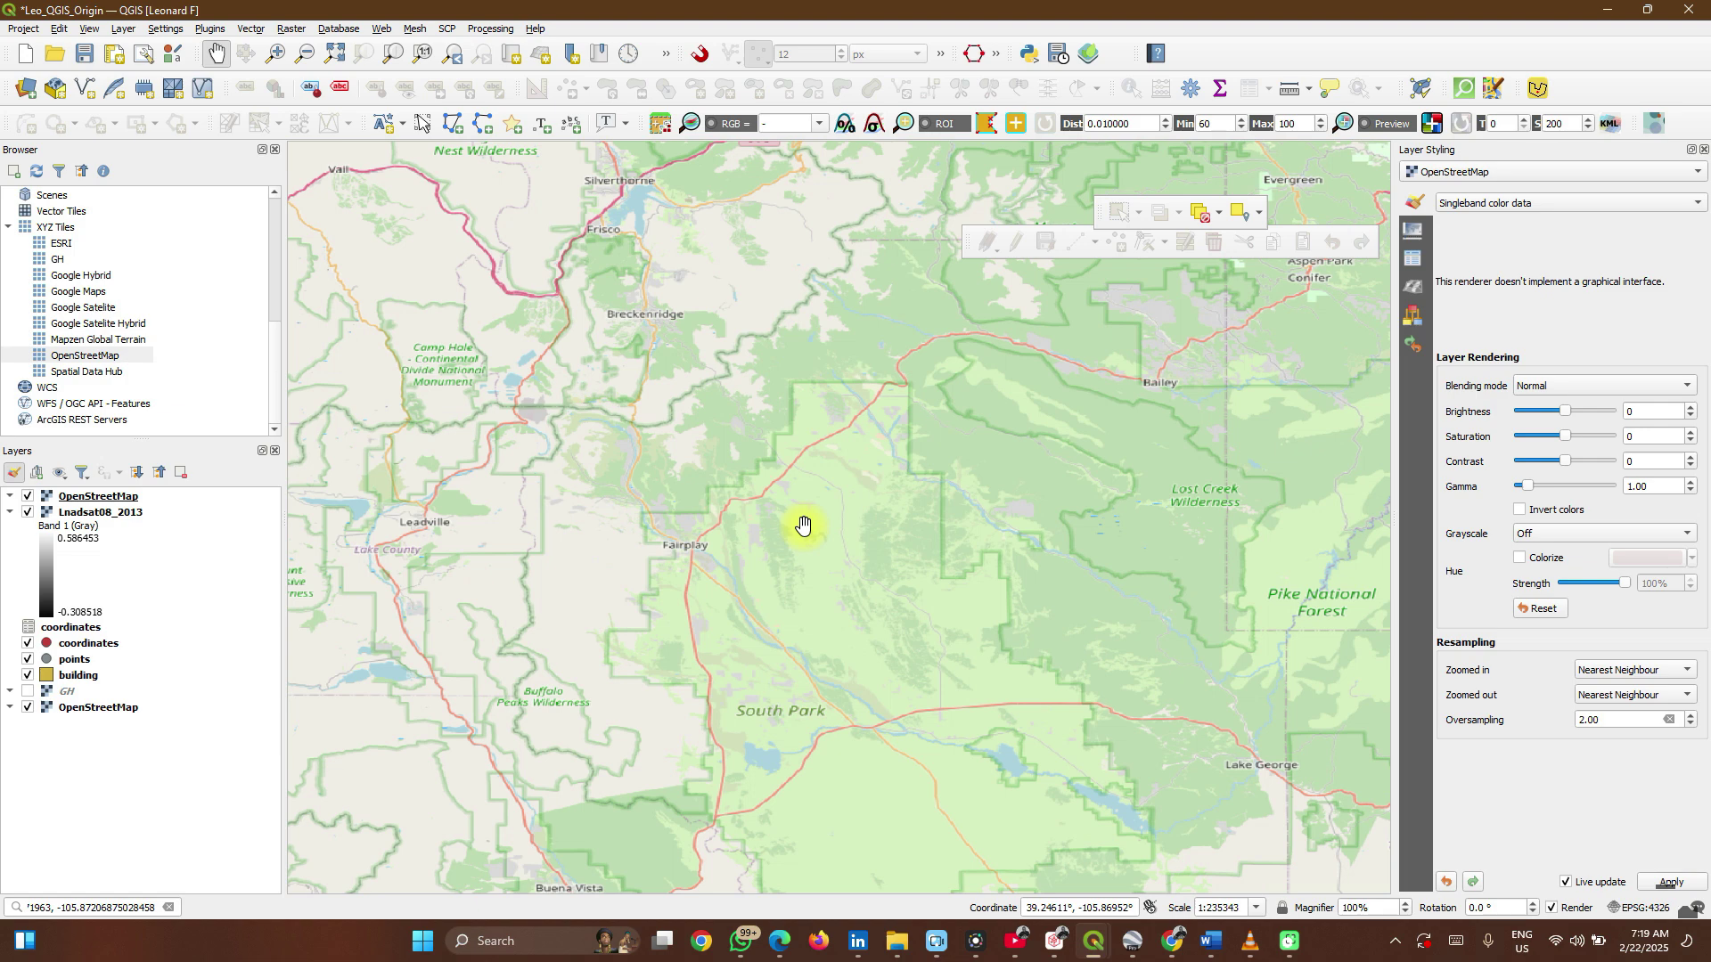
# - Search the Nominatim geocoder for "twin lakes" and go to the result Twin Lakes, Lake County, Colorado, 81251, United States
pyautogui.click(168, 907)
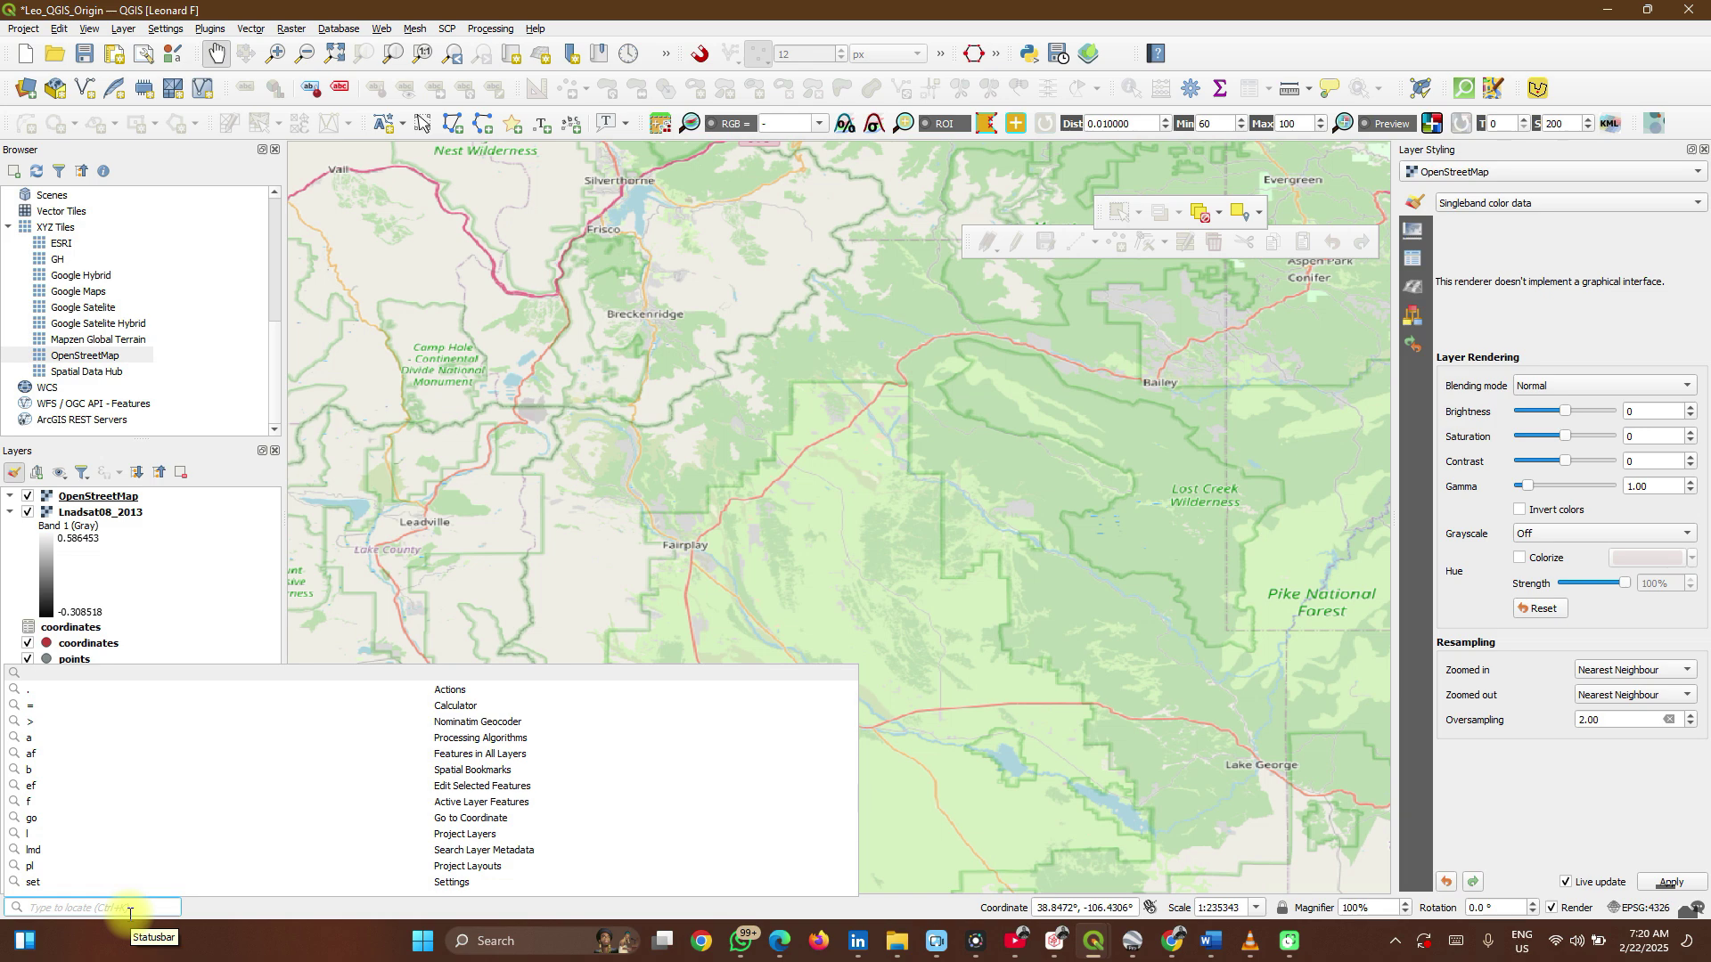
pyautogui.write('>')
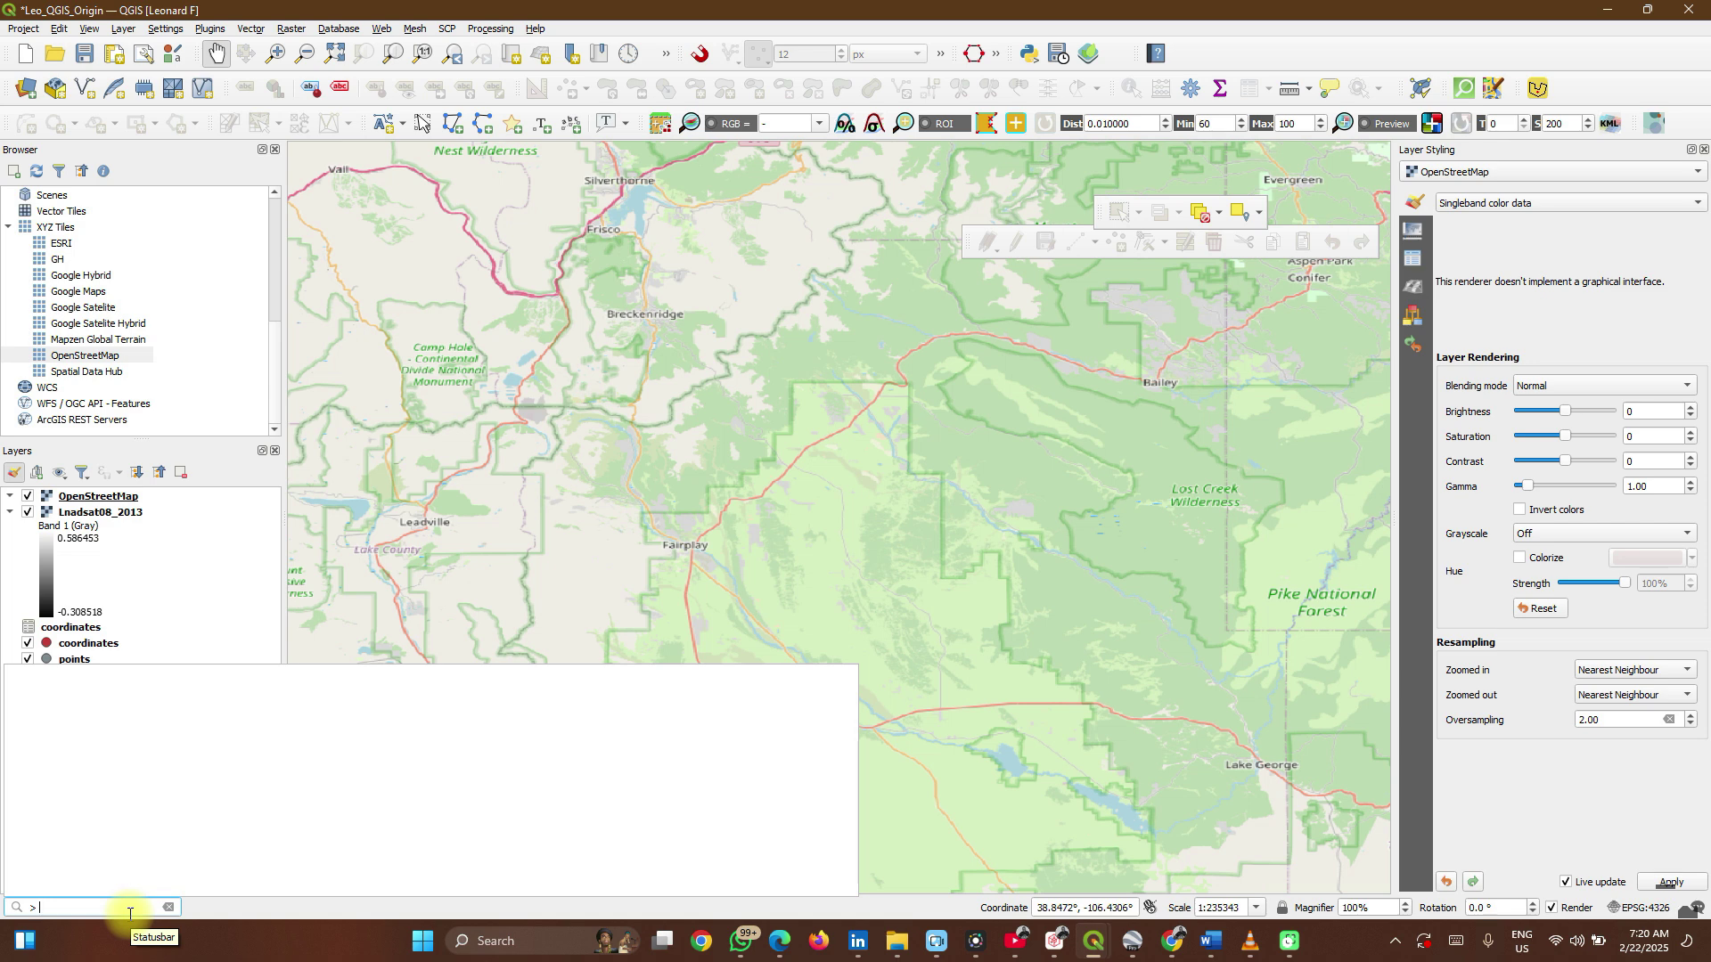
pyautogui.write('twin lakes')
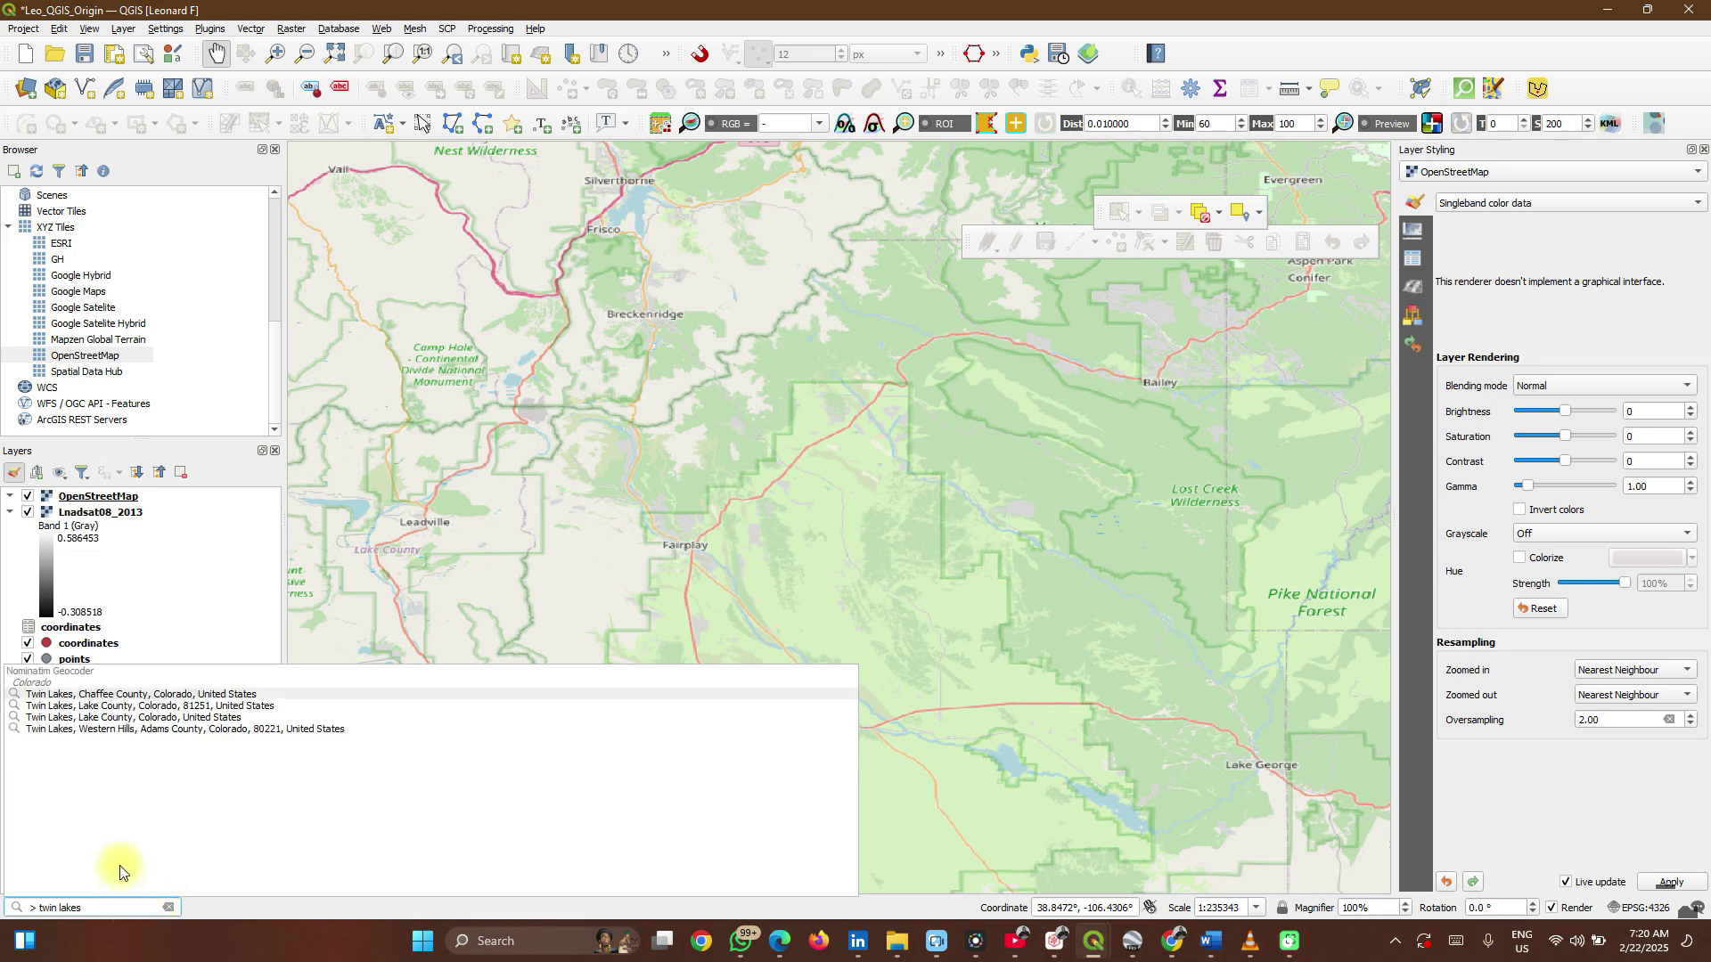
pyautogui.click(114, 706)
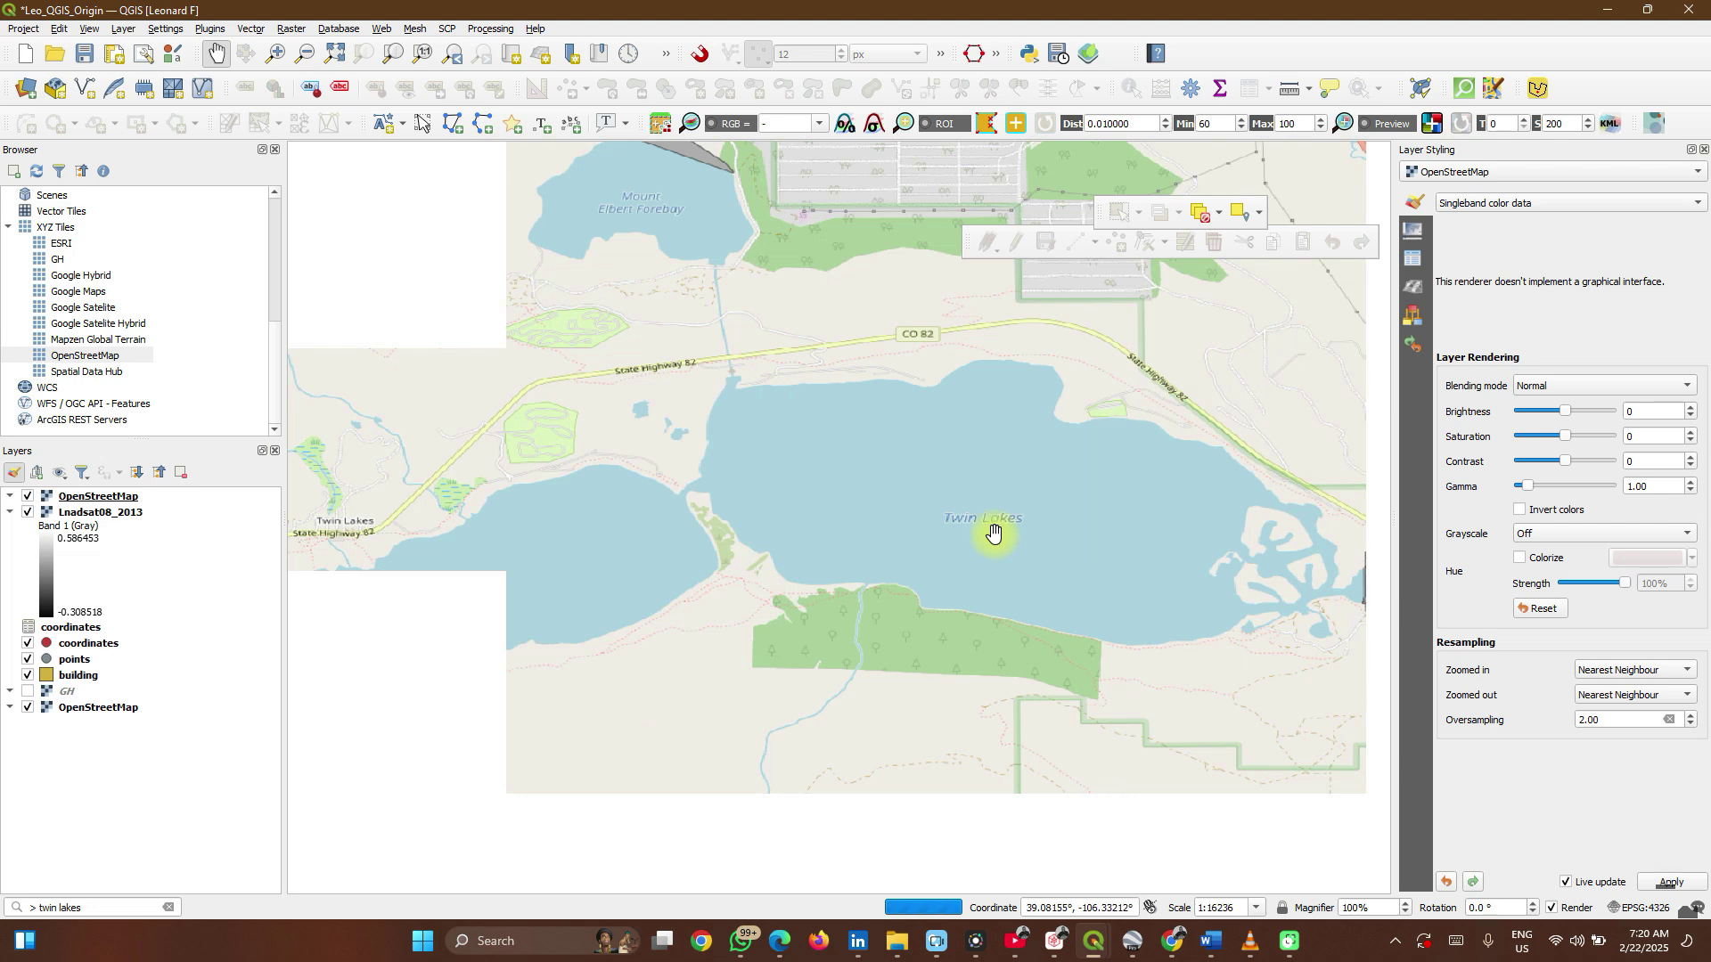
# - Go to the geocoder result Twin Lakes, Lake County, Colorado, United States, and examine the lake's surroundings
pyautogui.click(107, 909)
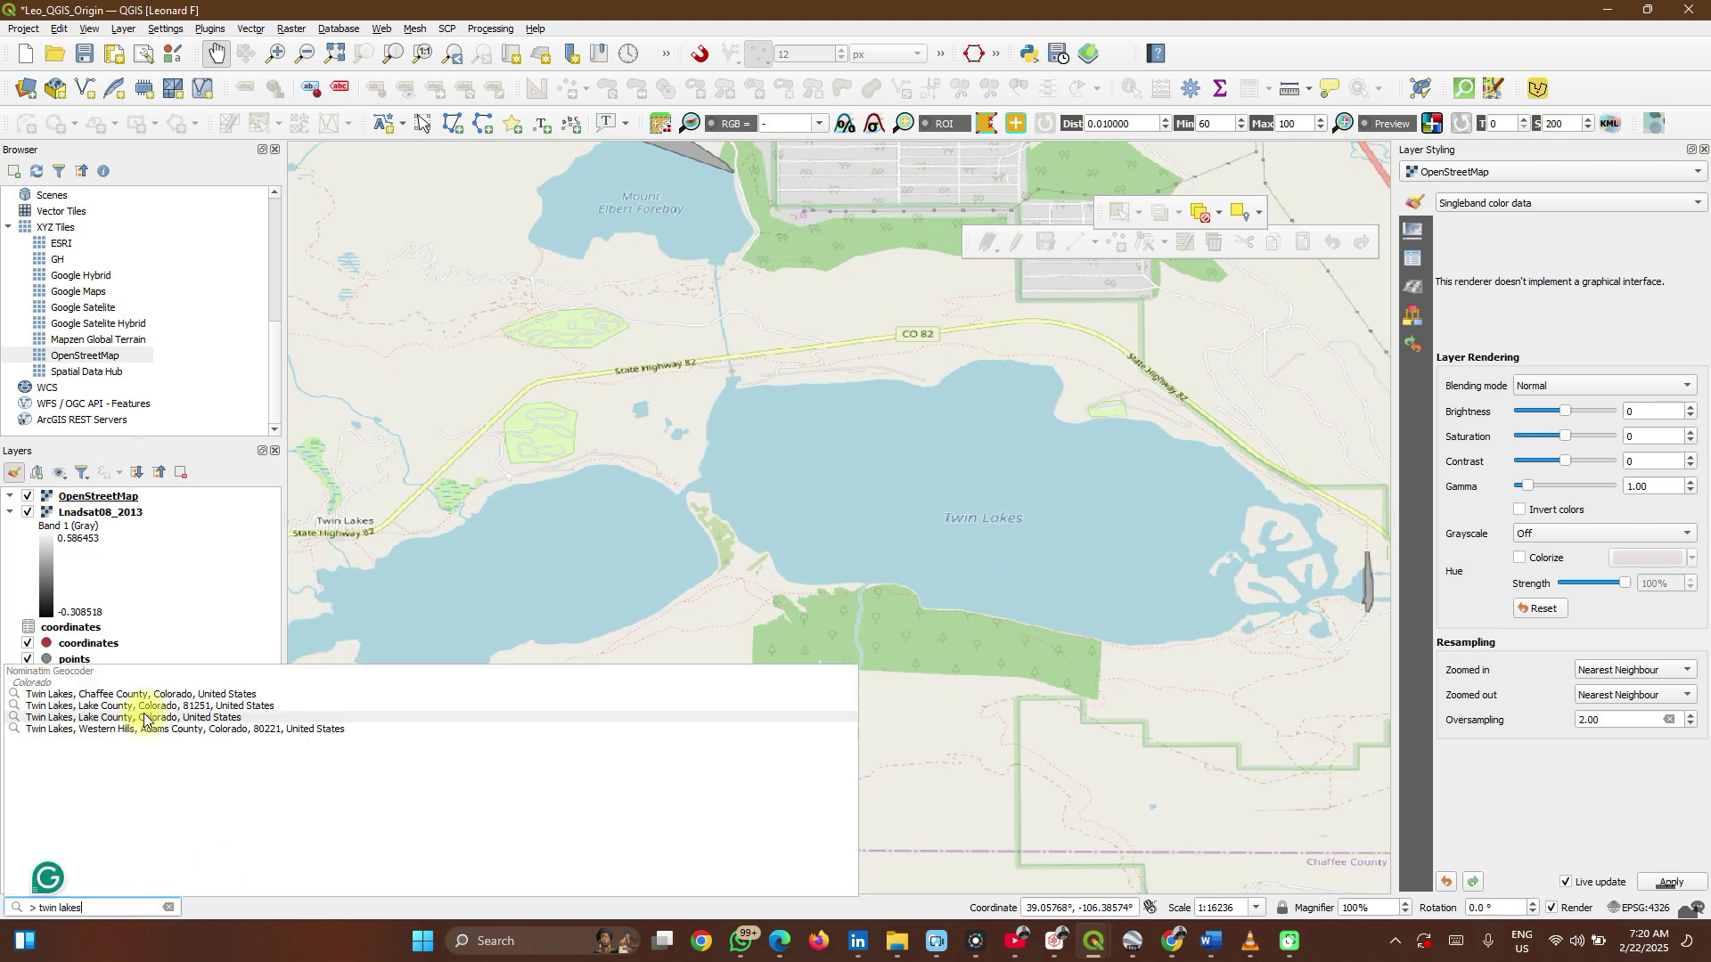
pyautogui.click(146, 719)
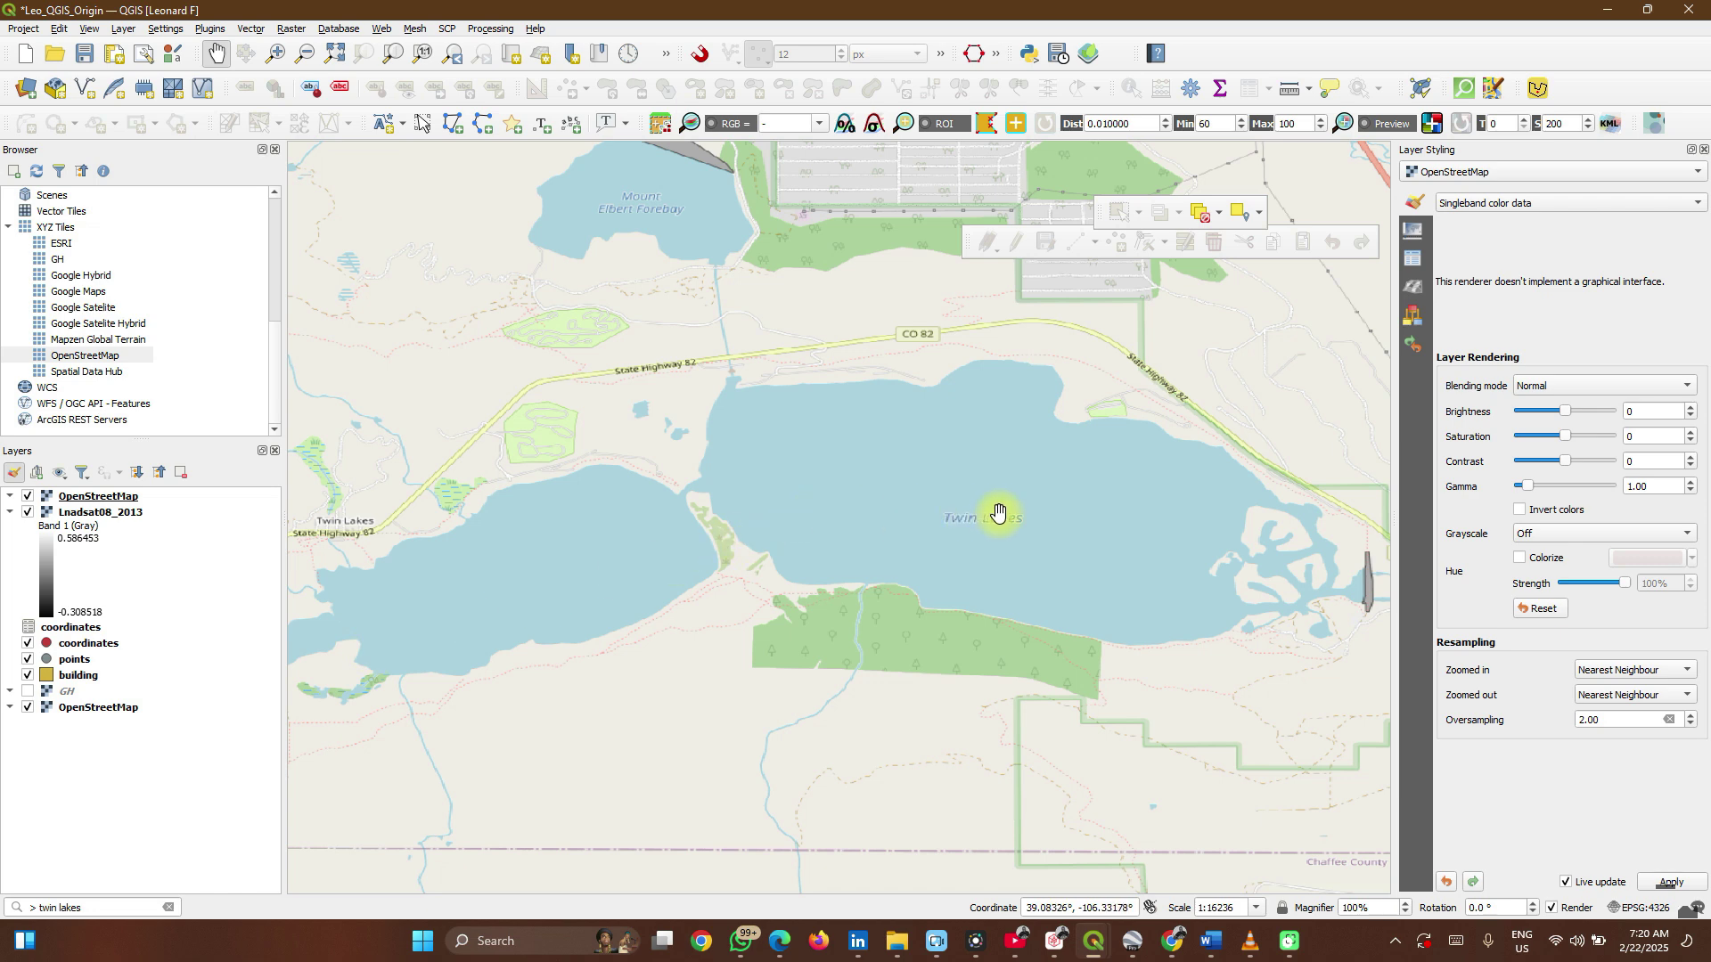
pyautogui.scroll(-2, 1004, 507)
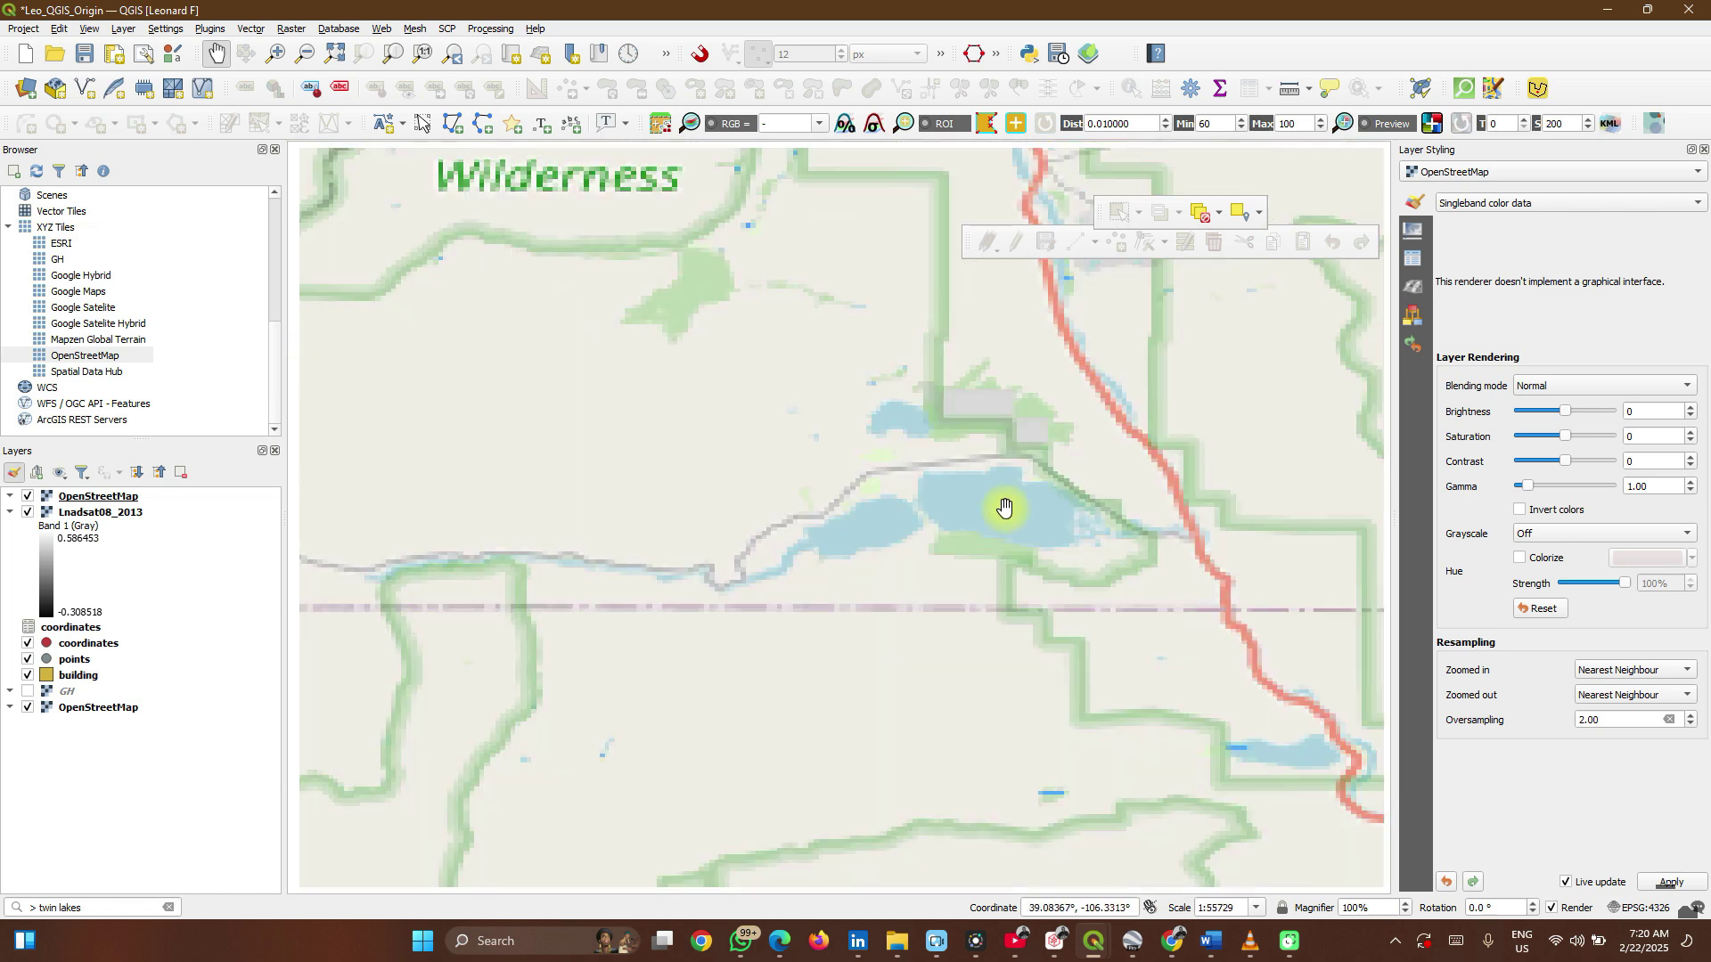
pyautogui.scroll(-1, 1004, 507)
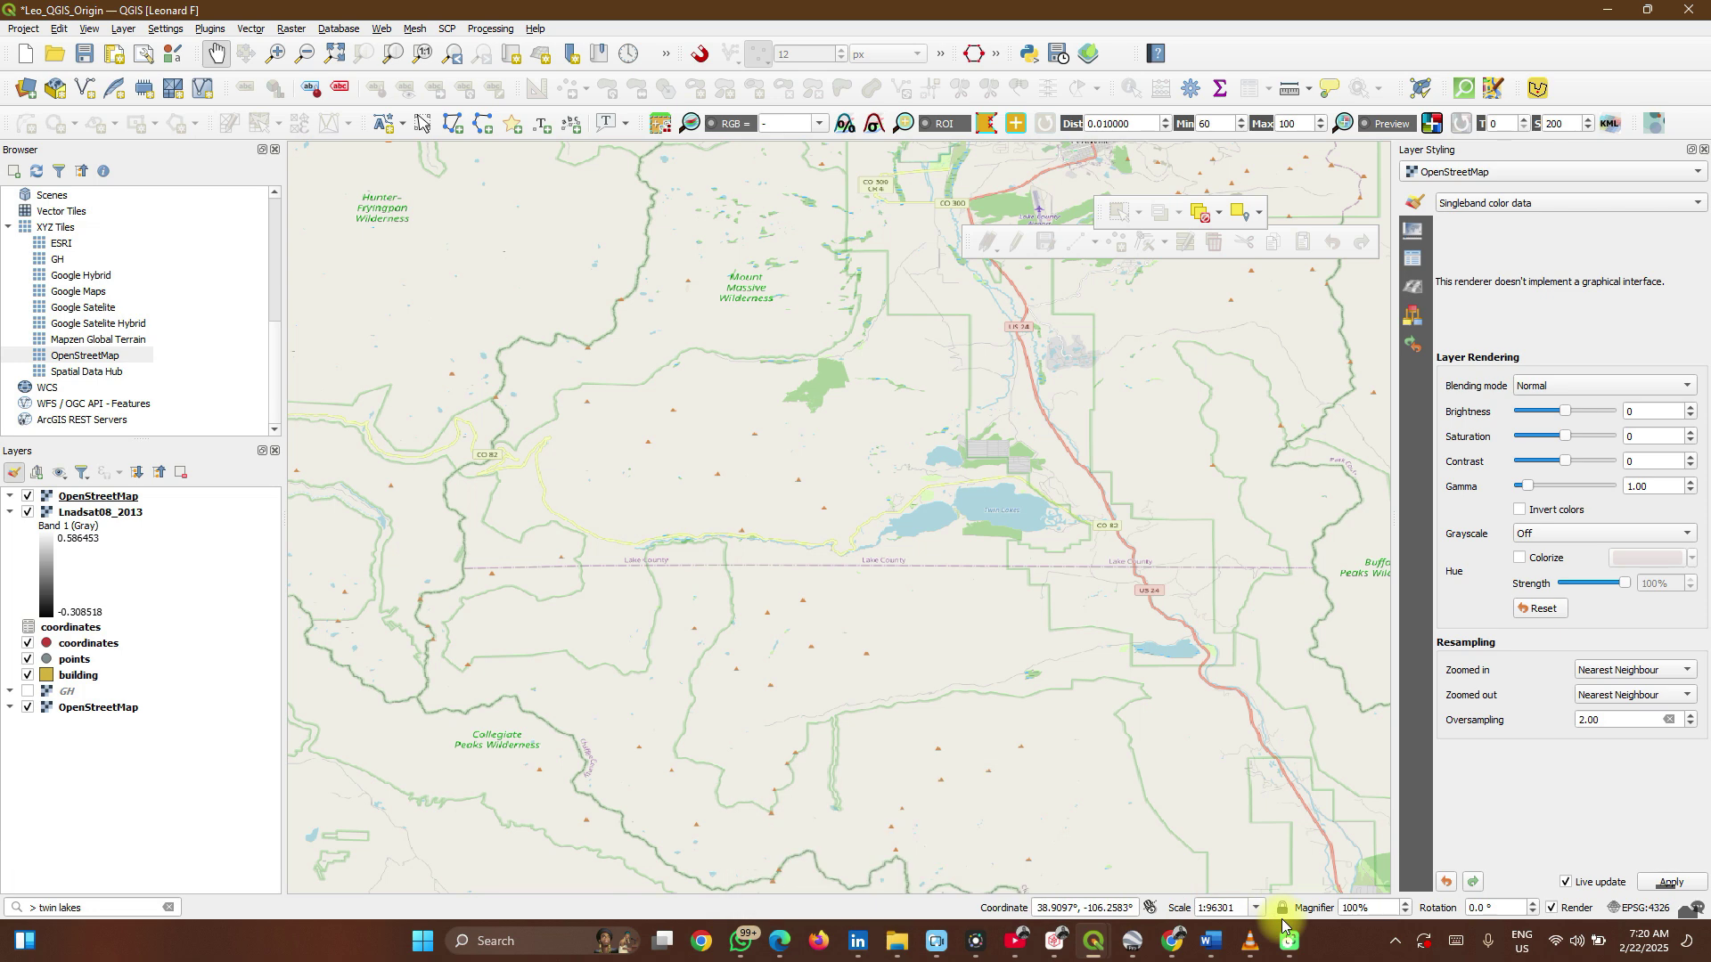
# - Switch to Chrome and open Google Maps in a new tab
pyautogui.click(1174, 942)
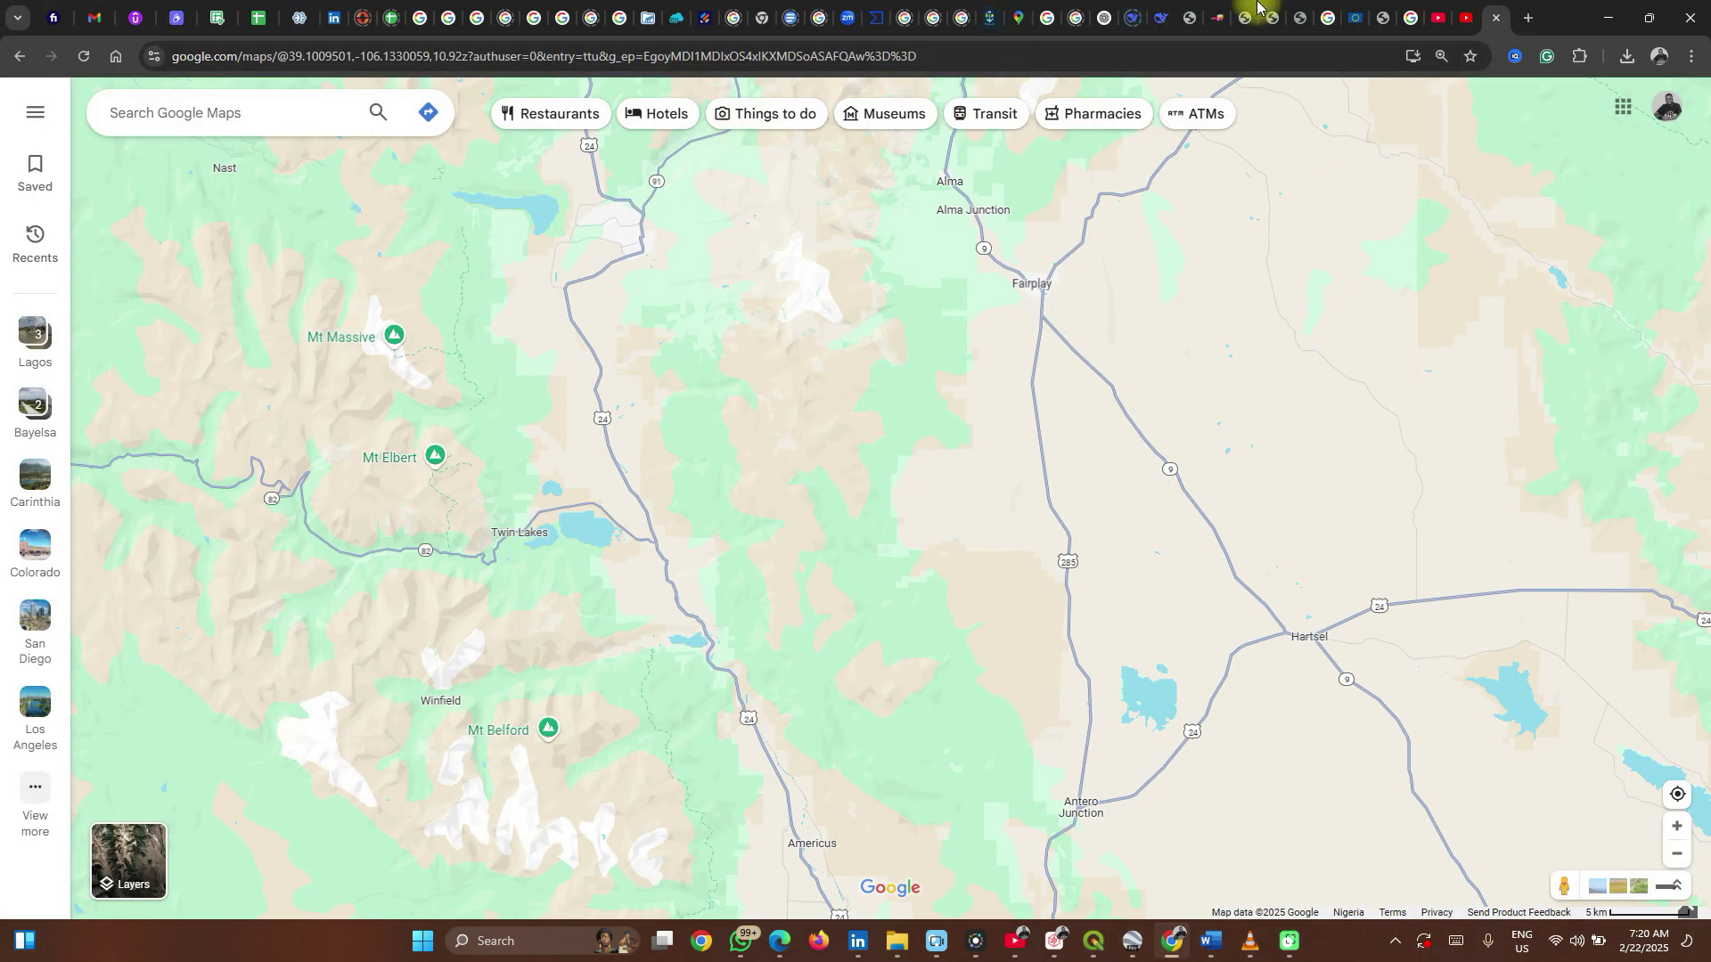
pyautogui.click(1527, 16)
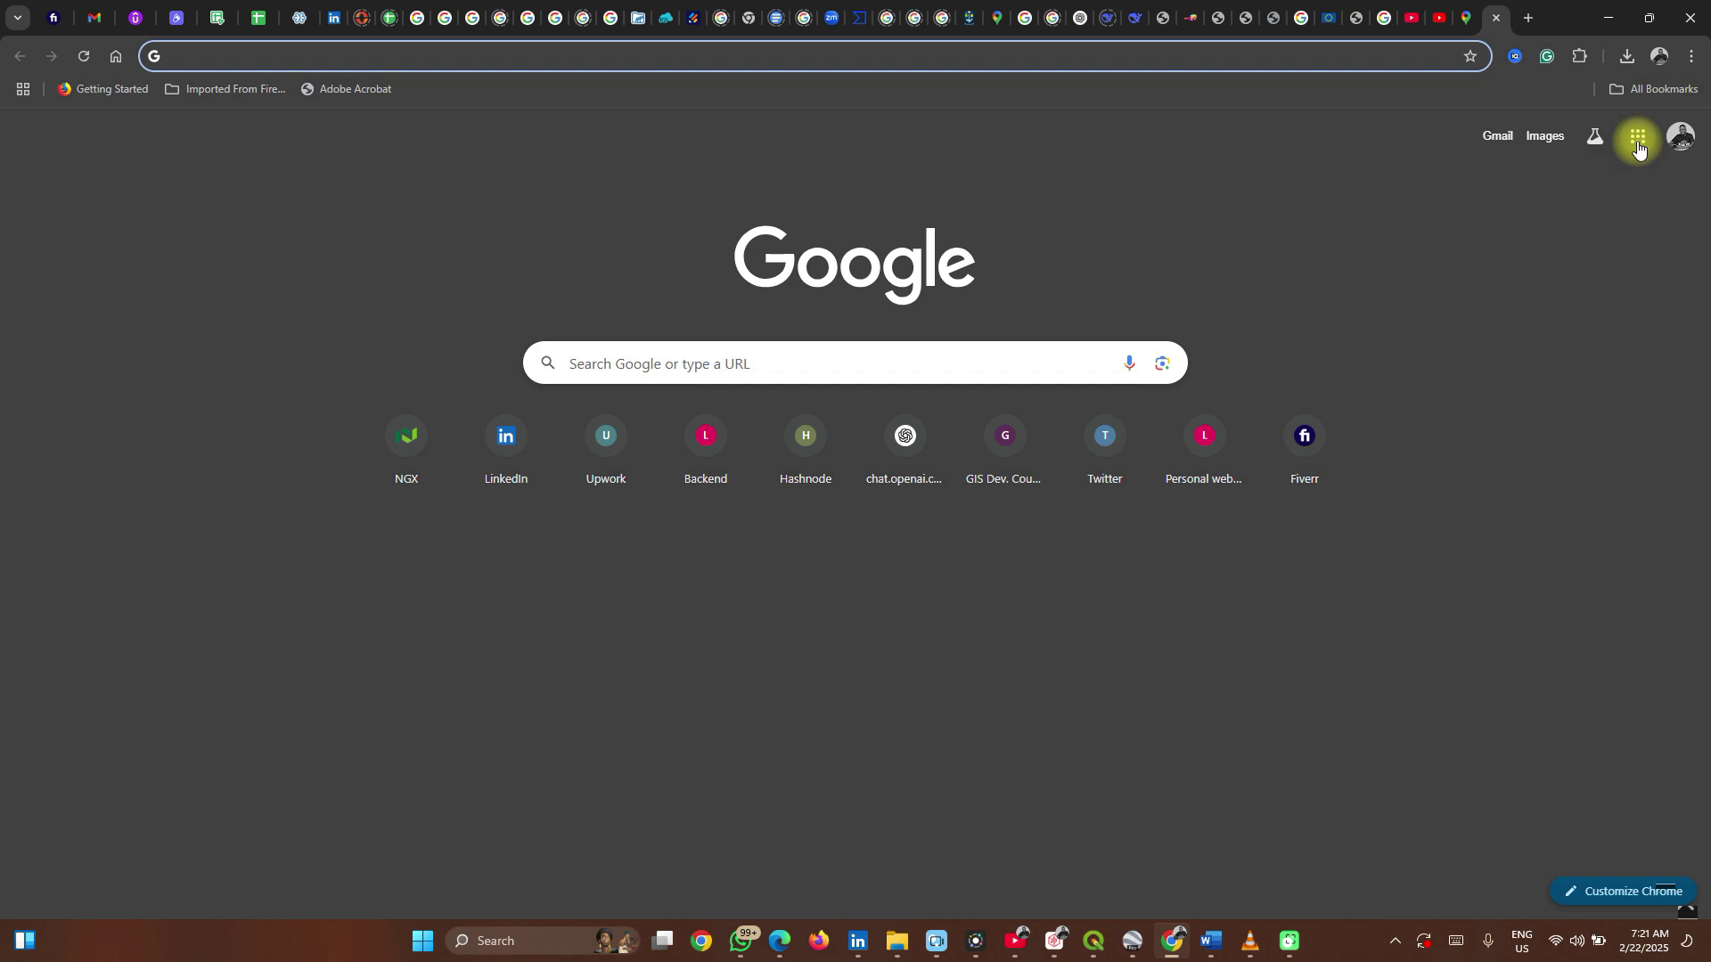
pyautogui.click(1638, 147)
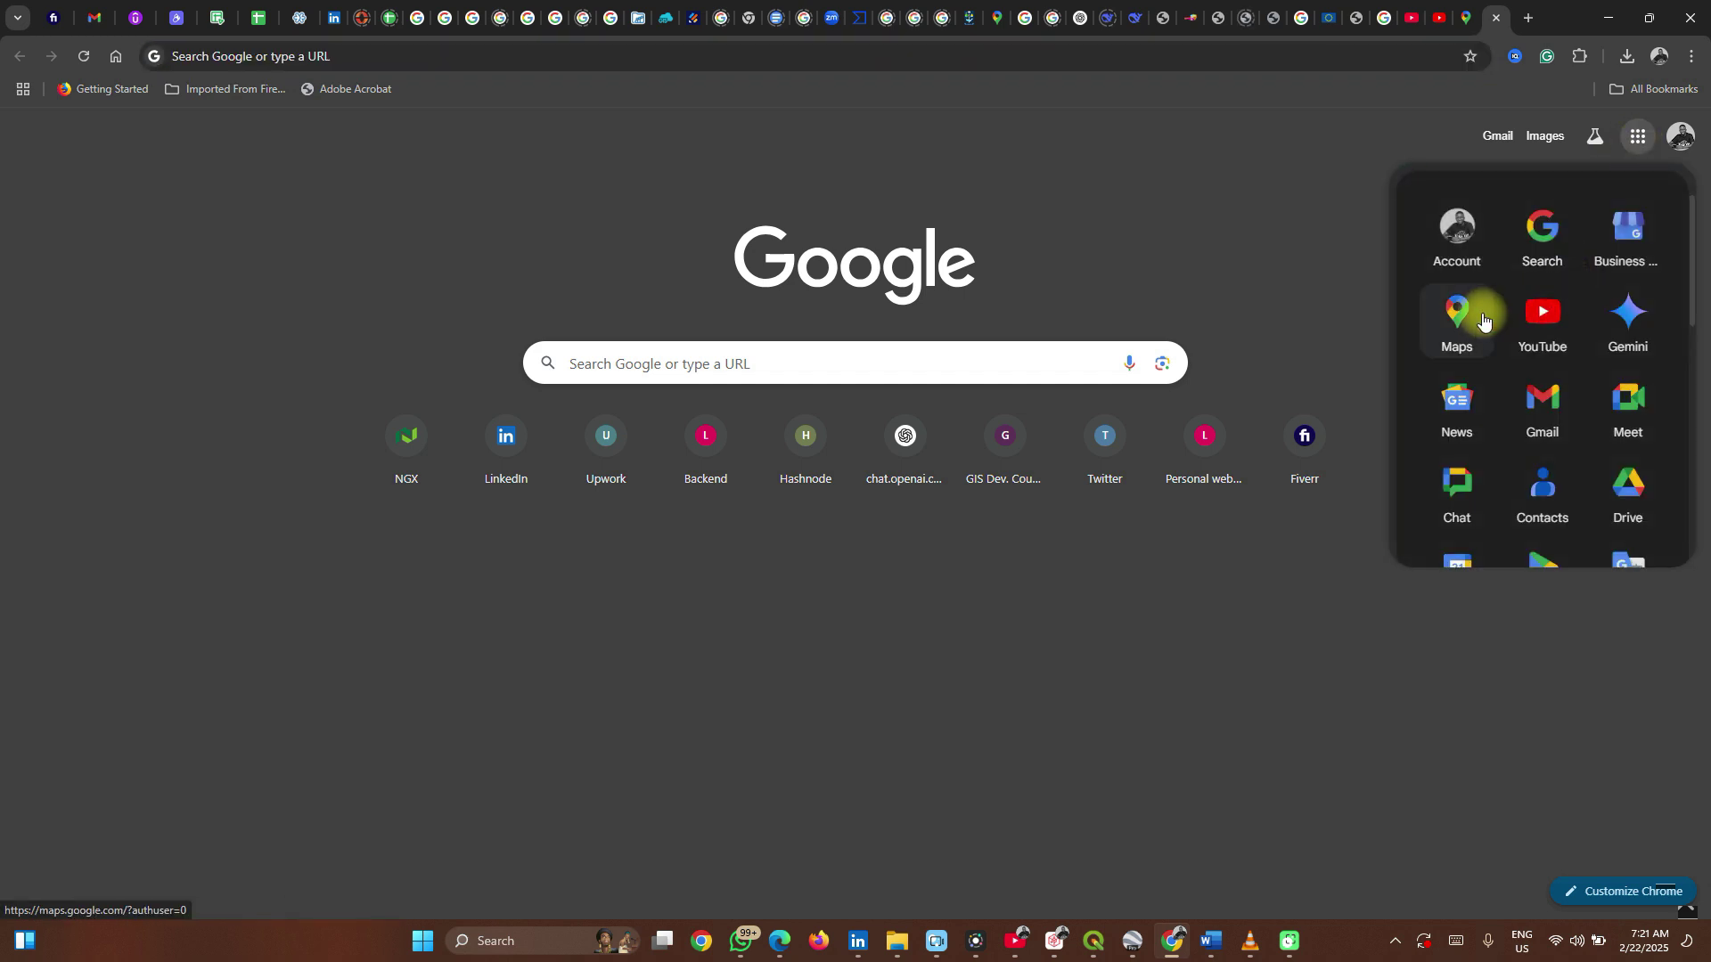
pyautogui.click(1472, 321)
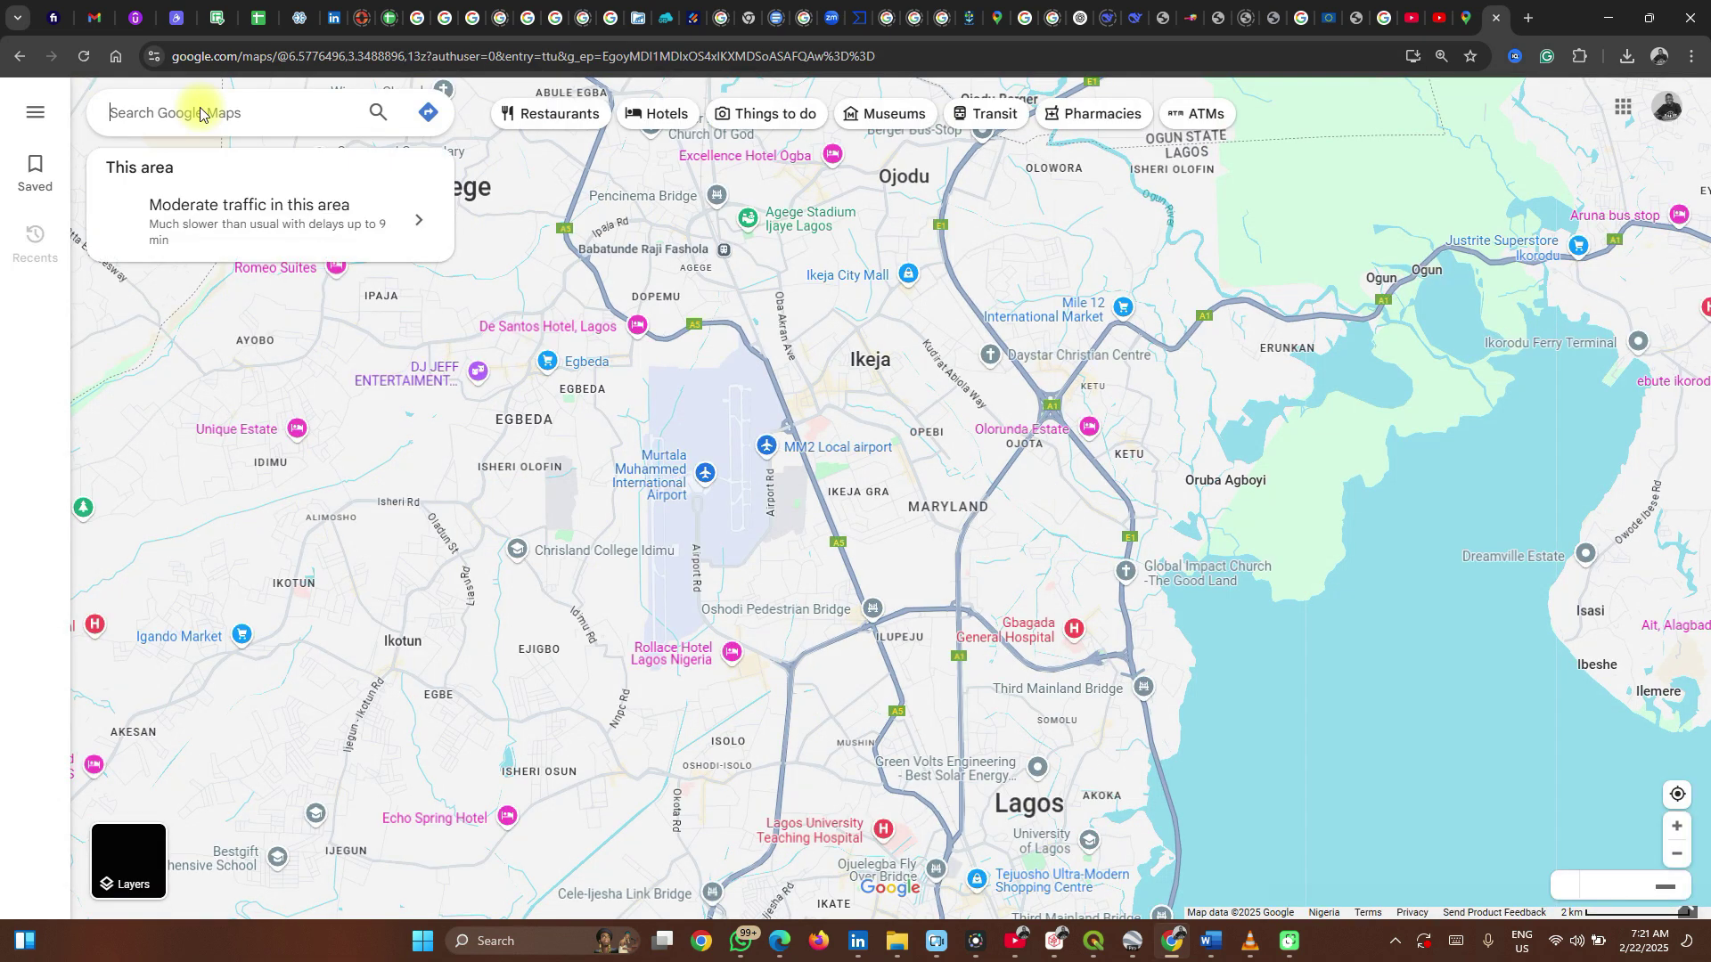
# - Search Google Maps for Colorado, USA, and collapse the place details so the map fills the page
pyautogui.click(200, 113)
pyautogui.write('colo')
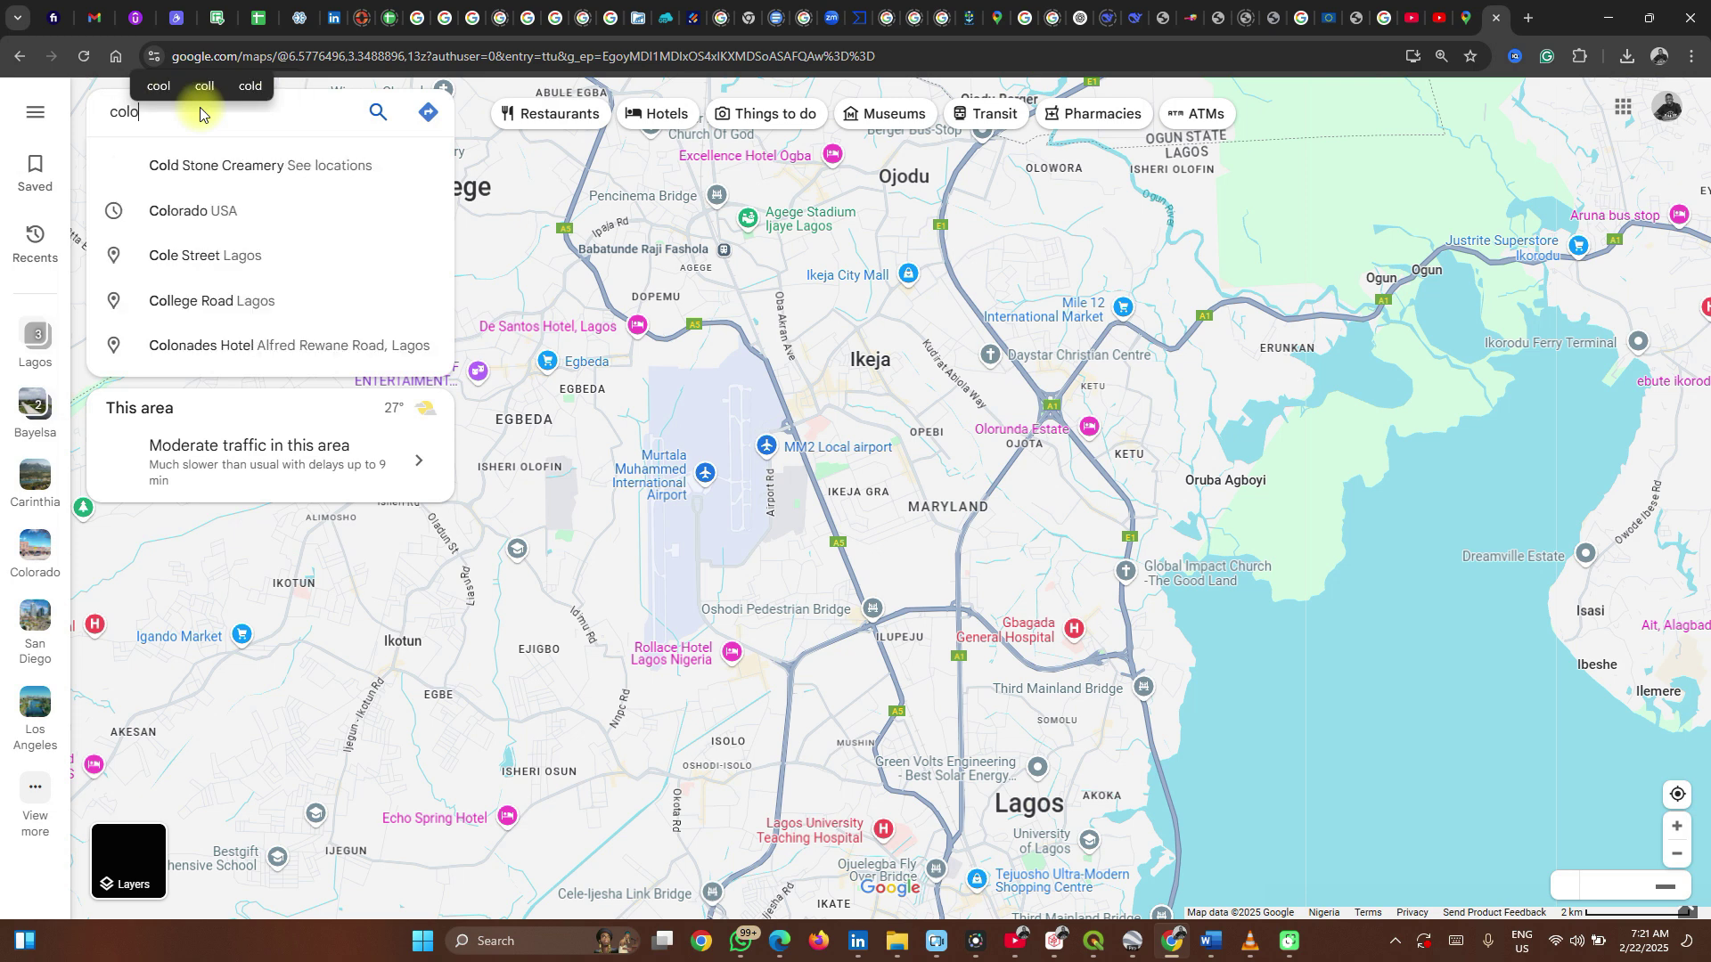
pyautogui.write('rado')
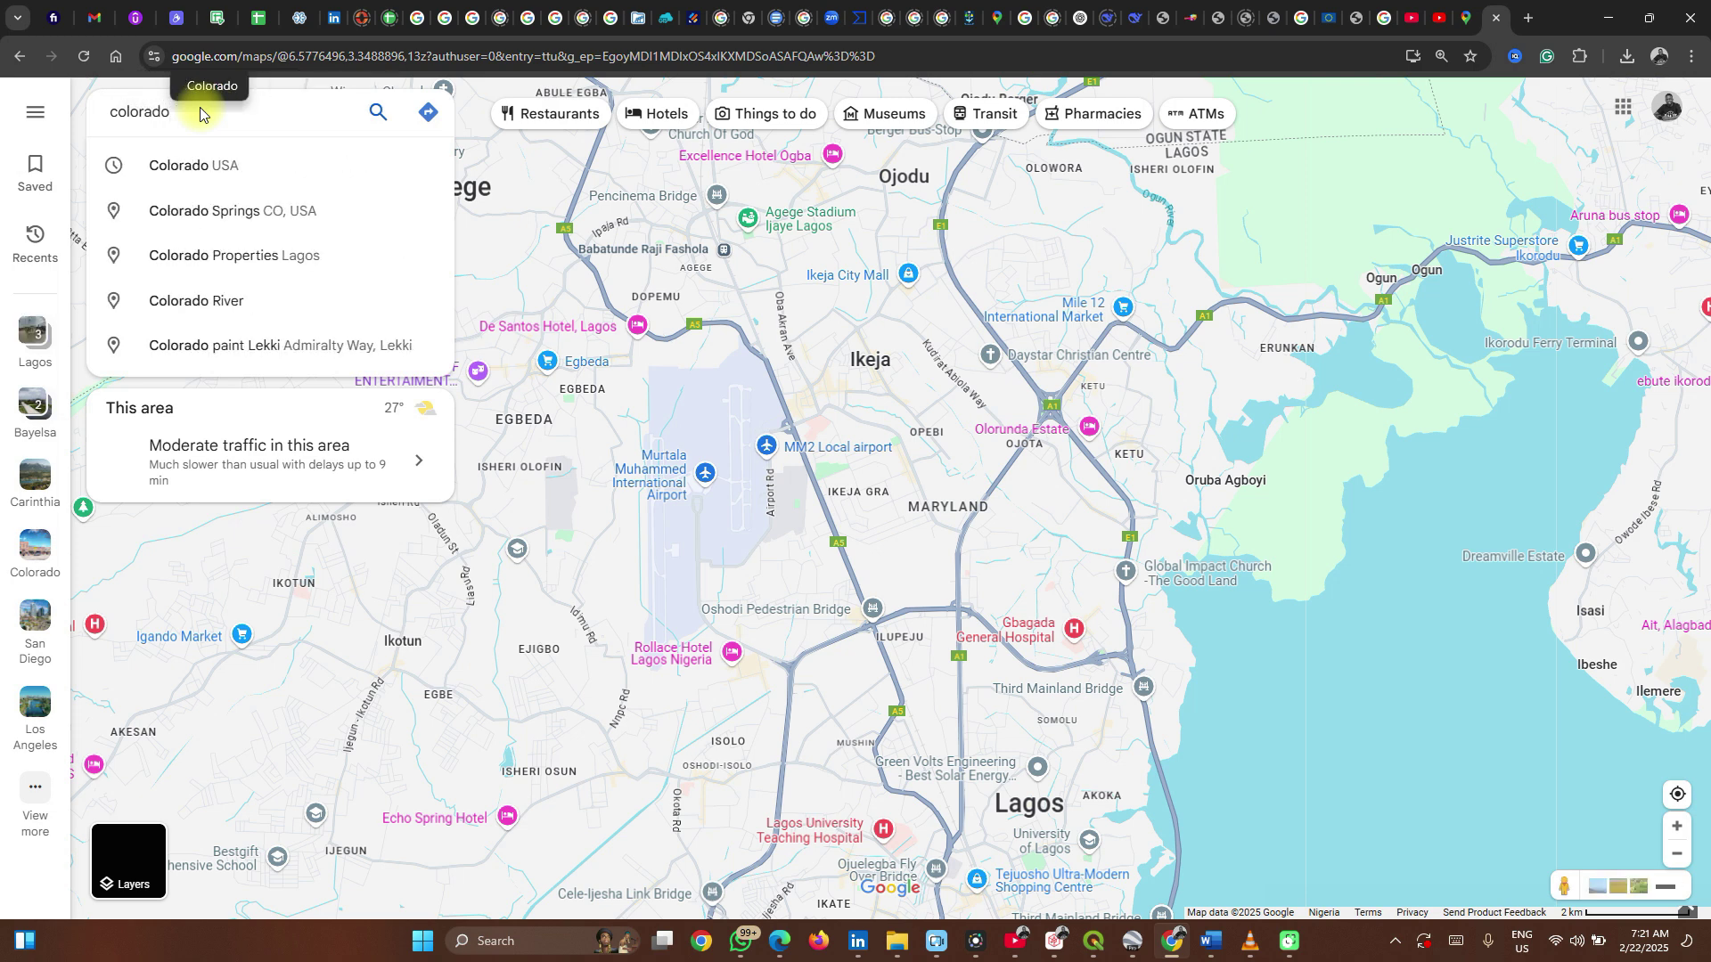
pyautogui.click(197, 167)
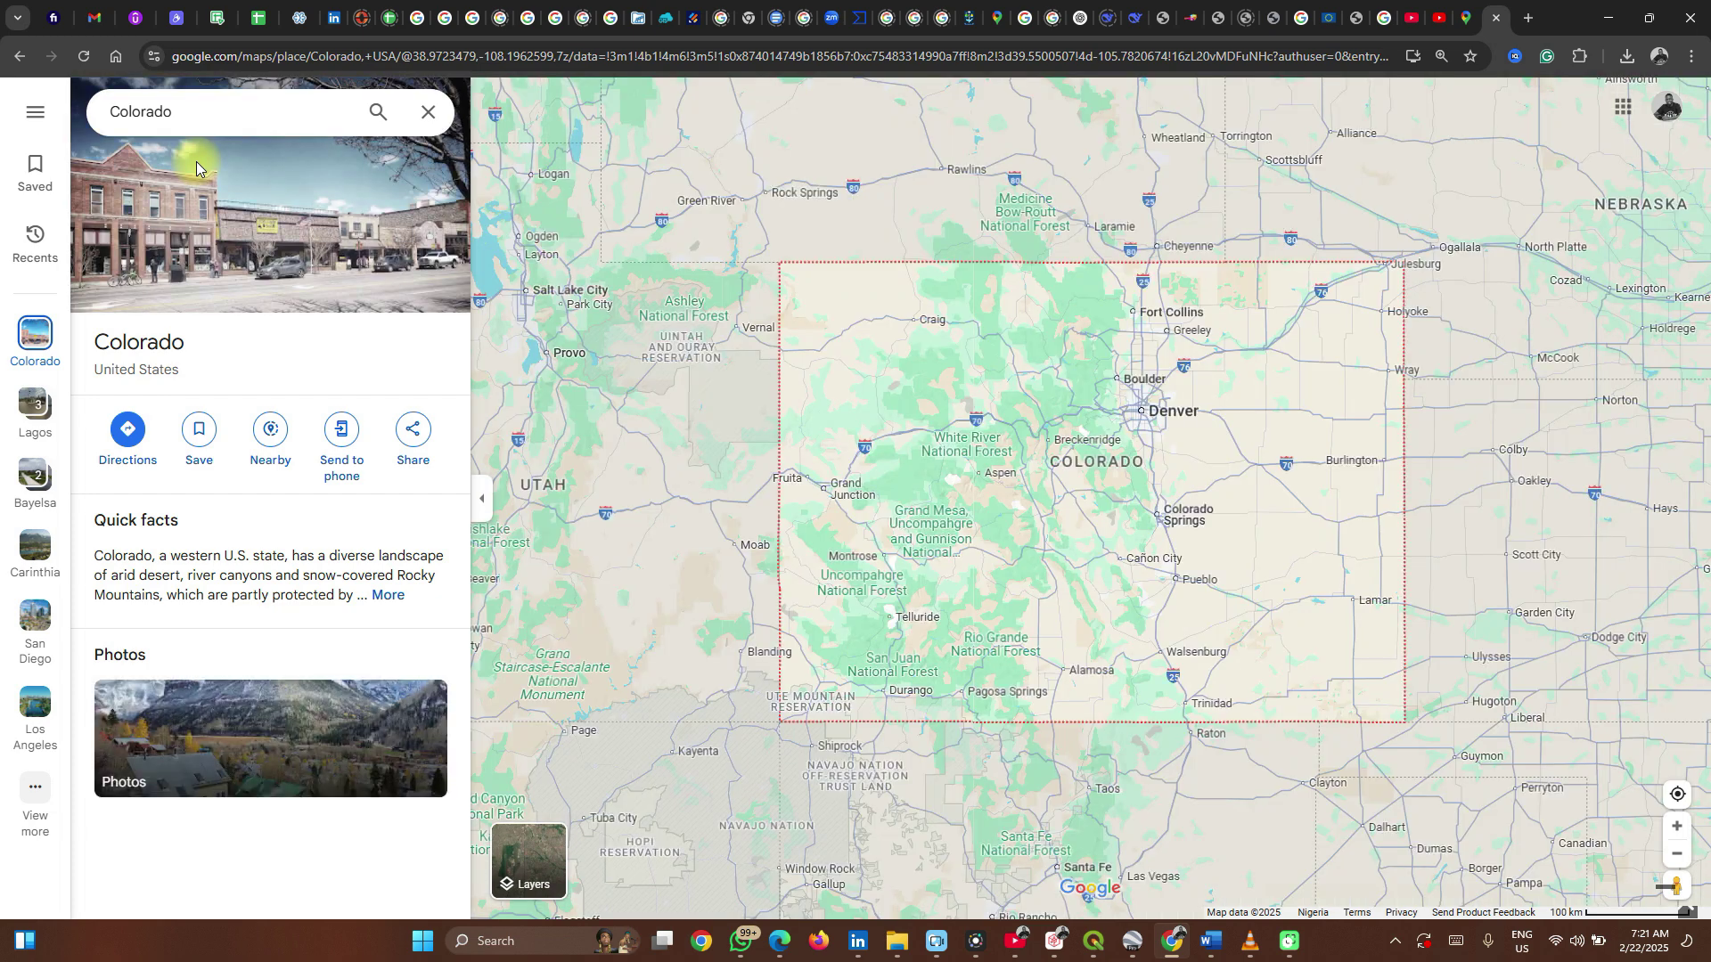
pyautogui.click(480, 489)
# - Enlarge and frame the Colorado state outline on the map and capture a screenshot of it
pyautogui.moveTo(796, 481)
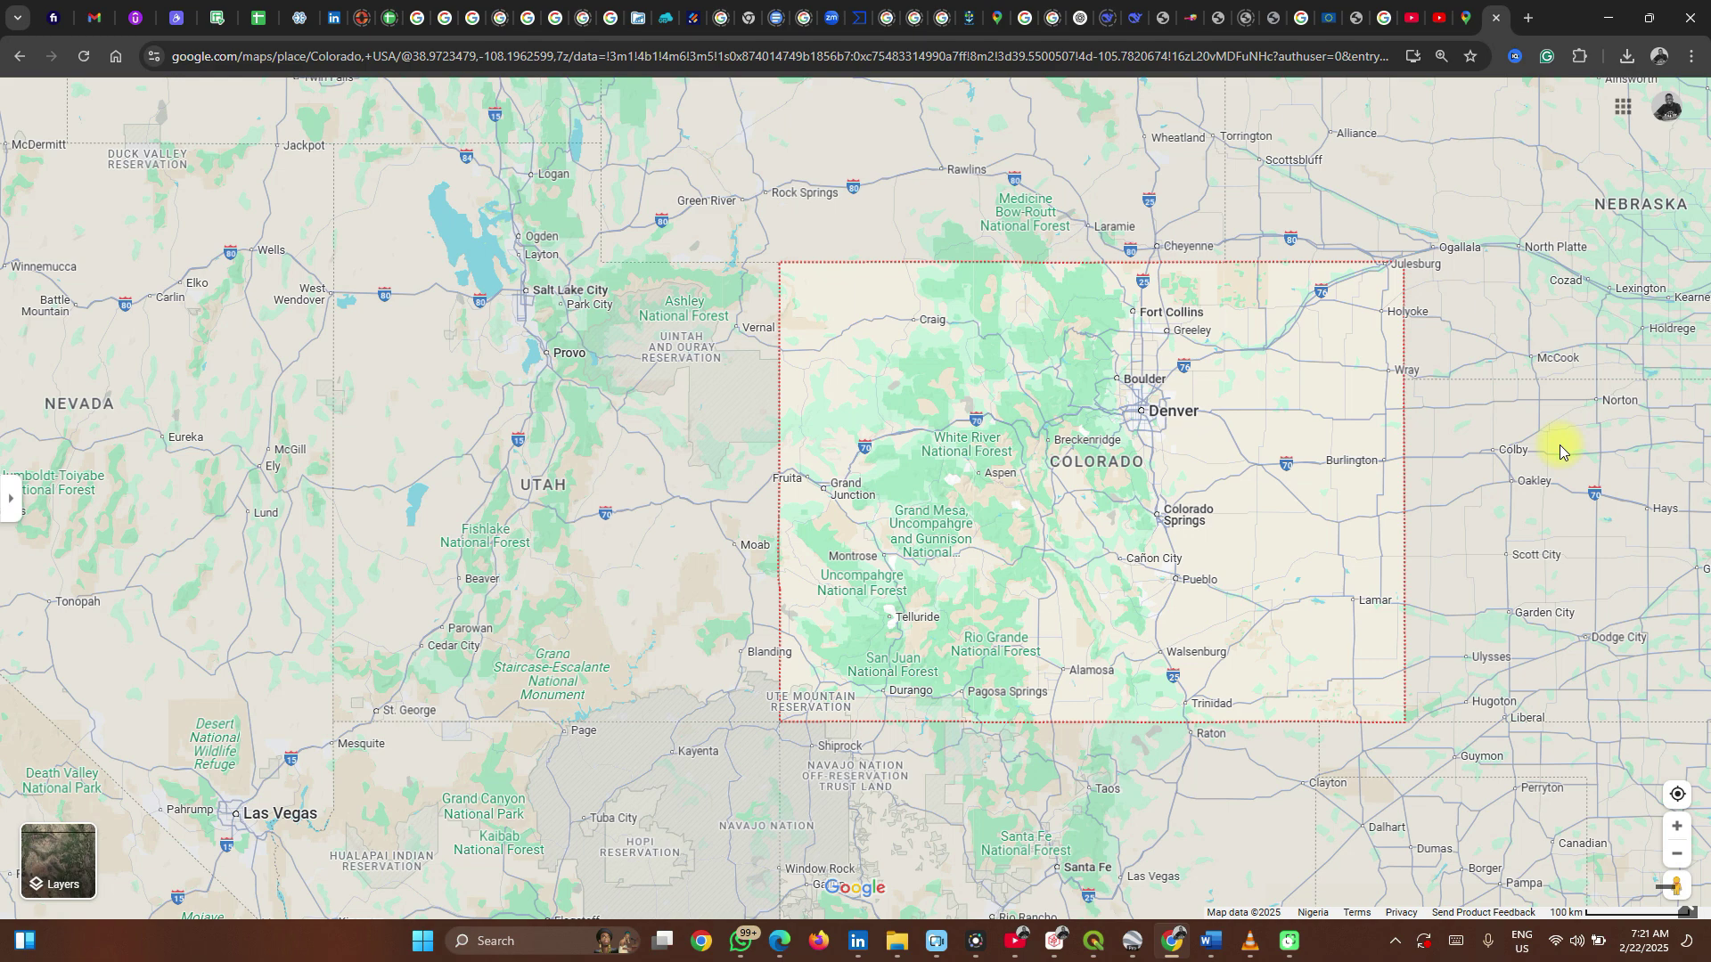
pyautogui.scroll(2, 1559, 447)
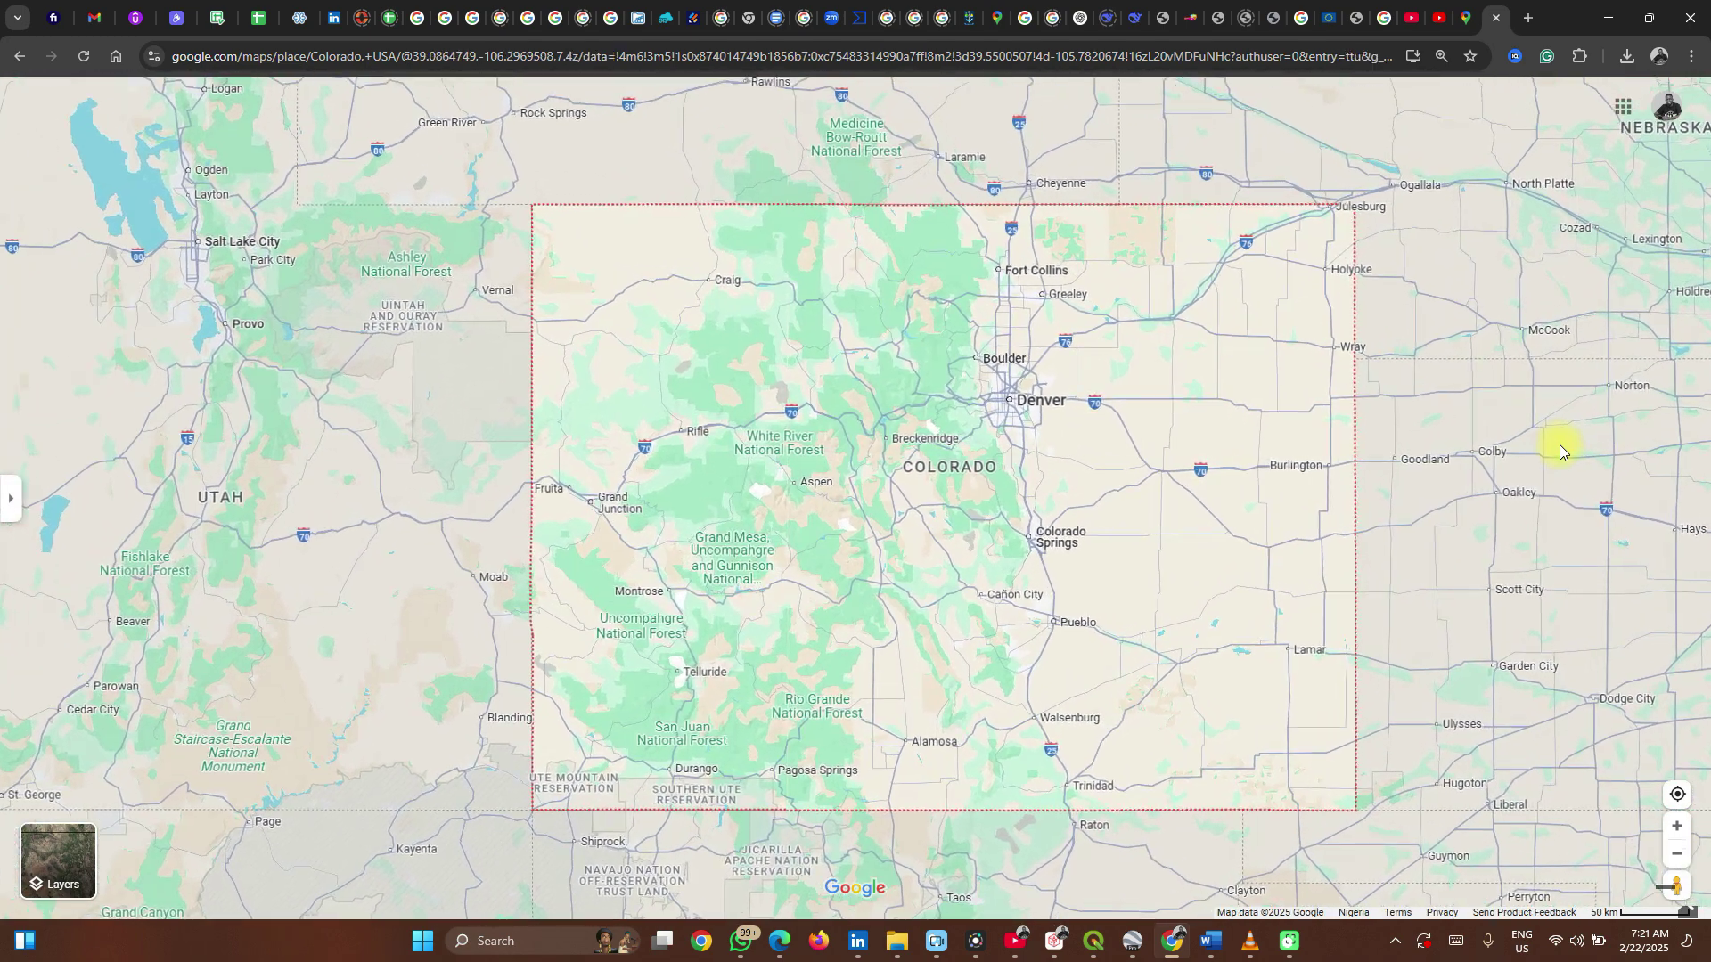
pyautogui.scroll(1, 1559, 446)
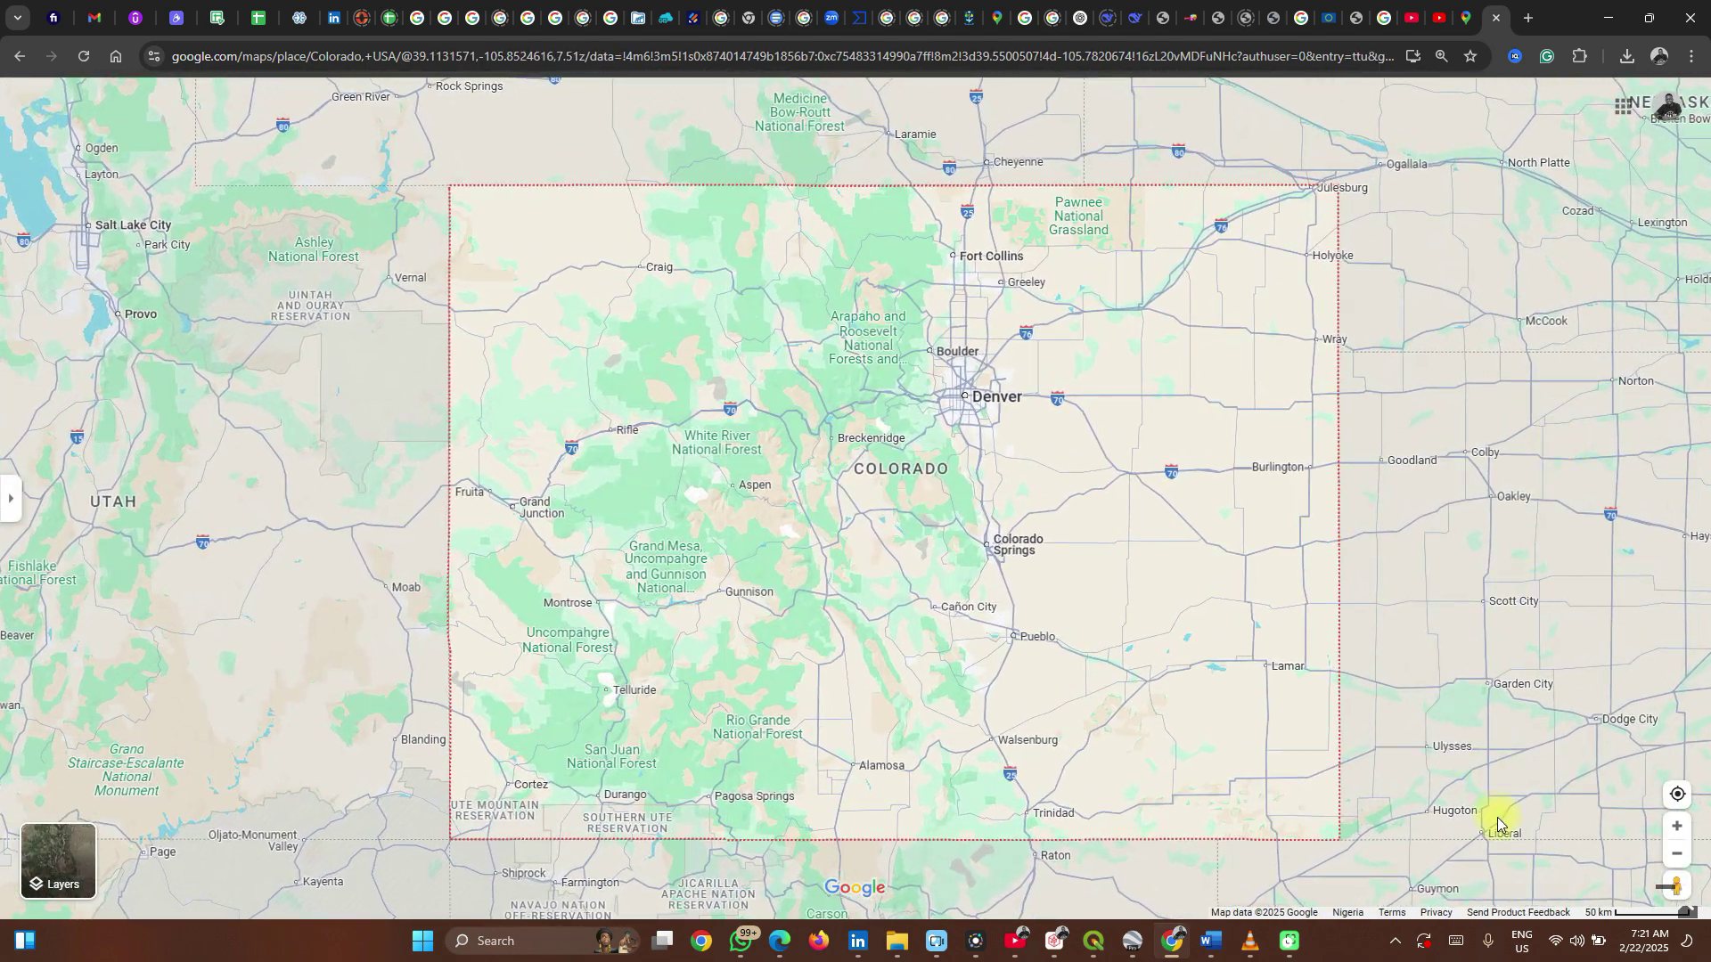
pyautogui.scroll(1, 1505, 857)
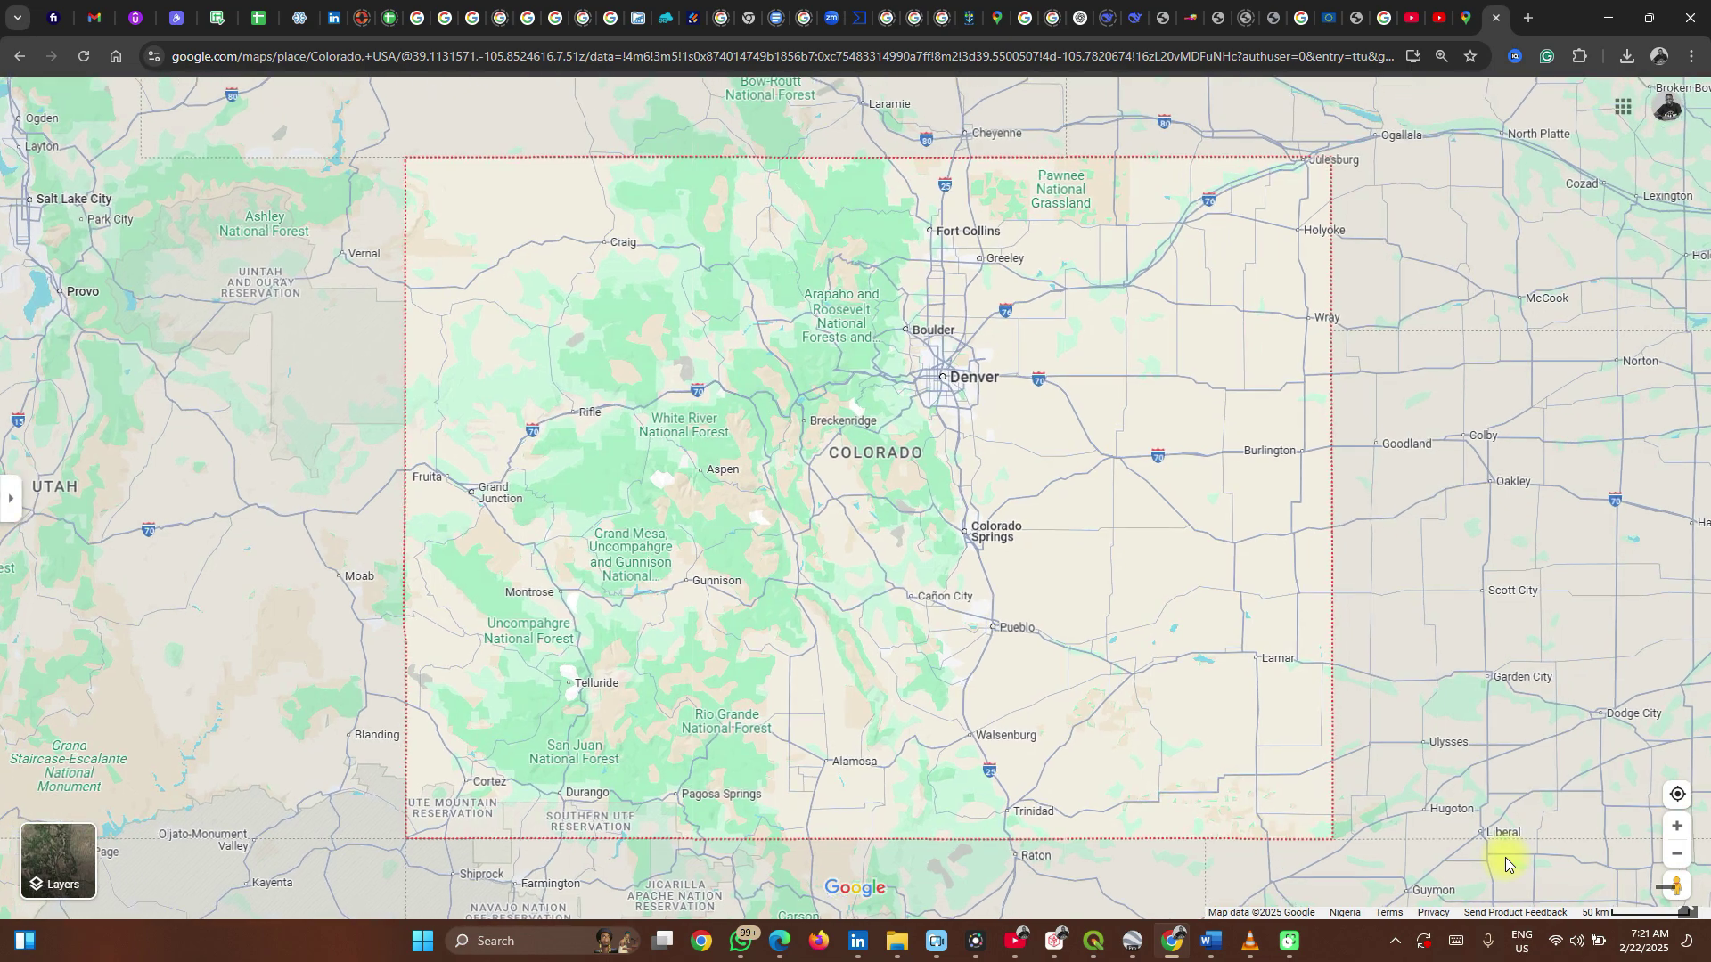
pyautogui.scroll(1, 1505, 857)
pyautogui.scroll(1, 1505, 857)
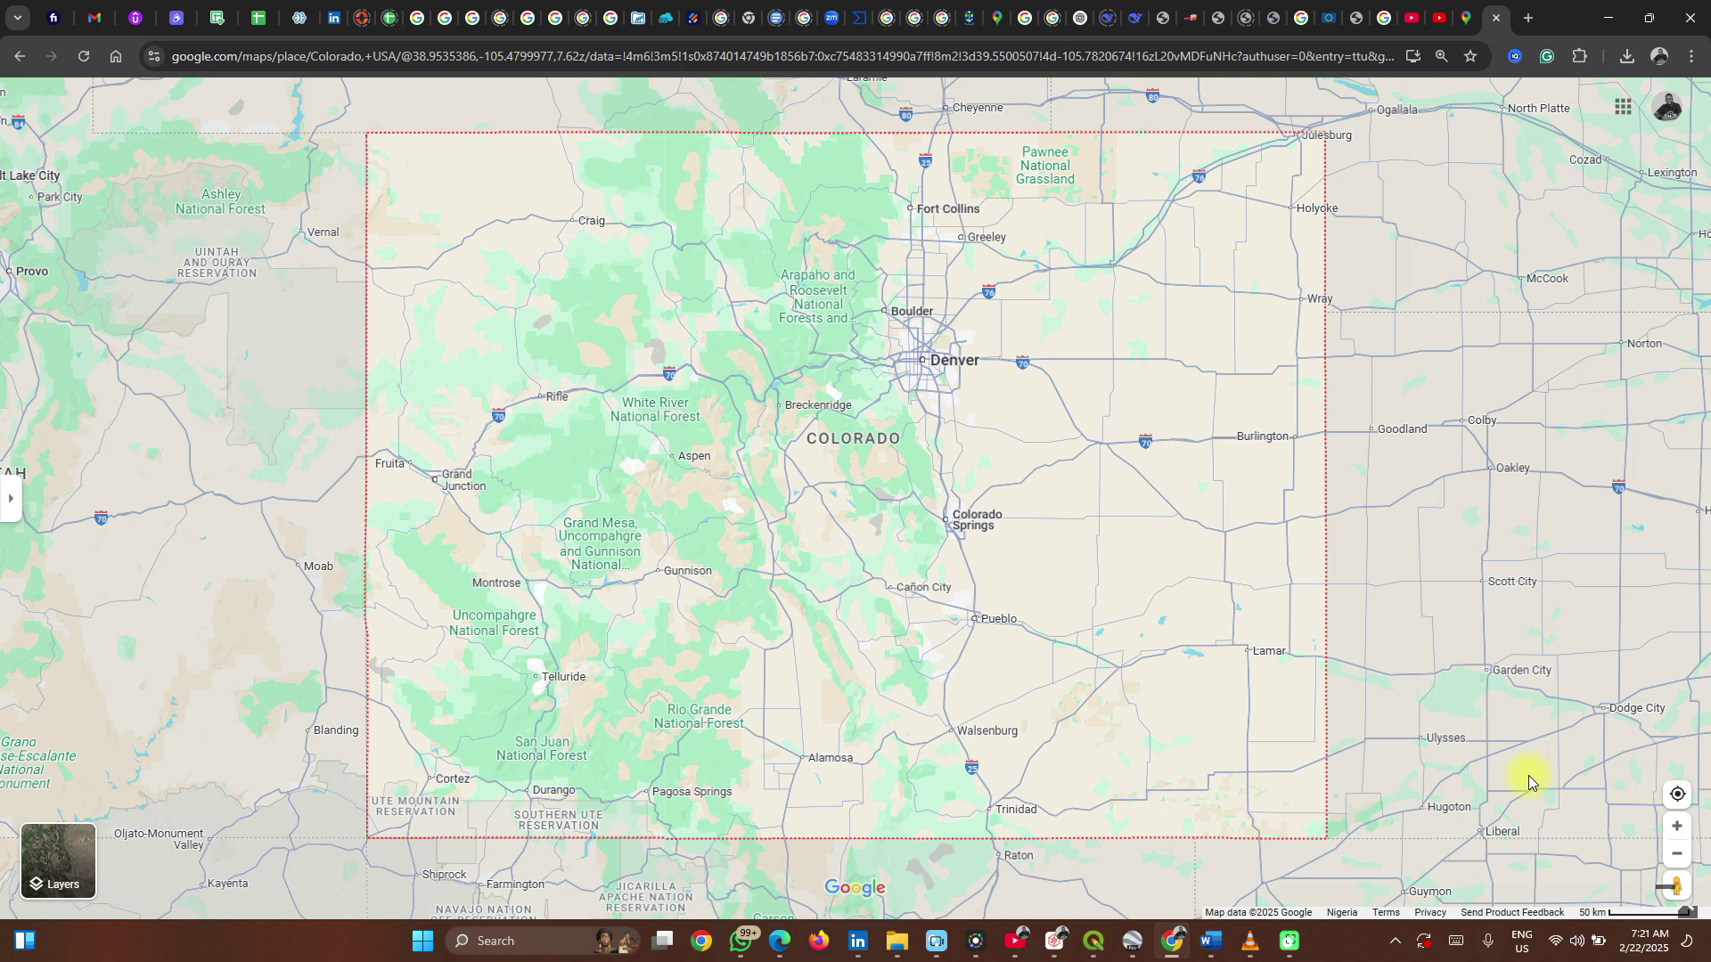
pyautogui.press('Print')
# - Return to QGIS, save the Leo_QGIS_Origin project and open the Georeferencer
pyautogui.click(1606, 17)
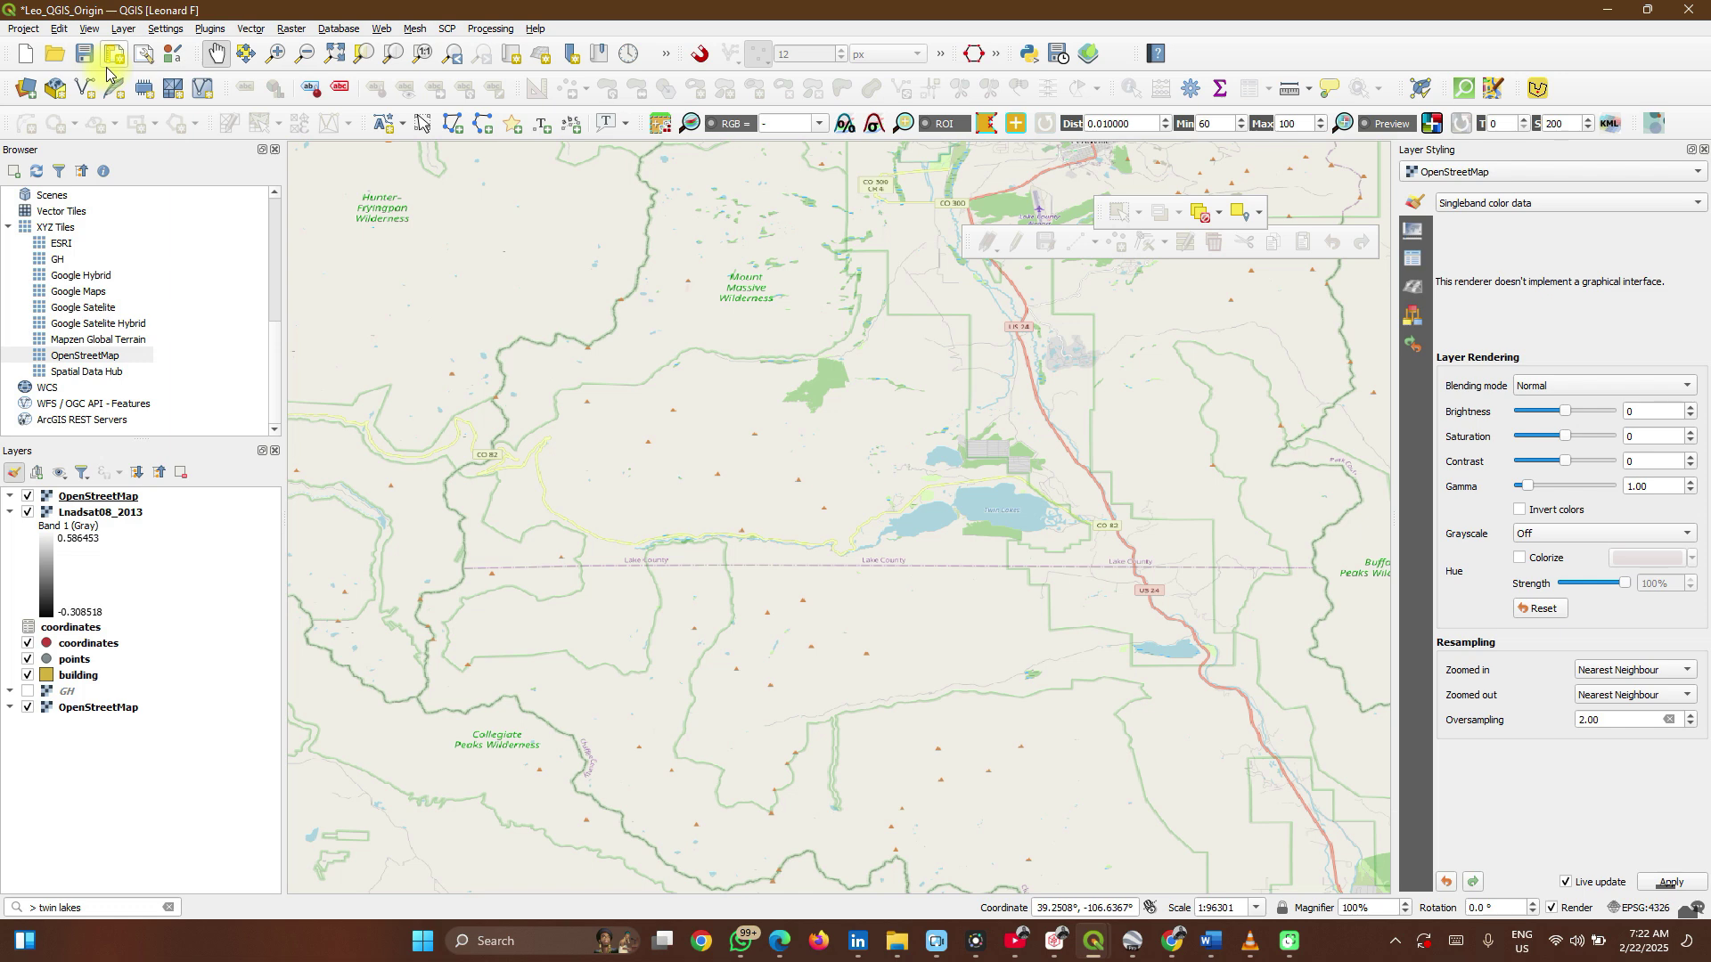
pyautogui.hotkey('ctrl', 's')
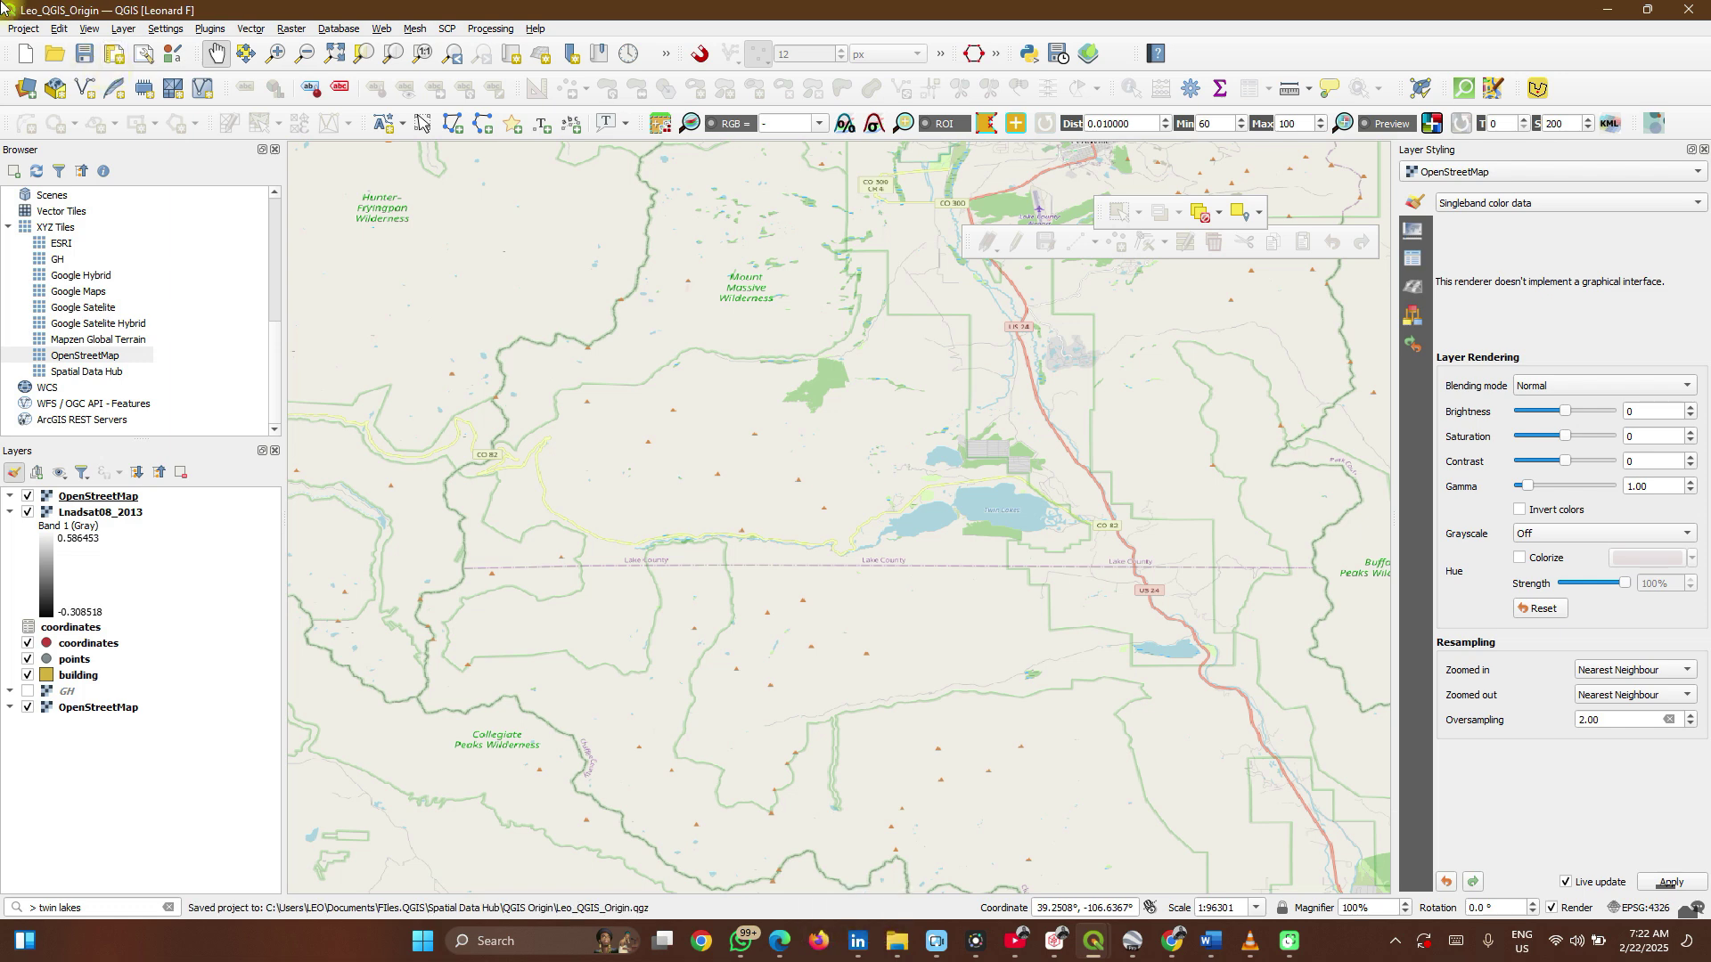
pyautogui.click(134, 34)
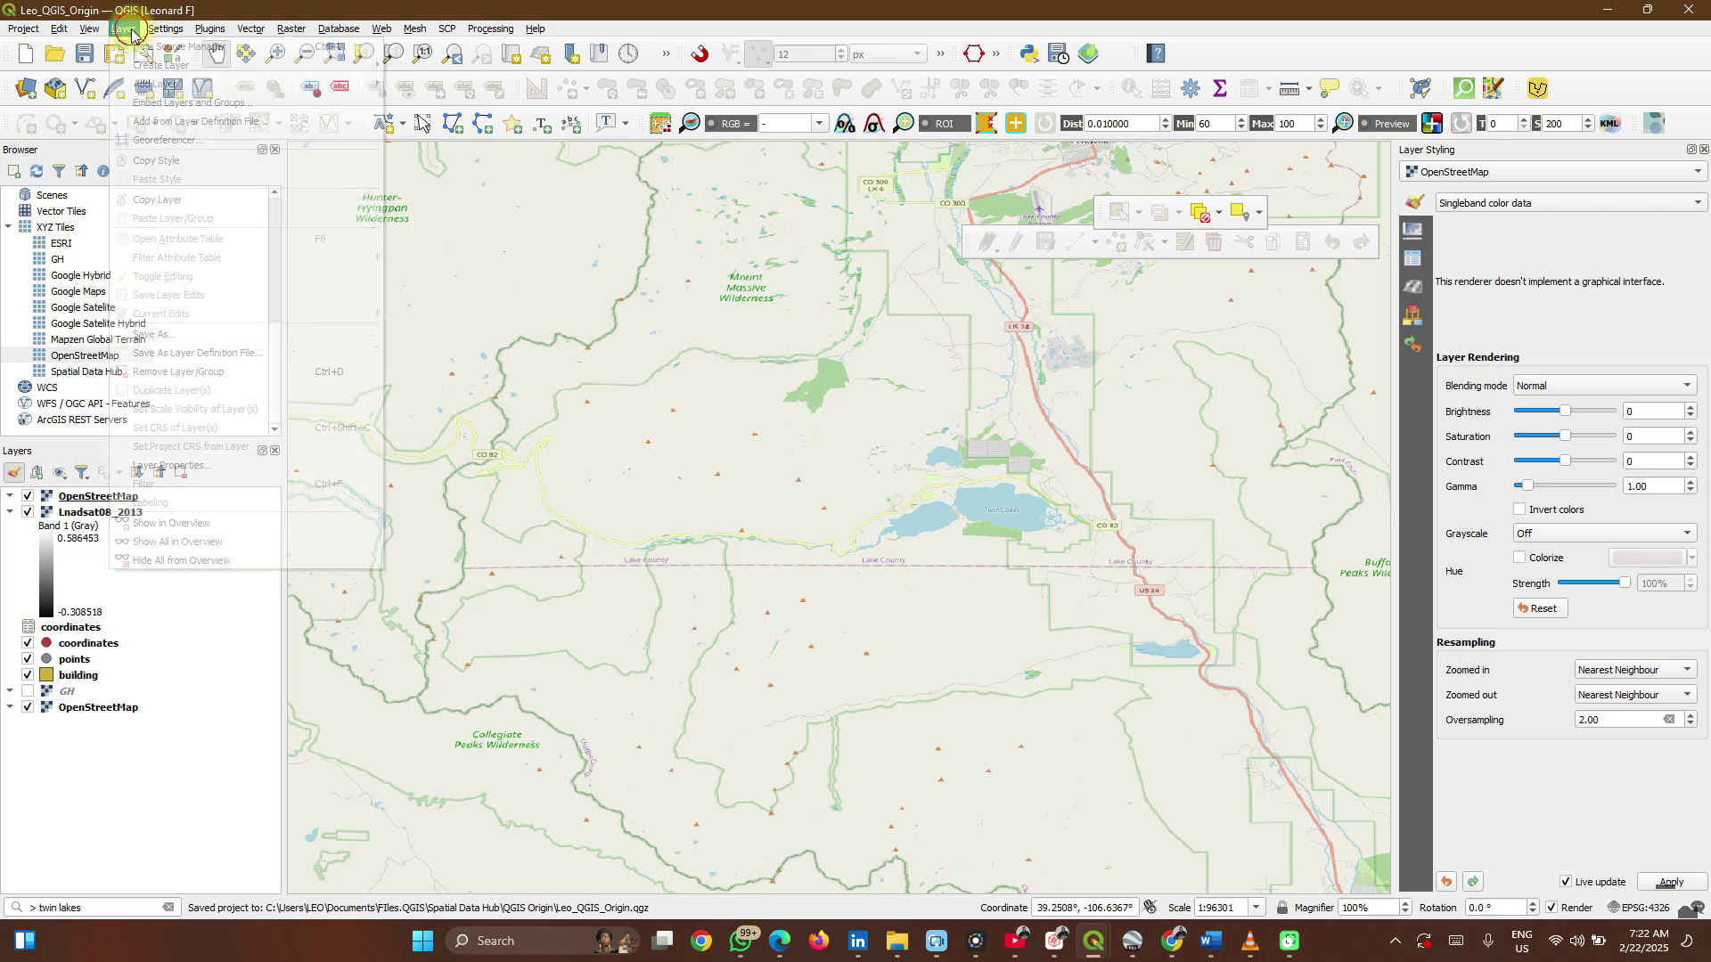
pyautogui.click(156, 140)
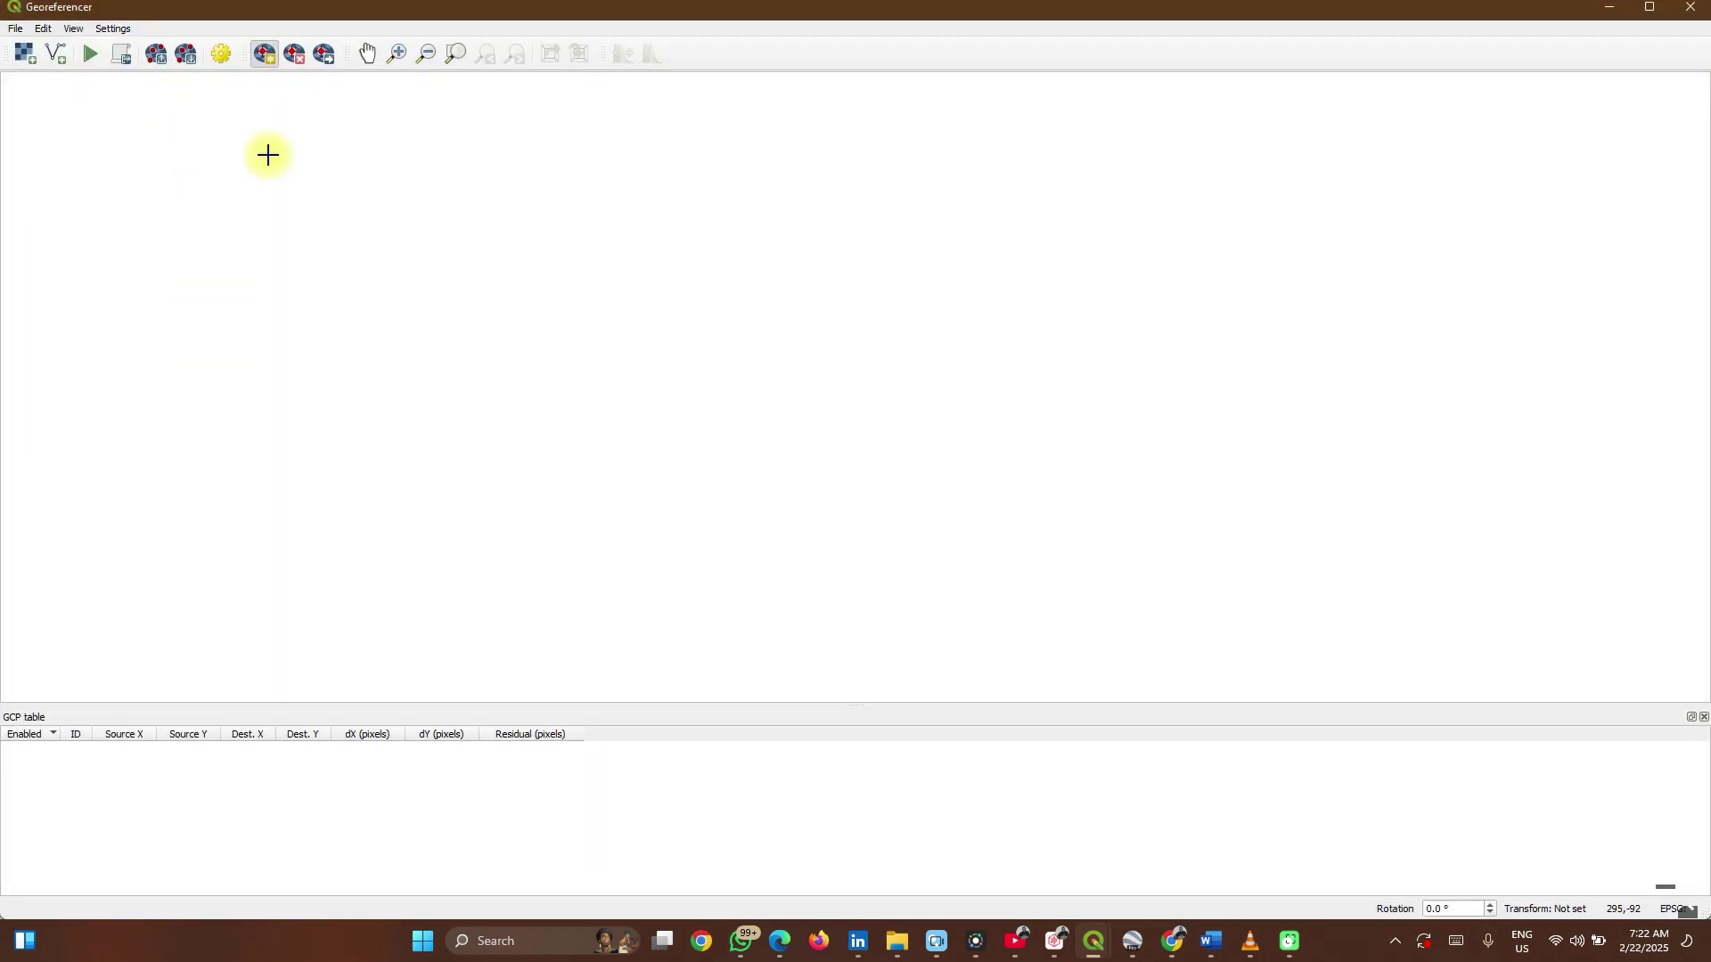
# - Load the screenshot 2025-02-22.png into the Georeferencer as the source raster
pyautogui.click(25, 55)
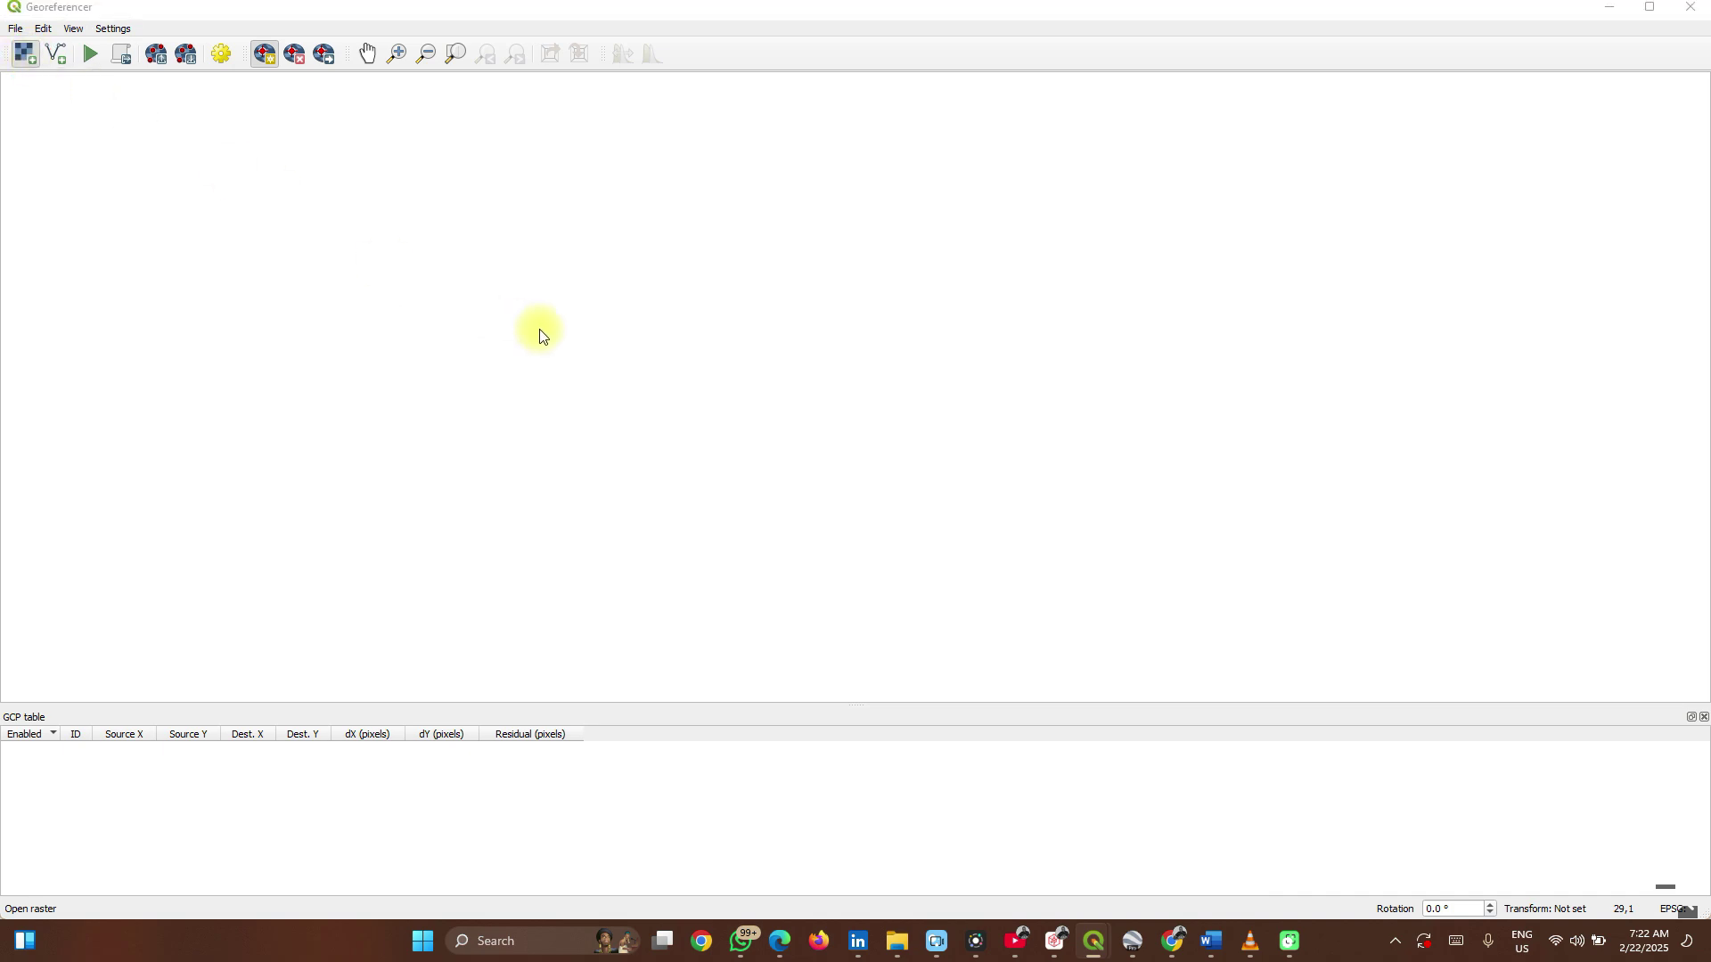
pyautogui.scroll(-5, 517, 328)
pyautogui.click(590, 361)
pyautogui.click(693, 473)
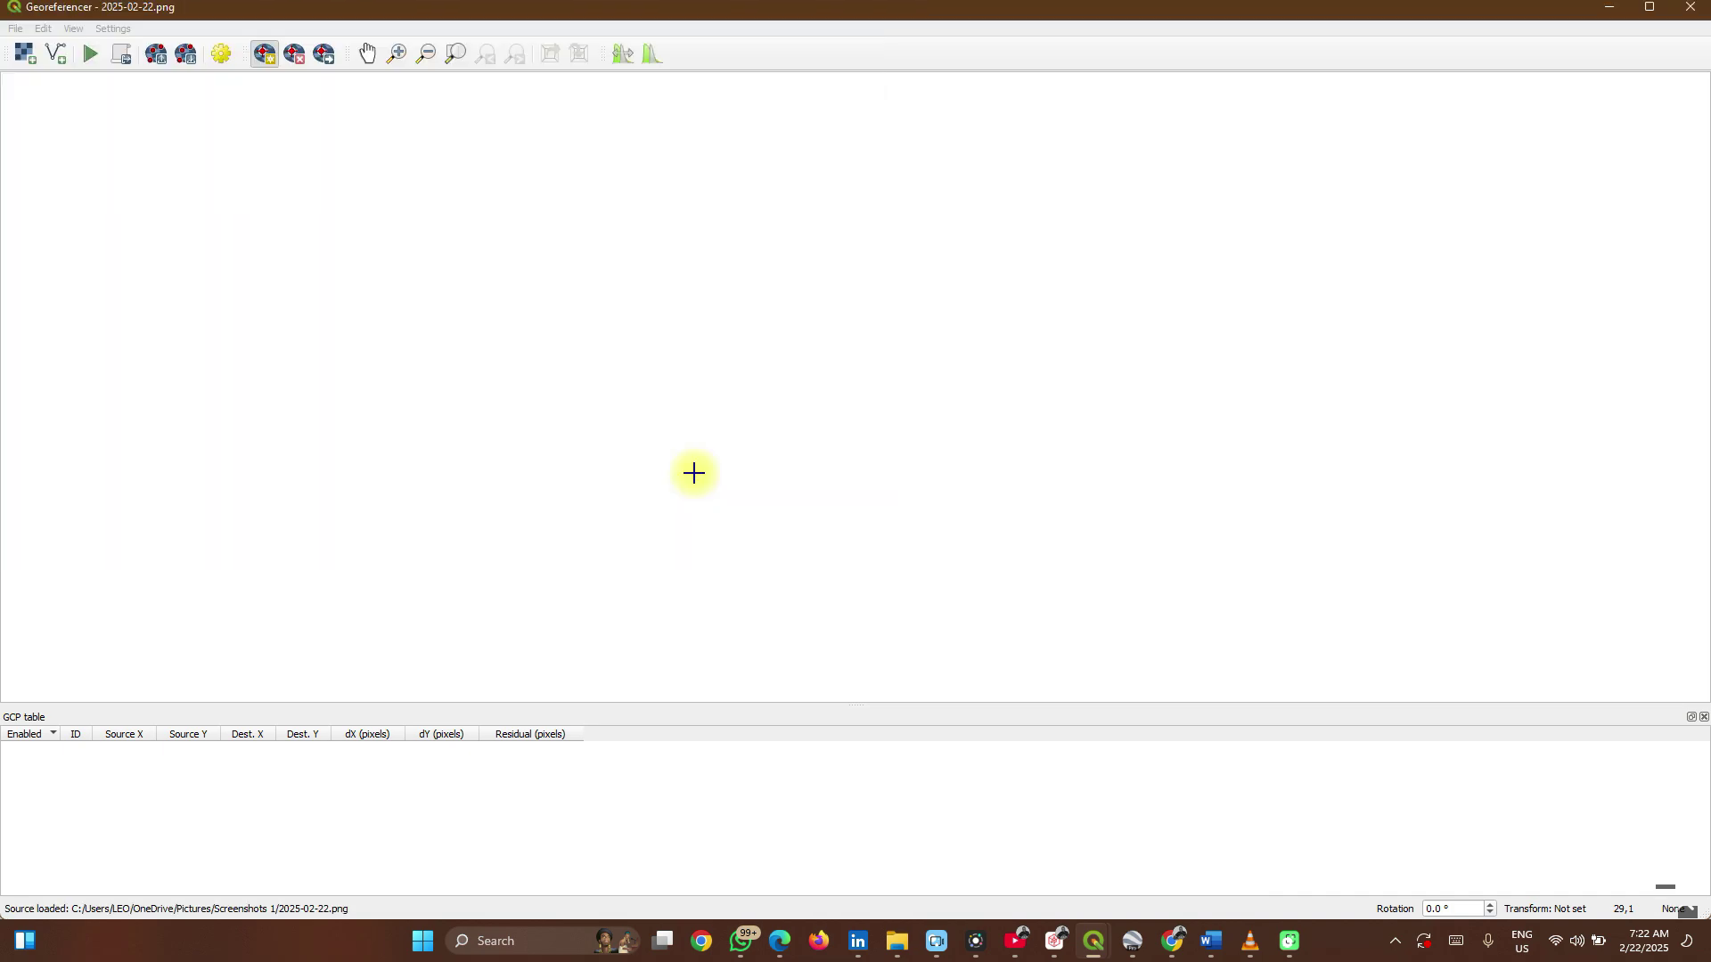
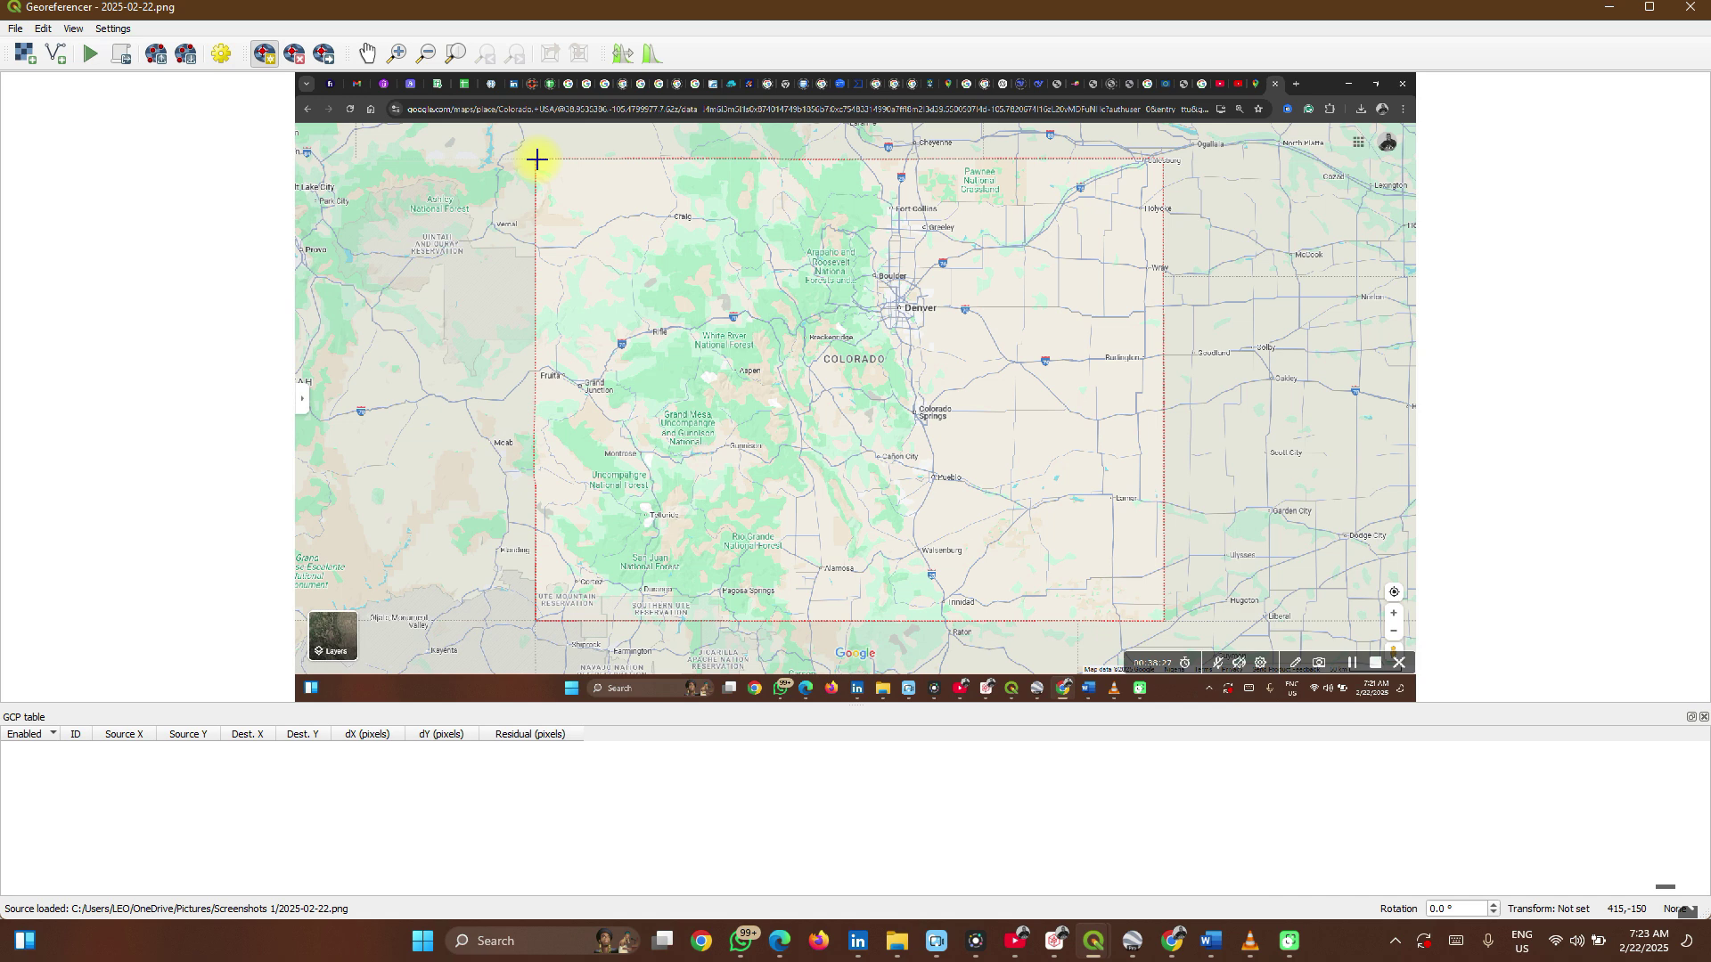
# - Add a control point at Colorado's northwest border corner in the screenshot, at about pixel 411, -148, choosing its coordinates from the map canvas
pyautogui.scroll(2, 539, 143)
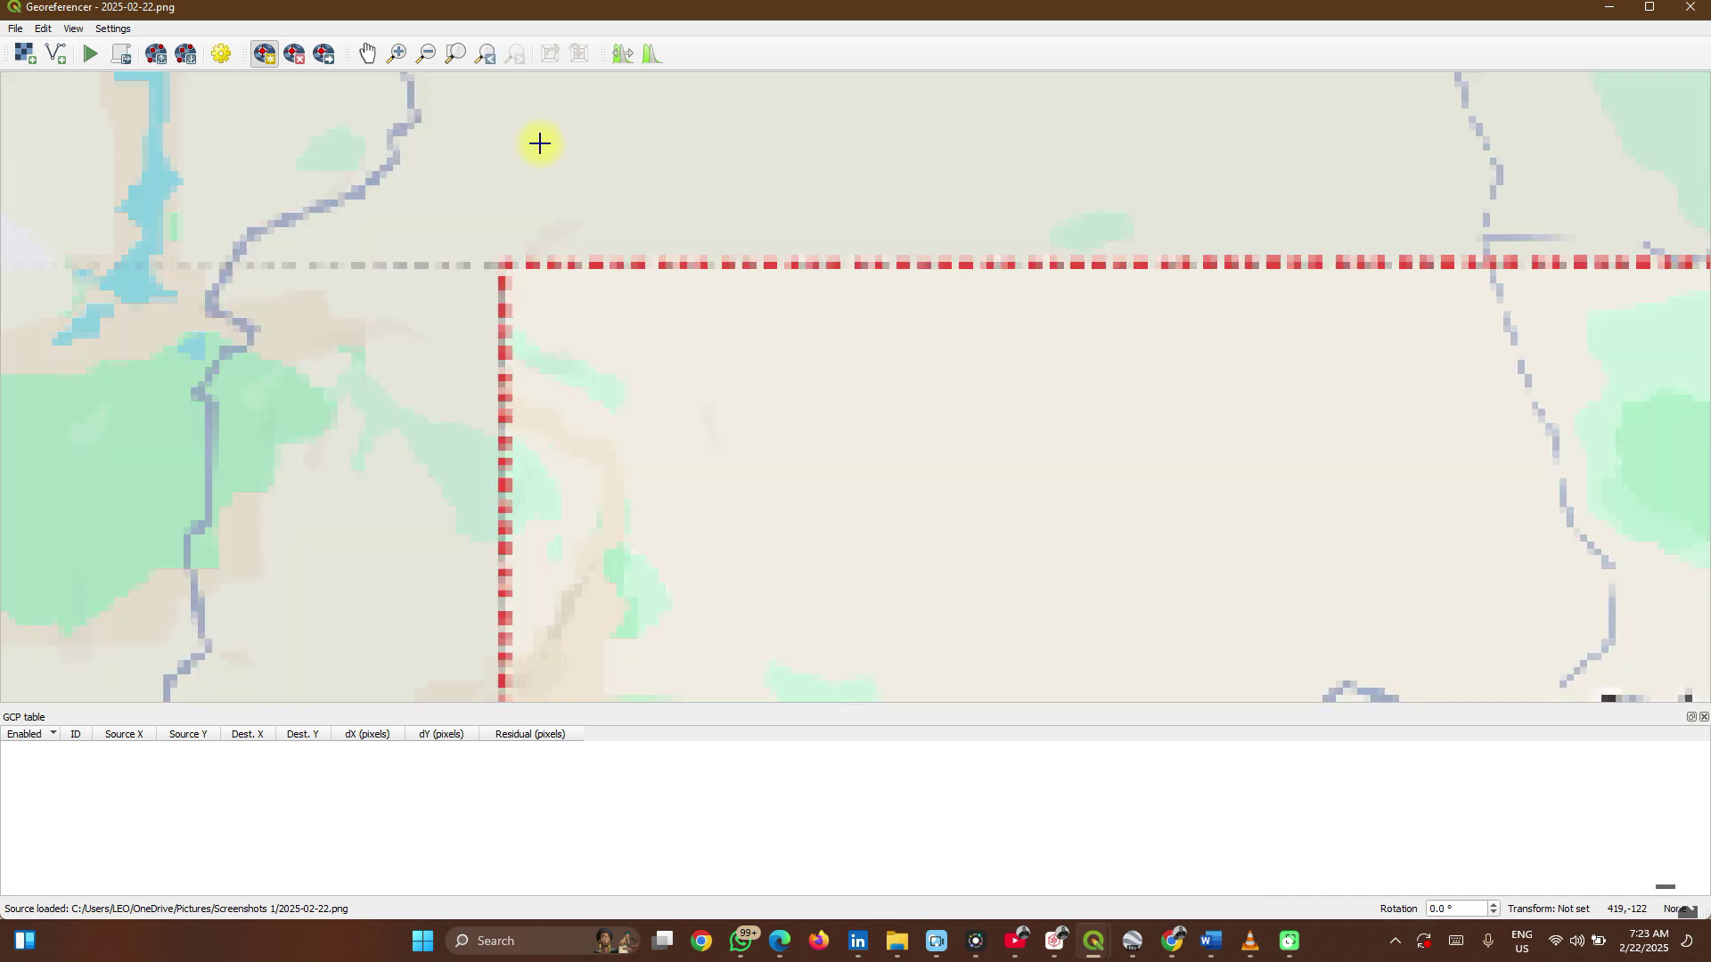
pyautogui.scroll(1, 532, 200)
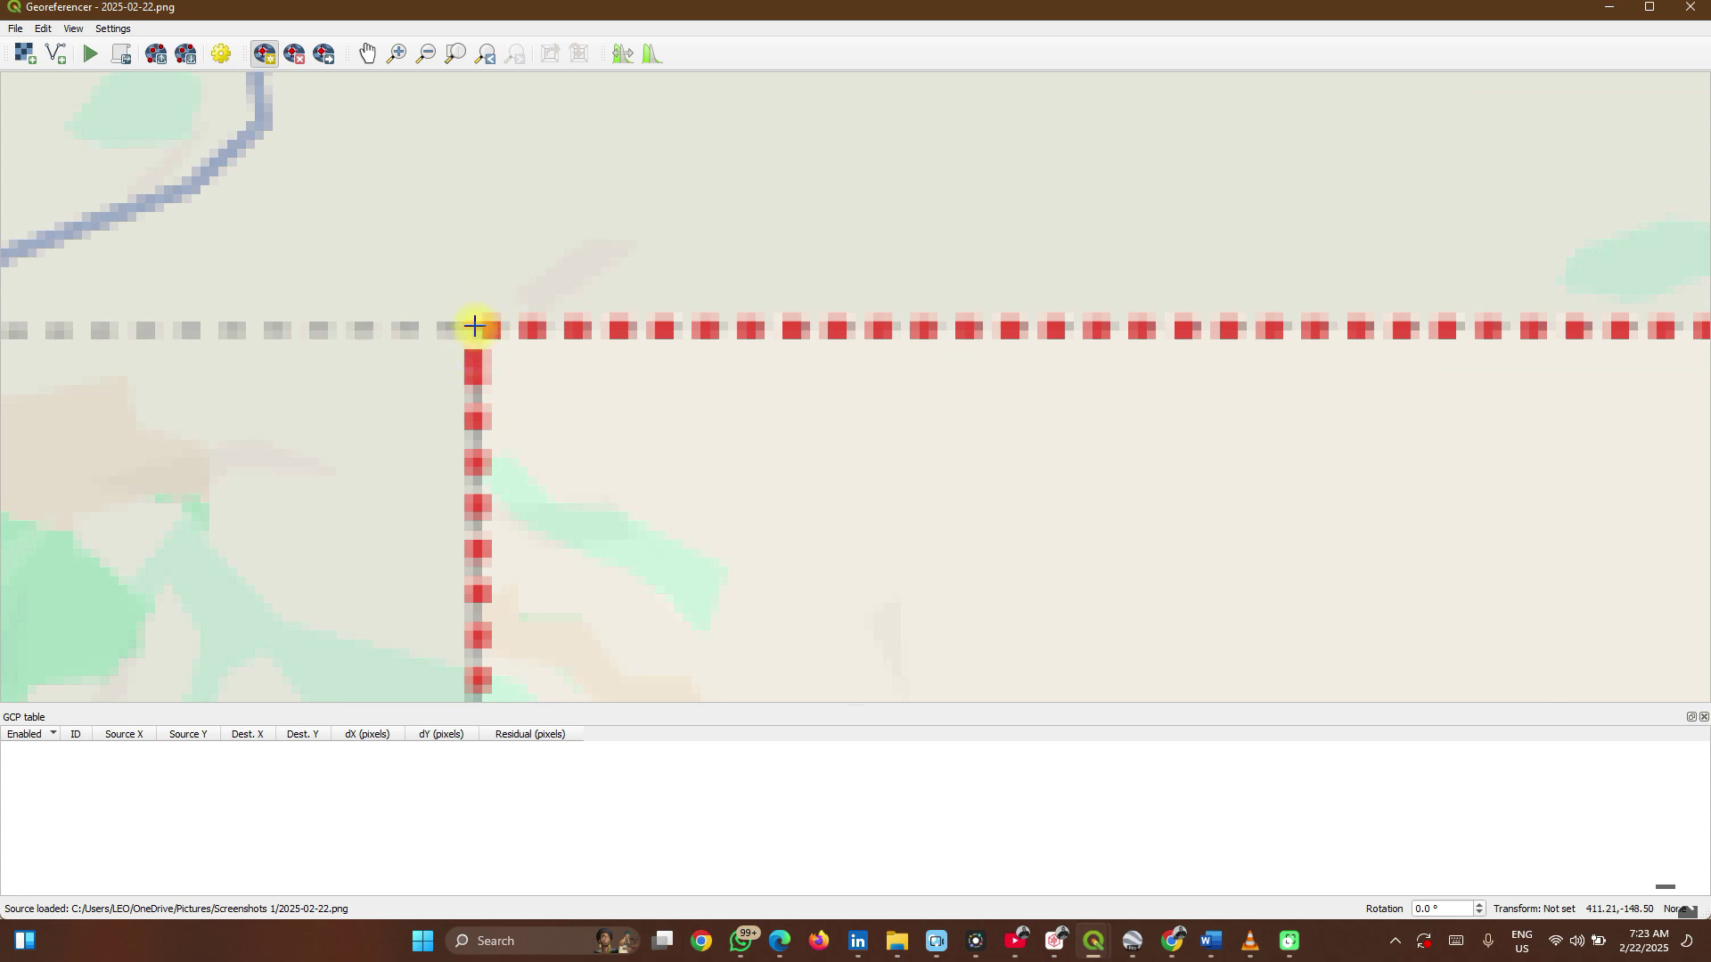
pyautogui.click(474, 326)
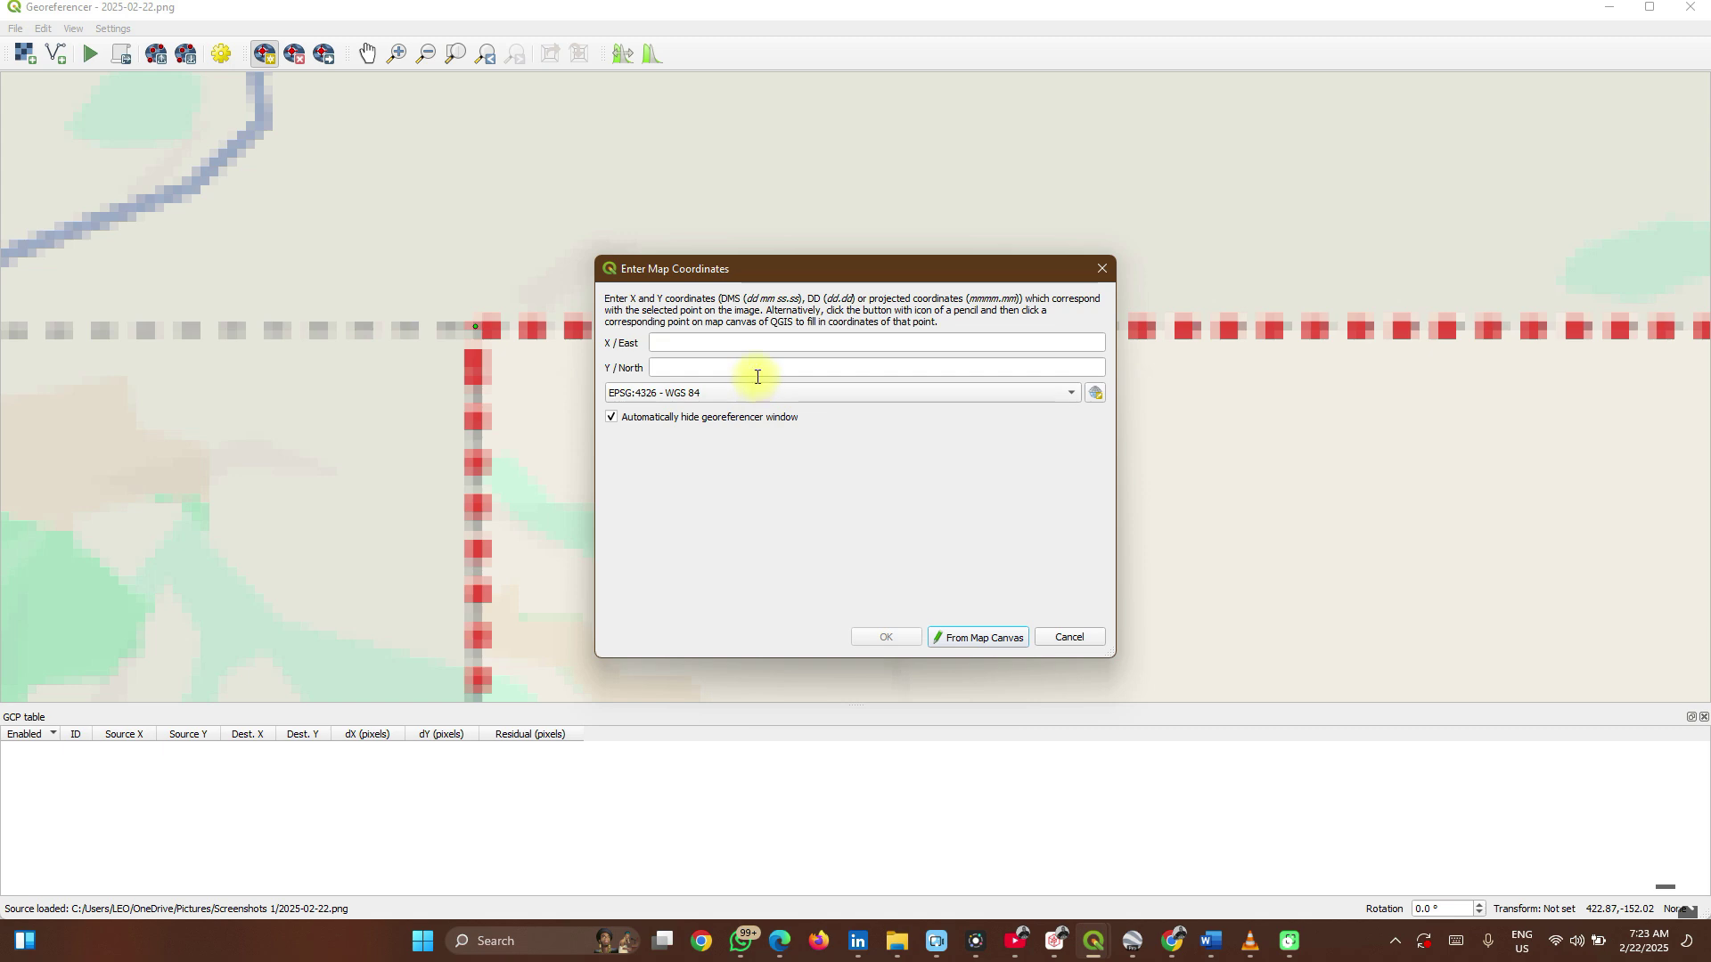
pyautogui.click(953, 640)
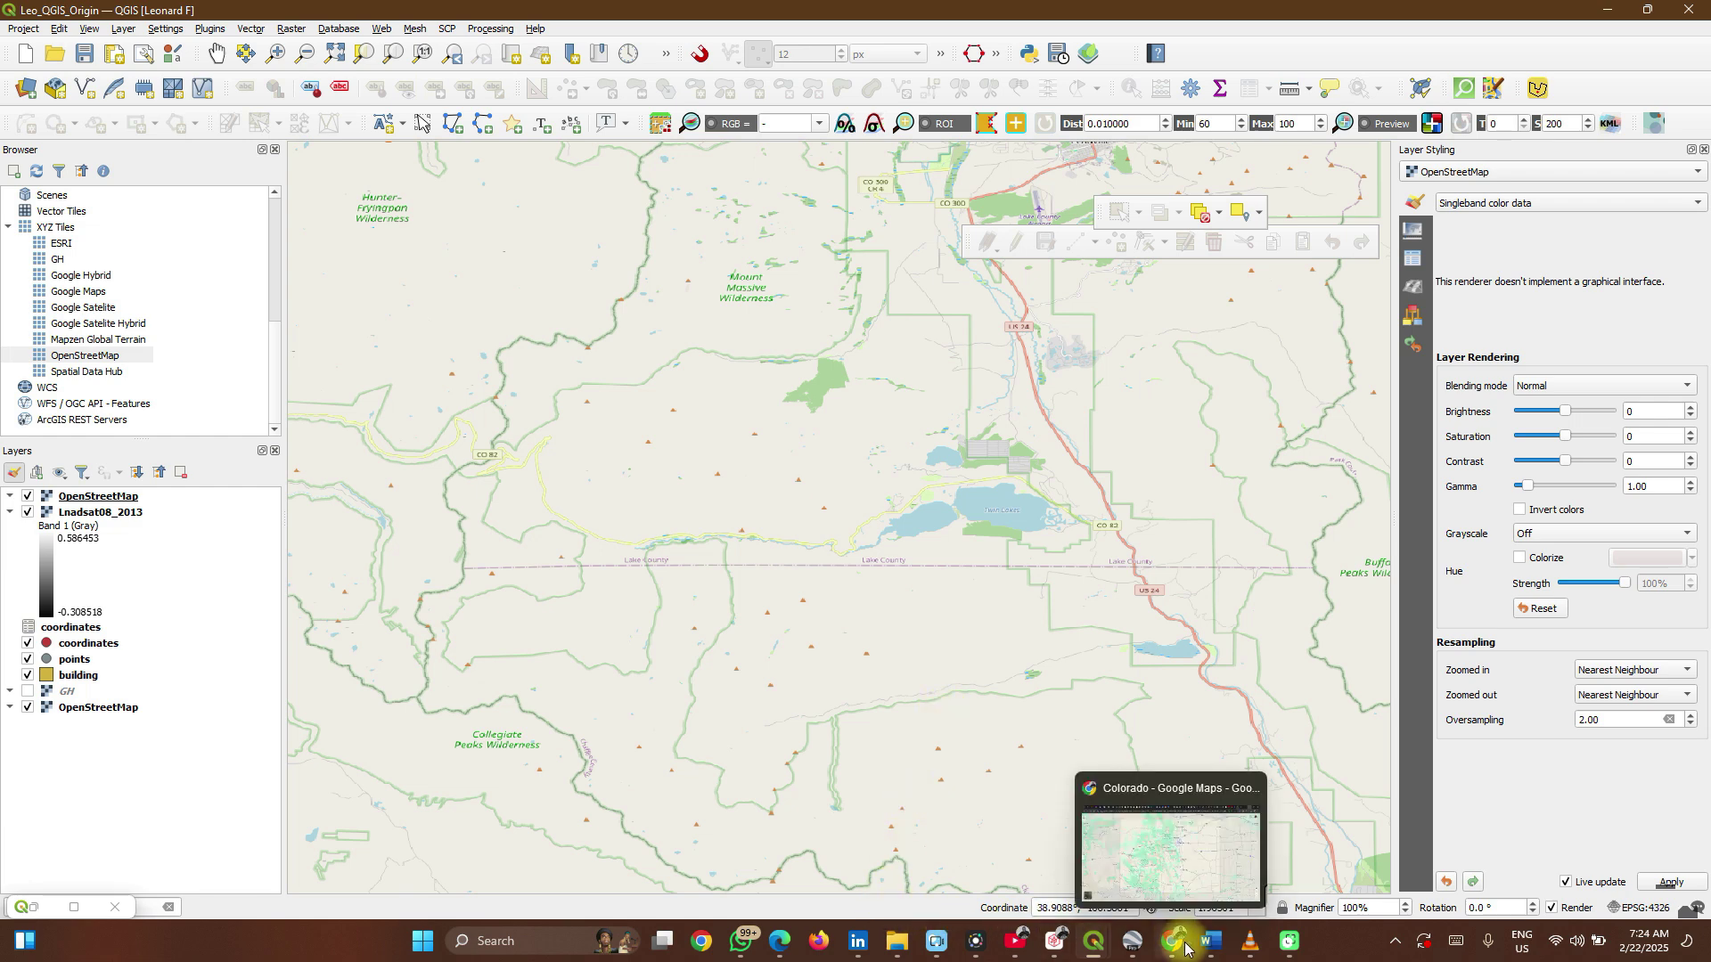
# - Switch to Google Maps and copy the coordinates of Colorado's northwest border corner
pyautogui.click(1109, 864)
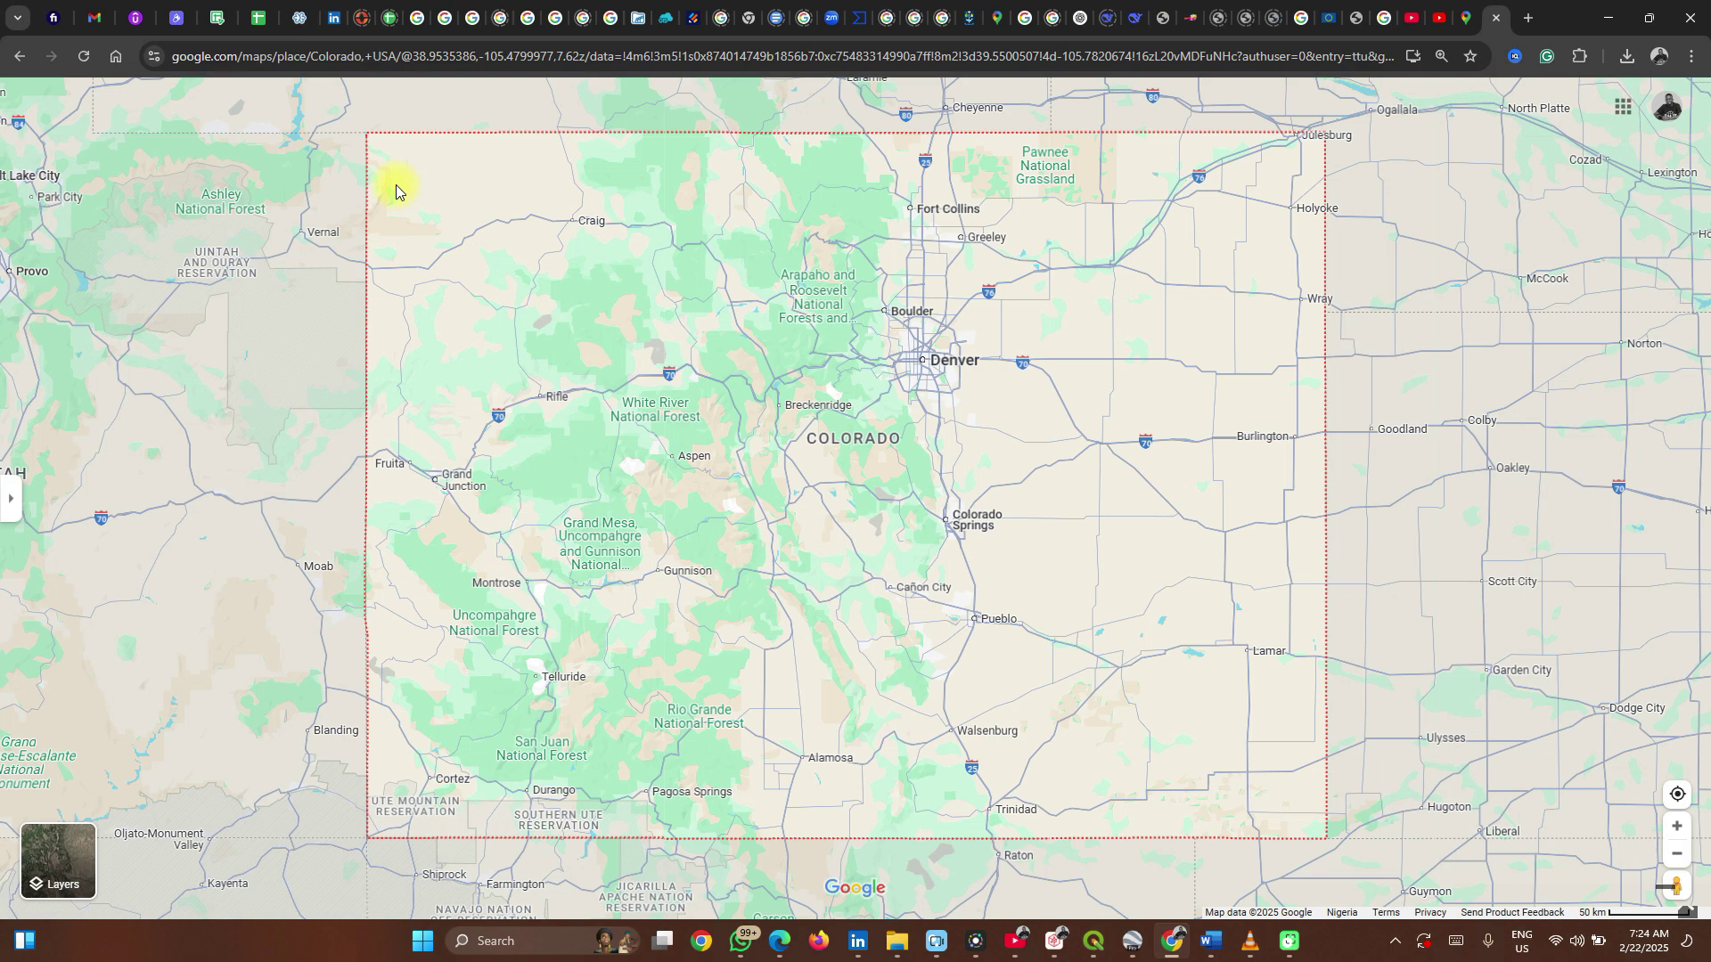
pyautogui.scroll(3, 371, 120)
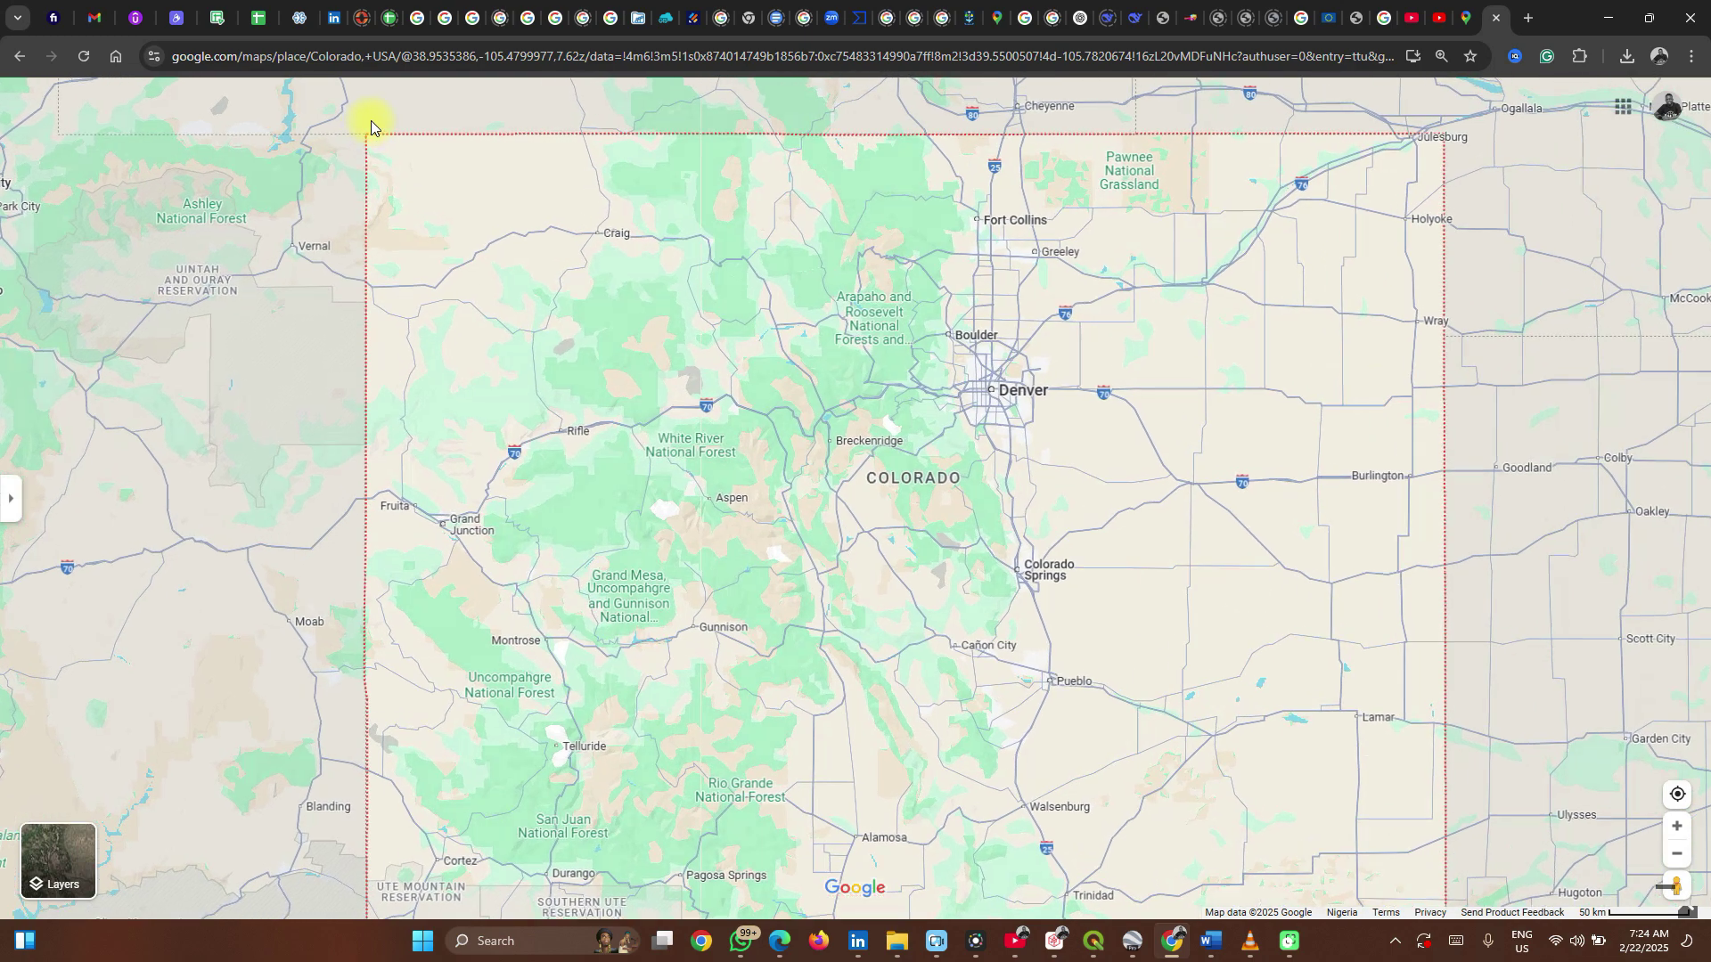
pyautogui.scroll(5, 371, 121)
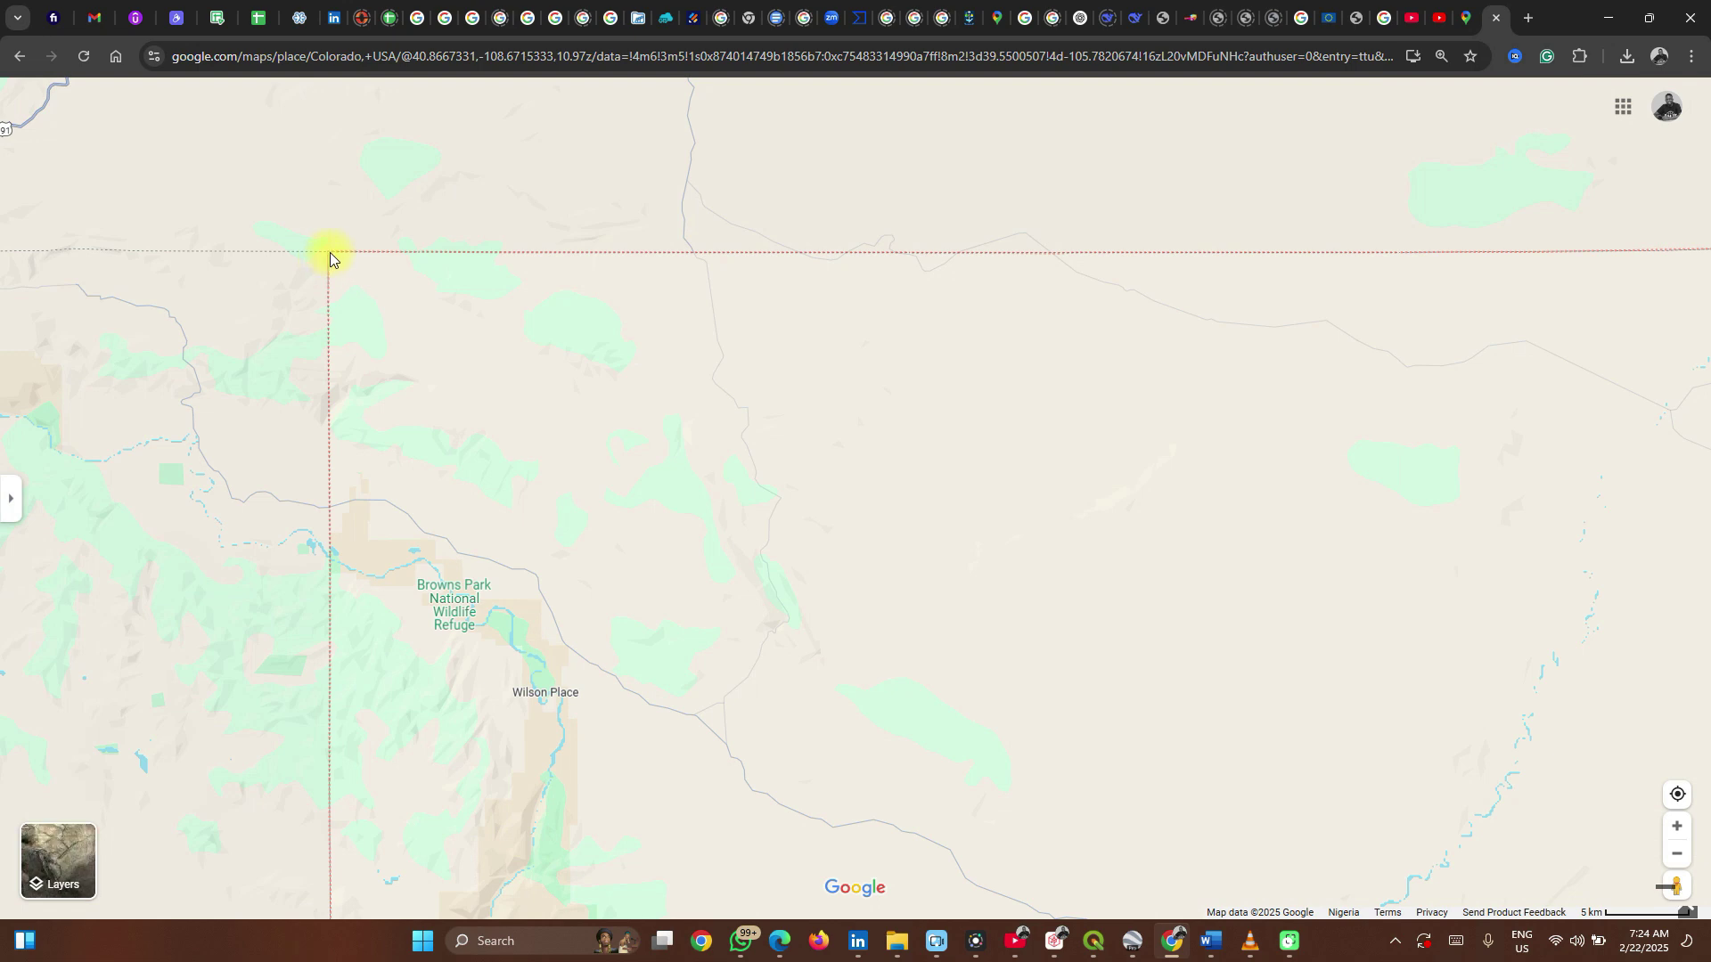
pyautogui.rightClick(328, 253)
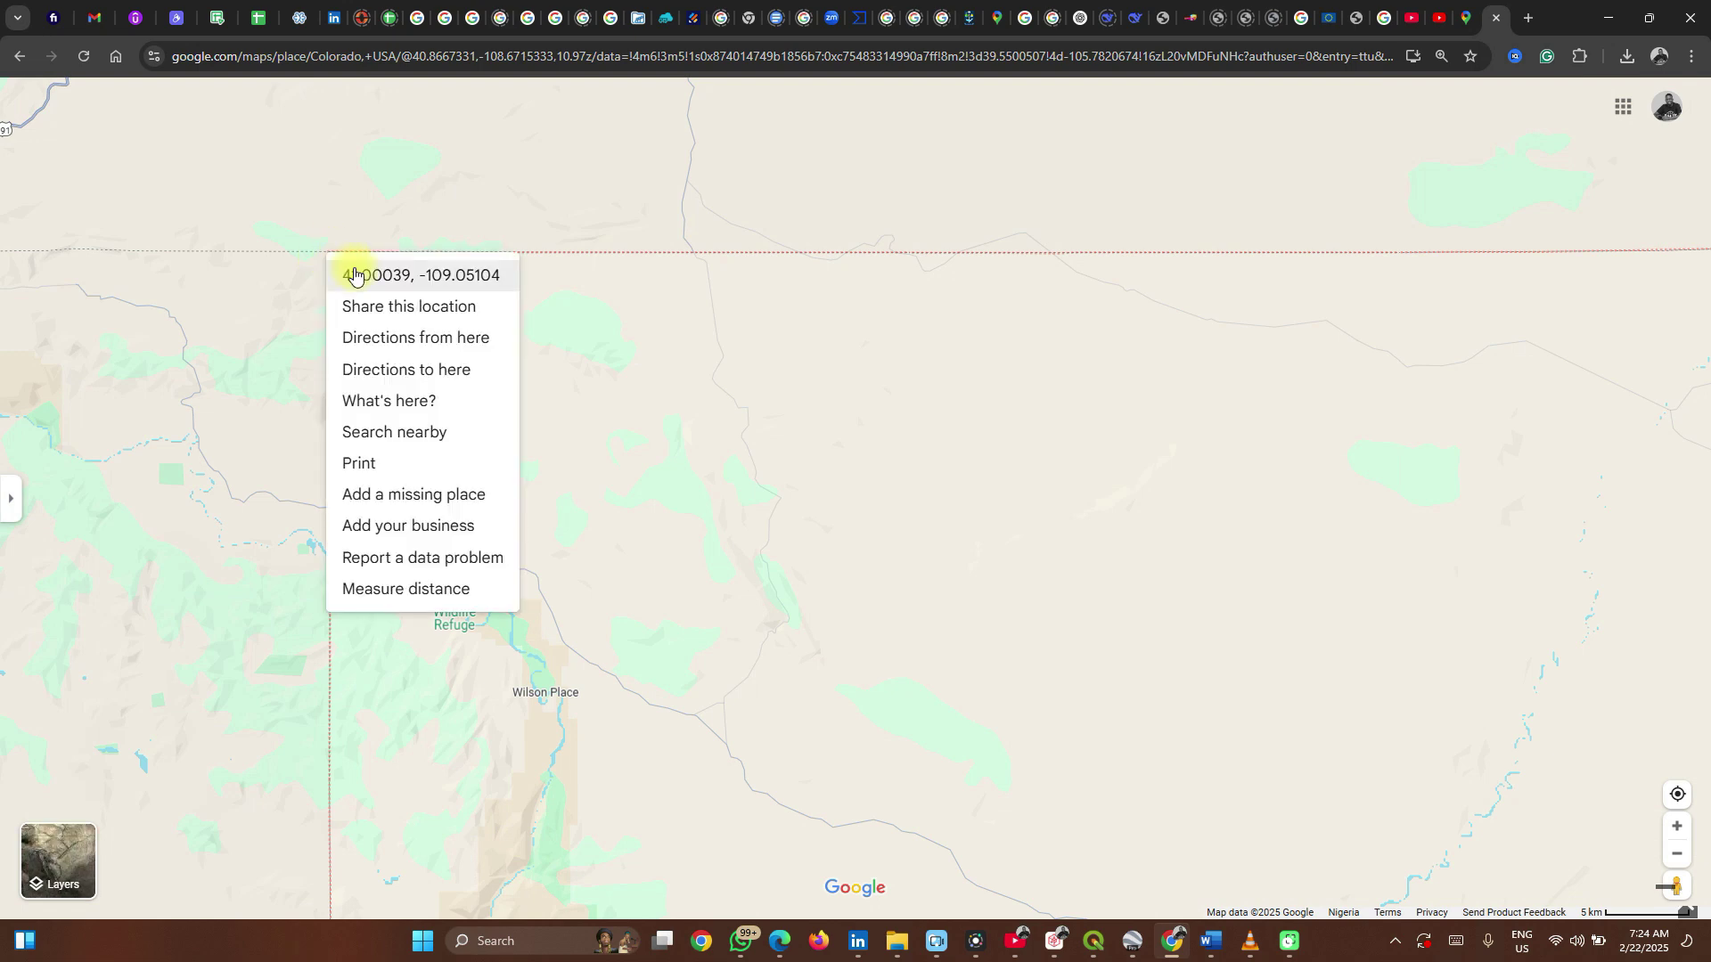
pyautogui.click(355, 273)
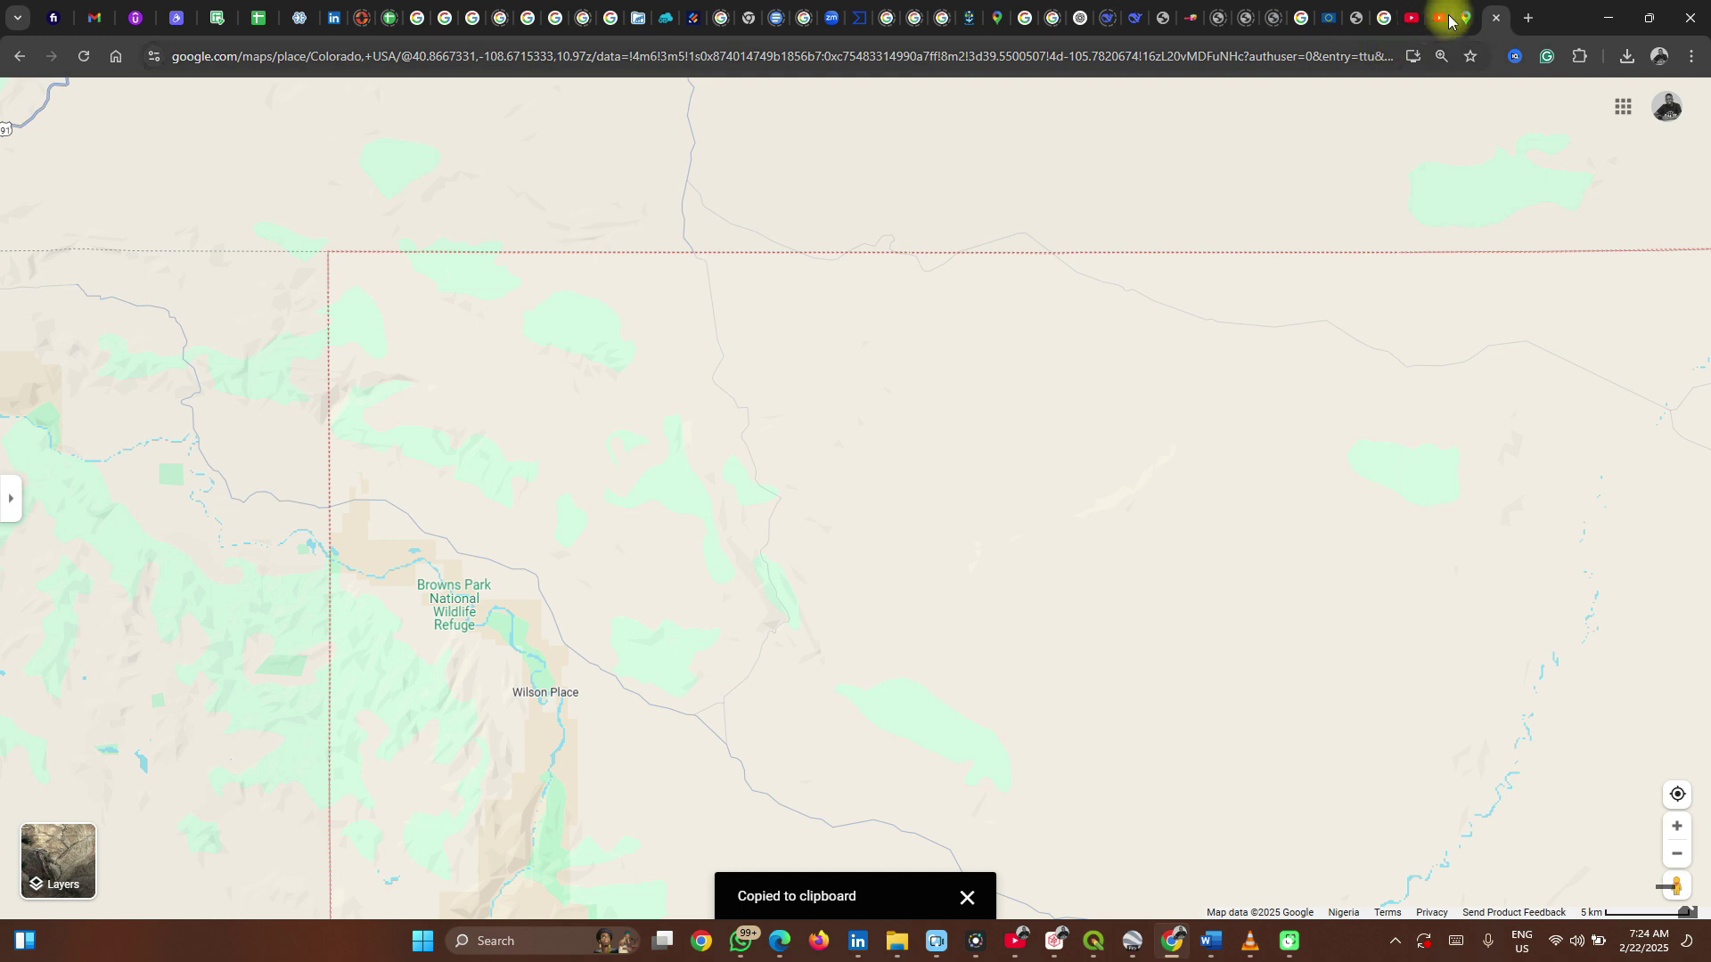
# - In QGIS, locate the copied coordinates and assign the northwest corner, at about -109.0496, 41.0008, to the control point
pyautogui.click(1597, 17)
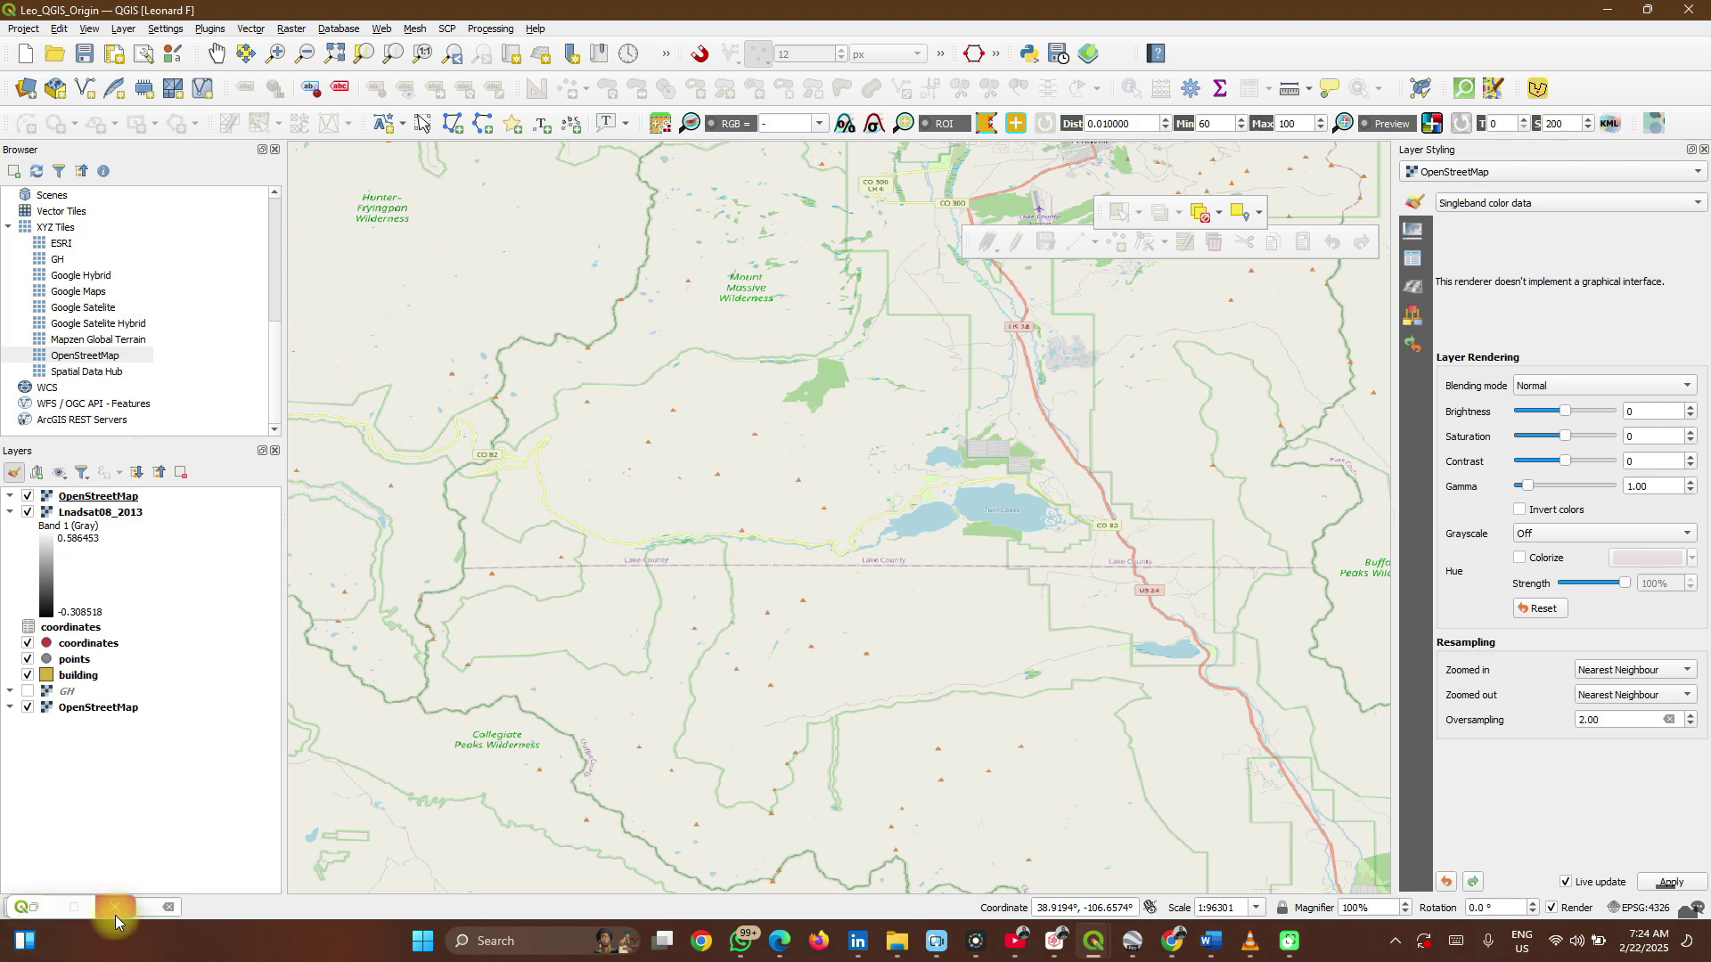
pyautogui.click(152, 911)
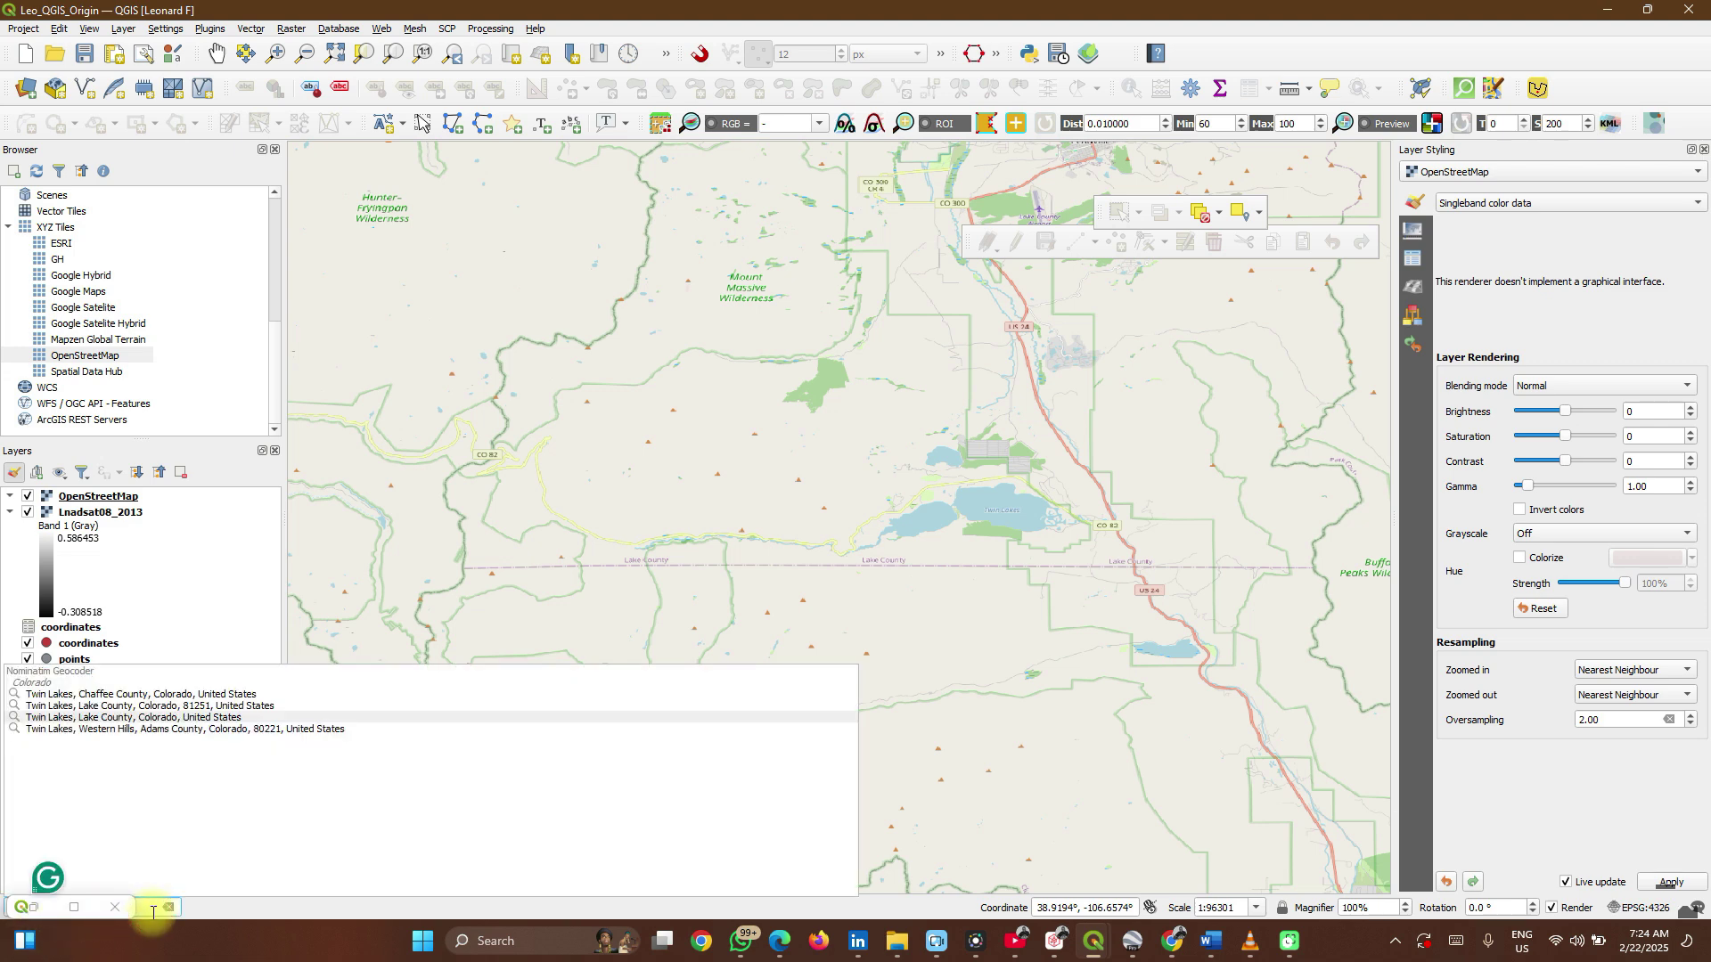
pyautogui.hotkey('ctrl', 'BackSpace')
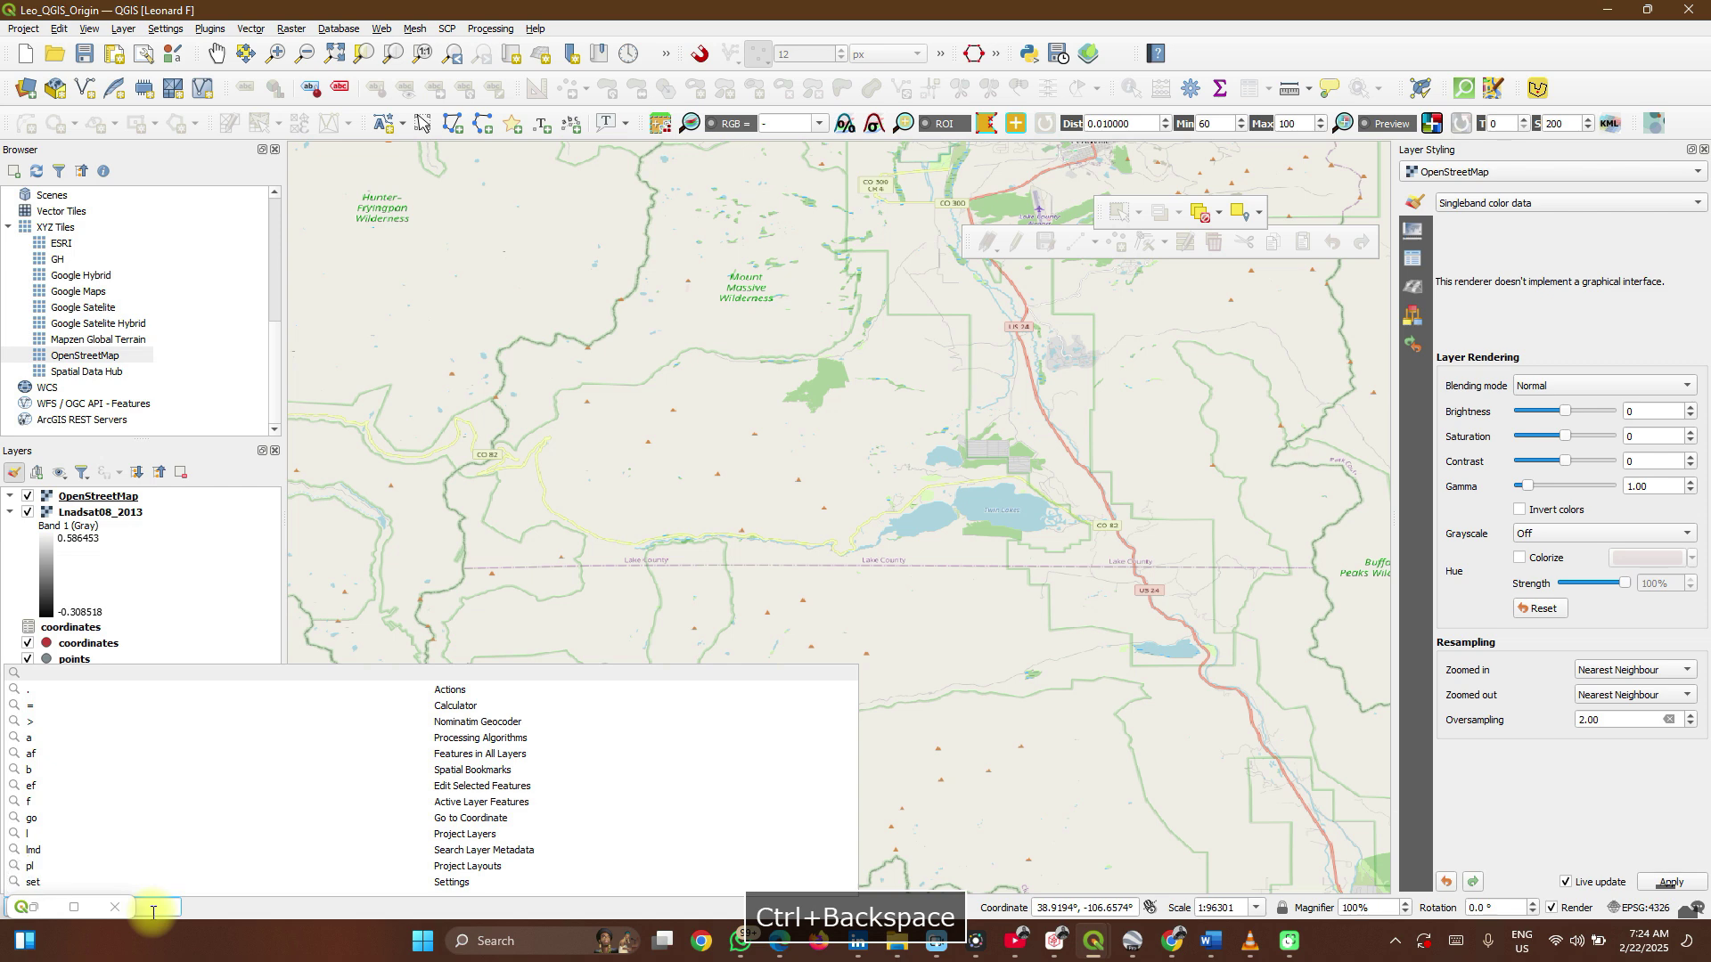
pyautogui.hotkey('ctrl', 'v')
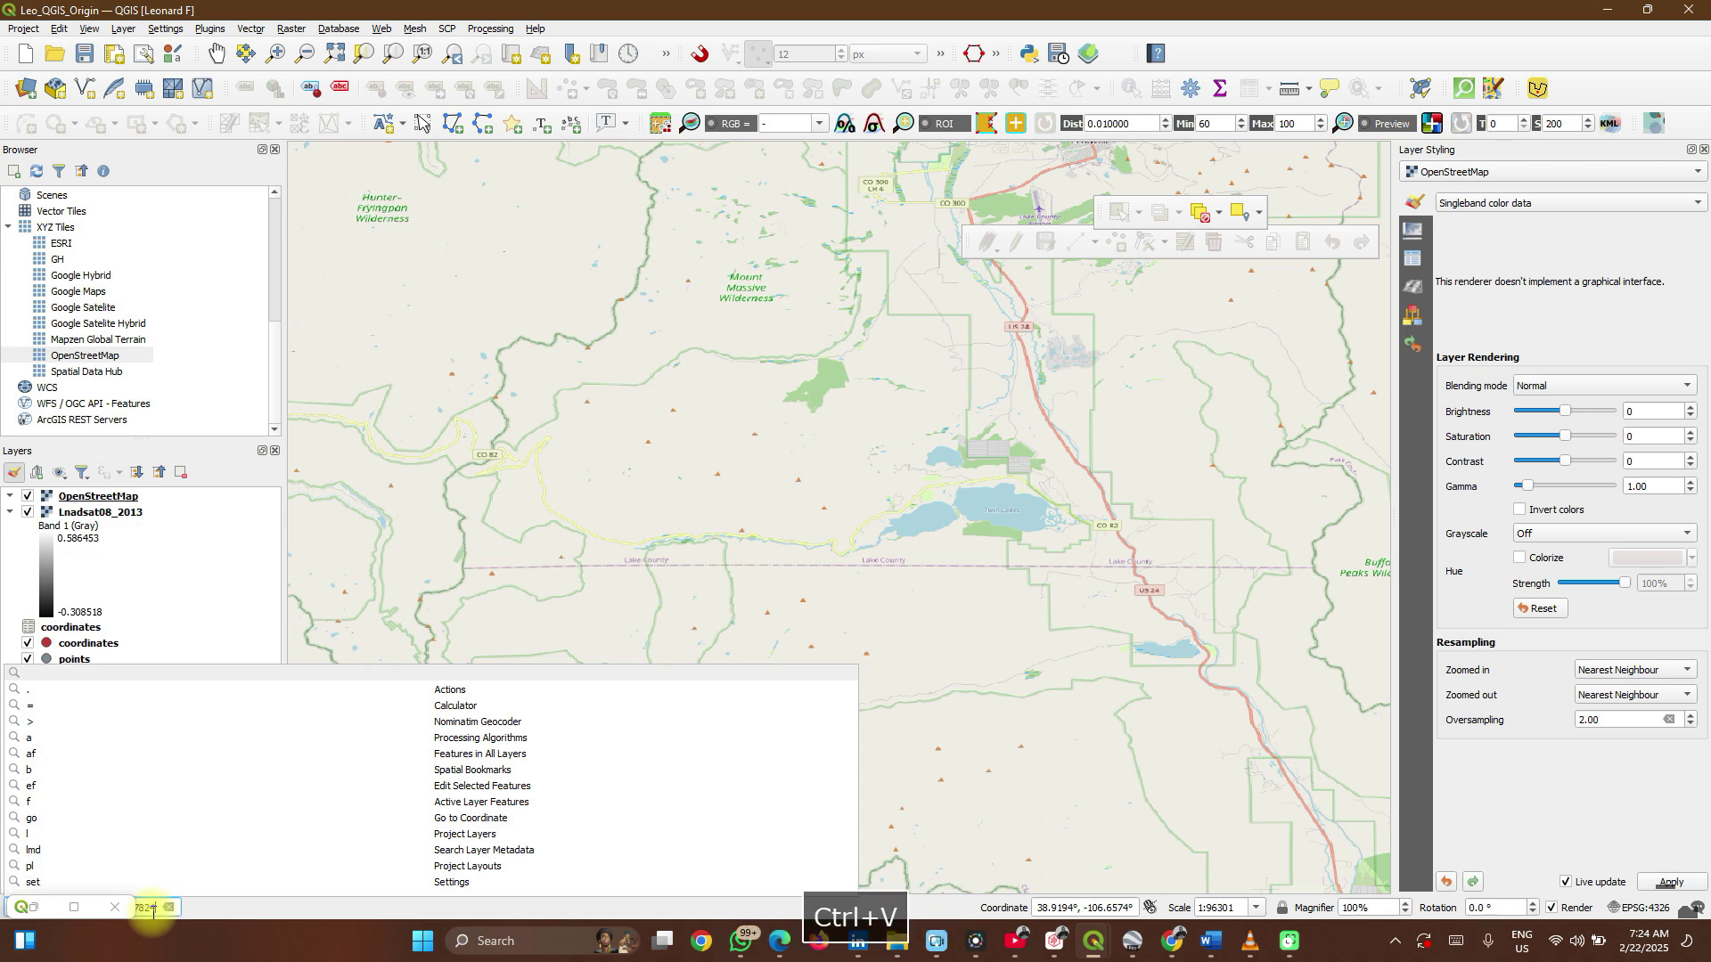
pyautogui.press('Return')
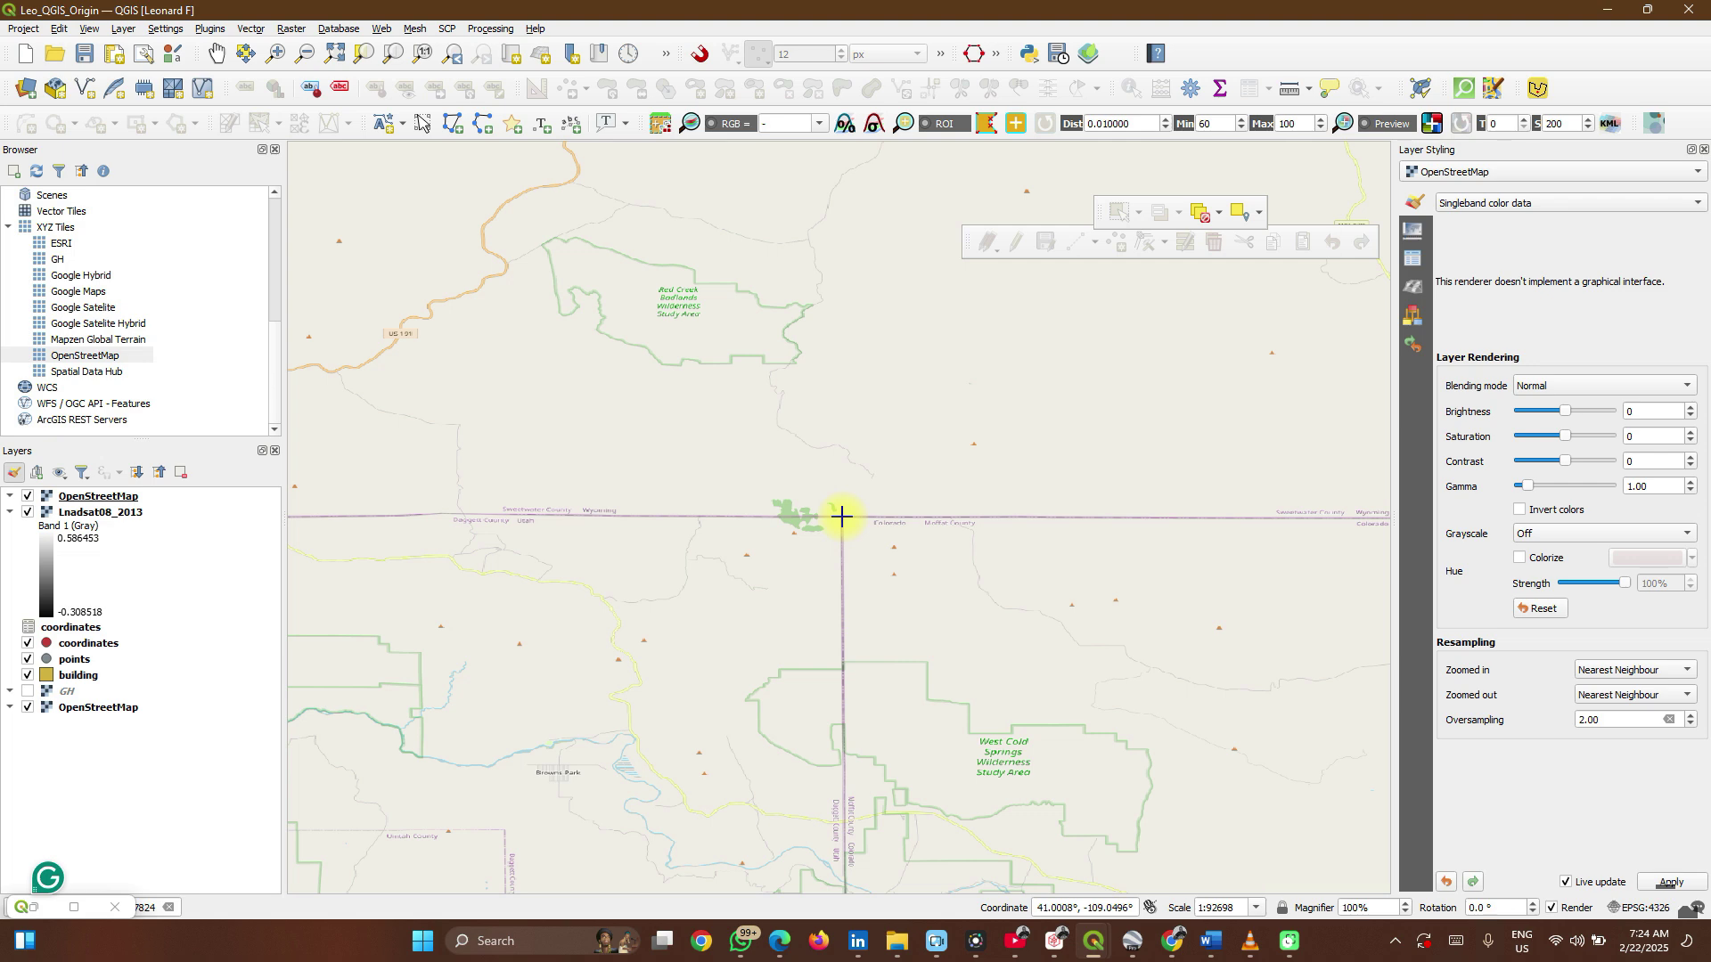
pyautogui.click(842, 517)
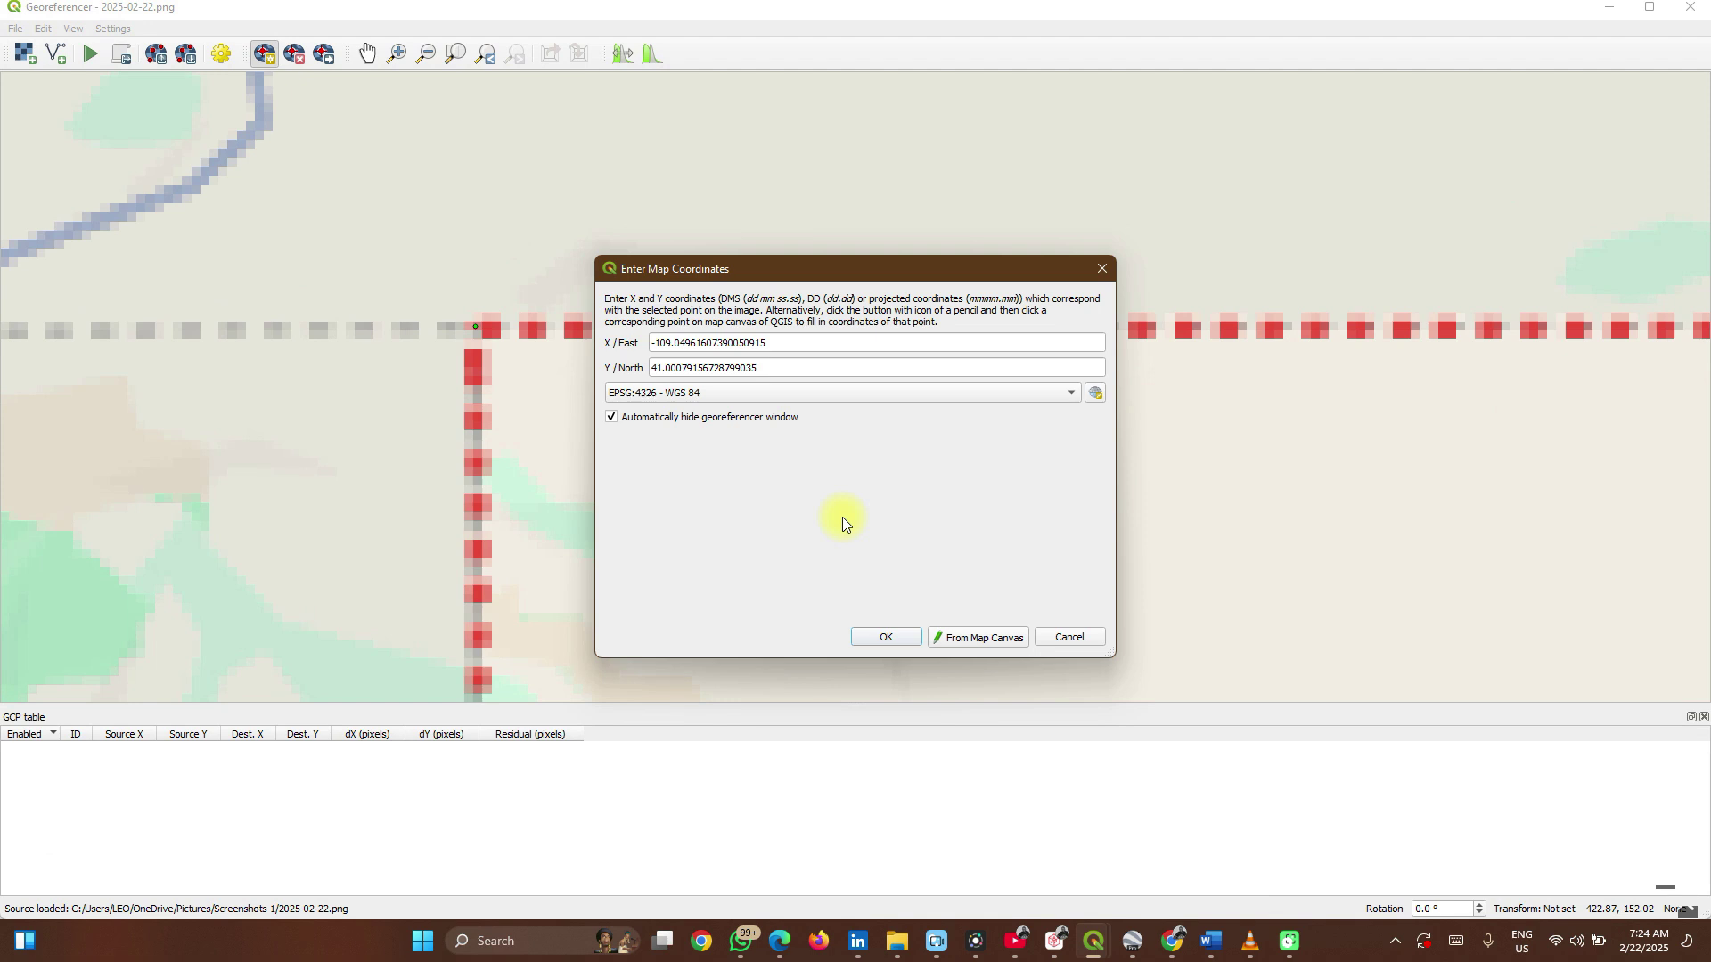
pyautogui.click(904, 643)
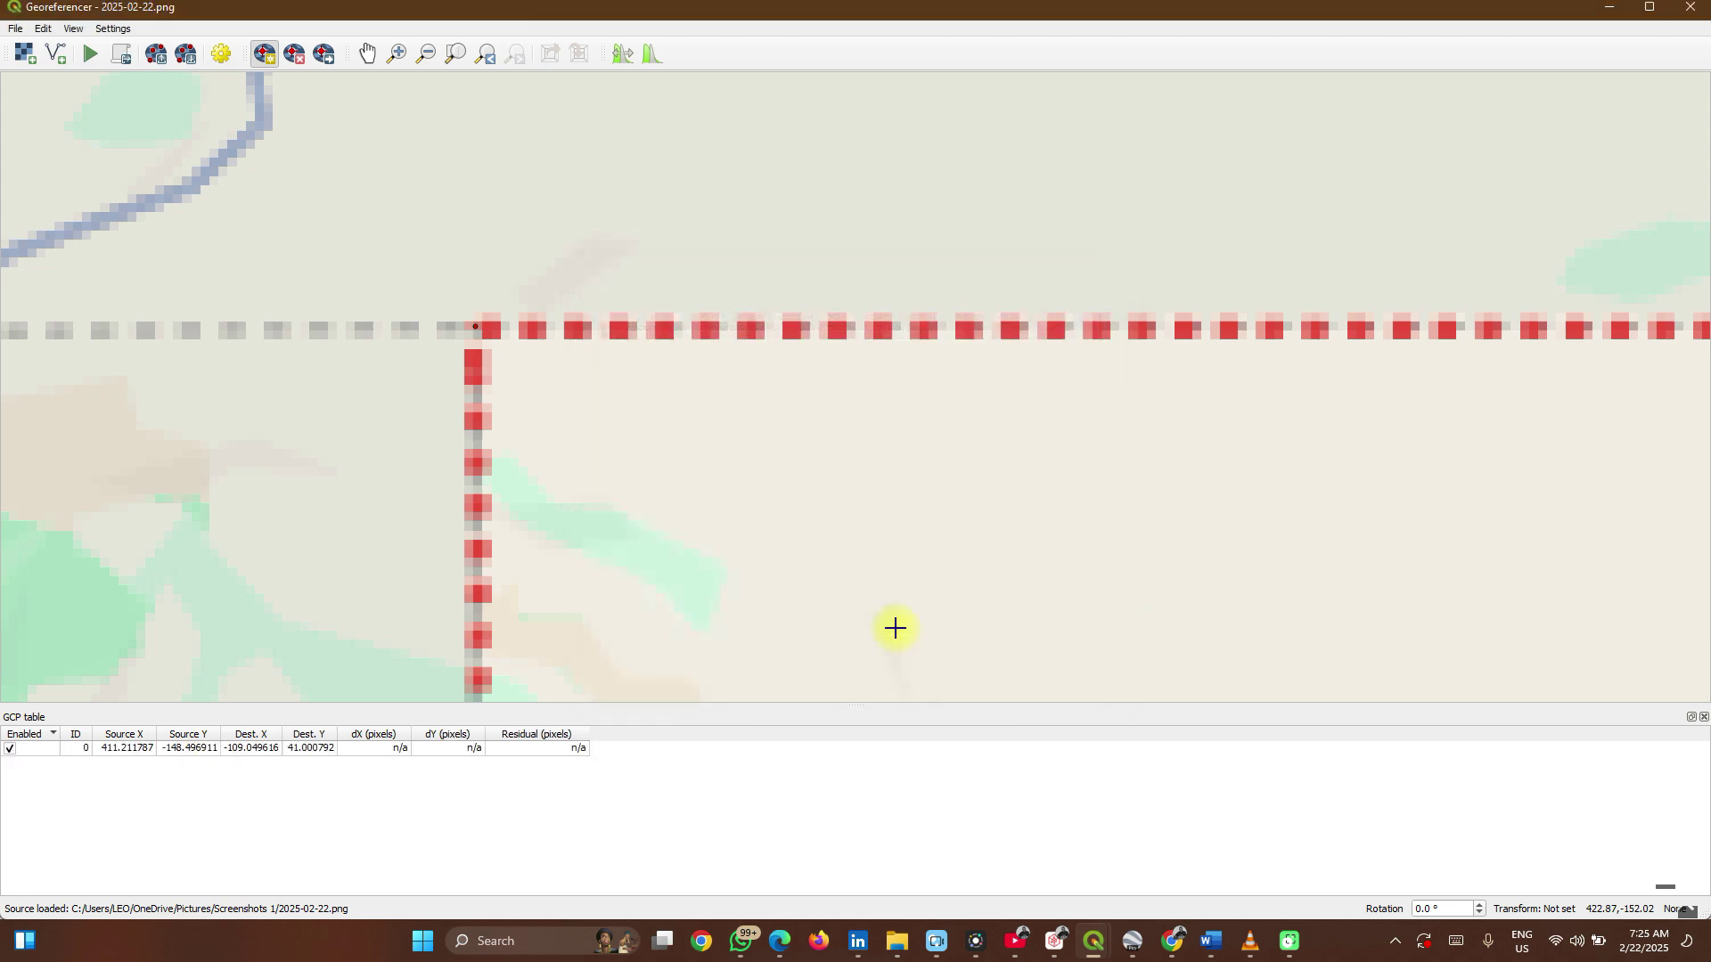
# - Add a control point at Colorado's northeast border corner near Julesburg, at about pixel 1487, -148, choosing its coordinates from the map canvas
pyautogui.scroll(-5, 723, 435)
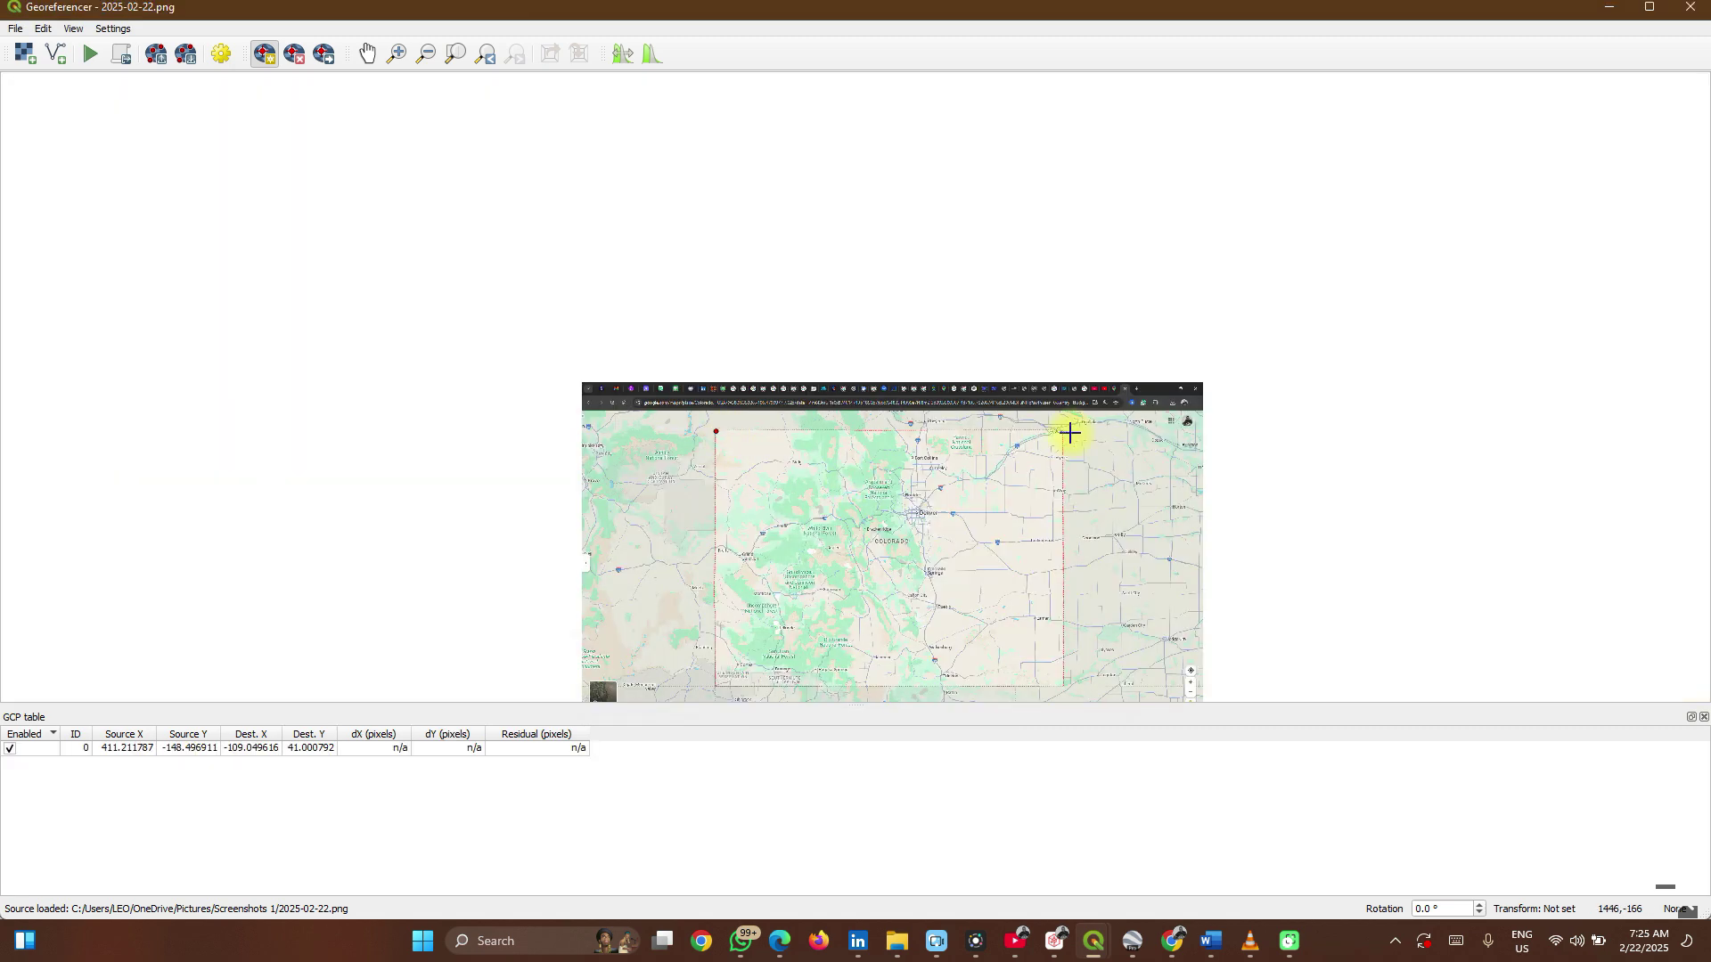
pyautogui.scroll(5, 1099, 437)
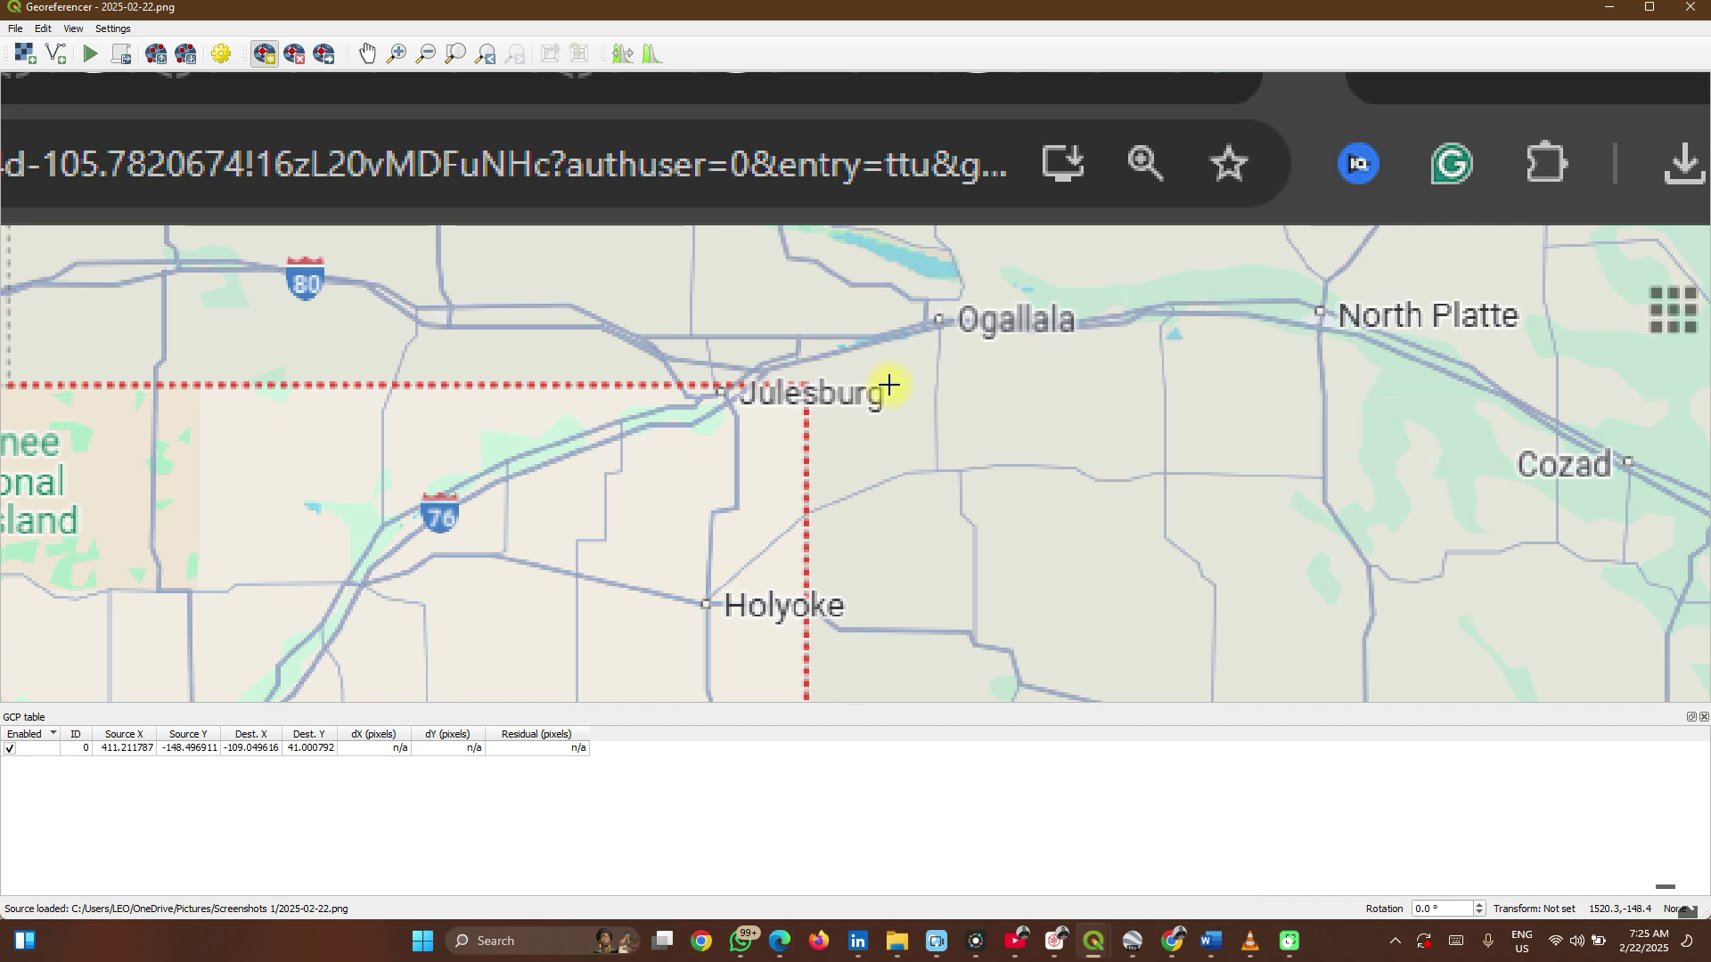
pyautogui.scroll(3, 857, 386)
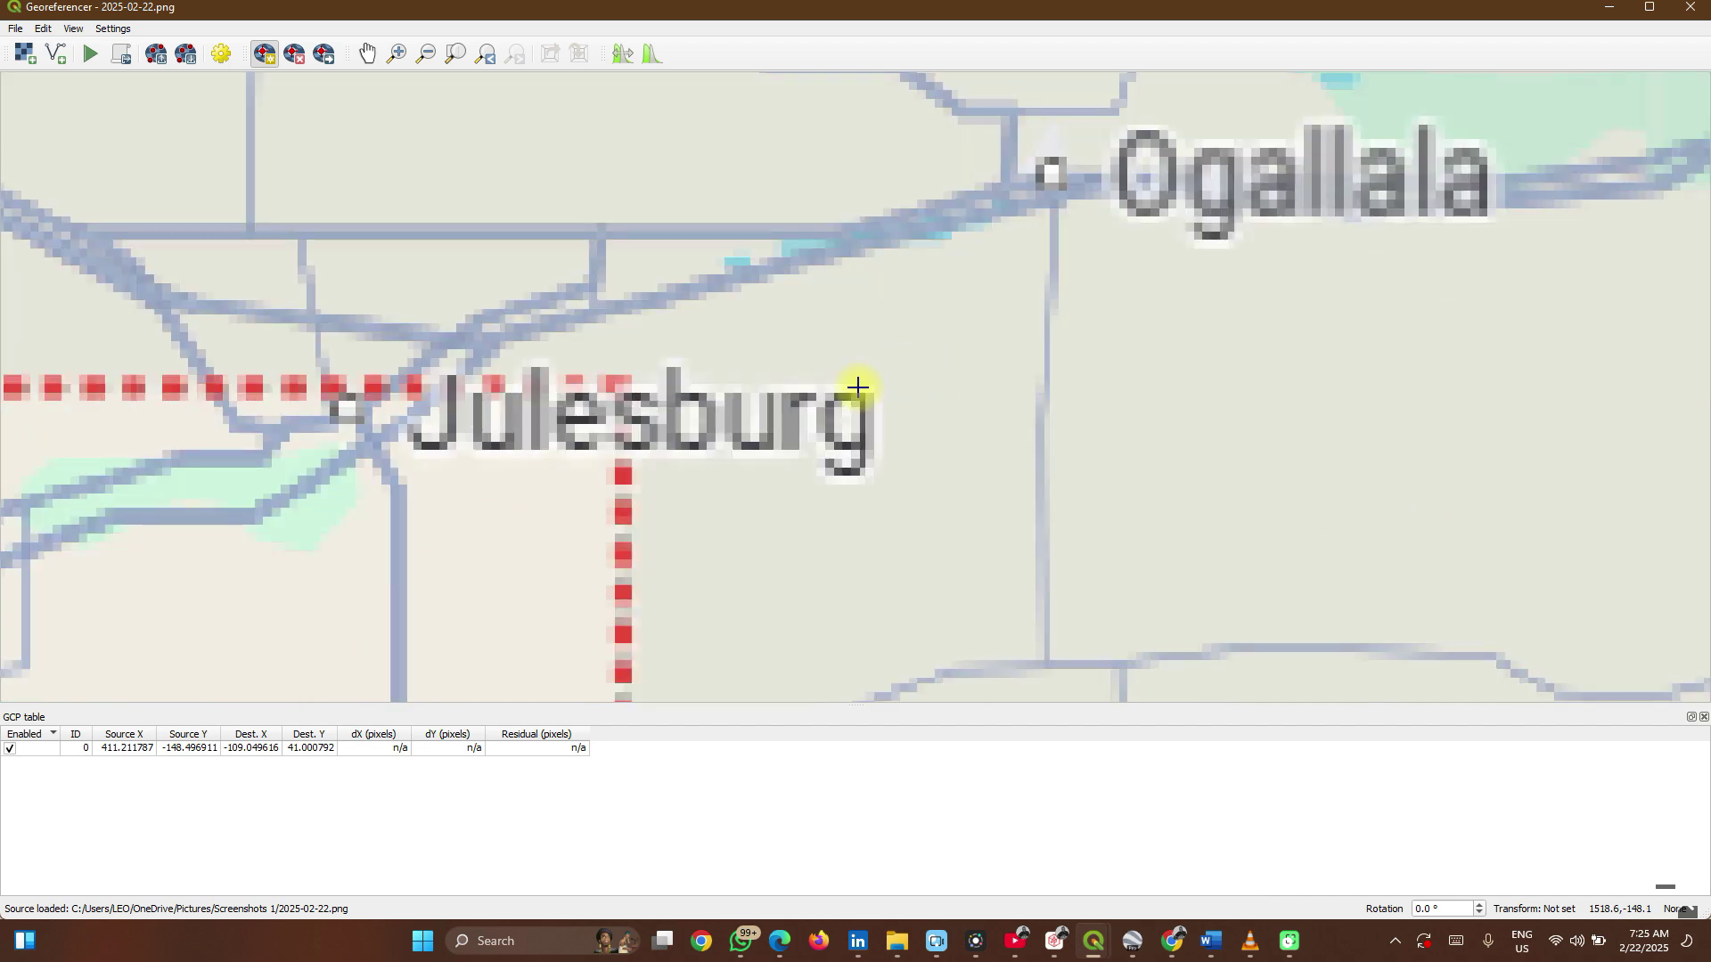
pyautogui.click(626, 382)
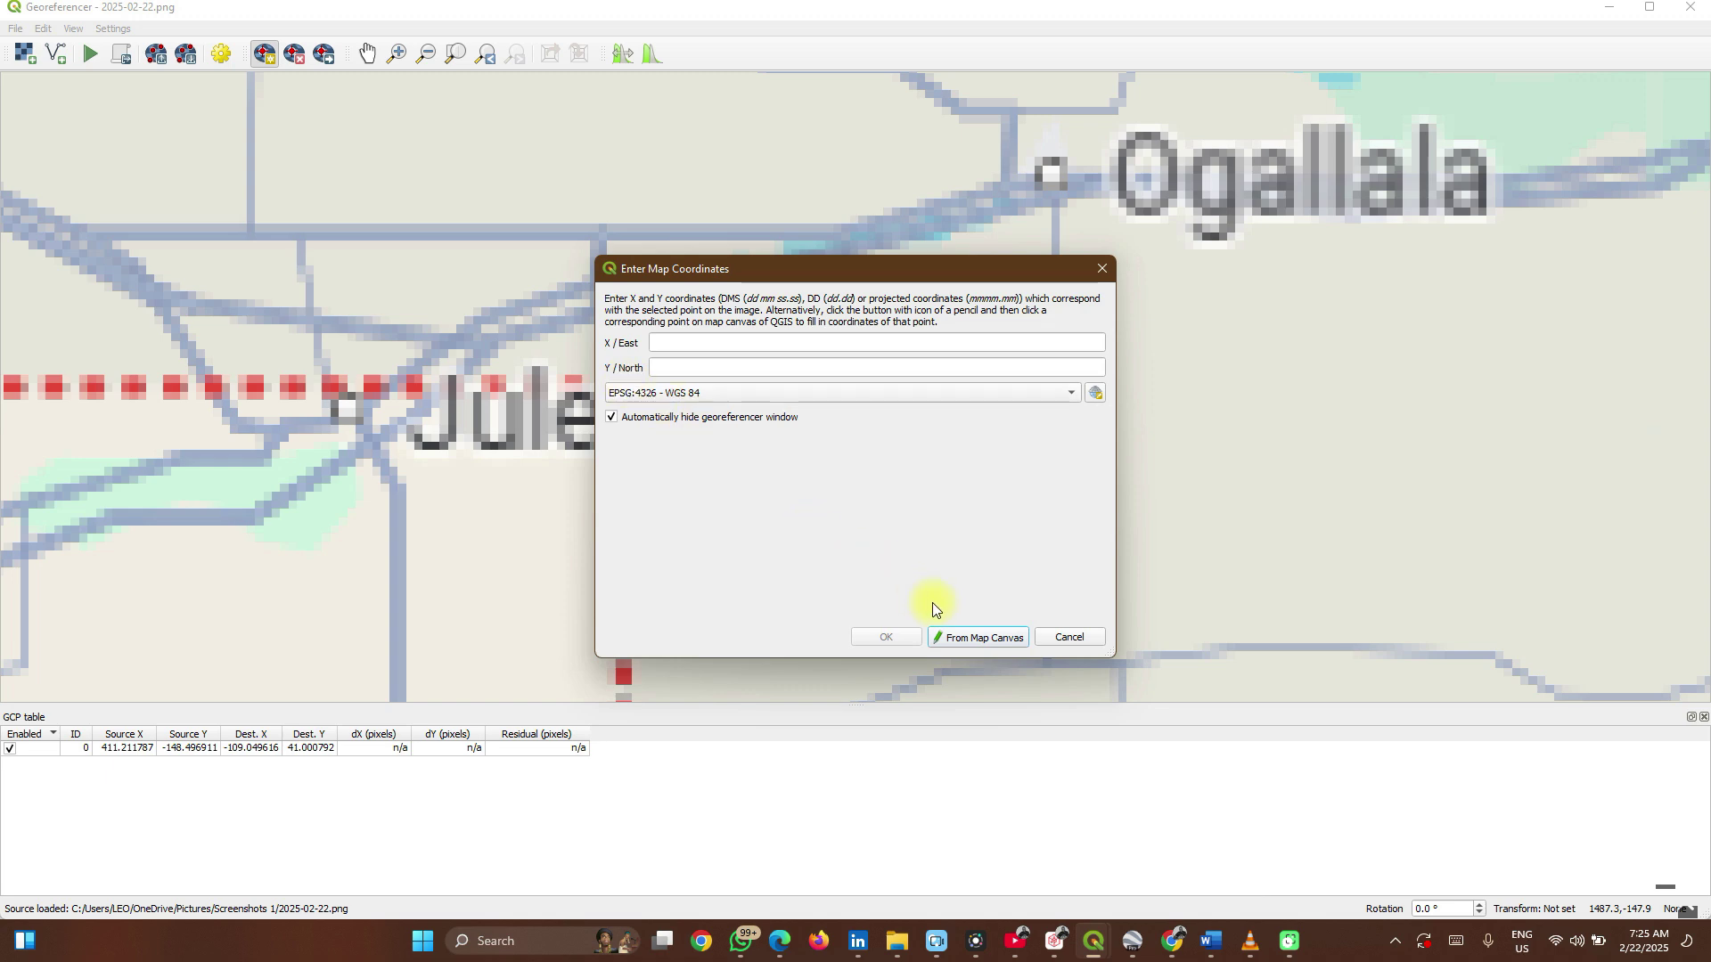
pyautogui.click(958, 636)
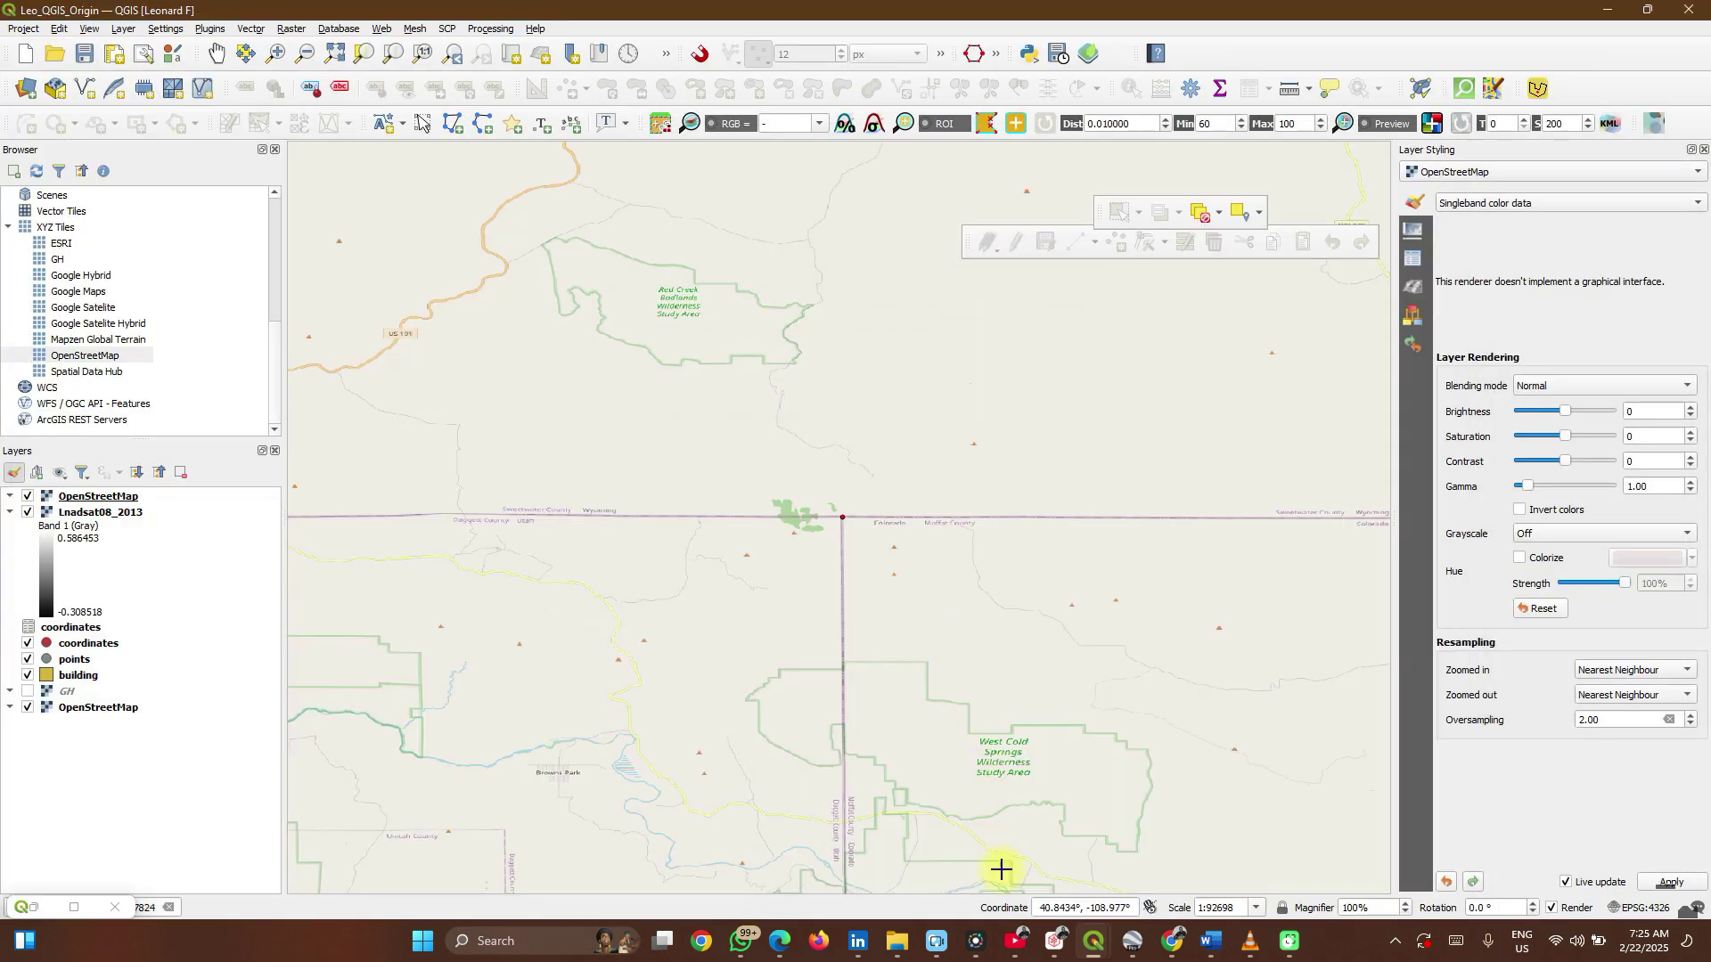
# - Switch to Google Maps and copy the coordinates of Colorado's northeast border corner, east of Julesburg
pyautogui.click(1177, 946)
pyautogui.scroll(-5, 943, 348)
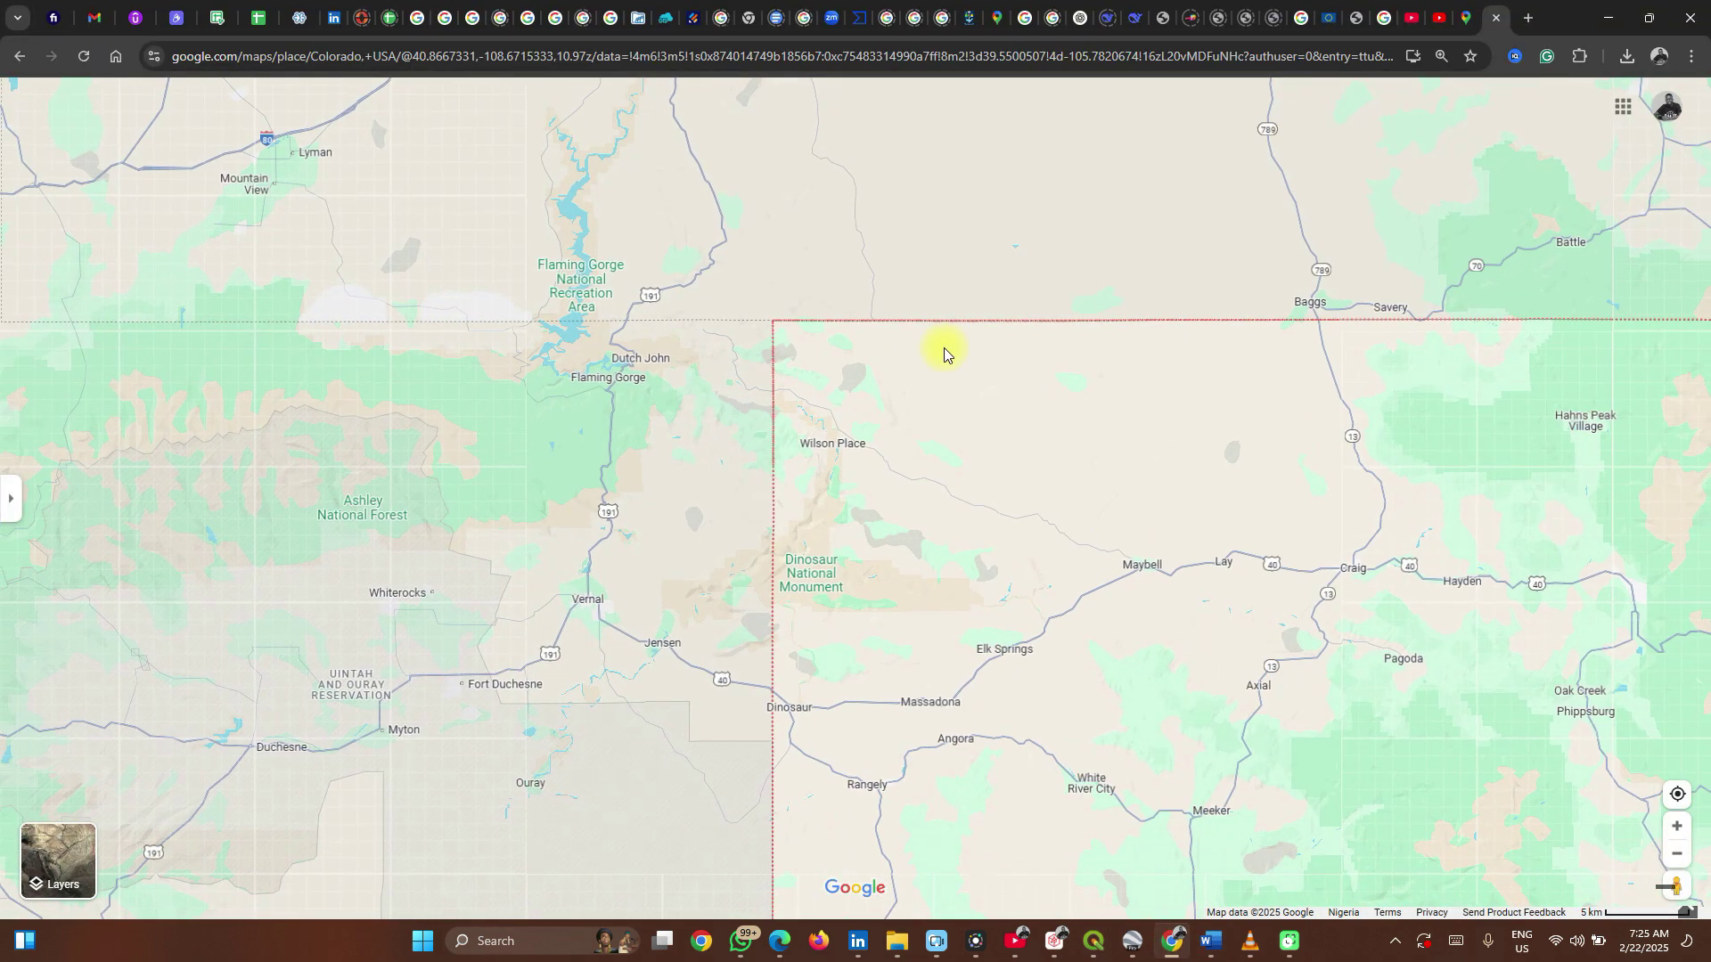
pyautogui.scroll(-6, 1183, 413)
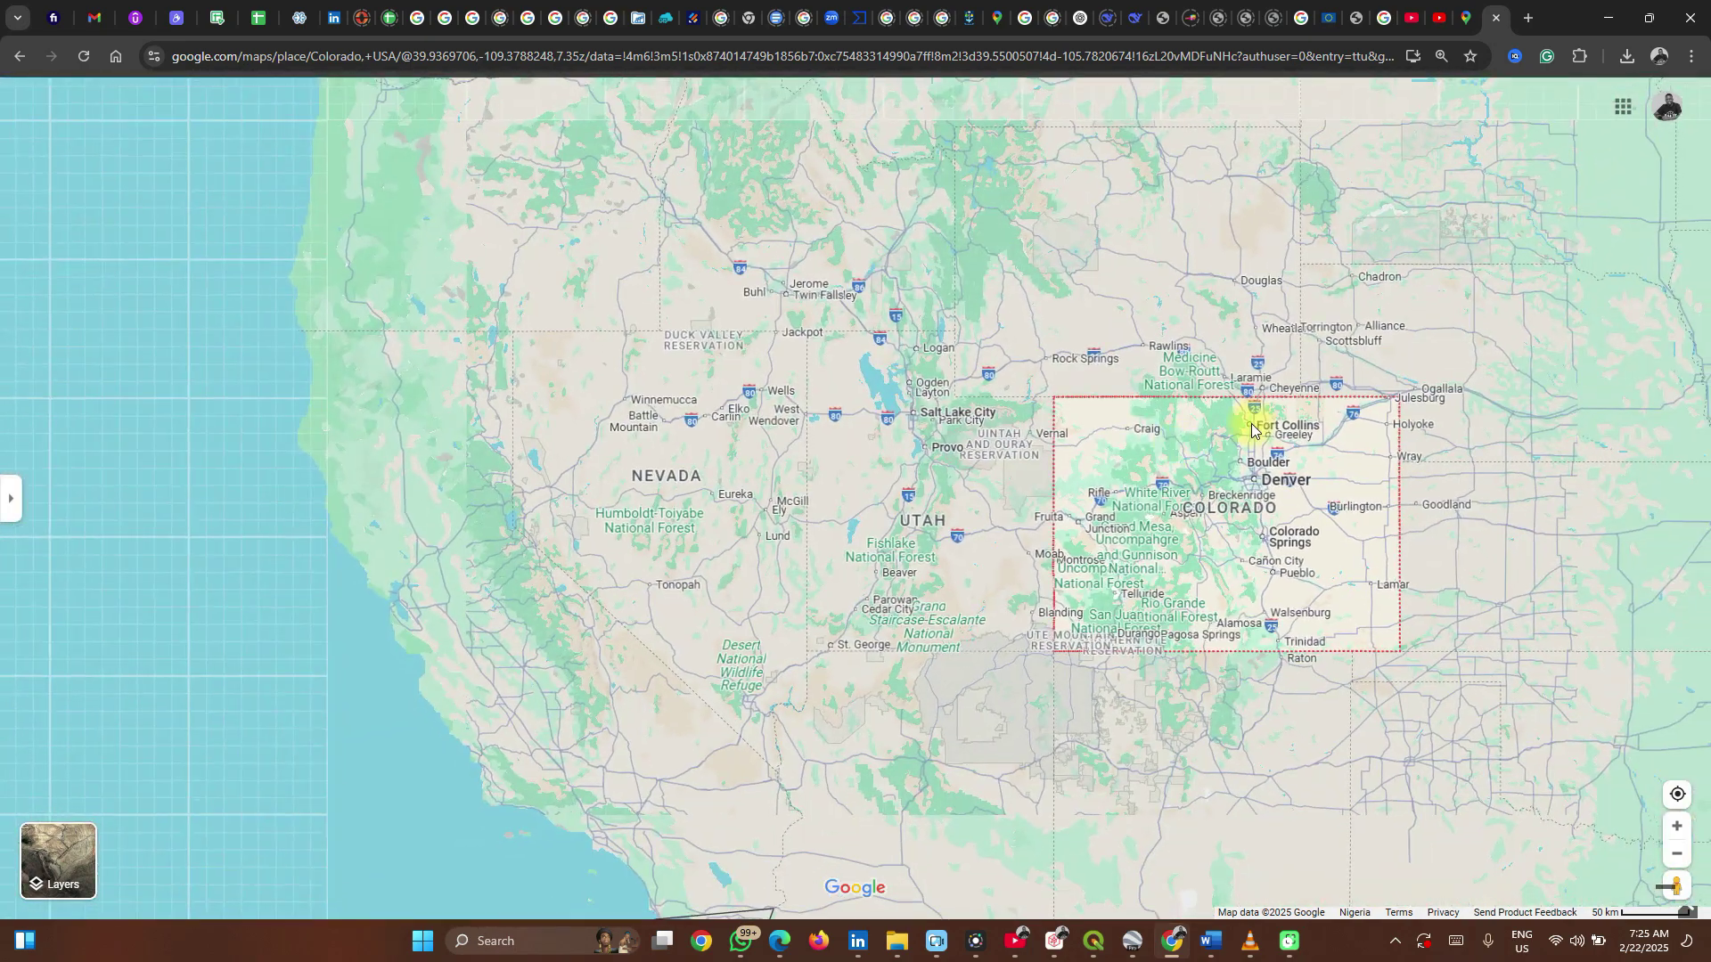
pyautogui.scroll(-3, 1414, 386)
pyautogui.scroll(5, 1418, 402)
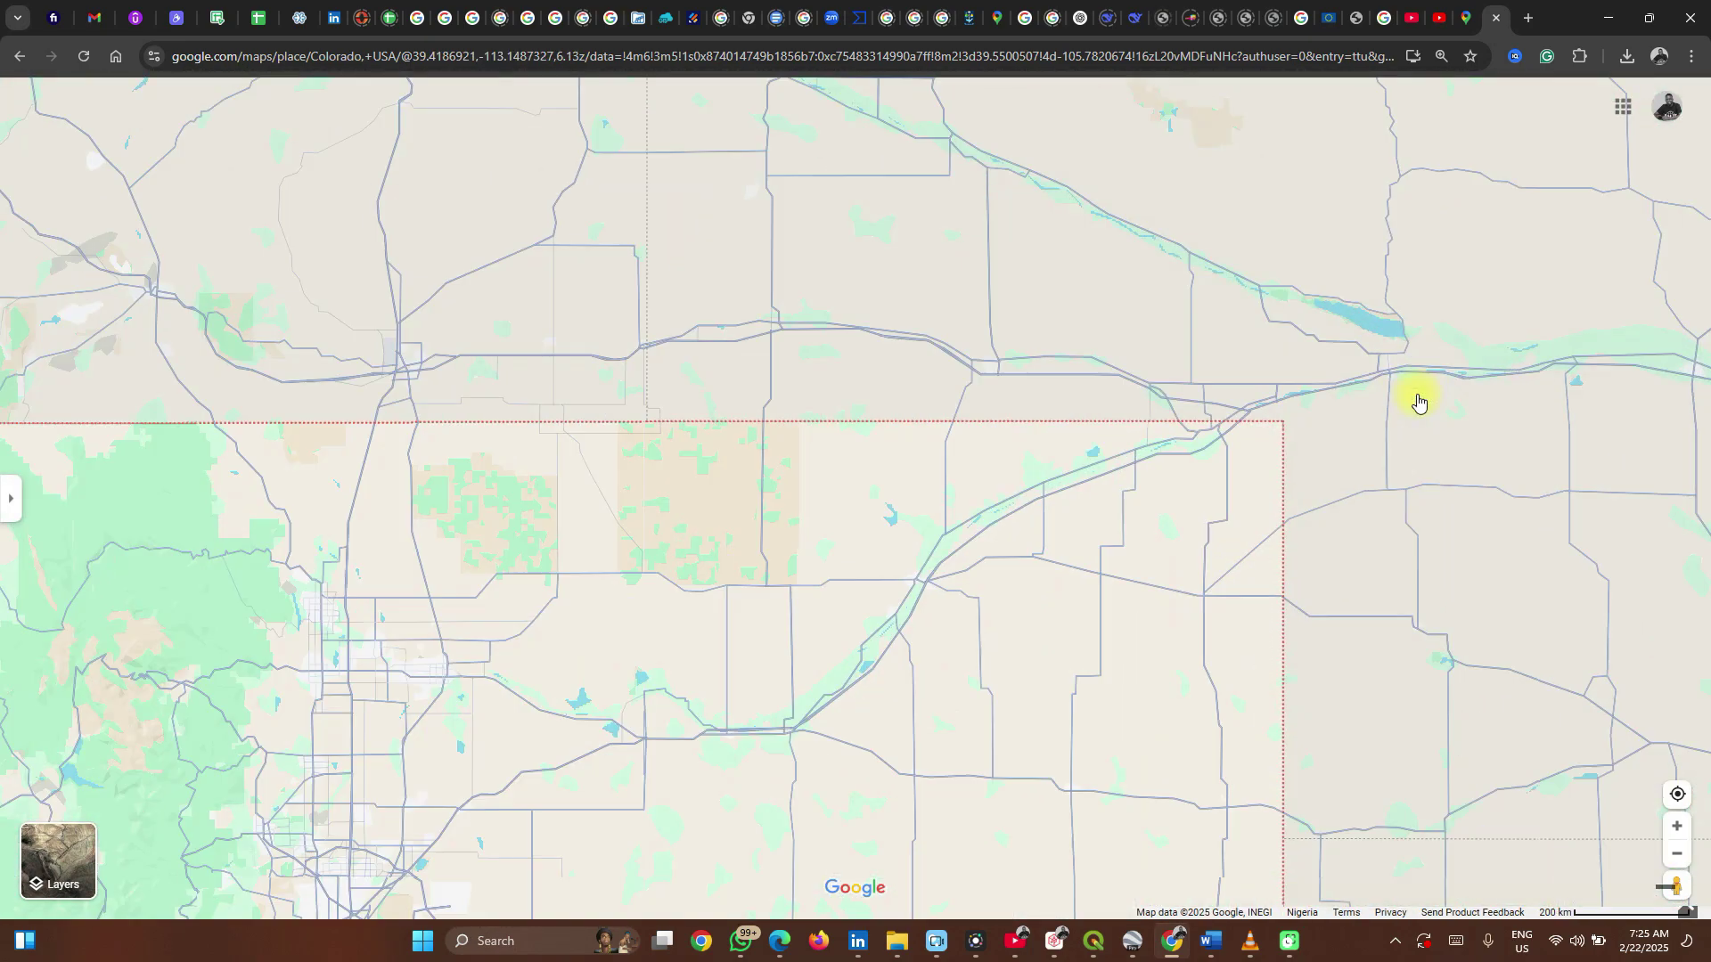
pyautogui.scroll(5, 1103, 463)
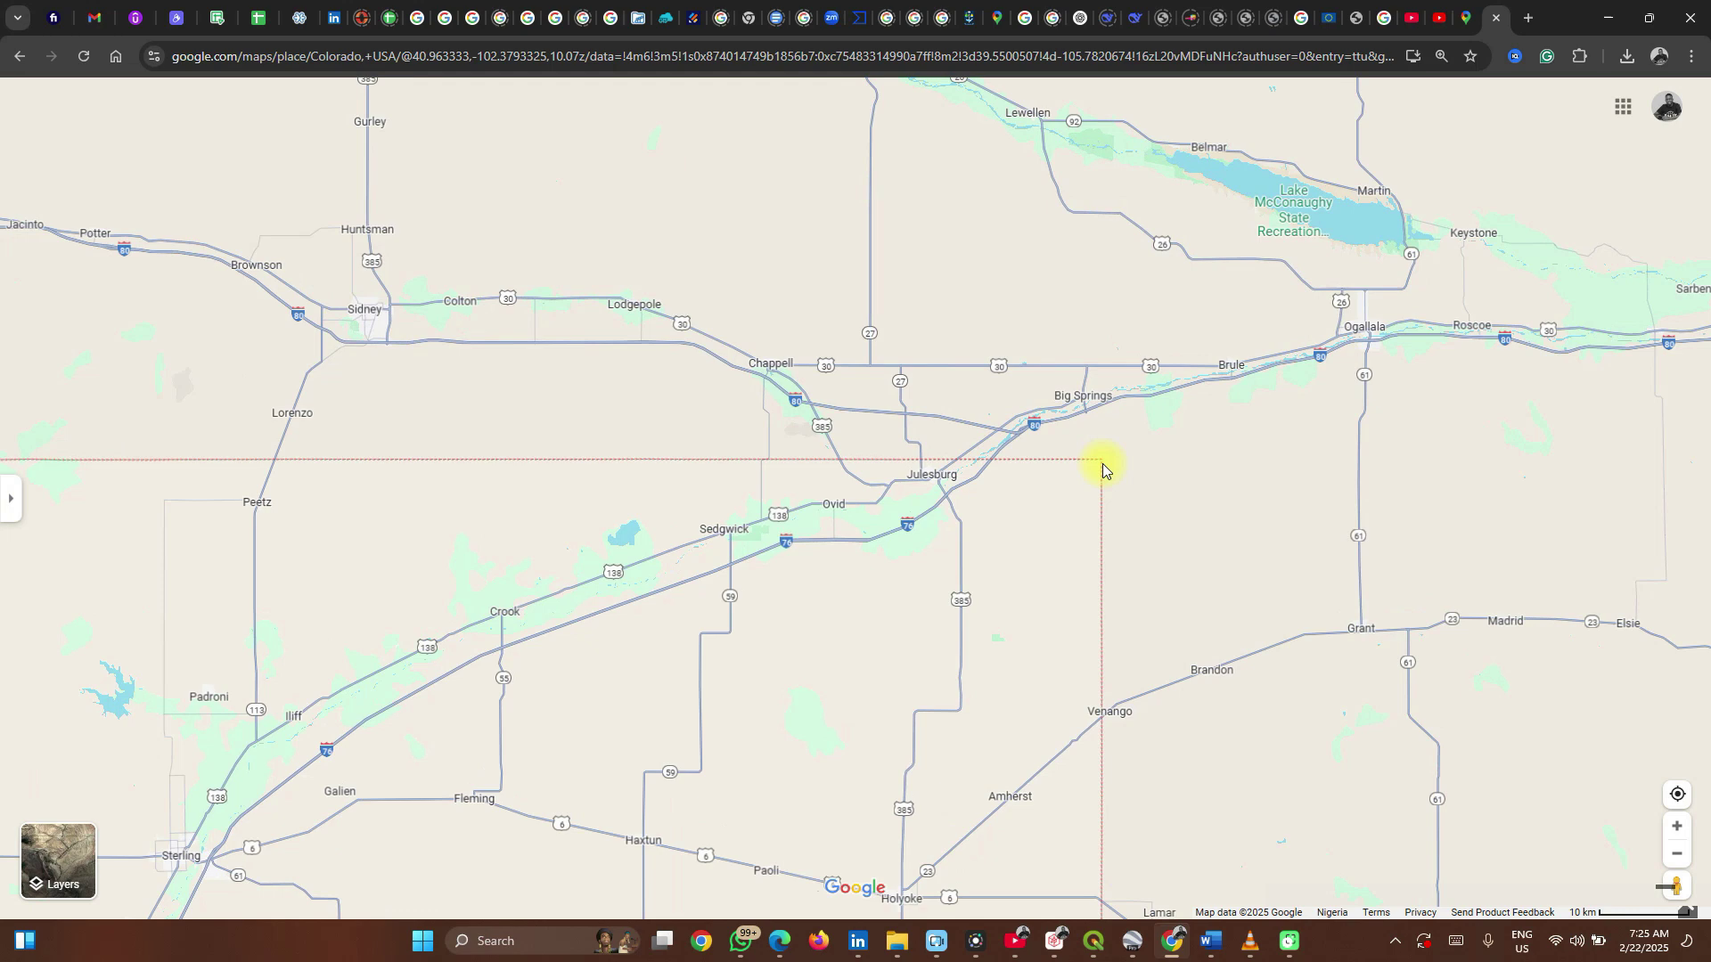
pyautogui.scroll(1, 1102, 460)
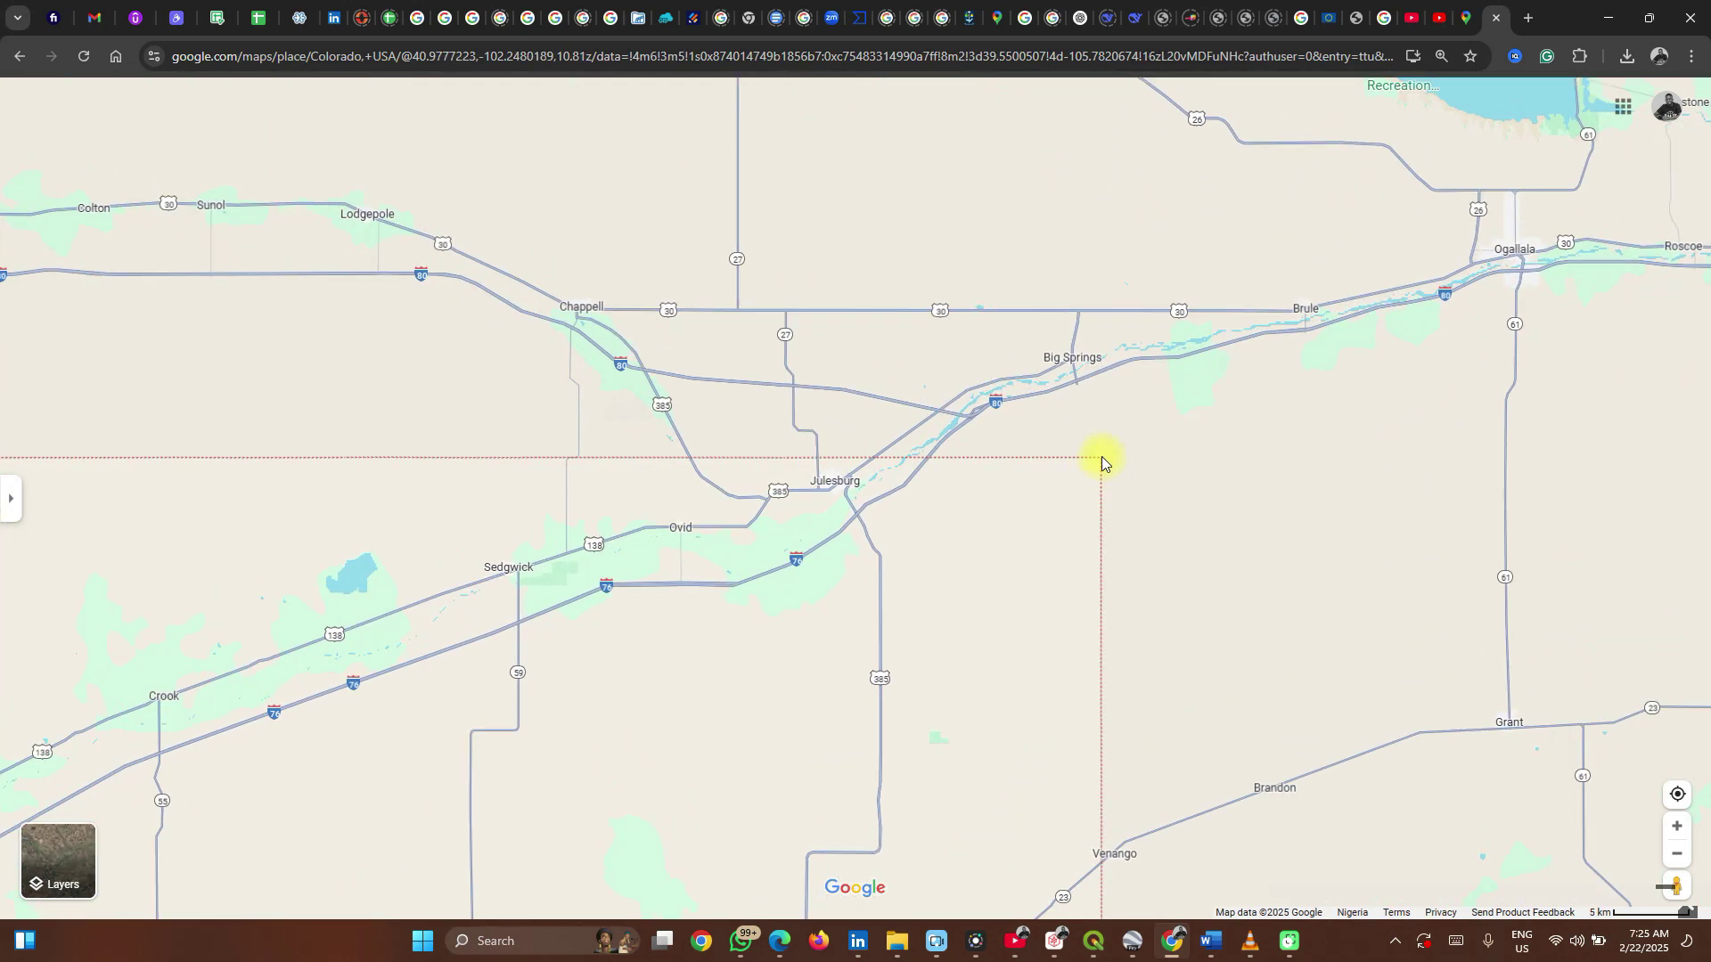
pyautogui.rightClick(1101, 459)
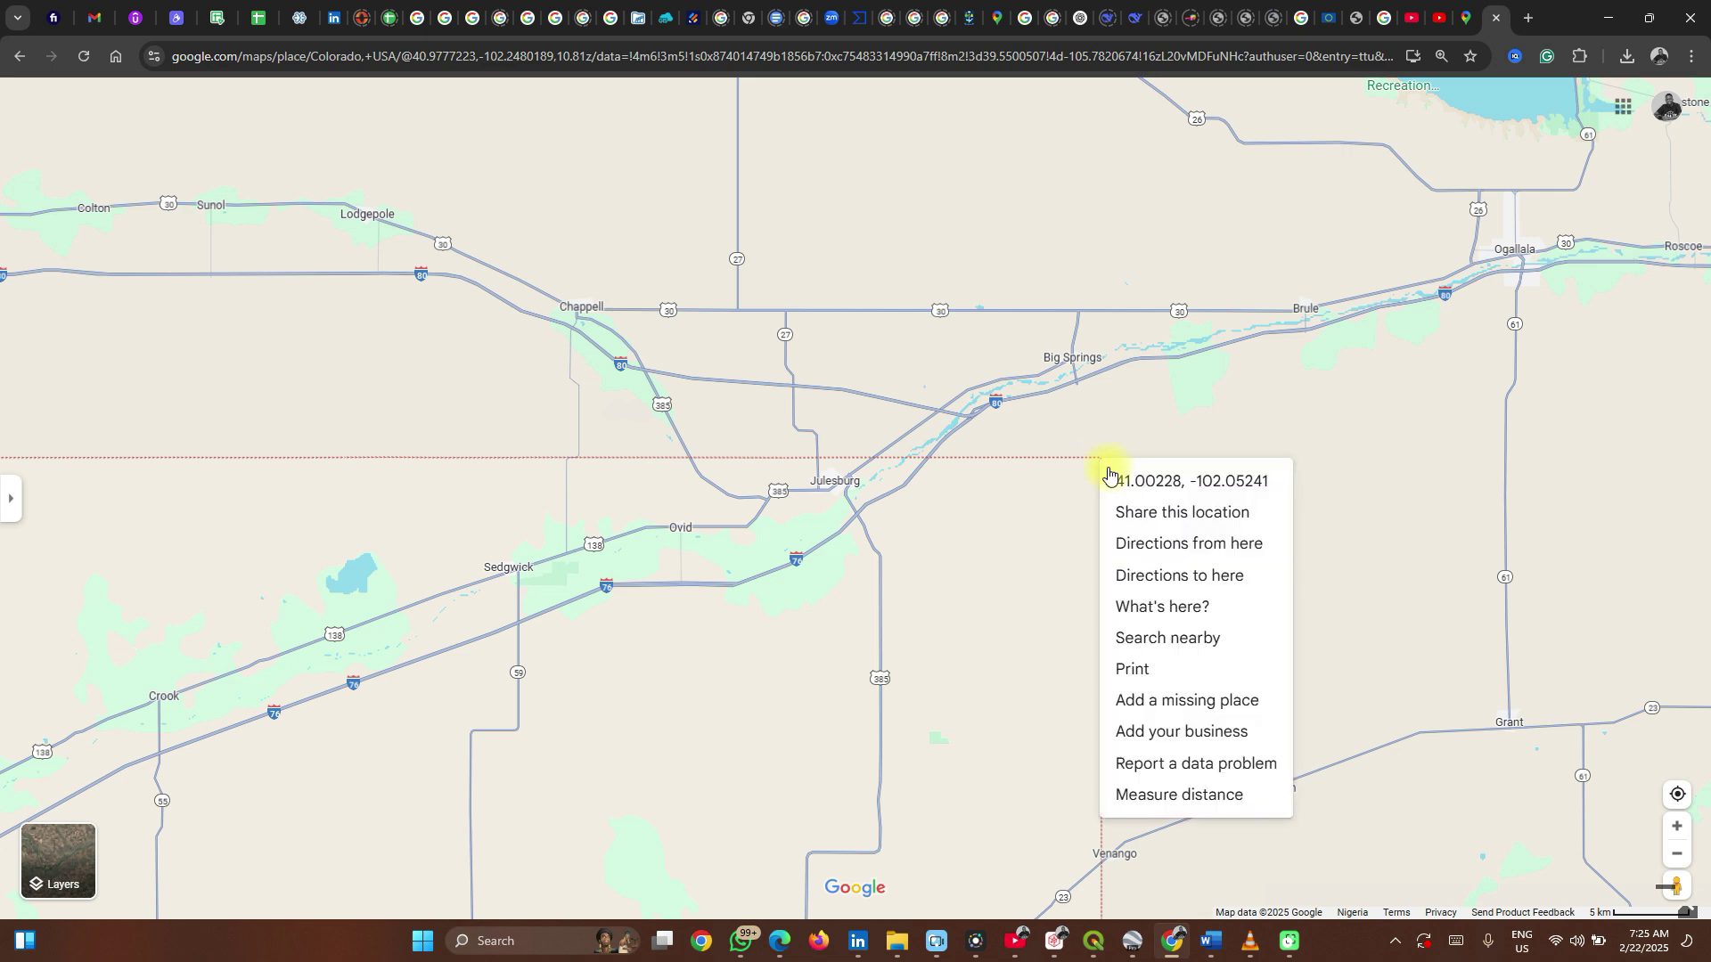
pyautogui.click(1125, 481)
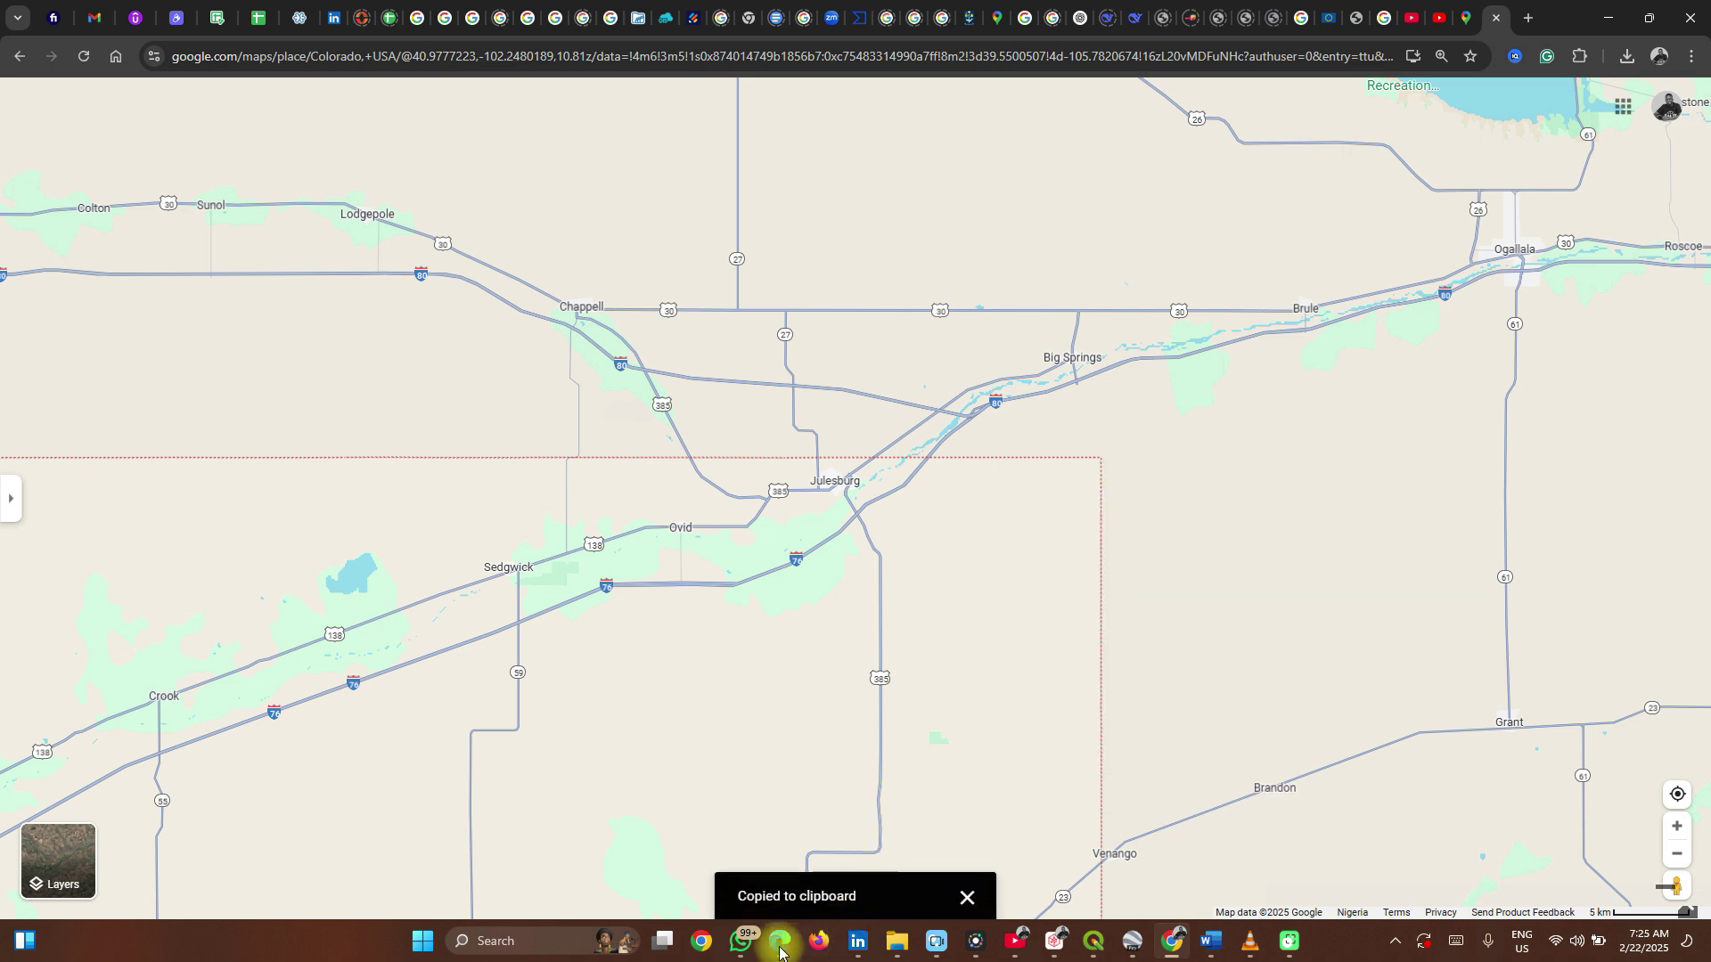
# - In QGIS, locate the copied coordinates and assign the northeast corner, at about -102.0518, 41.0023, to the second control point
pyautogui.click(1169, 942)
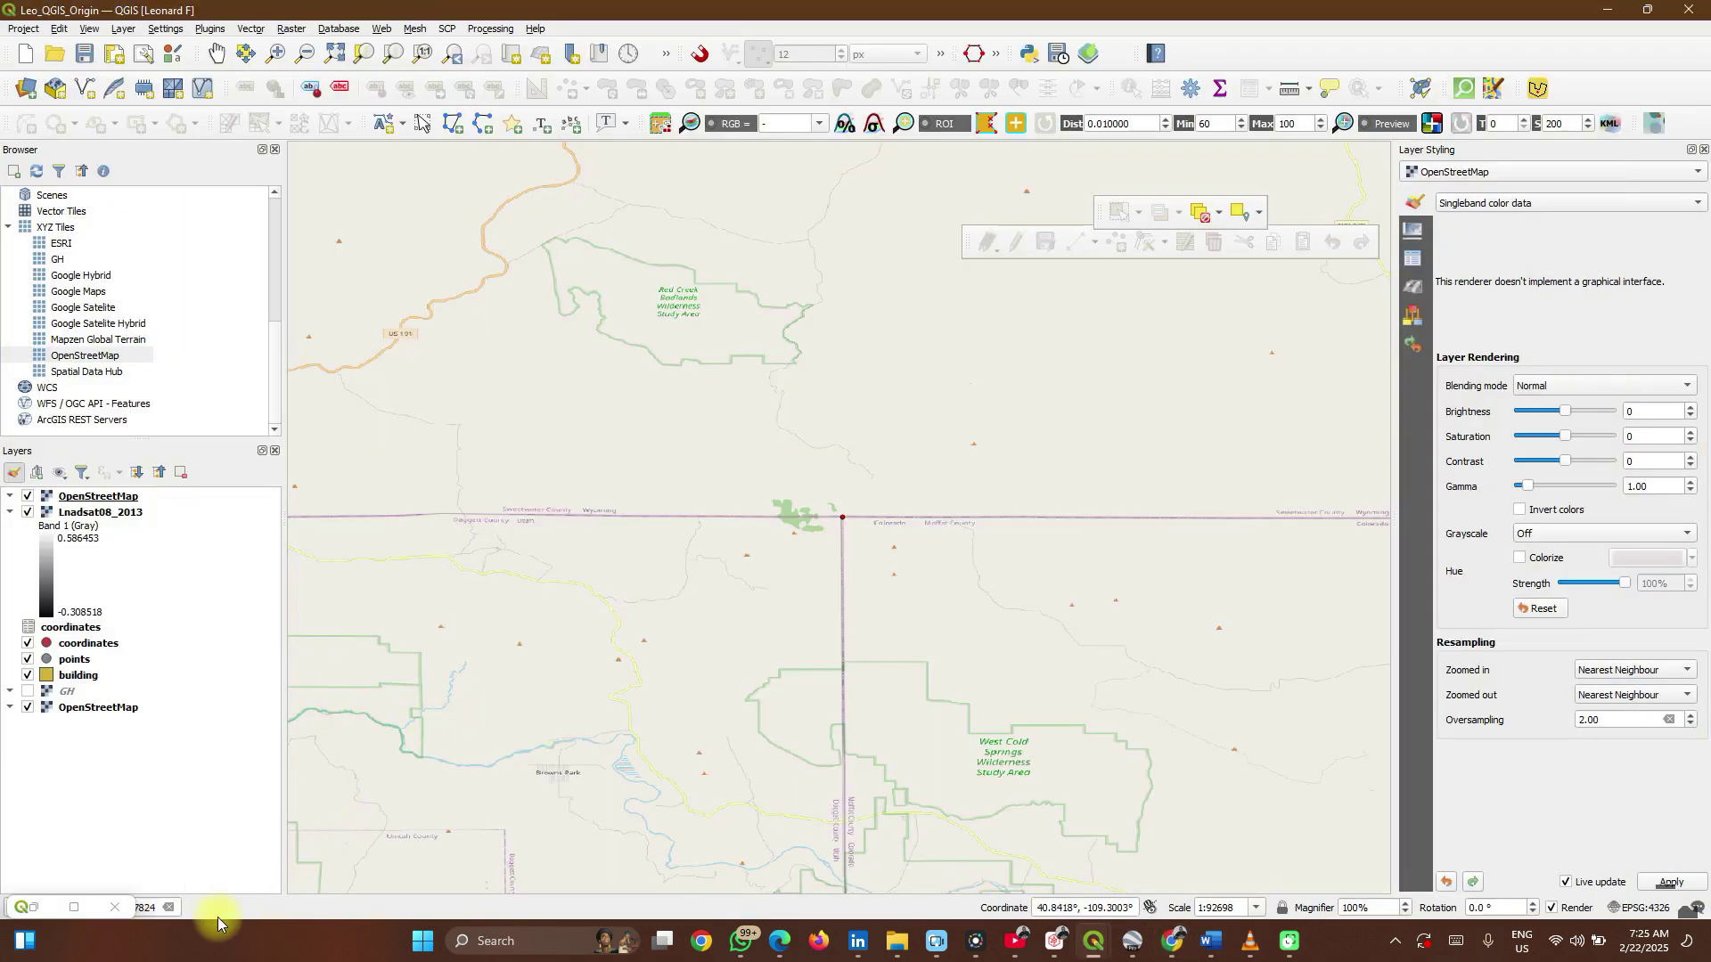
pyautogui.click(170, 905)
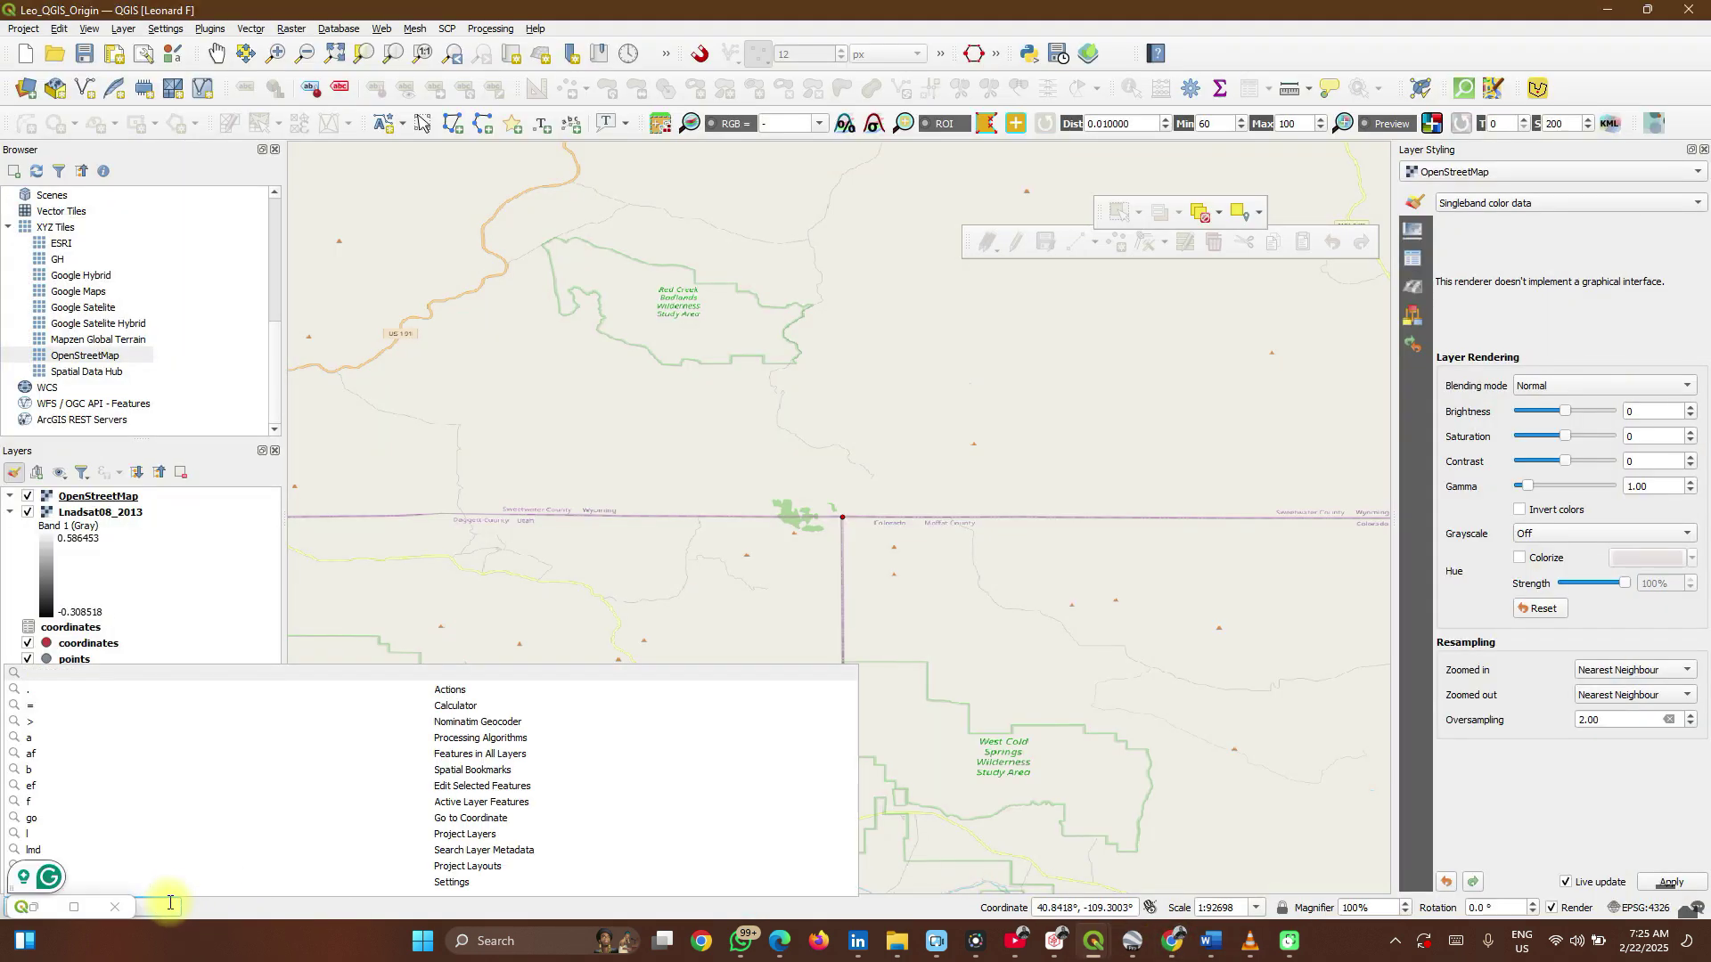
pyautogui.hotkey('ctrl', 'v')
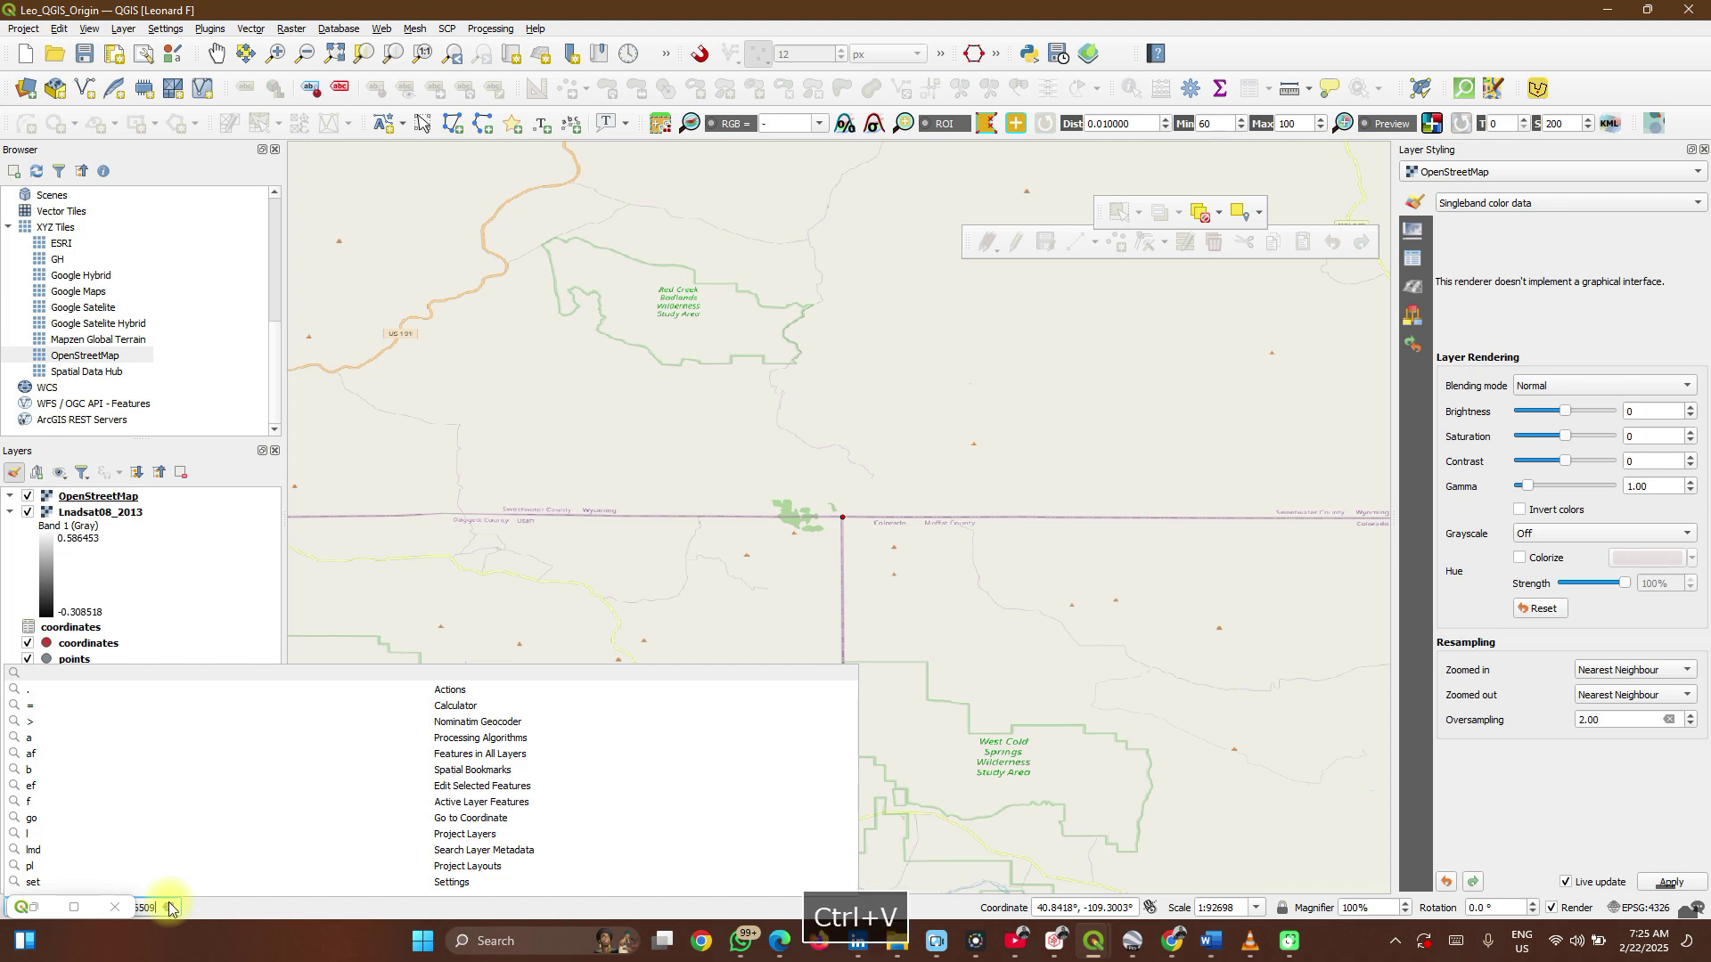
pyautogui.press('Return')
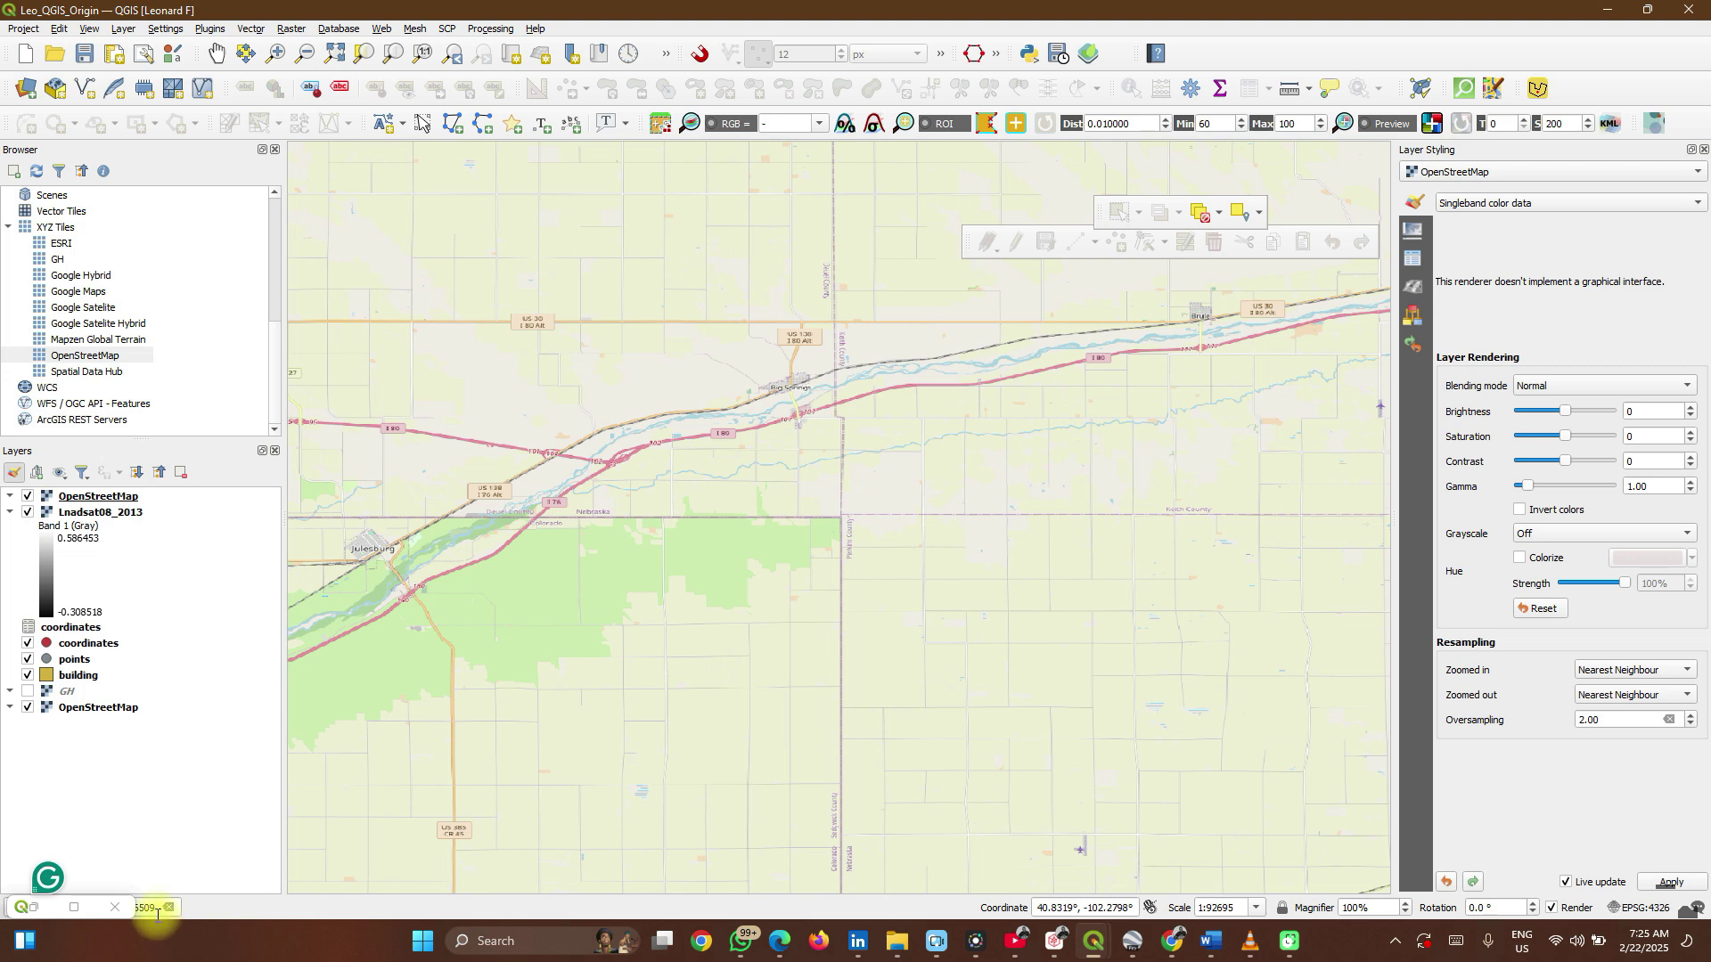
pyautogui.click(840, 518)
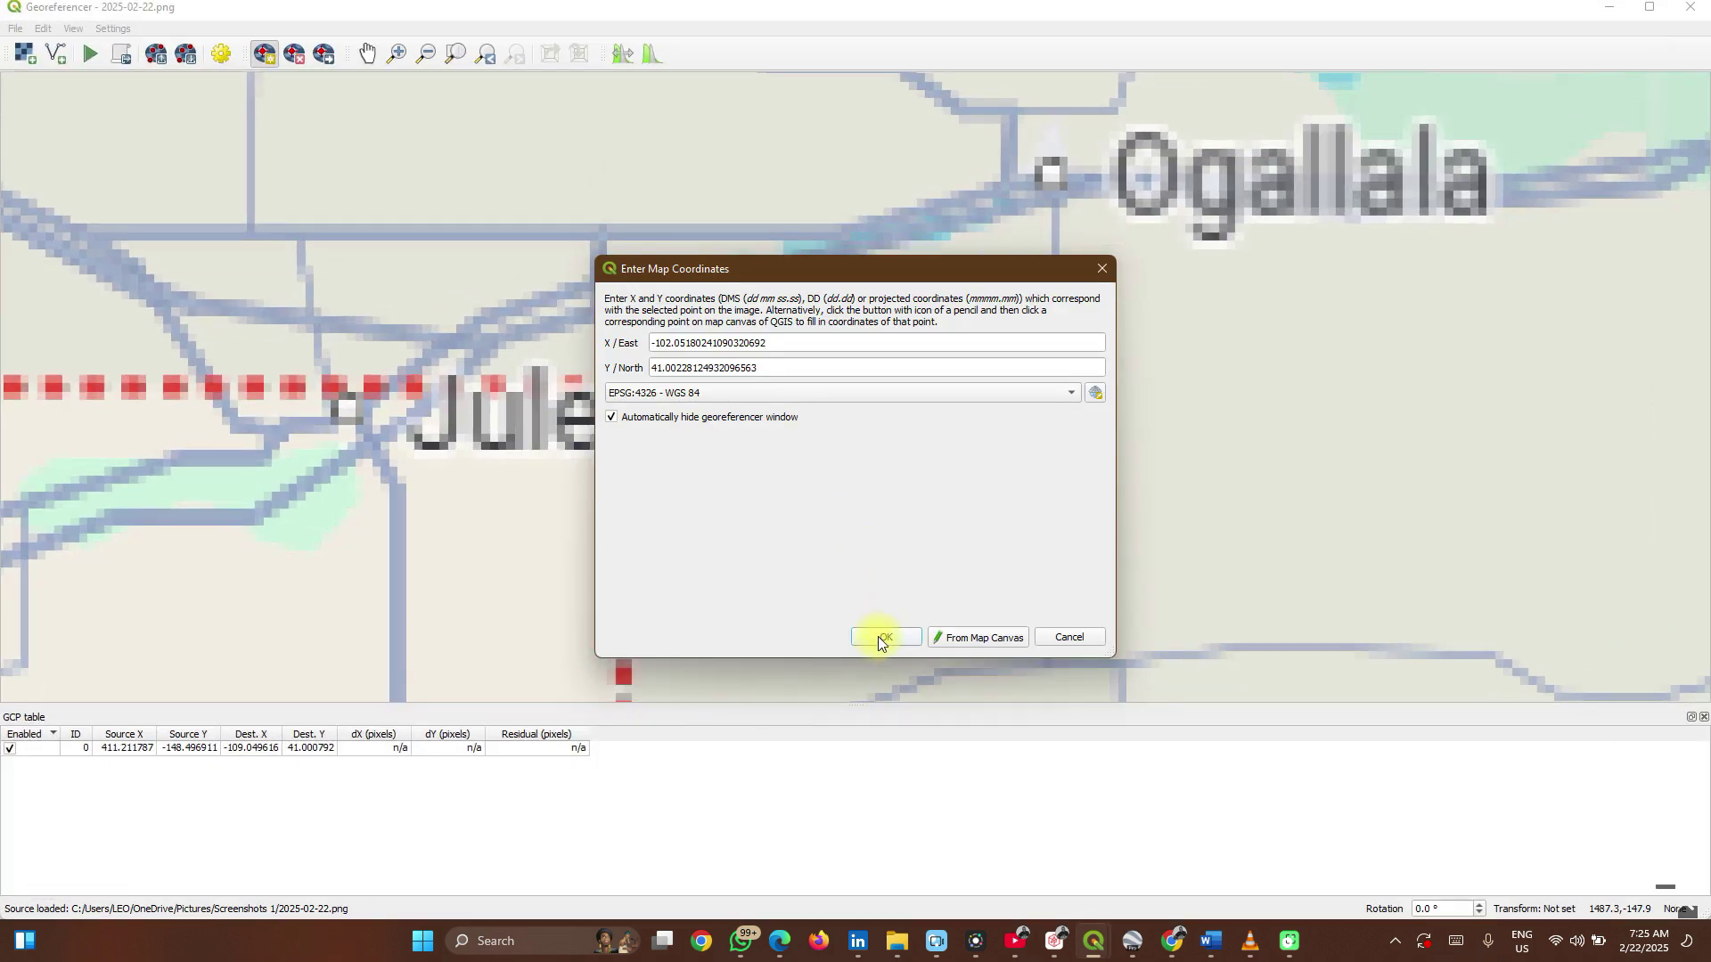
pyautogui.click(882, 637)
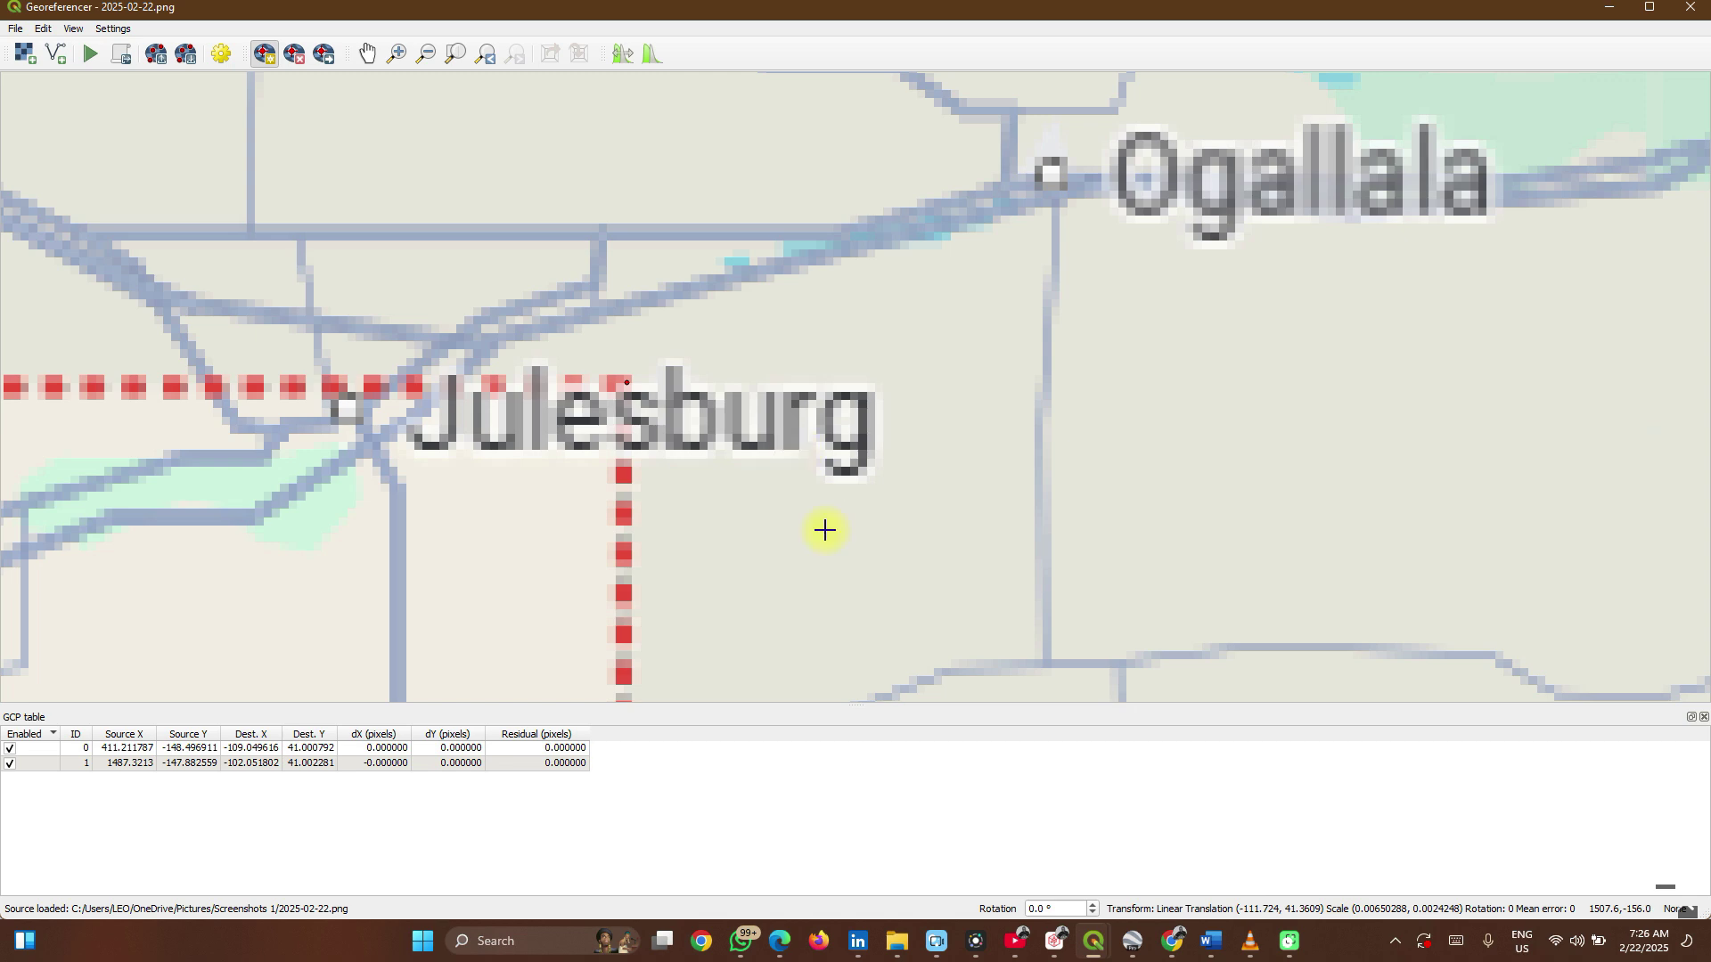
# - Add a control point at Colorado's southeast border corner, at about pixel 1489, -941, choosing its coordinates from the map canvas
pyautogui.scroll(-10, 710, 344)
pyautogui.scroll(15, 710, 344)
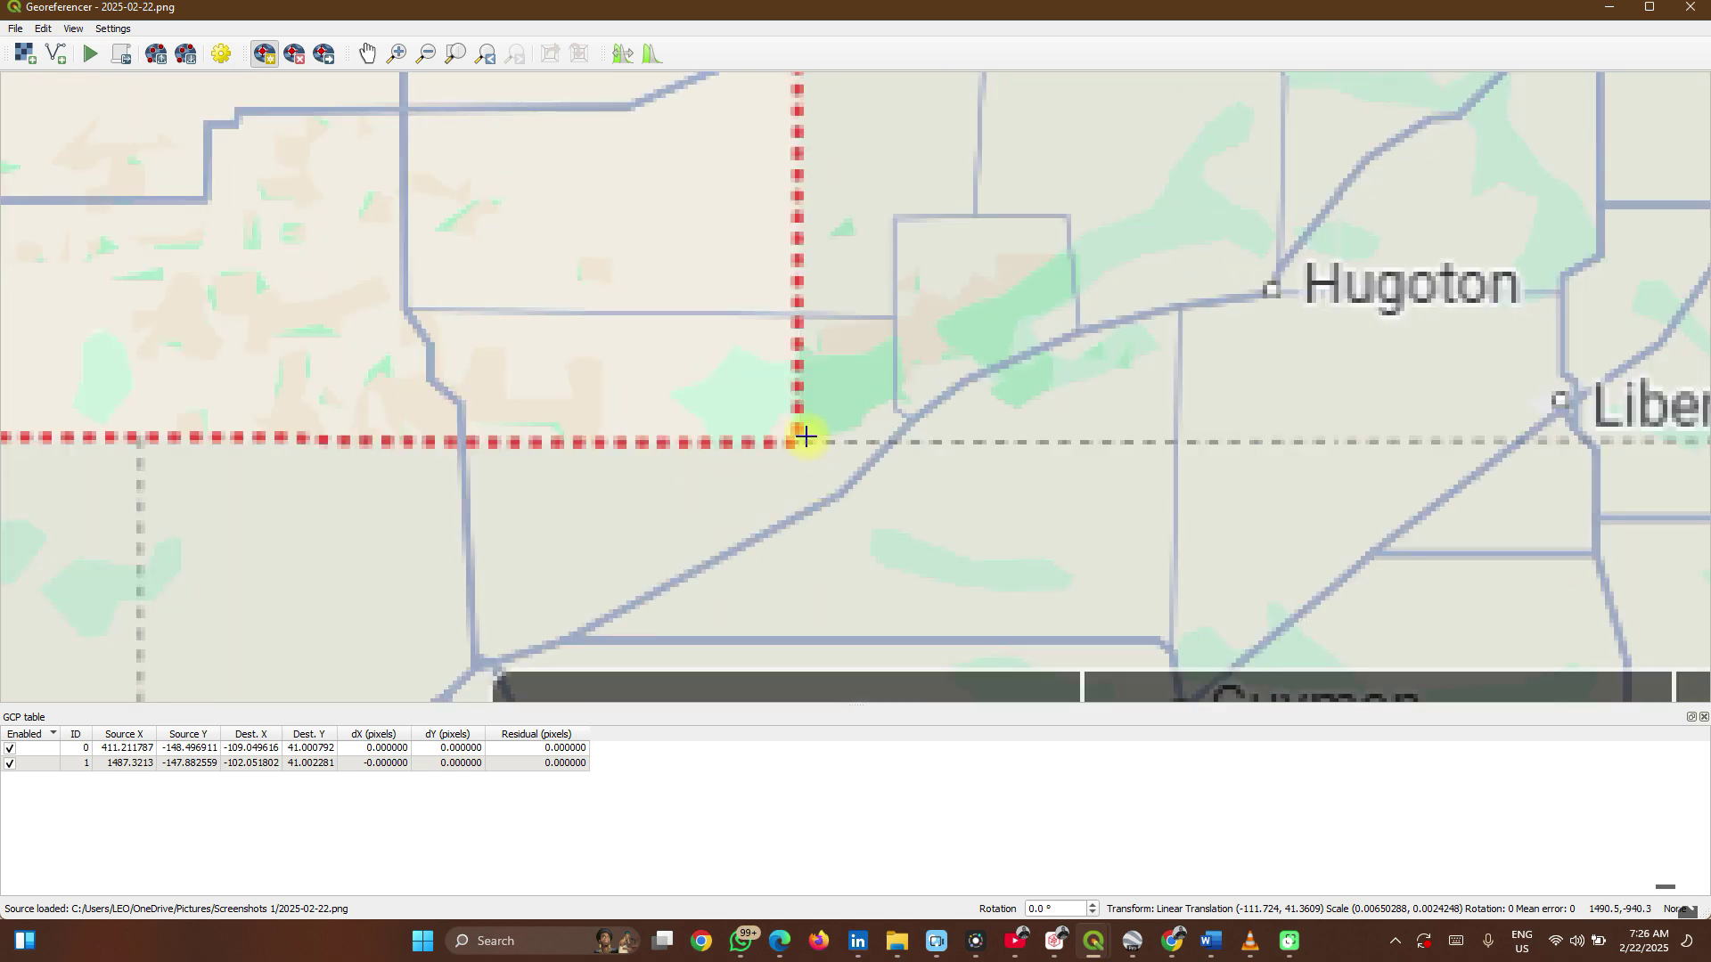
pyautogui.click(772, 451)
pyautogui.click(985, 634)
# - Switch to Google Maps and copy the coordinates of Colorado's southeast border corner, west of Elkhart
pyautogui.hotkey('alt', 'Tab')
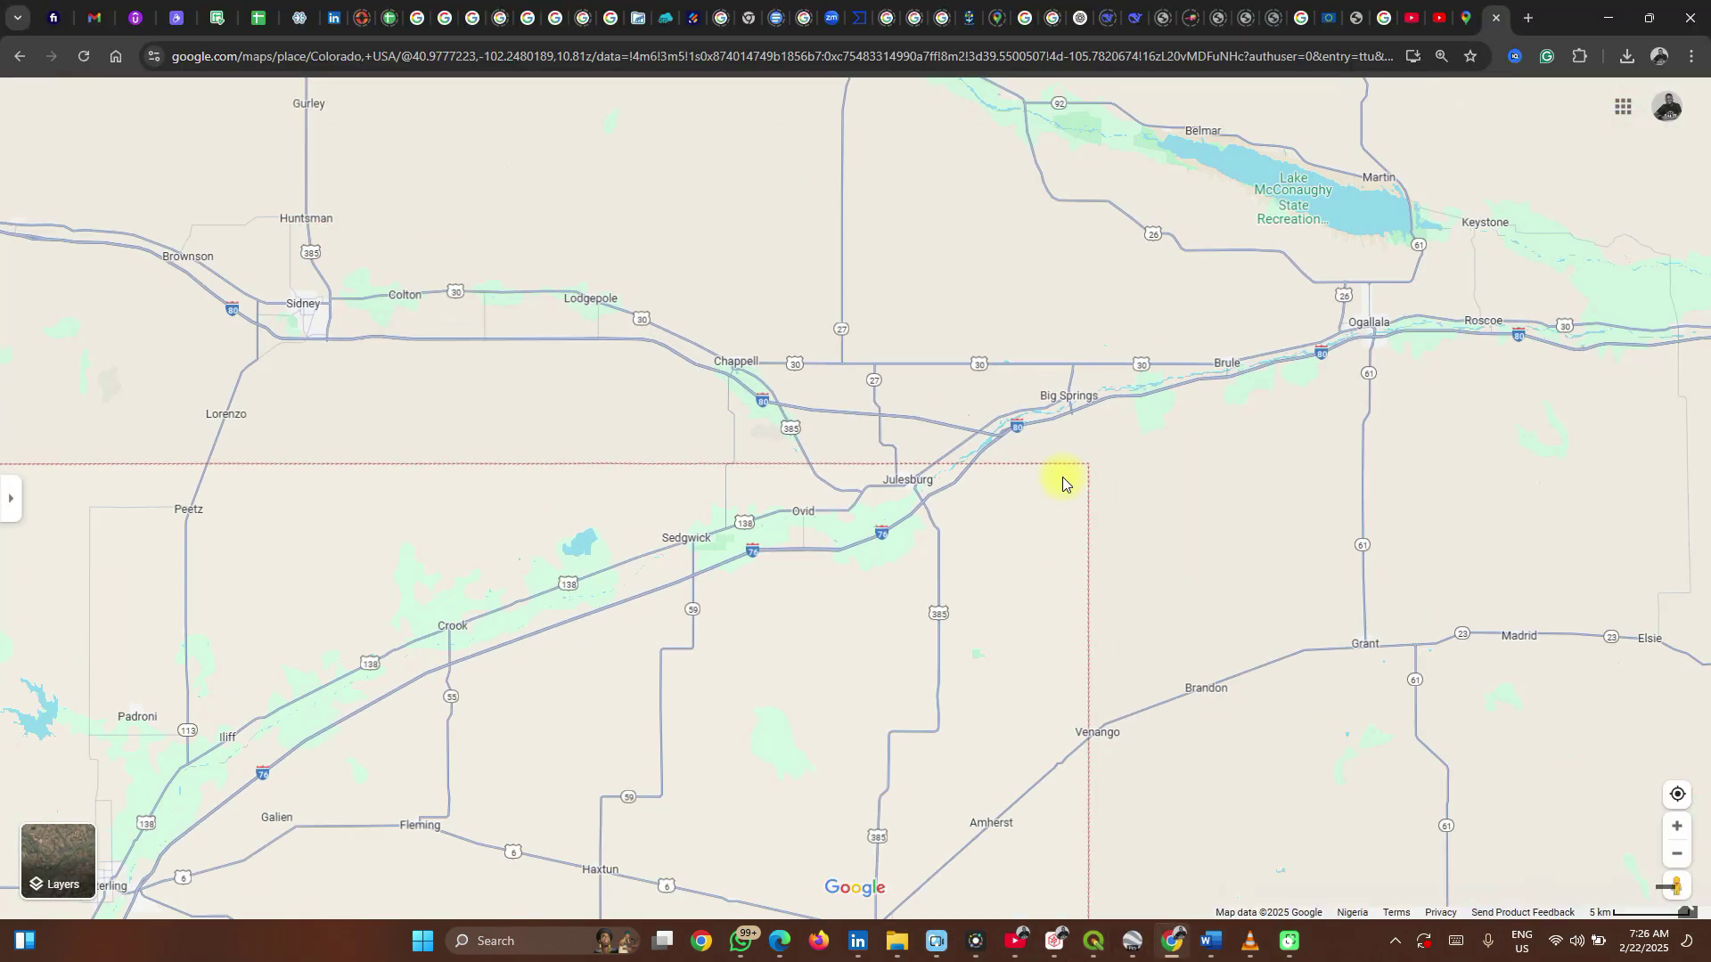
pyautogui.scroll(-5, 1062, 478)
pyautogui.scroll(10, 1062, 477)
pyautogui.rightClick(851, 548)
pyautogui.click(909, 571)
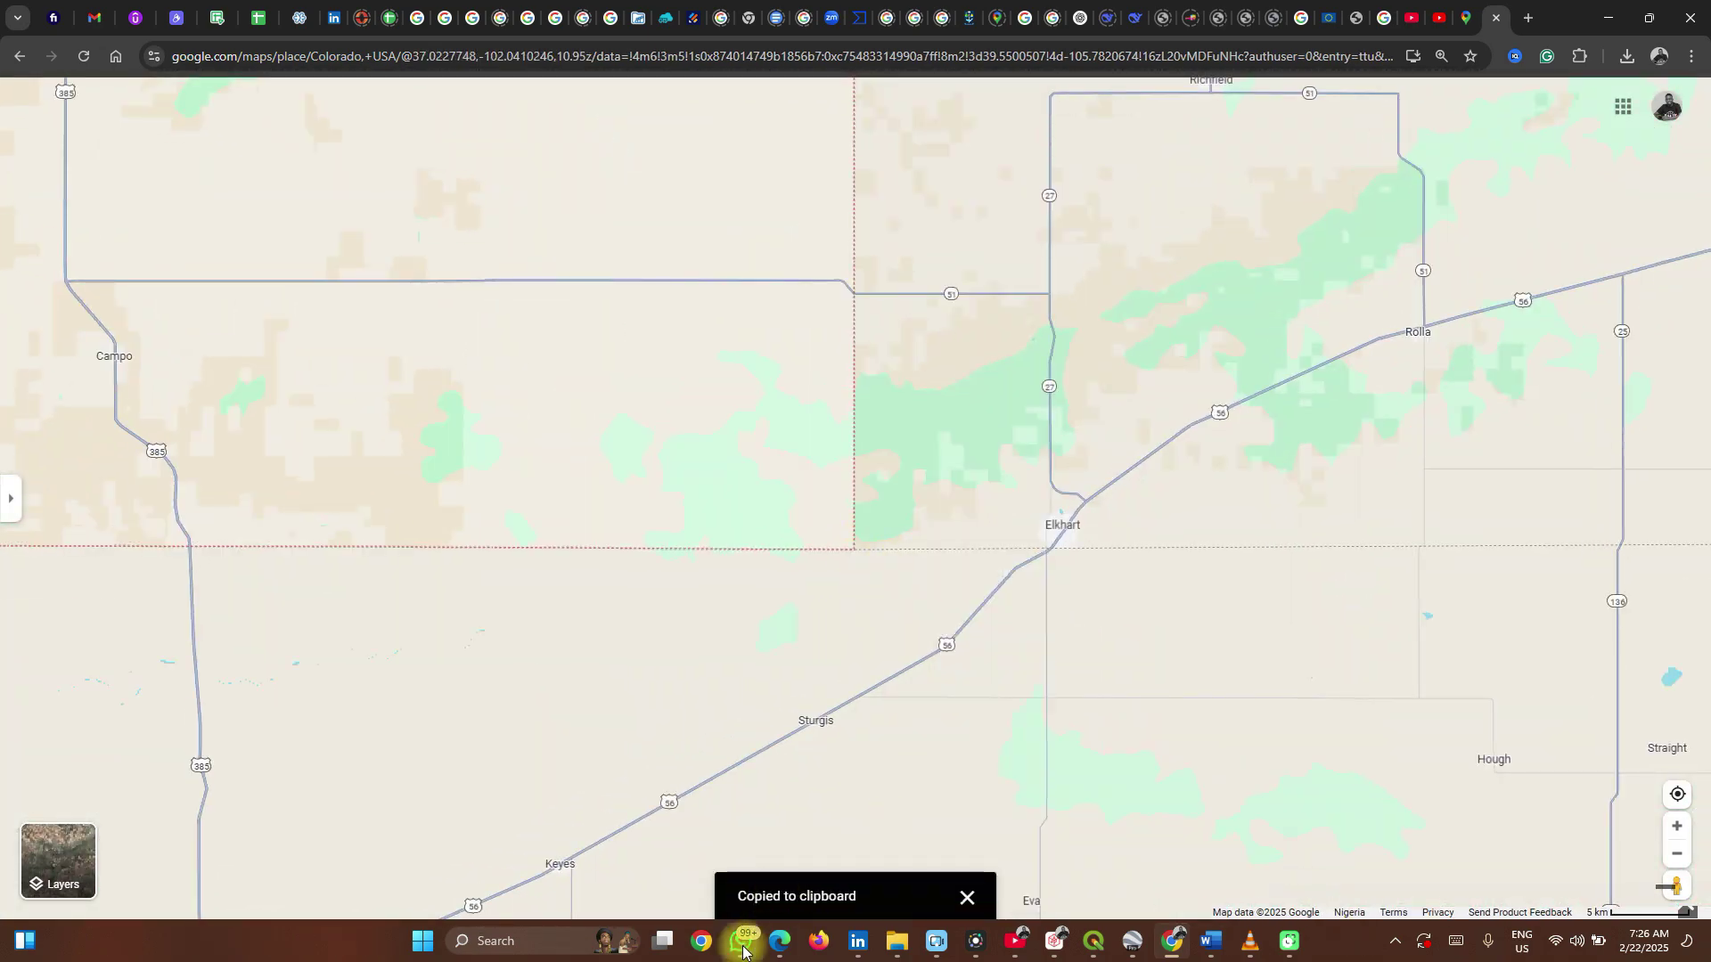
# - In QGIS, locate the copied coordinates and assign the southeast corner, at about -102.0417, 36.9938, to the third control point
pyautogui.moveTo(1094, 941)
pyautogui.click(1013, 837)
pyautogui.click(1184, 846)
pyautogui.click(168, 908)
pyautogui.hotkey('ctrl', 'v')
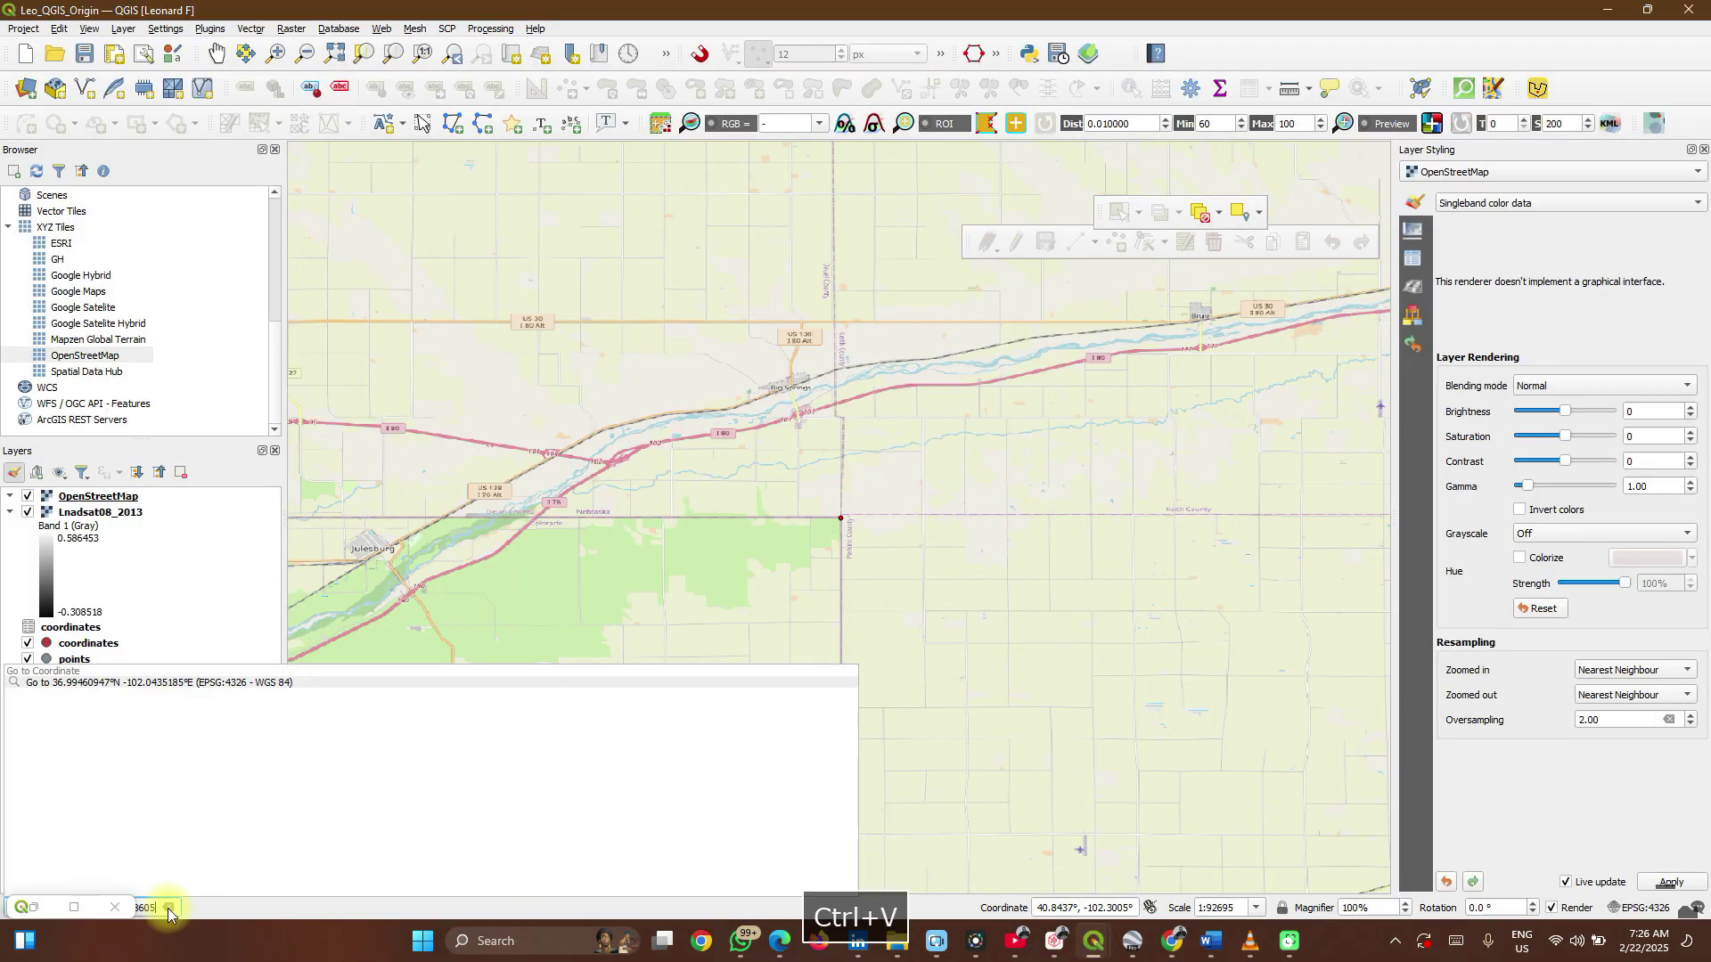
pyautogui.press('Return')
pyautogui.click(843, 519)
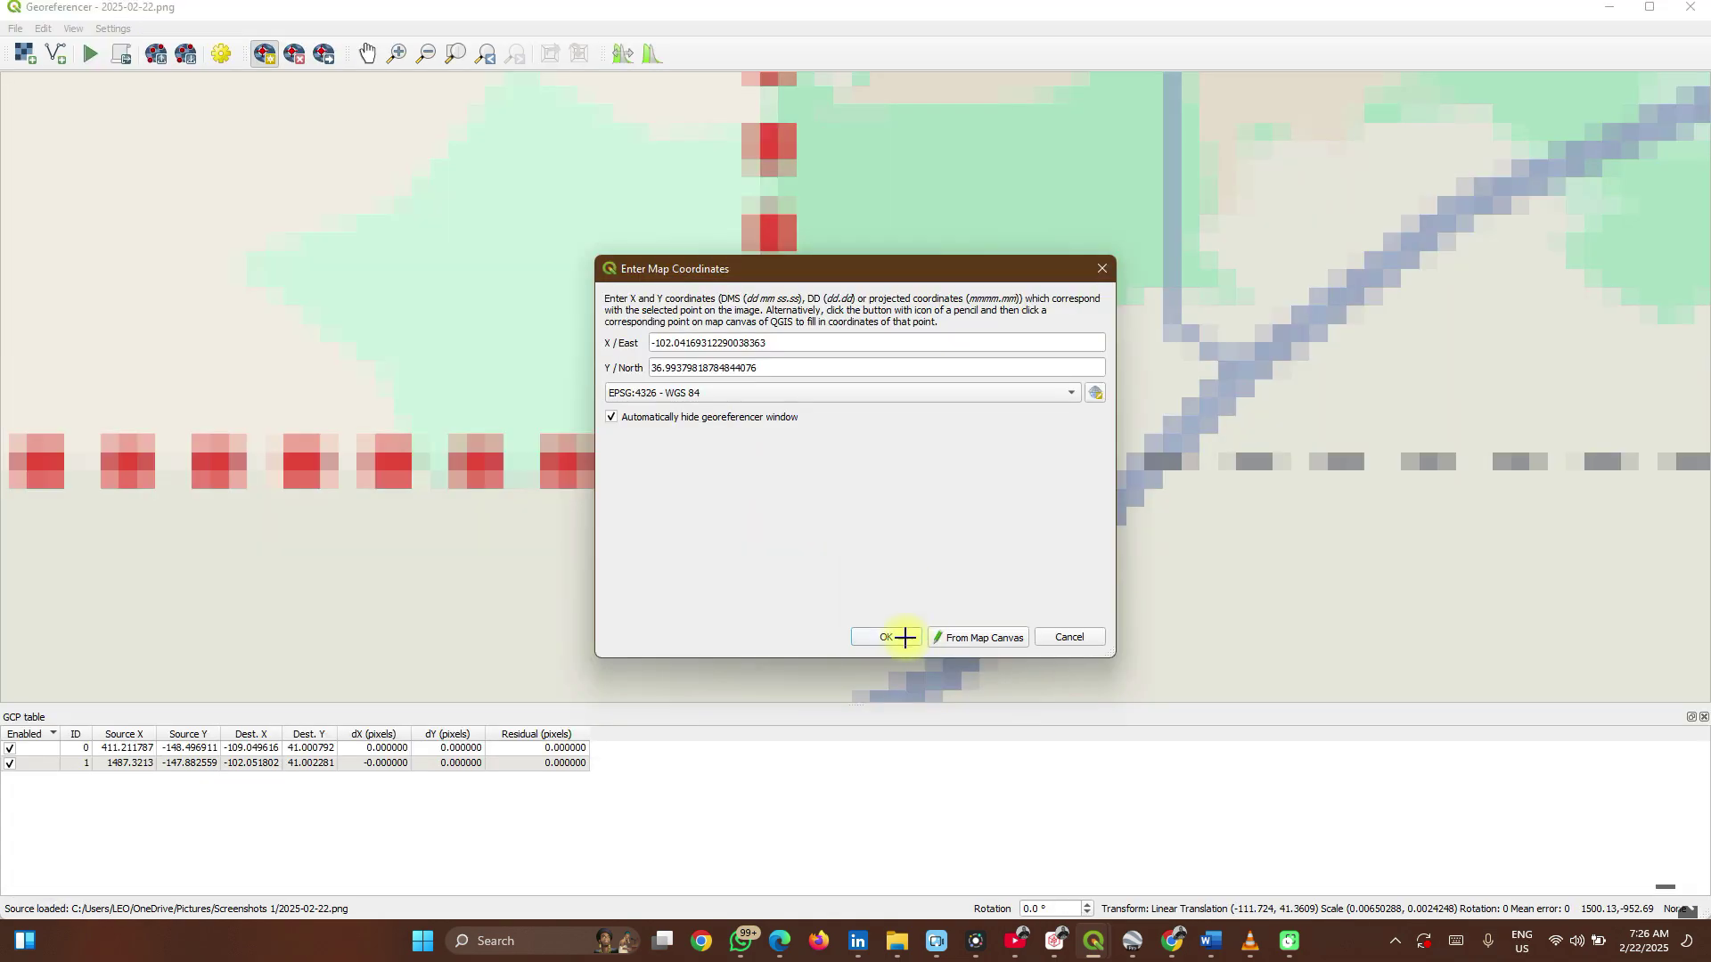
pyautogui.click(893, 637)
# - Mark Colorado's southwest border corner in the georeferencer at about pixel 412, -940, and copy that corner's coordinates from Google Maps
pyautogui.scroll(5, 713, 525)
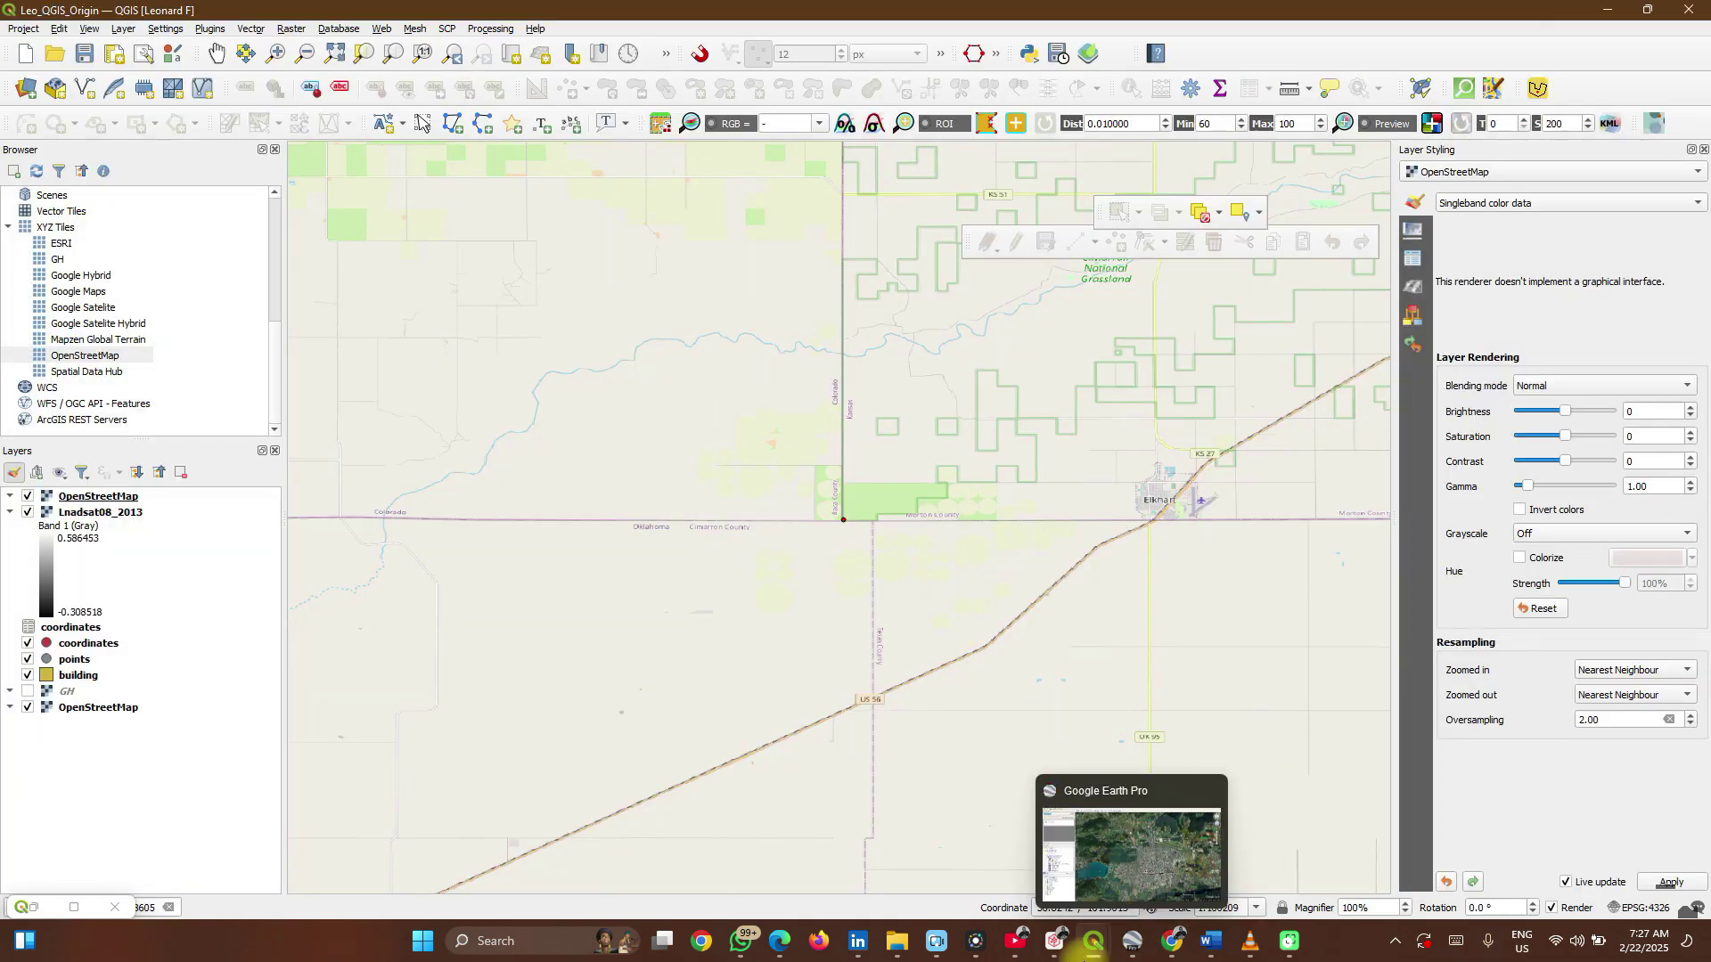
pyautogui.click(1155, 847)
pyautogui.scroll(-5, 902, 558)
pyautogui.scroll(10, 563, 554)
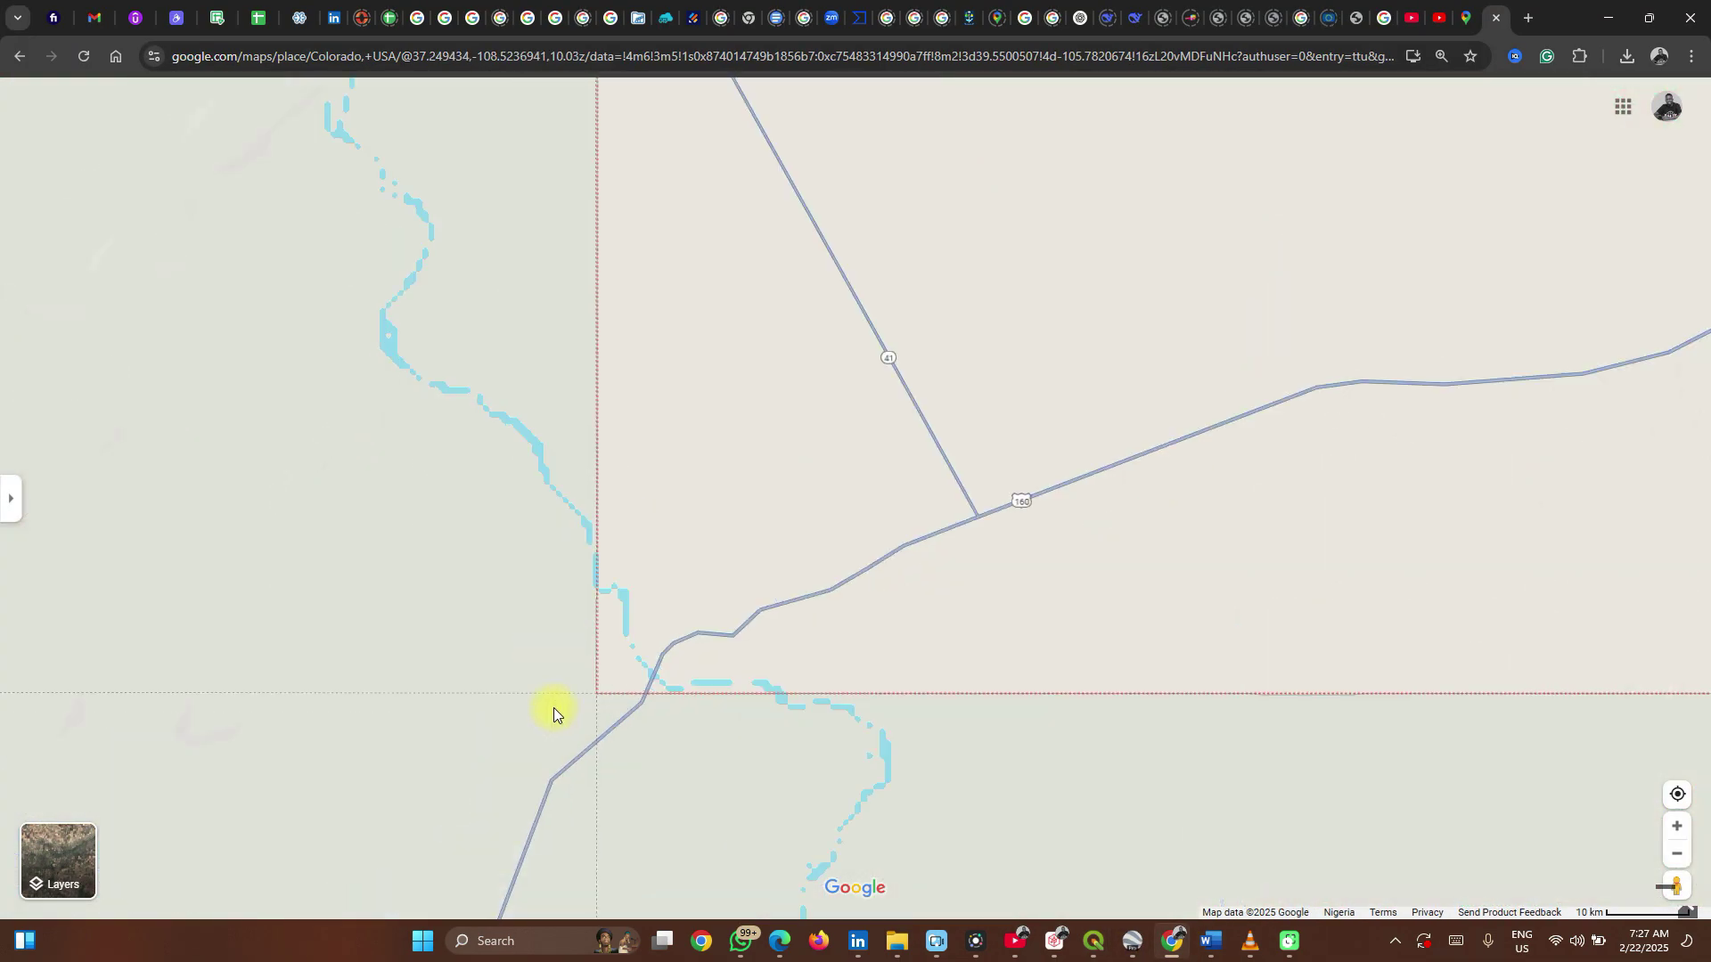
pyautogui.rightClick(609, 689)
pyautogui.click(674, 568)
# - In QGIS, locate the copied coordinates and assign the southwest corner, at about -109.0451, 36.9992, to the fourth control point
pyautogui.click(1179, 955)
pyautogui.click(167, 910)
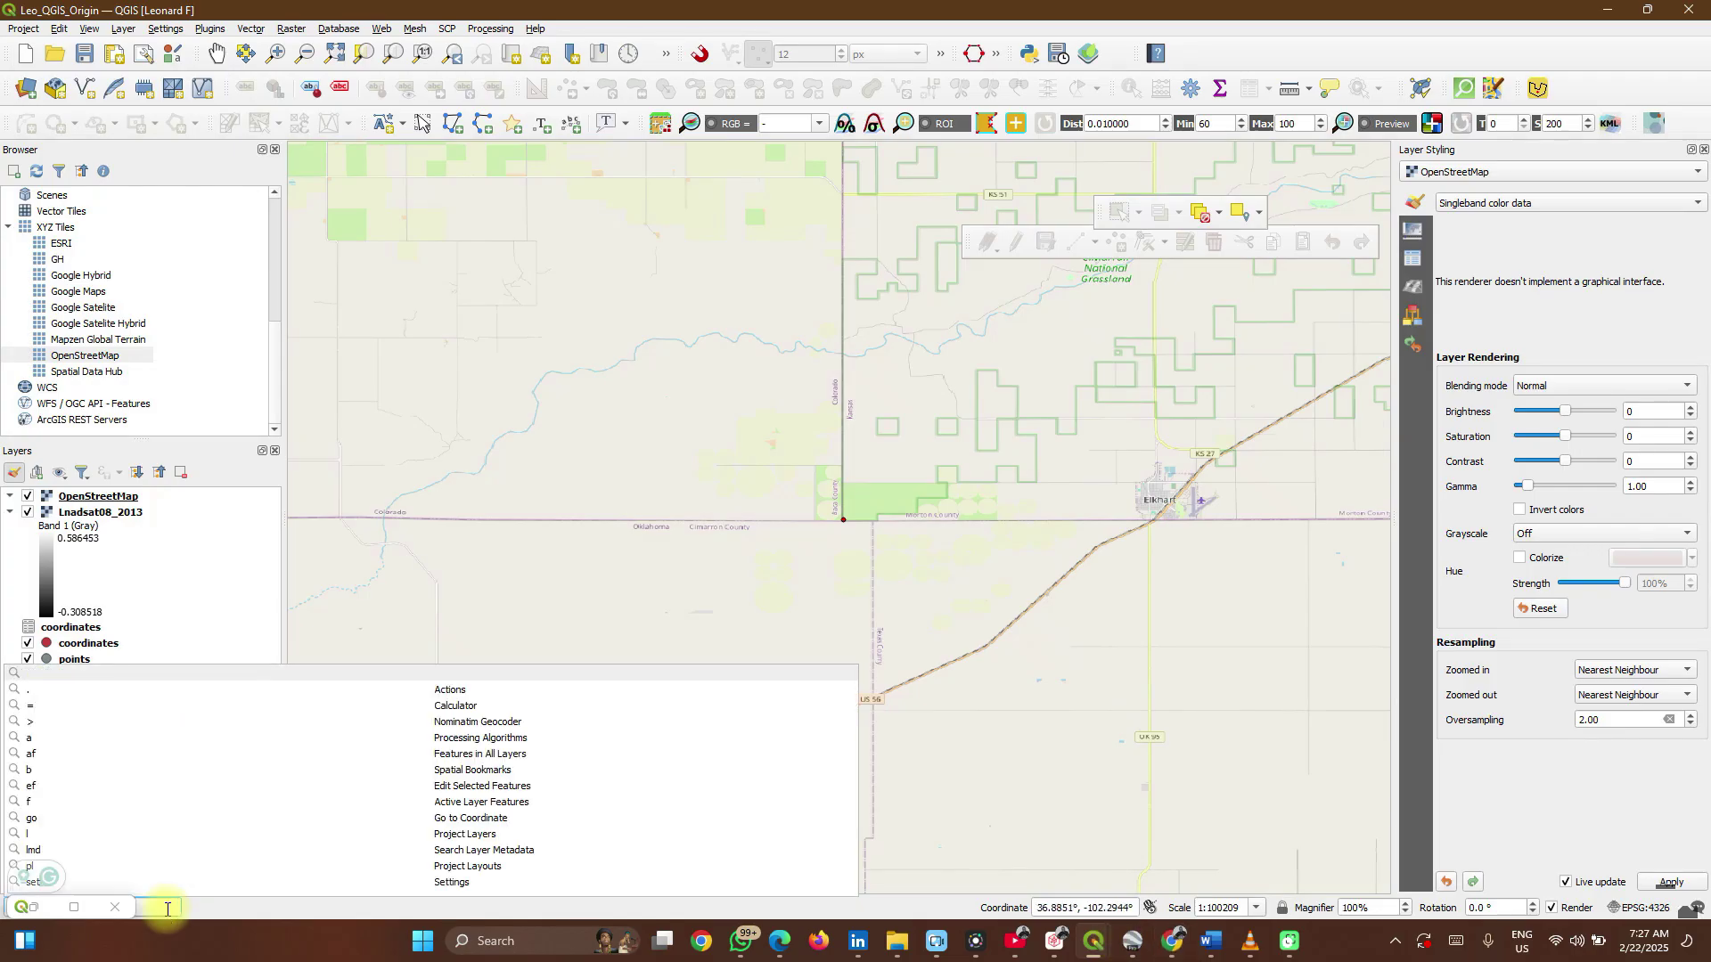
pyautogui.hotkey('ctrl', 'v')
pyautogui.press('Return')
pyautogui.click(841, 520)
pyautogui.click(894, 637)
pyautogui.scroll(-7, 828, 443)
pyautogui.scroll(1, 829, 445)
pyautogui.scroll(1, 829, 444)
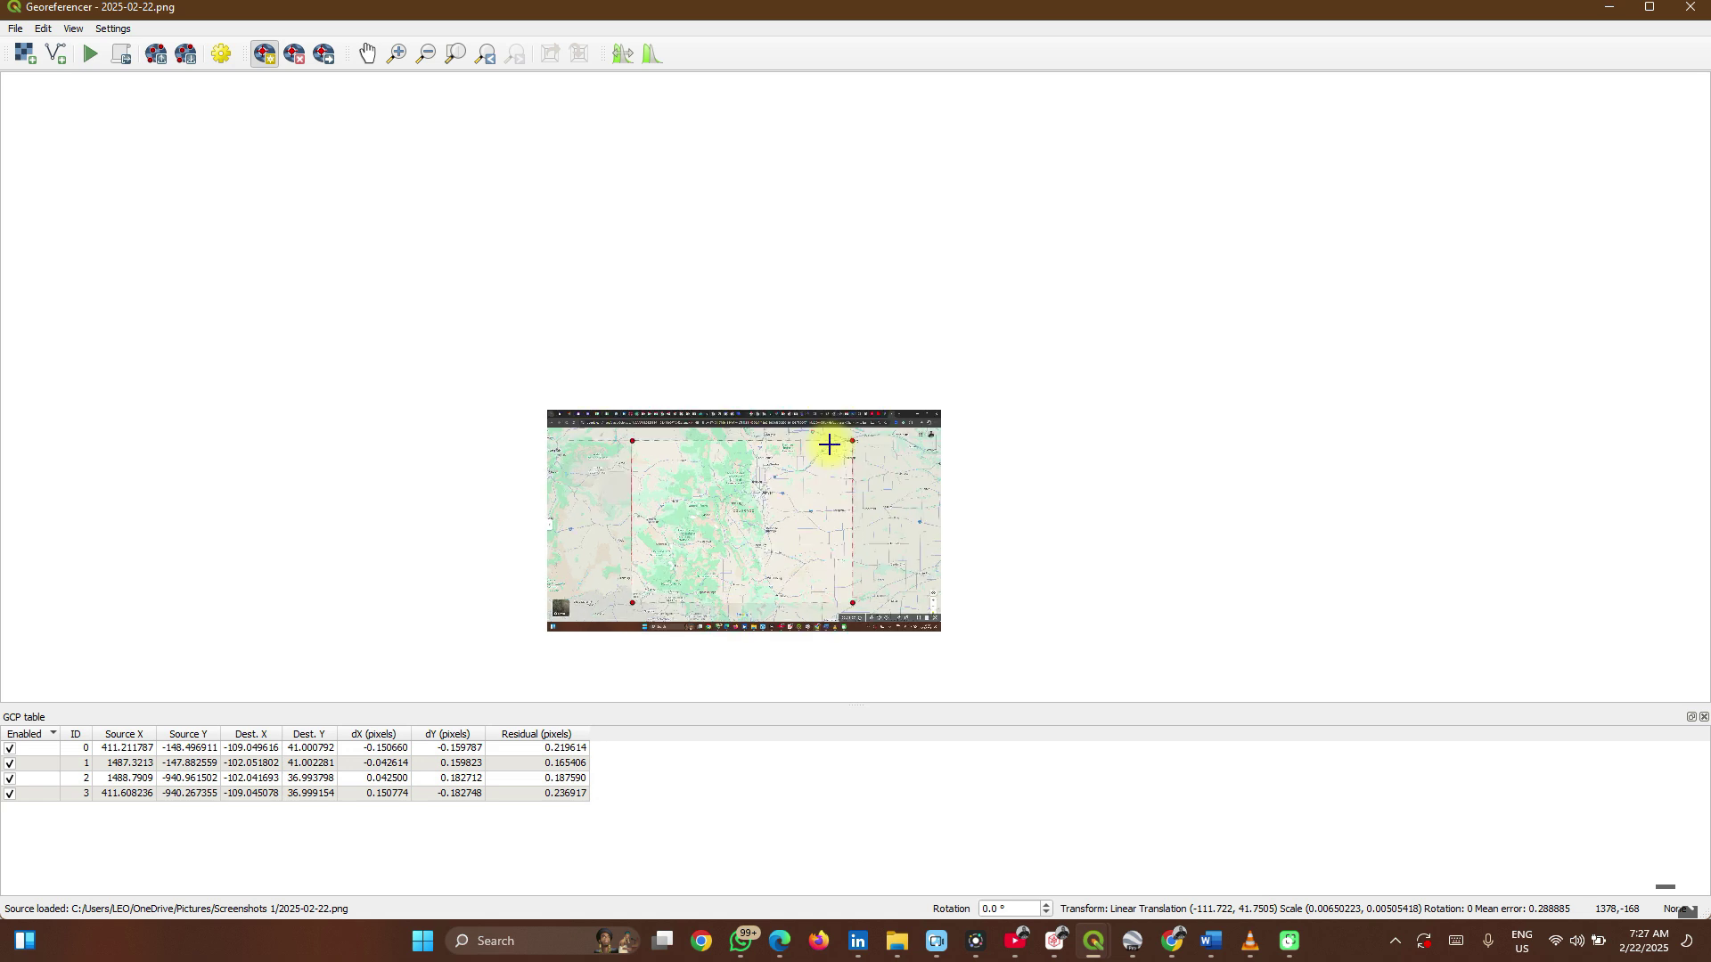
pyautogui.click(829, 445)
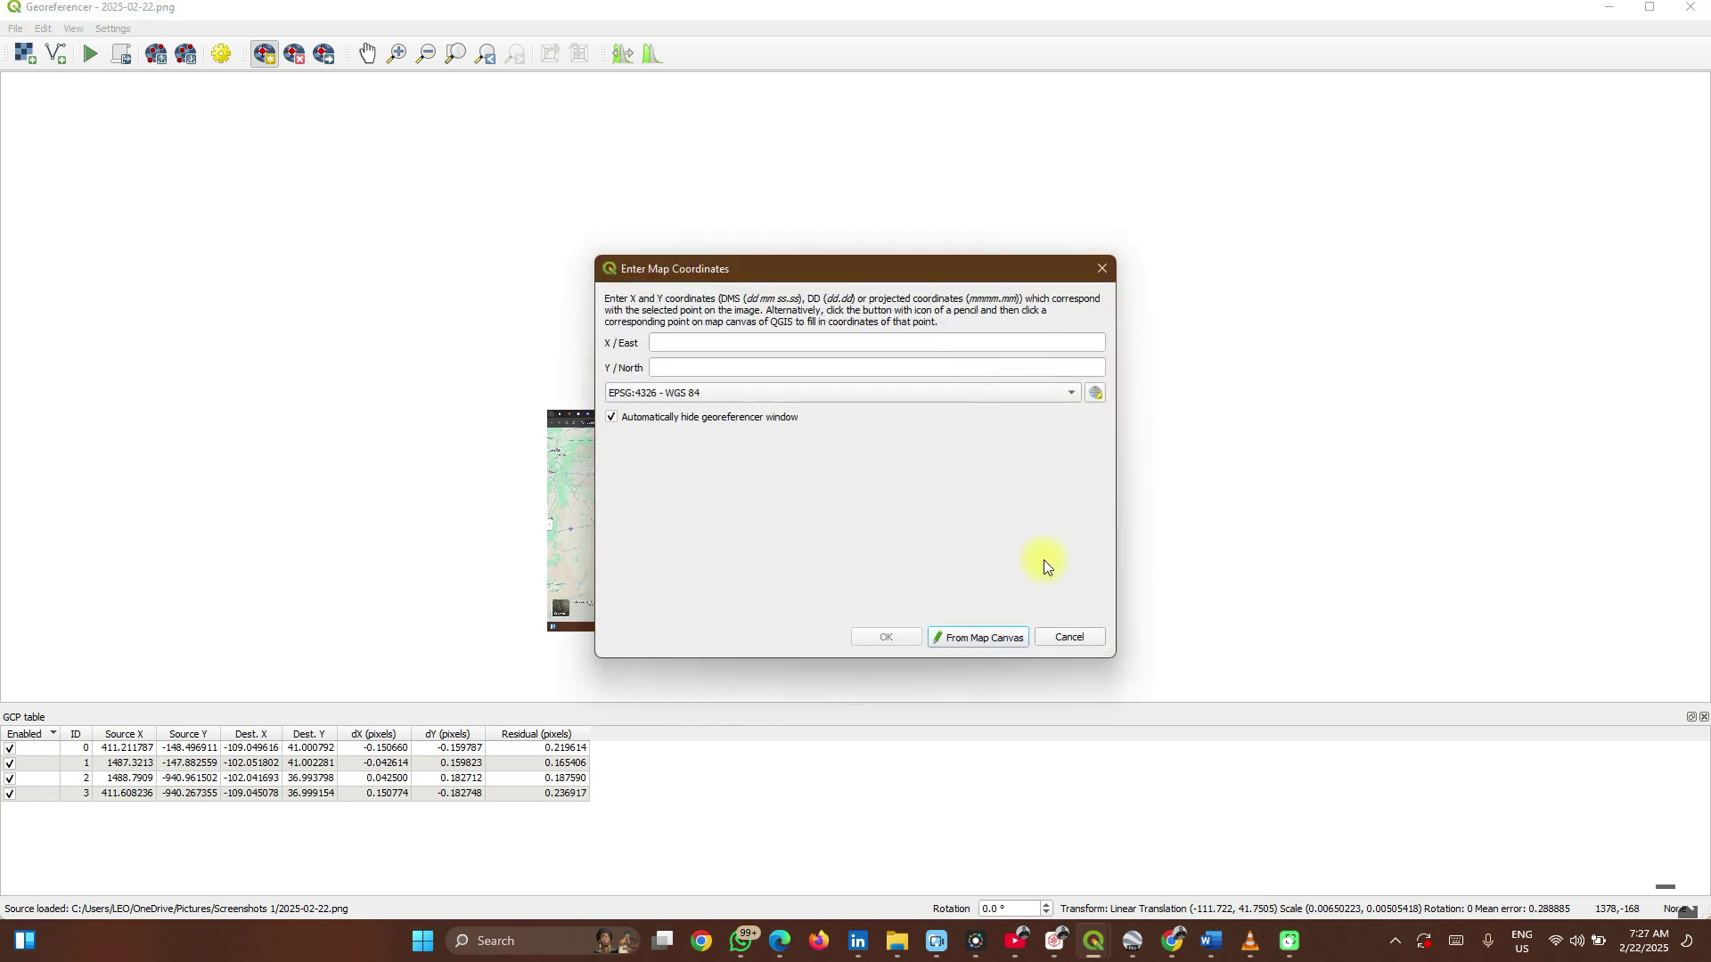
pyautogui.click(1060, 637)
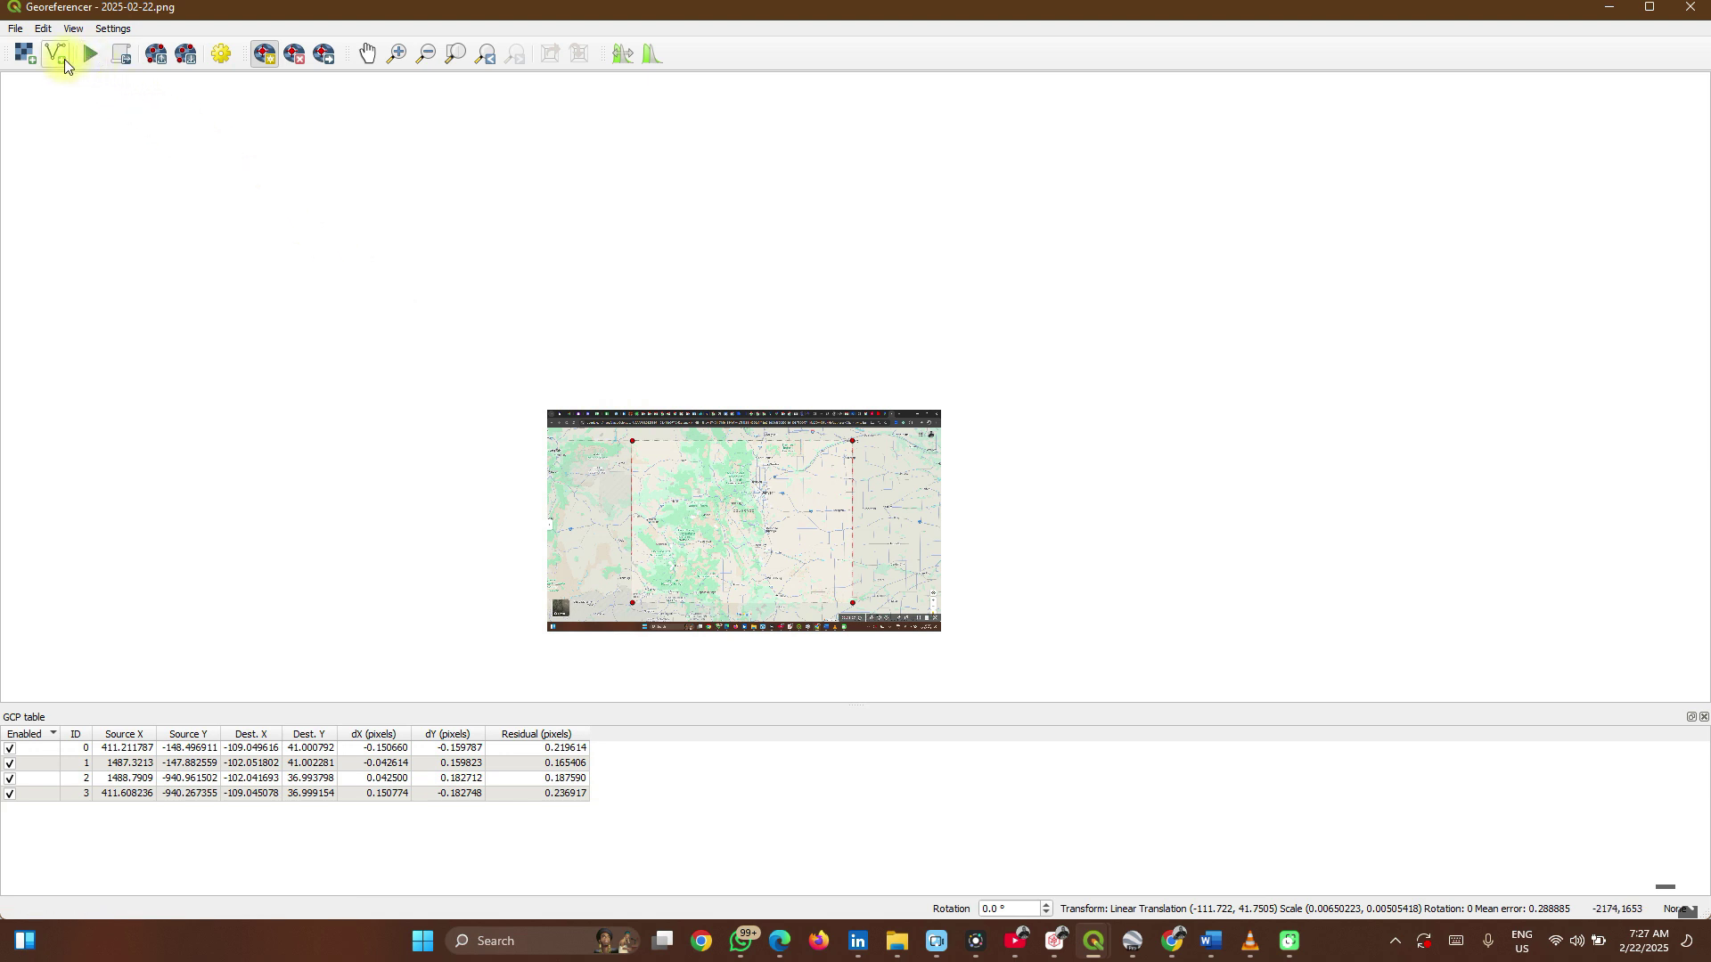
# - Set a Linear transformation to EPSG:4326 - WGS 84 with output file 2025-02-22_modified.tif, and run the georeferencing
pyautogui.click(112, 29)
pyautogui.click(148, 55)
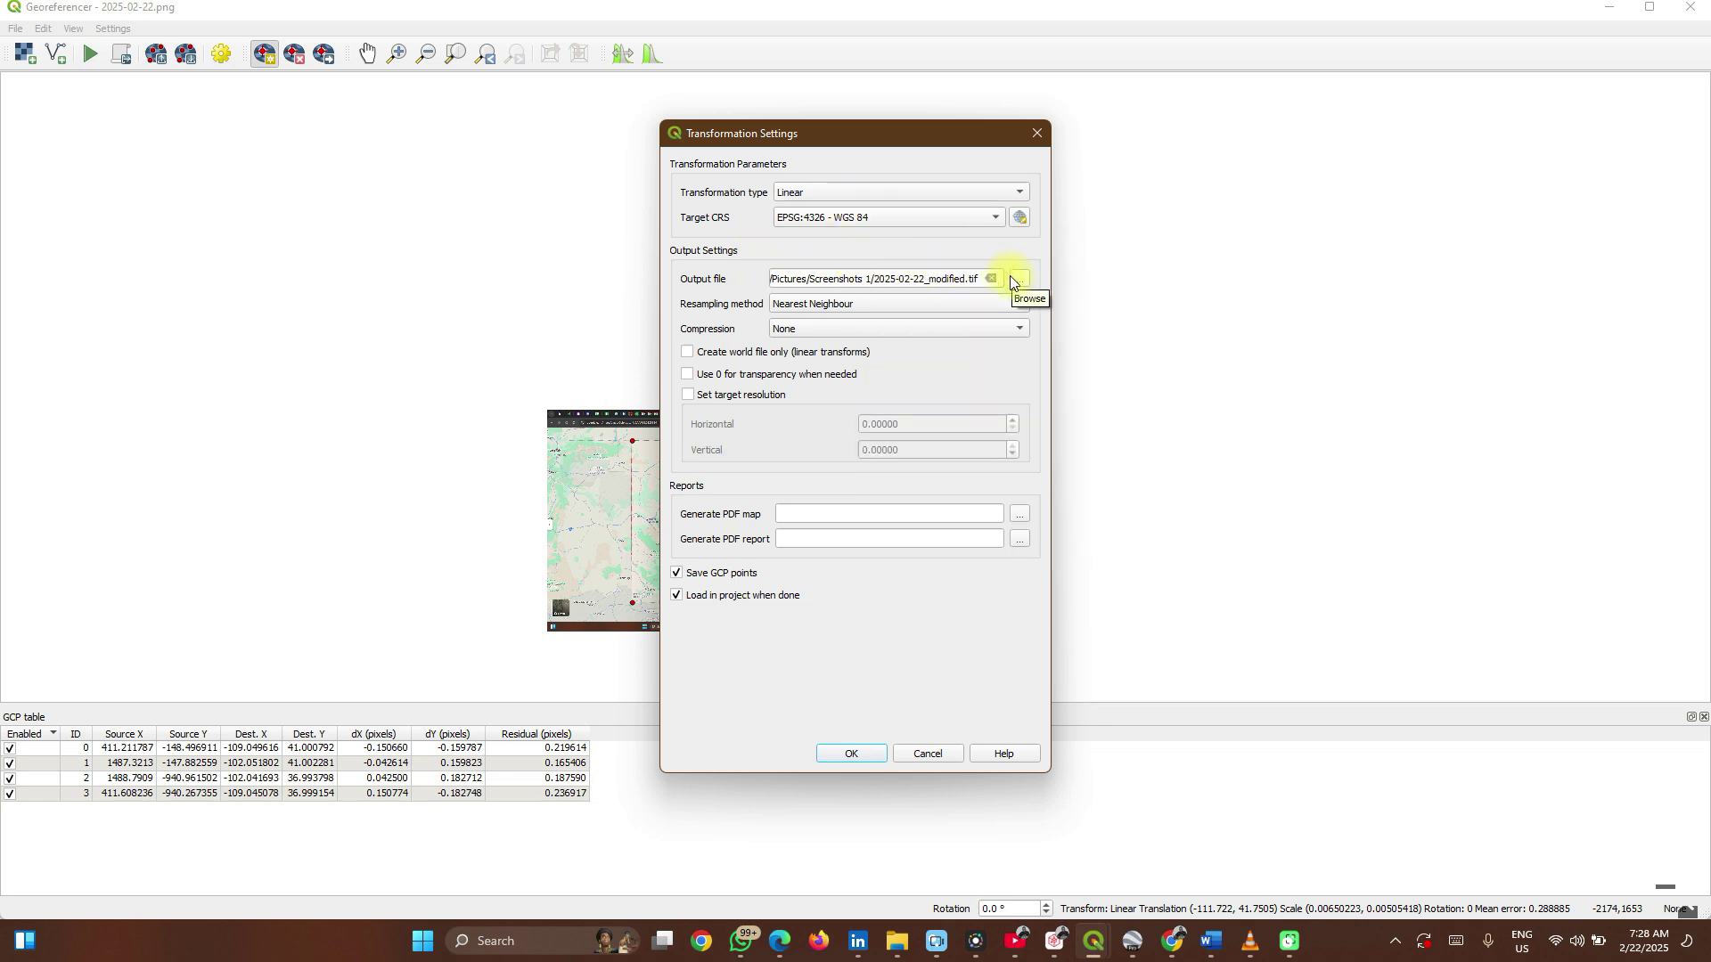
pyautogui.click(1011, 278)
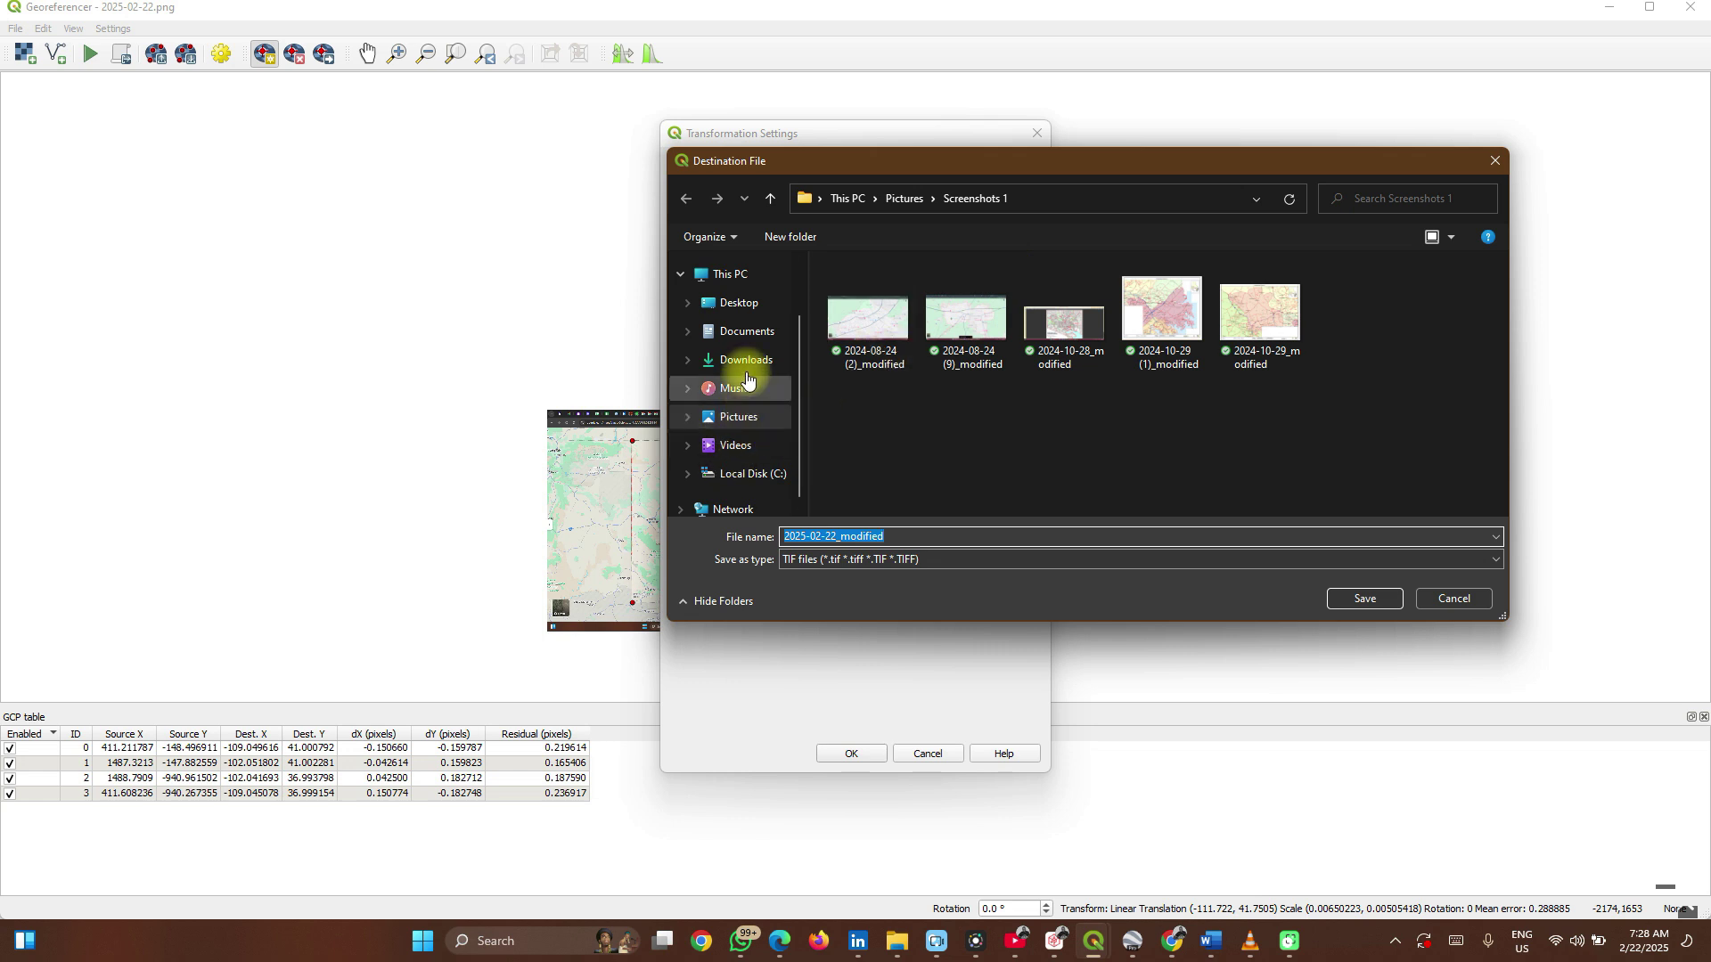
pyautogui.click(1424, 599)
pyautogui.click(878, 754)
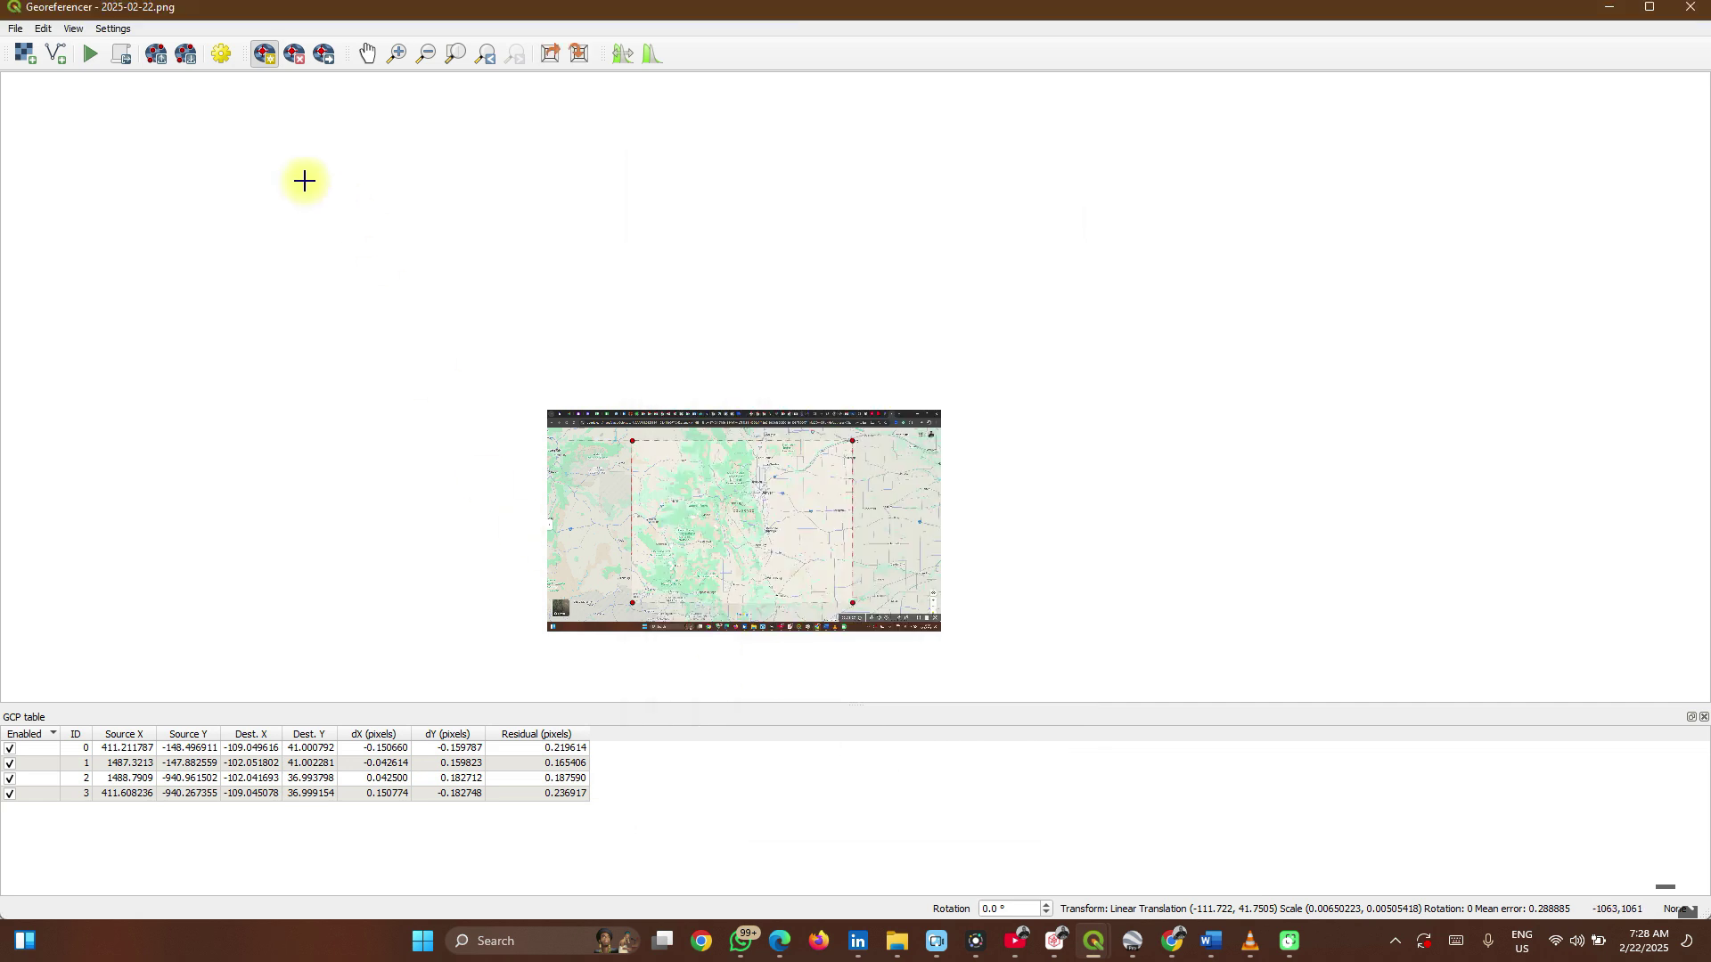
pyautogui.click(87, 54)
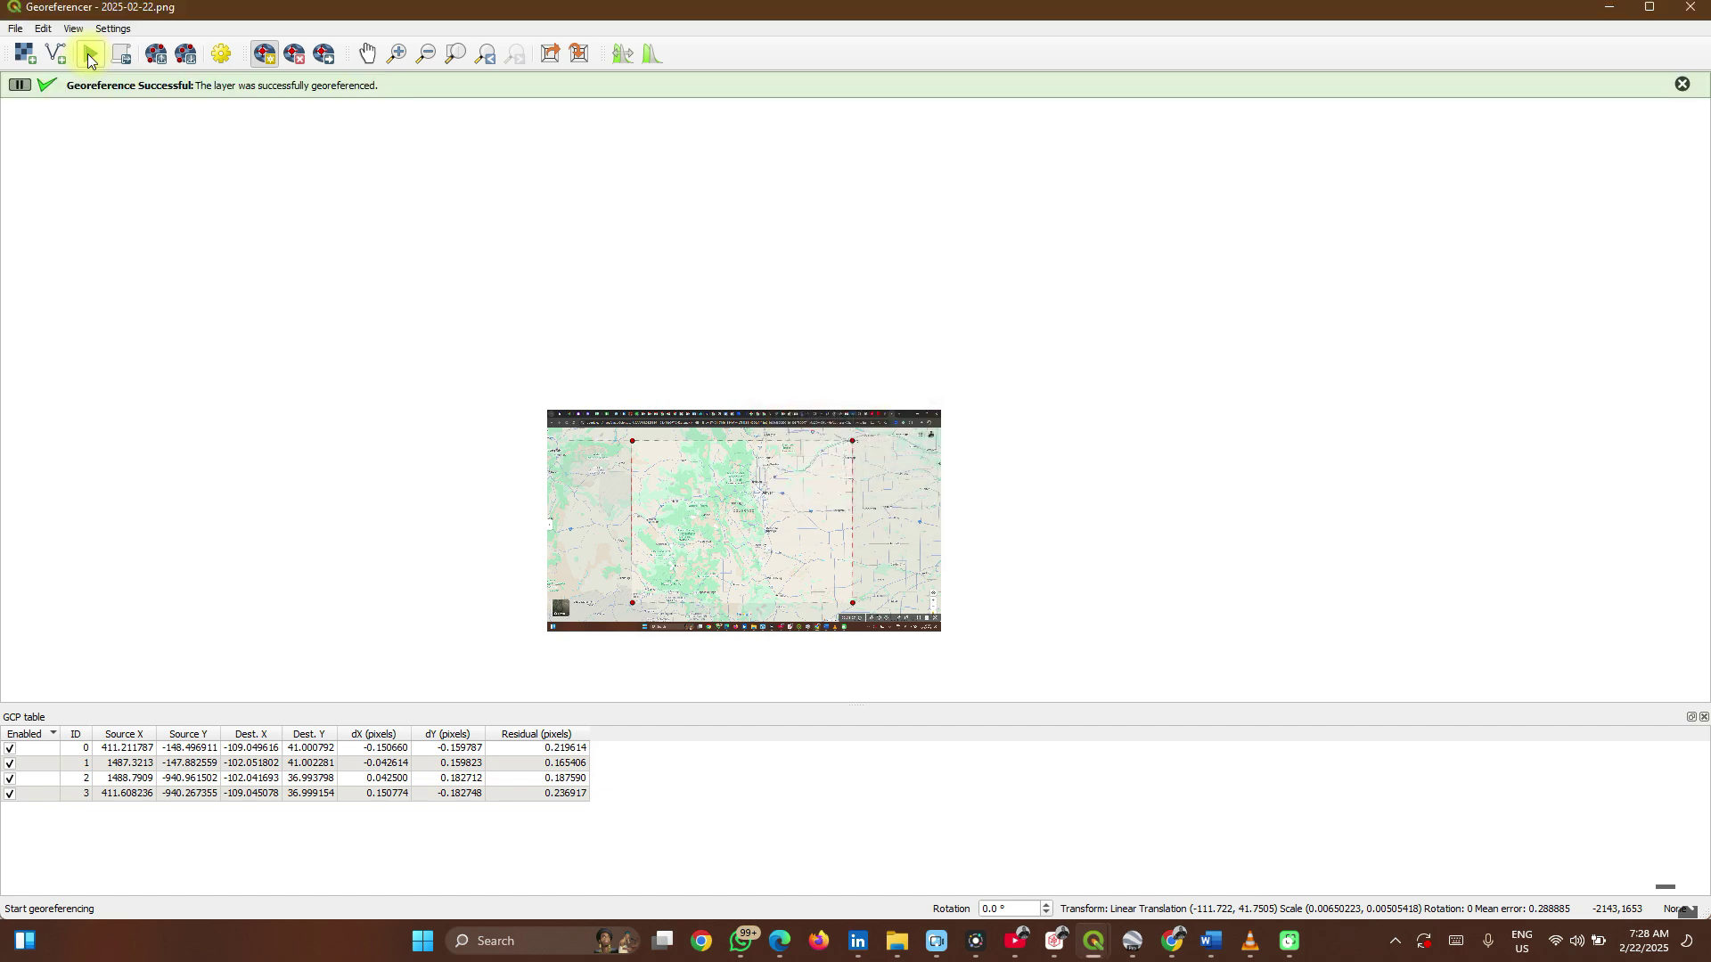
pyautogui.click(1605, 10)
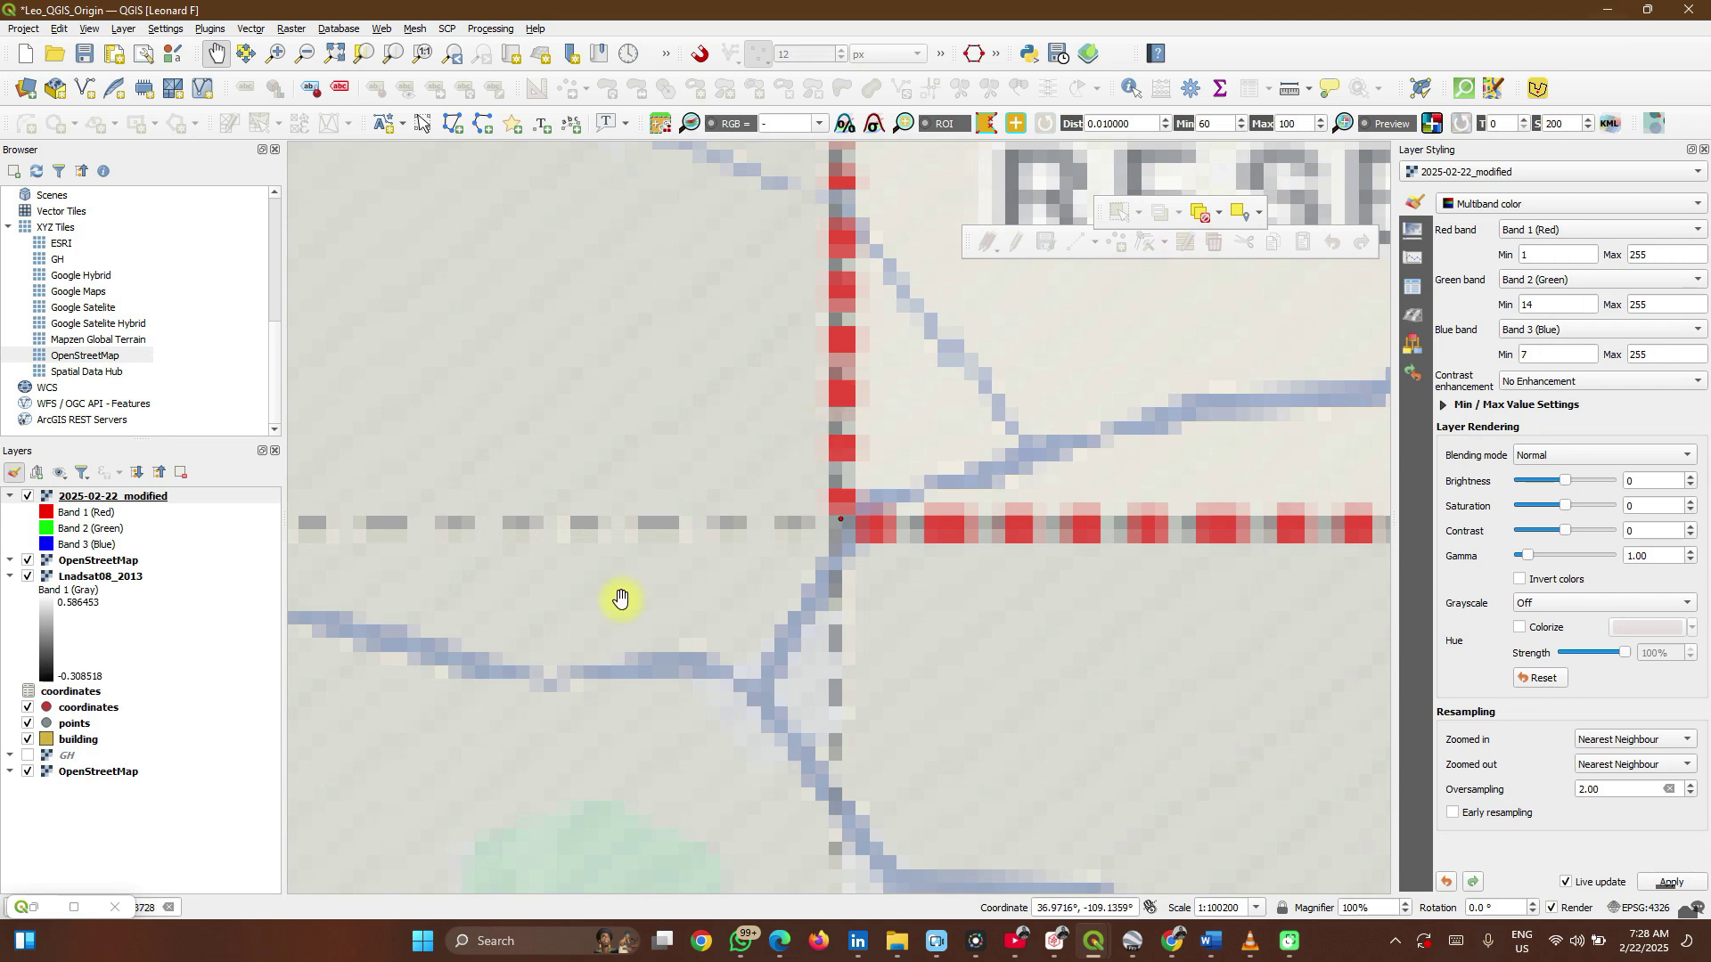
# - Compare the 2025-02-22_modified layer with the OpenStreetMap basemap around Colorado by hiding and showing it repeatedly
pyautogui.scroll(-4, 703, 542)
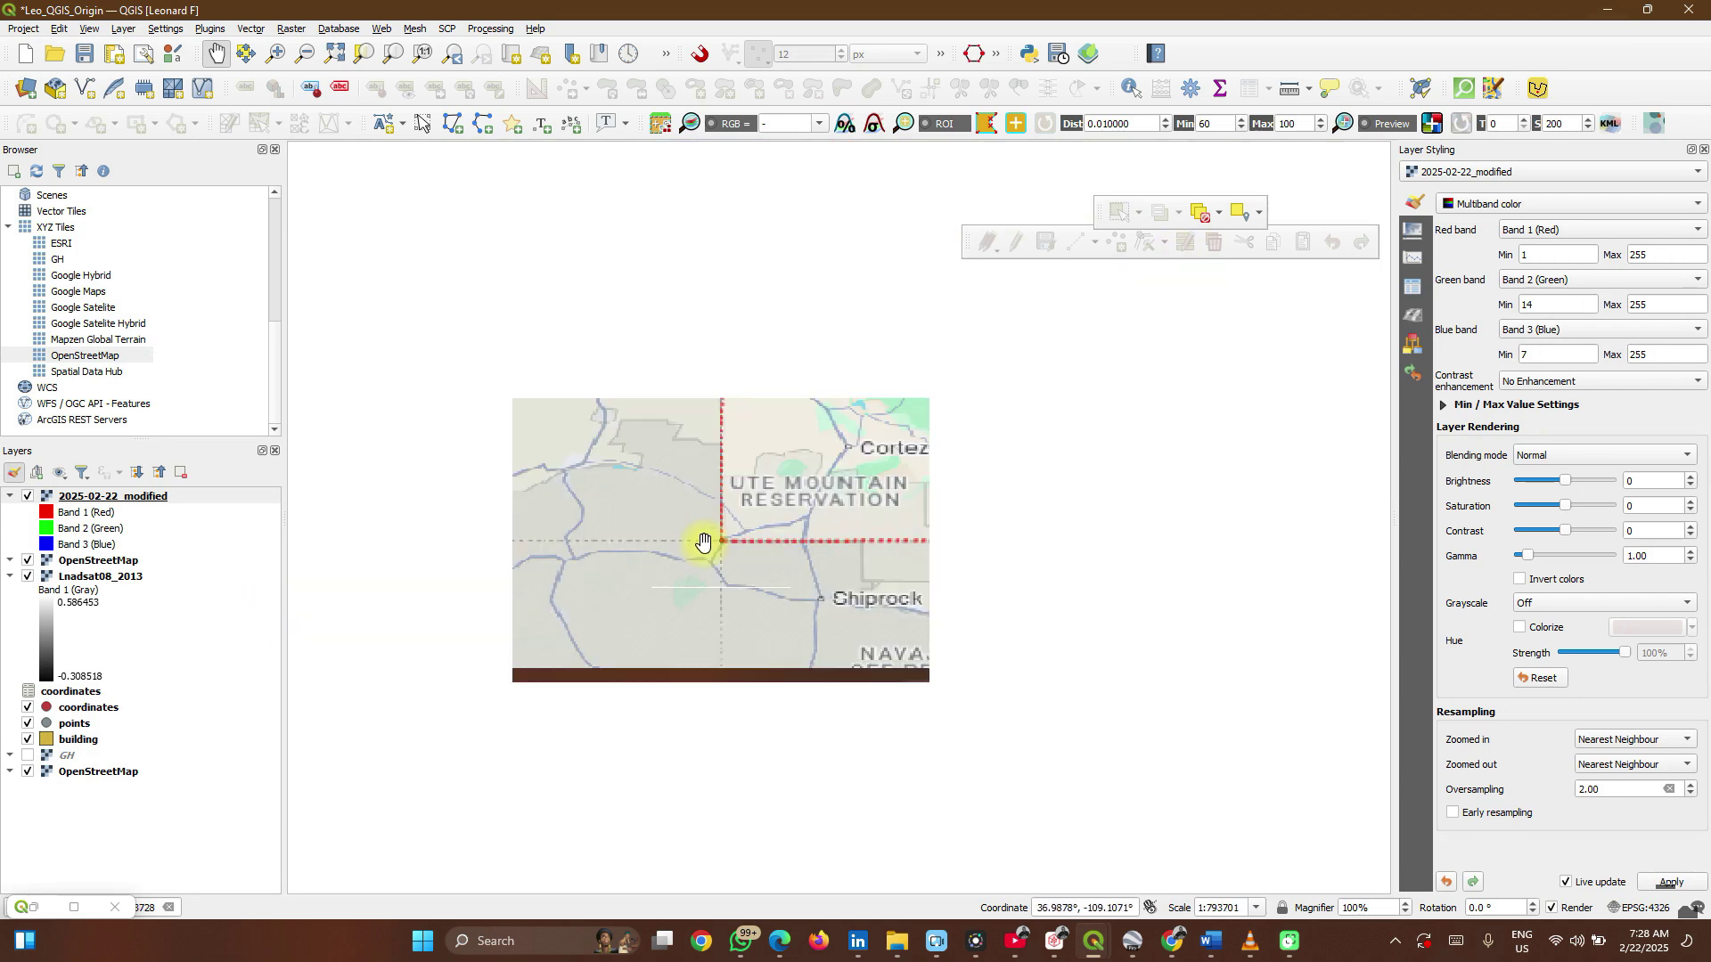
pyautogui.scroll(-3, 703, 541)
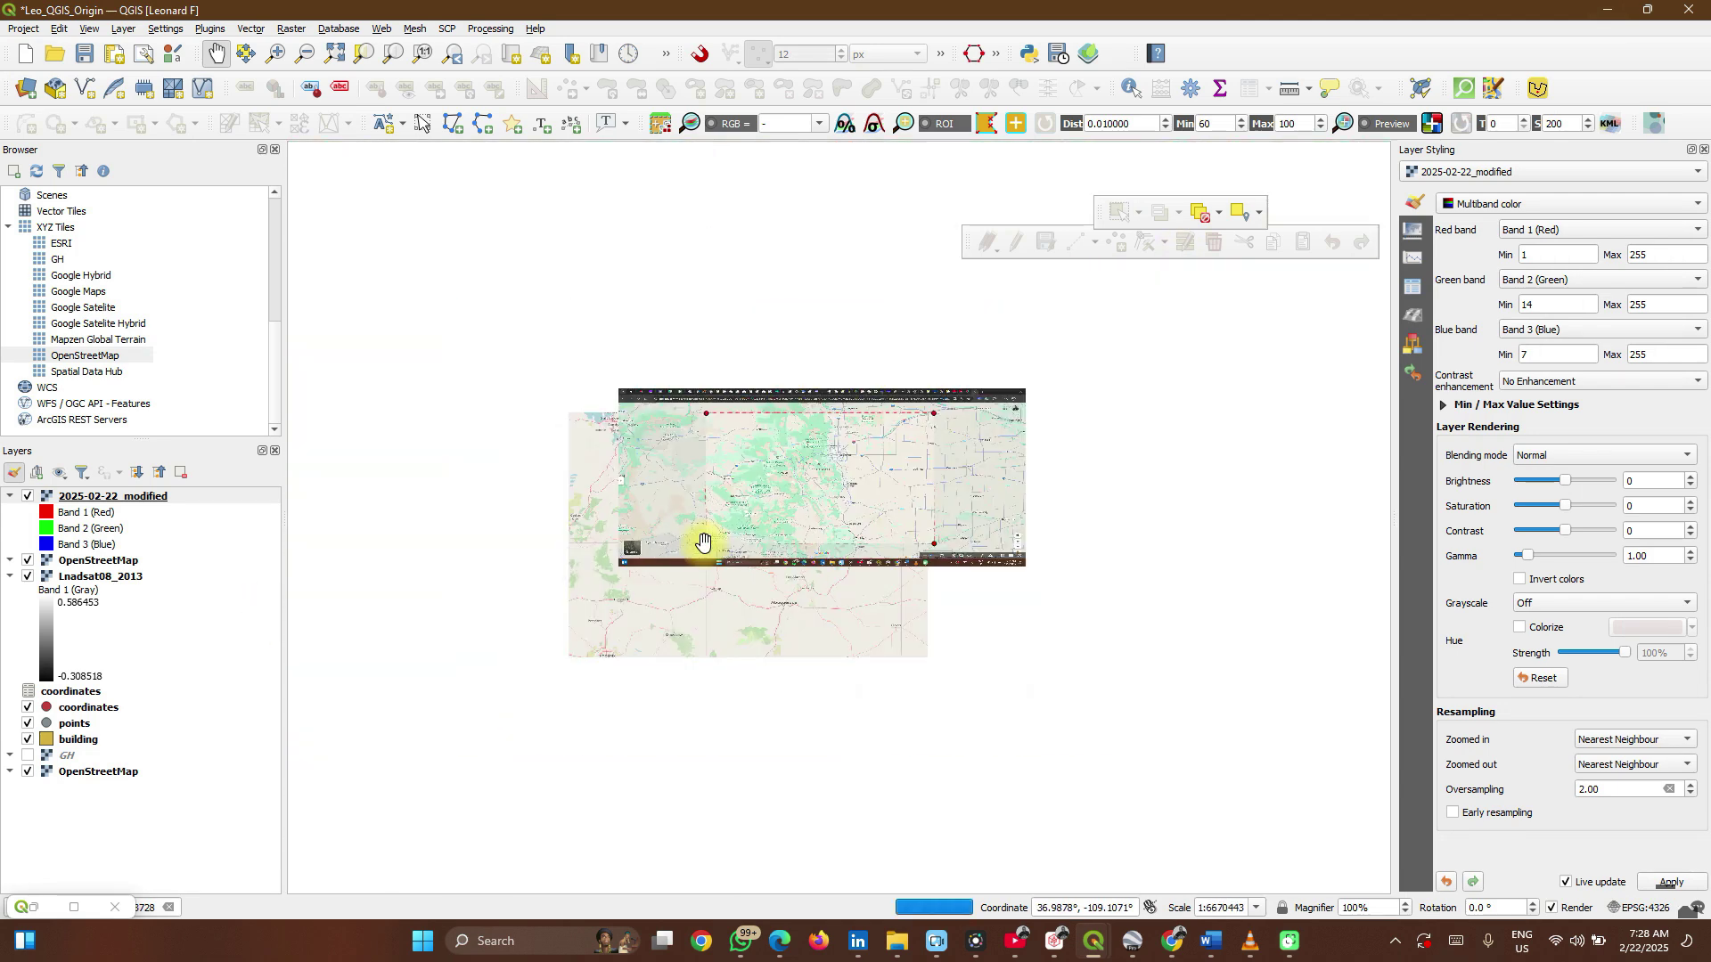
pyautogui.scroll(-1, 703, 542)
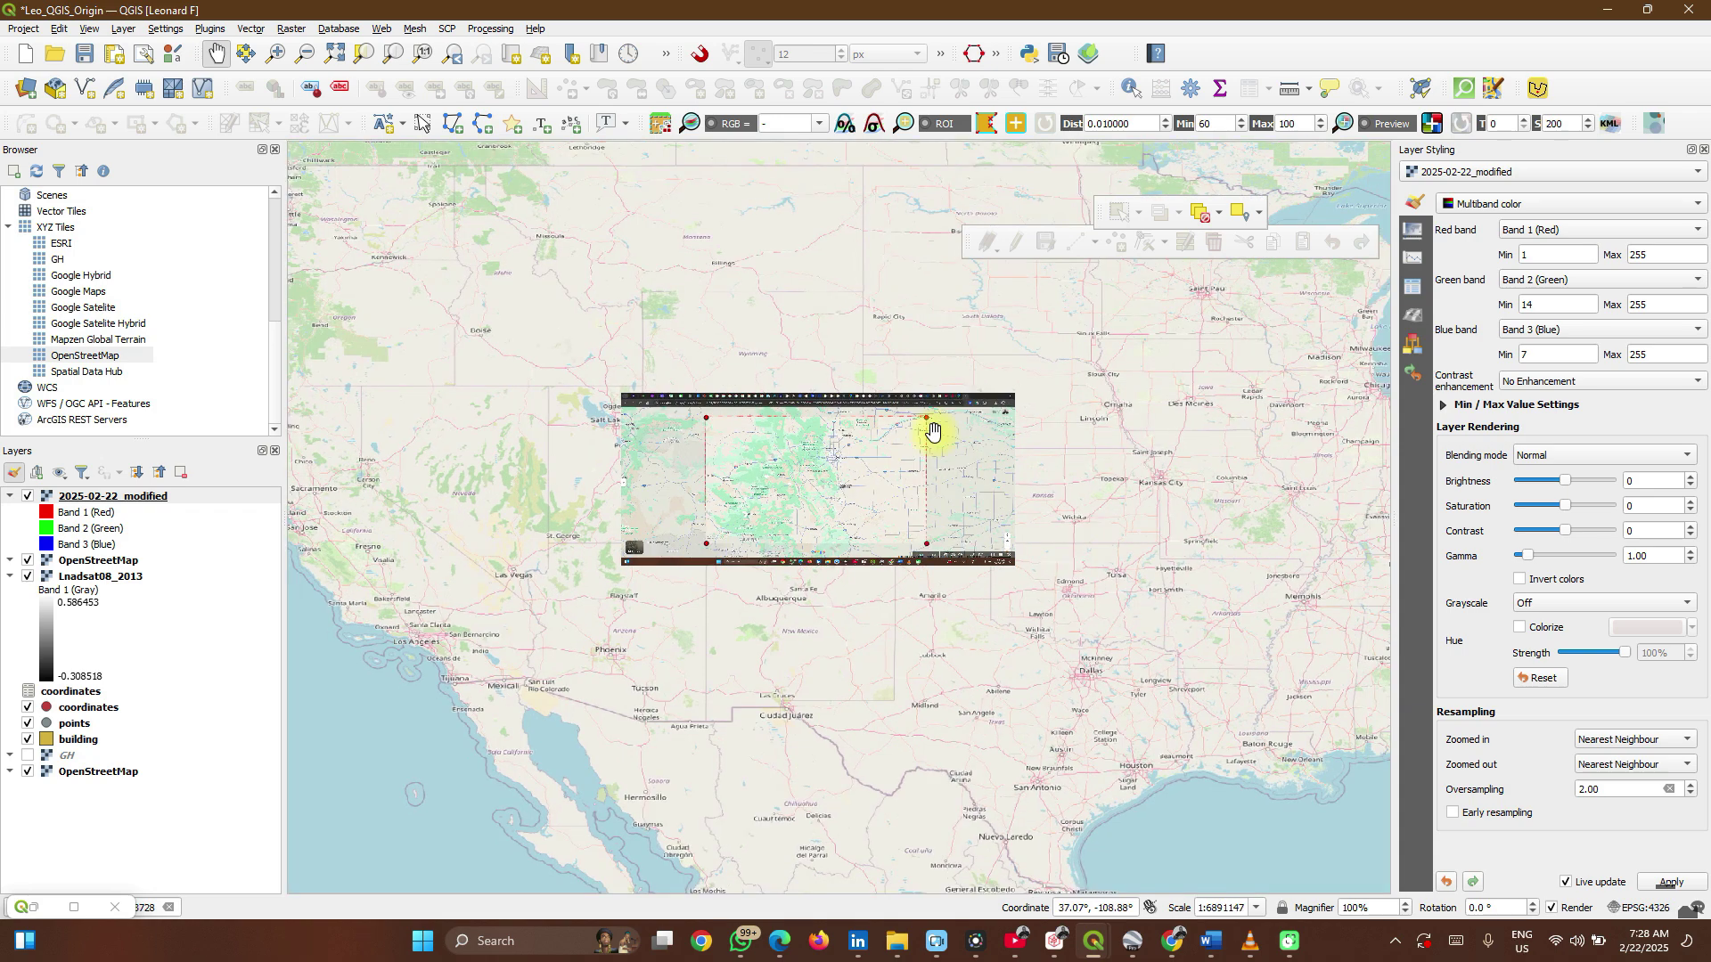
pyautogui.scroll(1, 971, 412)
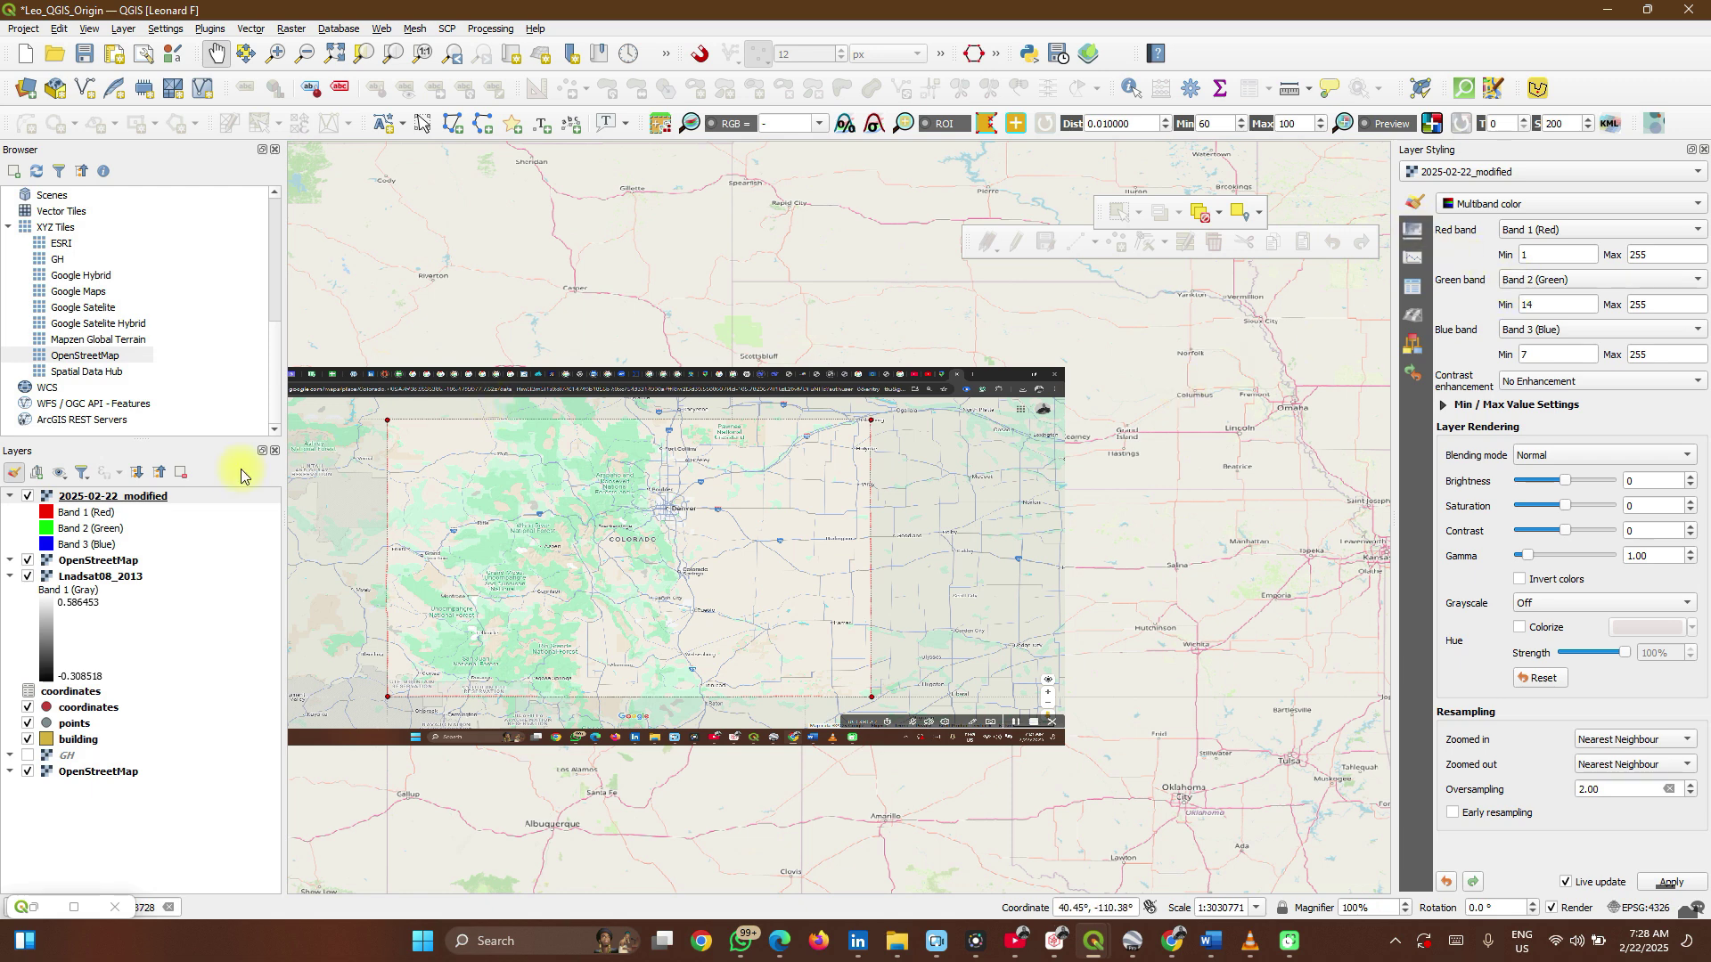
pyautogui.click(29, 500)
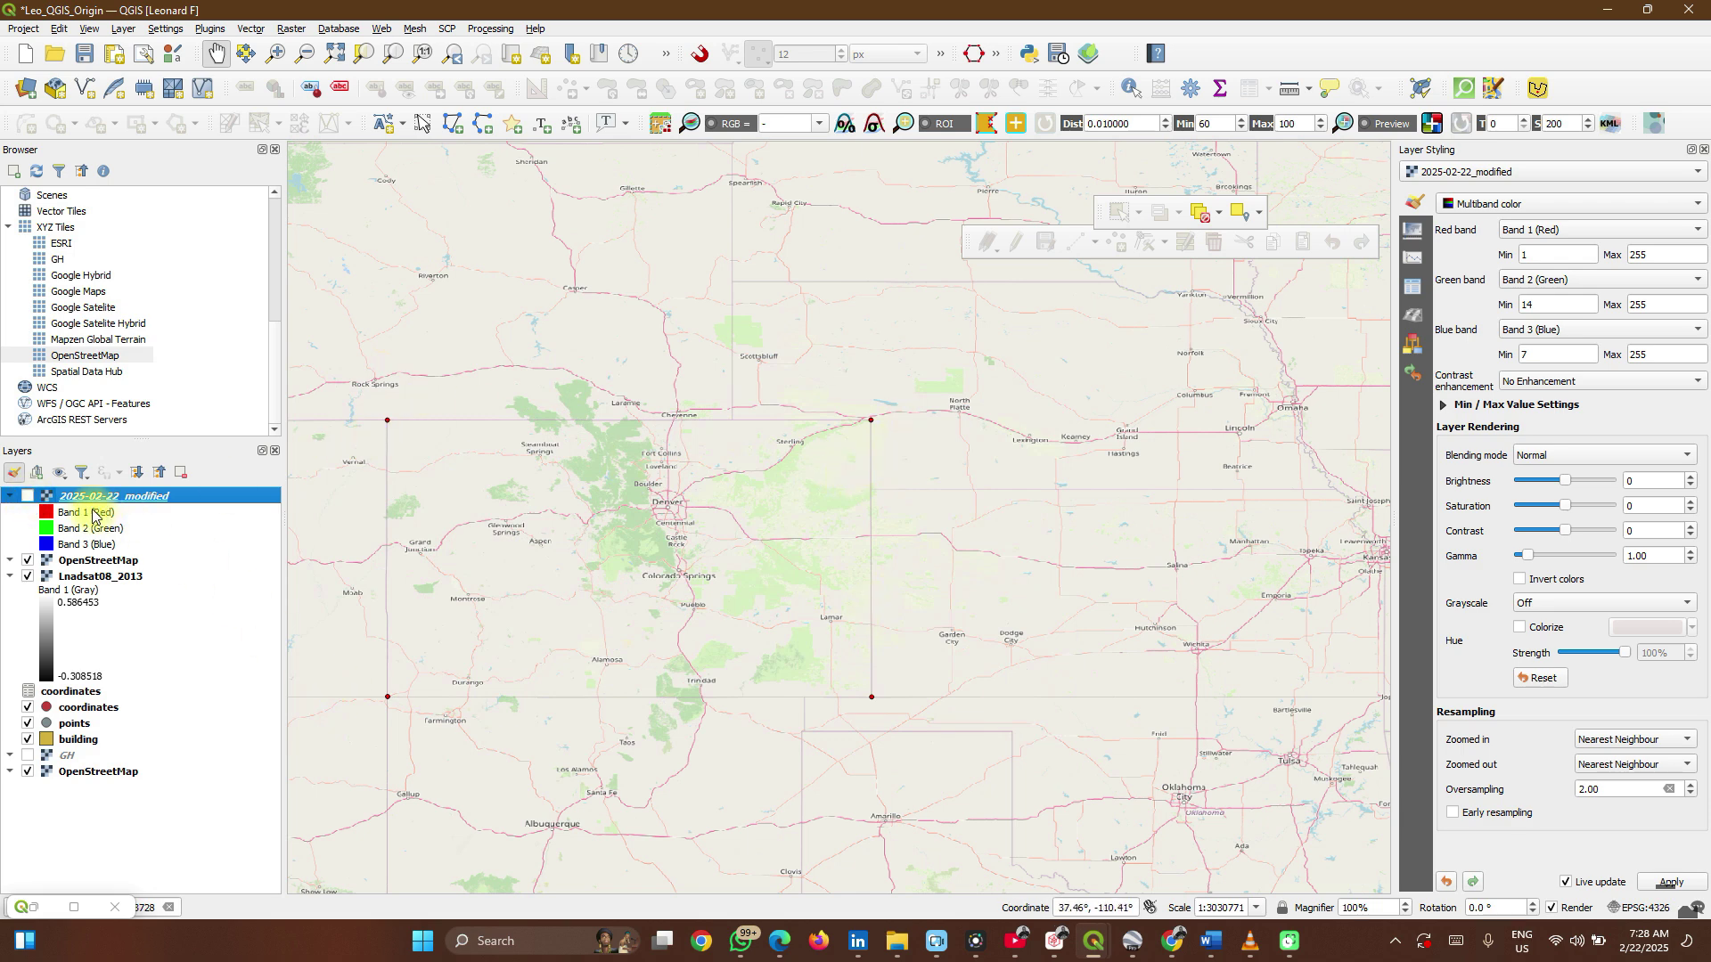
pyautogui.click(30, 499)
pyautogui.click(29, 499)
pyautogui.click(30, 499)
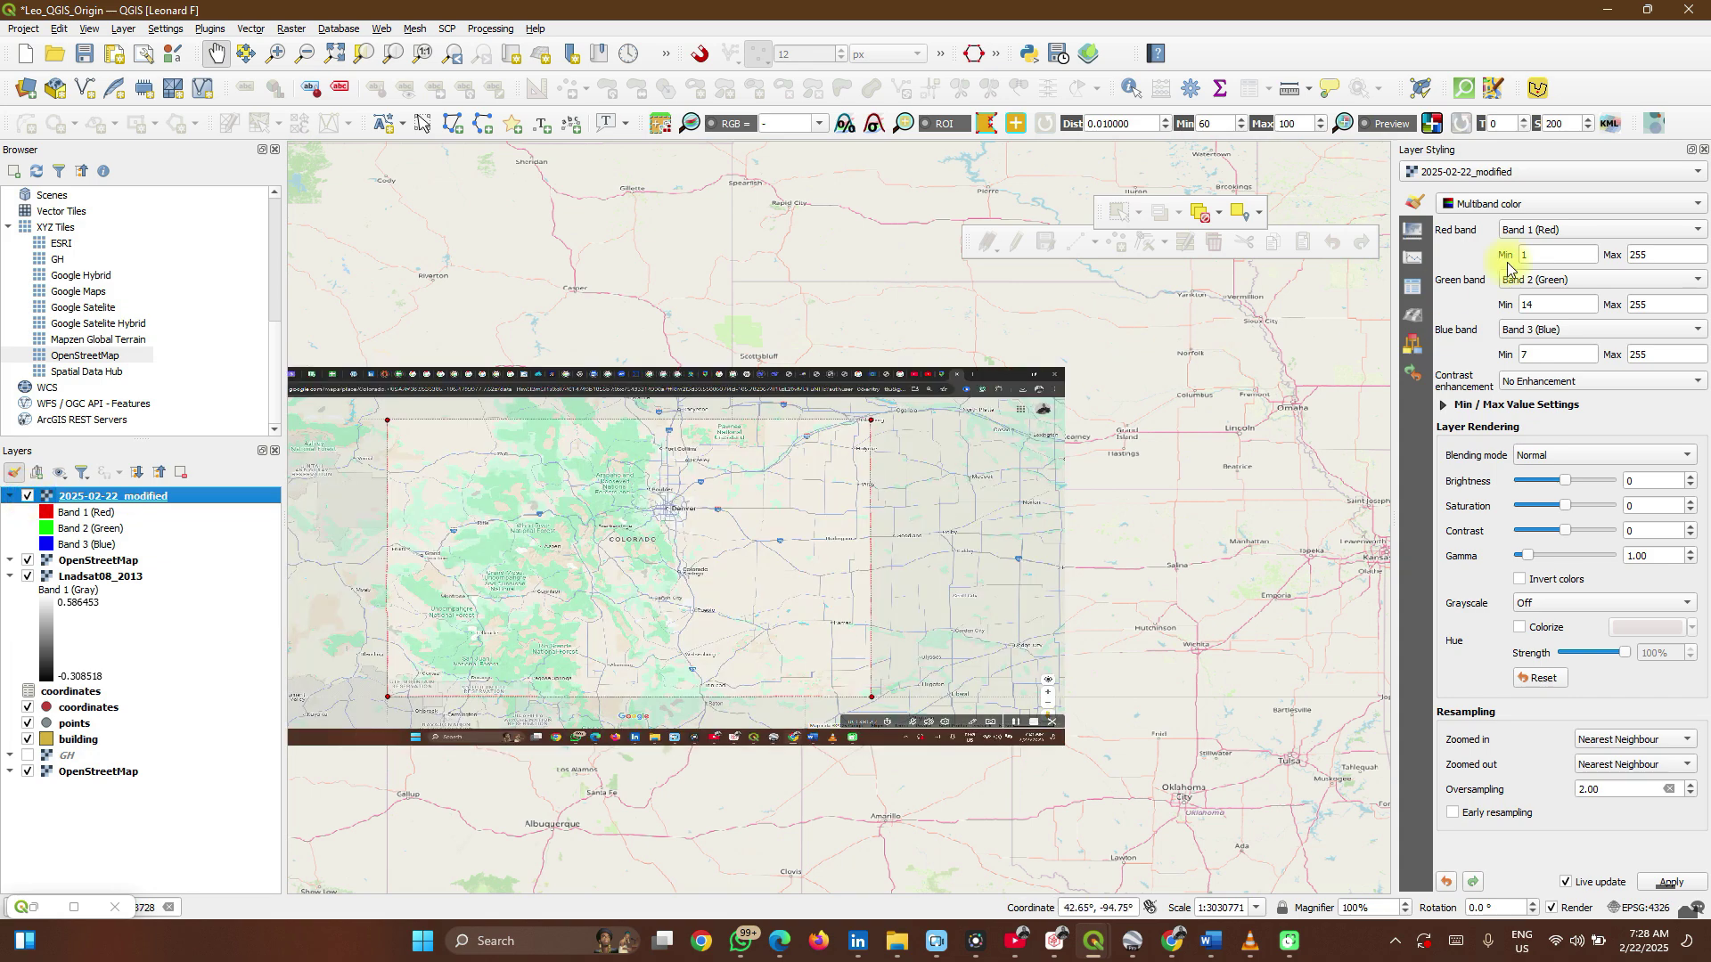
# - Check the 2025-02-22_modified layer's alignment by lowering its global opacity to 14.9 % and restoring it to 100 %
pyautogui.click(1414, 230)
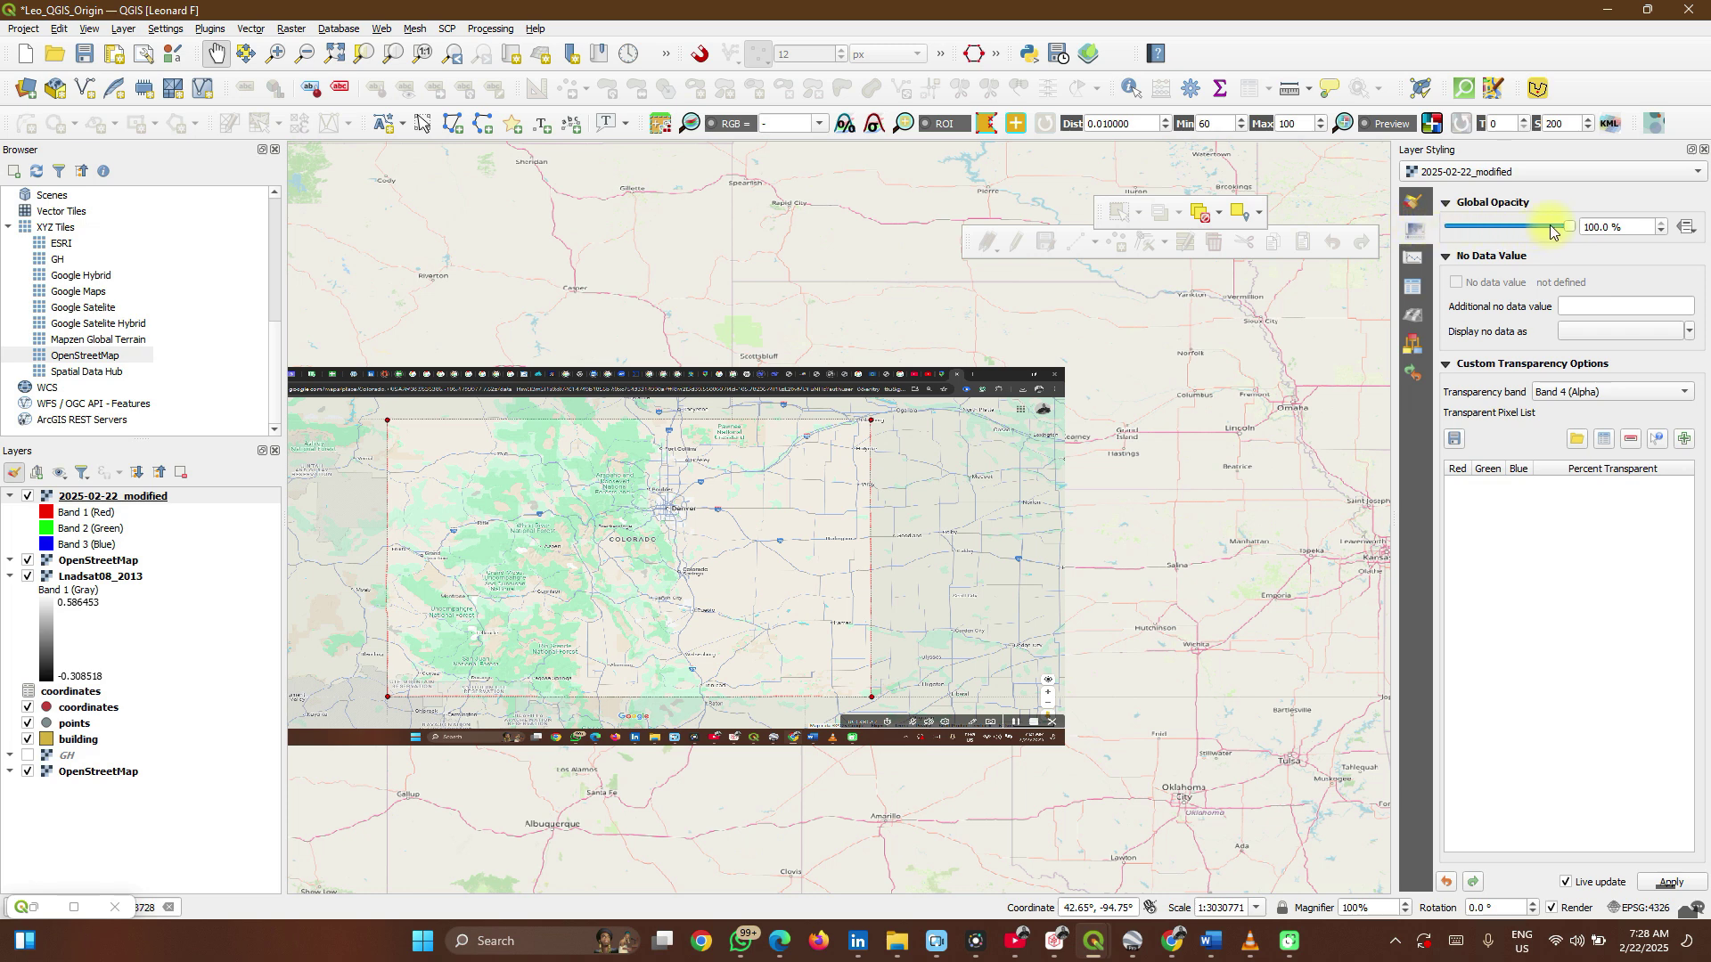
pyautogui.moveTo(1568, 228); pyautogui.dragTo(1466, 230)
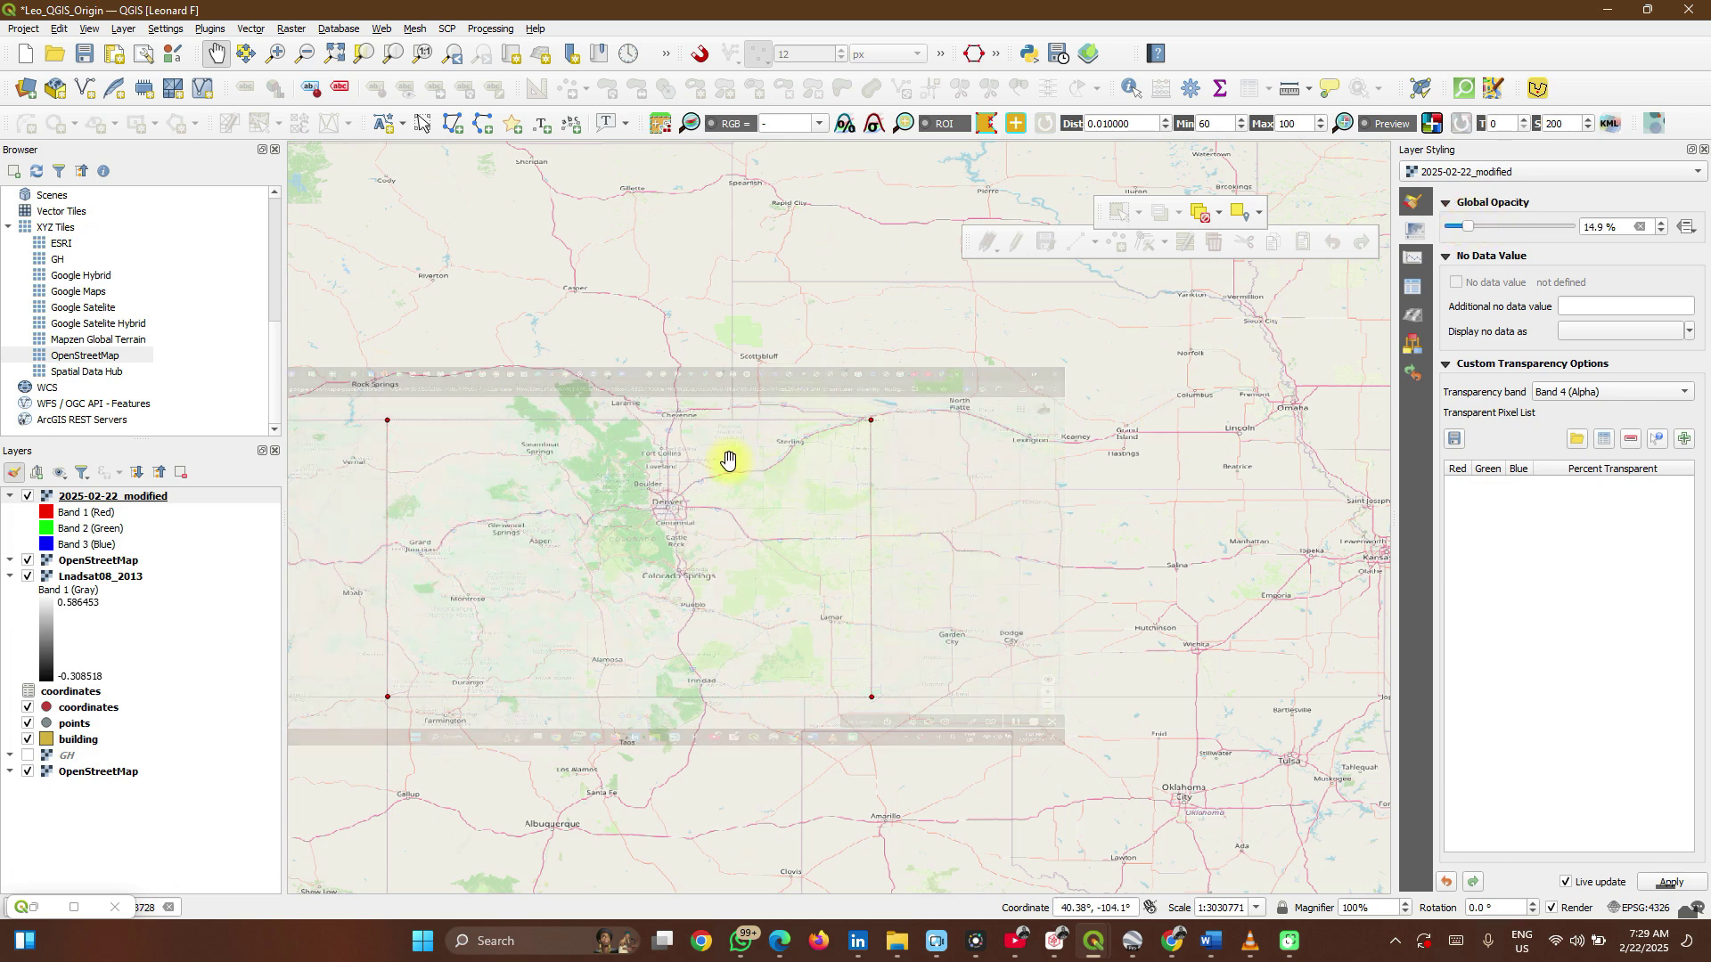
pyautogui.moveTo(1468, 234); pyautogui.dragTo(1572, 242)
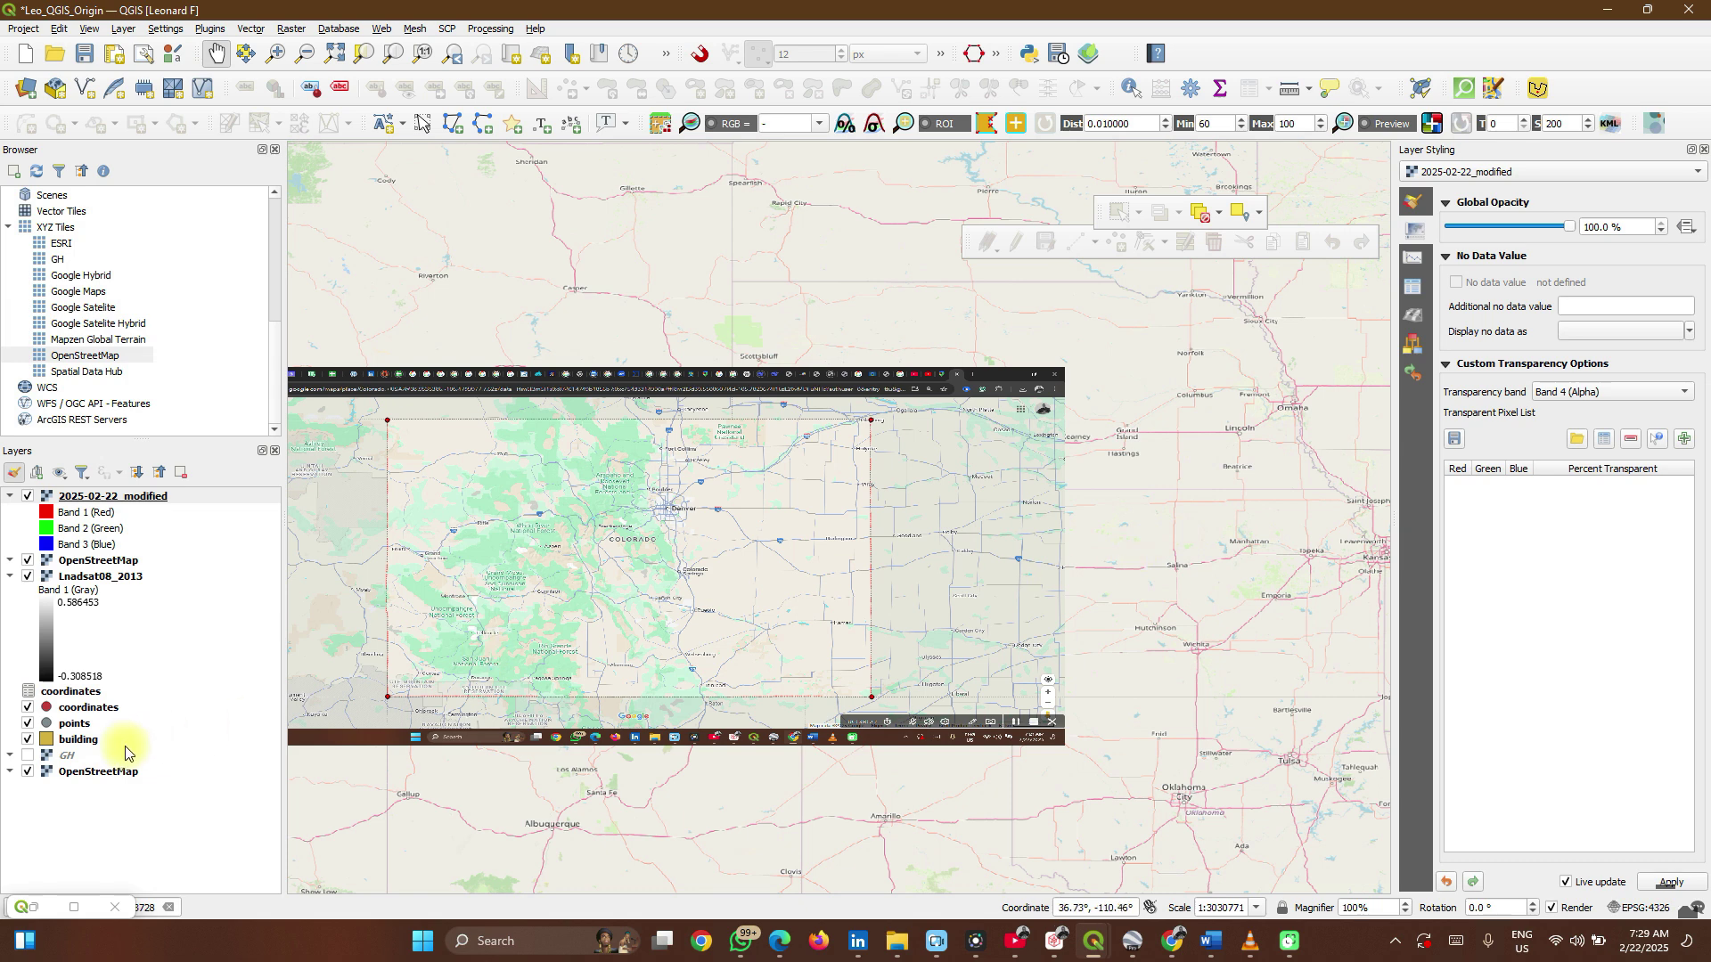
# - Select the building layer and move the floating Digitizing Toolbar aside, above the georeferenced image
pyautogui.click(80, 727)
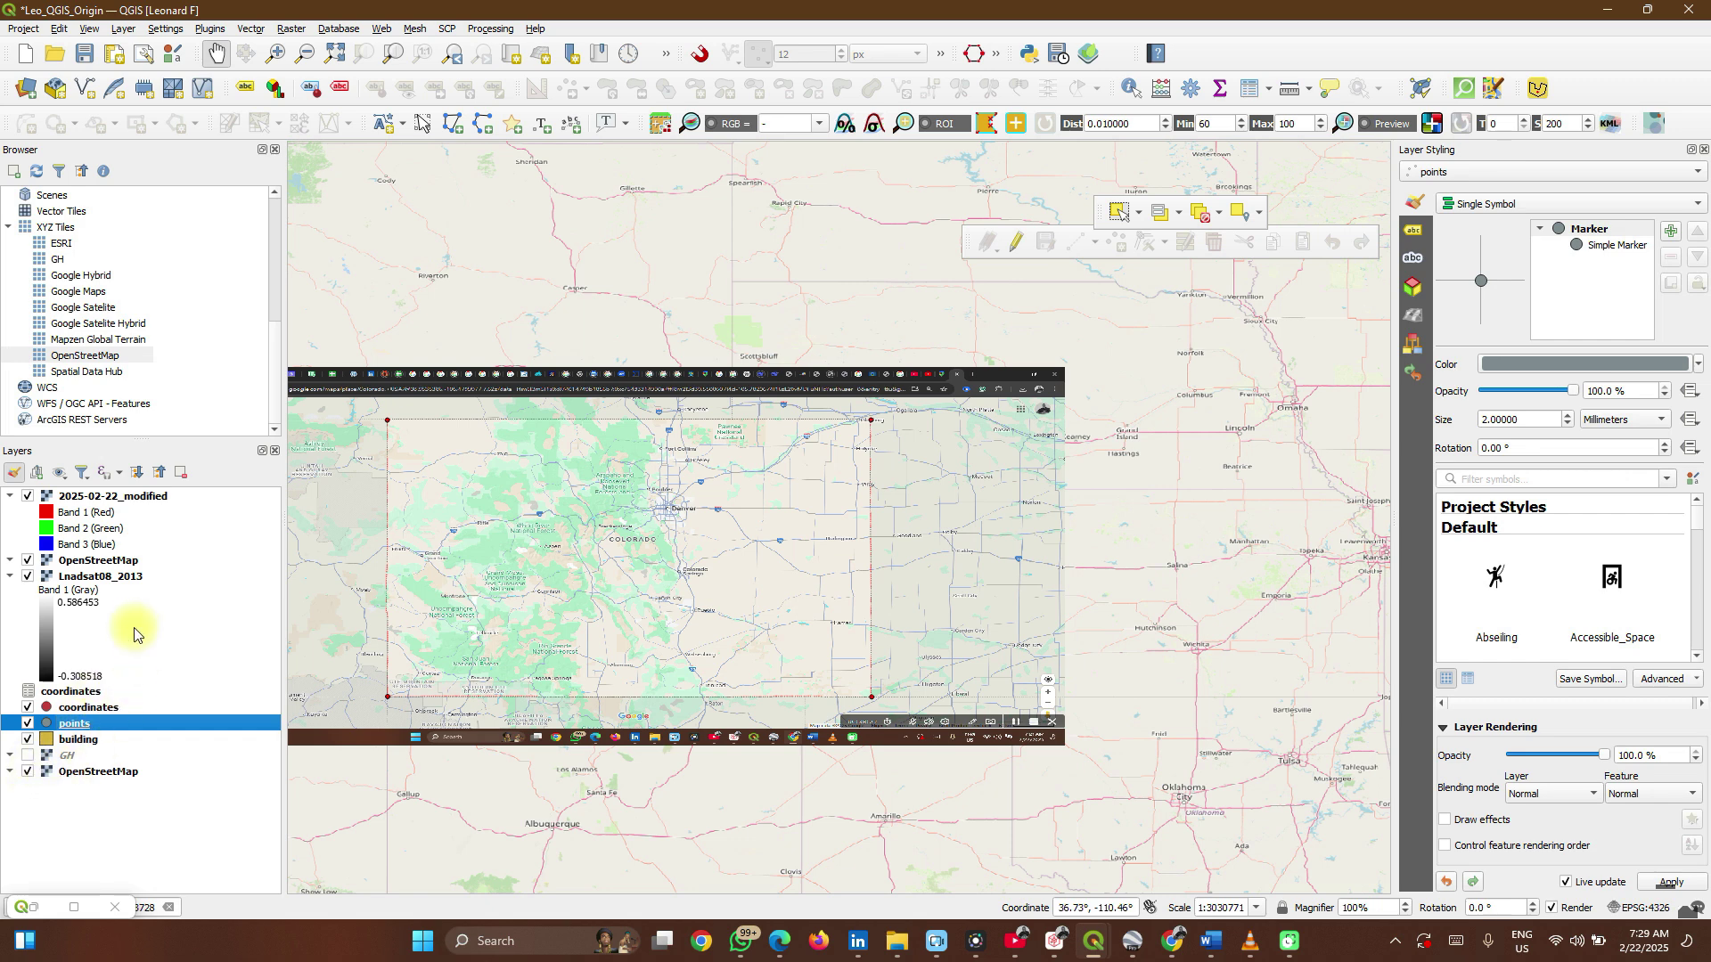
pyautogui.click(81, 741)
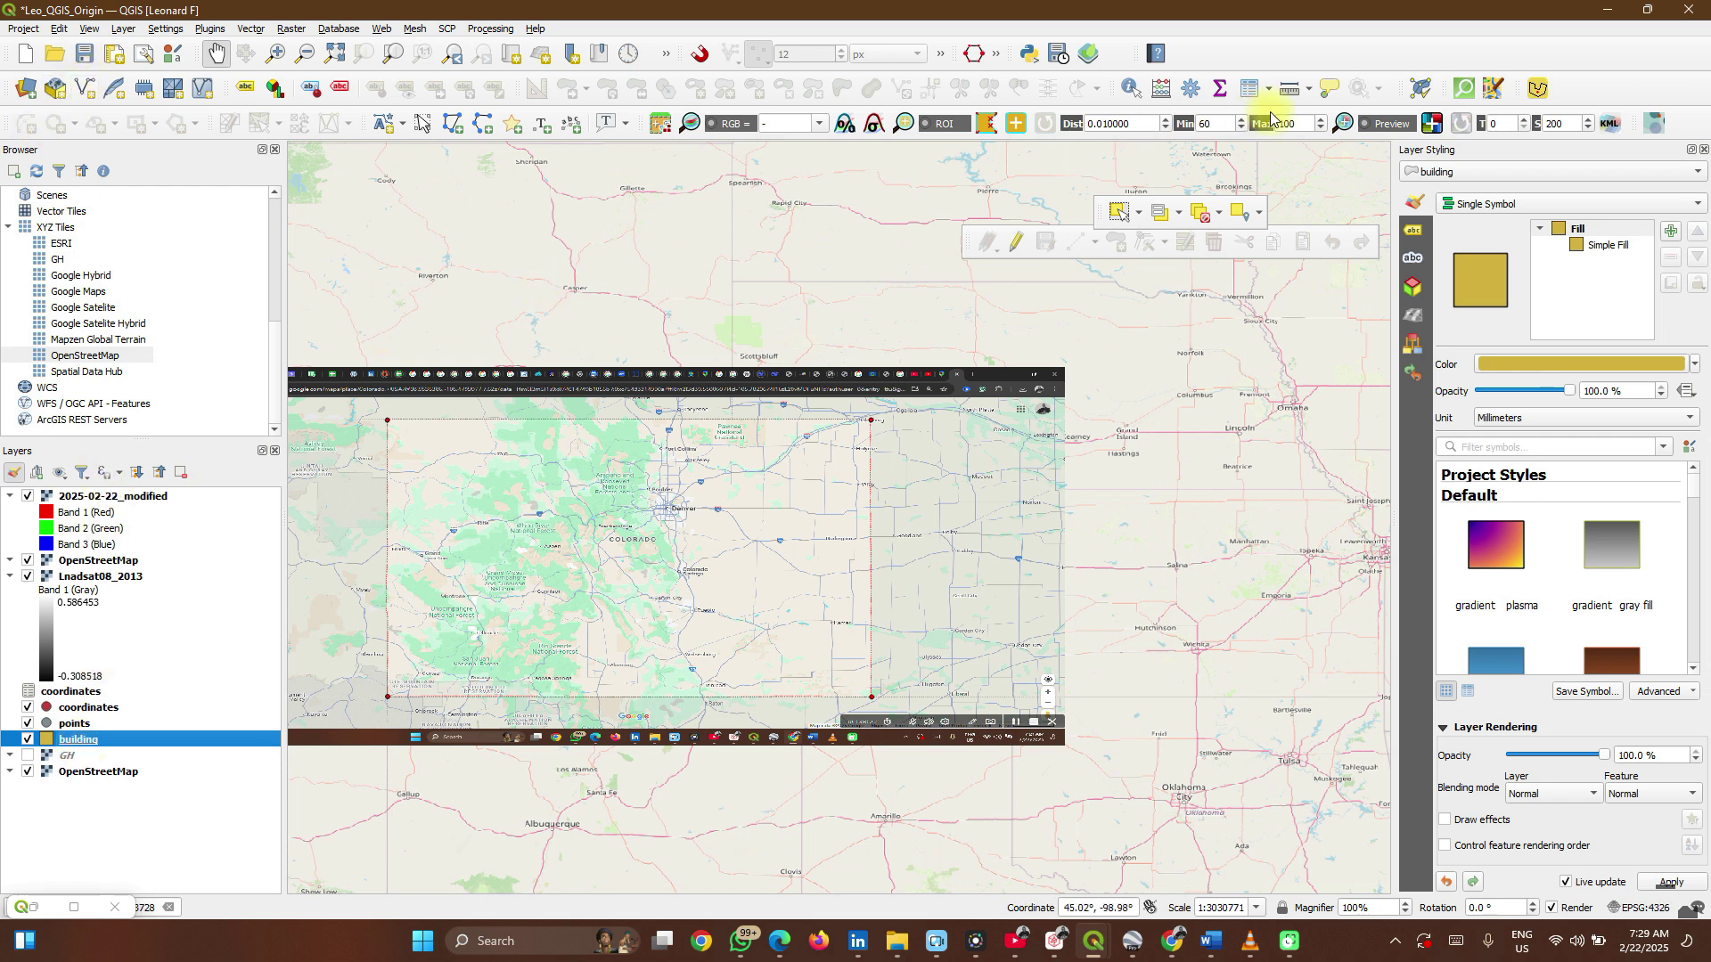
pyautogui.rightClick(1334, 50)
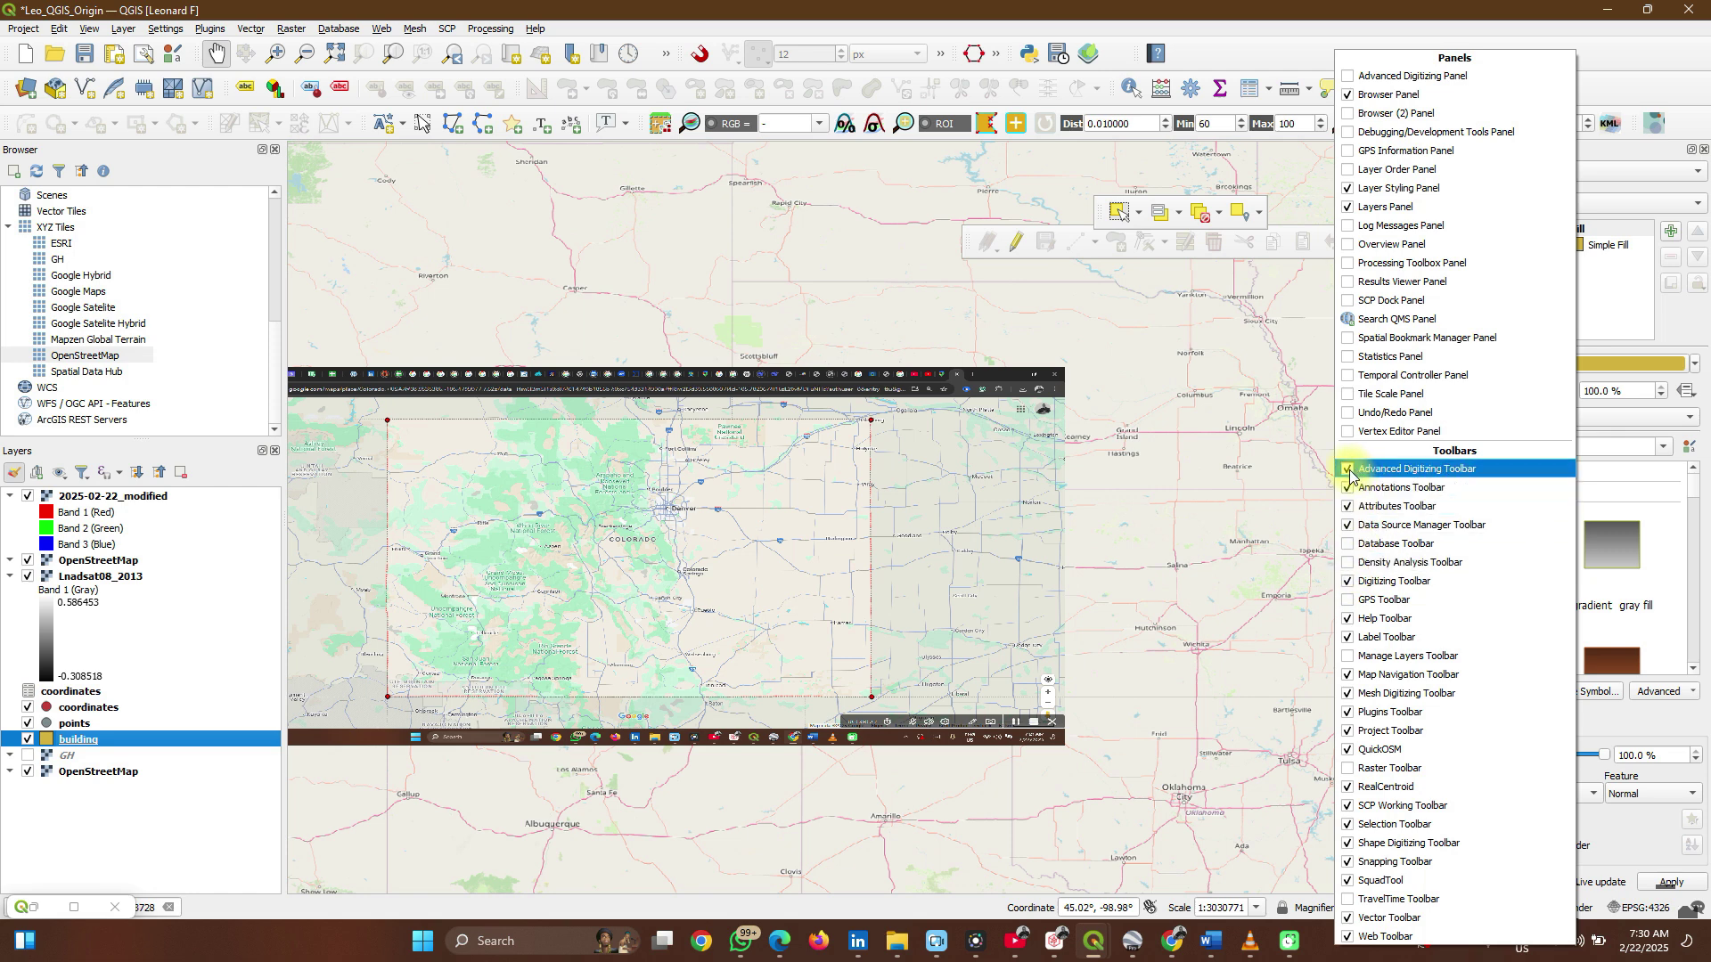
pyautogui.click(1287, 56)
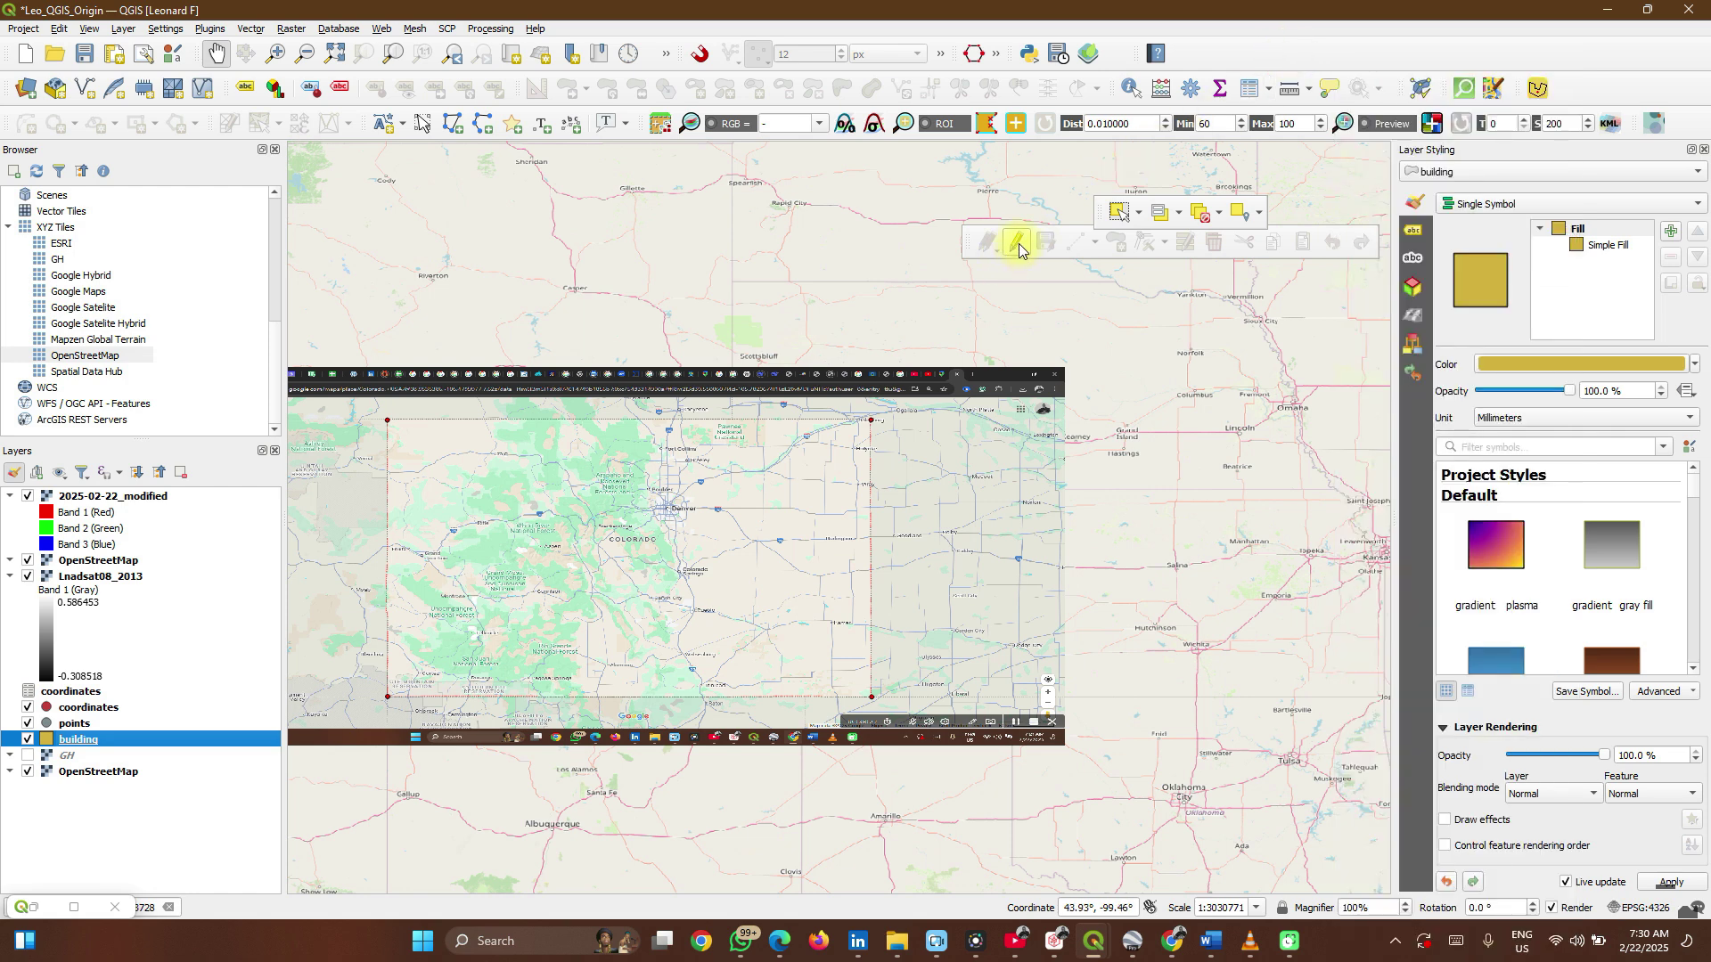
pyautogui.moveTo(966, 242); pyautogui.dragTo(671, 250)
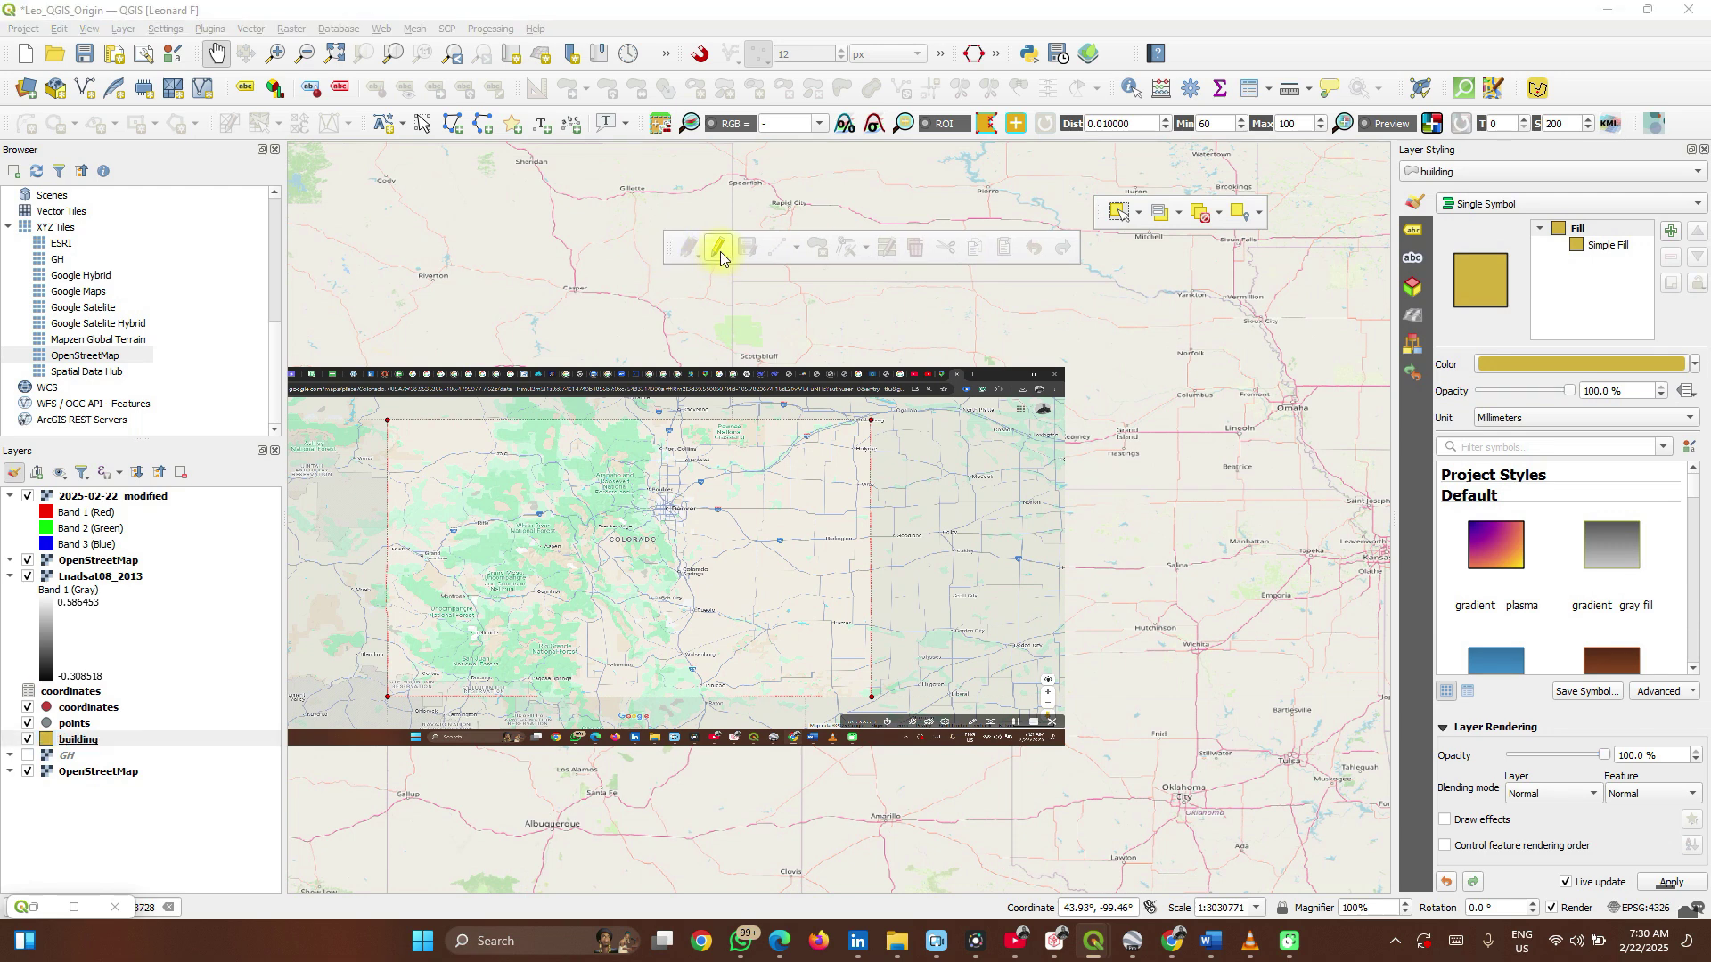
# - Enable editing on the building layer and digitize a straight-segment polygon along Colorado's border through the four corner control points
pyautogui.click(721, 252)
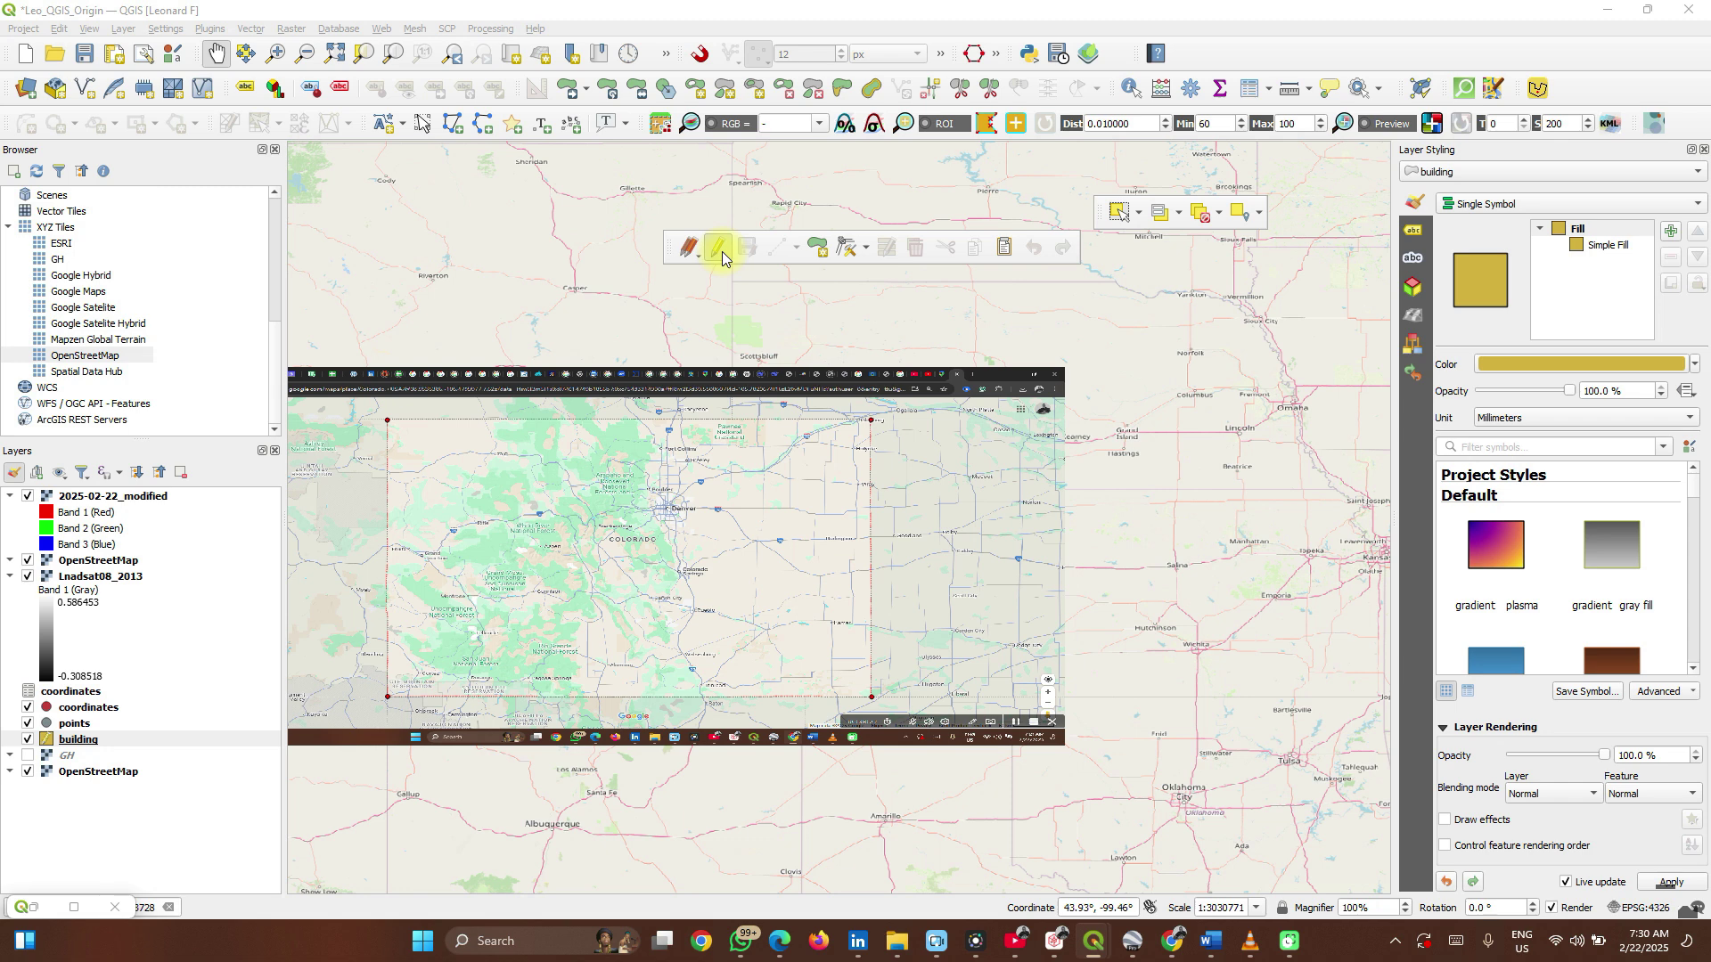
pyautogui.click(815, 250)
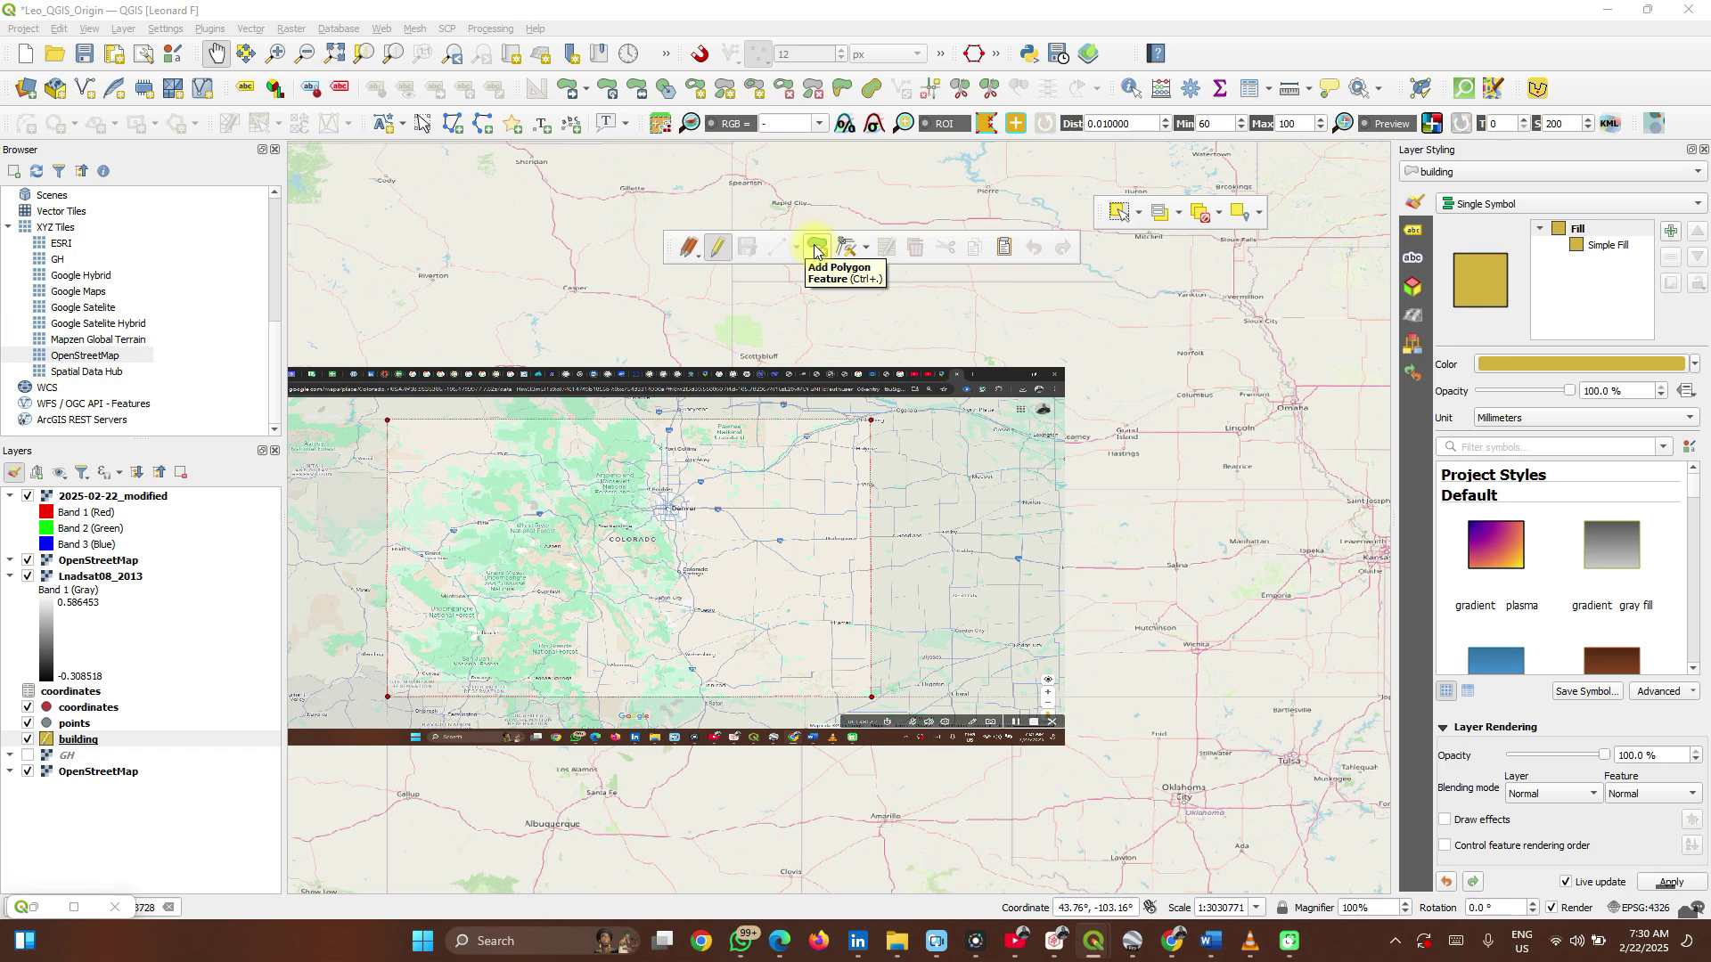
pyautogui.click(815, 249)
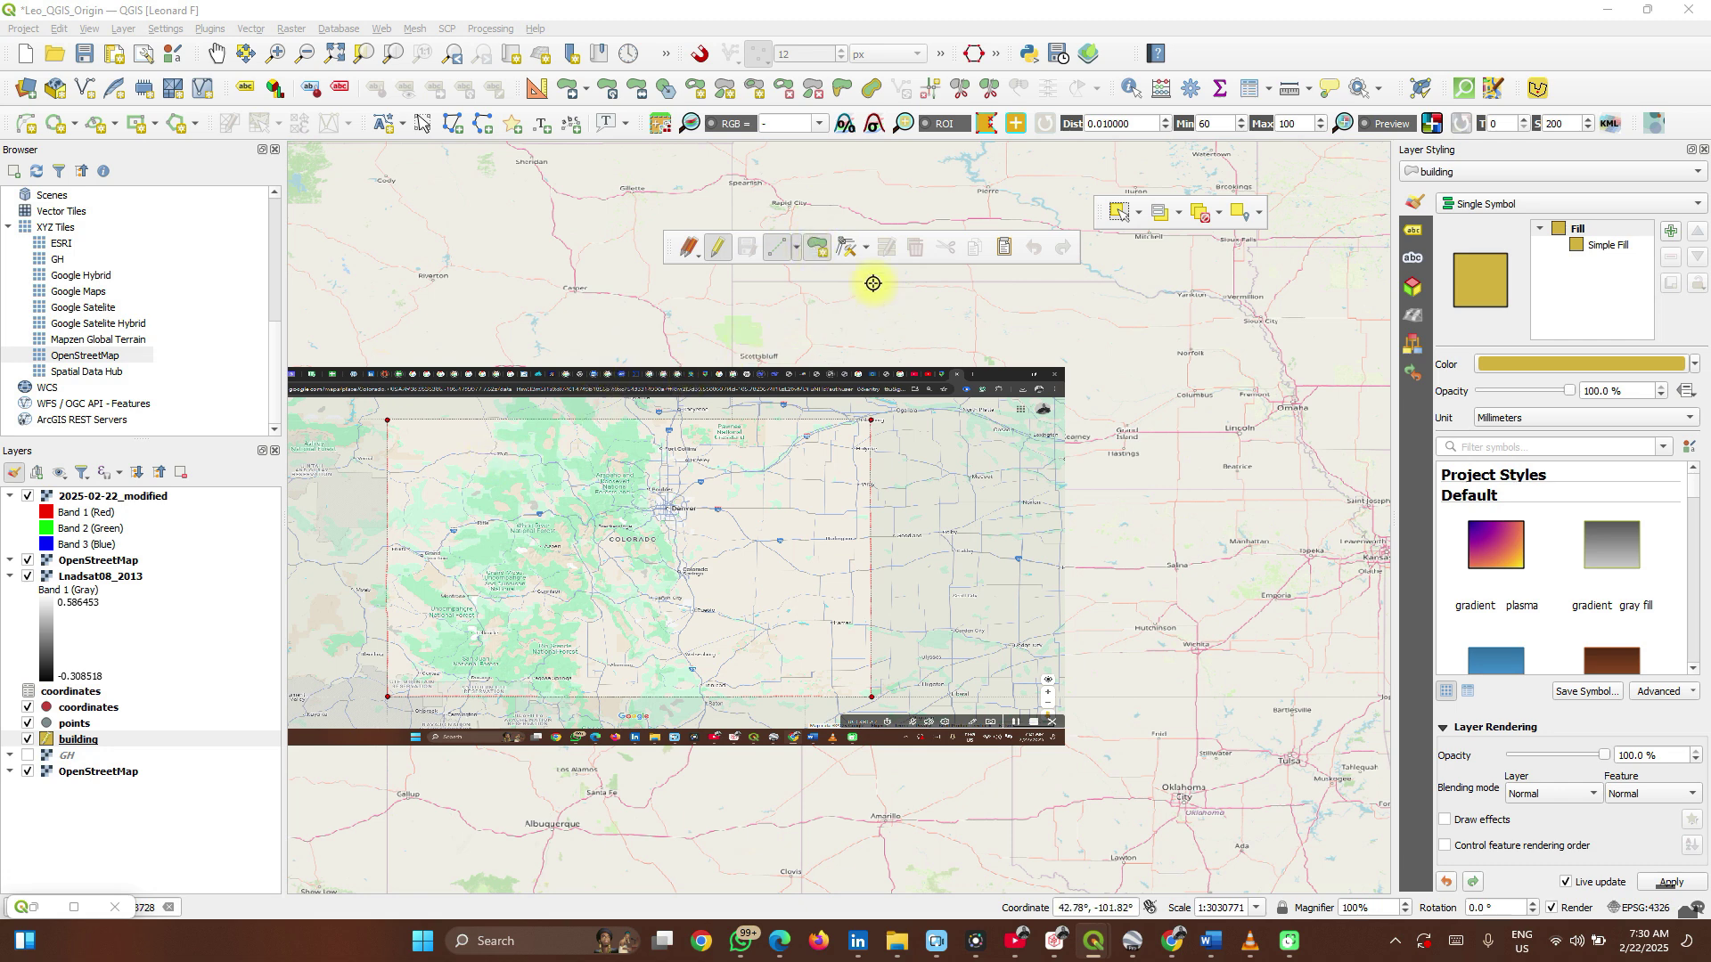
pyautogui.click(783, 249)
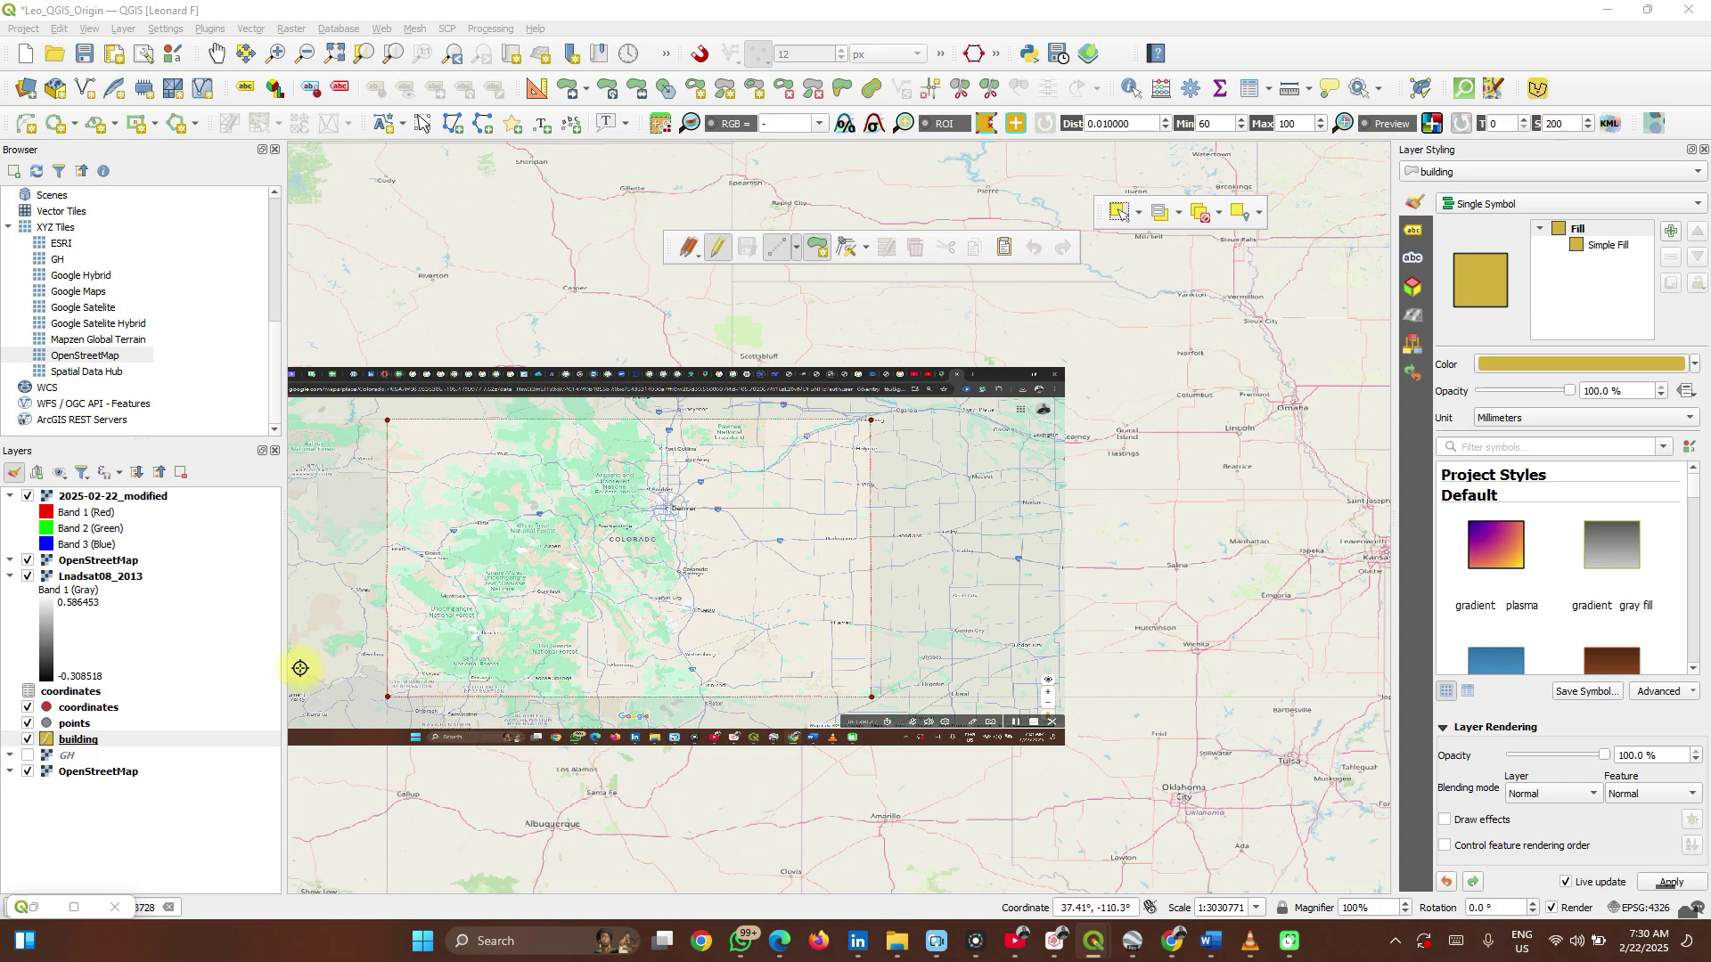
pyautogui.scroll(1, 300, 668)
pyautogui.scroll(-1, 301, 668)
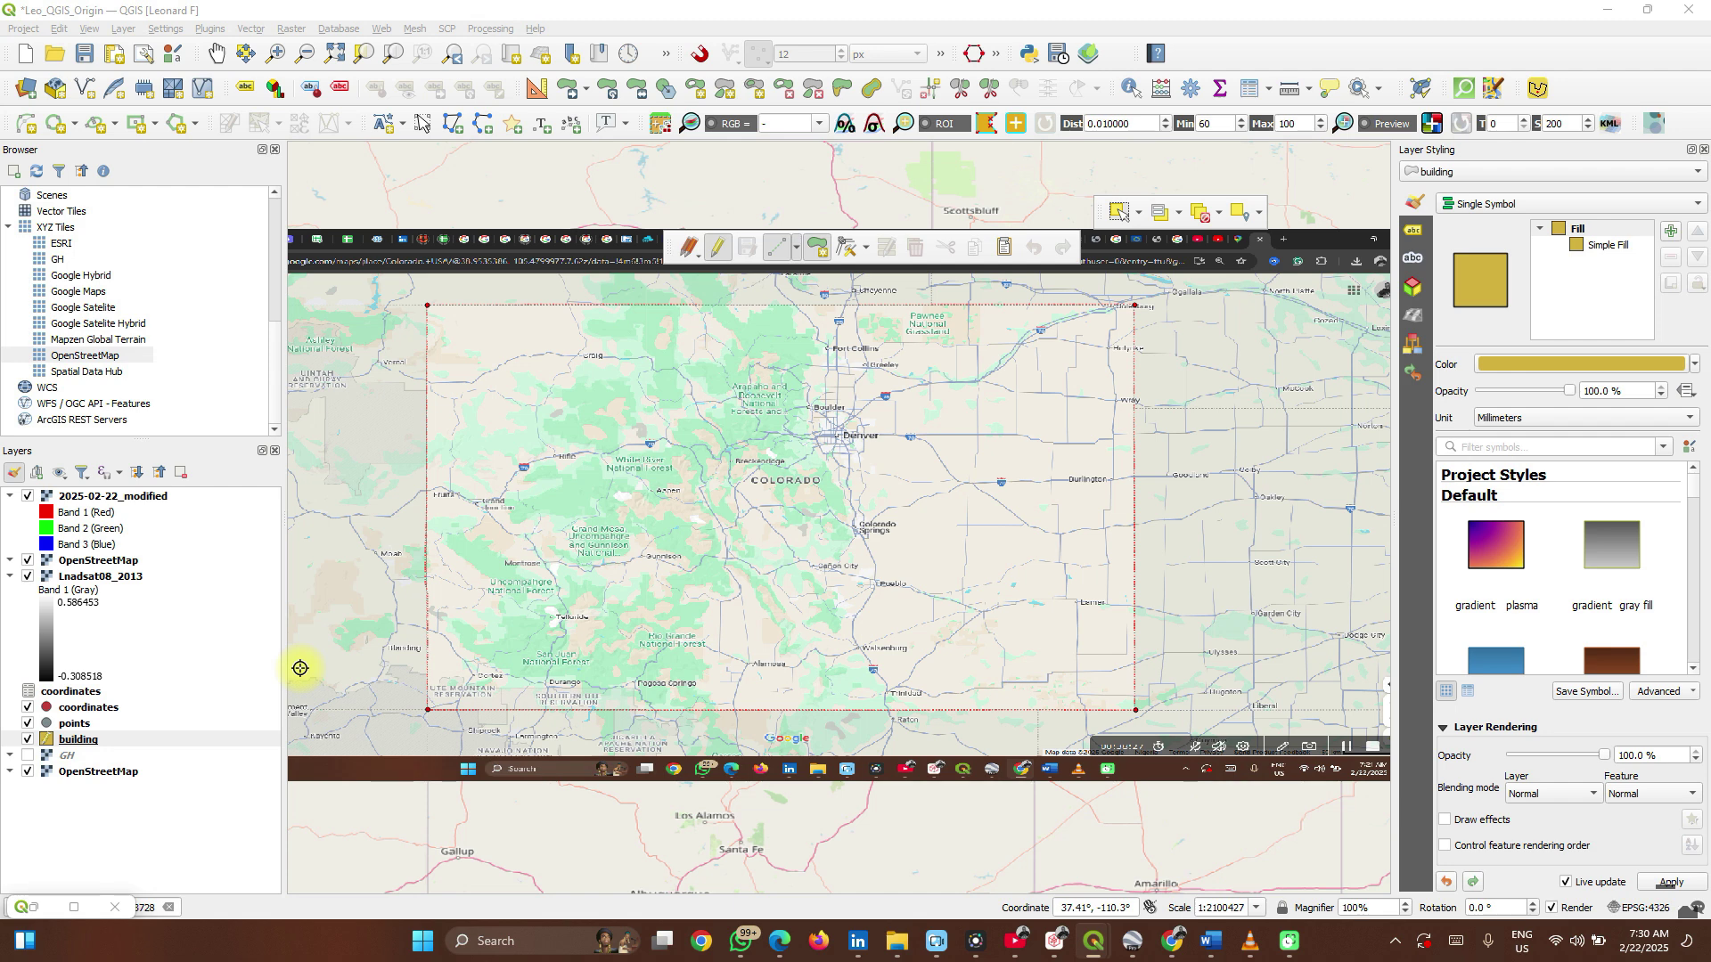
pyautogui.click(426, 306)
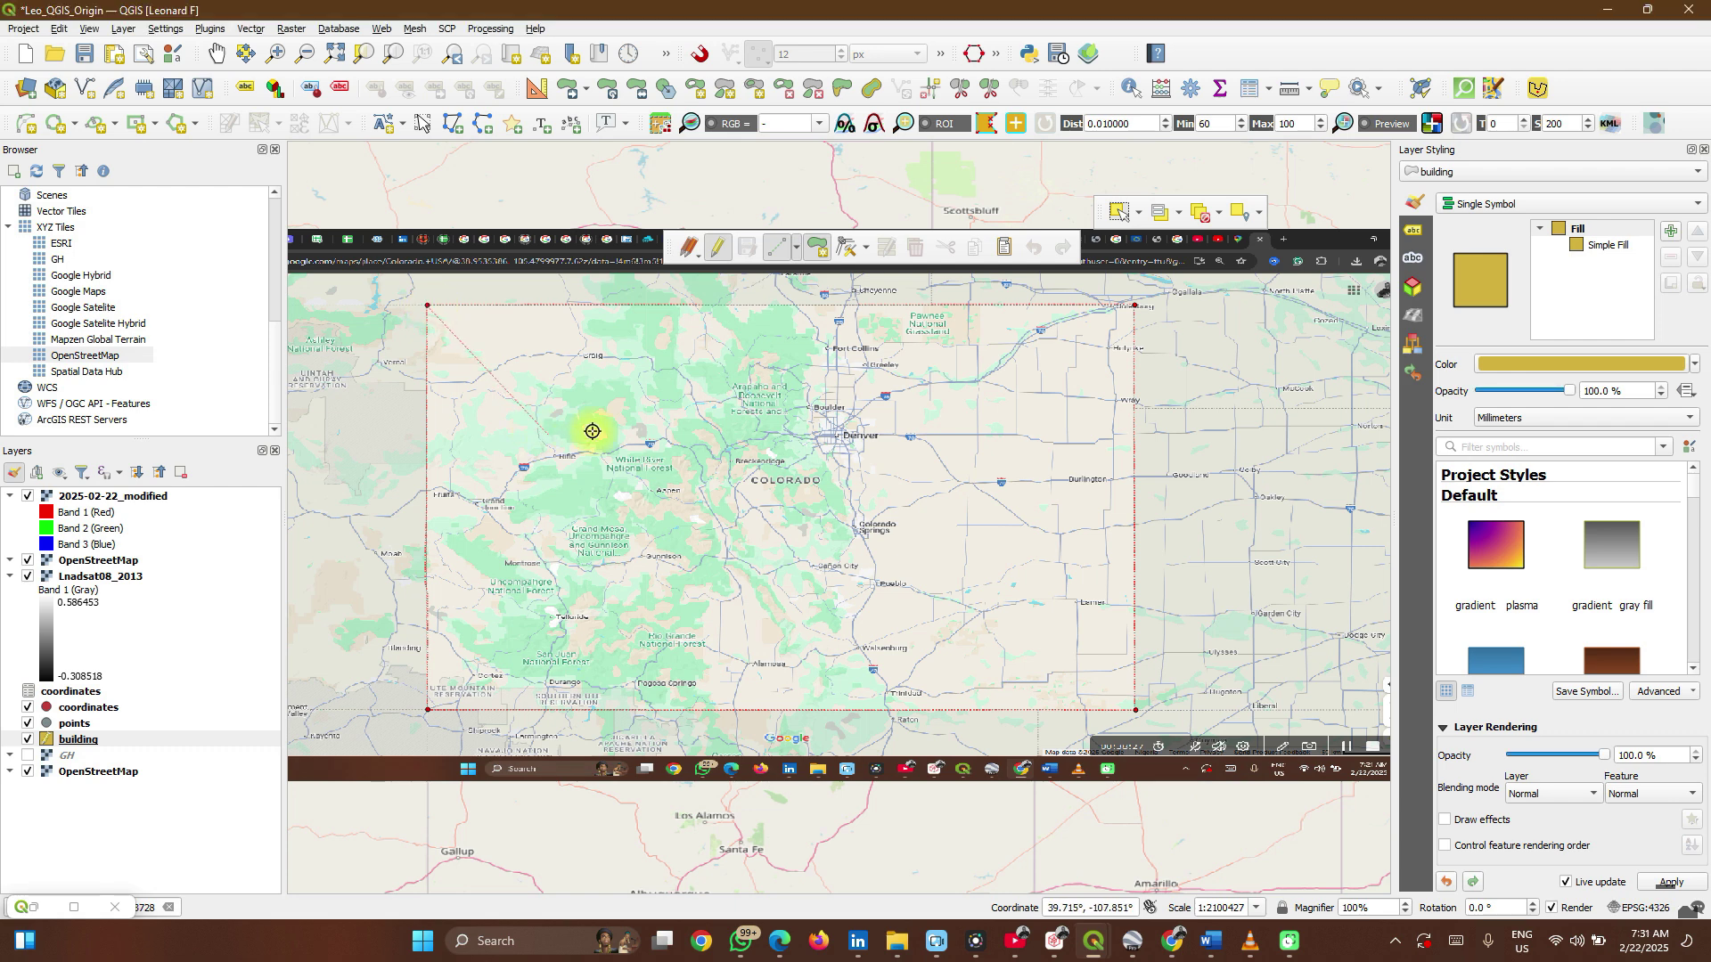
pyautogui.click(665, 304)
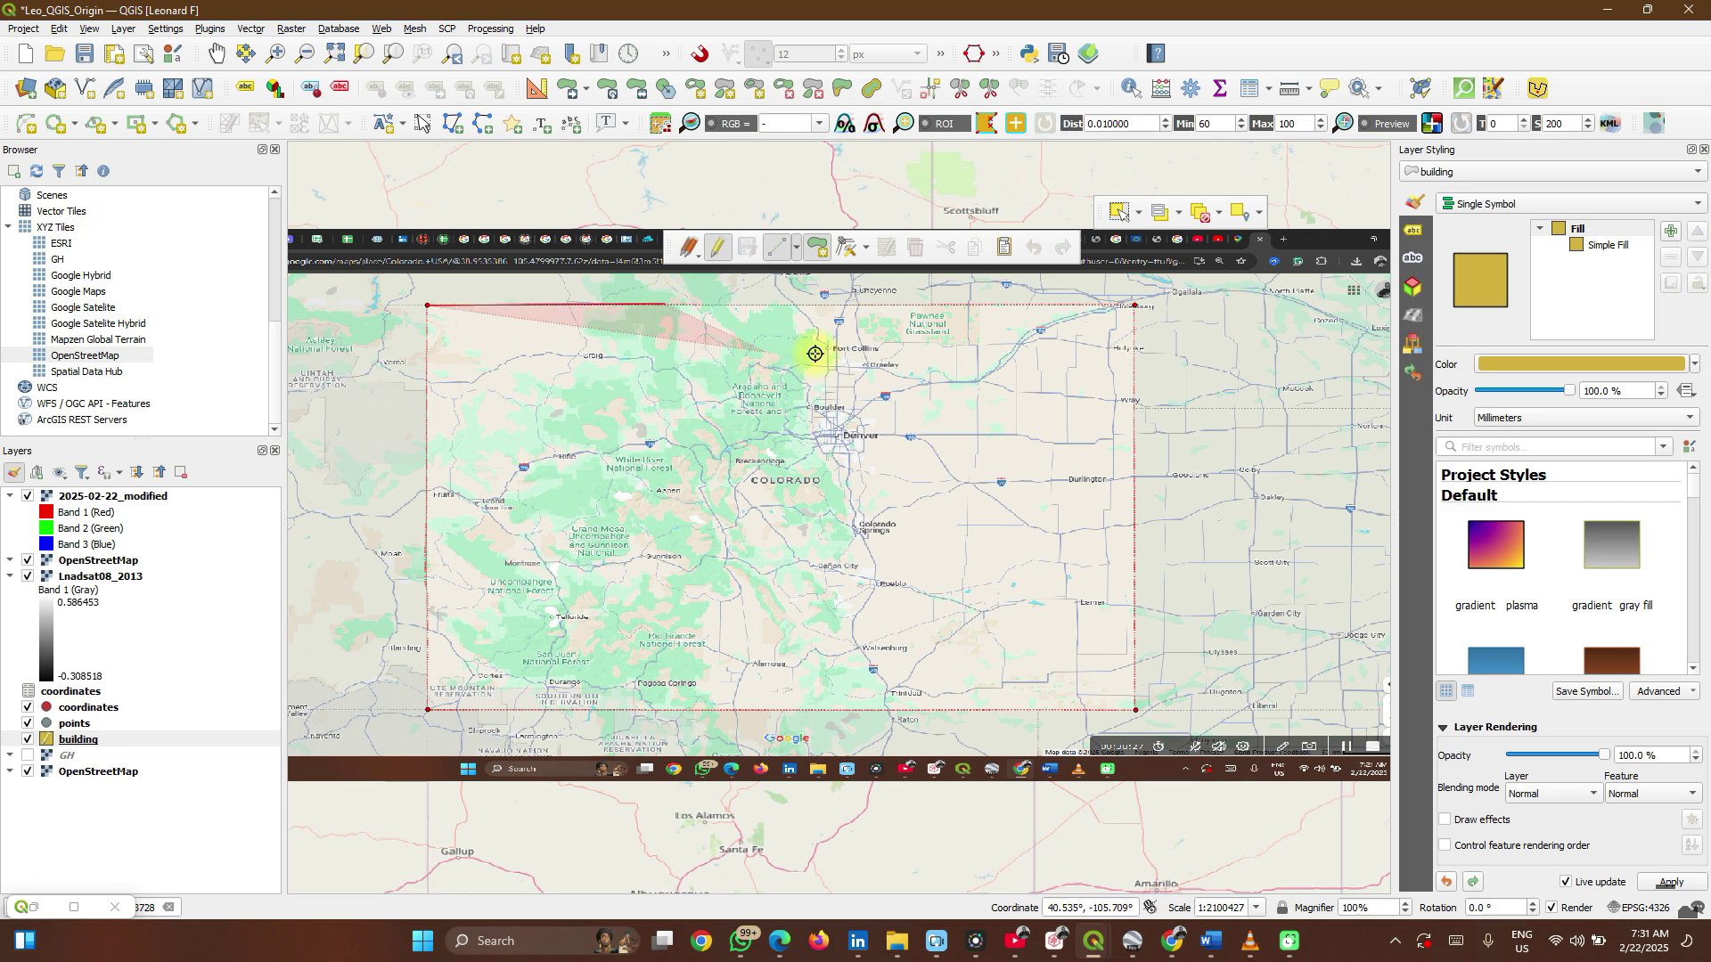
pyautogui.click(1027, 303)
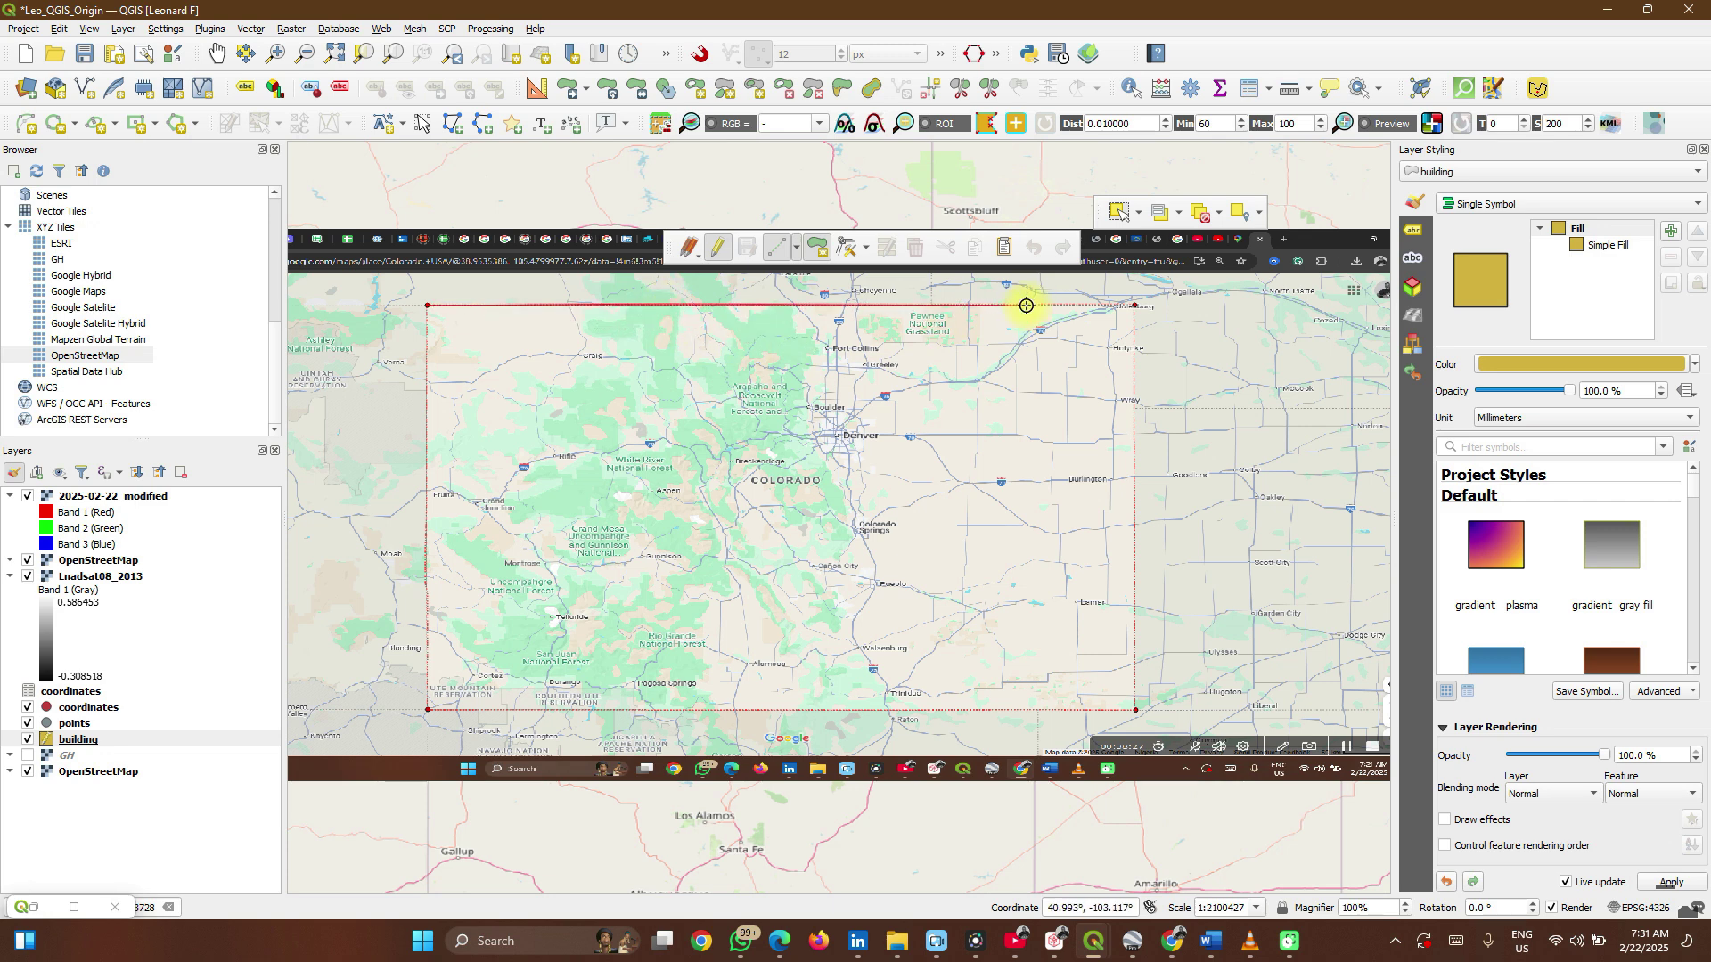
pyautogui.click(1135, 305)
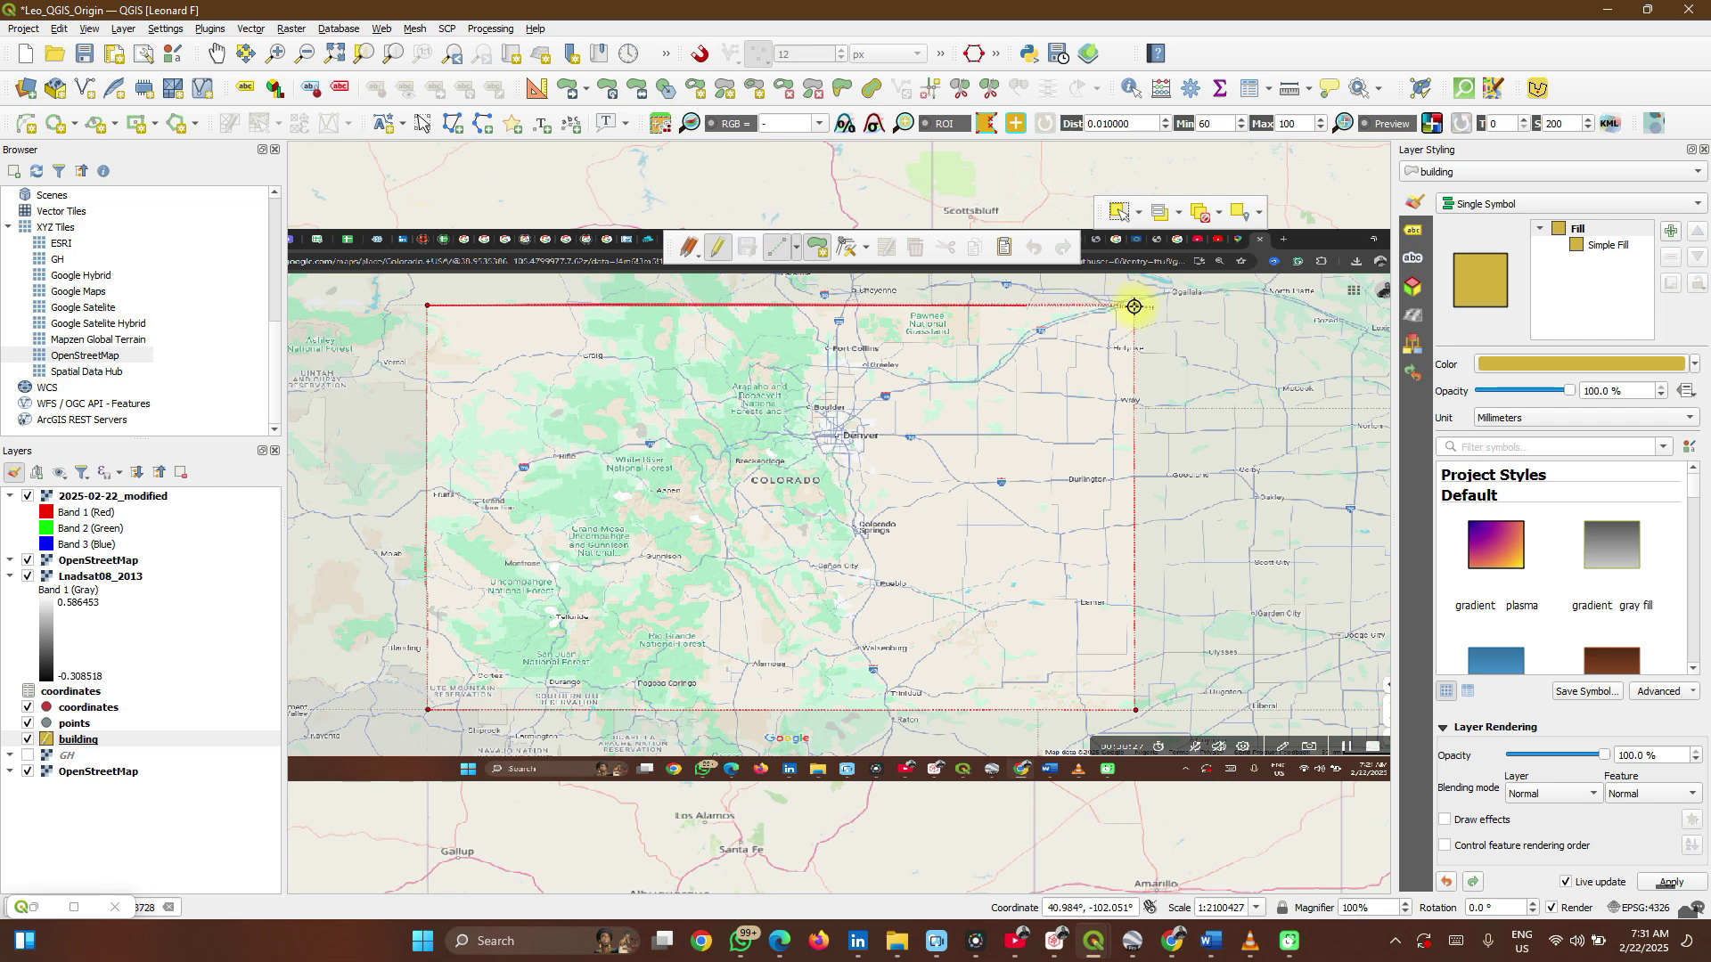
pyautogui.click(1136, 710)
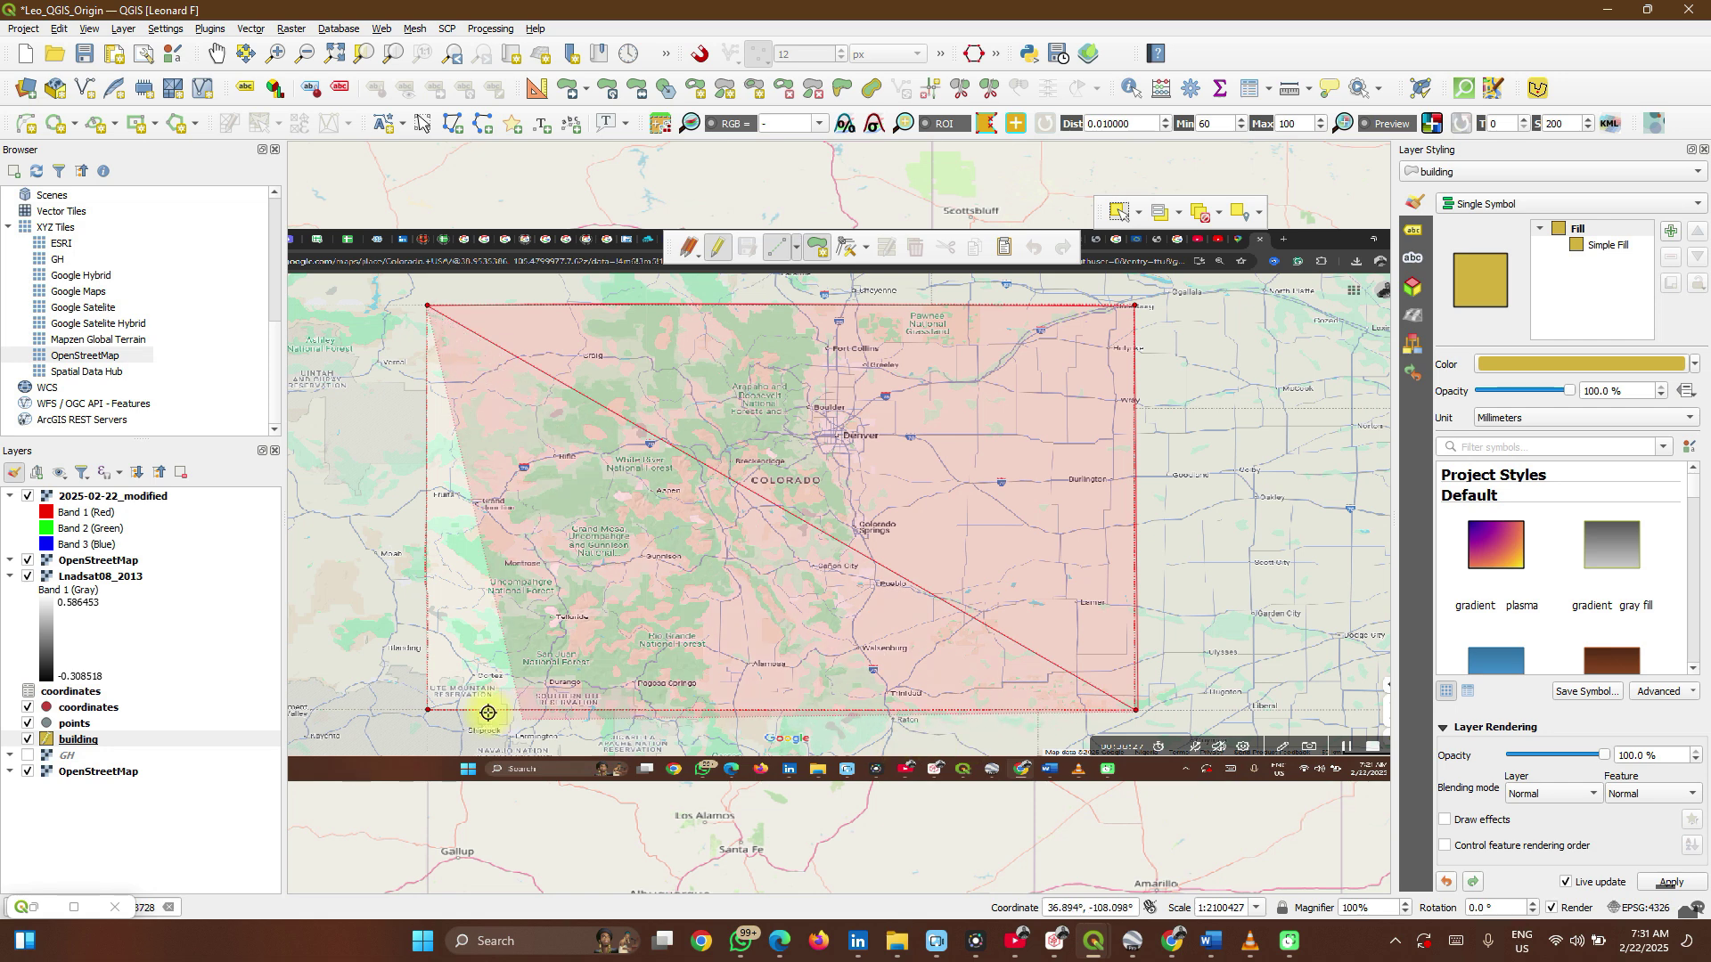
pyautogui.rightClick(431, 712)
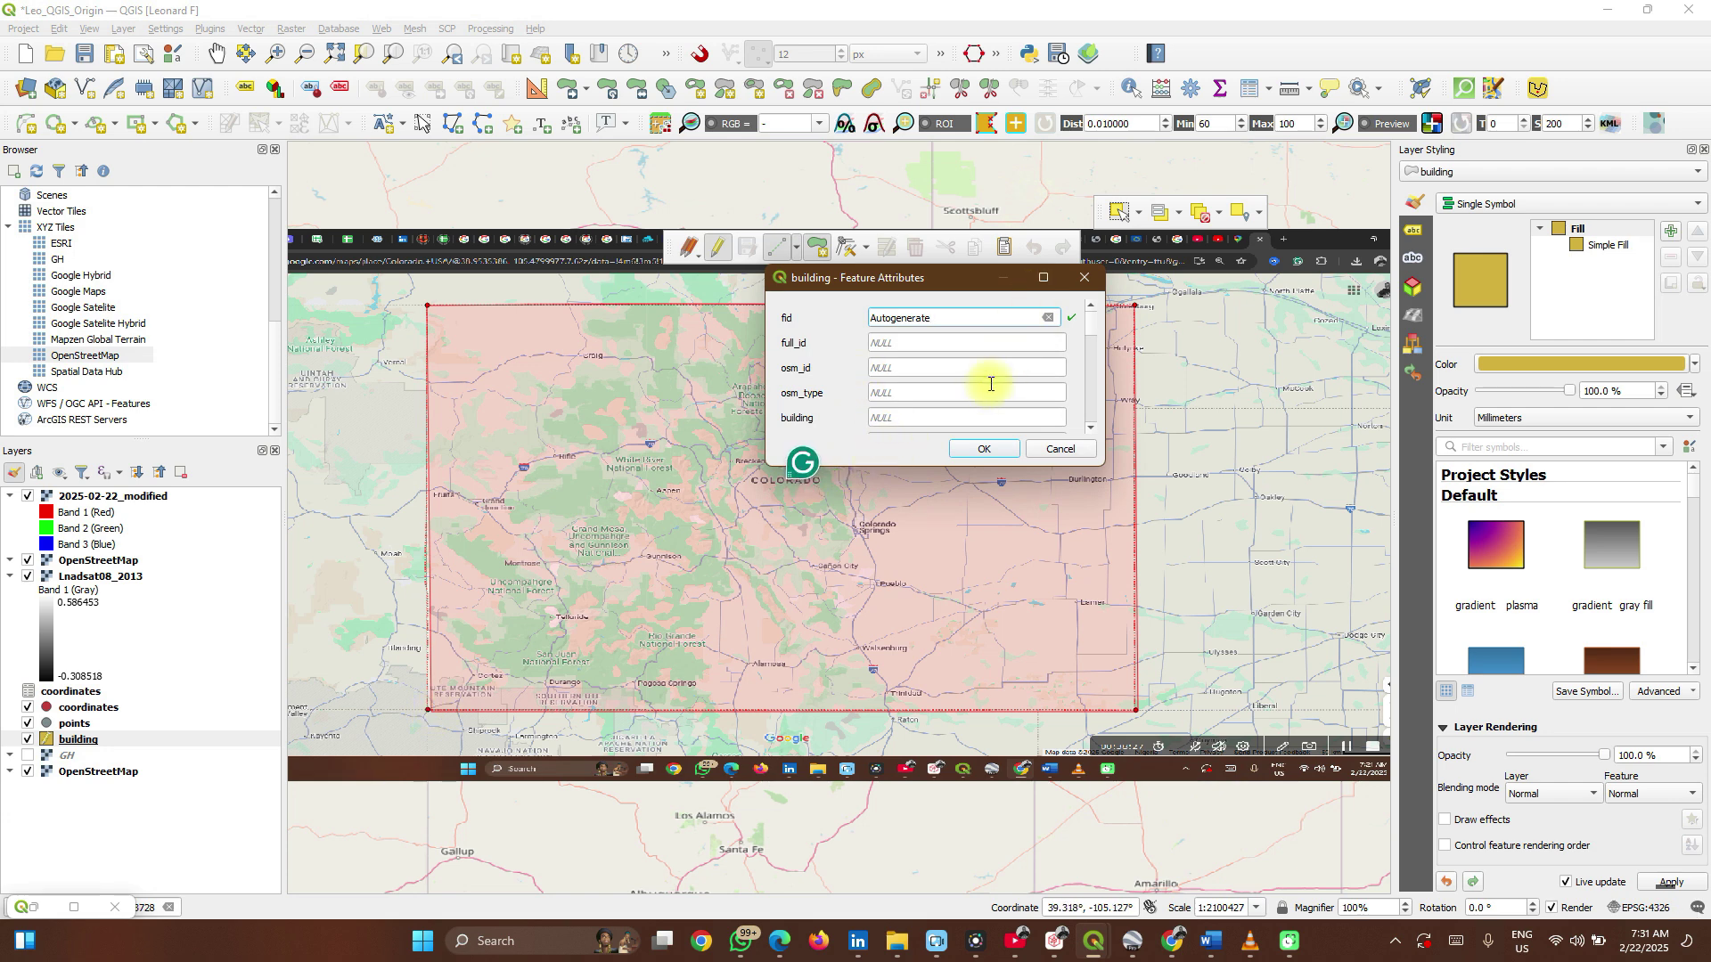
# - Look through the Colorado polygon's attribute fields and accept the feature with fid left at Autogenerate and the other fields empty
pyautogui.scroll(-8, 990, 384)
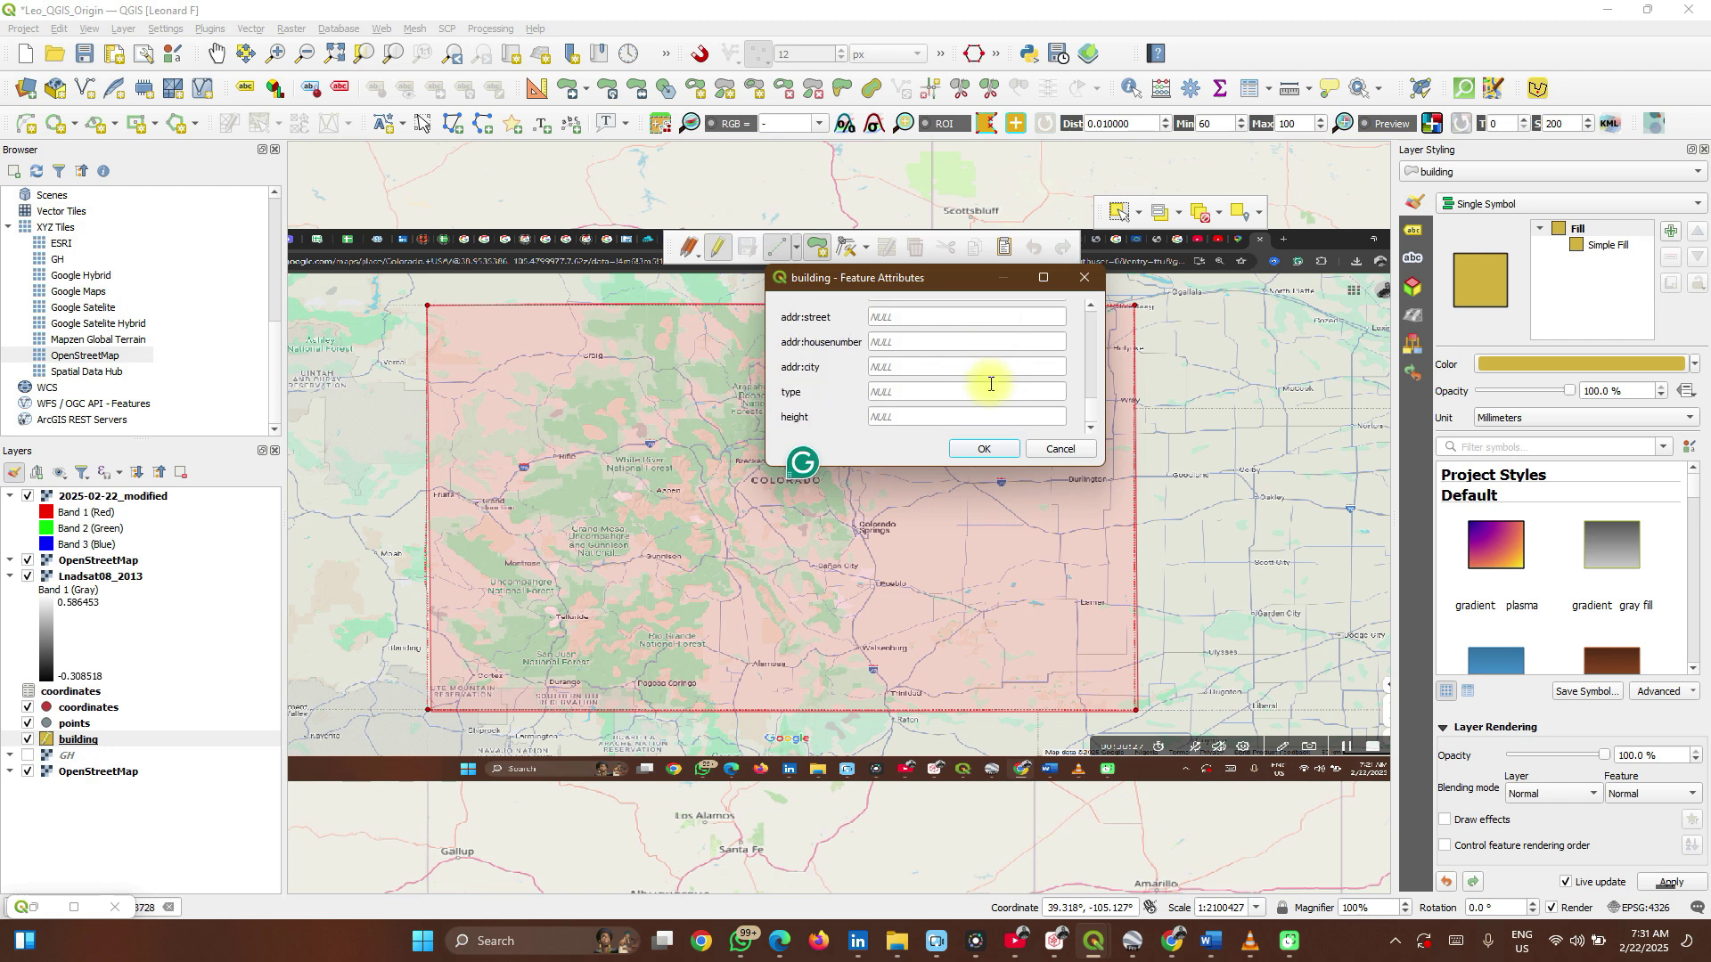
pyautogui.scroll(8, 990, 383)
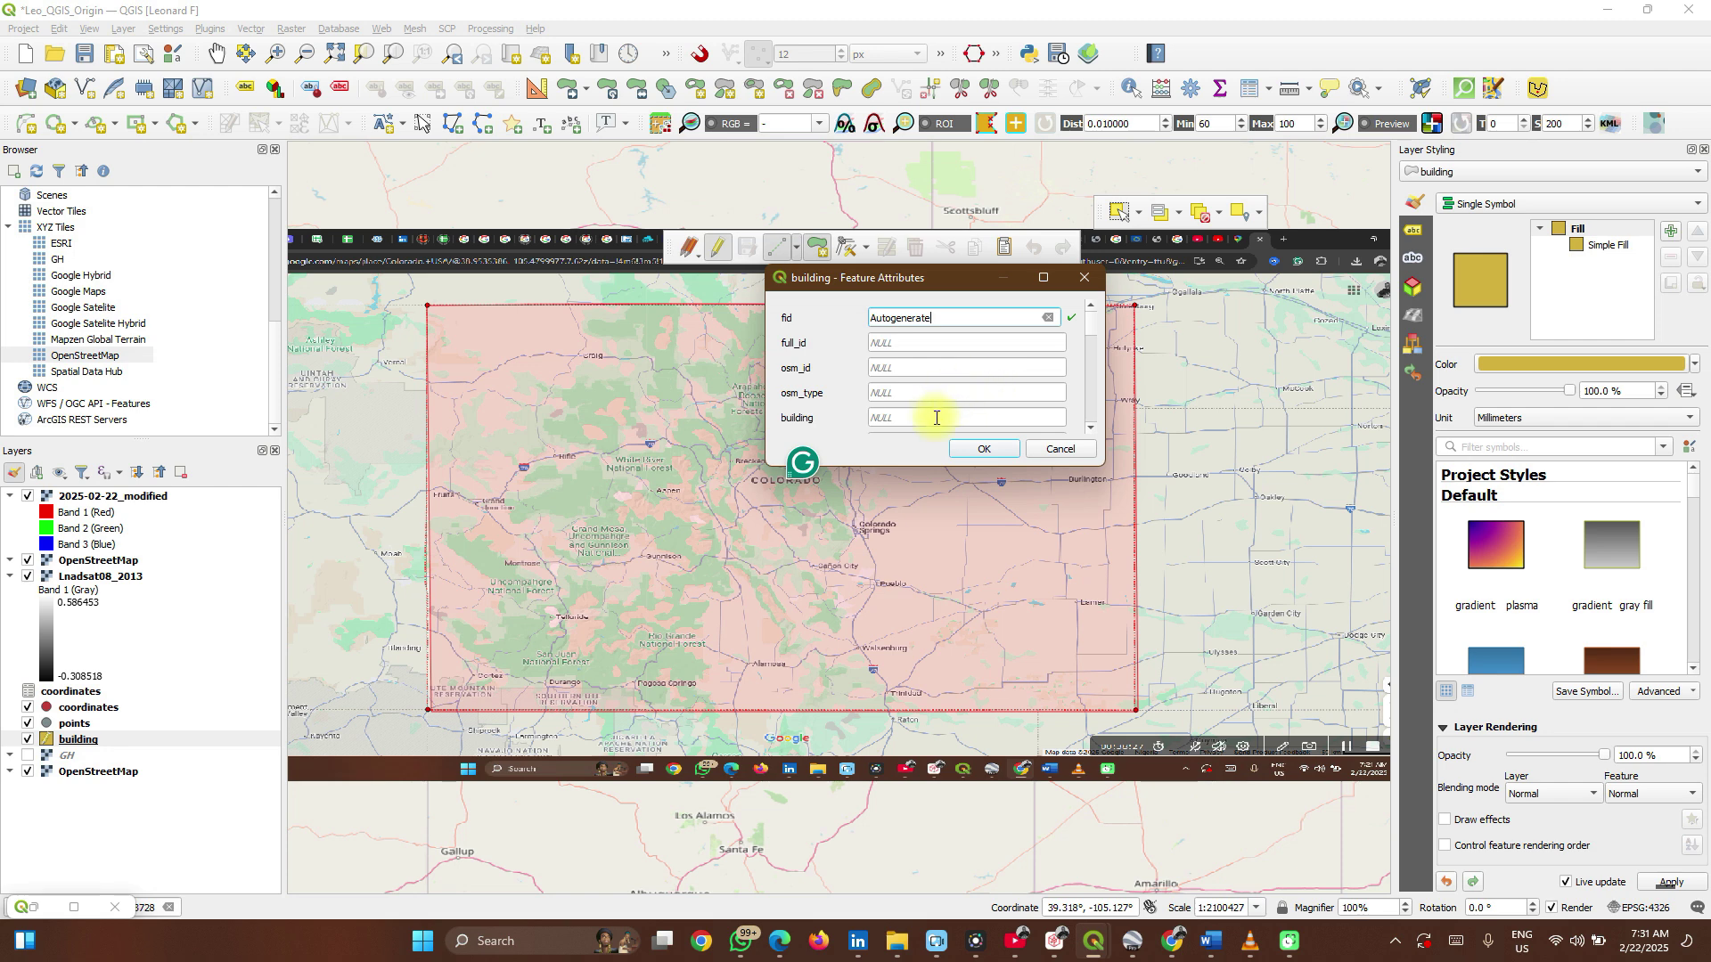
pyautogui.click(977, 447)
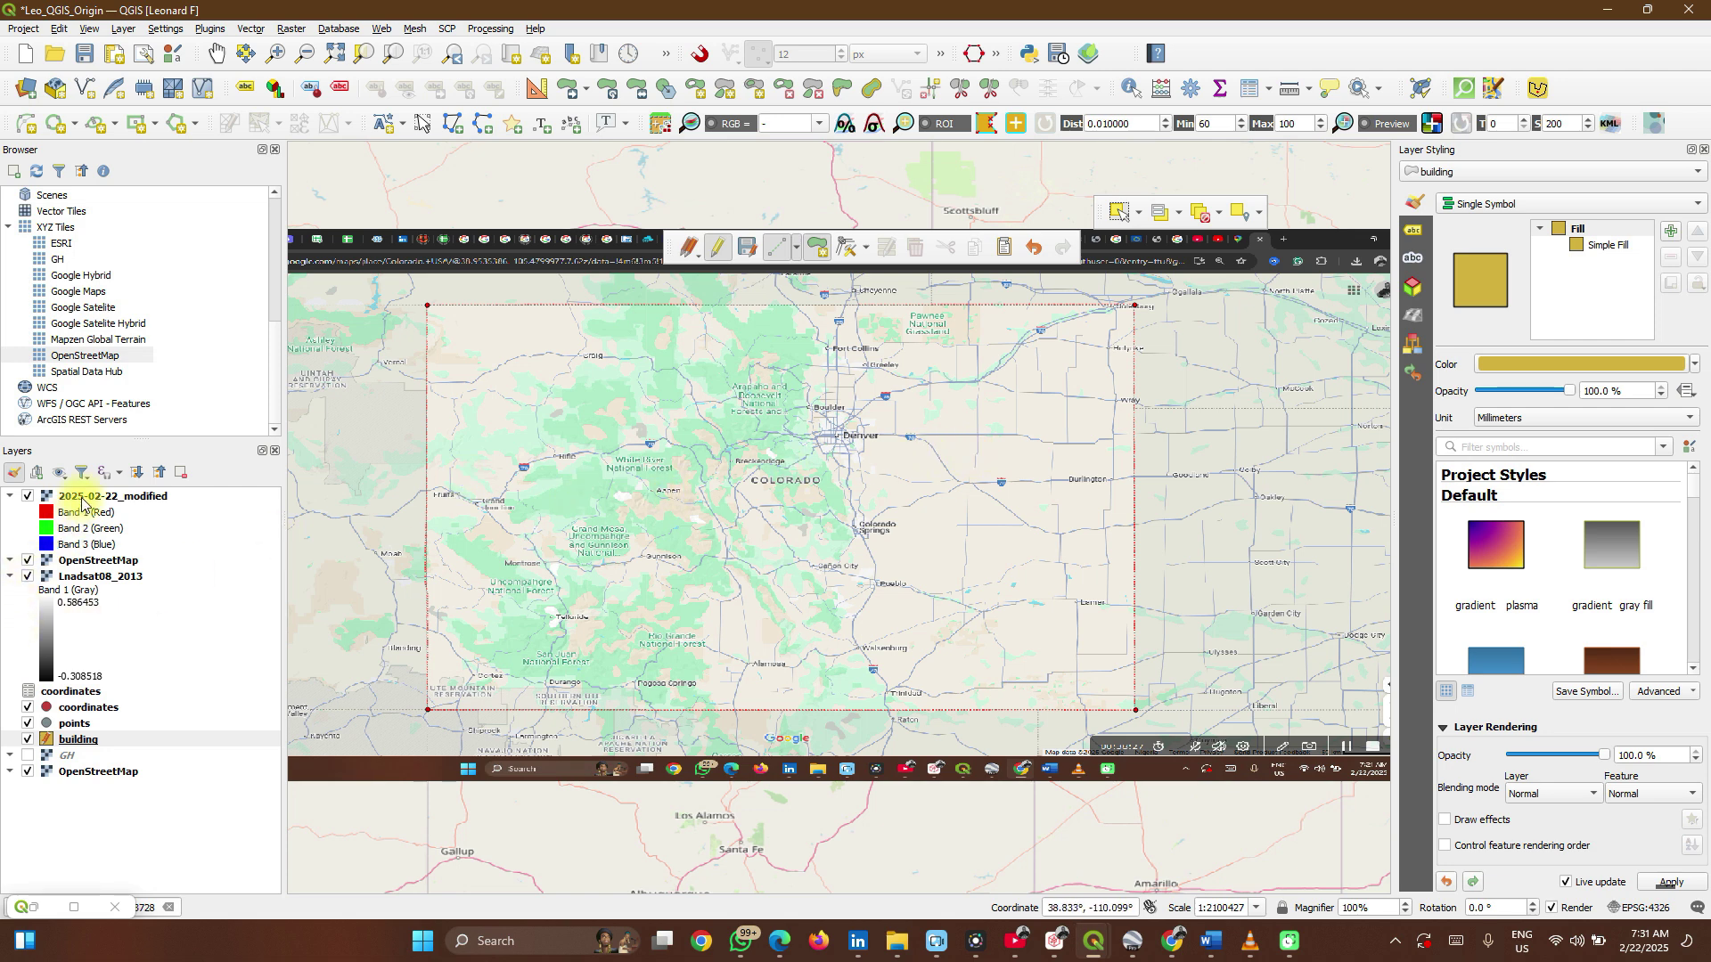
# - Move the 2025-02-22_modified layer below the GH layer and hide the upper OpenStreetMap layer to reveal the Colorado polygon
pyautogui.moveTo(82, 505); pyautogui.dragTo(71, 770)
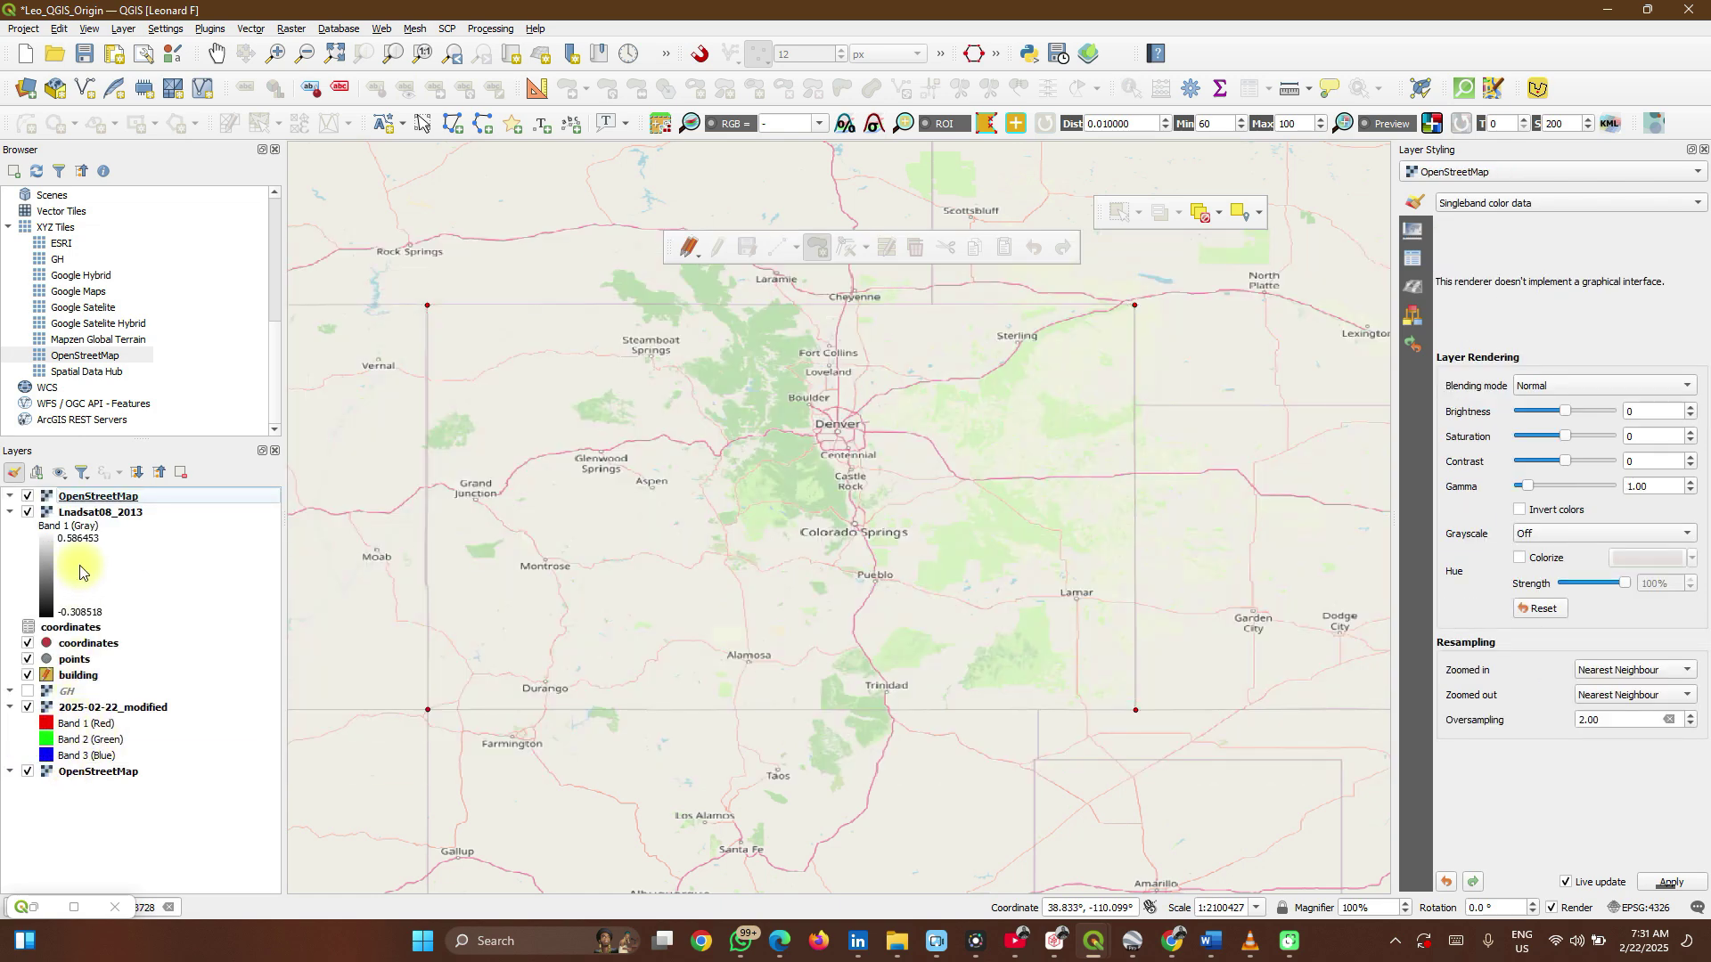
pyautogui.click(28, 498)
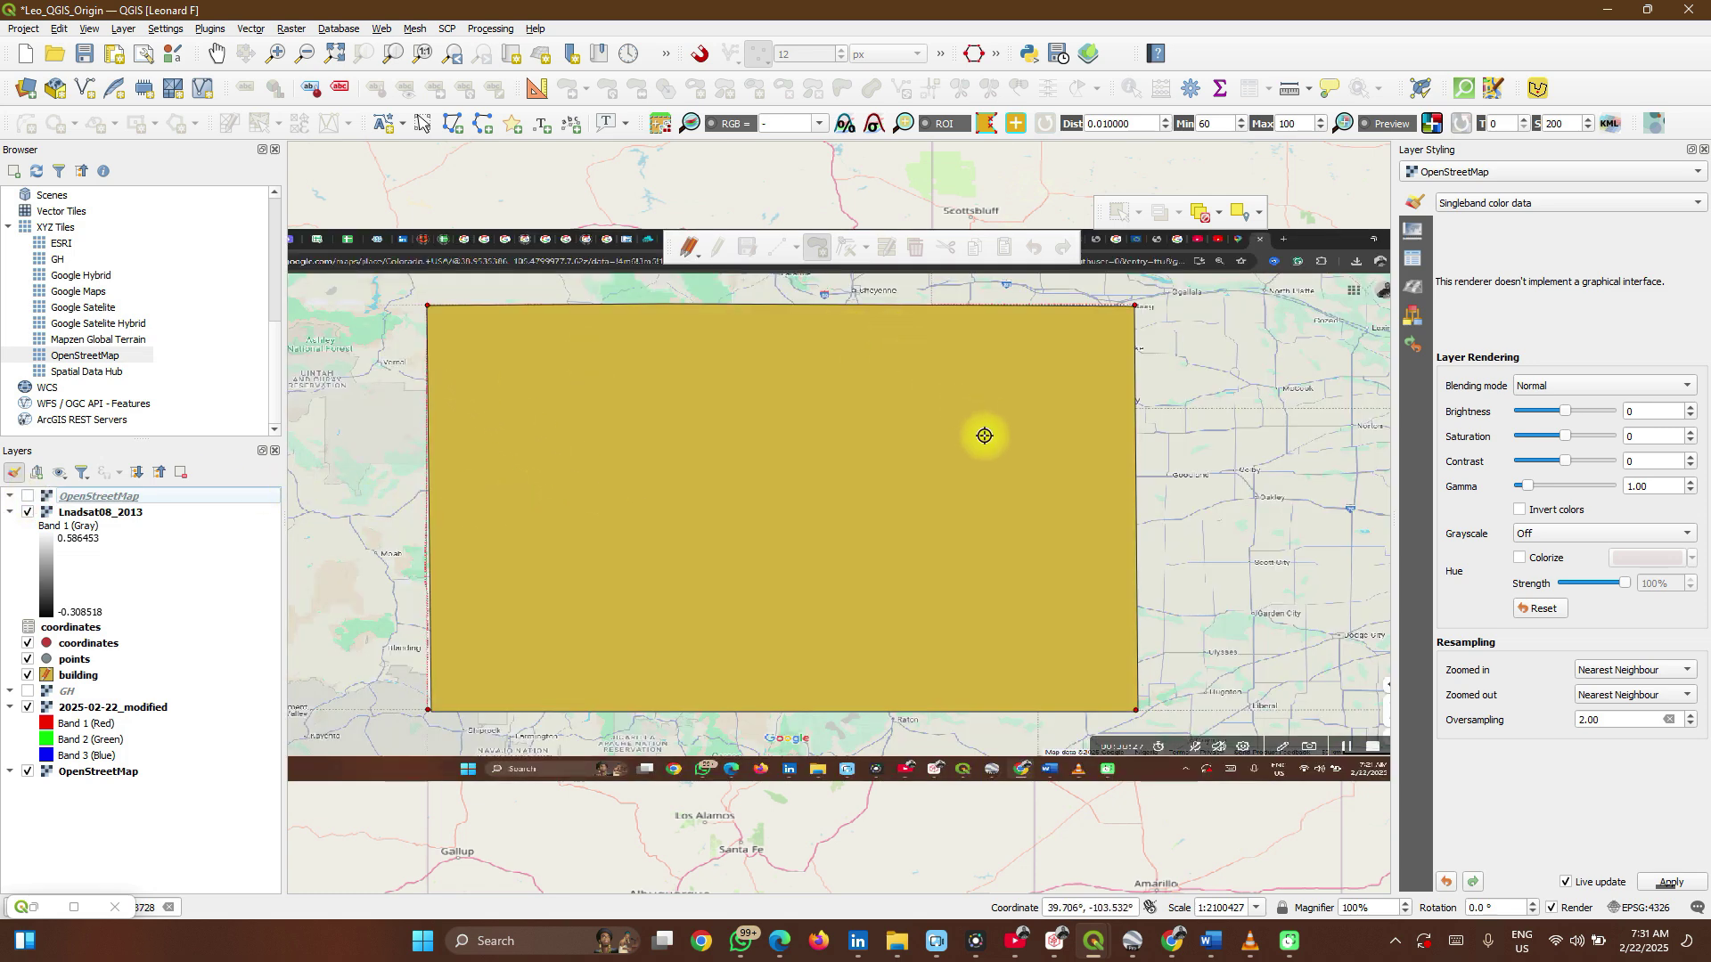
pyautogui.scroll(-2, 984, 435)
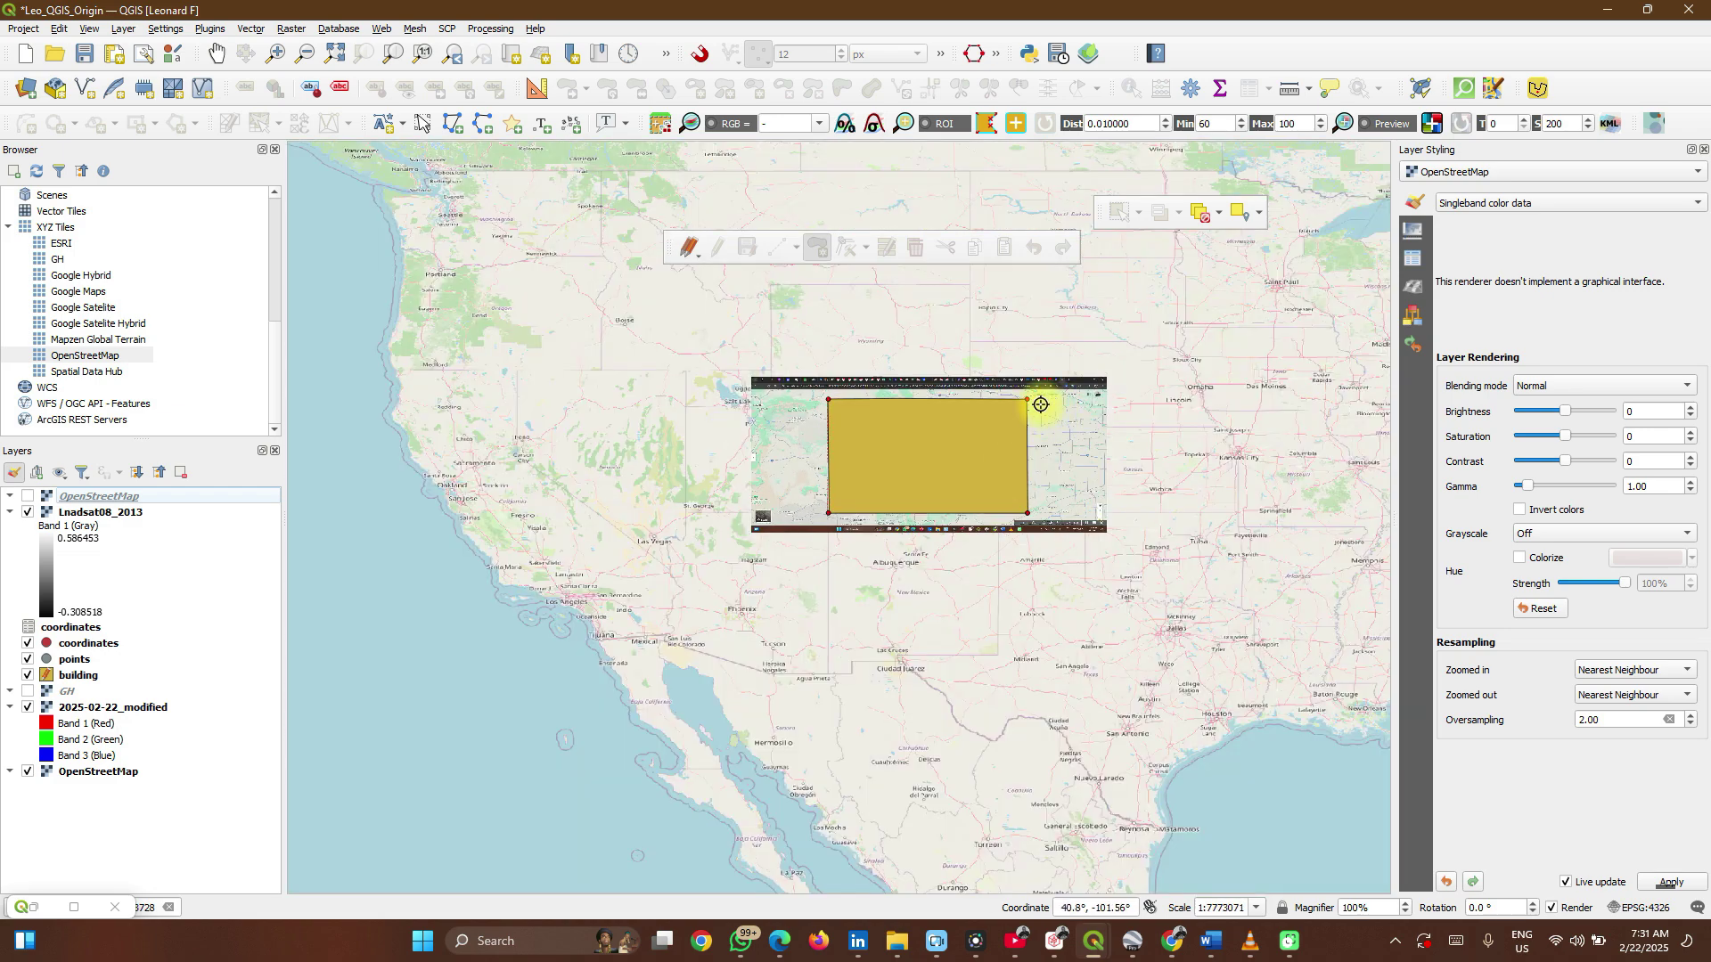
pyautogui.scroll(1, 1050, 399)
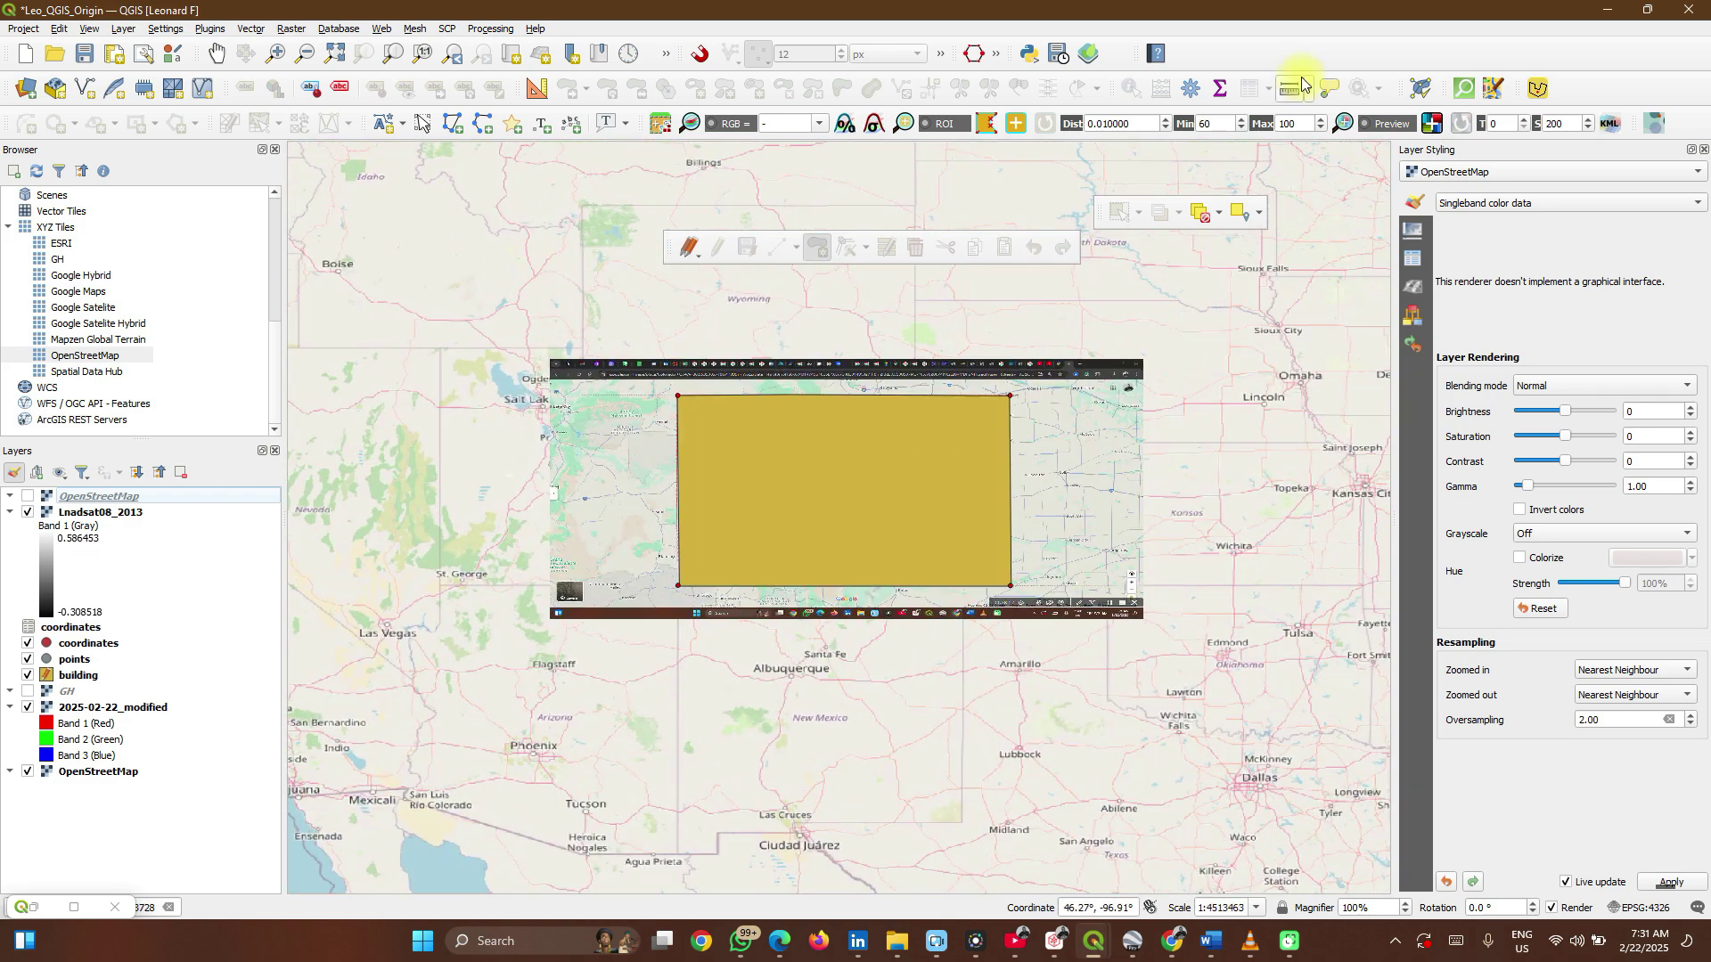
# - Look through the available panels and toolbars, and enable snapping for digitizing
pyautogui.rightClick(1307, 51)
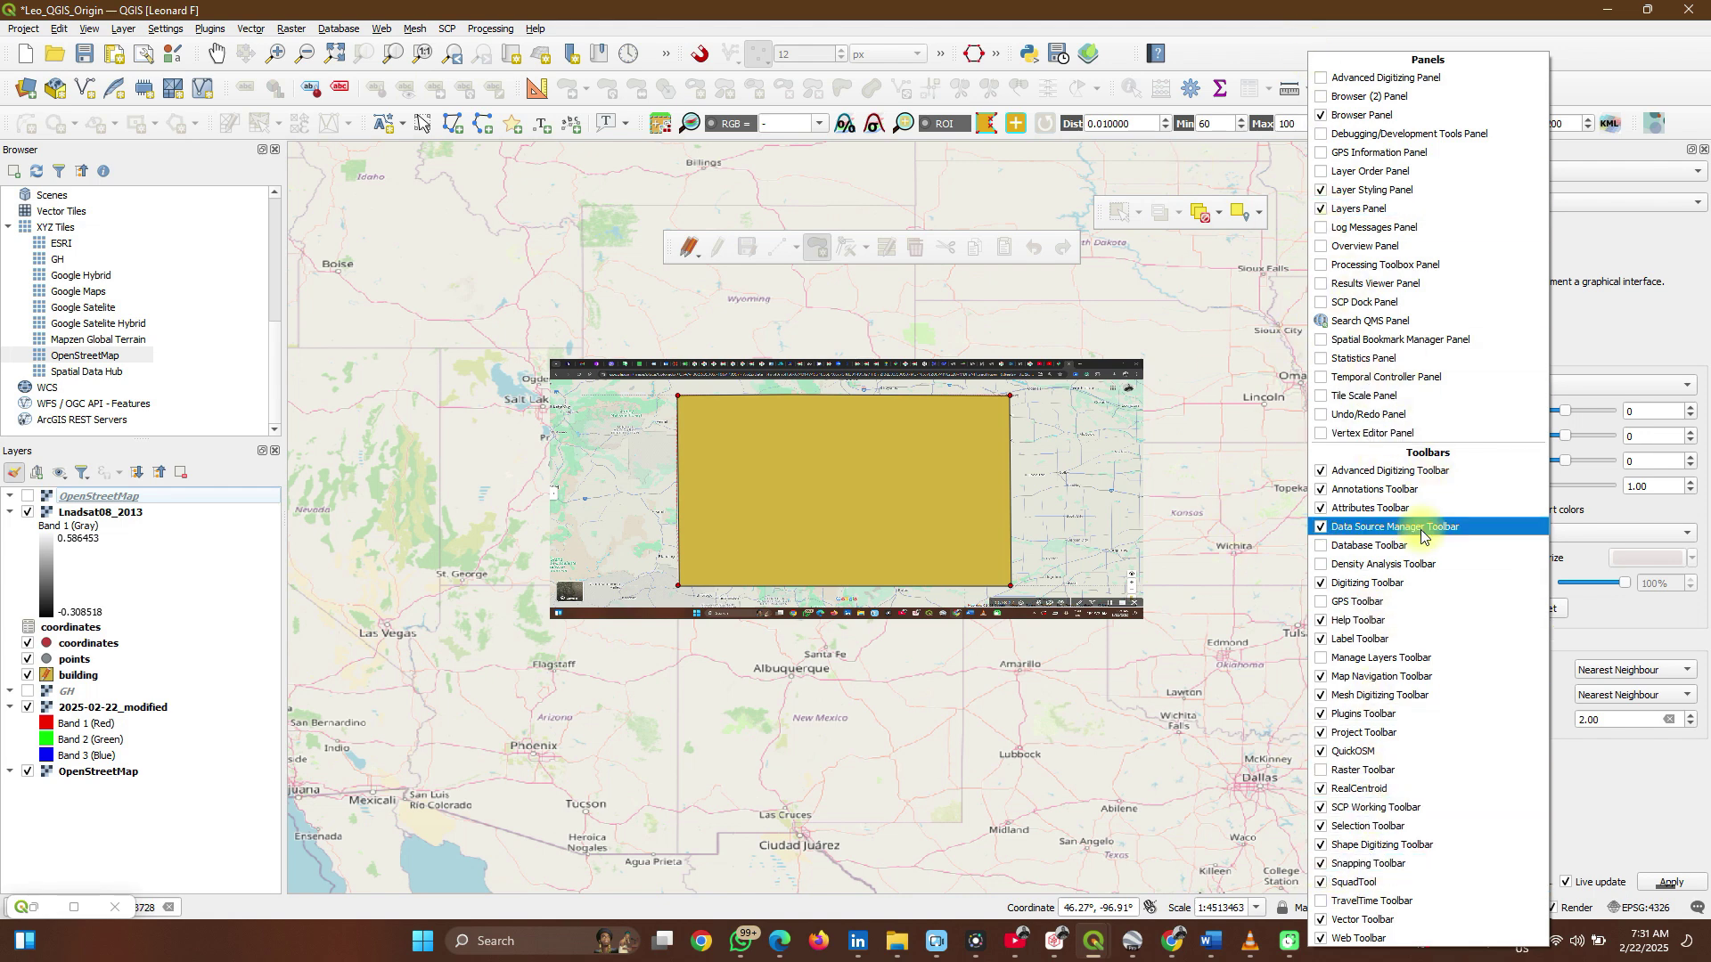
pyautogui.click(1227, 62)
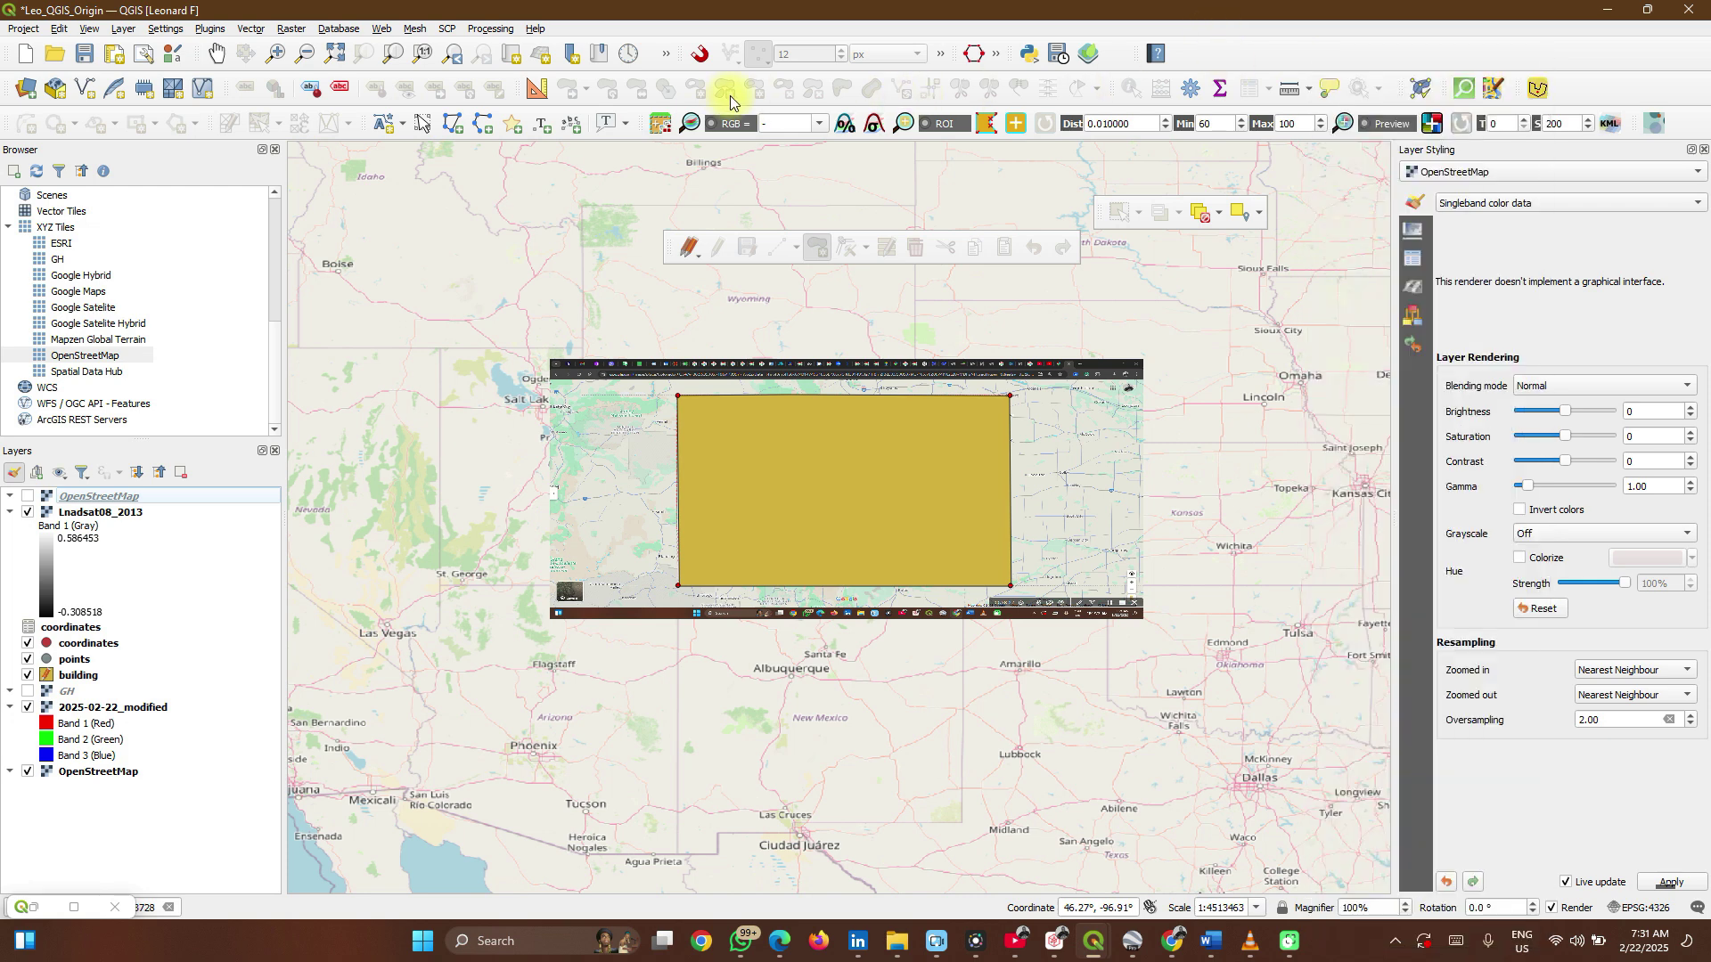
pyautogui.click(700, 55)
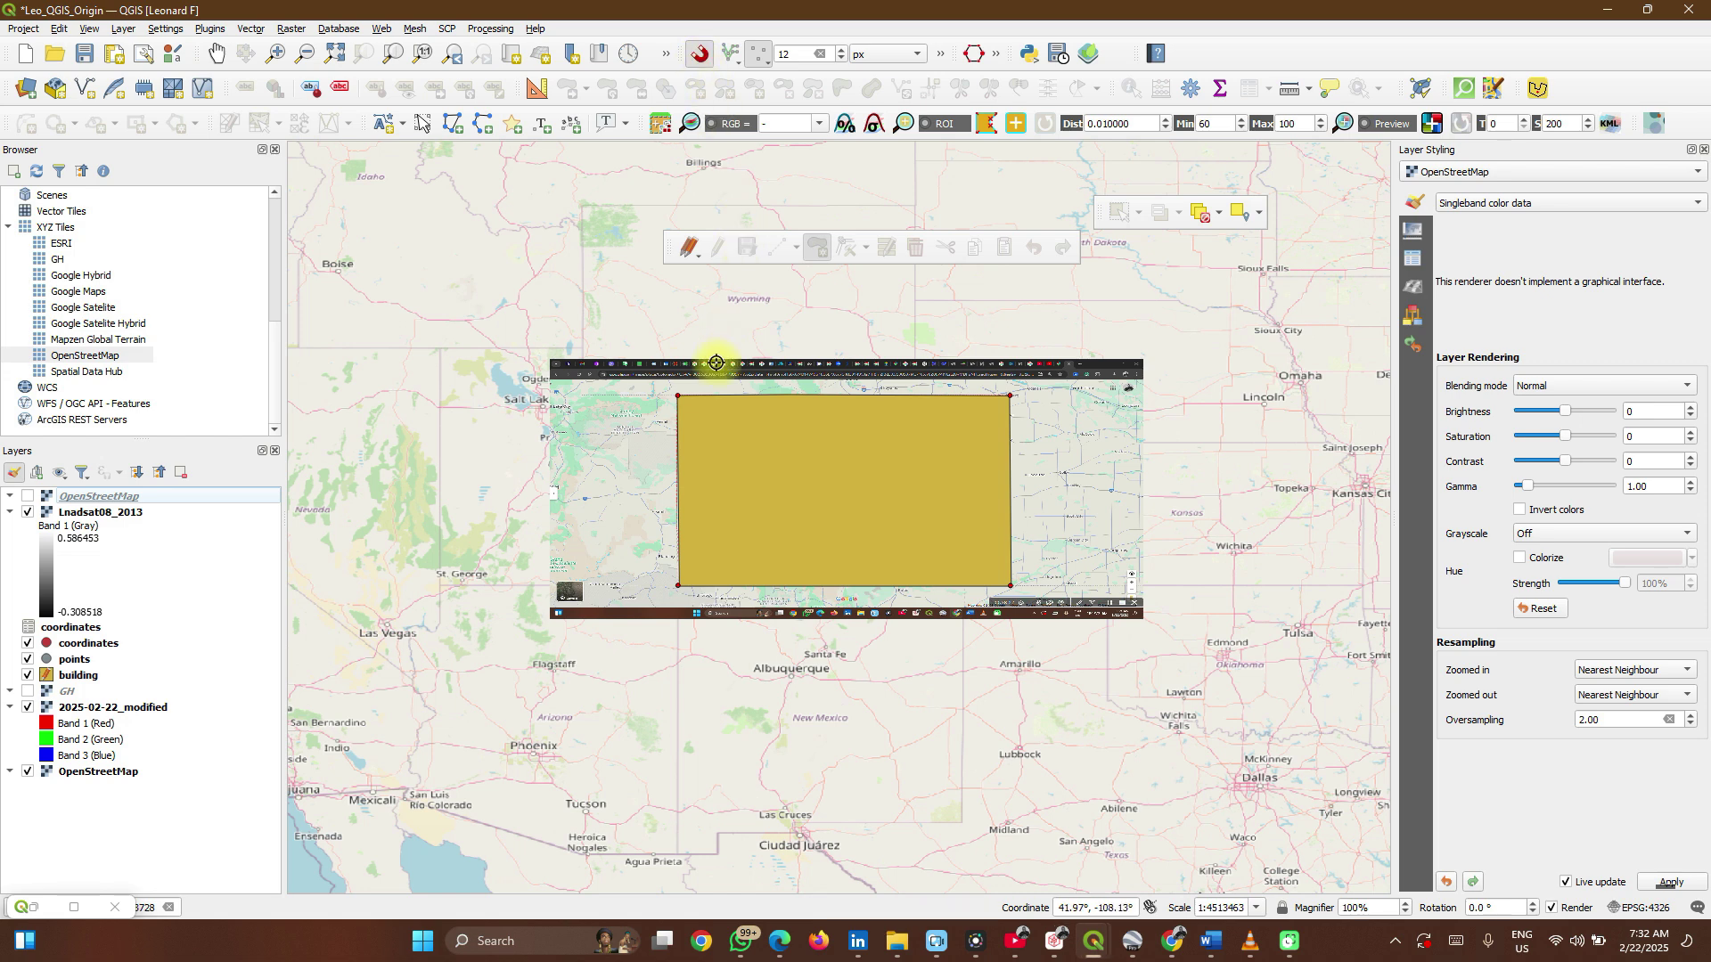
# - Make building the active layer again and save its edits
pyautogui.click(681, 584)
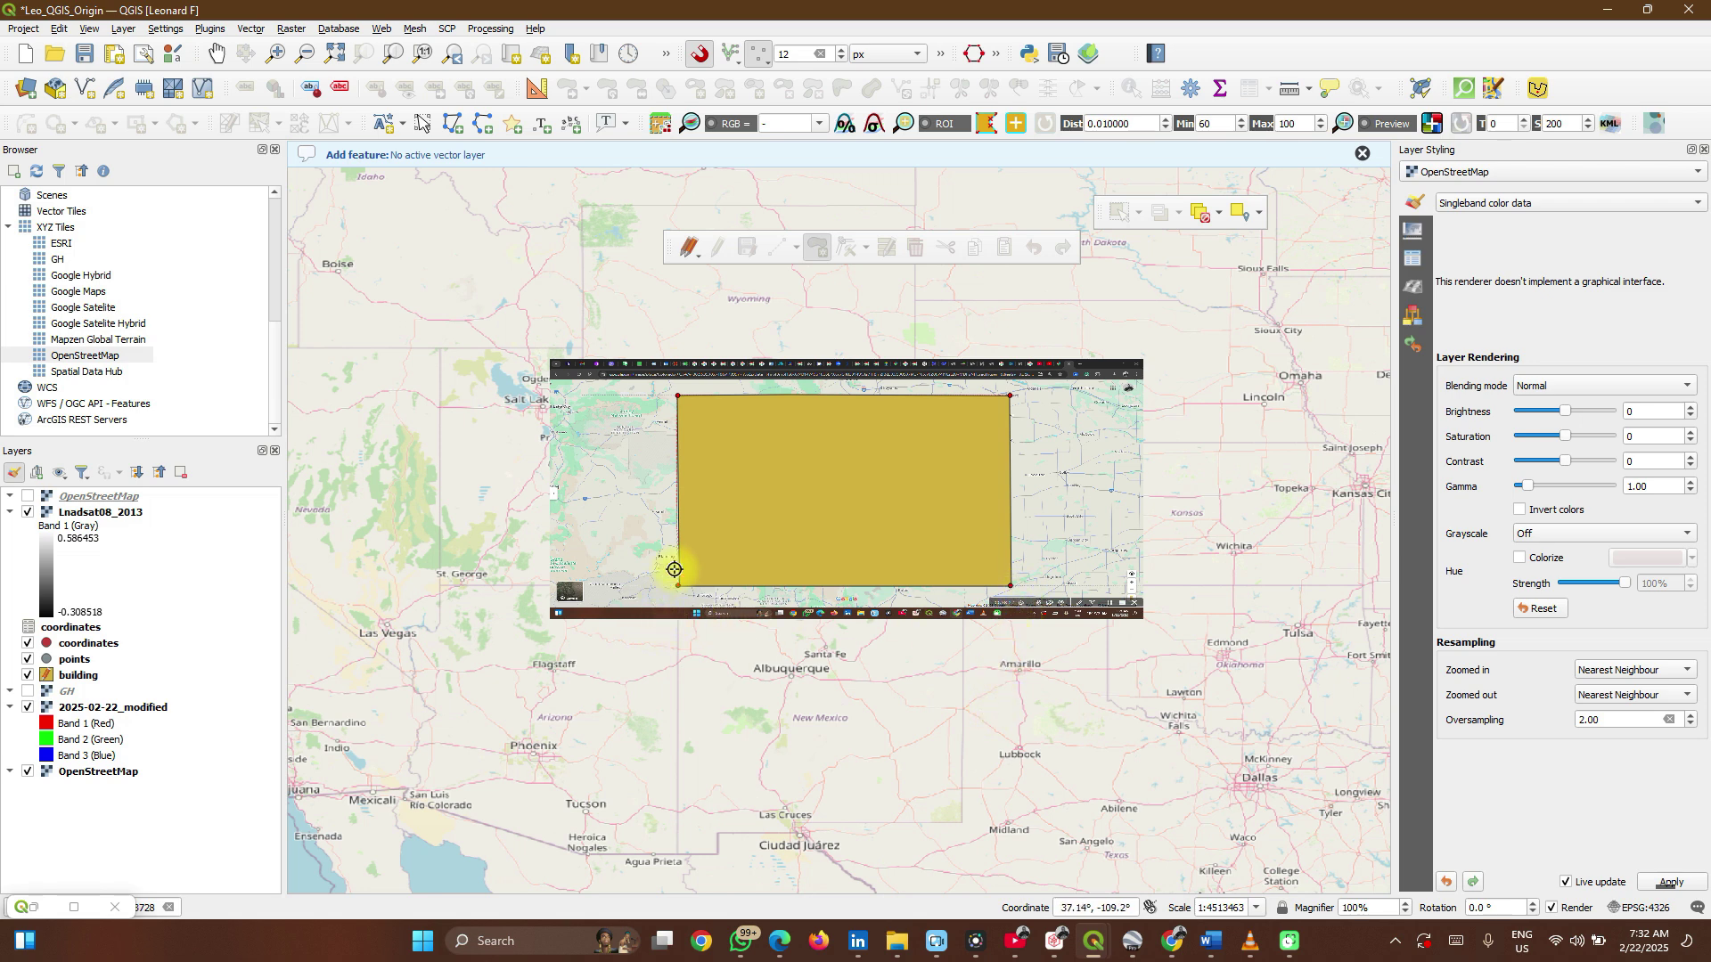
pyautogui.click(73, 683)
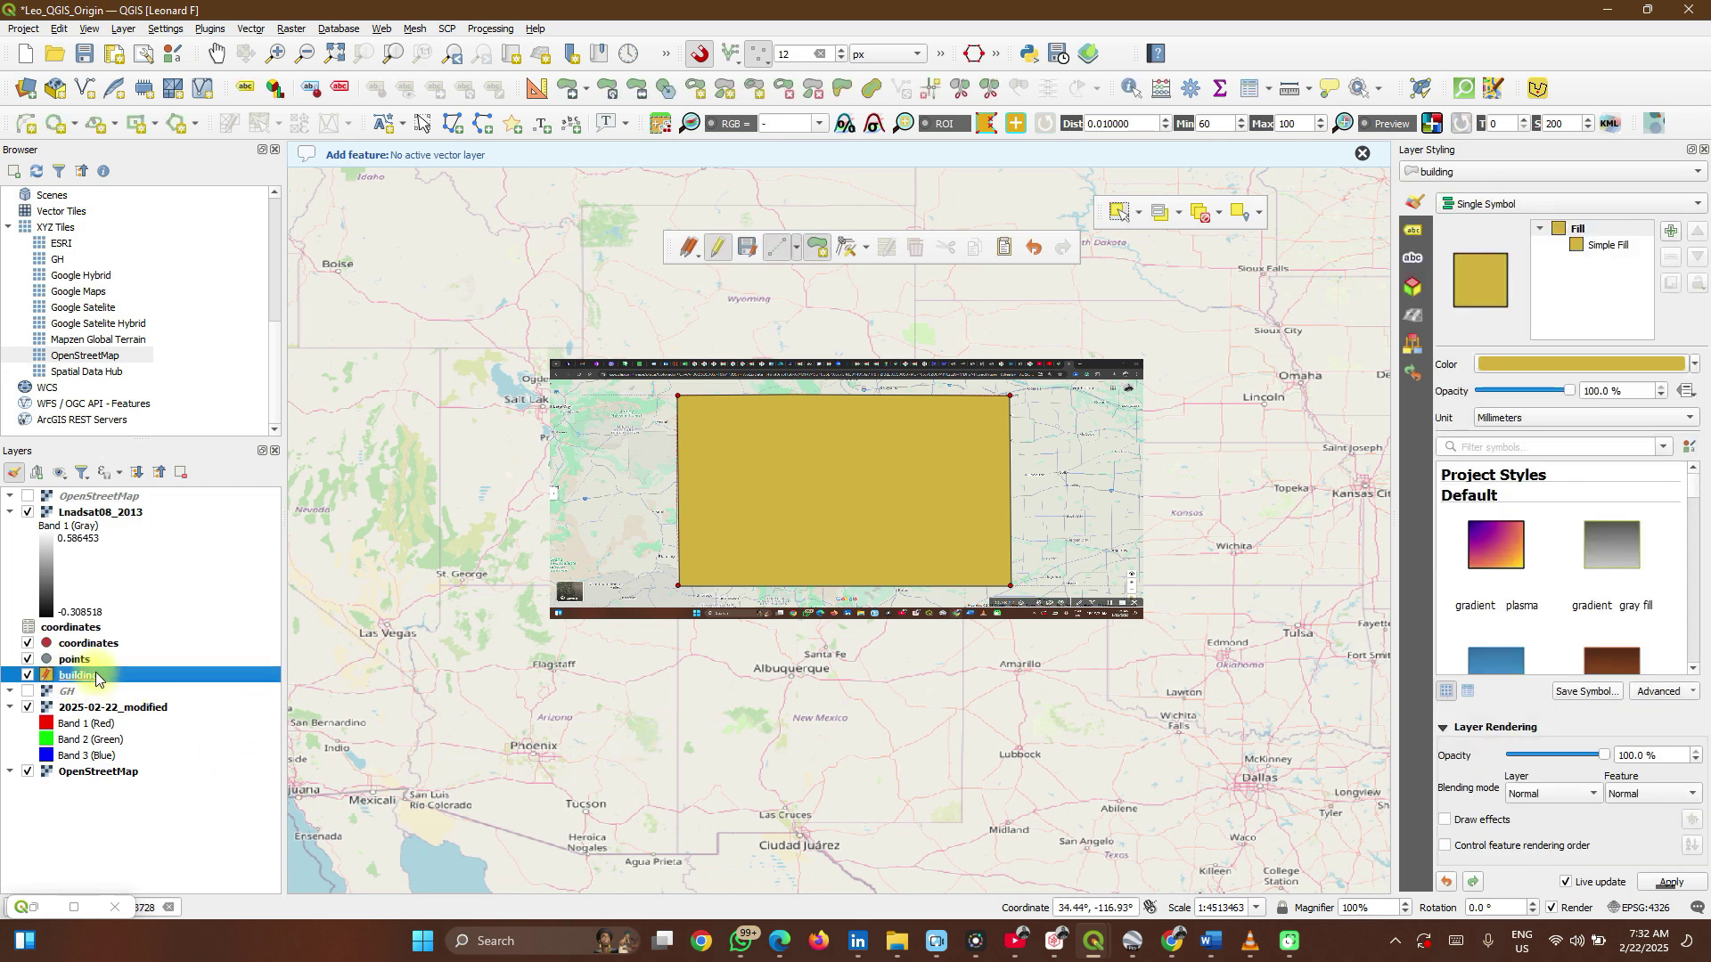
pyautogui.click(749, 251)
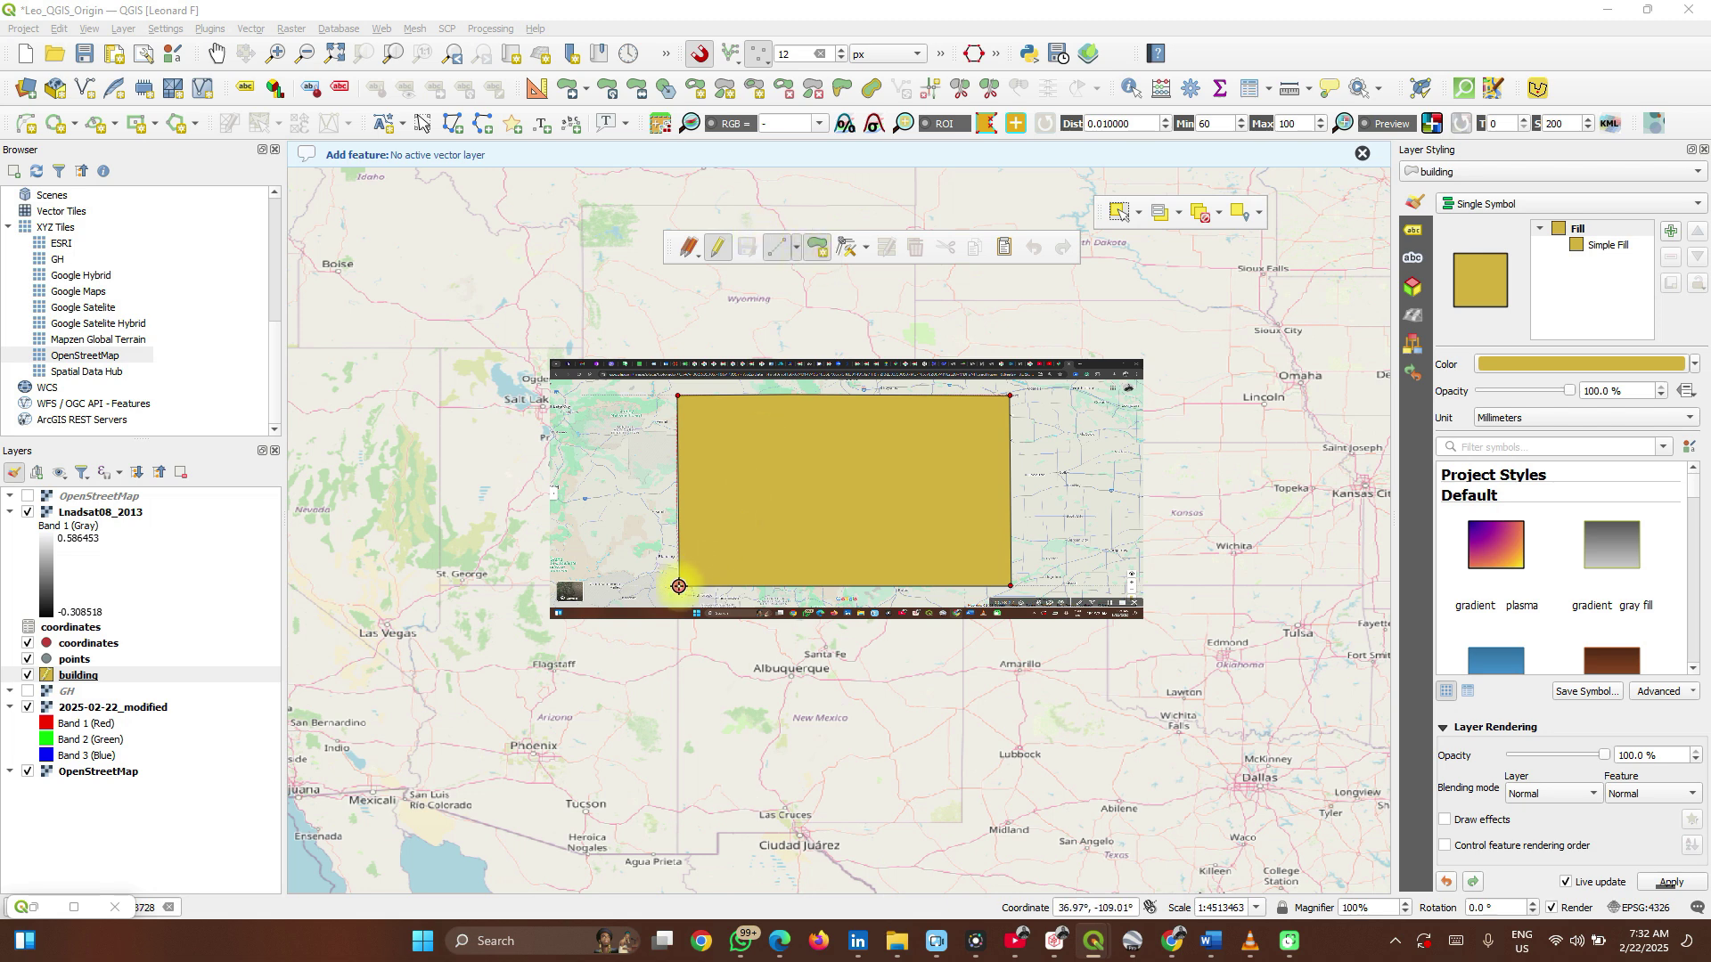
# - Digitize a second building polygon snapped to Colorado's southern edge, extending south over New Mexico and Arizona, and accept its default attributes
pyautogui.click(679, 586)
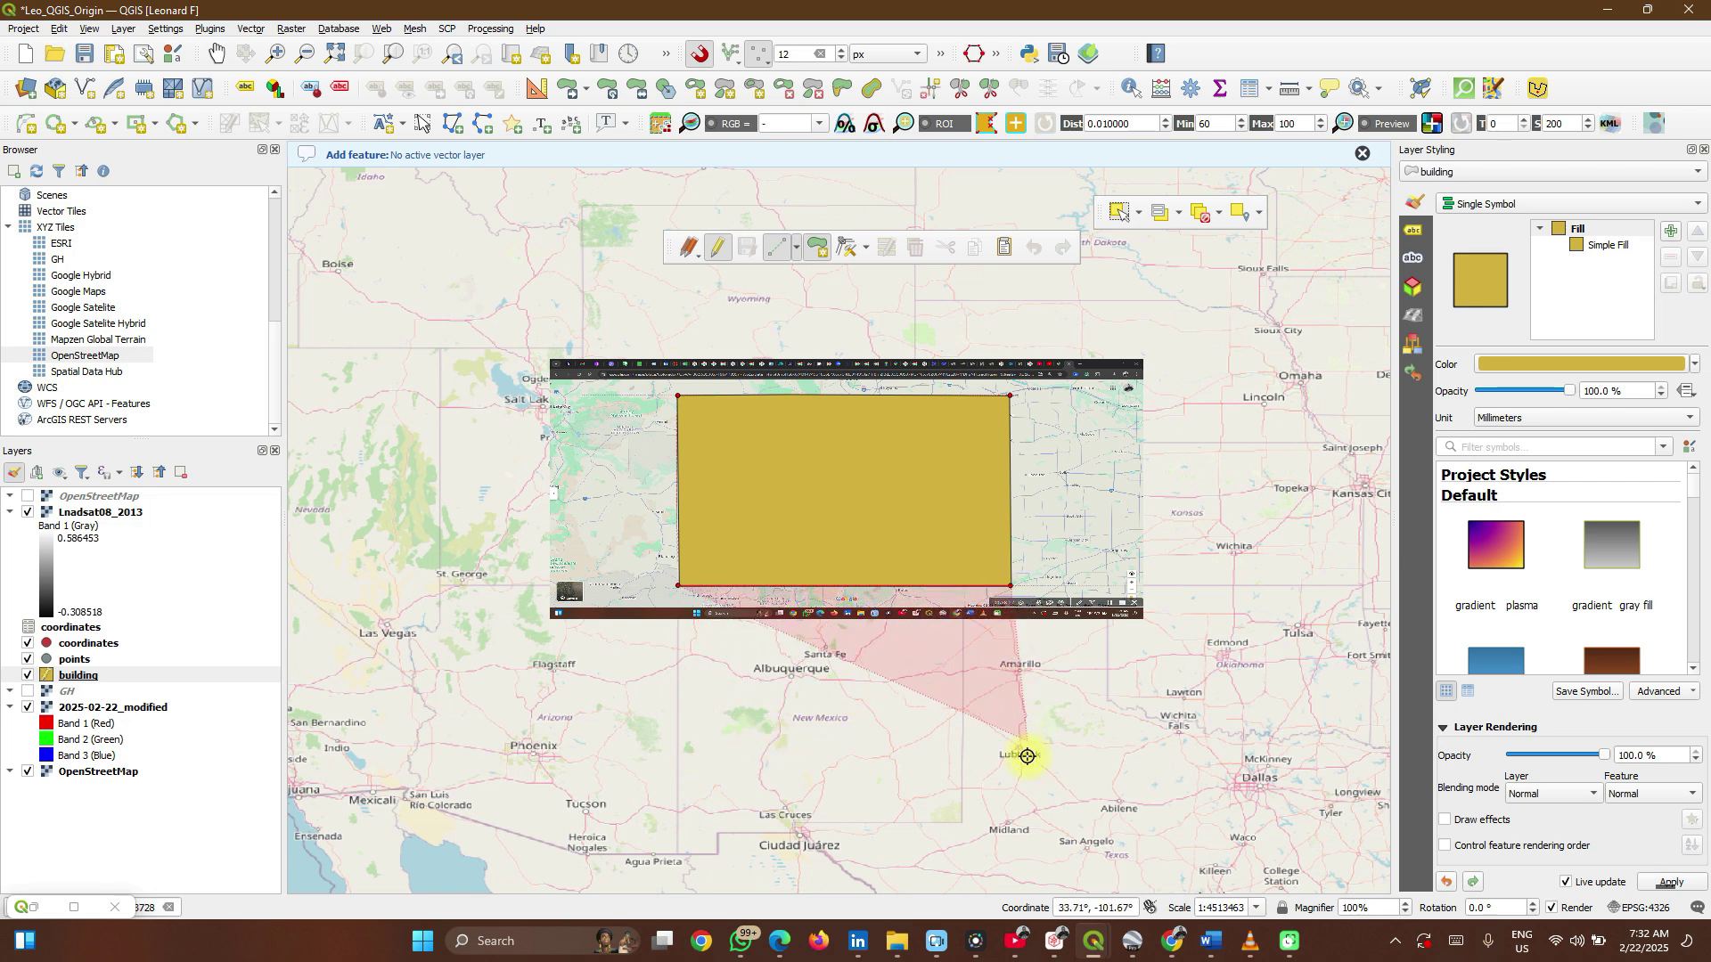
pyautogui.click(1002, 795)
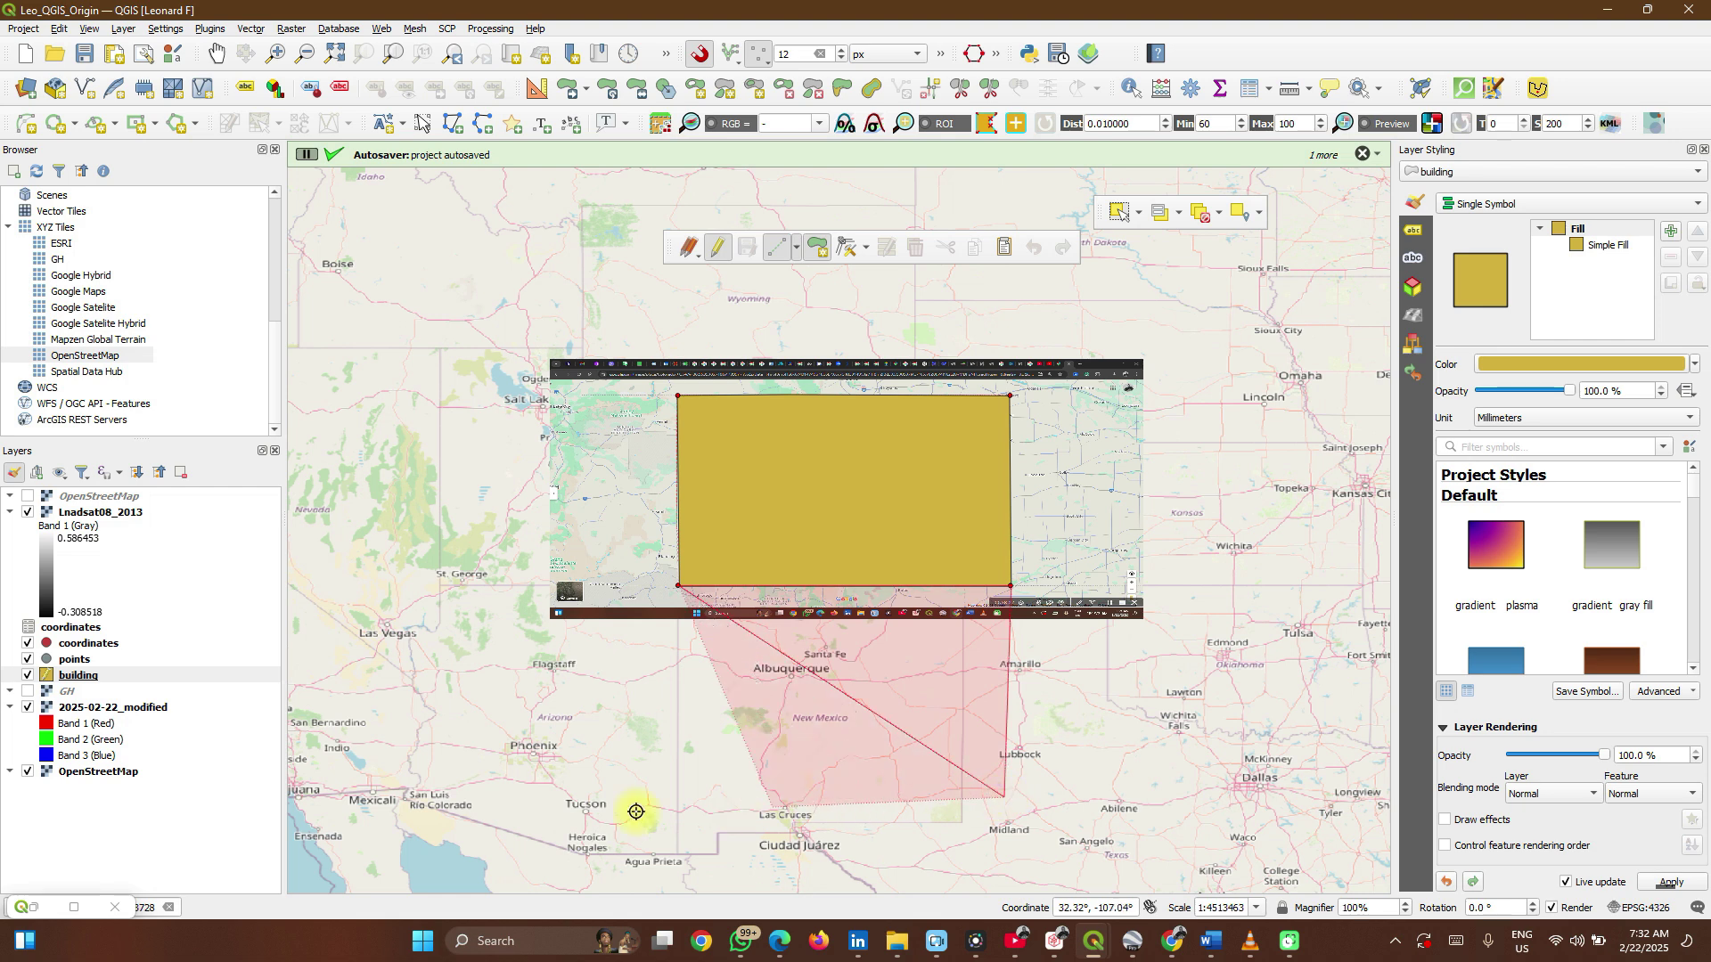
pyautogui.click(476, 788)
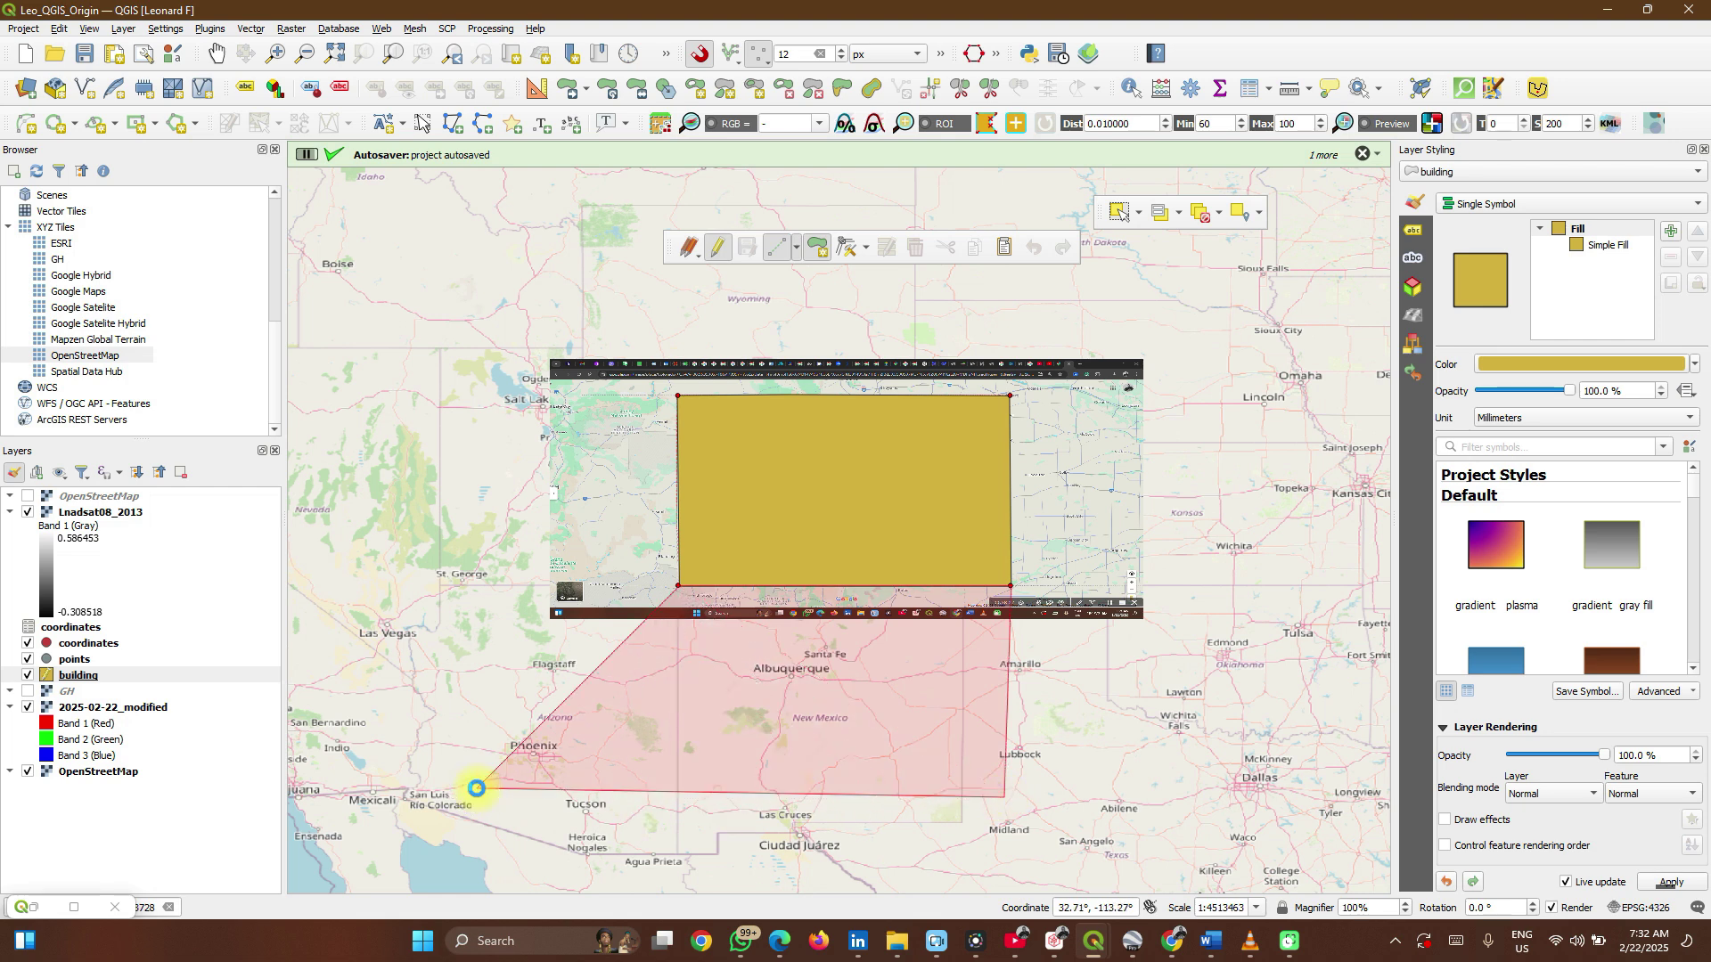
pyautogui.rightClick(477, 789)
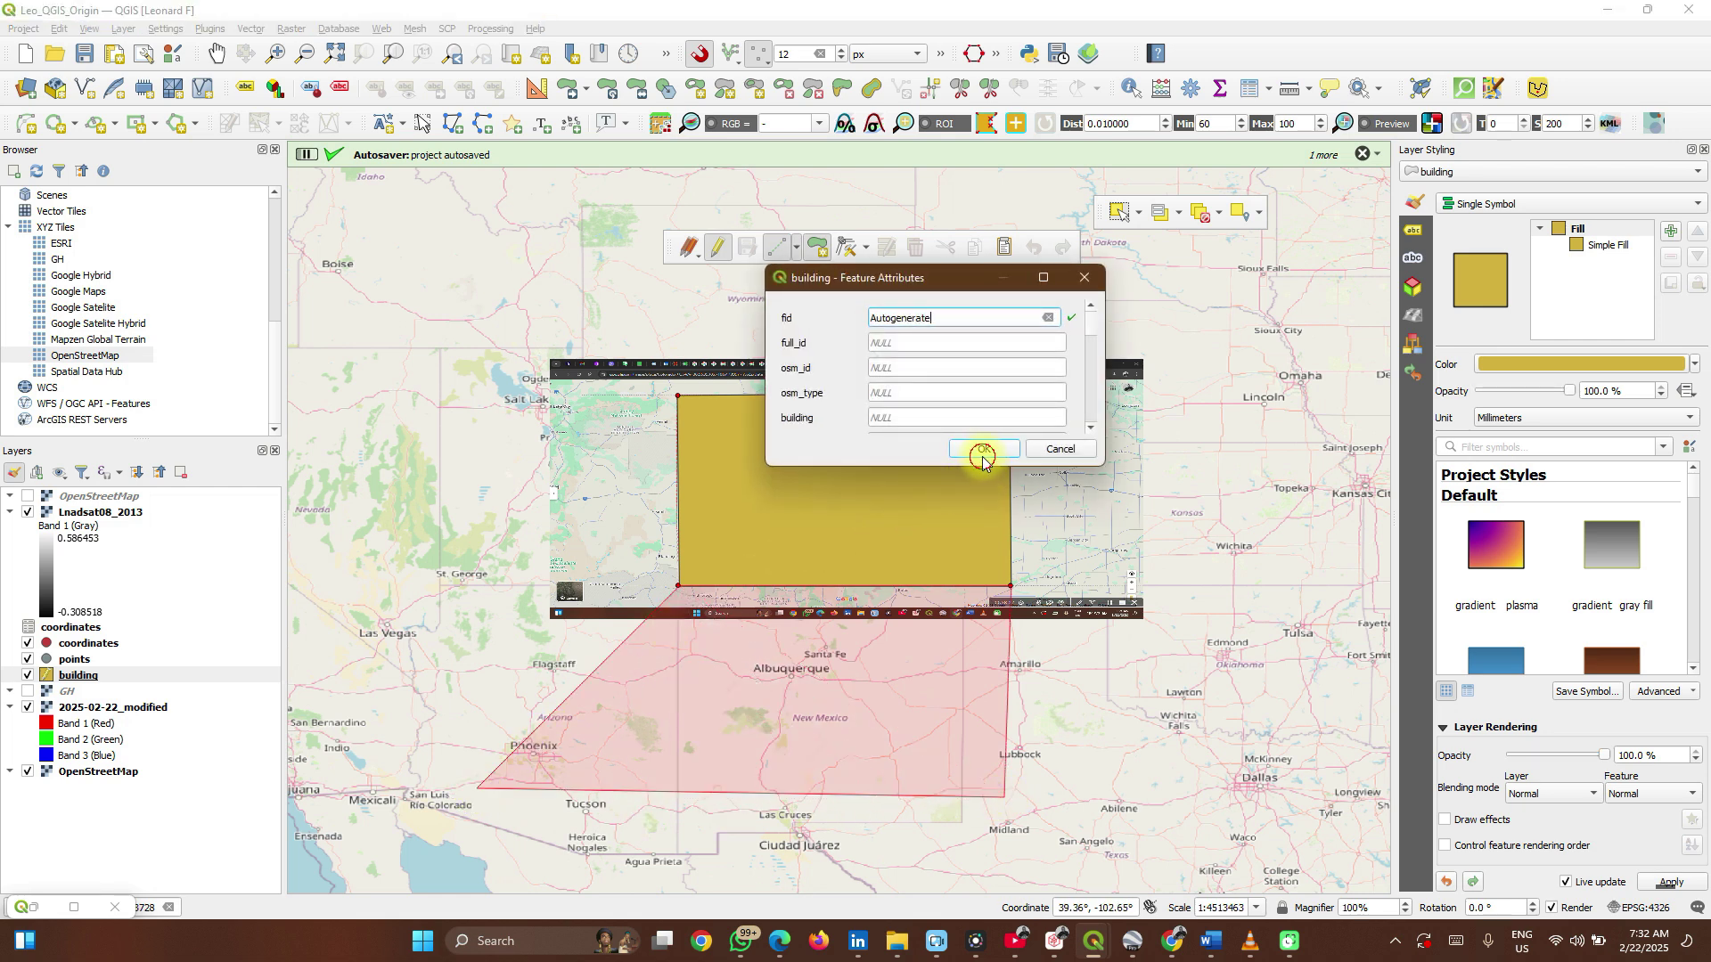
pyautogui.click(983, 451)
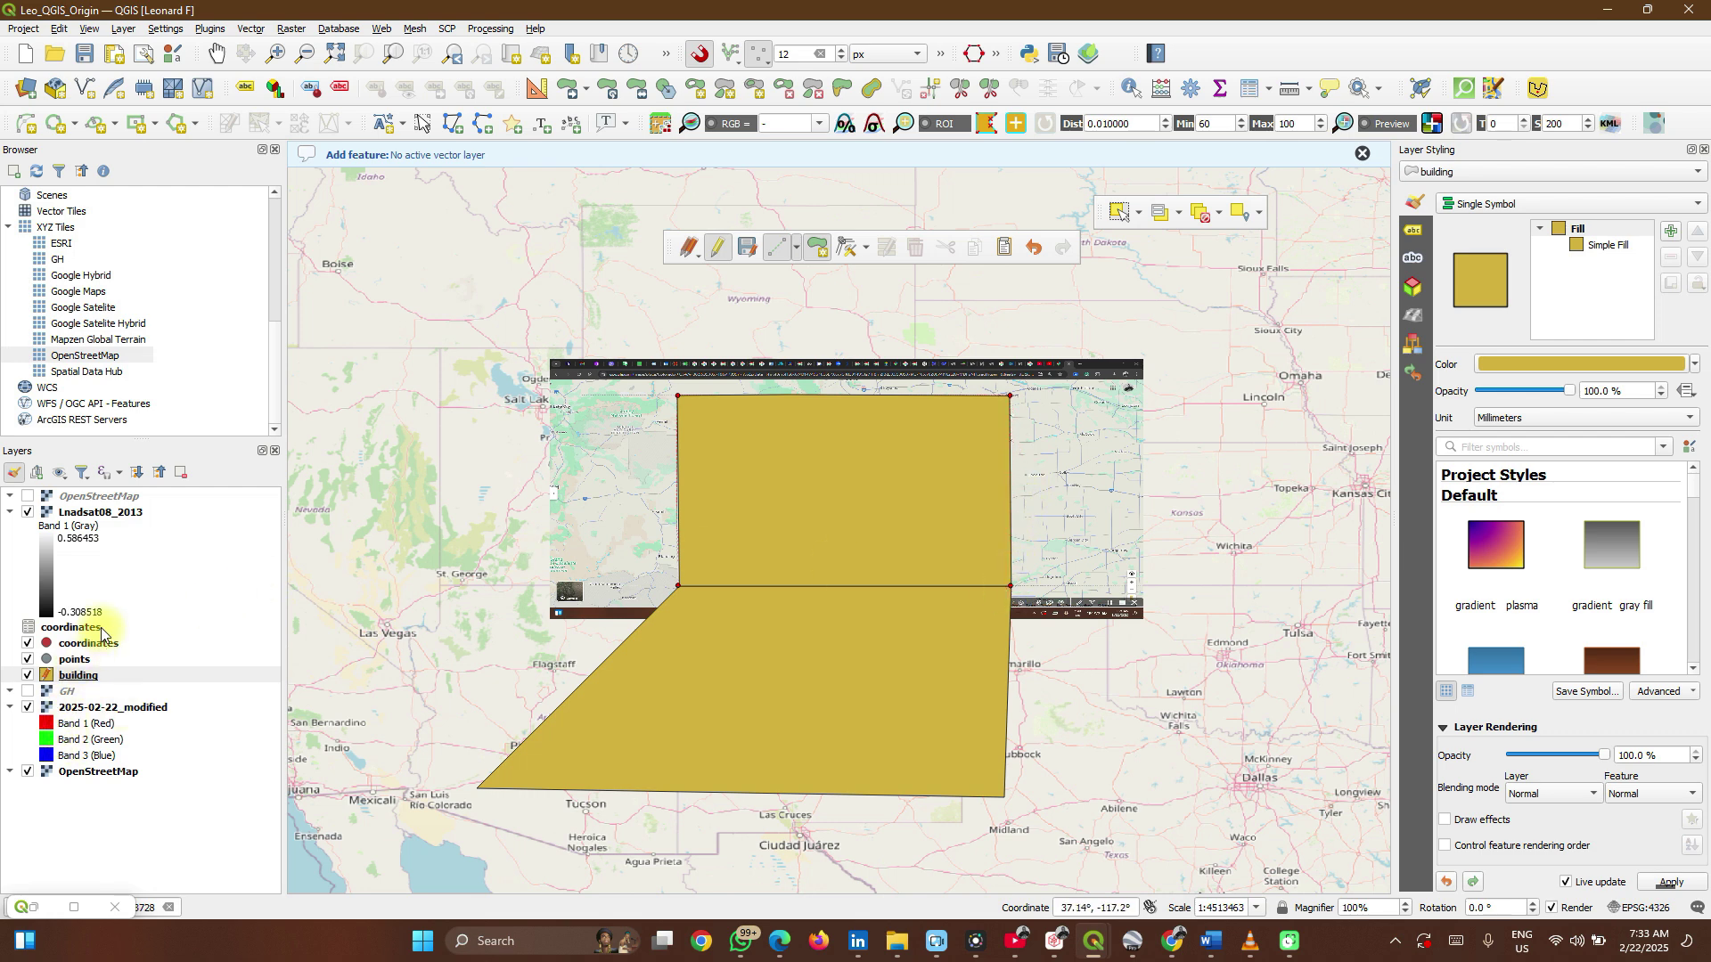
# - Enable editing on the house — roads layer and digitize a line along I-15 from Blackfoot northeast towards Shelley, accepting its default attributes
pyautogui.click(78, 675)
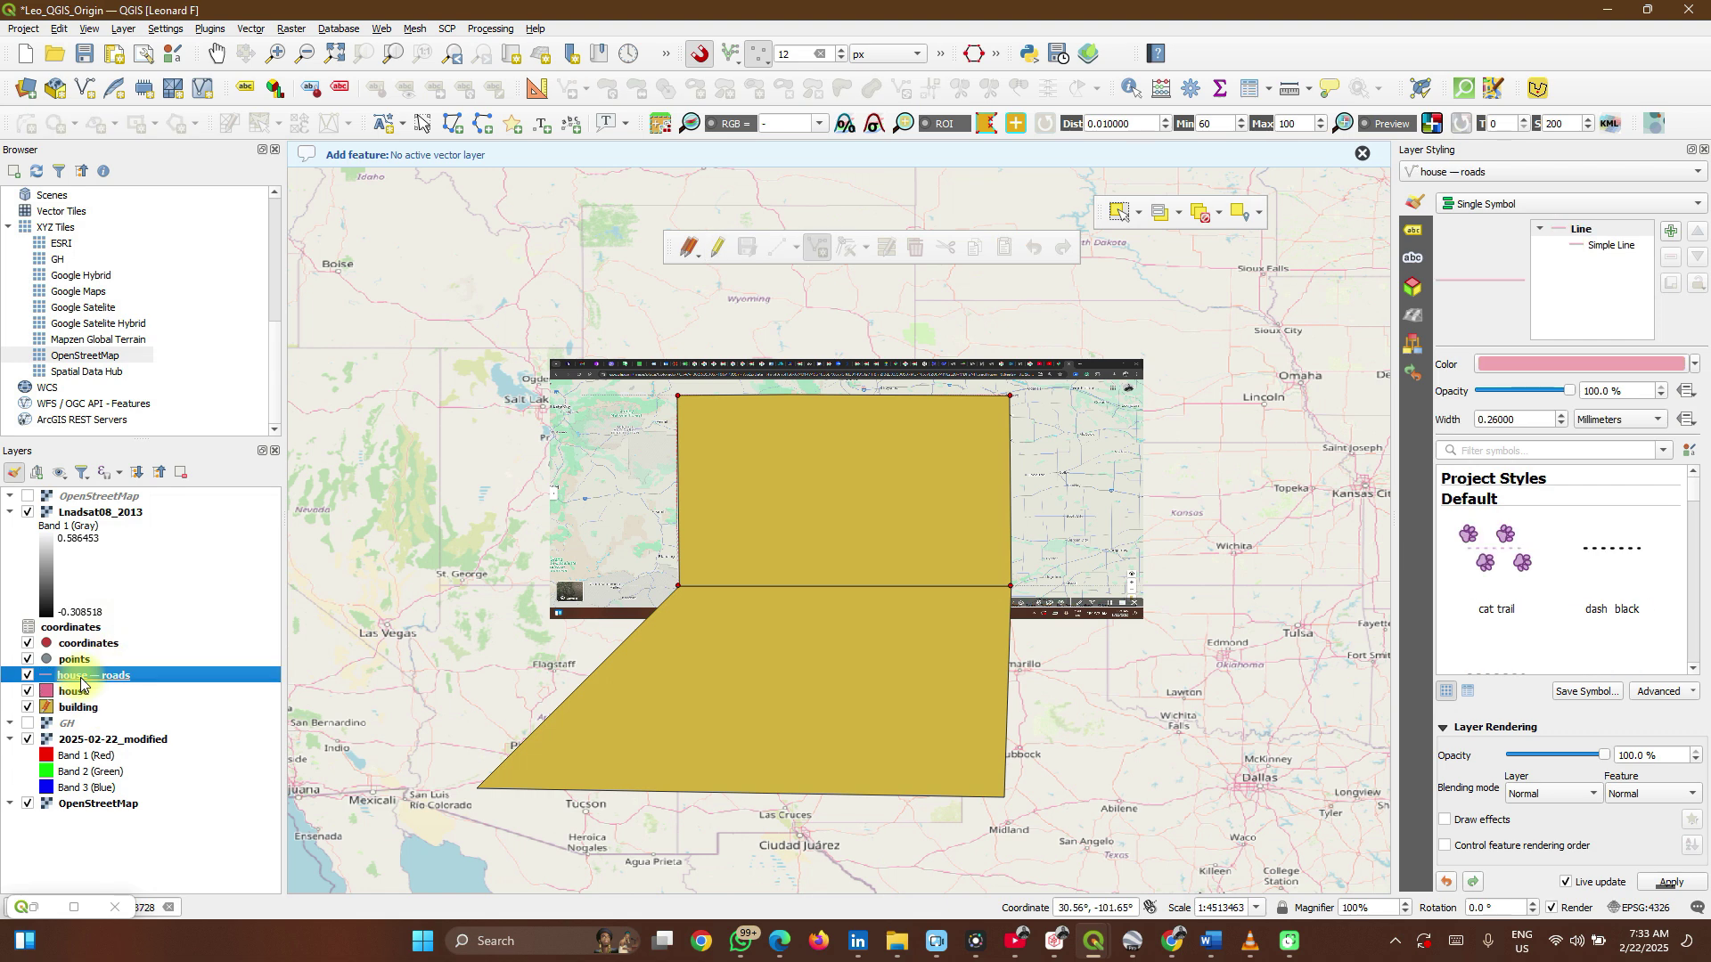
pyautogui.click(716, 249)
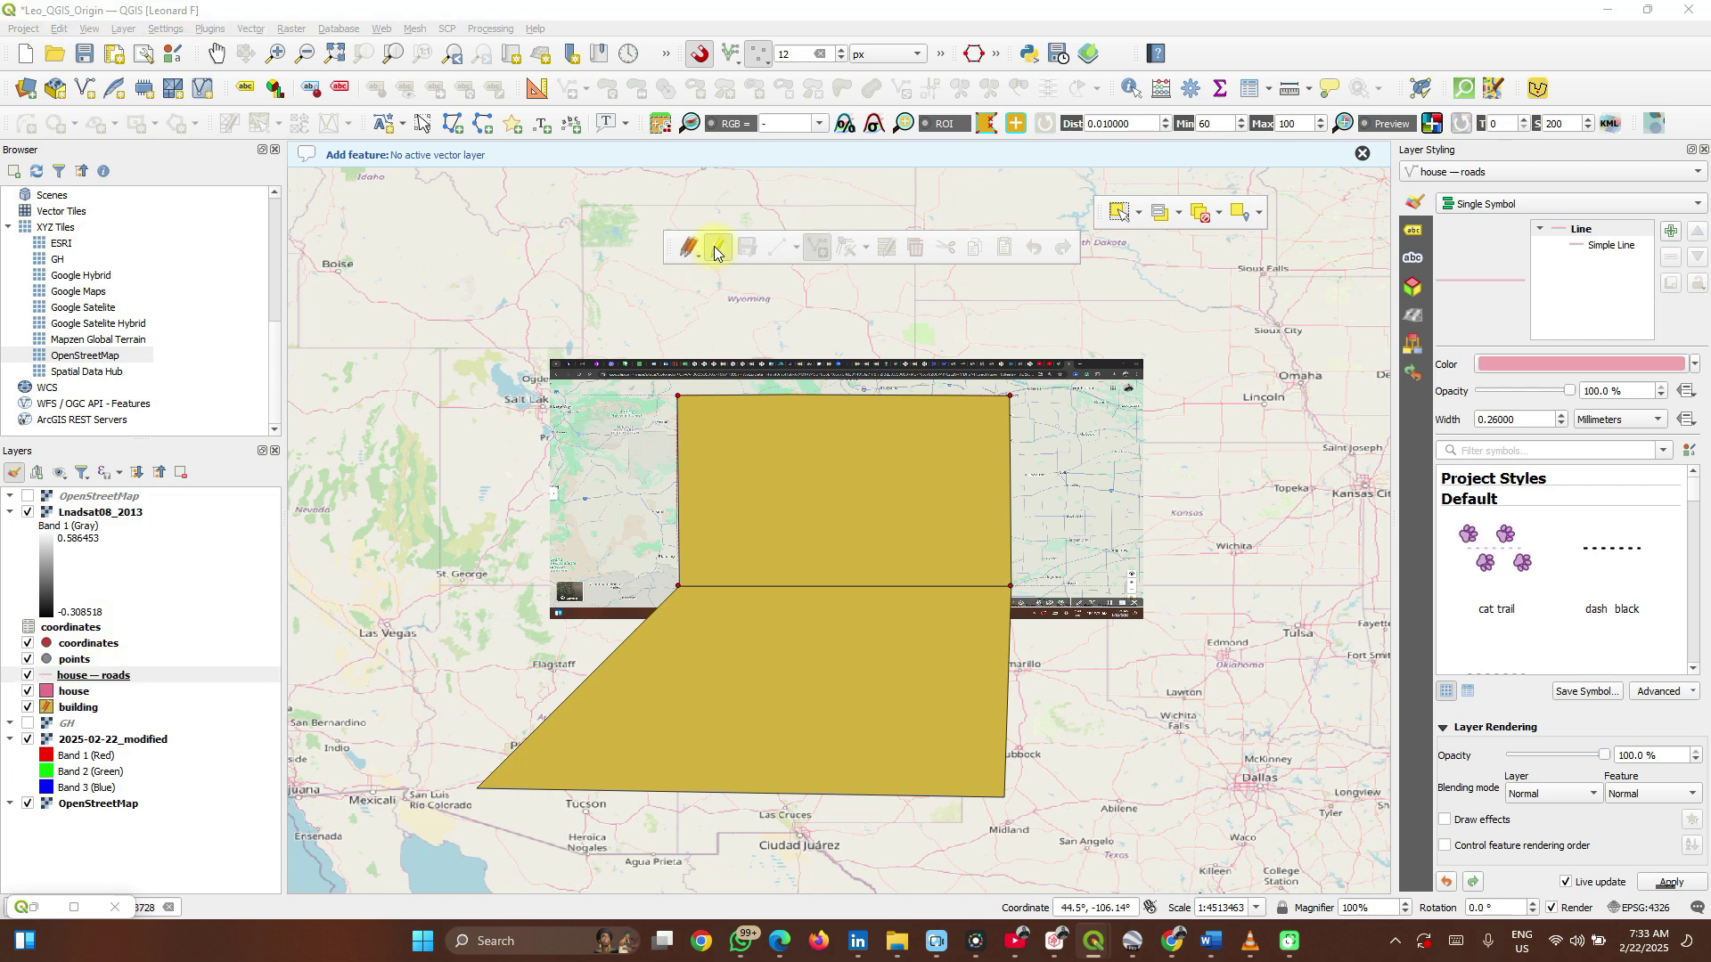
pyautogui.click(814, 249)
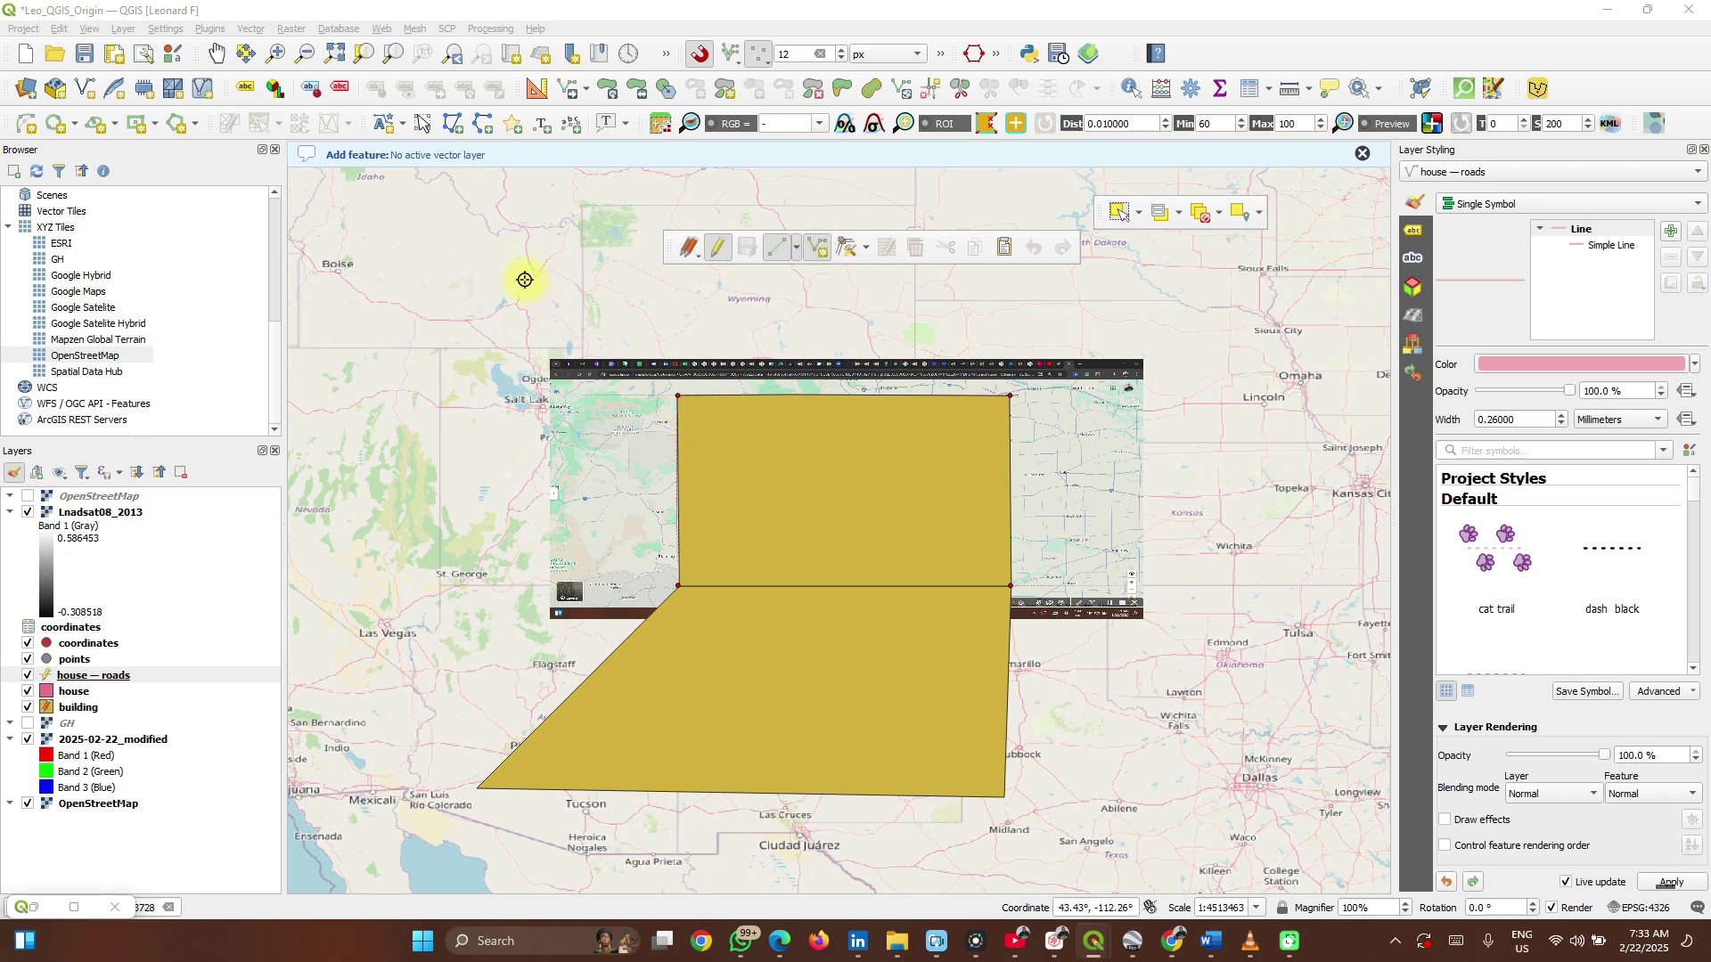
pyautogui.scroll(5, 524, 280)
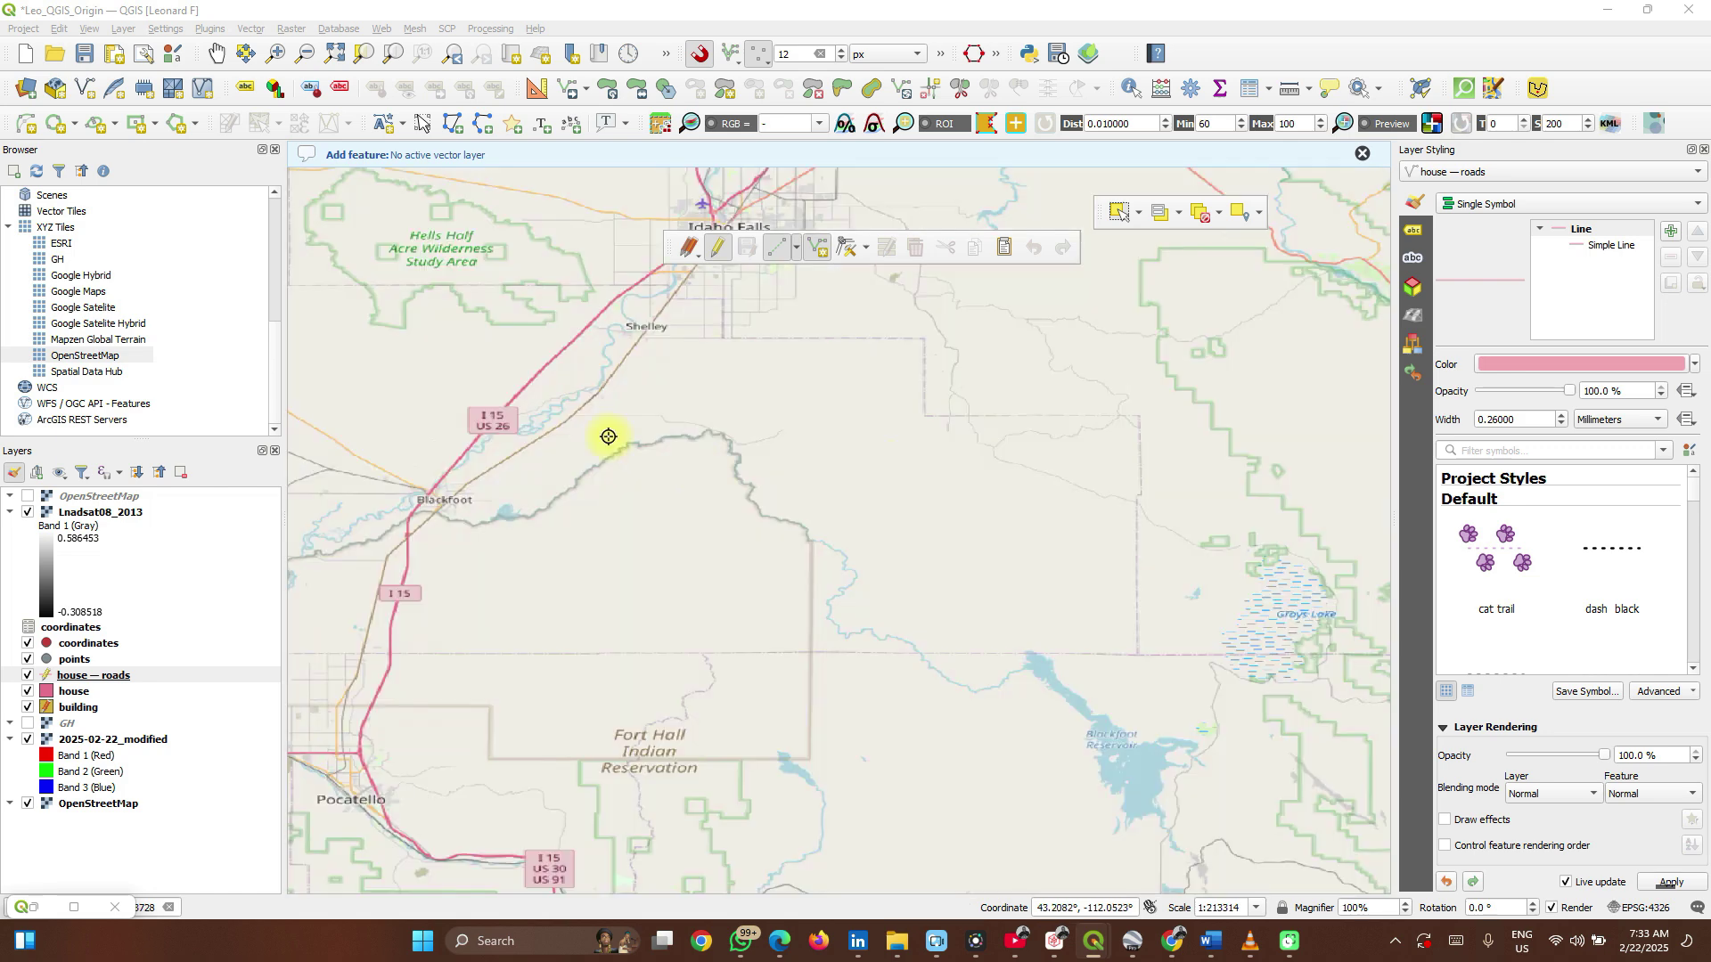
pyautogui.scroll(1, 413, 529)
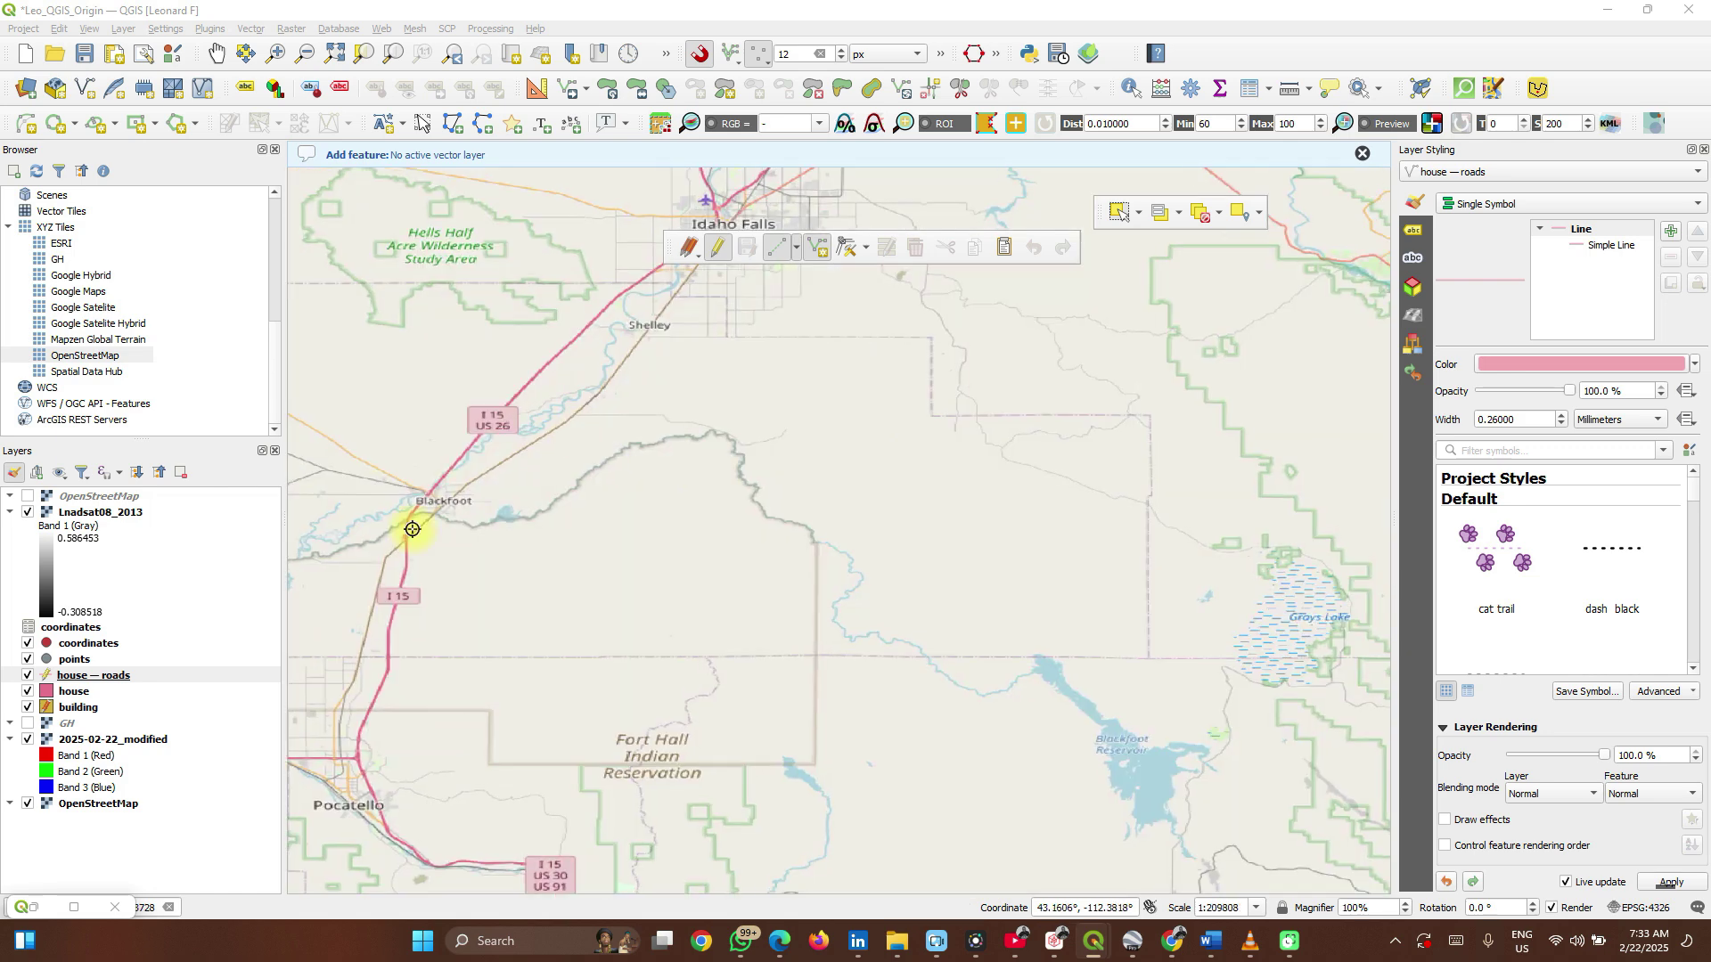
pyautogui.click(410, 519)
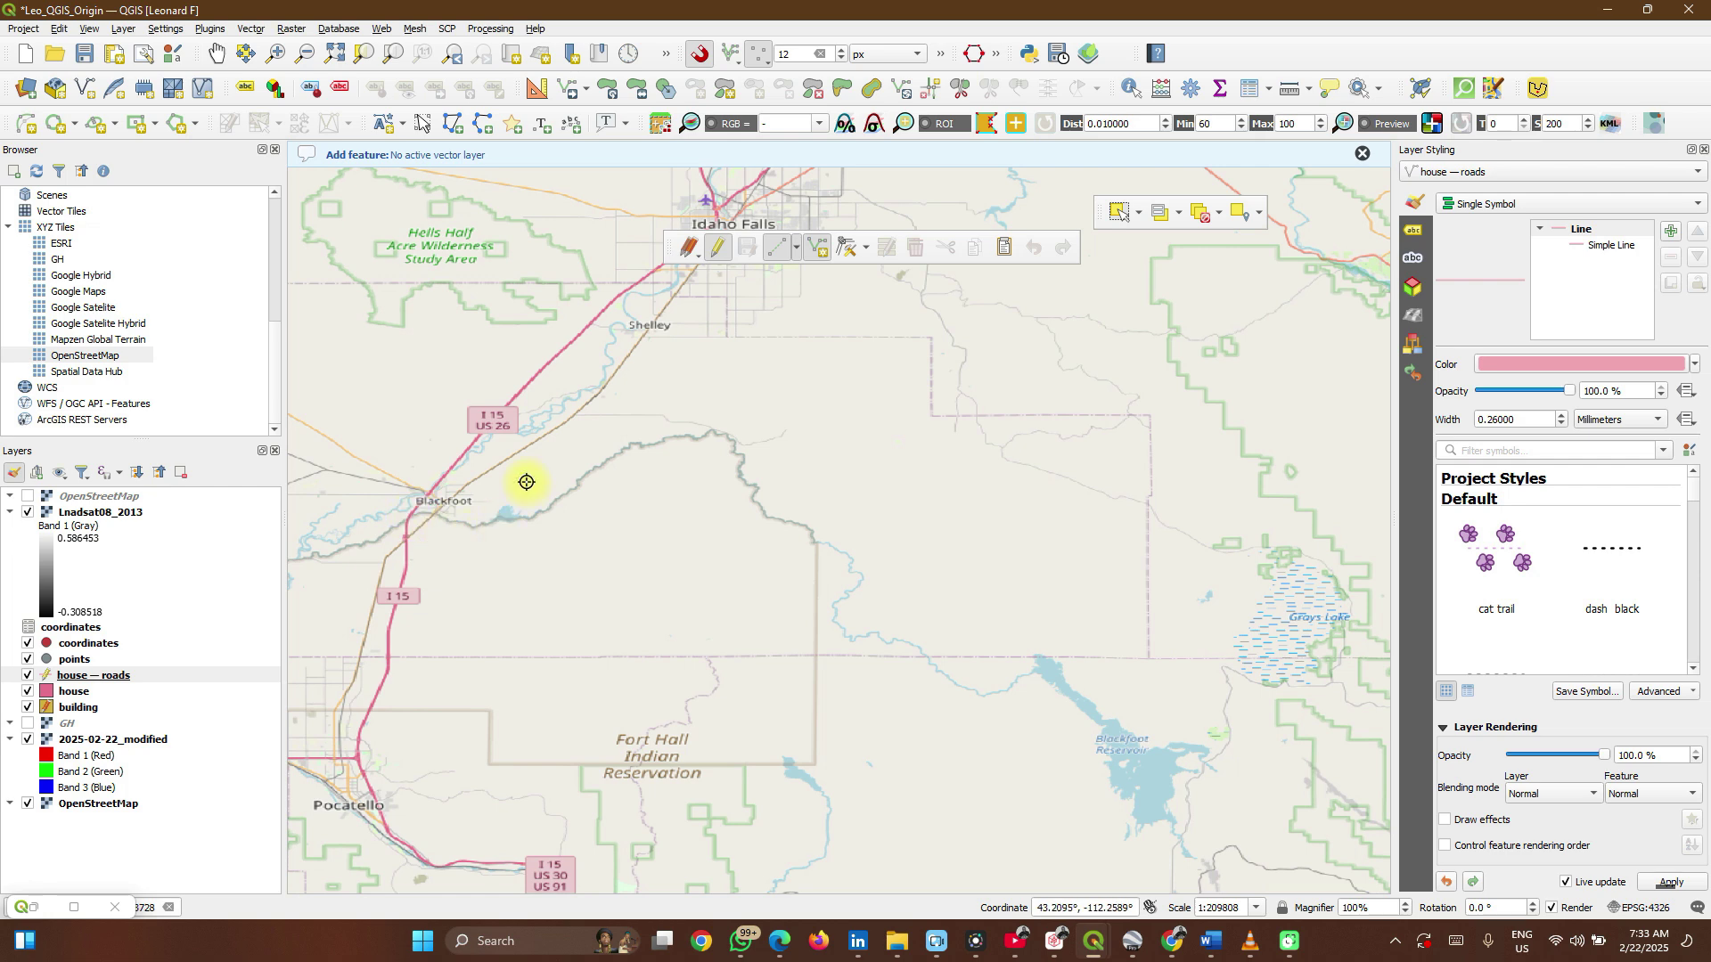
pyautogui.click(414, 505)
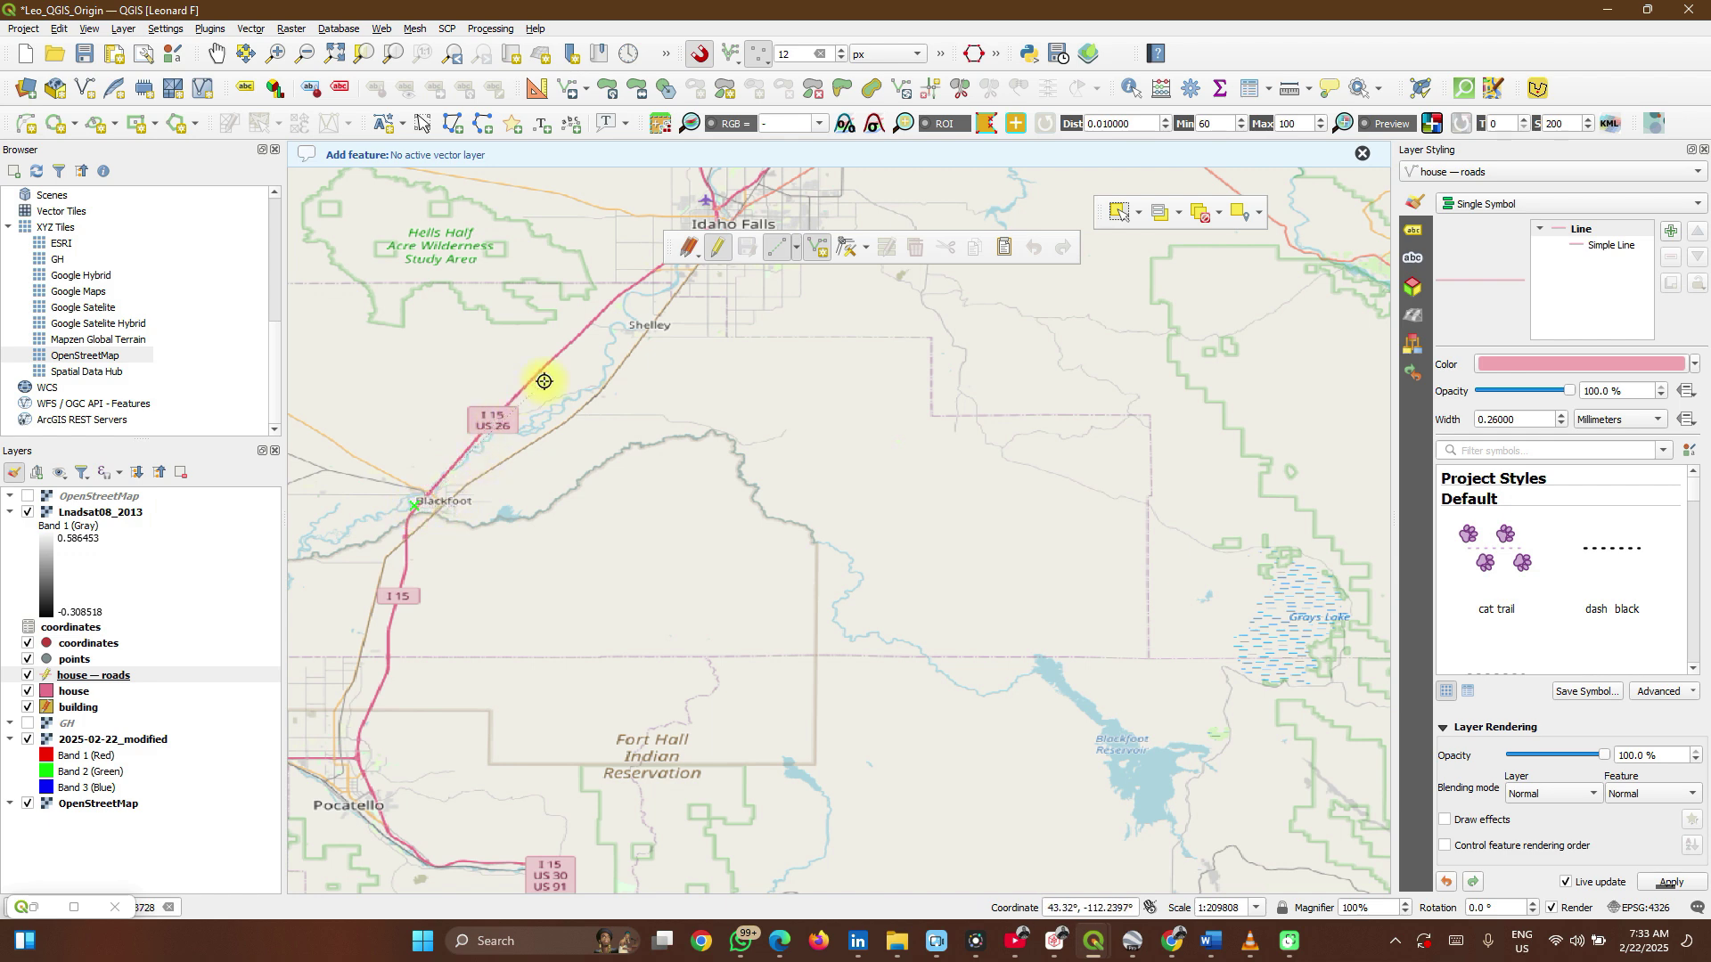
pyautogui.click(624, 296)
pyautogui.rightClick(623, 295)
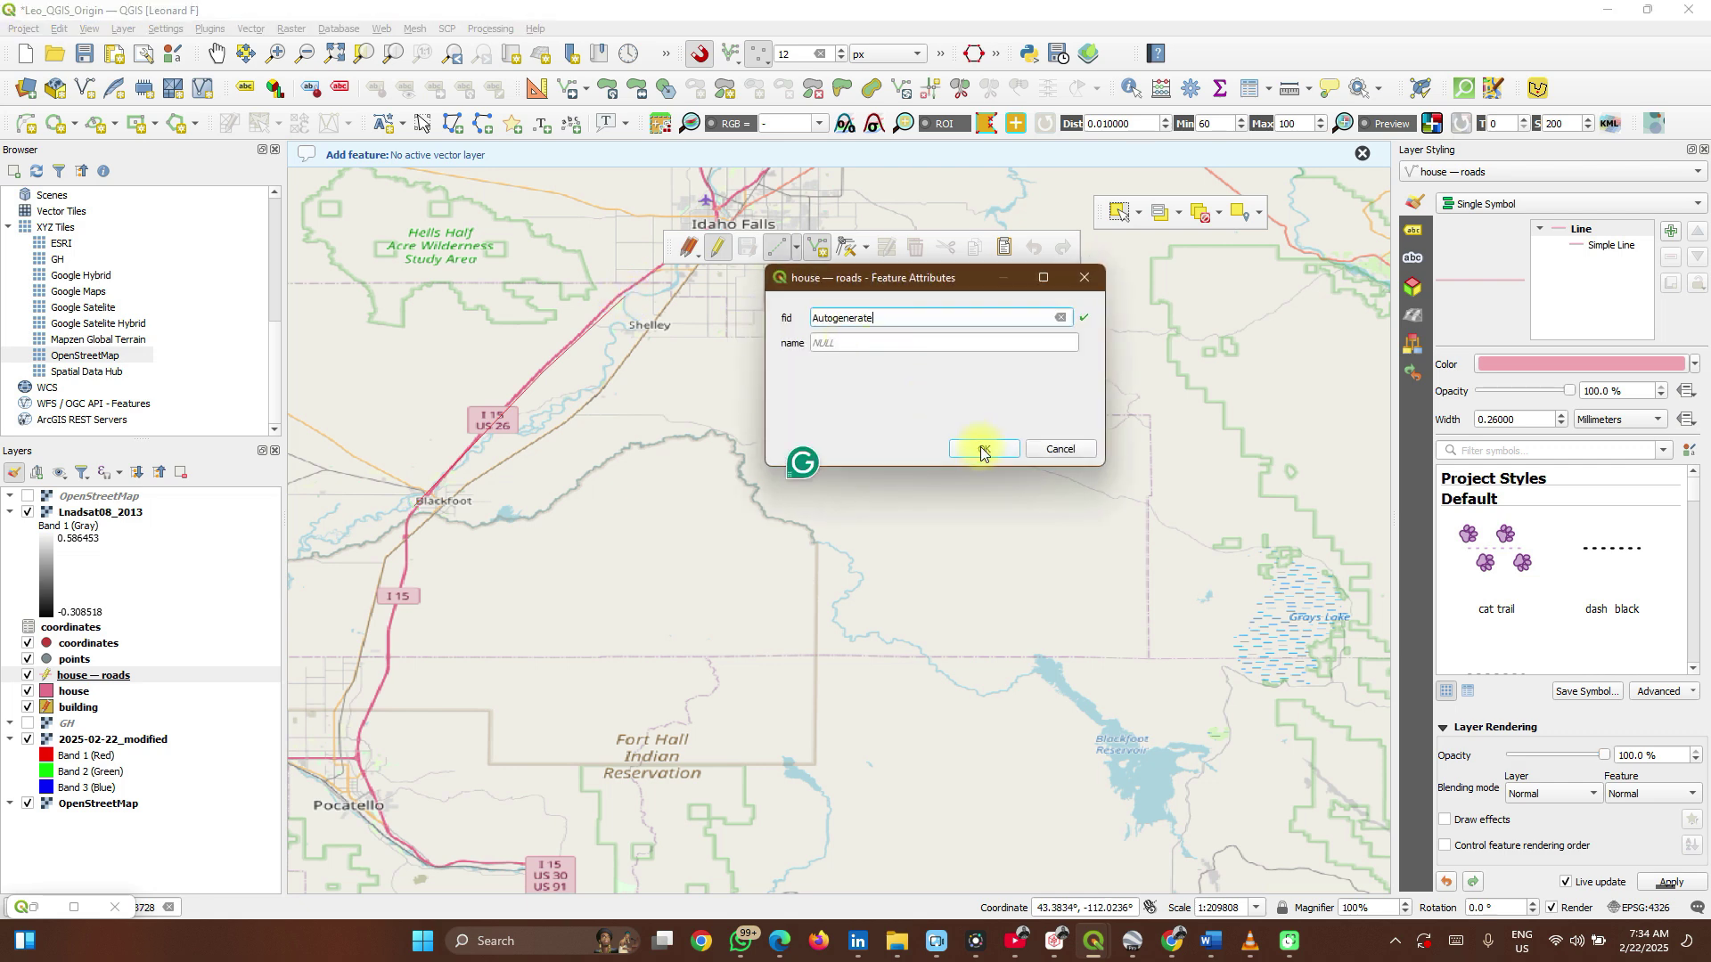
pyautogui.click(981, 450)
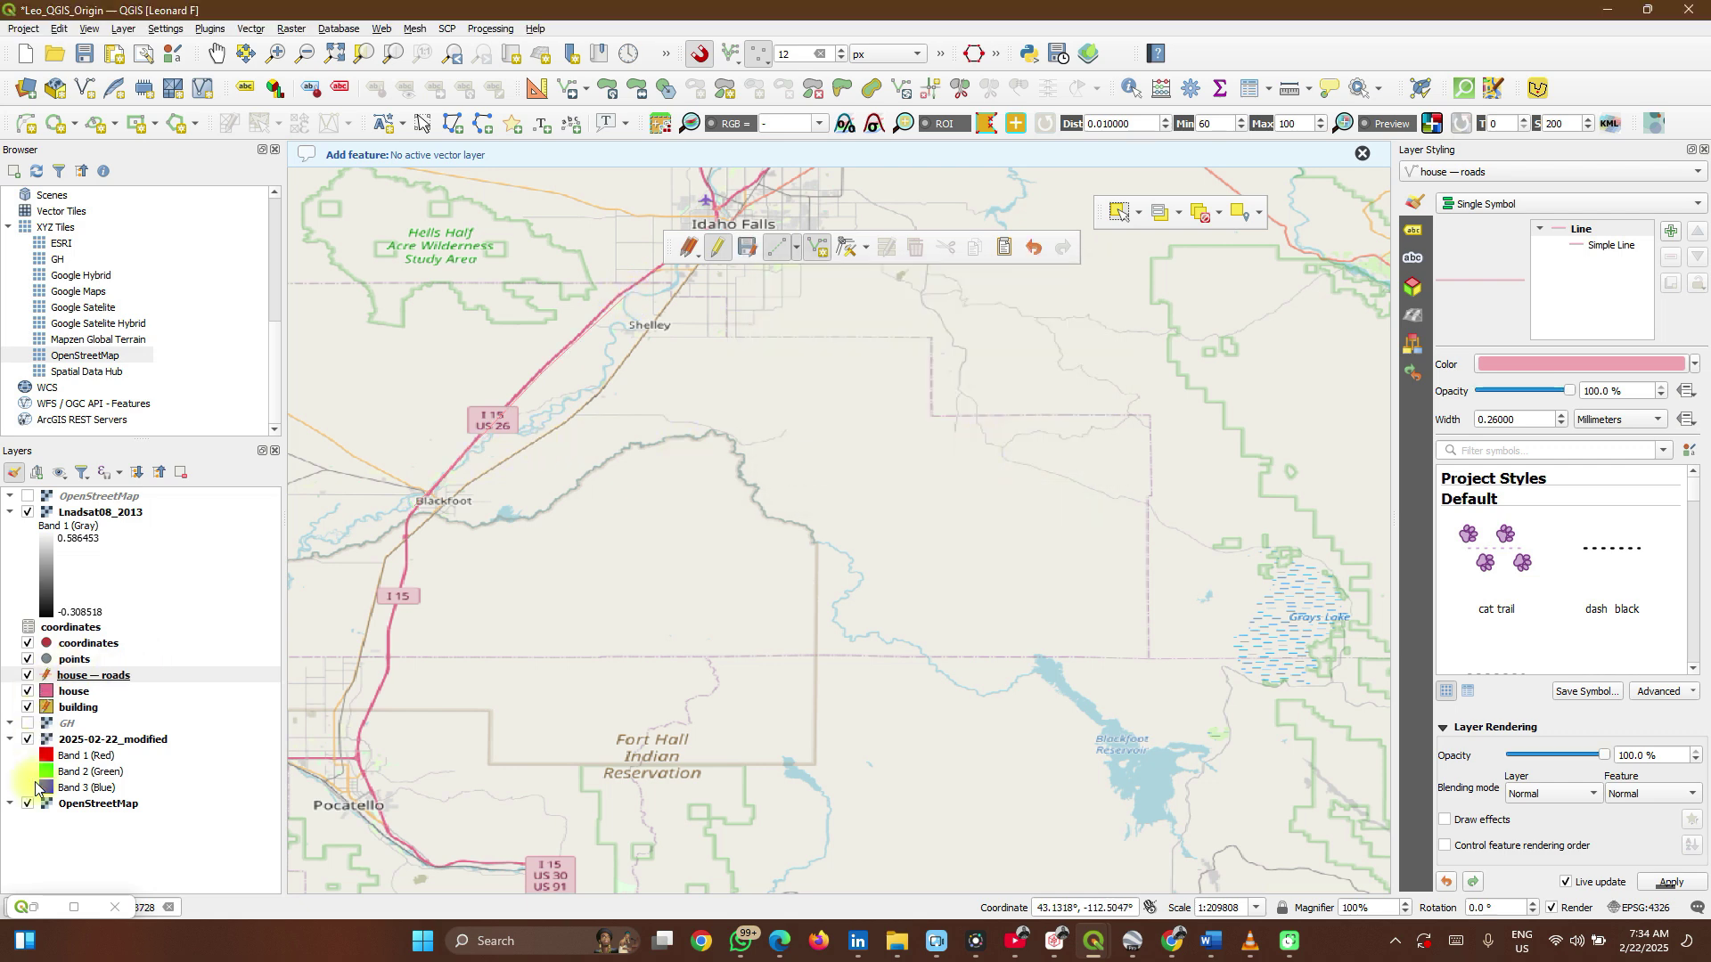
# - Digitize a branch road line meeting the first line near its middle, hiding the lower OpenStreetMap layer only while drawing
pyautogui.click(30, 805)
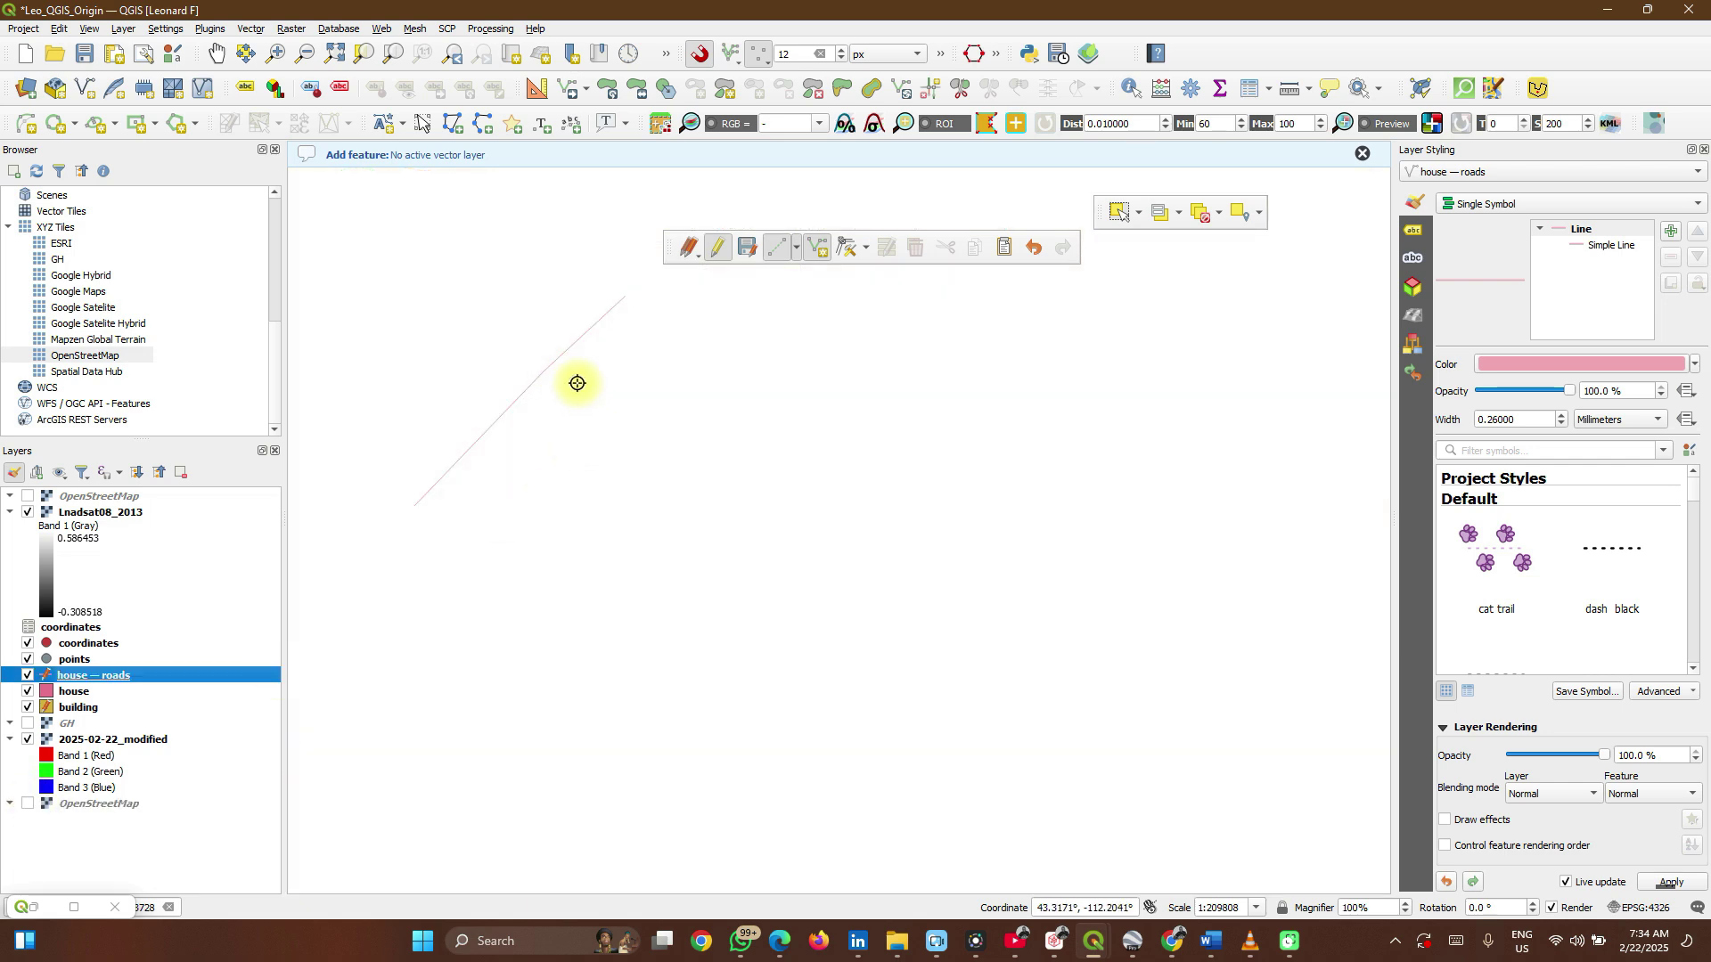
pyautogui.click(546, 374)
pyautogui.click(741, 459)
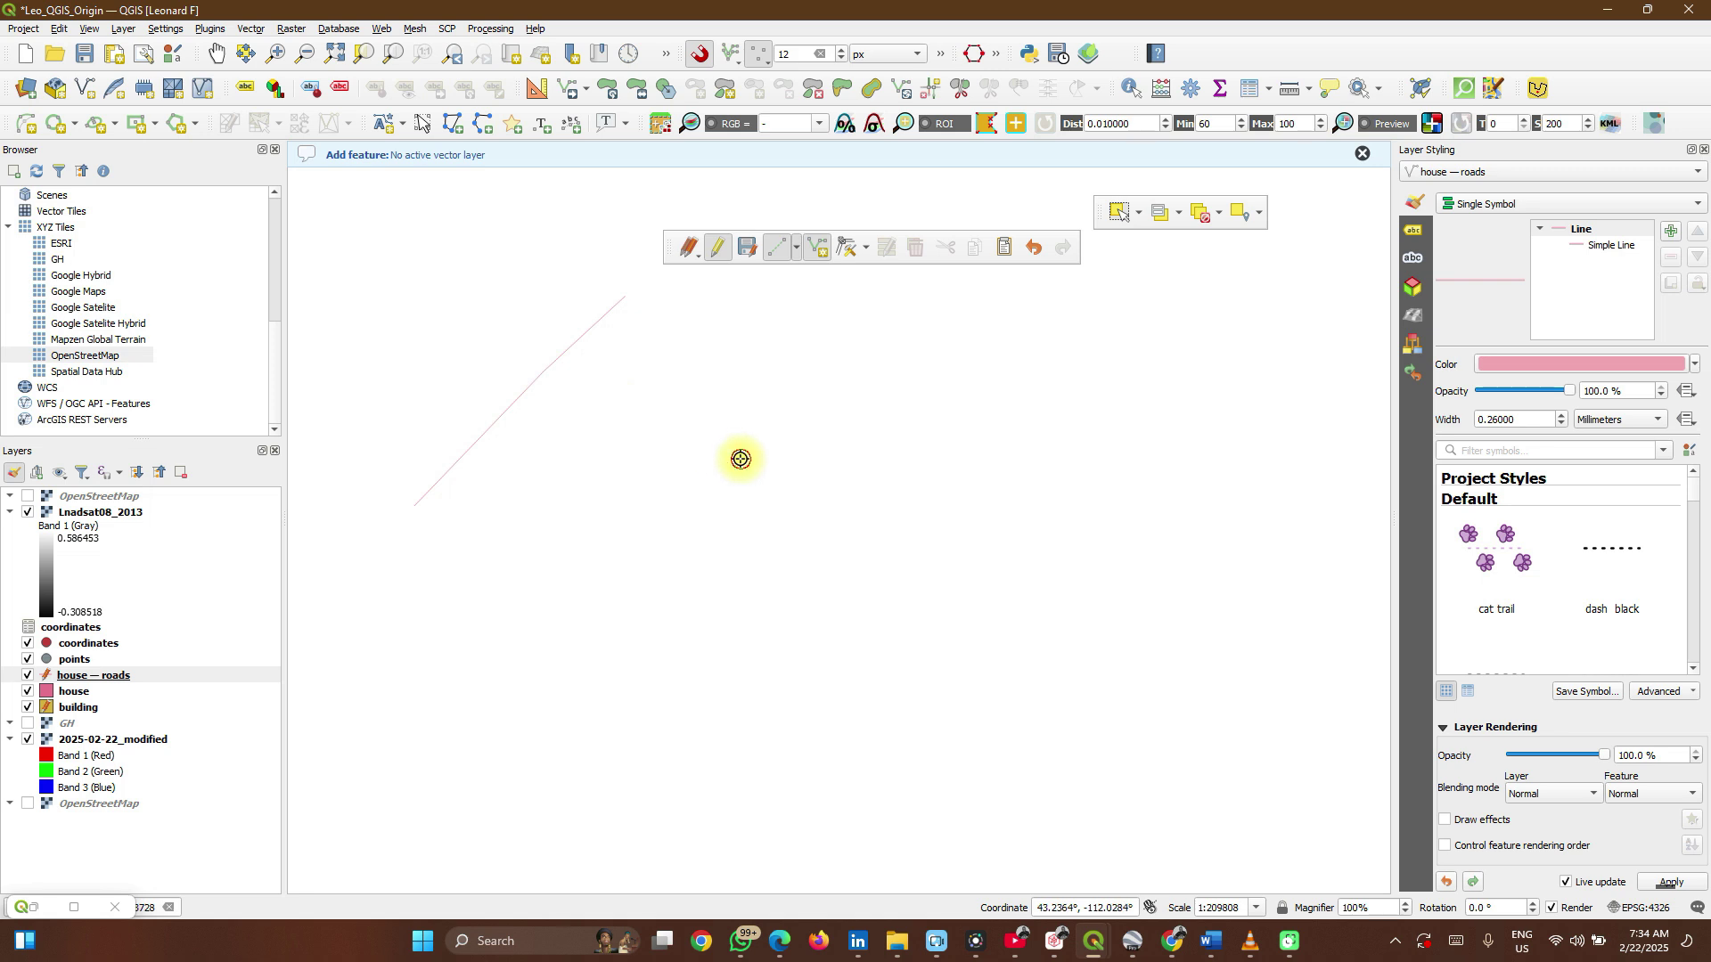
pyautogui.click(542, 372)
pyautogui.rightClick(543, 371)
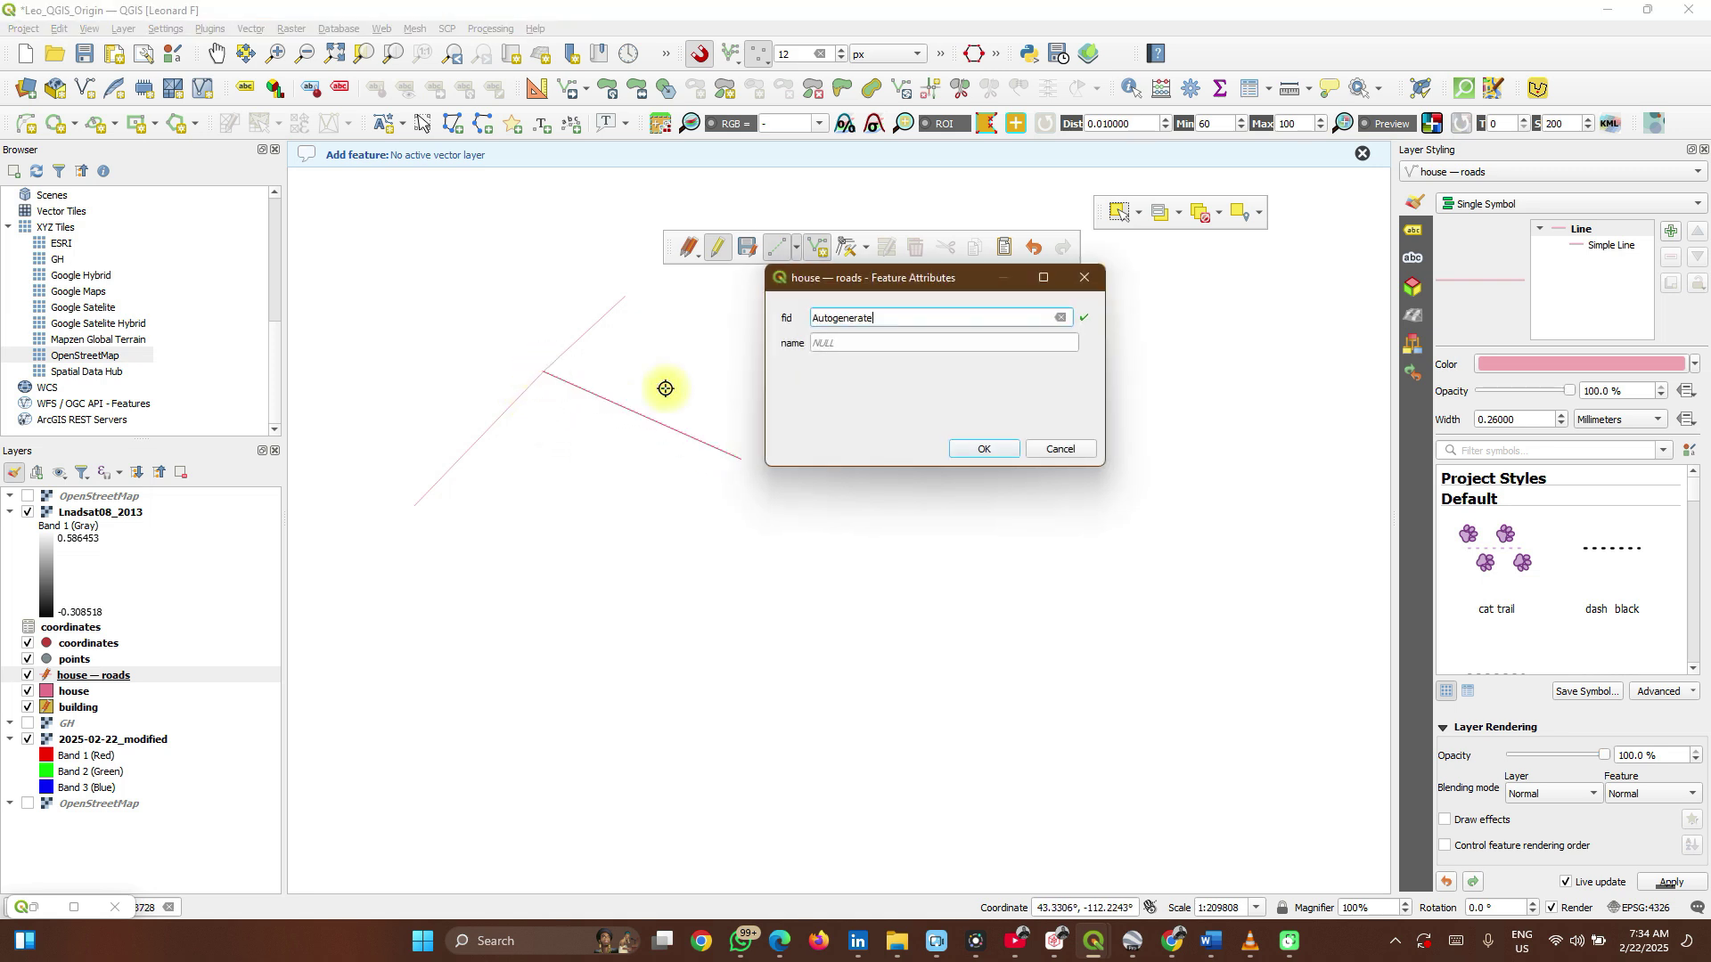
pyautogui.click(969, 451)
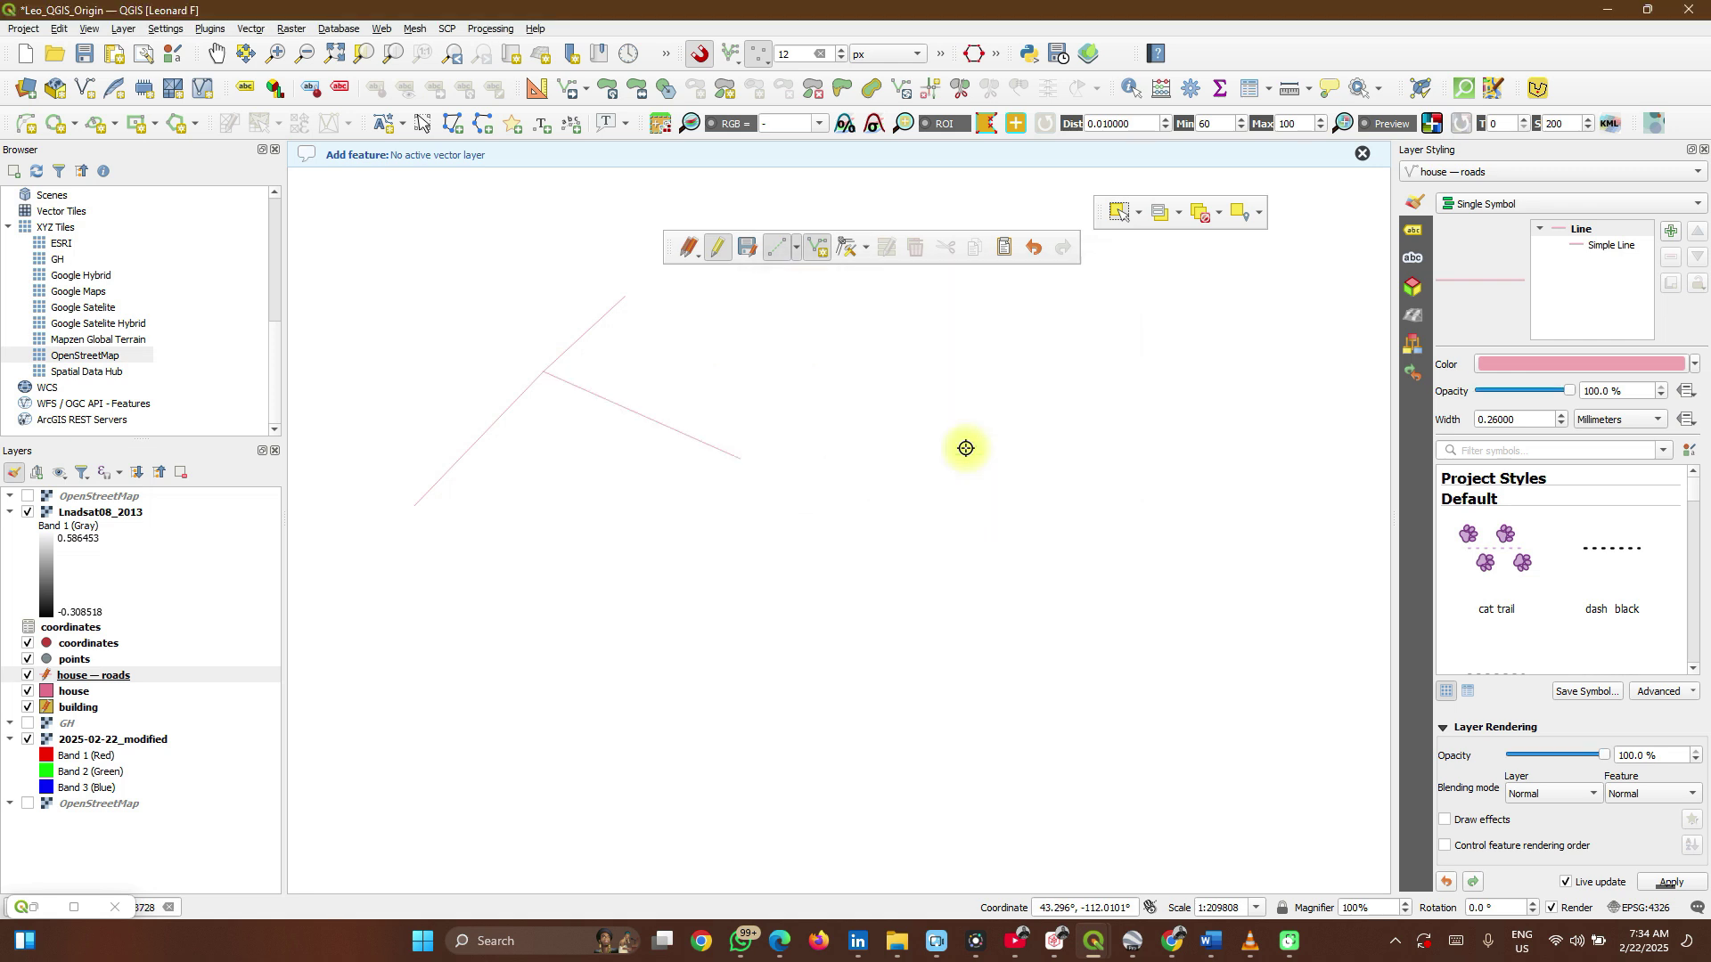
pyautogui.click(28, 805)
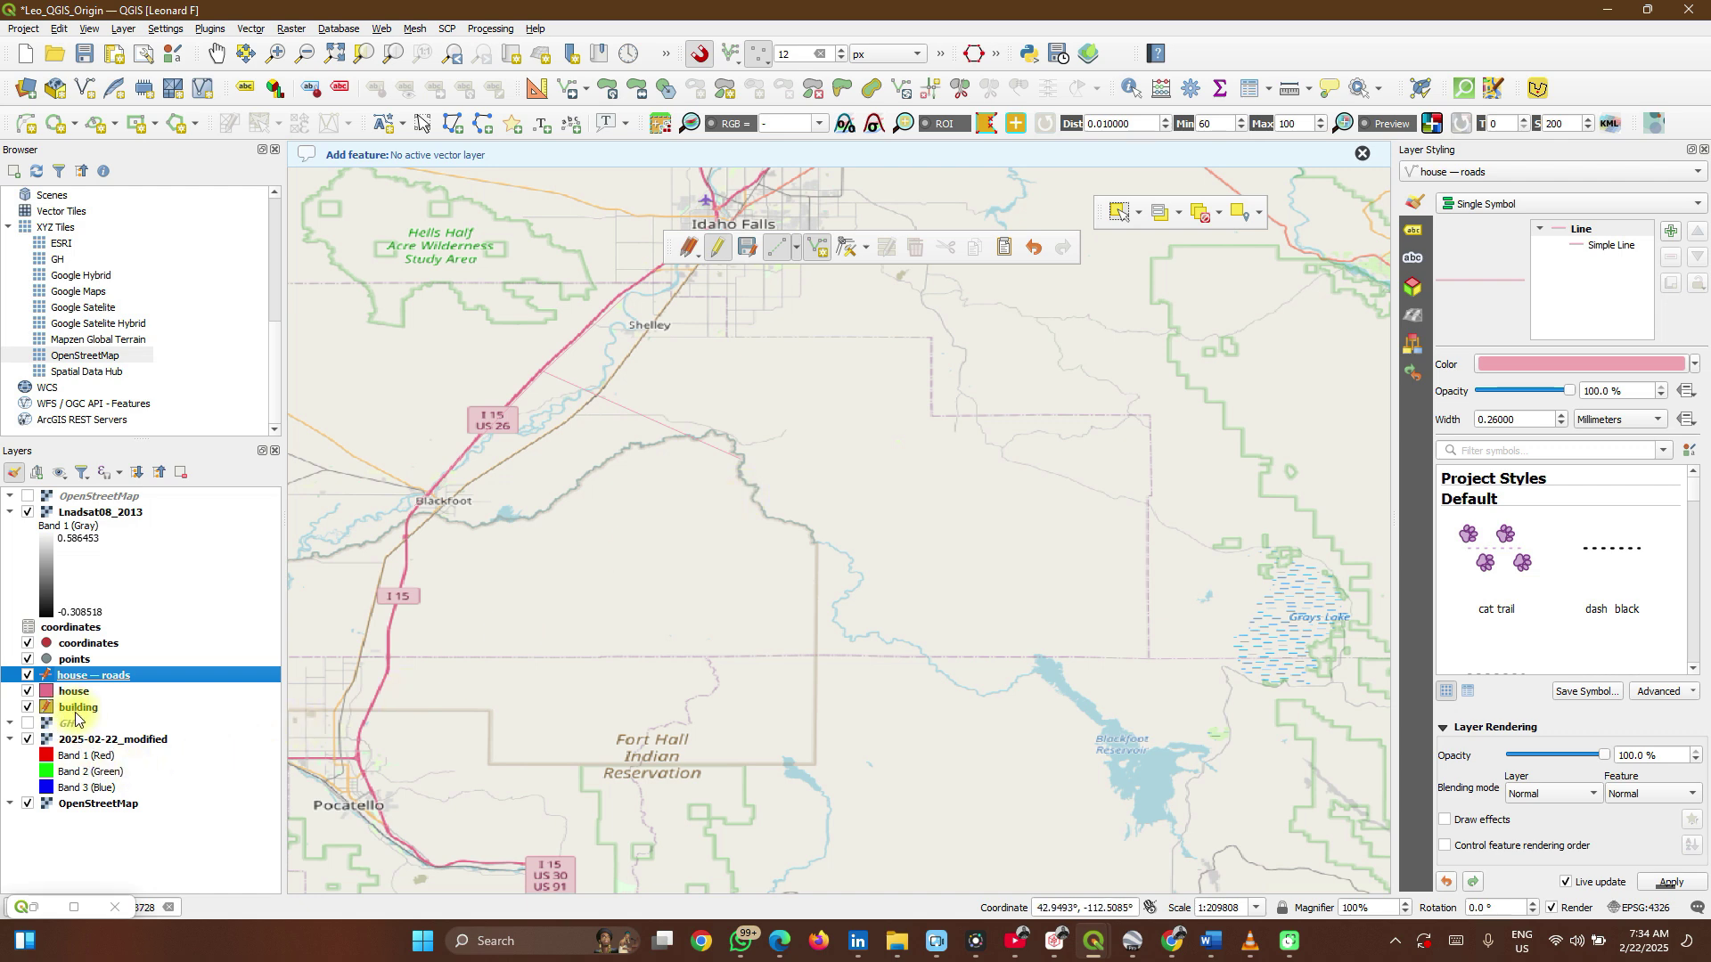
# - Make the building layer active and move the westernmost building inside the Takwa Crescent loop slightly southwest of its basemap footprint
pyautogui.click(76, 708)
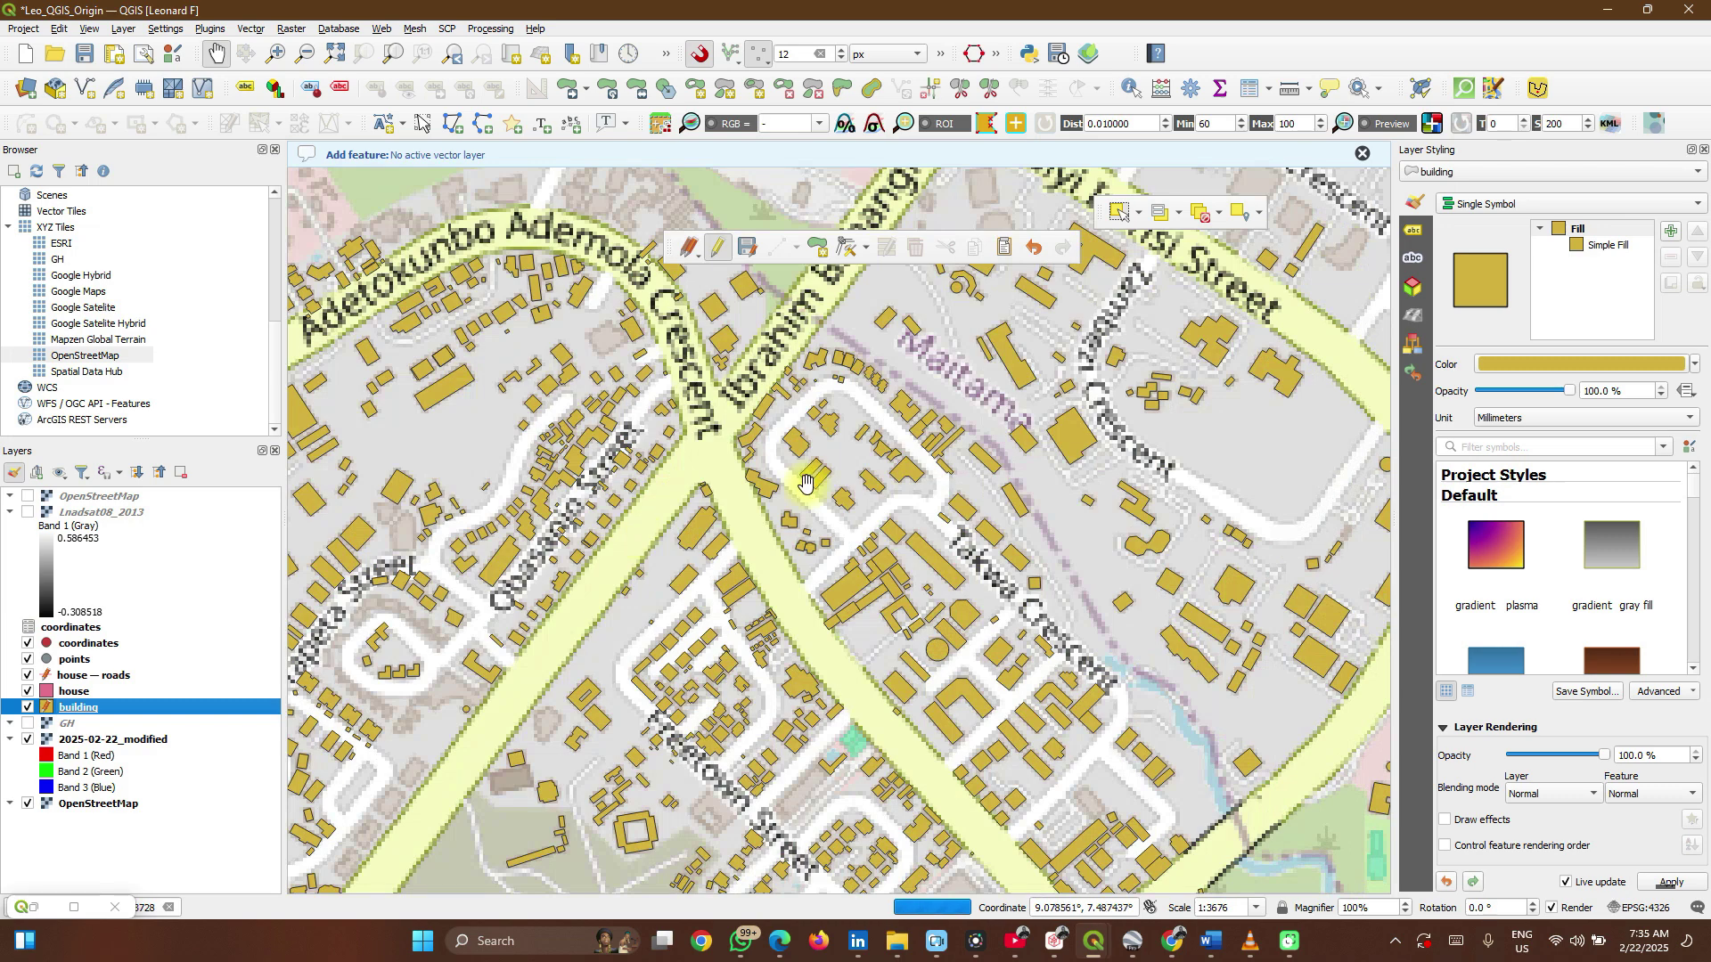
pyautogui.scroll(3, 810, 486)
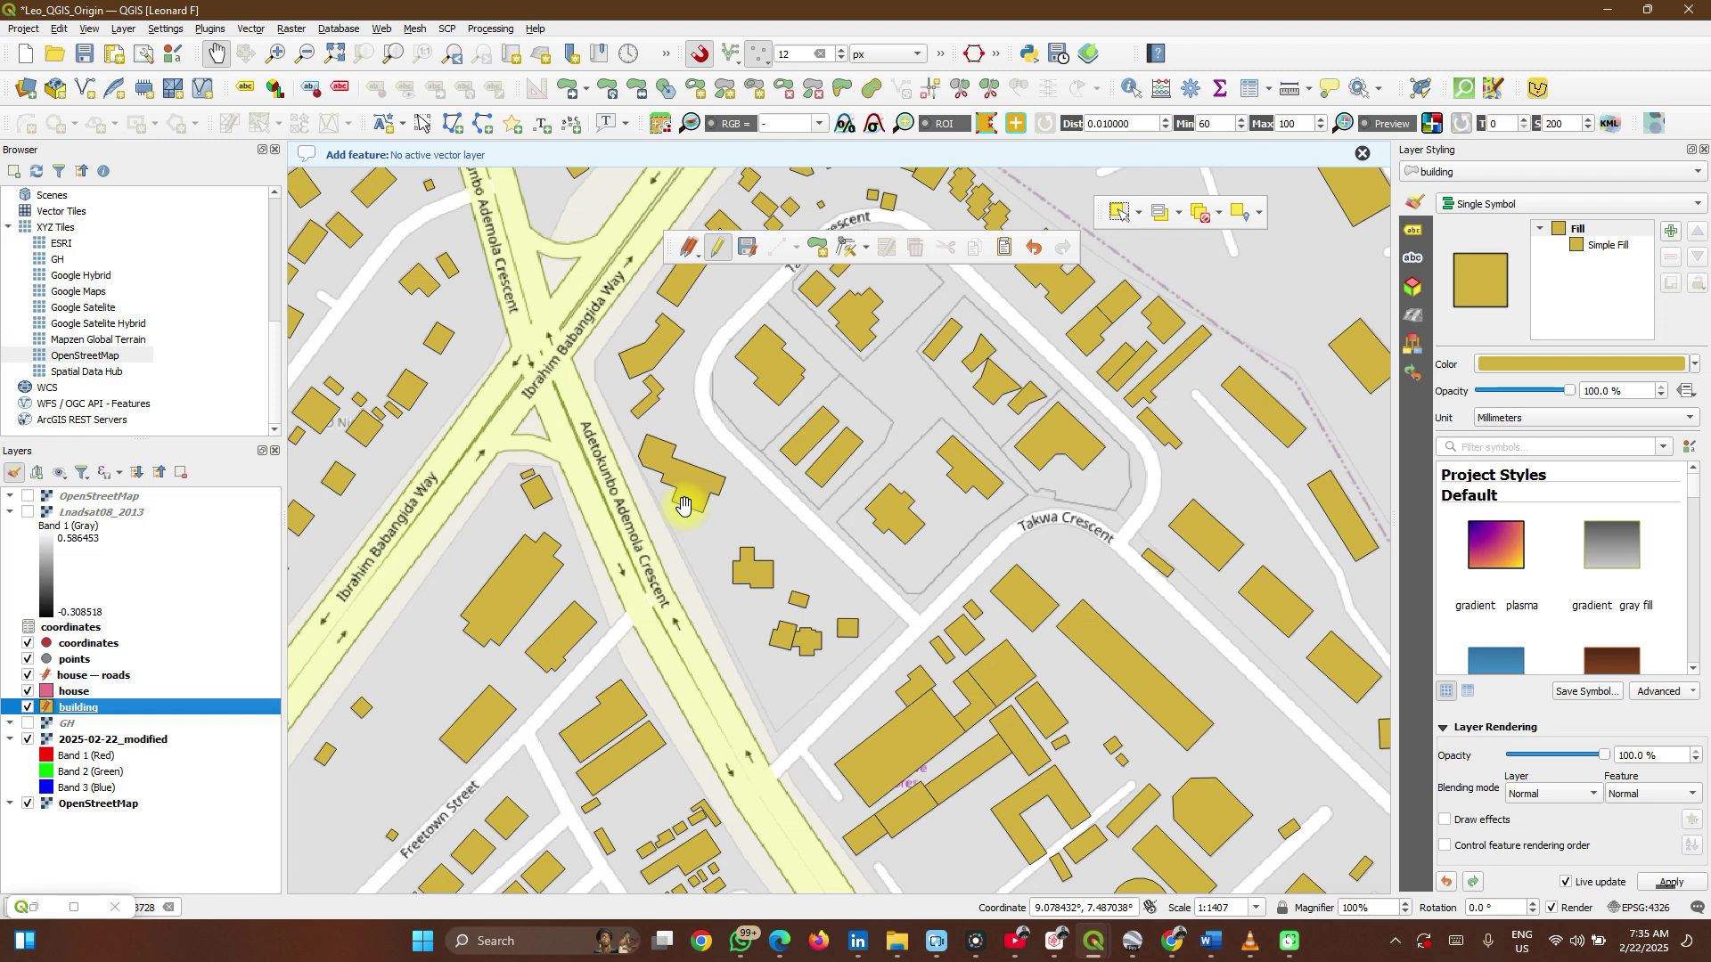
pyautogui.click(570, 90)
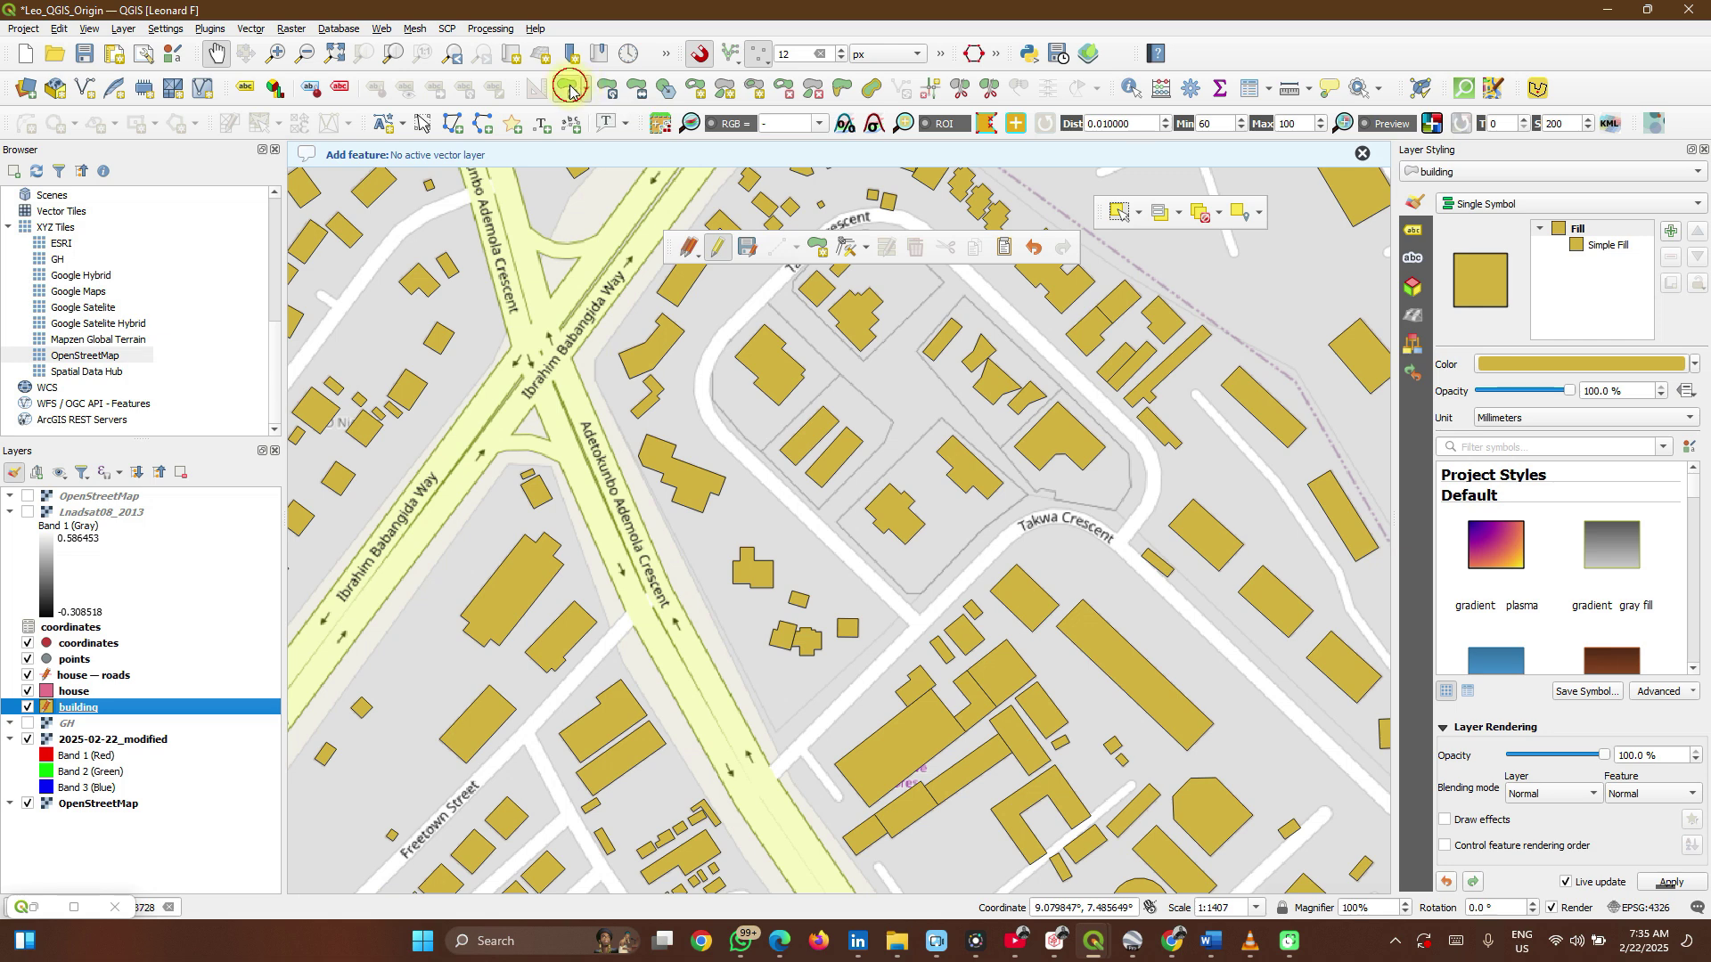
pyautogui.click(780, 359)
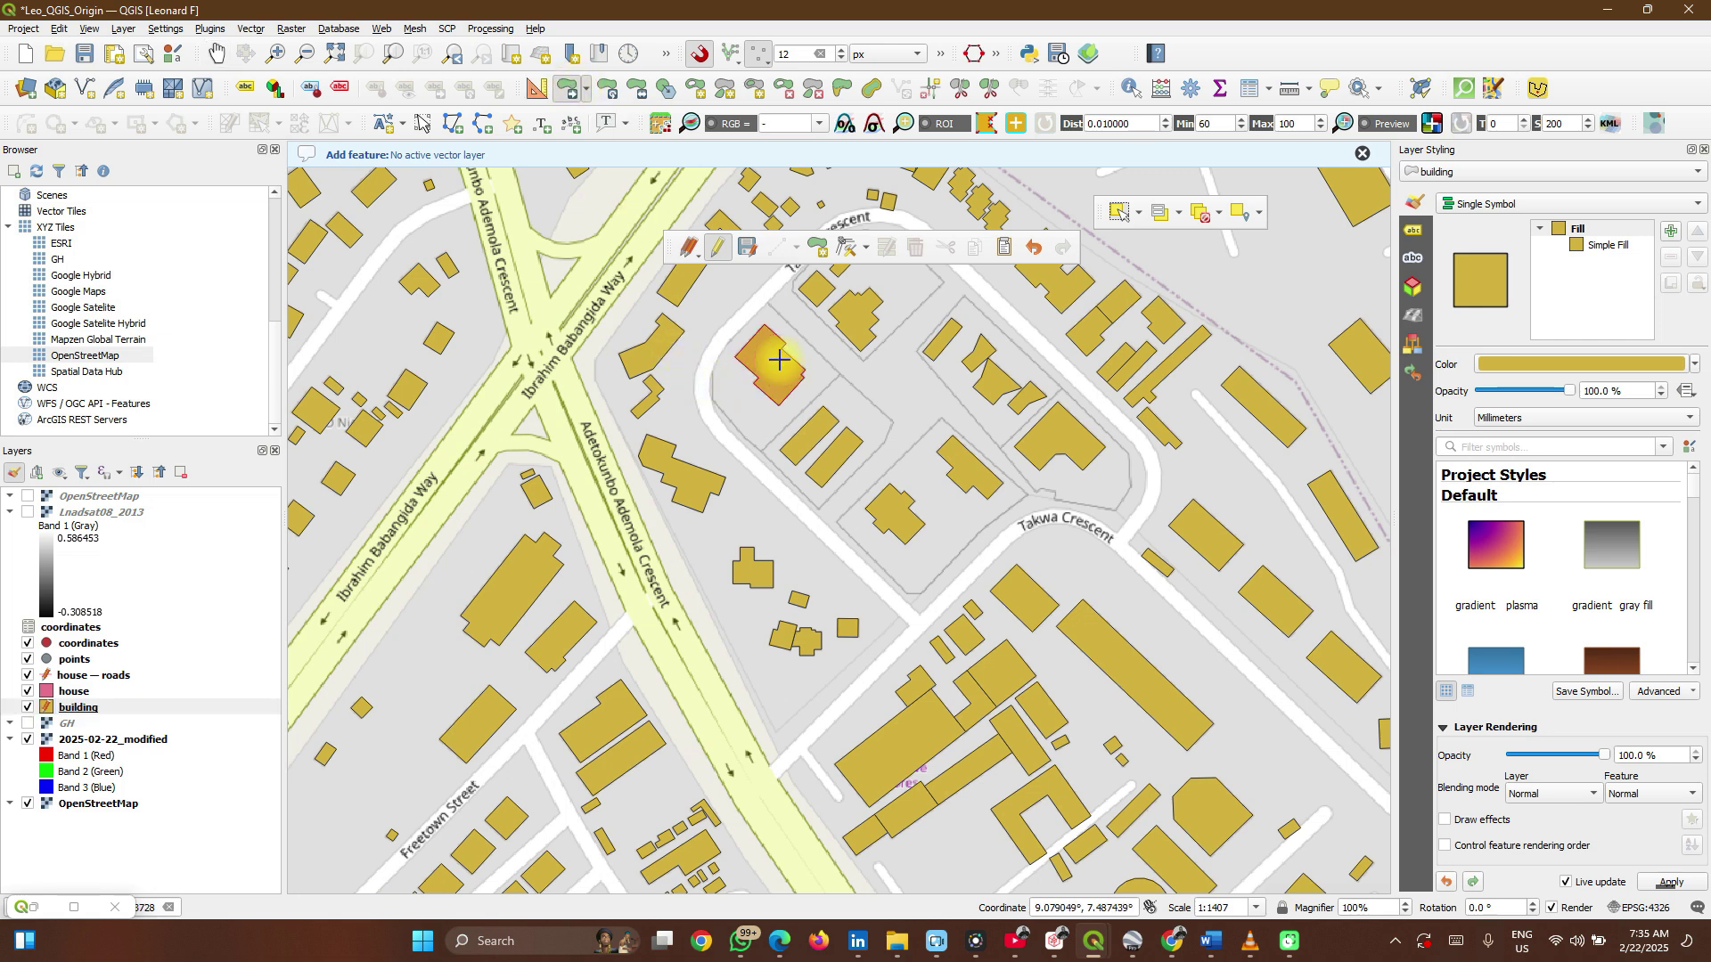
pyautogui.click(765, 390)
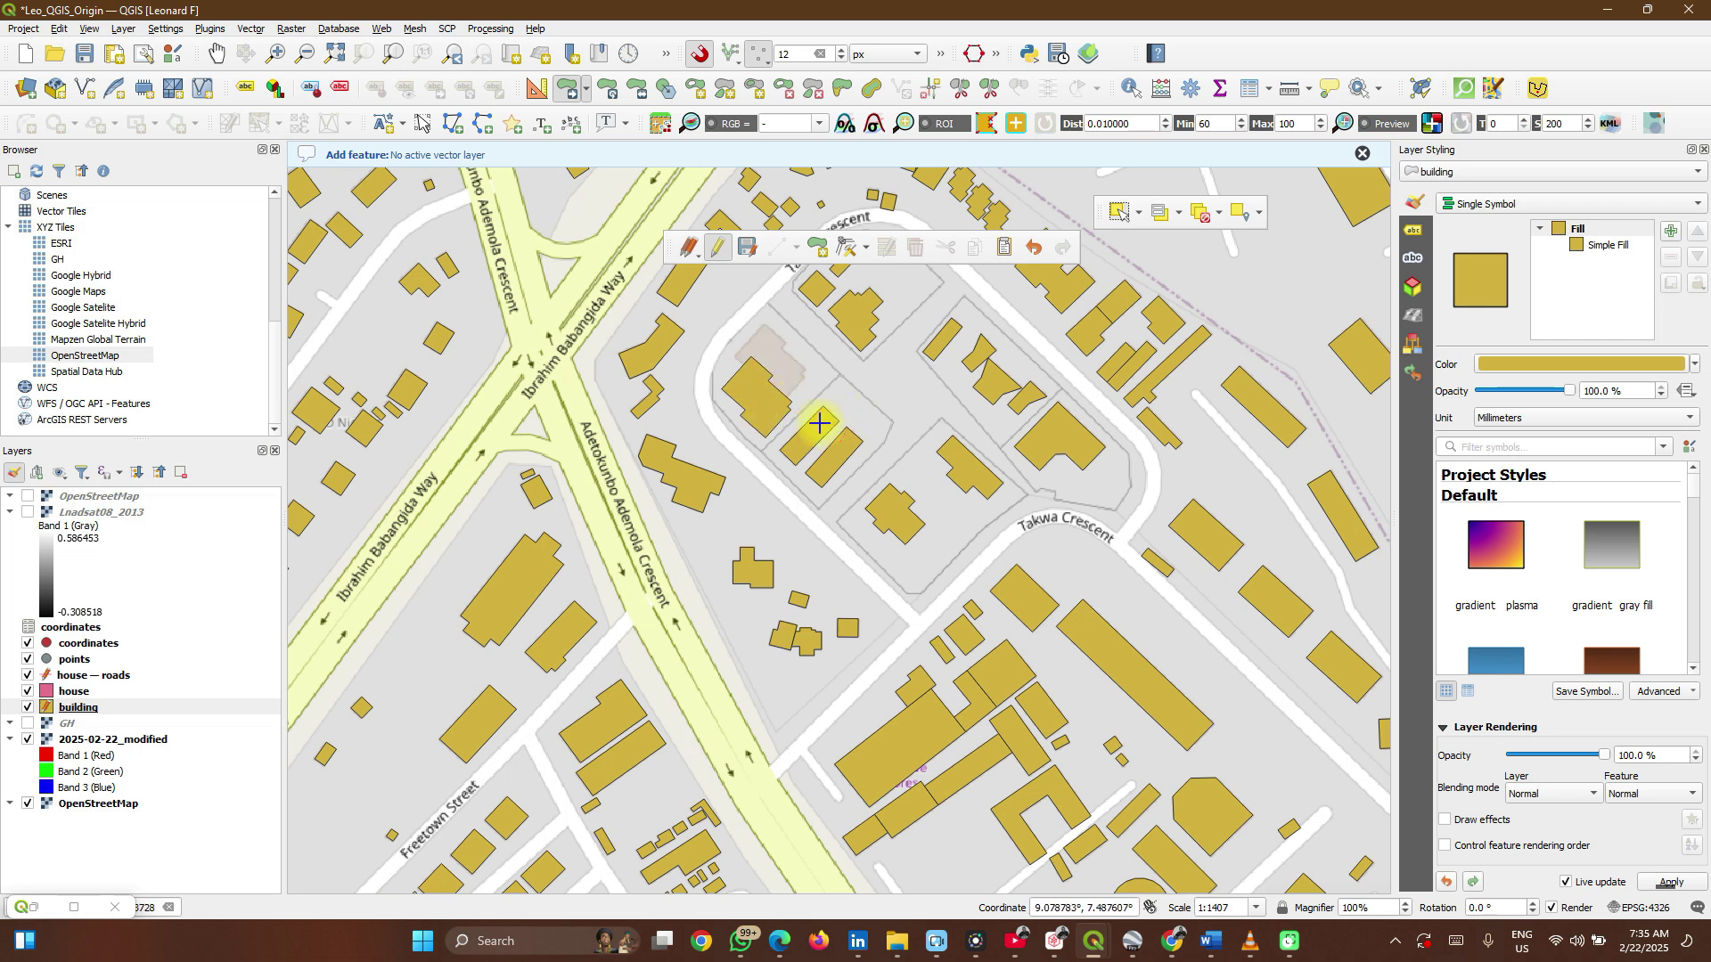
# - Move the neighbouring narrow building northeast, and place three copies of the displaced building around the Takwa Crescent loop
pyautogui.click(906, 374)
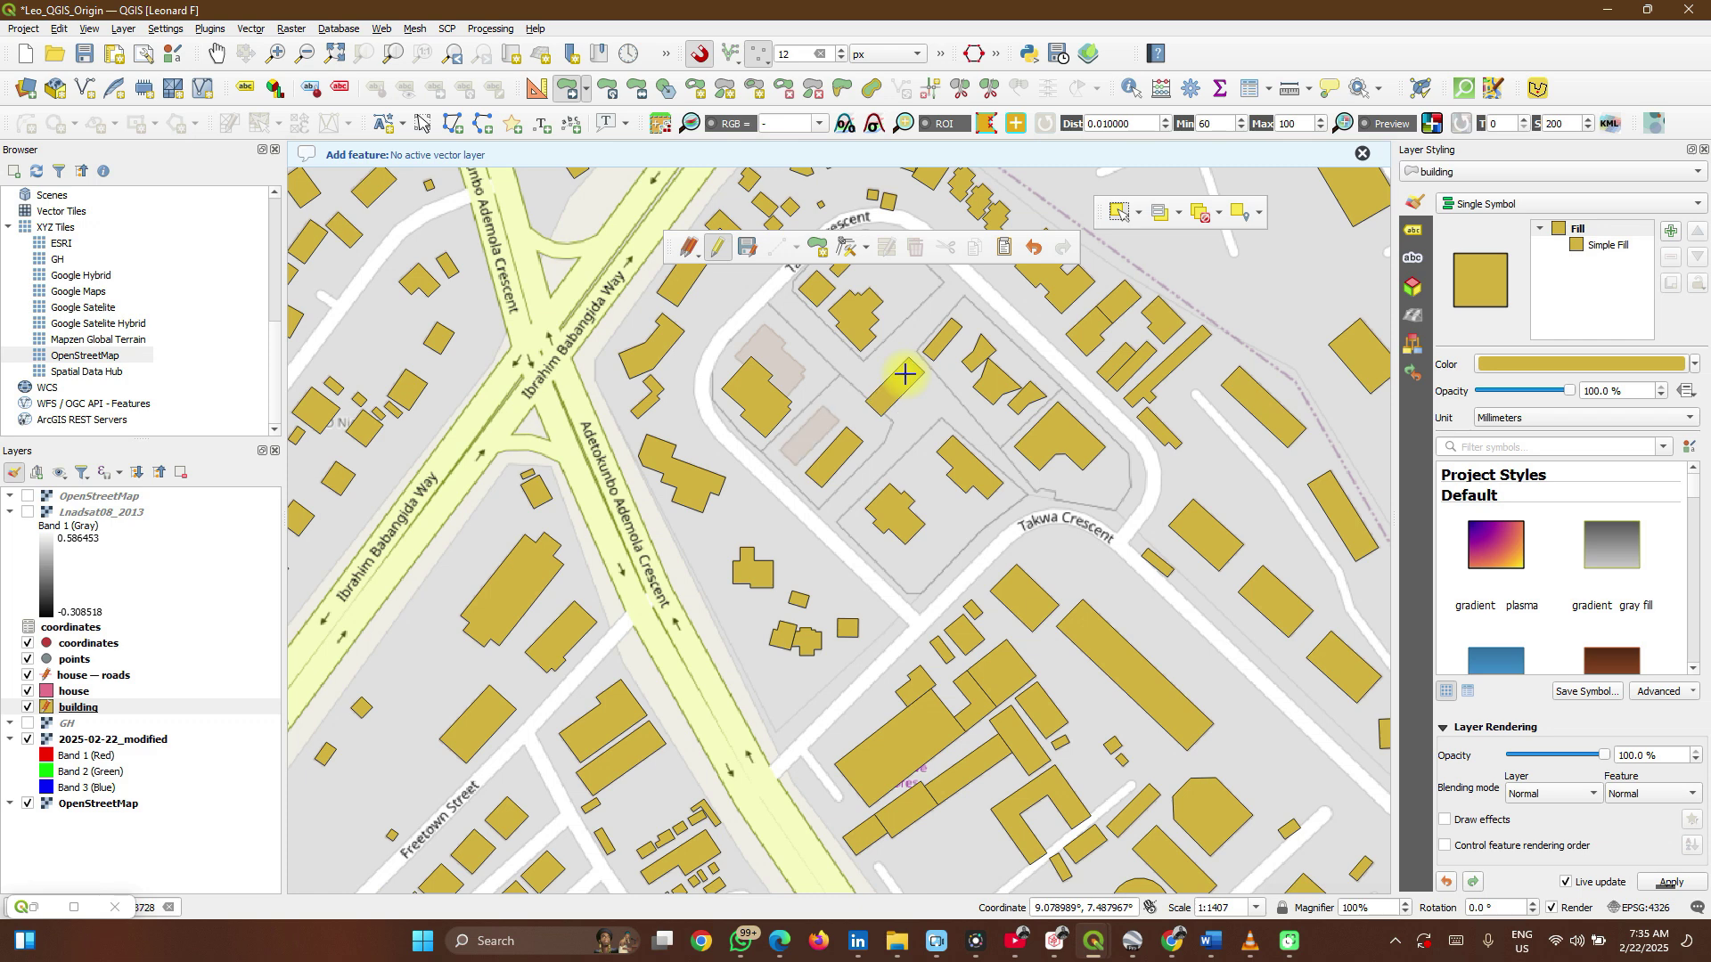
pyautogui.click(587, 90)
pyautogui.click(604, 131)
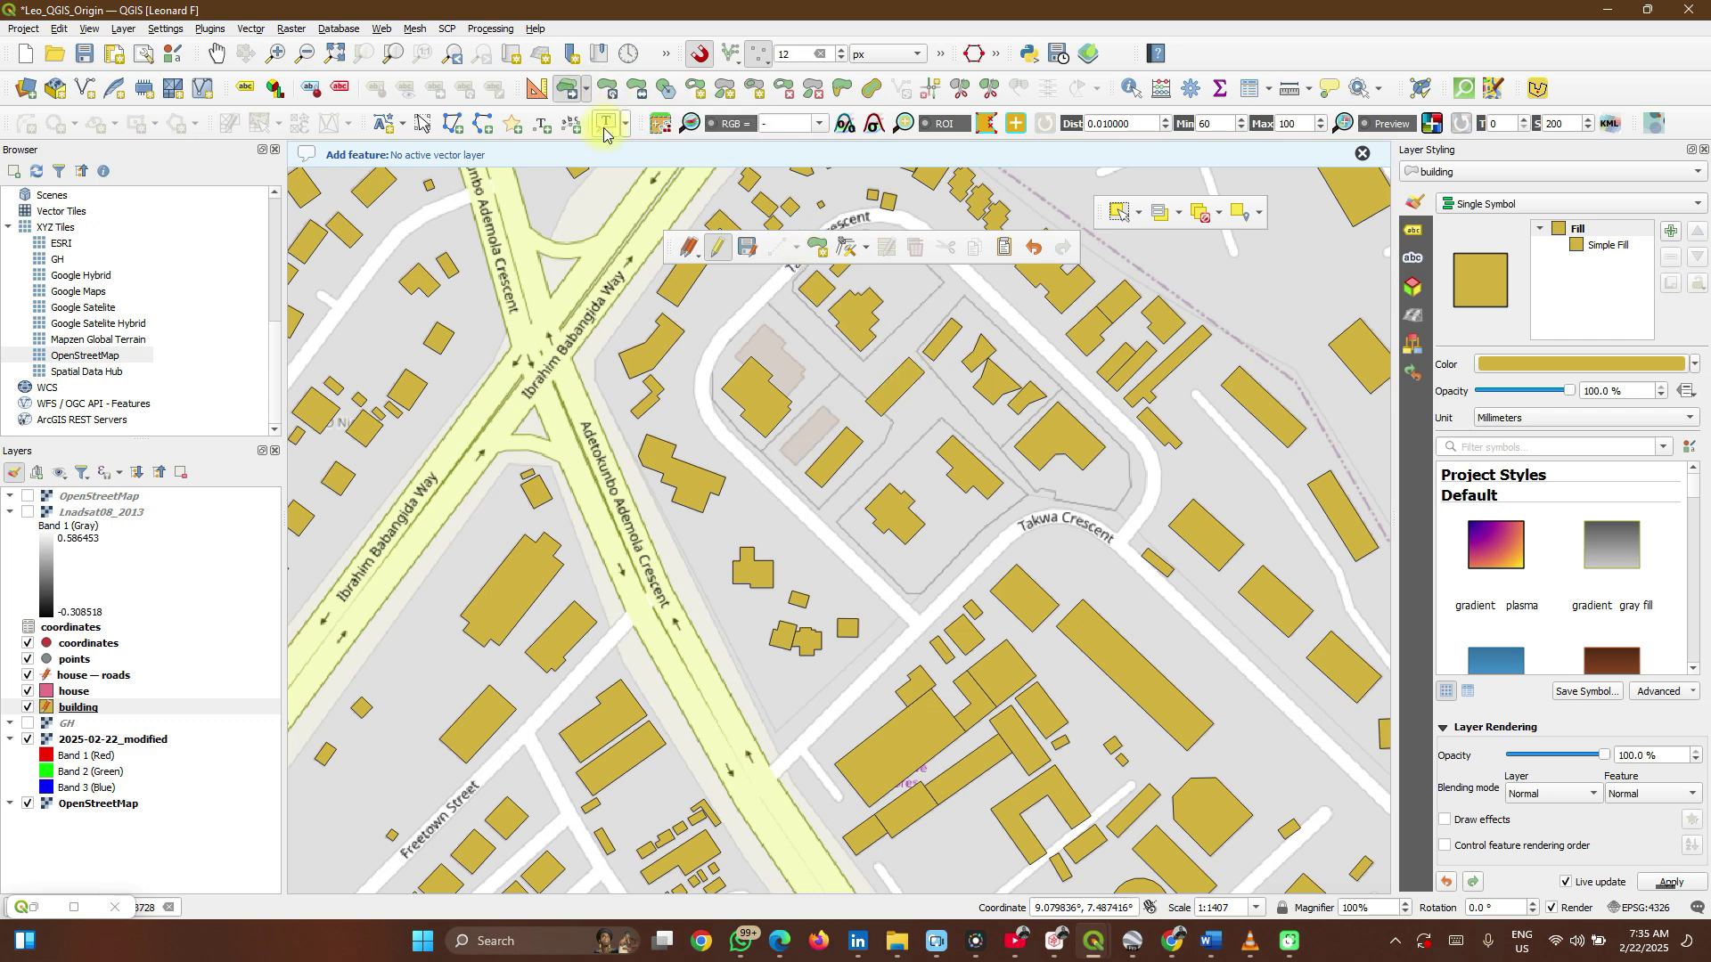
pyautogui.click(759, 395)
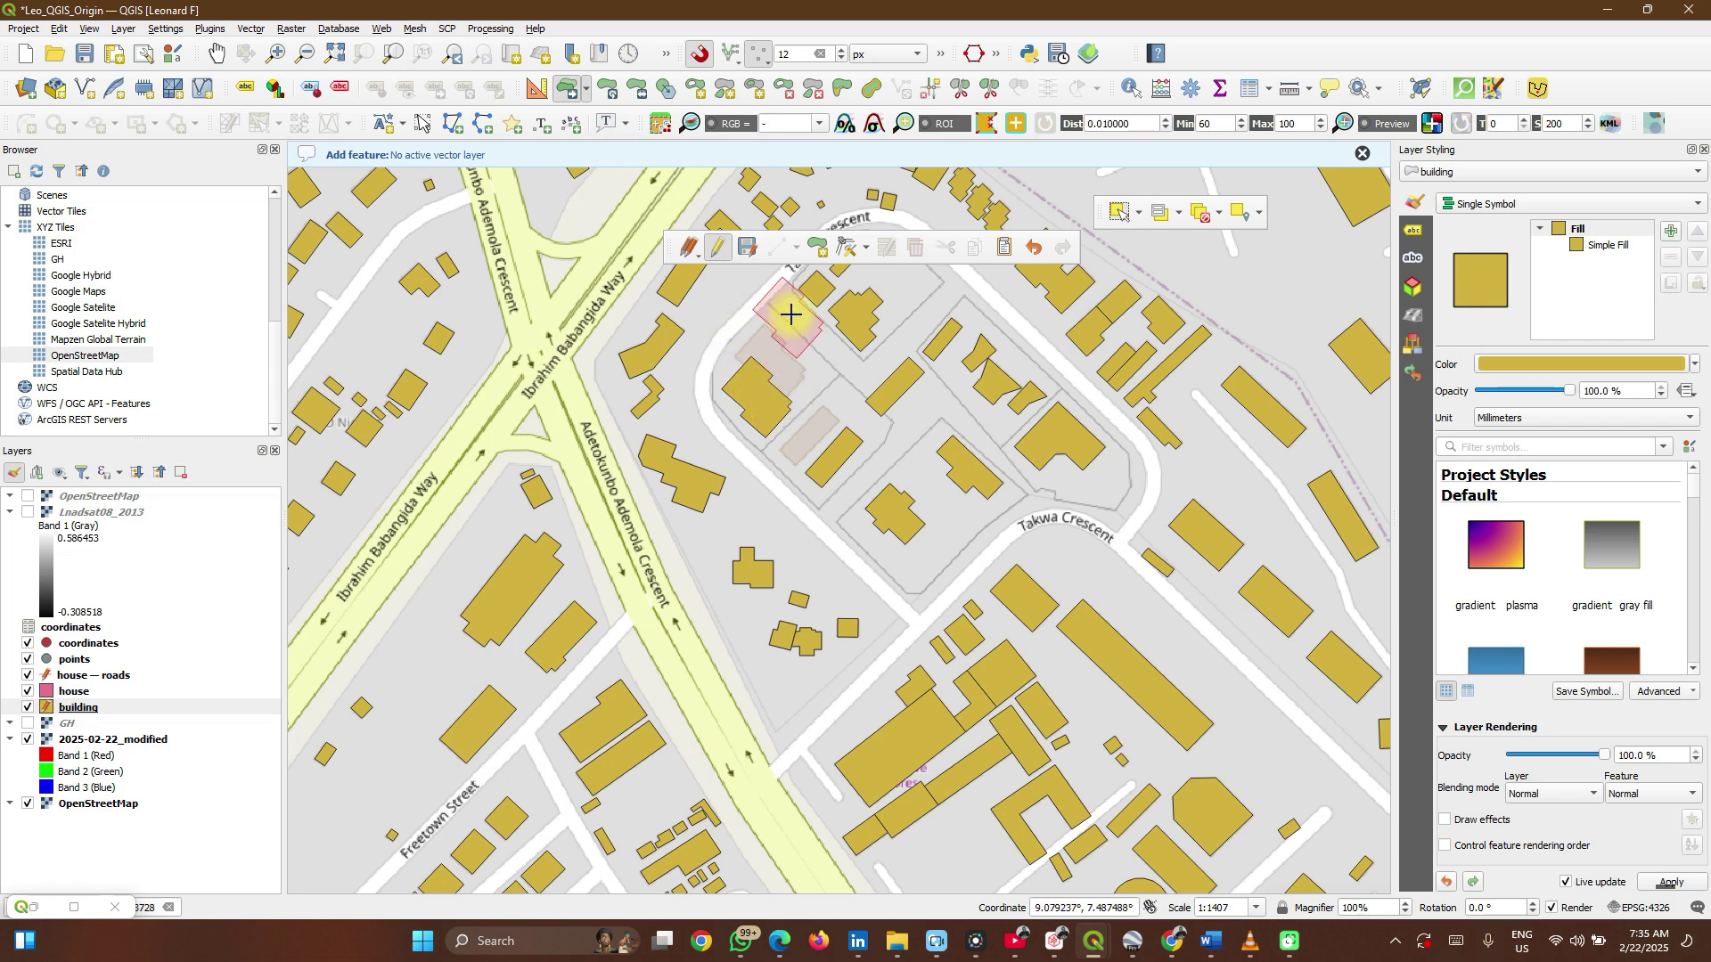
pyautogui.click(792, 340)
pyautogui.click(792, 341)
pyautogui.click(937, 502)
pyautogui.click(1048, 534)
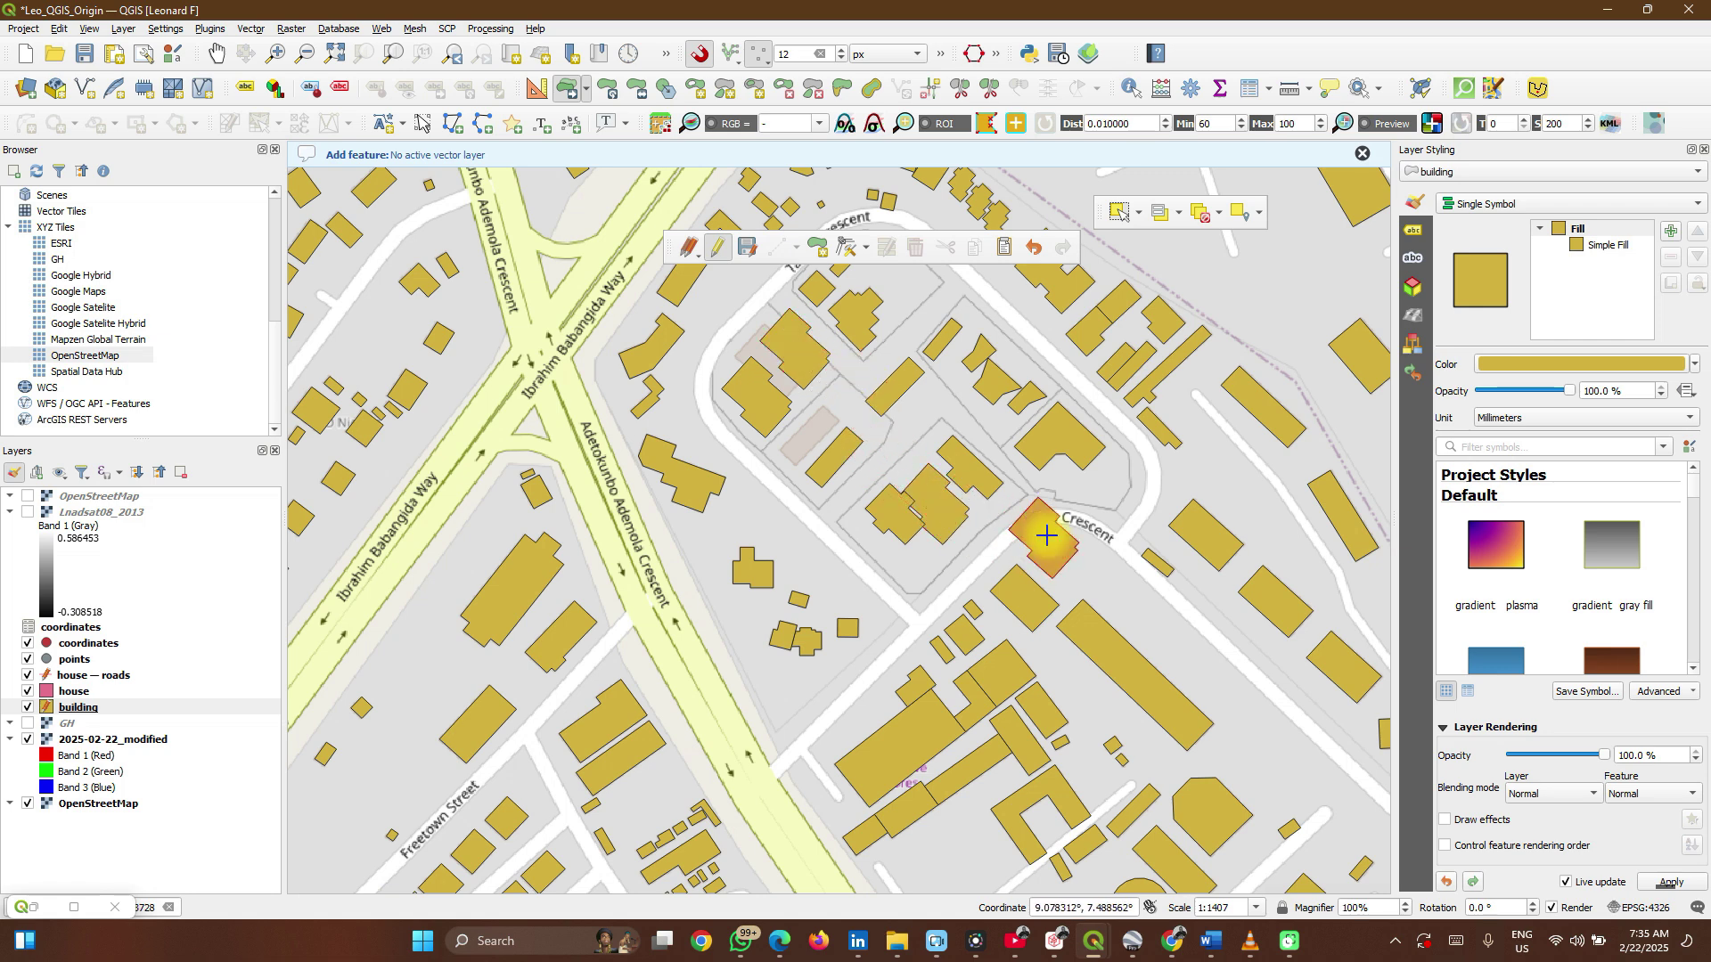
pyautogui.rightClick(870, 581)
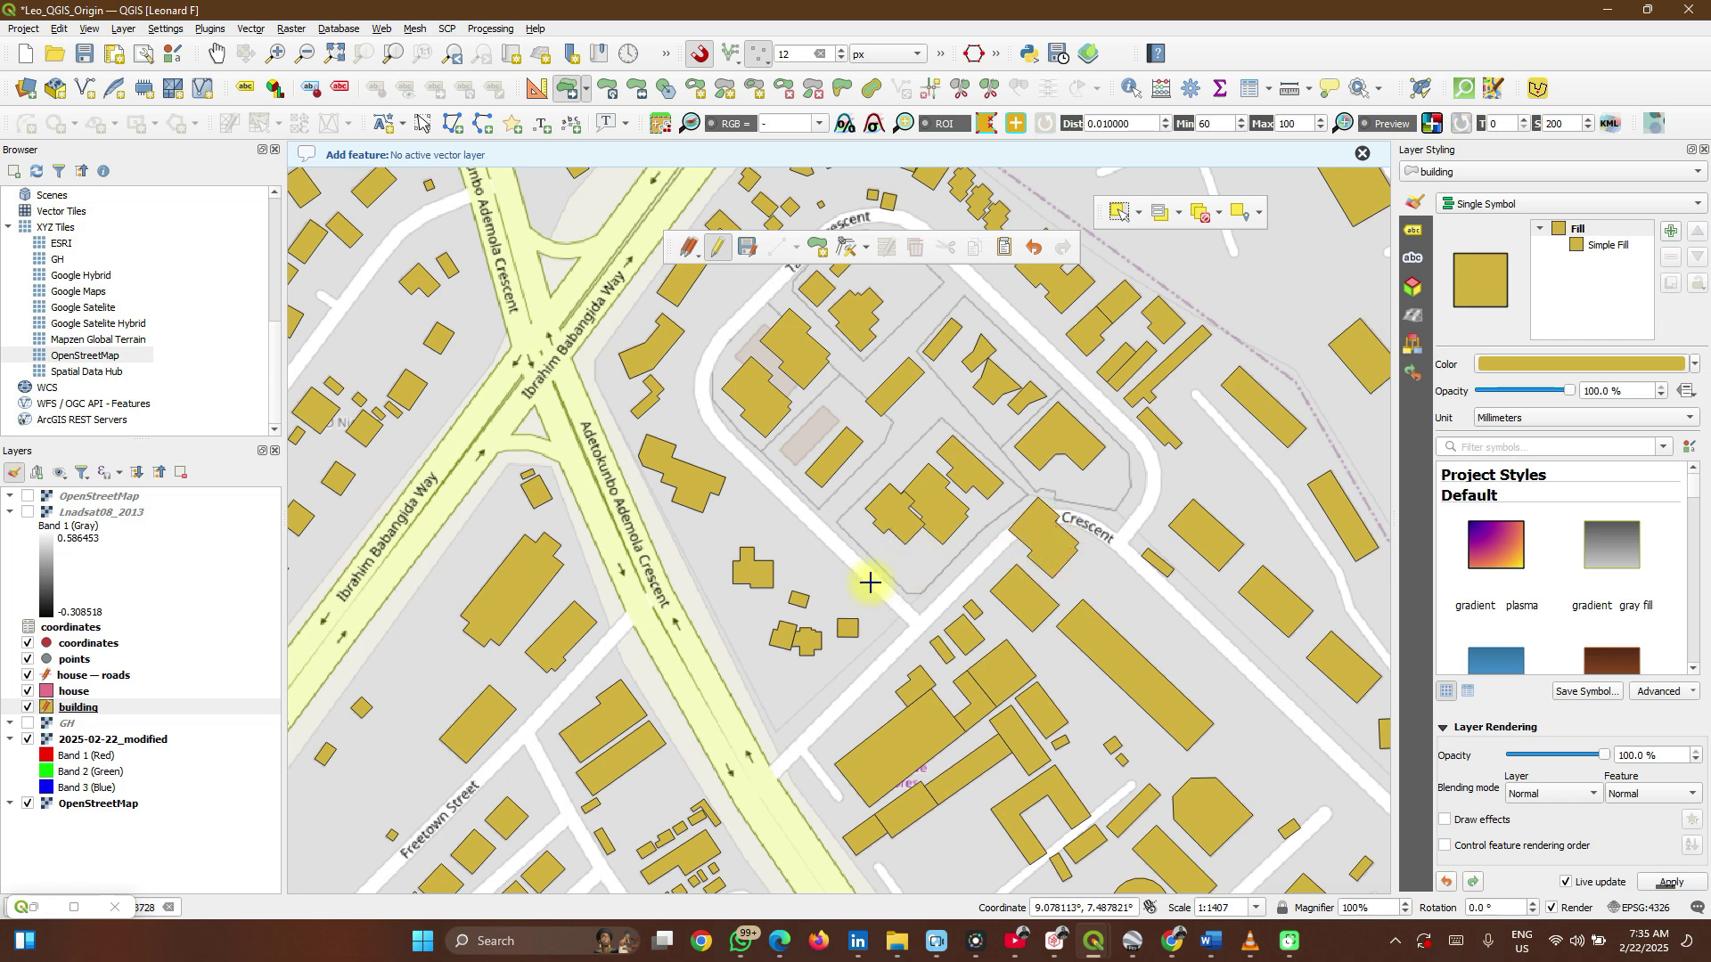
pyautogui.click(830, 267)
pyautogui.rightClick(821, 259)
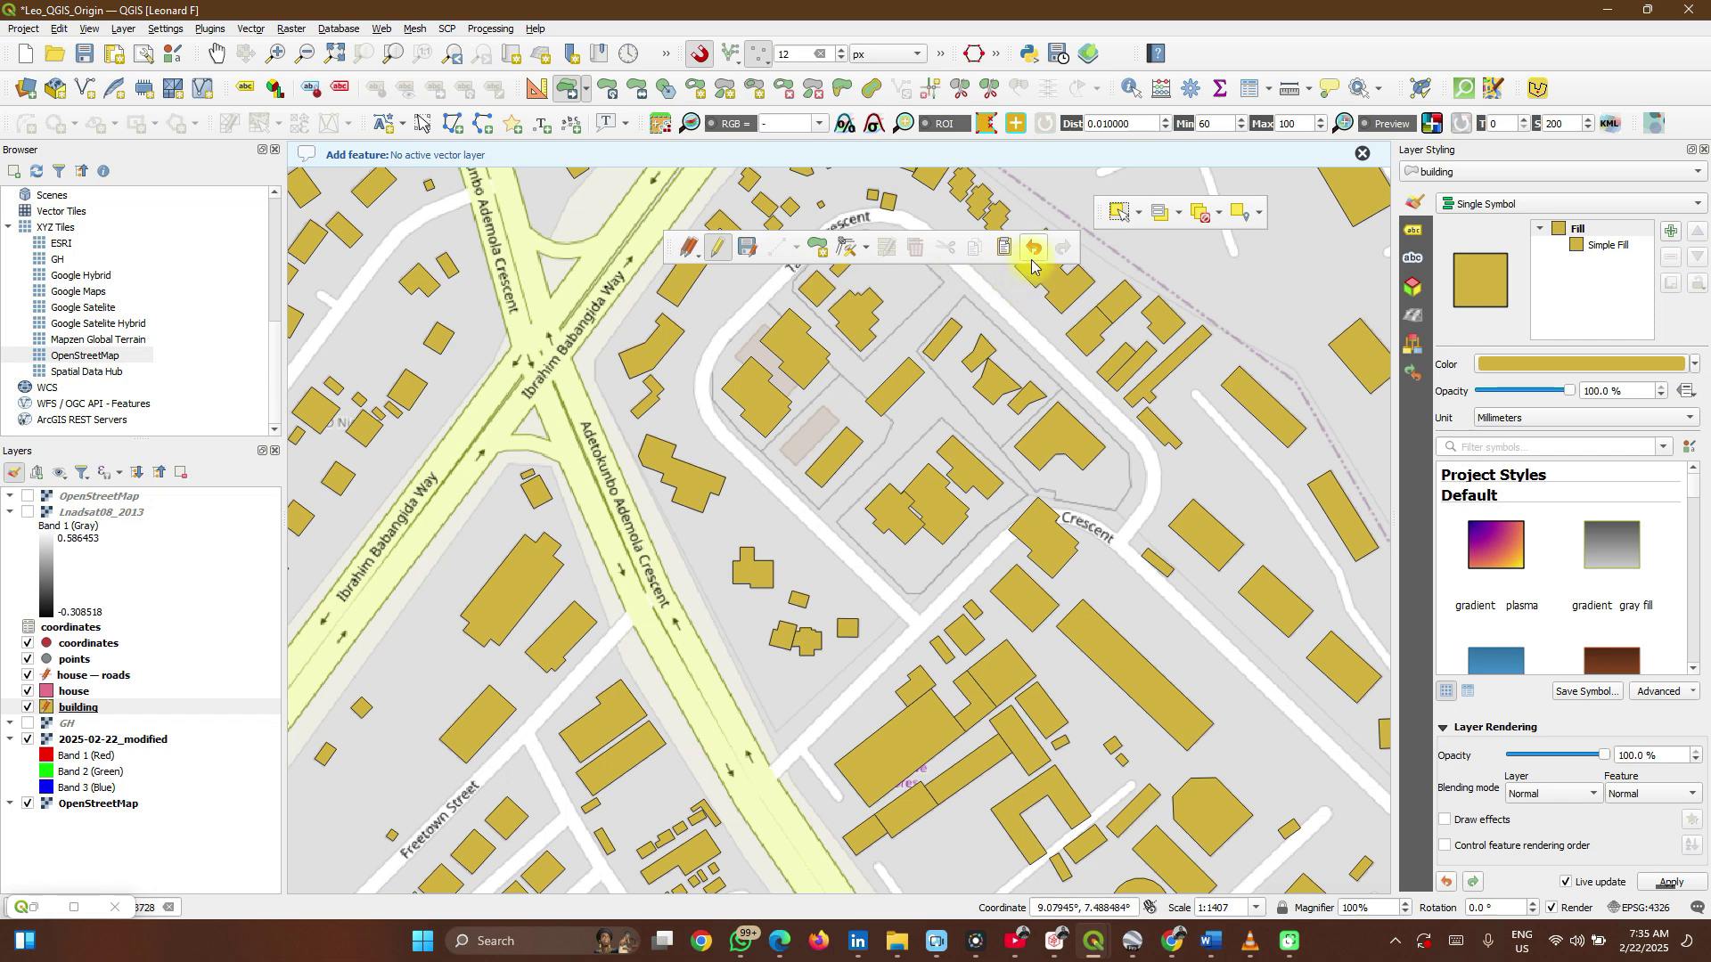
# - Undo the three building copies and the narrow building's move
pyautogui.click(1031, 252)
pyautogui.click(1032, 252)
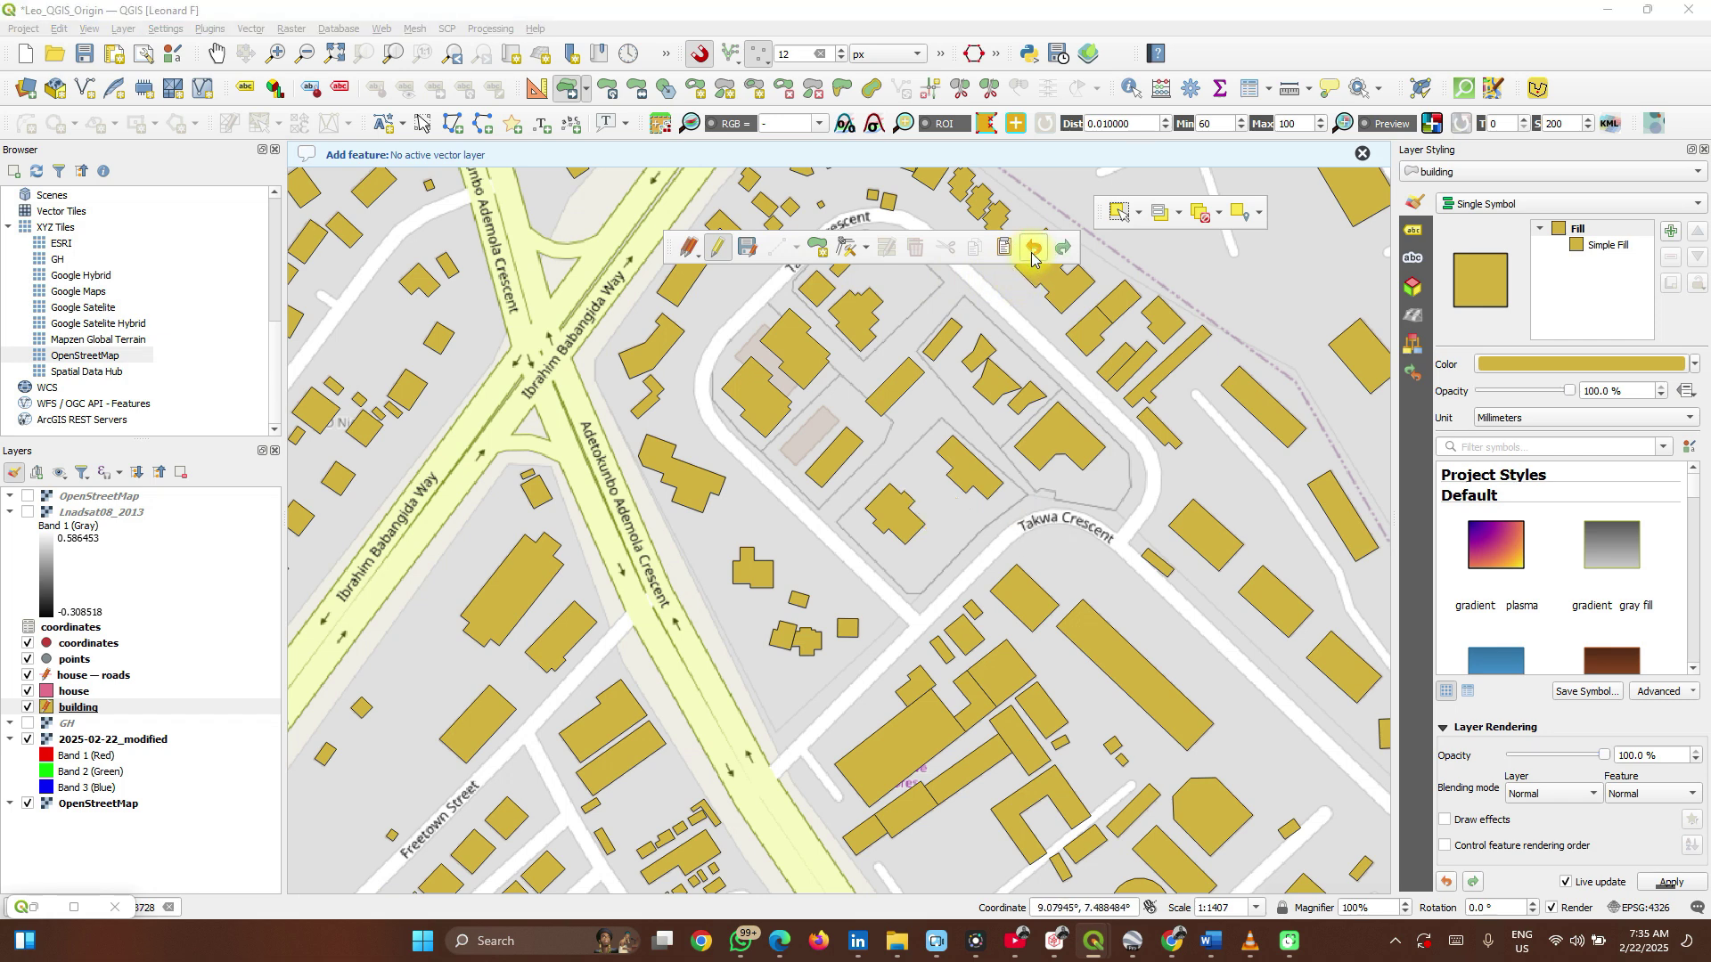
pyautogui.click(1032, 252)
pyautogui.click(1031, 252)
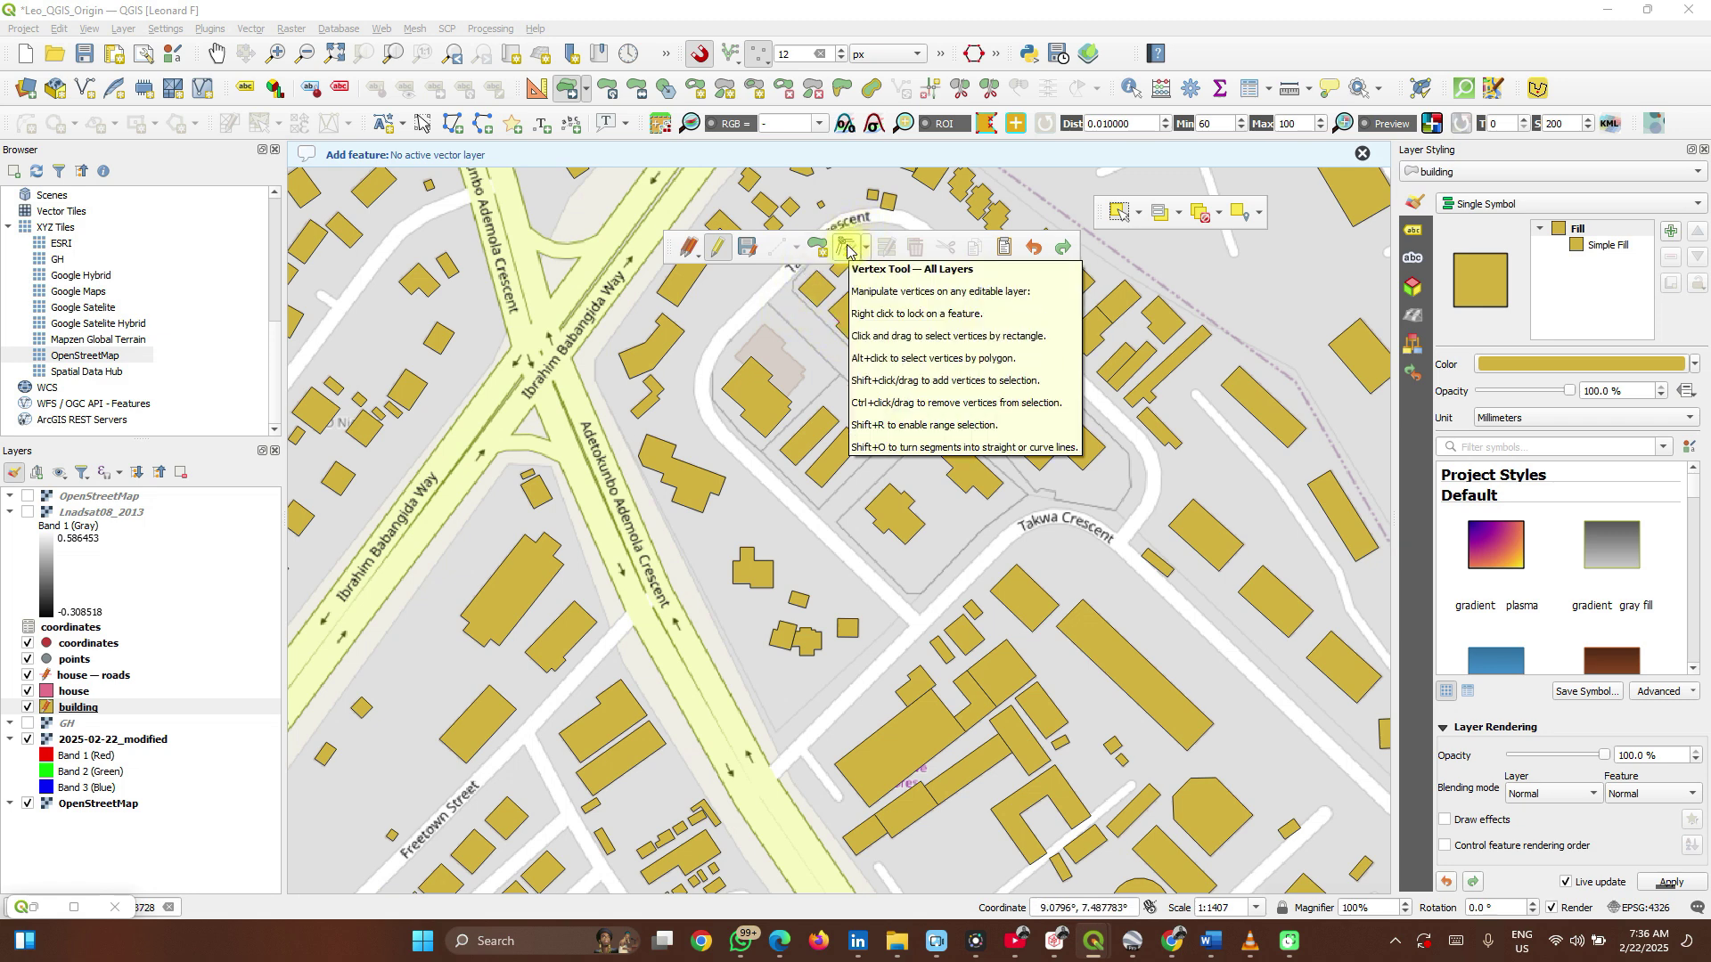
# - With the Vertex Tool for all layers, move the displaced building's northern corner onto the northern corner of its basemap footprint
pyautogui.click(848, 249)
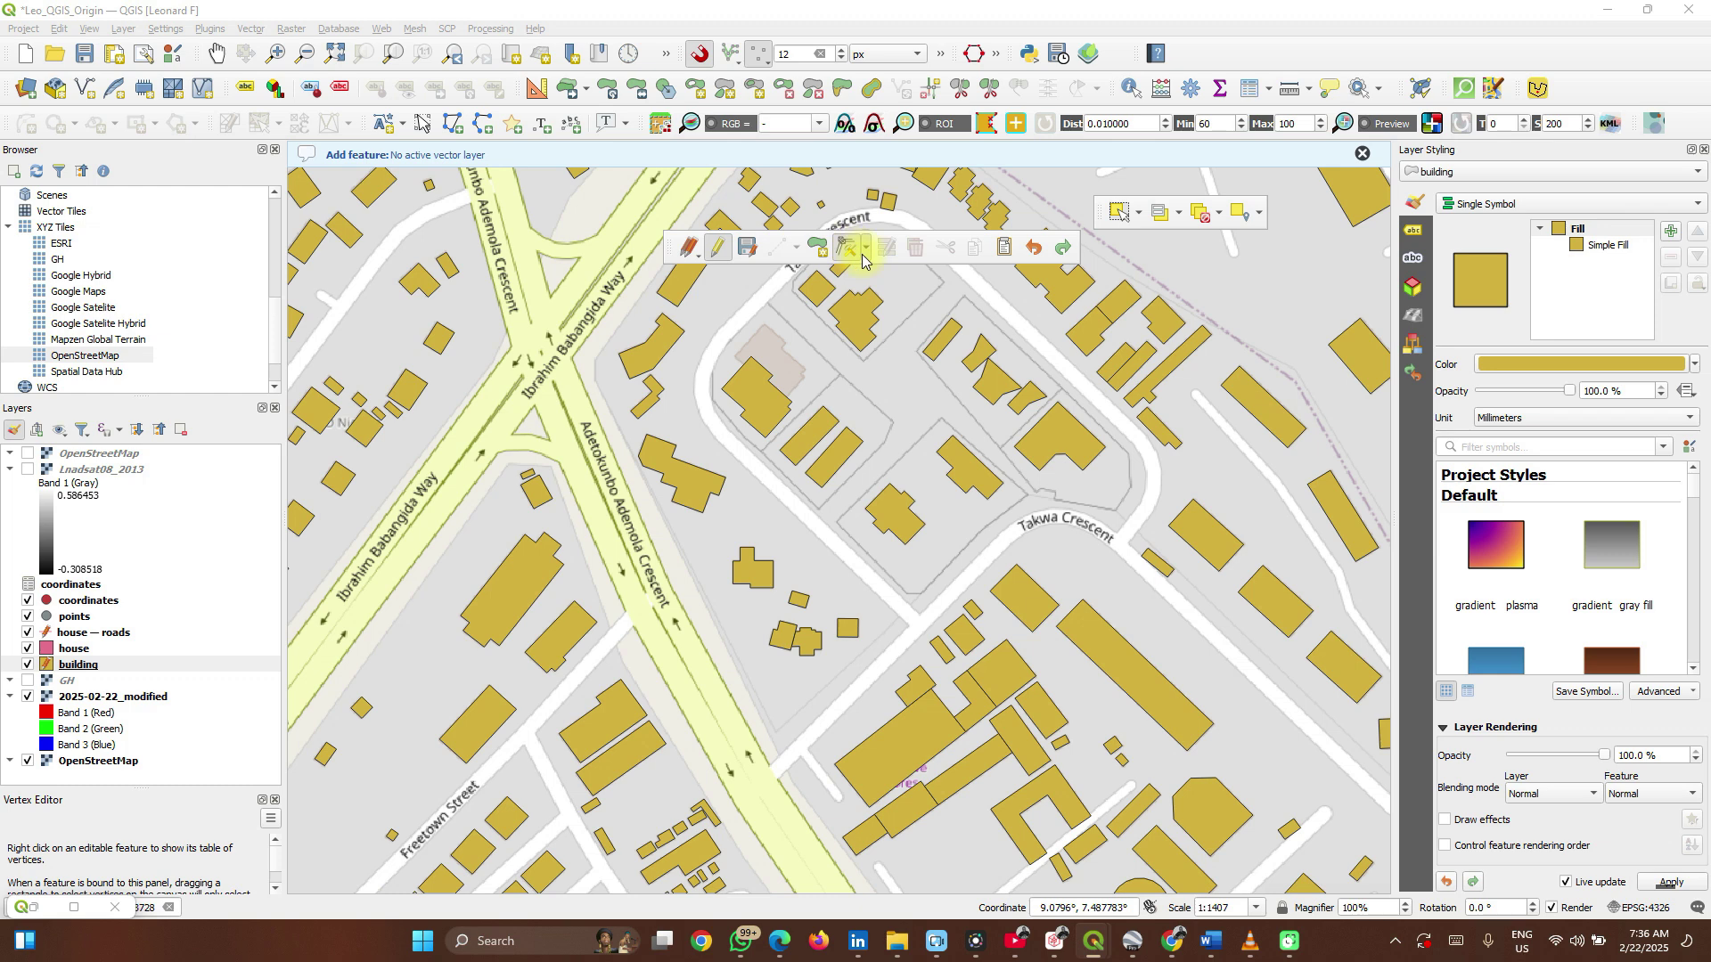
pyautogui.click(864, 249)
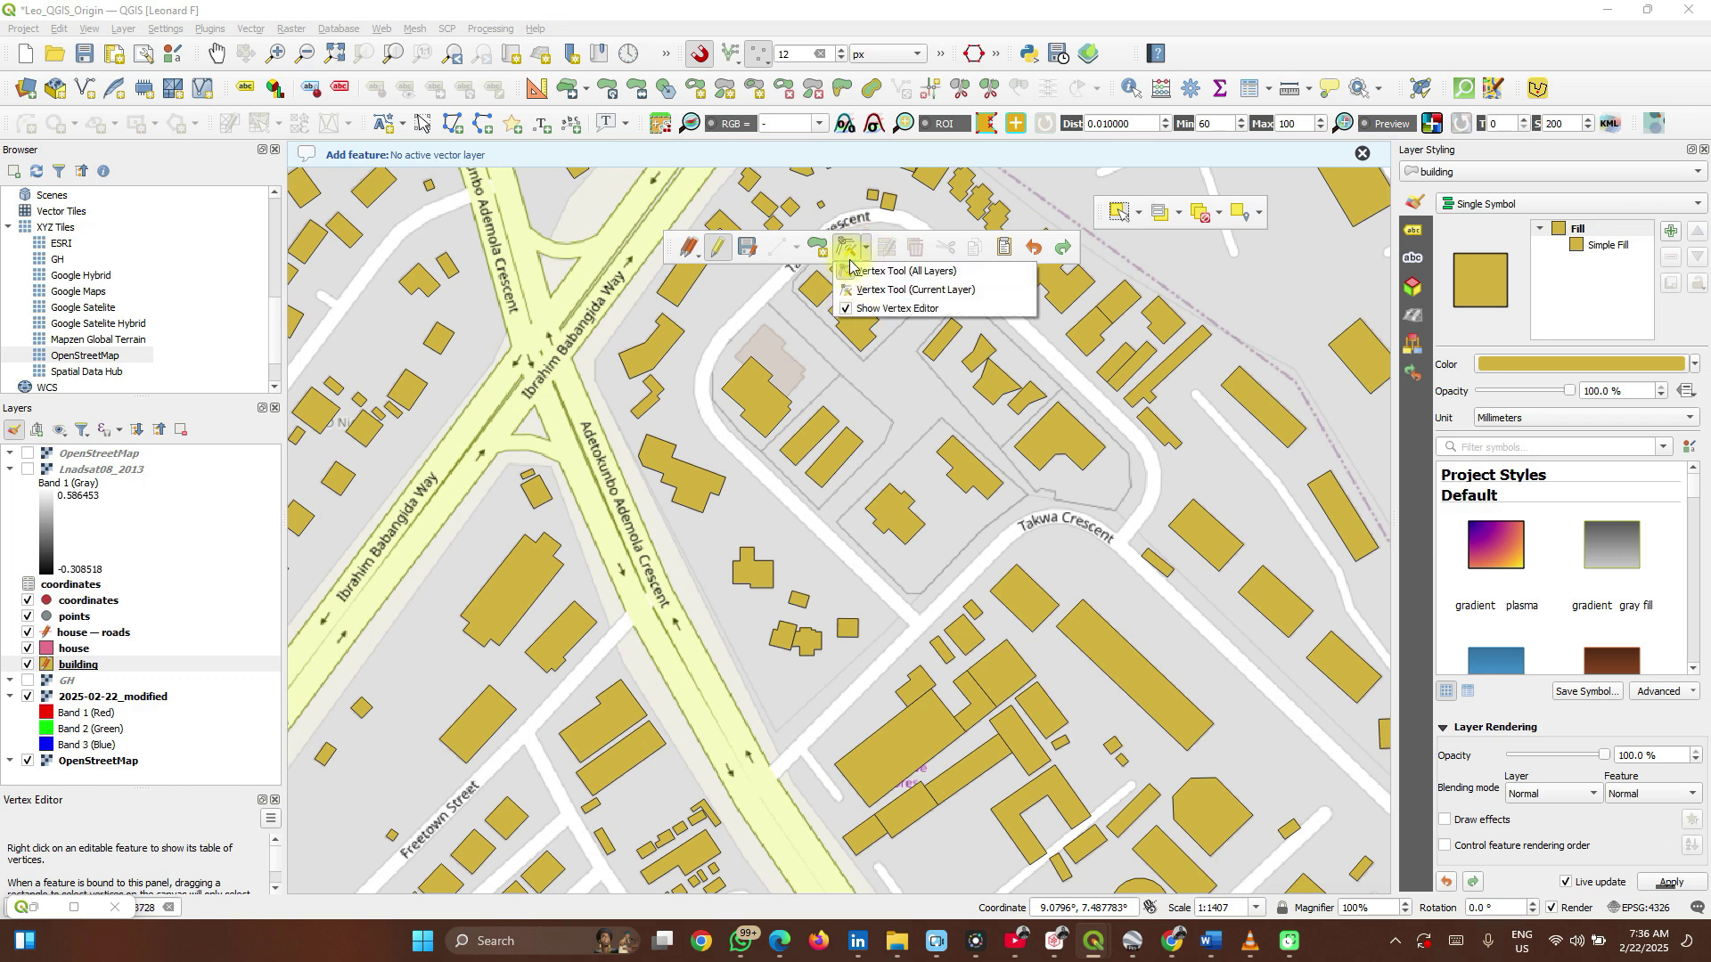
pyautogui.click(851, 248)
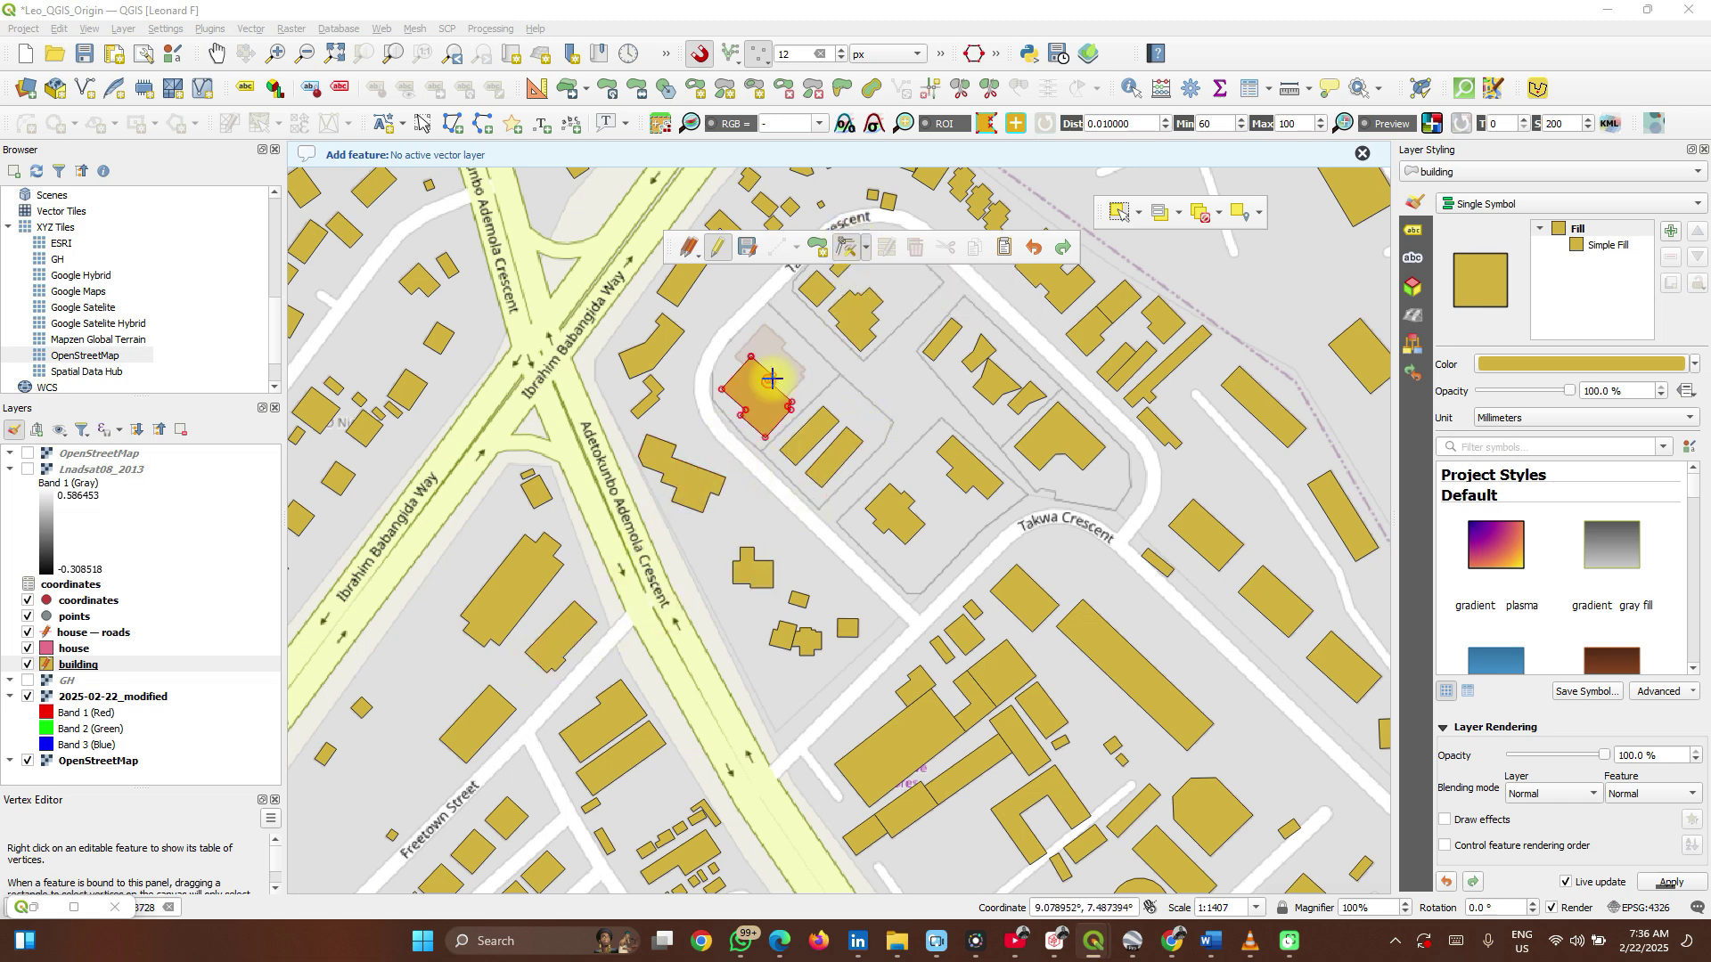
pyautogui.scroll(2, 782, 360)
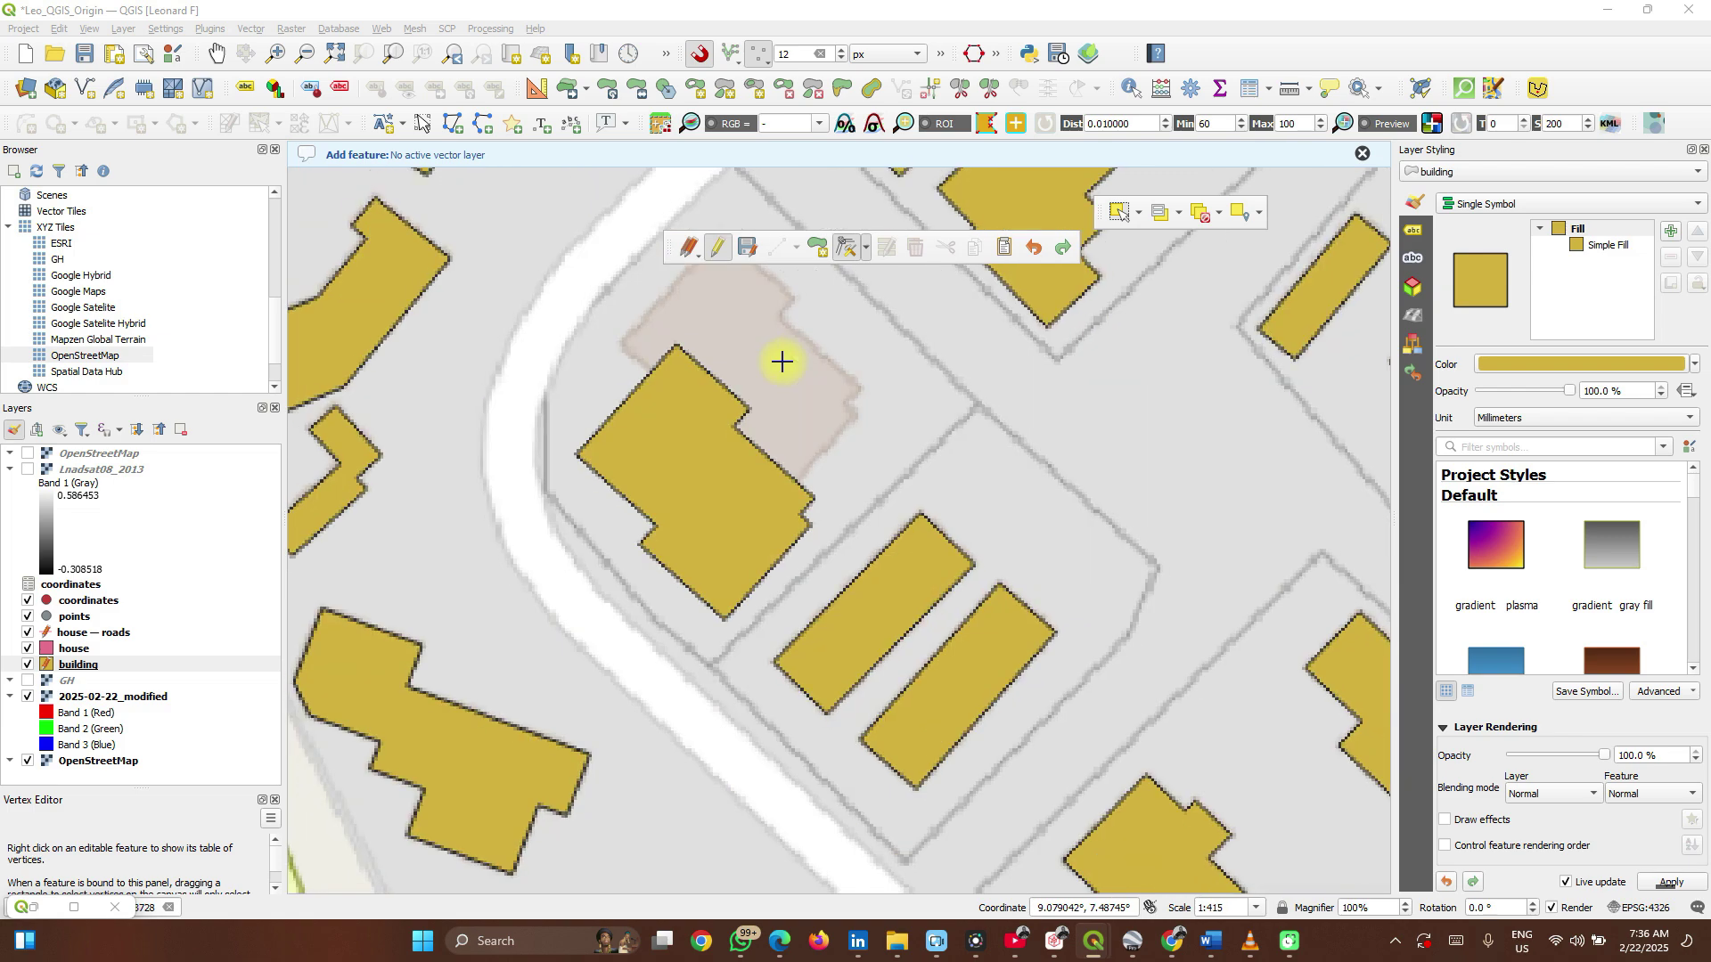
pyautogui.scroll(-1, 782, 361)
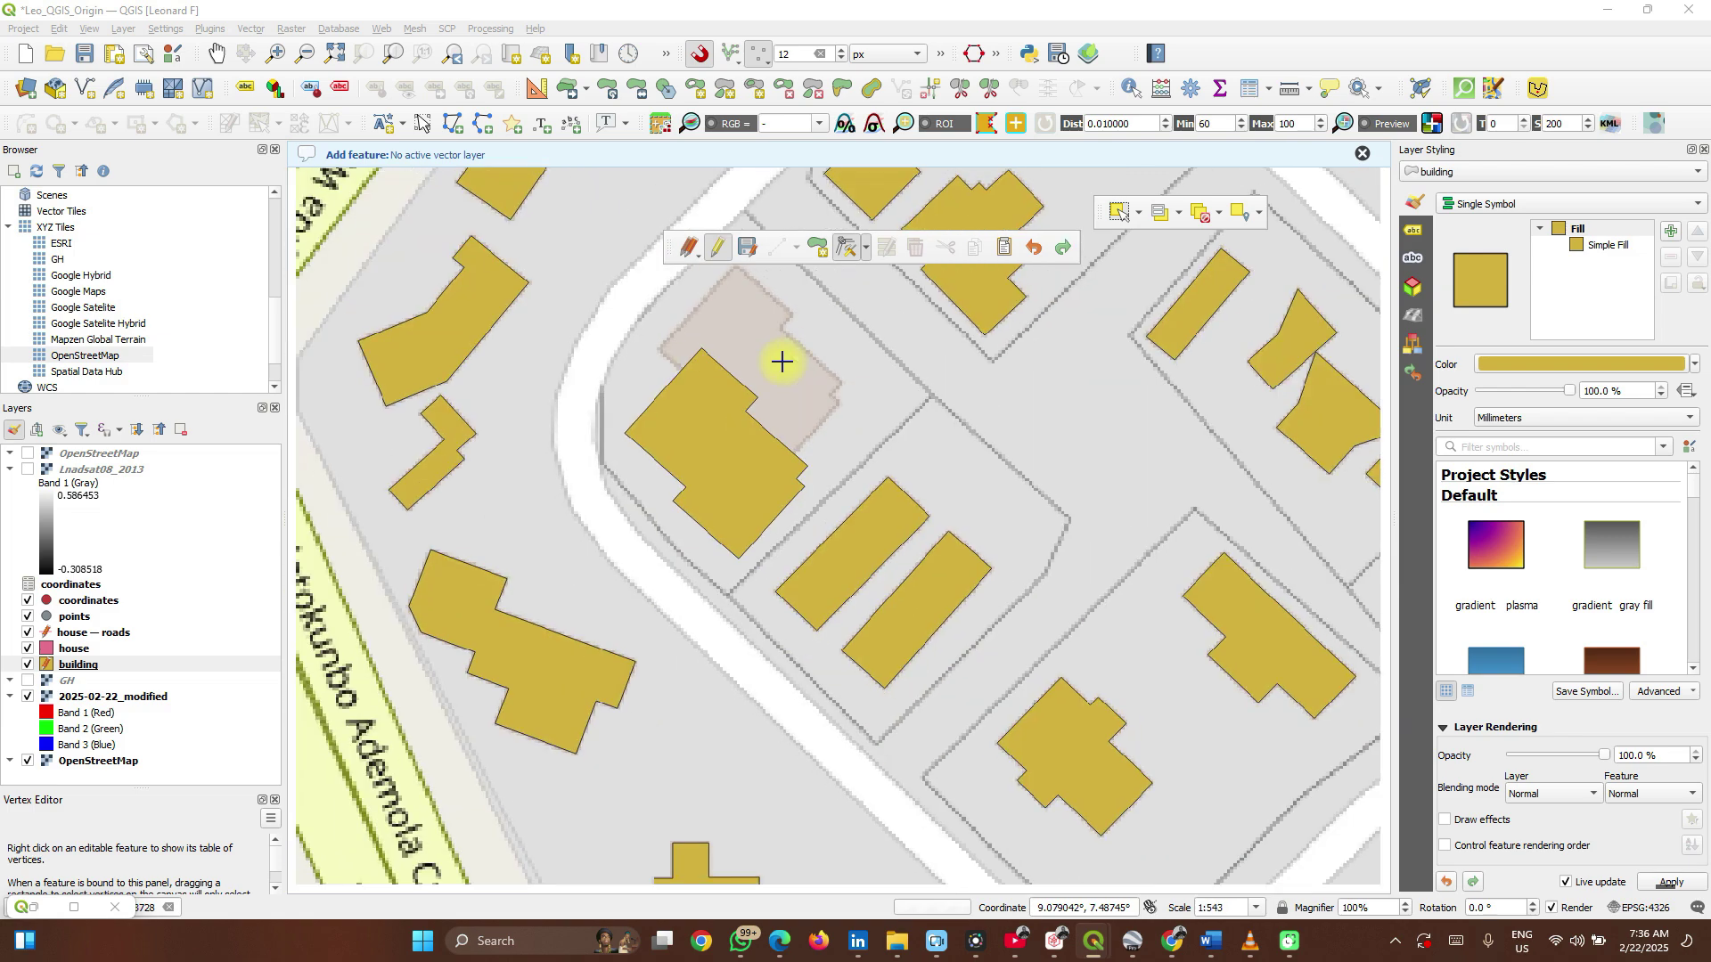
pyautogui.scroll(-1, 782, 361)
pyautogui.scroll(2, 706, 422)
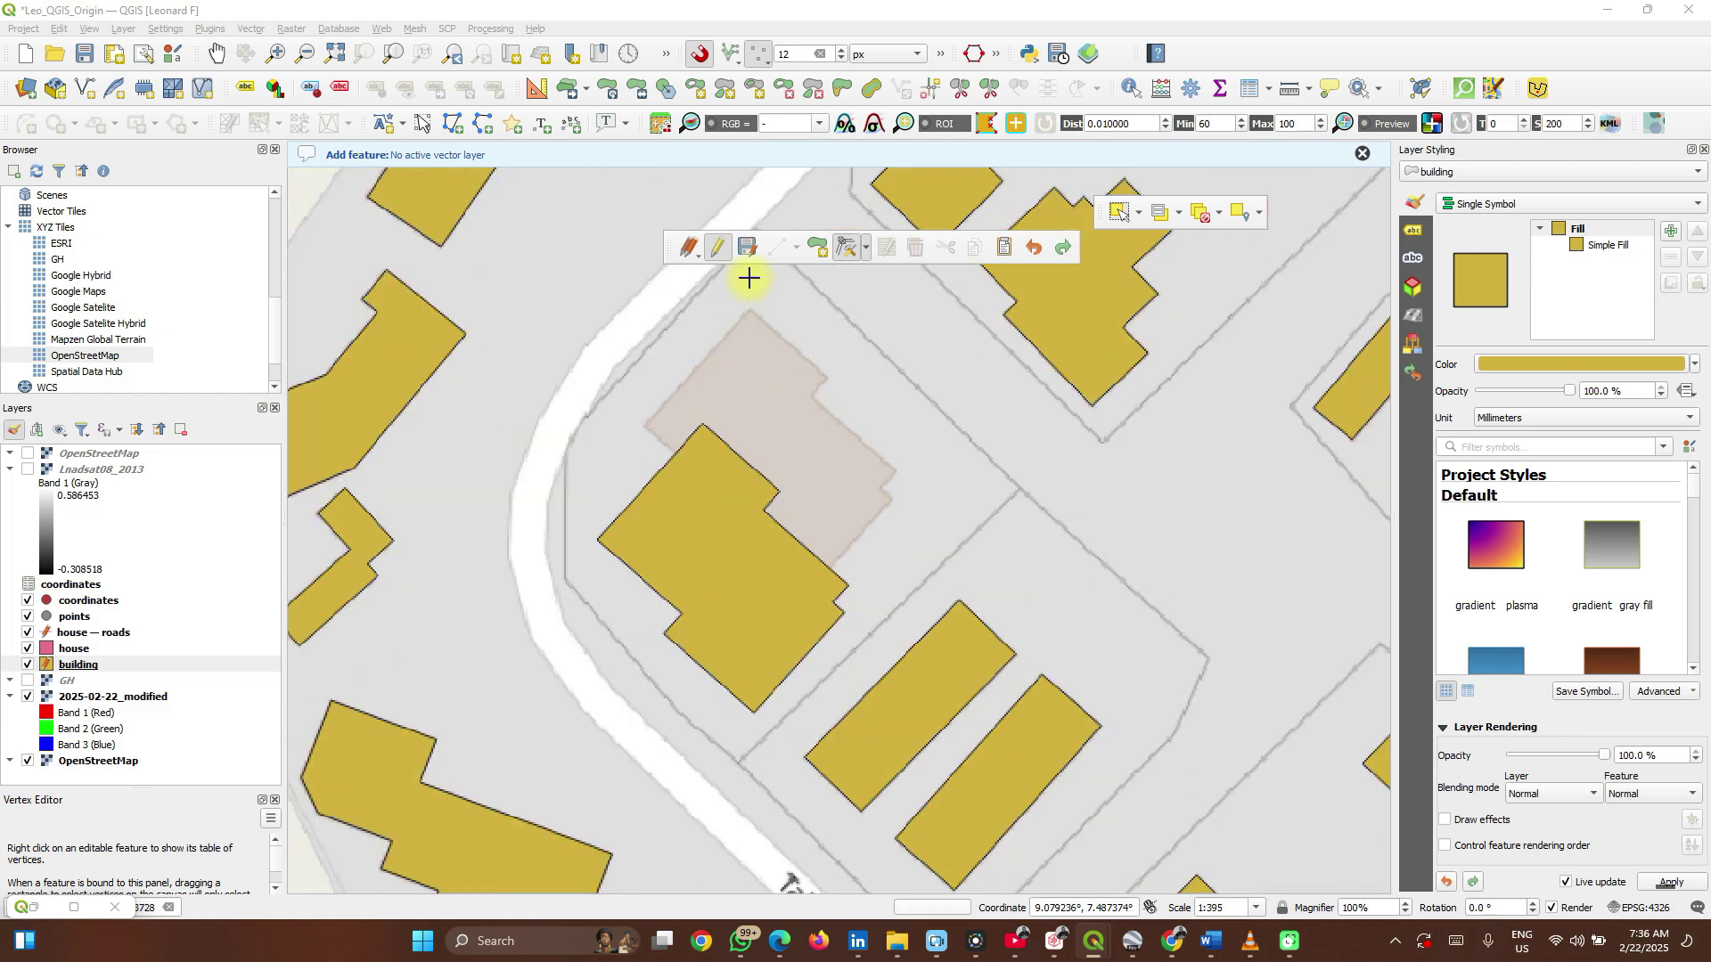
pyautogui.click(704, 420)
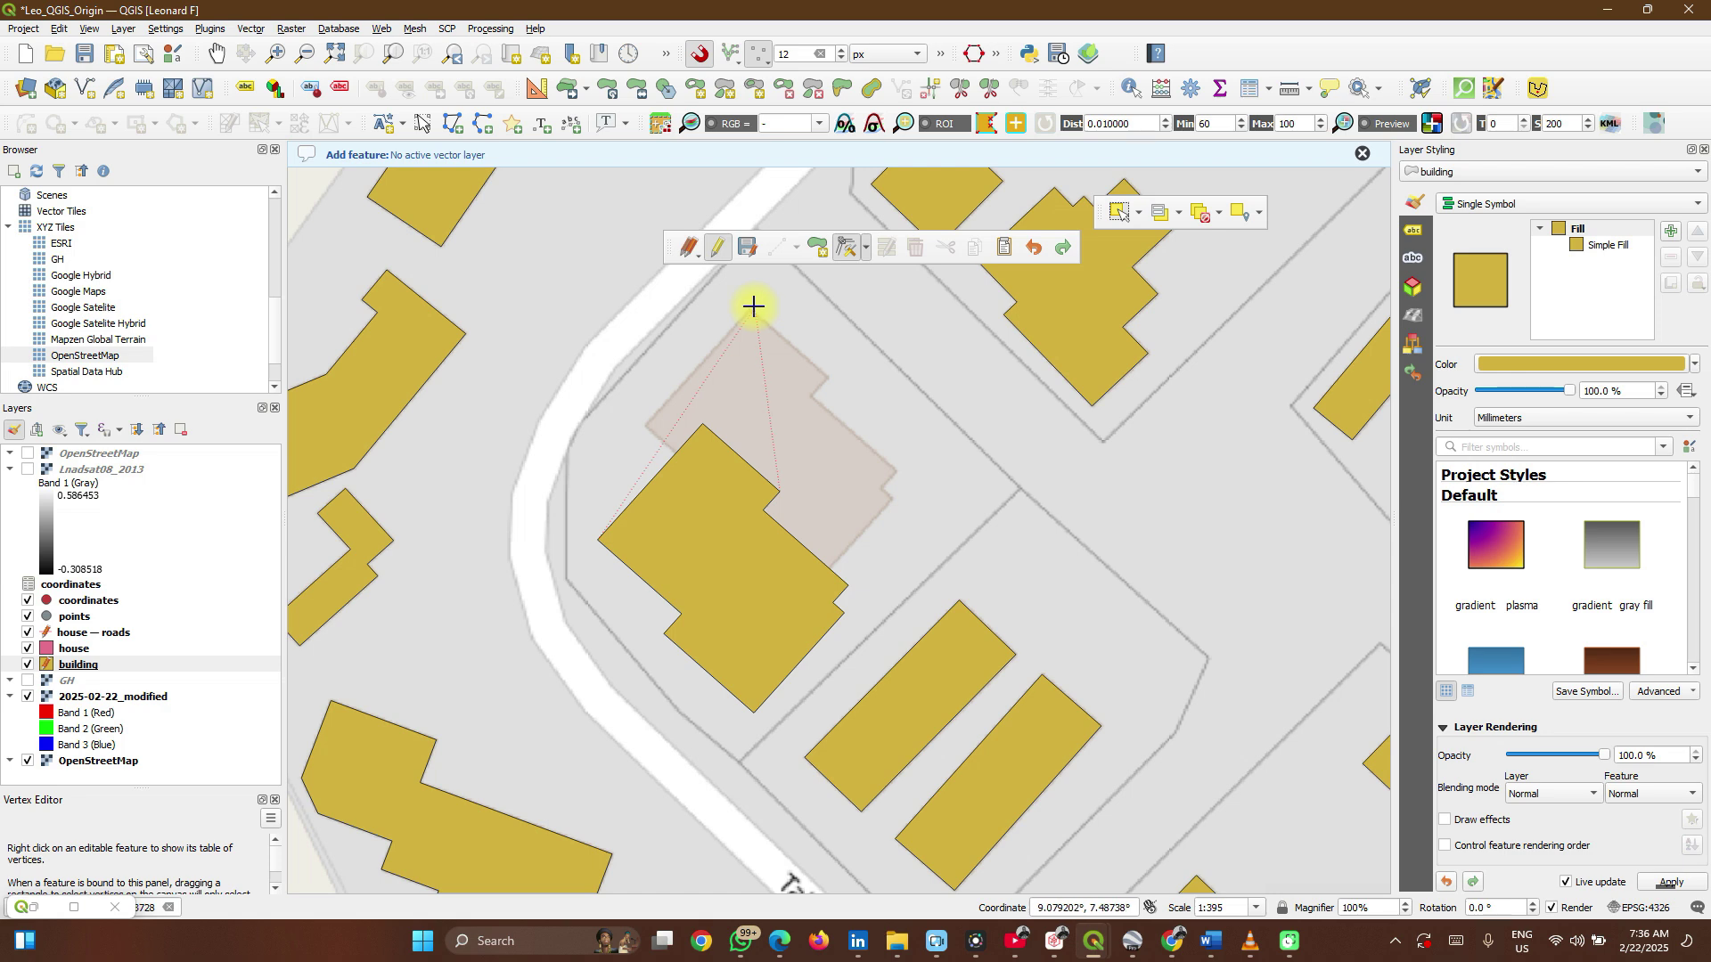
pyautogui.click(752, 307)
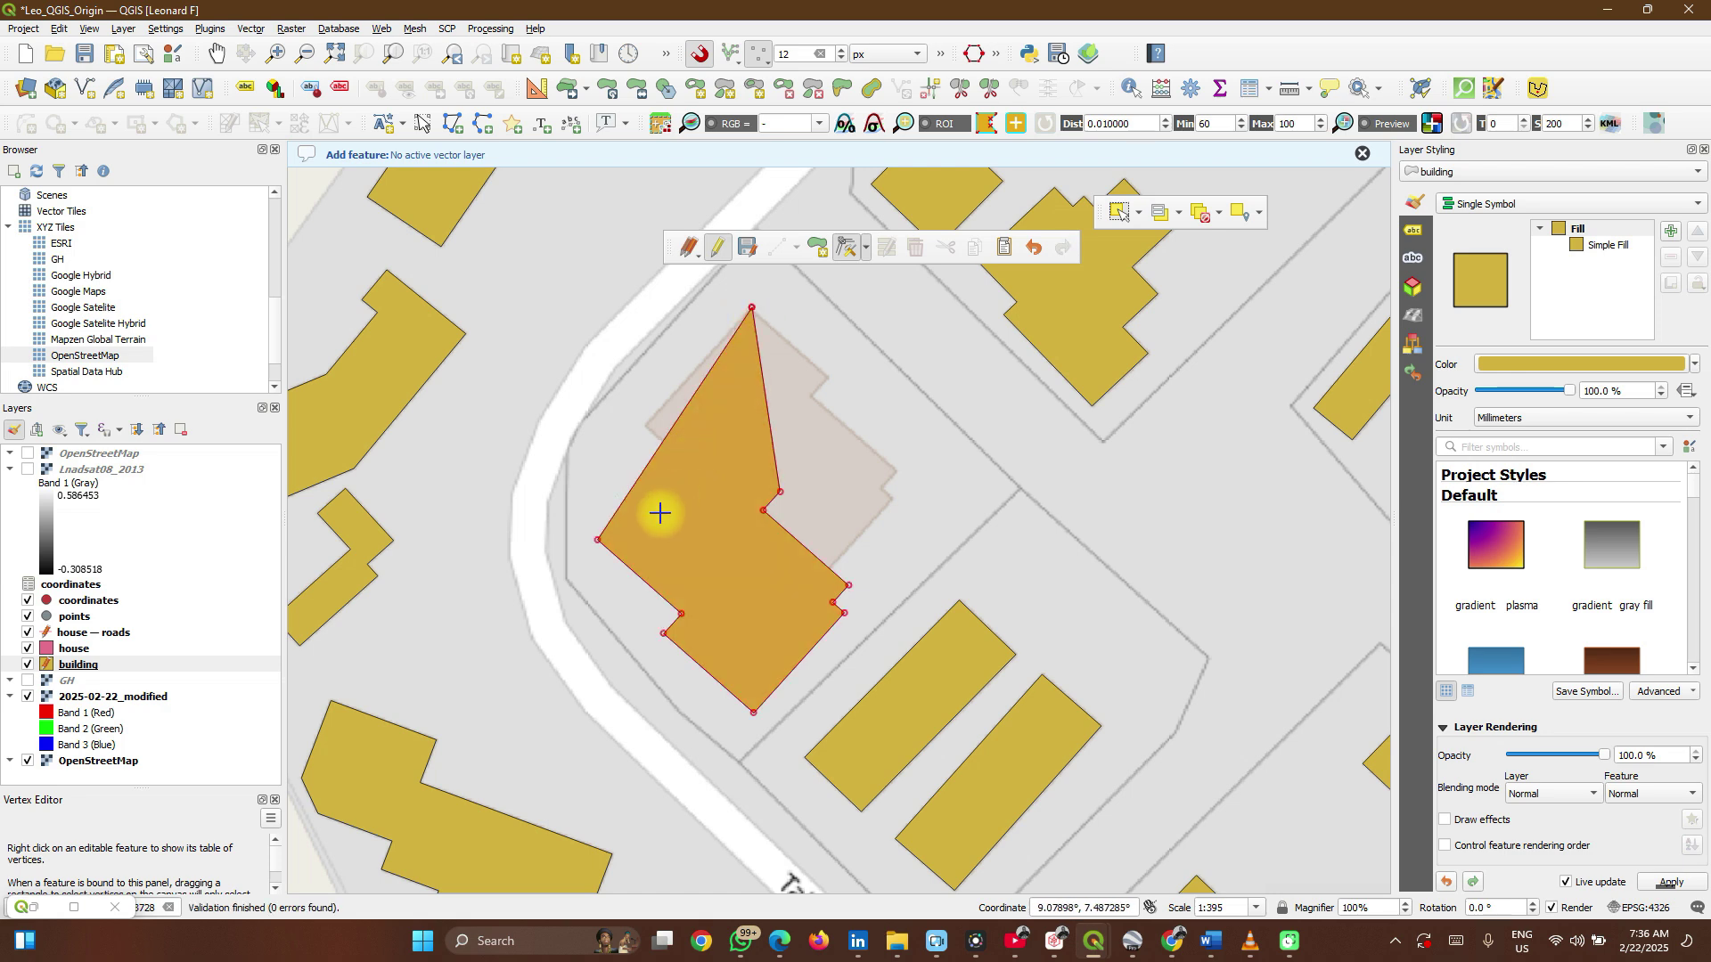
# - Move the displaced building's western corner vertex onto the western corner of its basemap footprint
pyautogui.moveTo(598, 544); pyautogui.dragTo(695, 401)
pyautogui.click(599, 493)
pyautogui.click(600, 535)
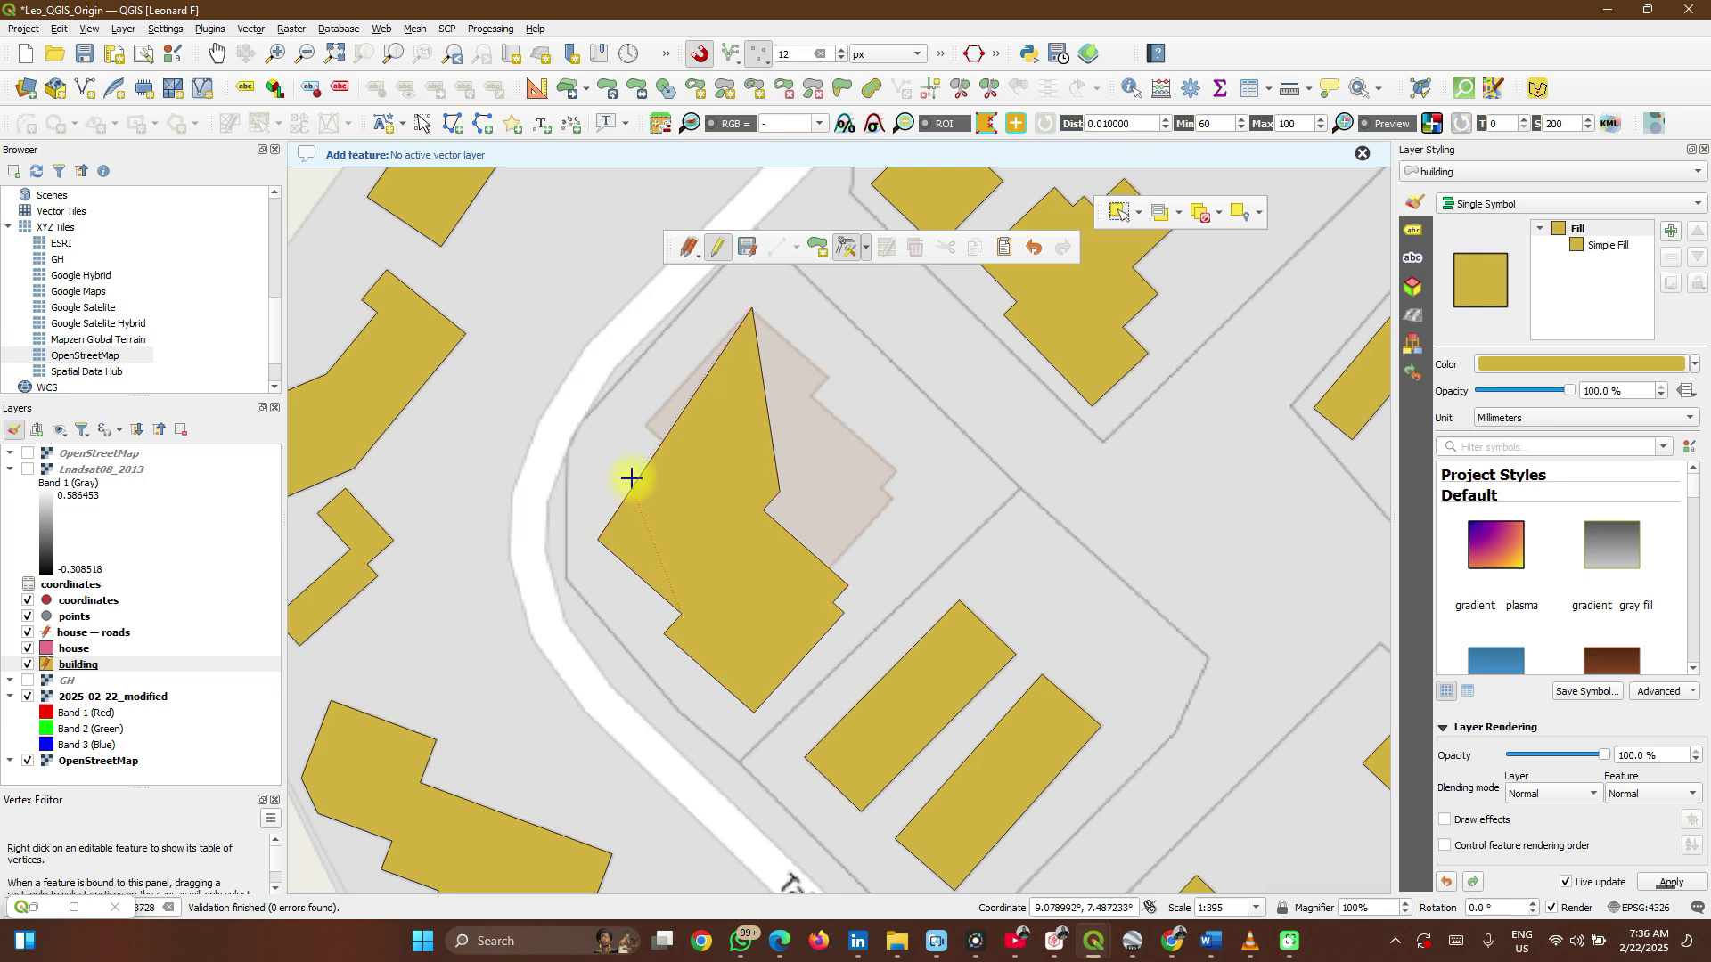
pyautogui.click(652, 423)
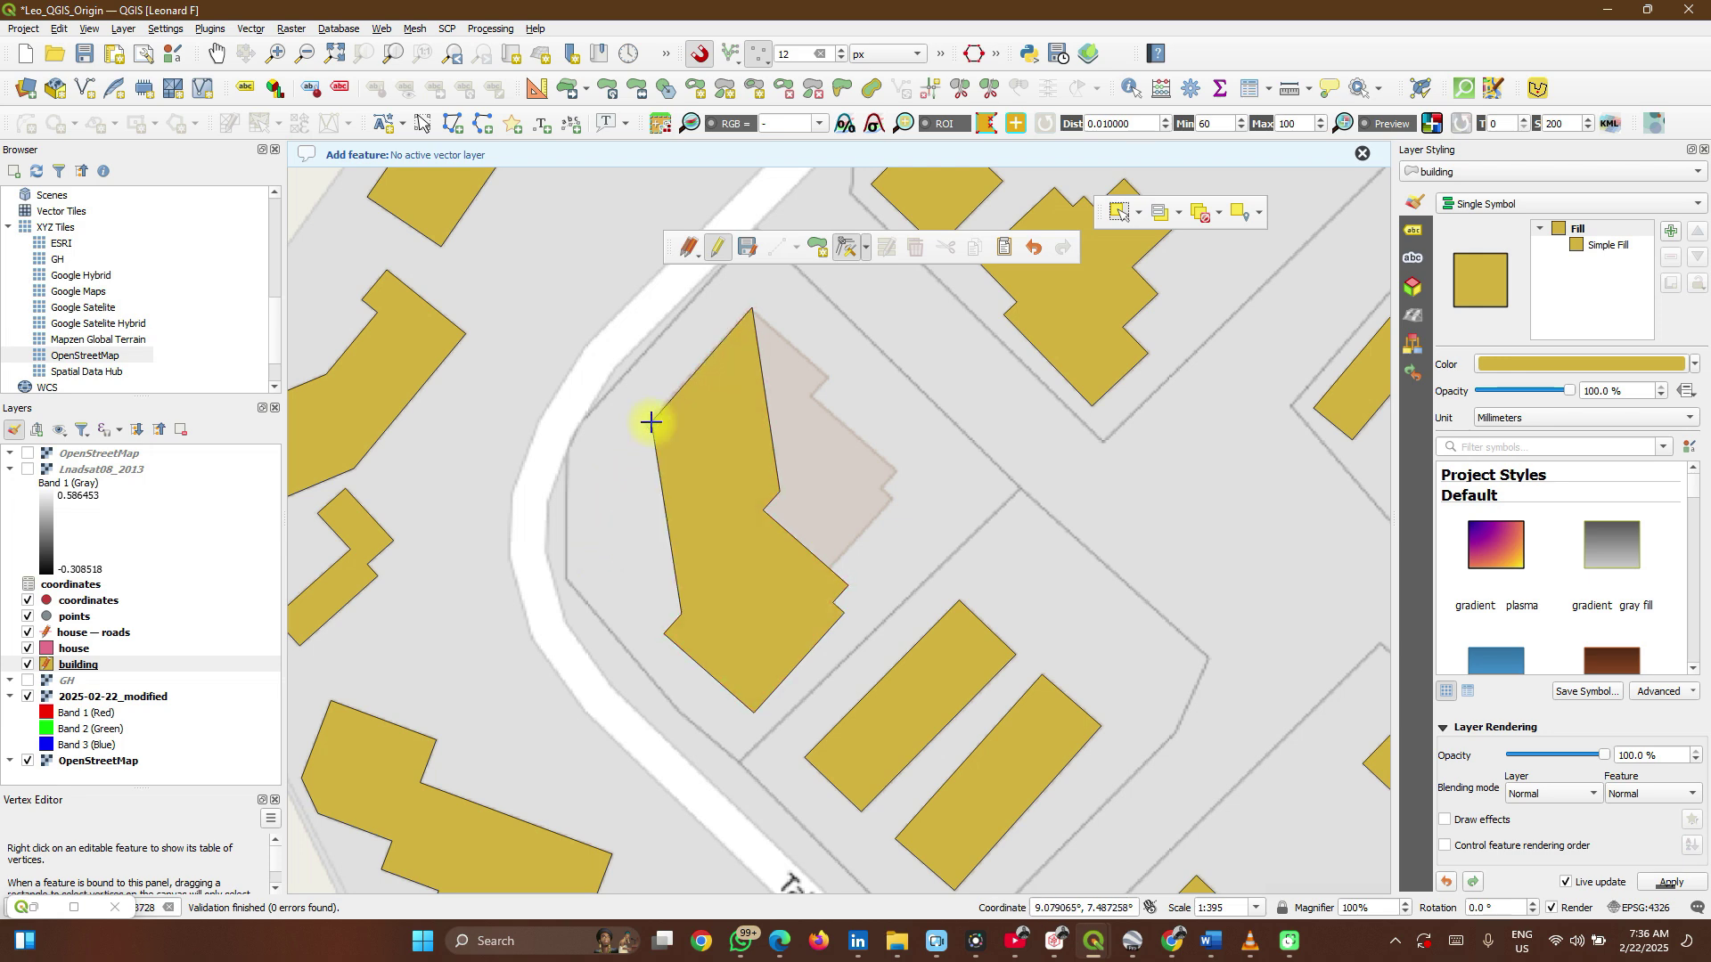
# - Shift the building's northeastern edge eastward and pull two new vertices outward from that side
pyautogui.click(764, 378)
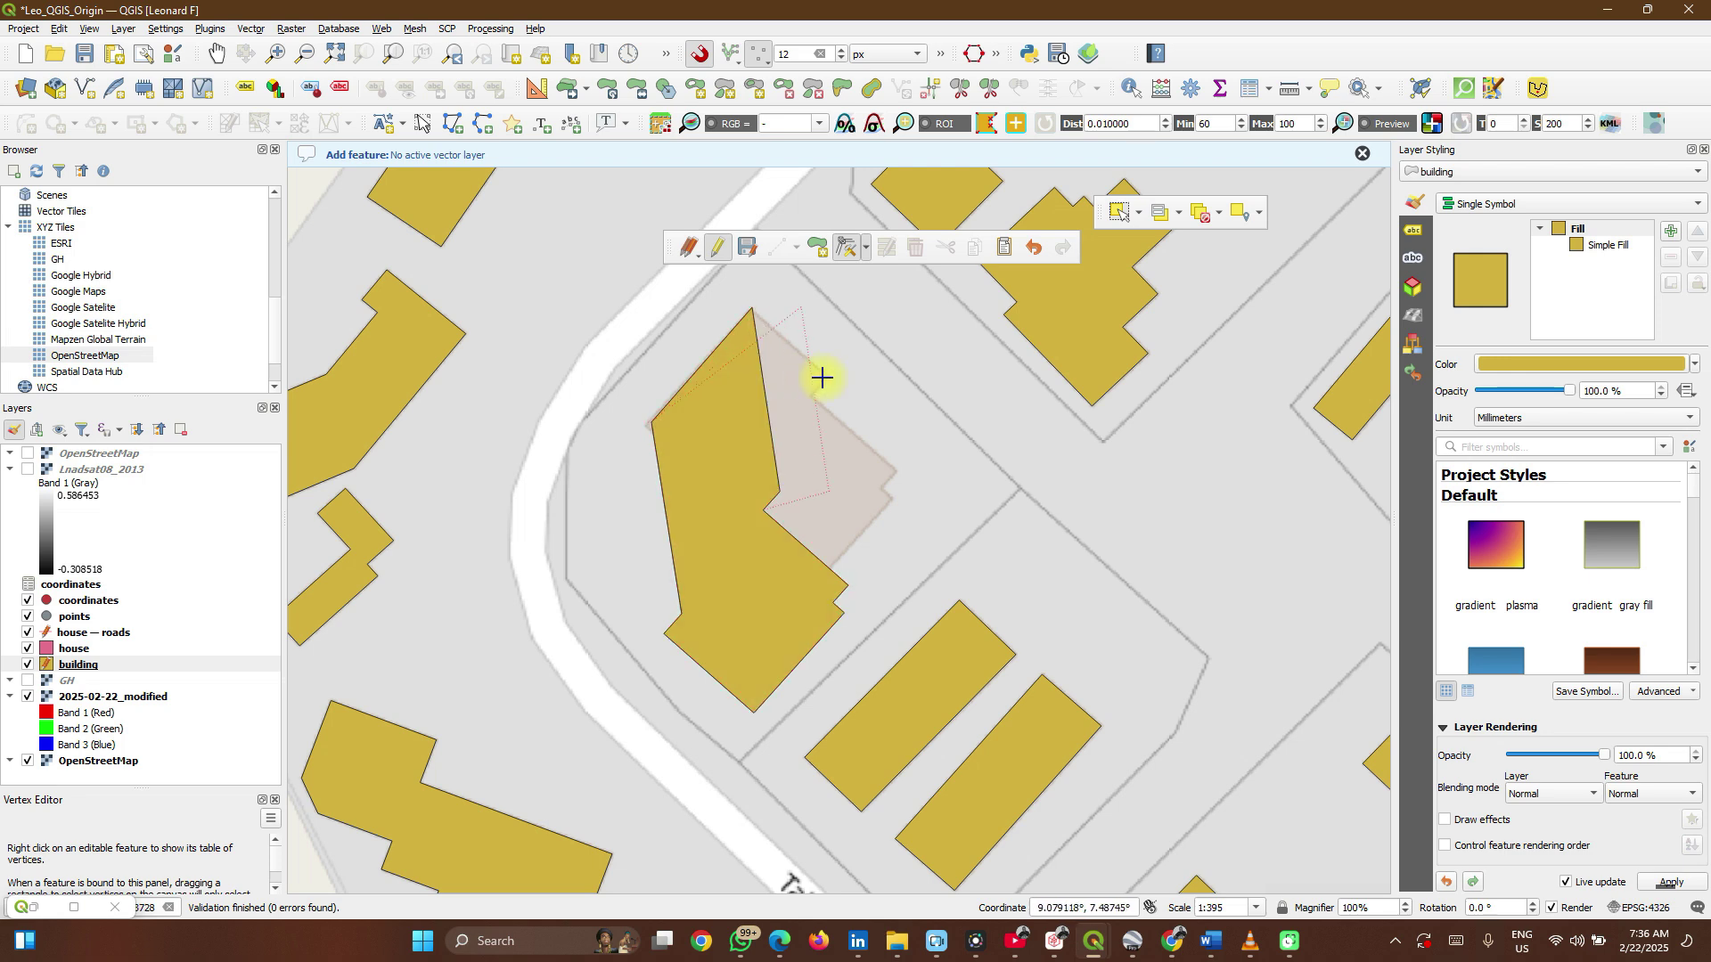
pyautogui.click(871, 374)
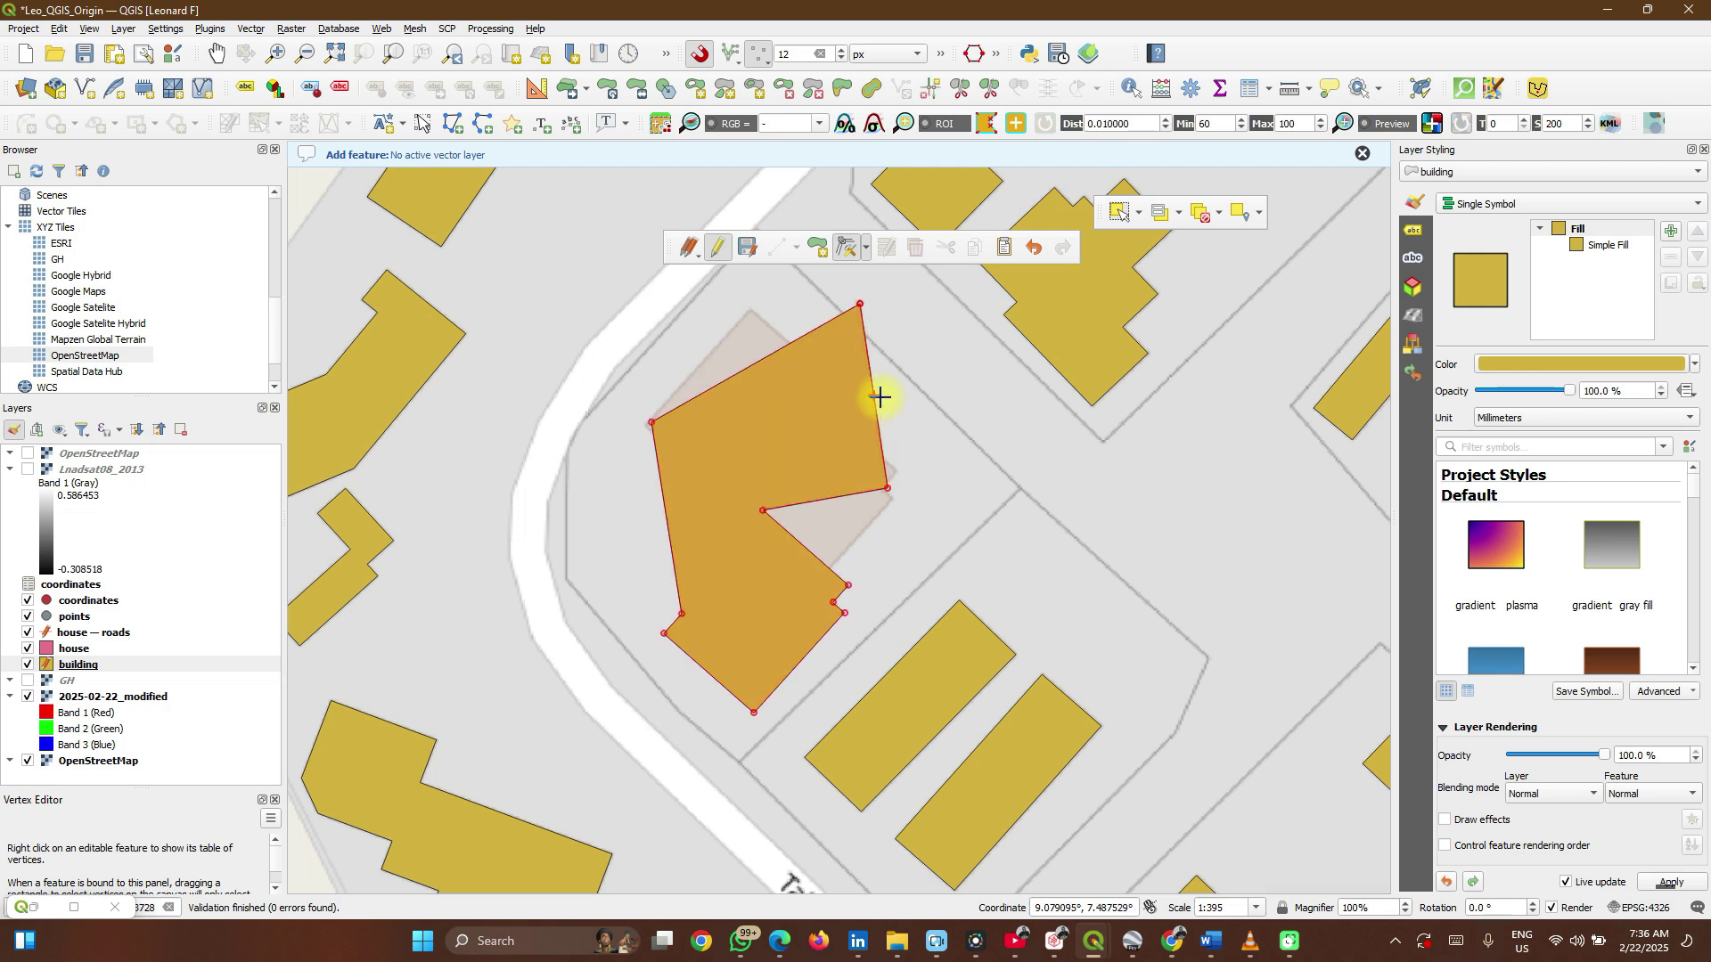
pyautogui.click(879, 397)
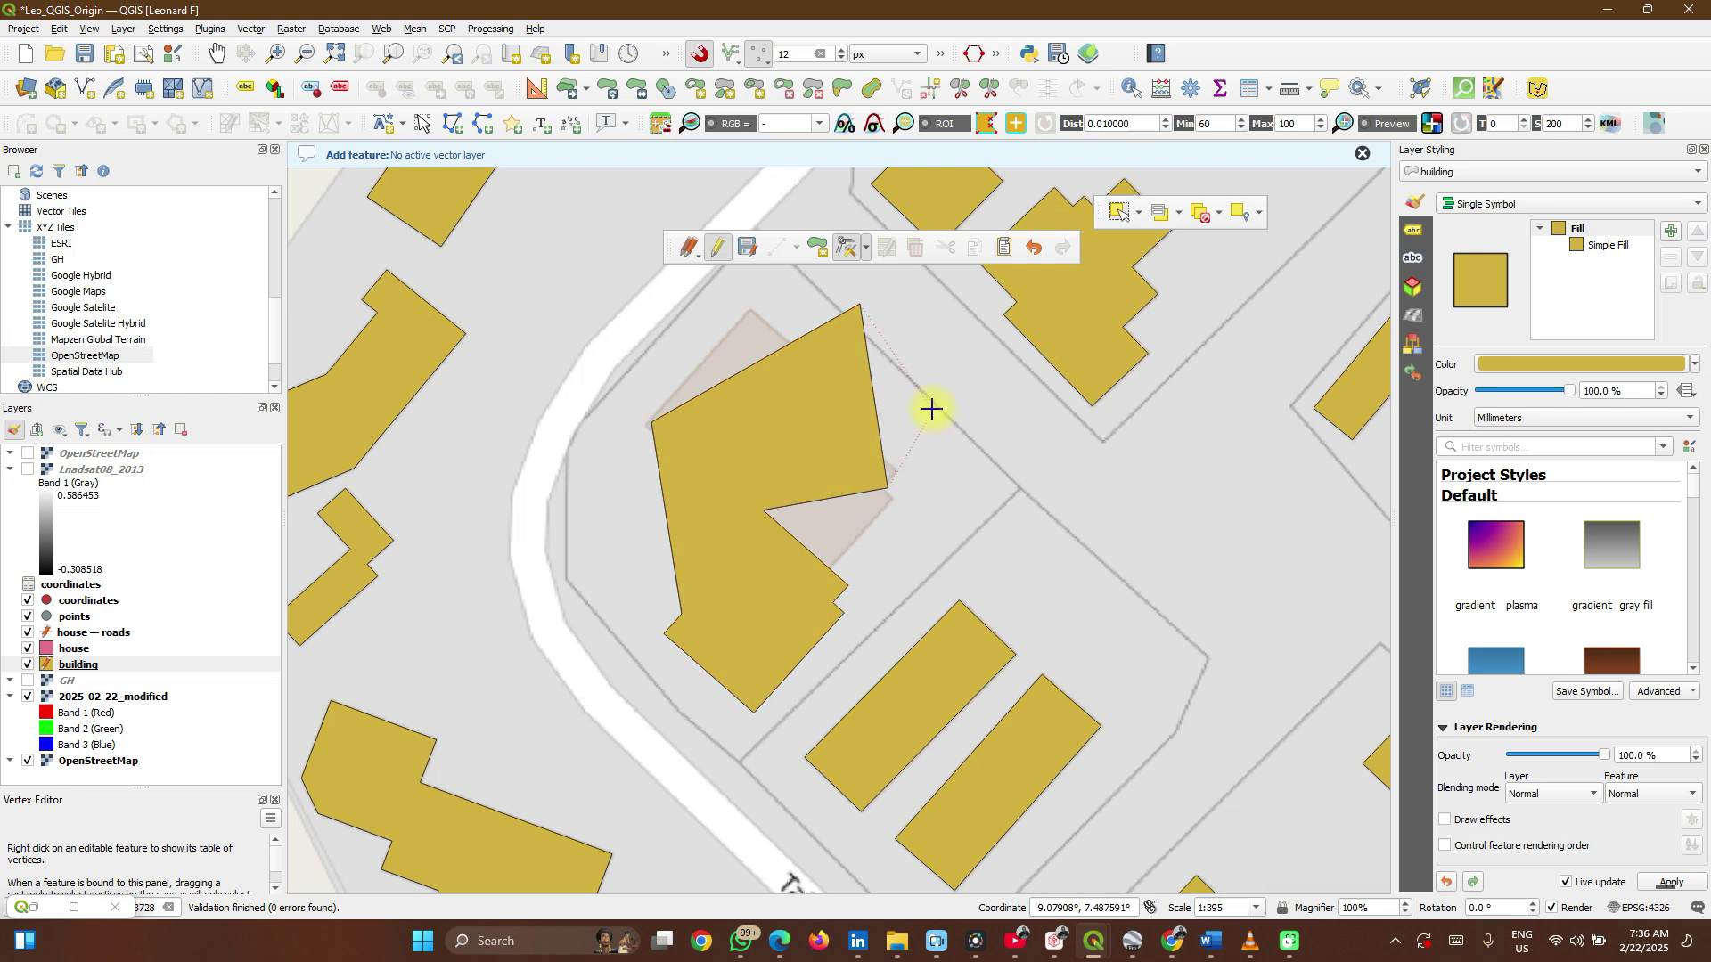
pyautogui.click(932, 409)
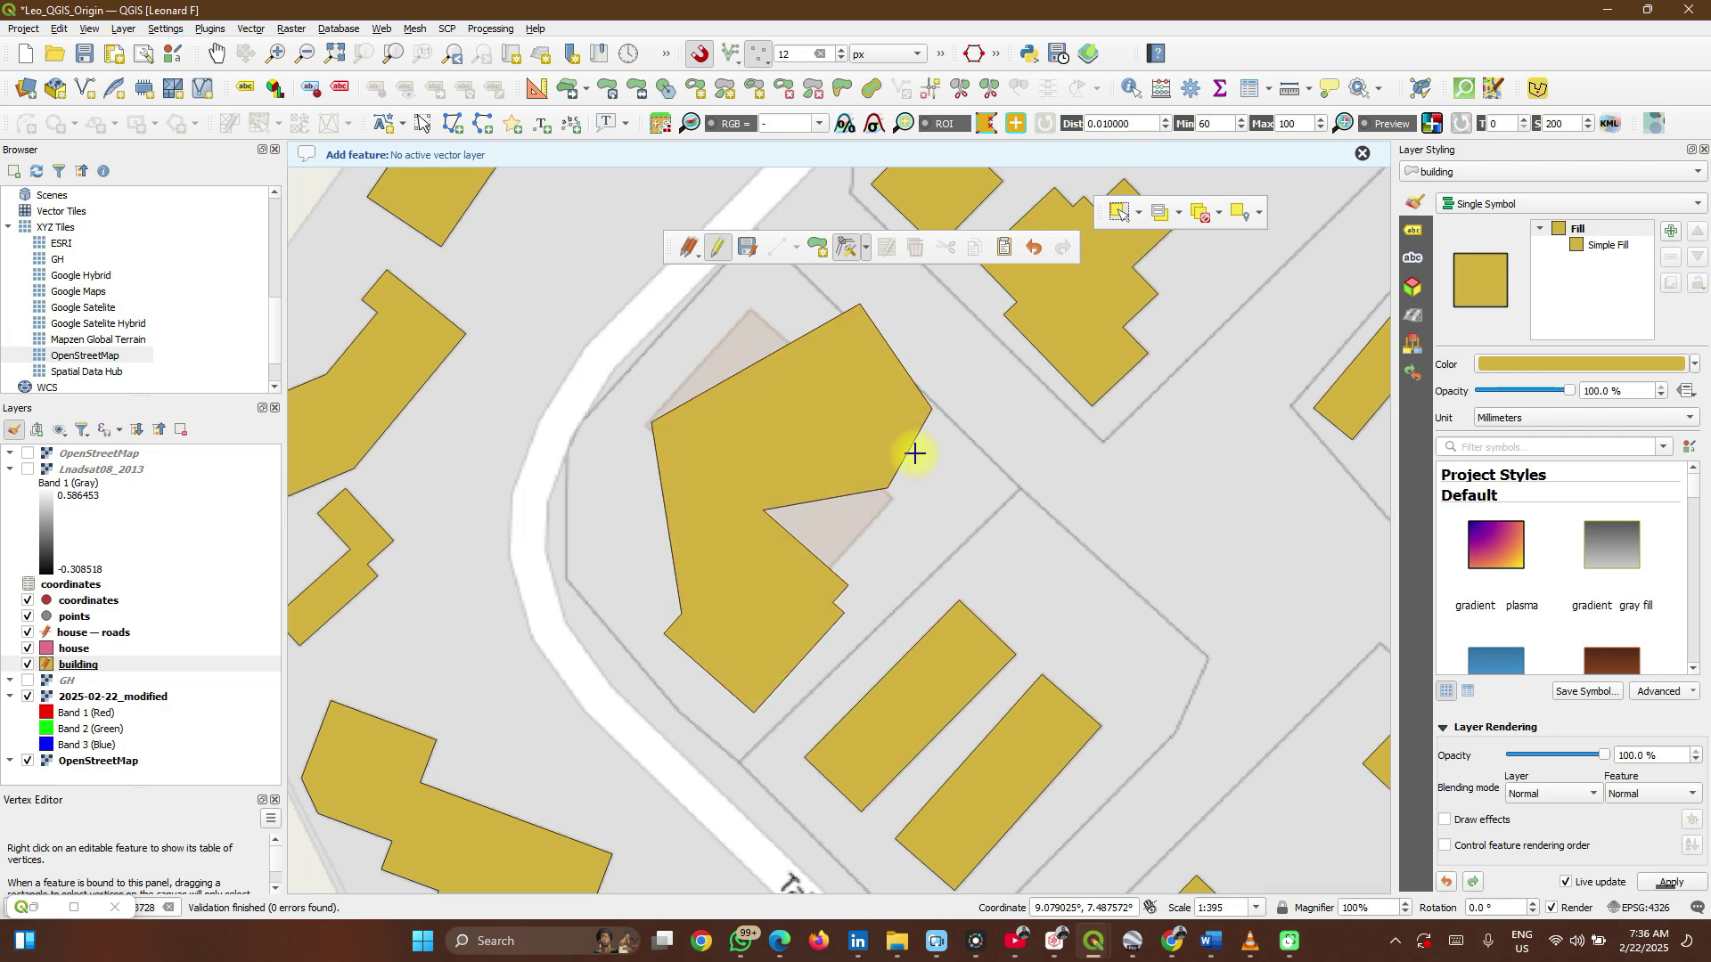
pyautogui.click(912, 447)
pyautogui.click(953, 493)
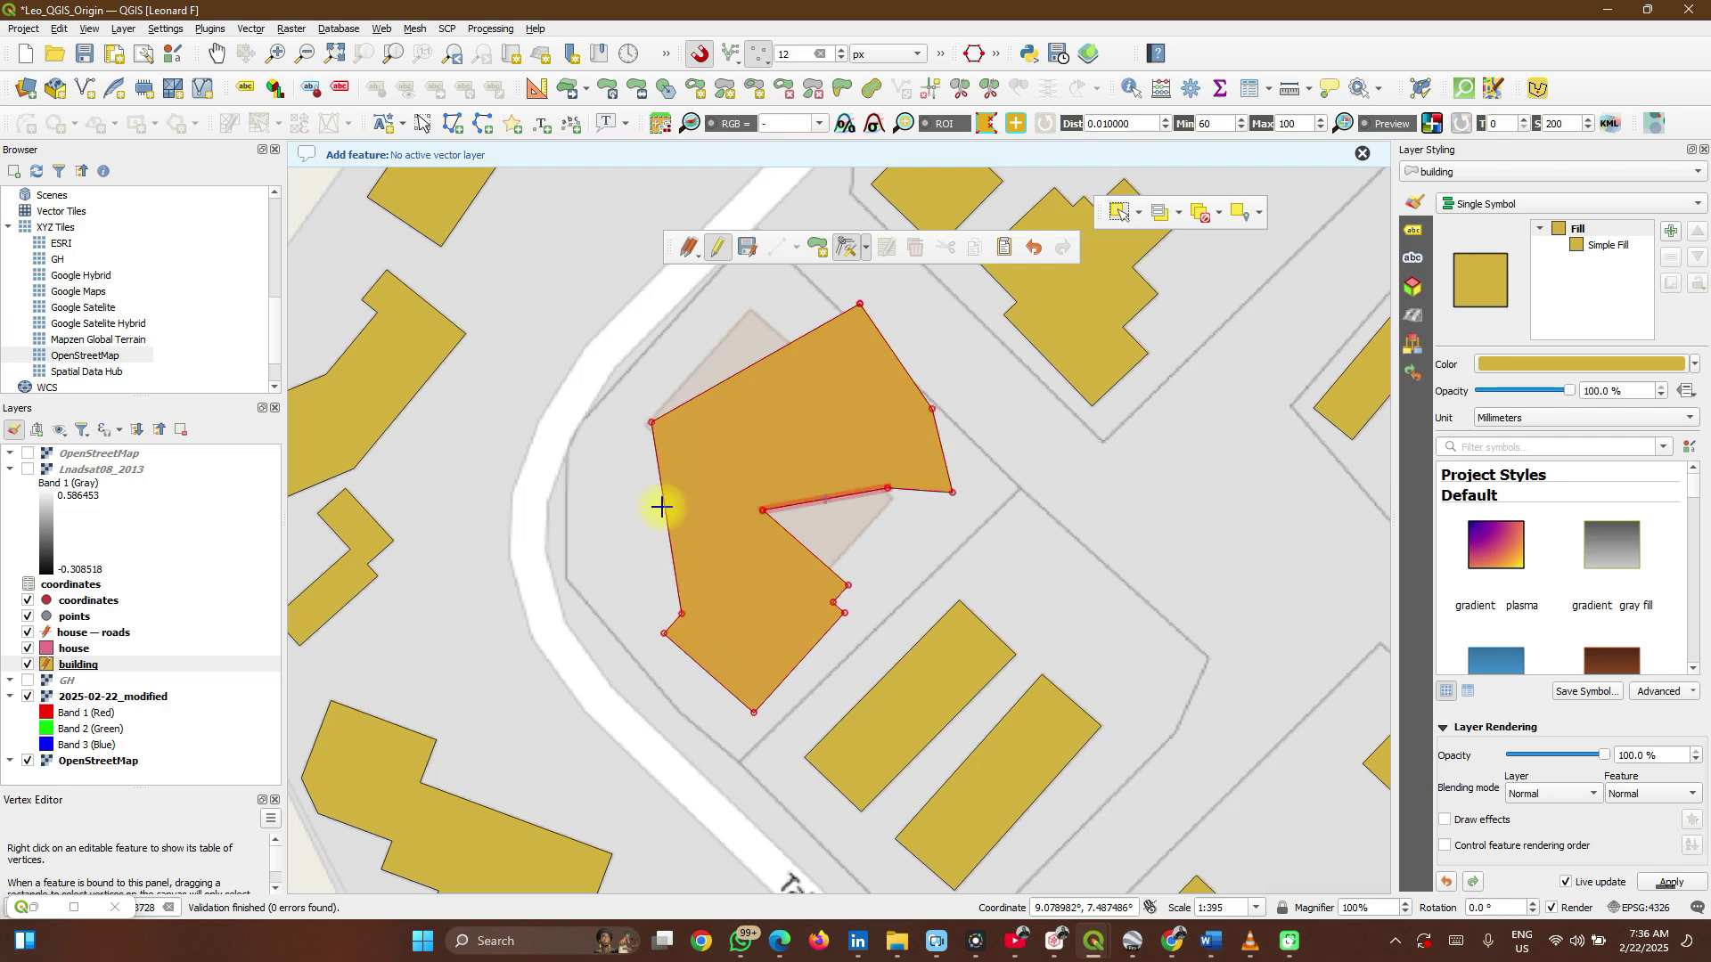
# - Zoom the map to the extent of the coordinates layer
pyautogui.click(91, 603)
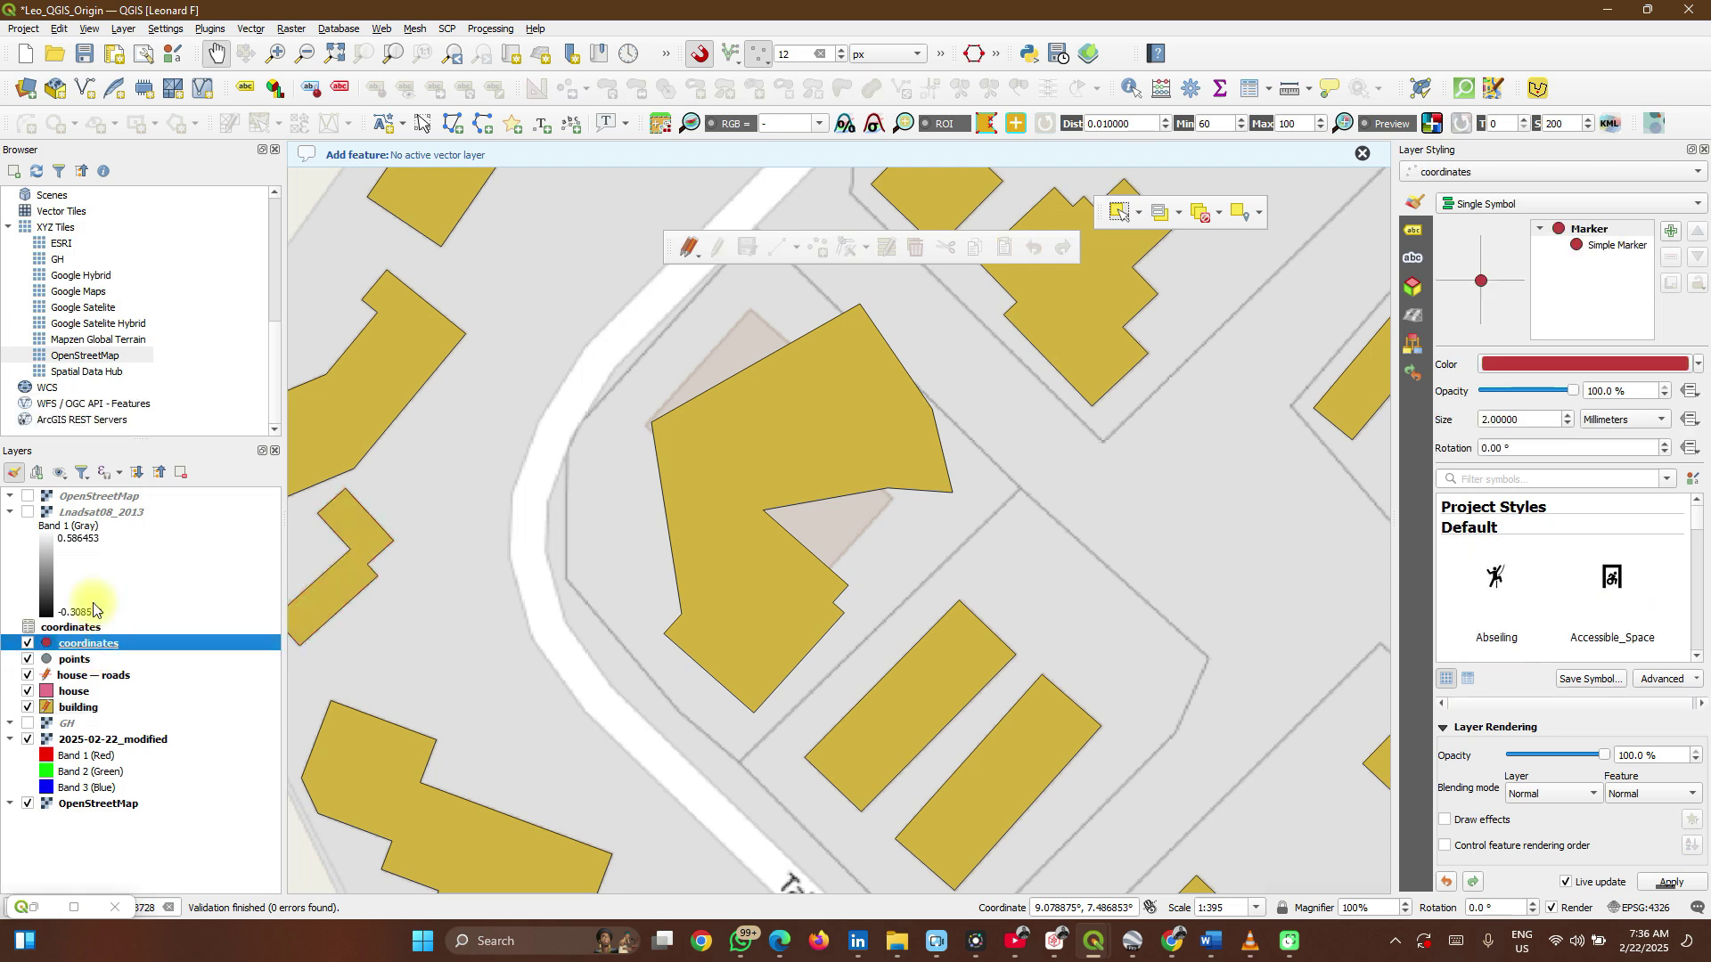
pyautogui.rightClick(93, 640)
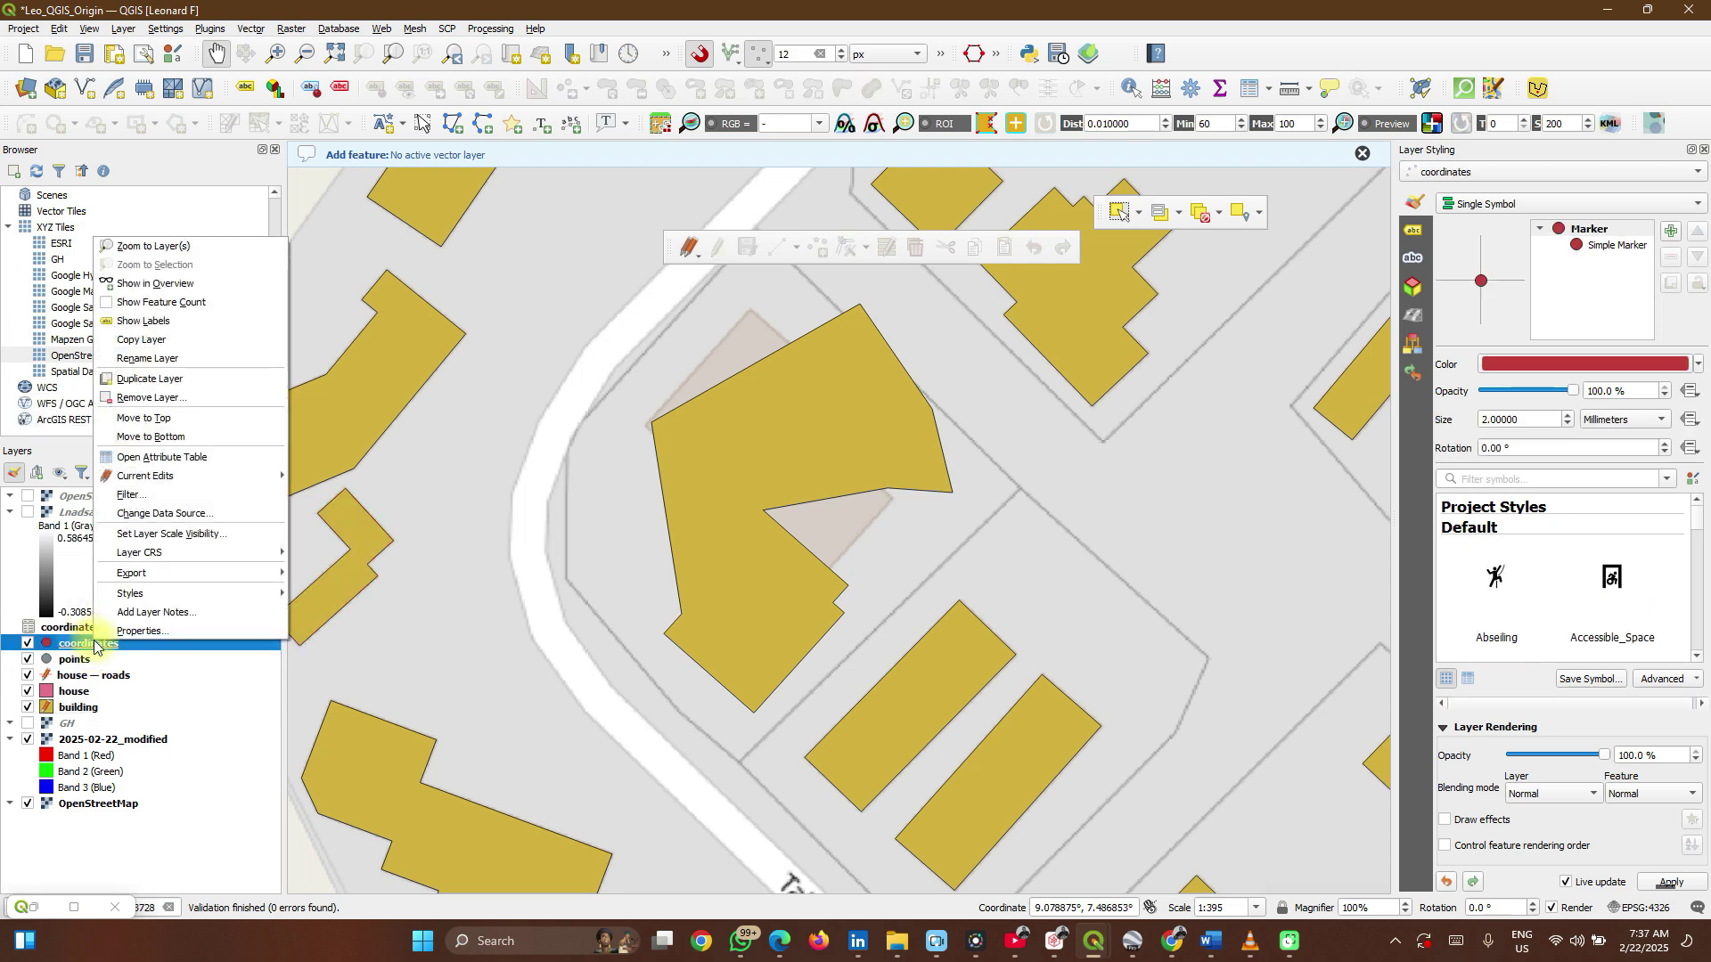
pyautogui.click(147, 248)
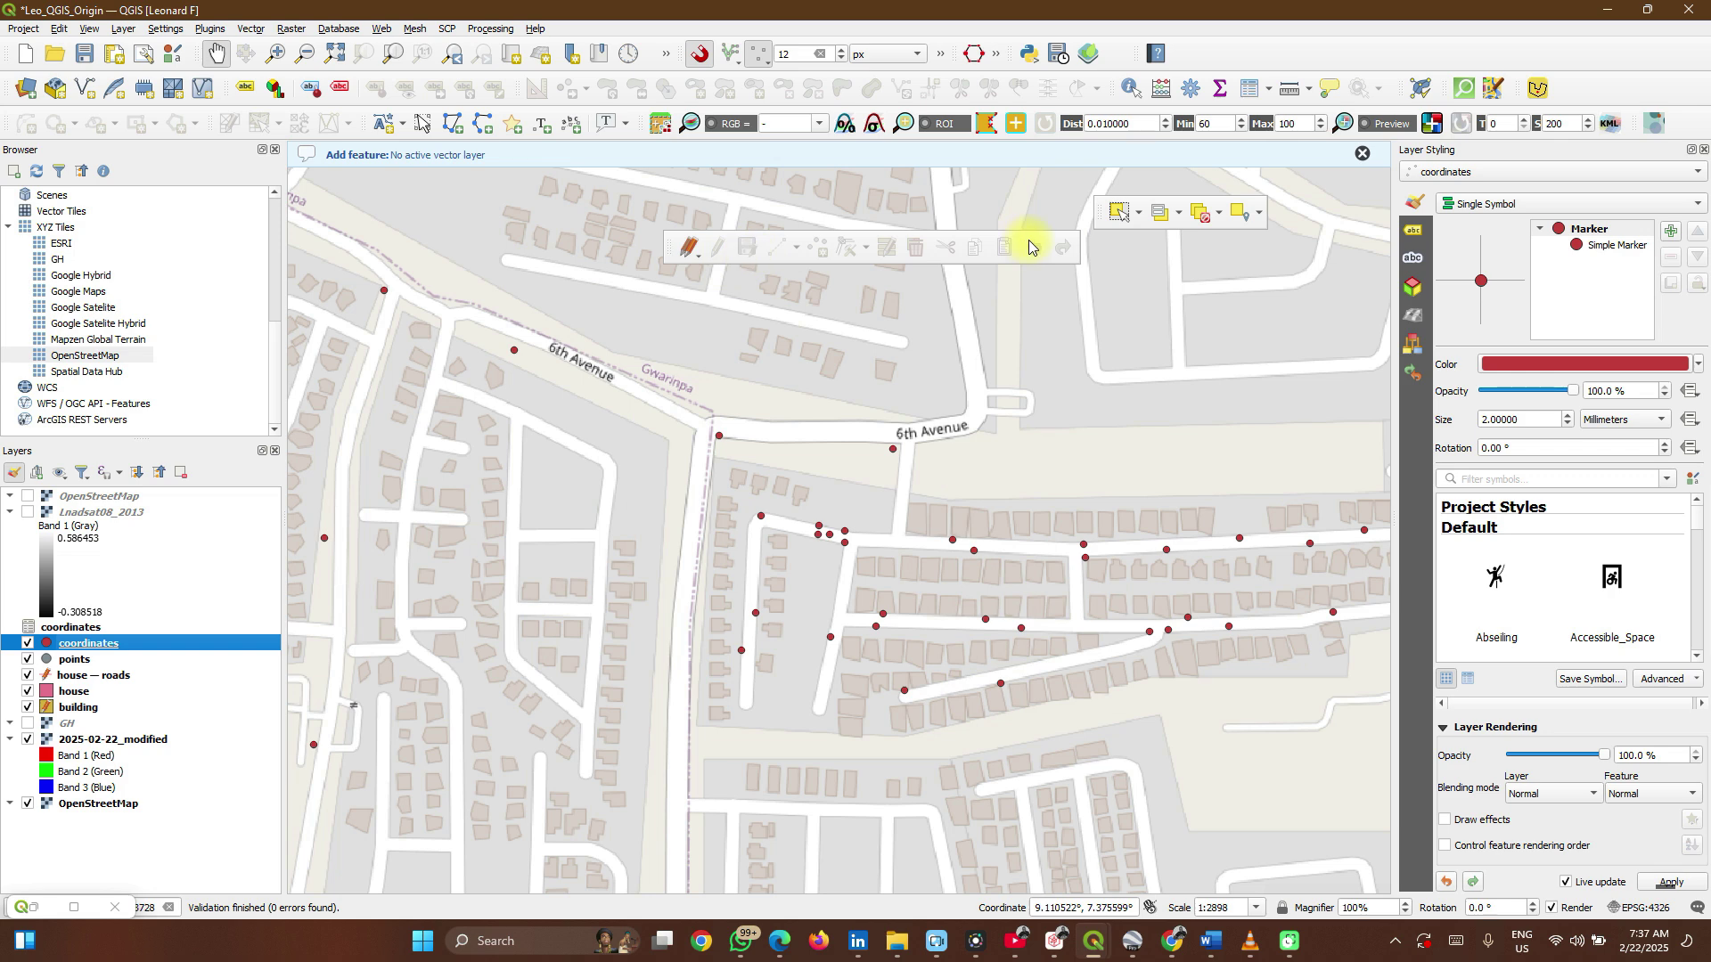
# - Zoom to the points layer and hide the building layer and the OpenStreetMap basemap
pyautogui.click(81, 661)
pyautogui.rightClick(80, 661)
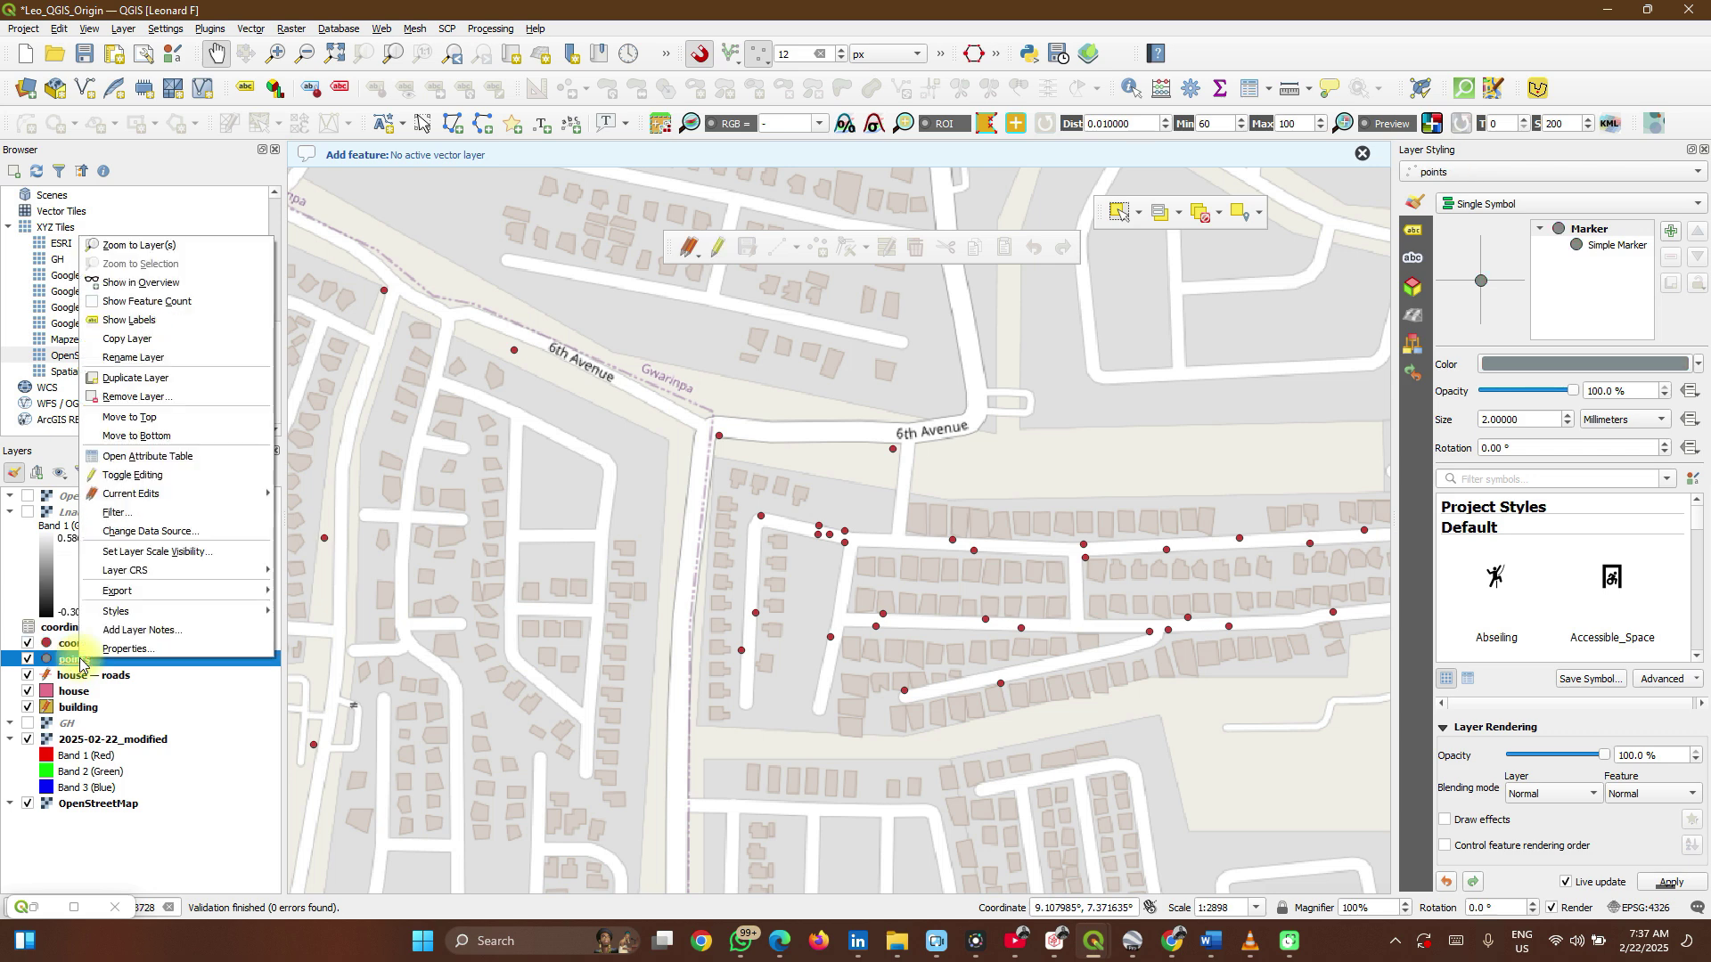
pyautogui.click(160, 246)
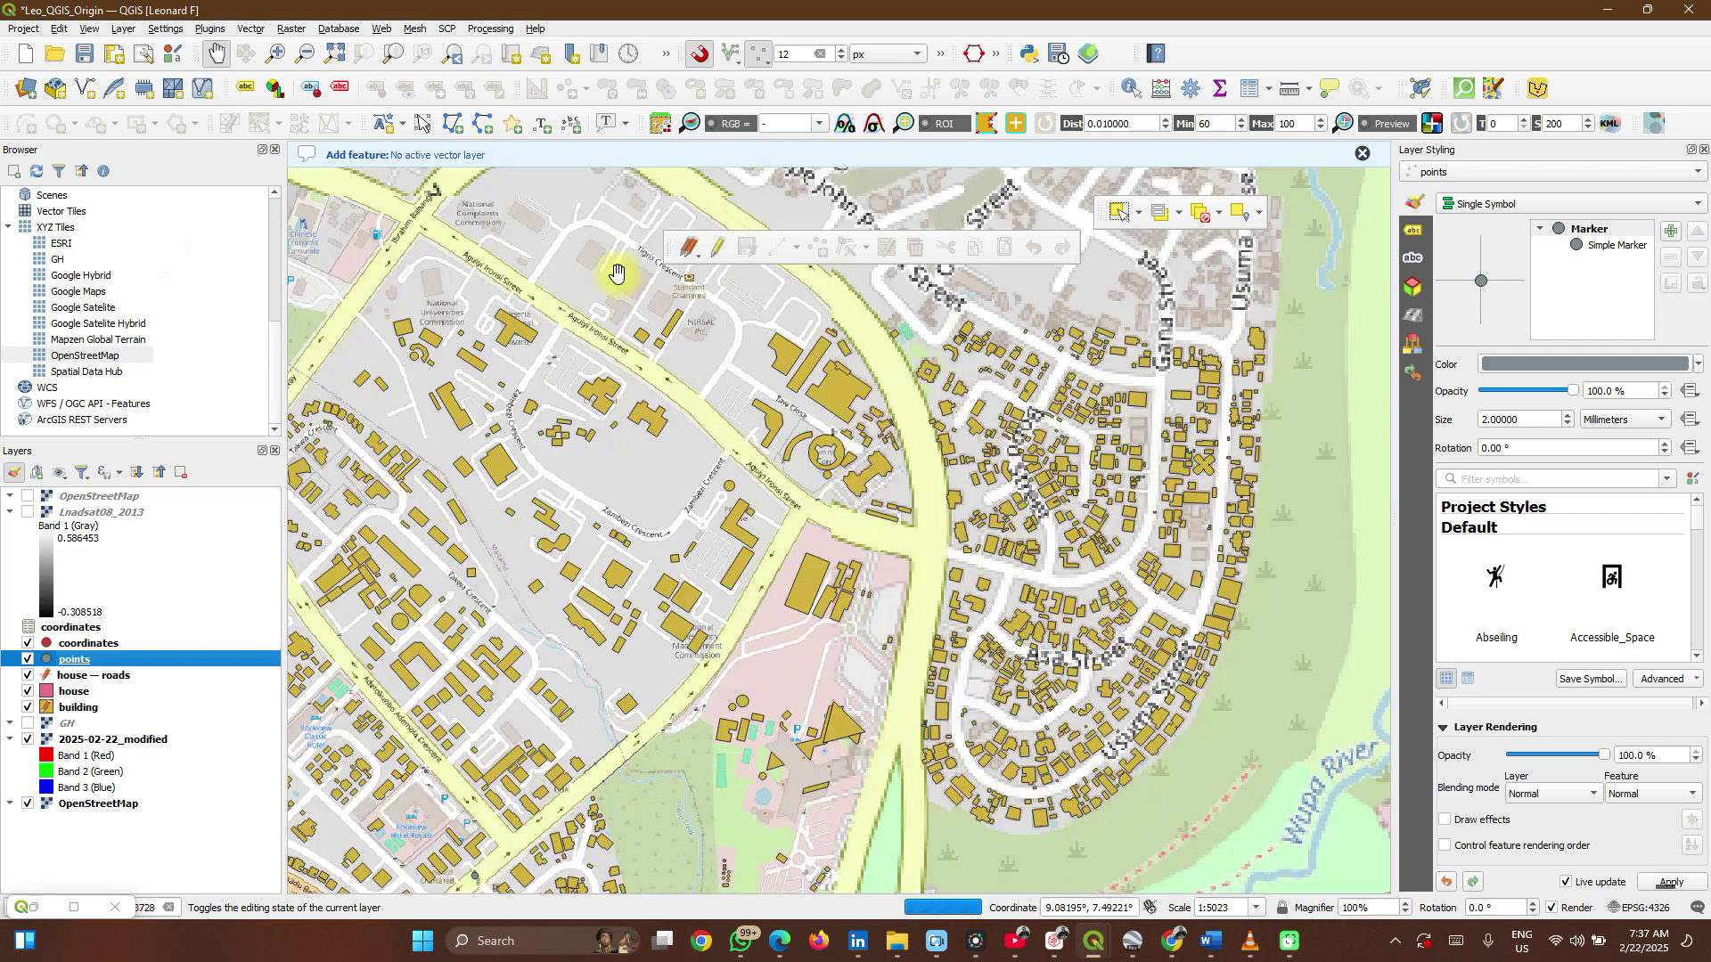
pyautogui.click(26, 708)
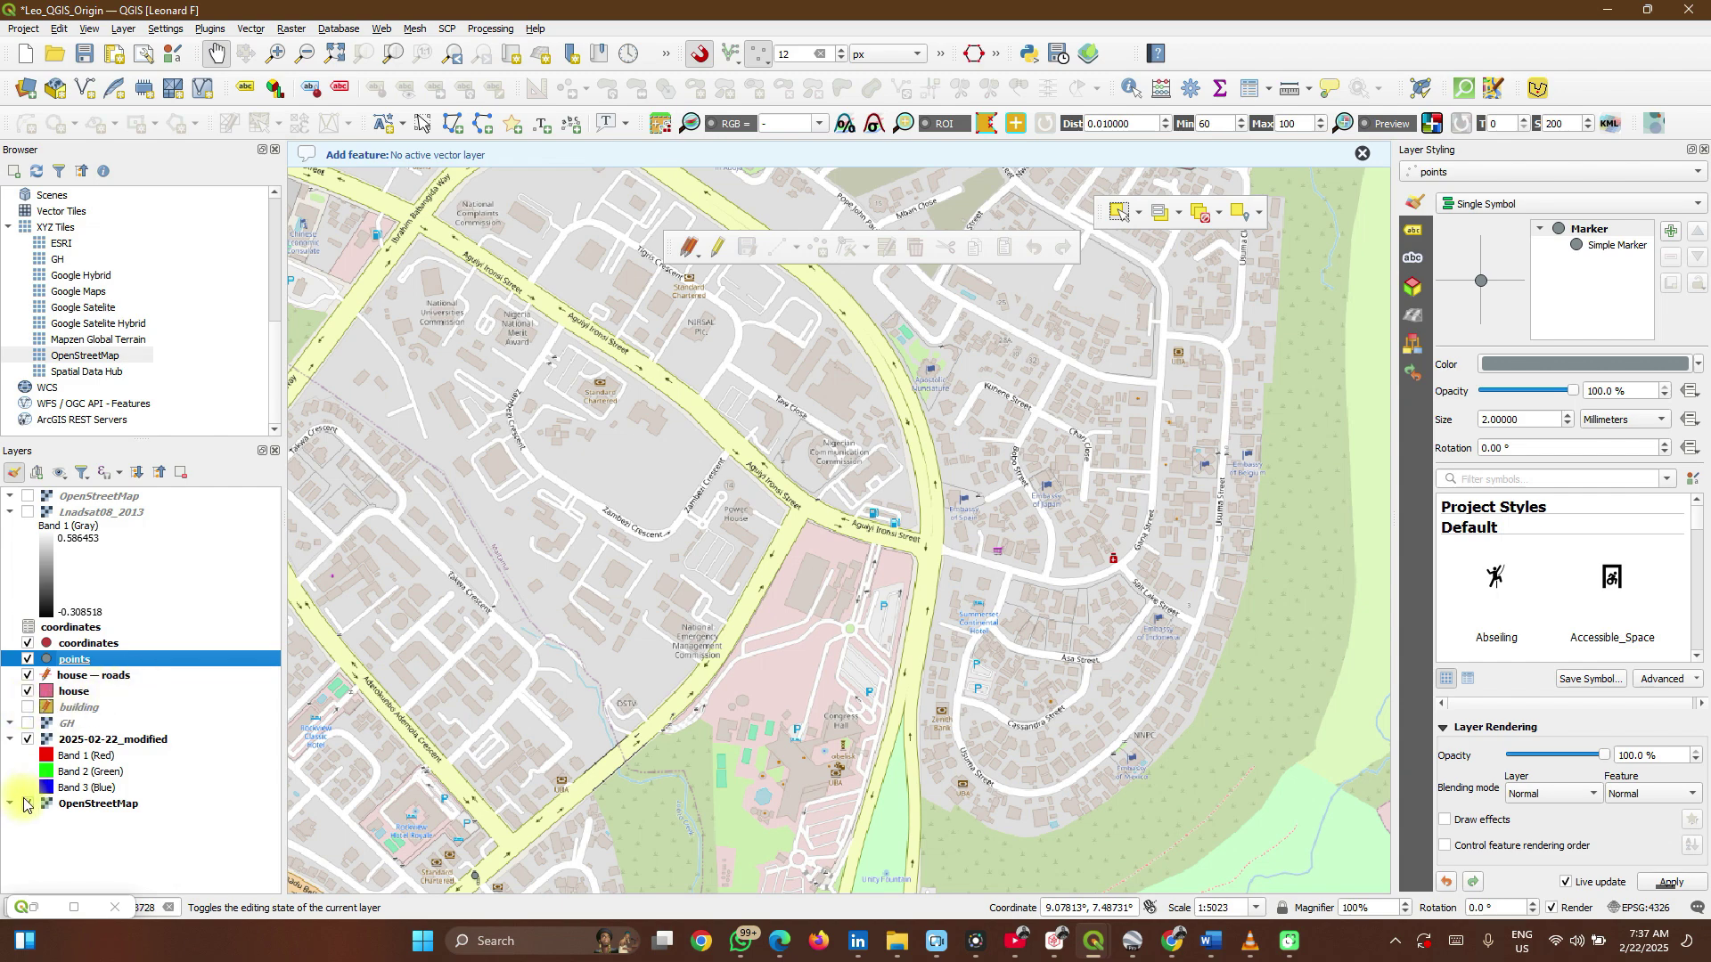
pyautogui.click(27, 805)
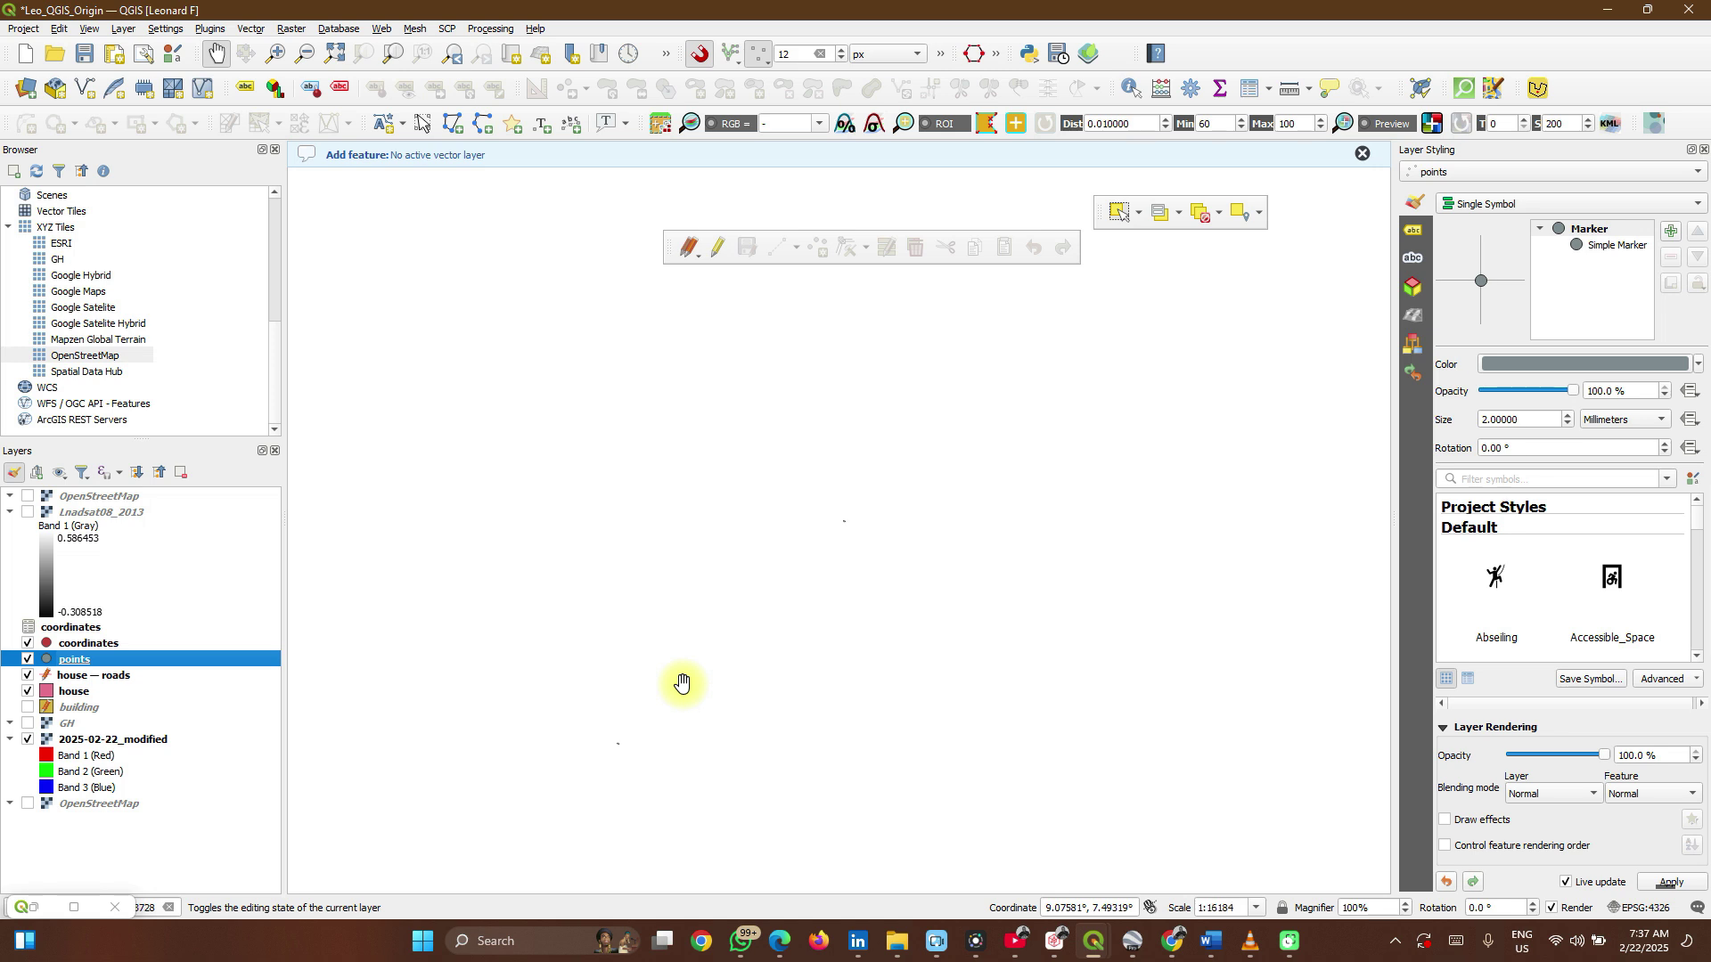
# - Start editing the points layer and use the Vertex Tool to relocate its northern point farther northeast
pyautogui.click(720, 252)
pyautogui.click(848, 252)
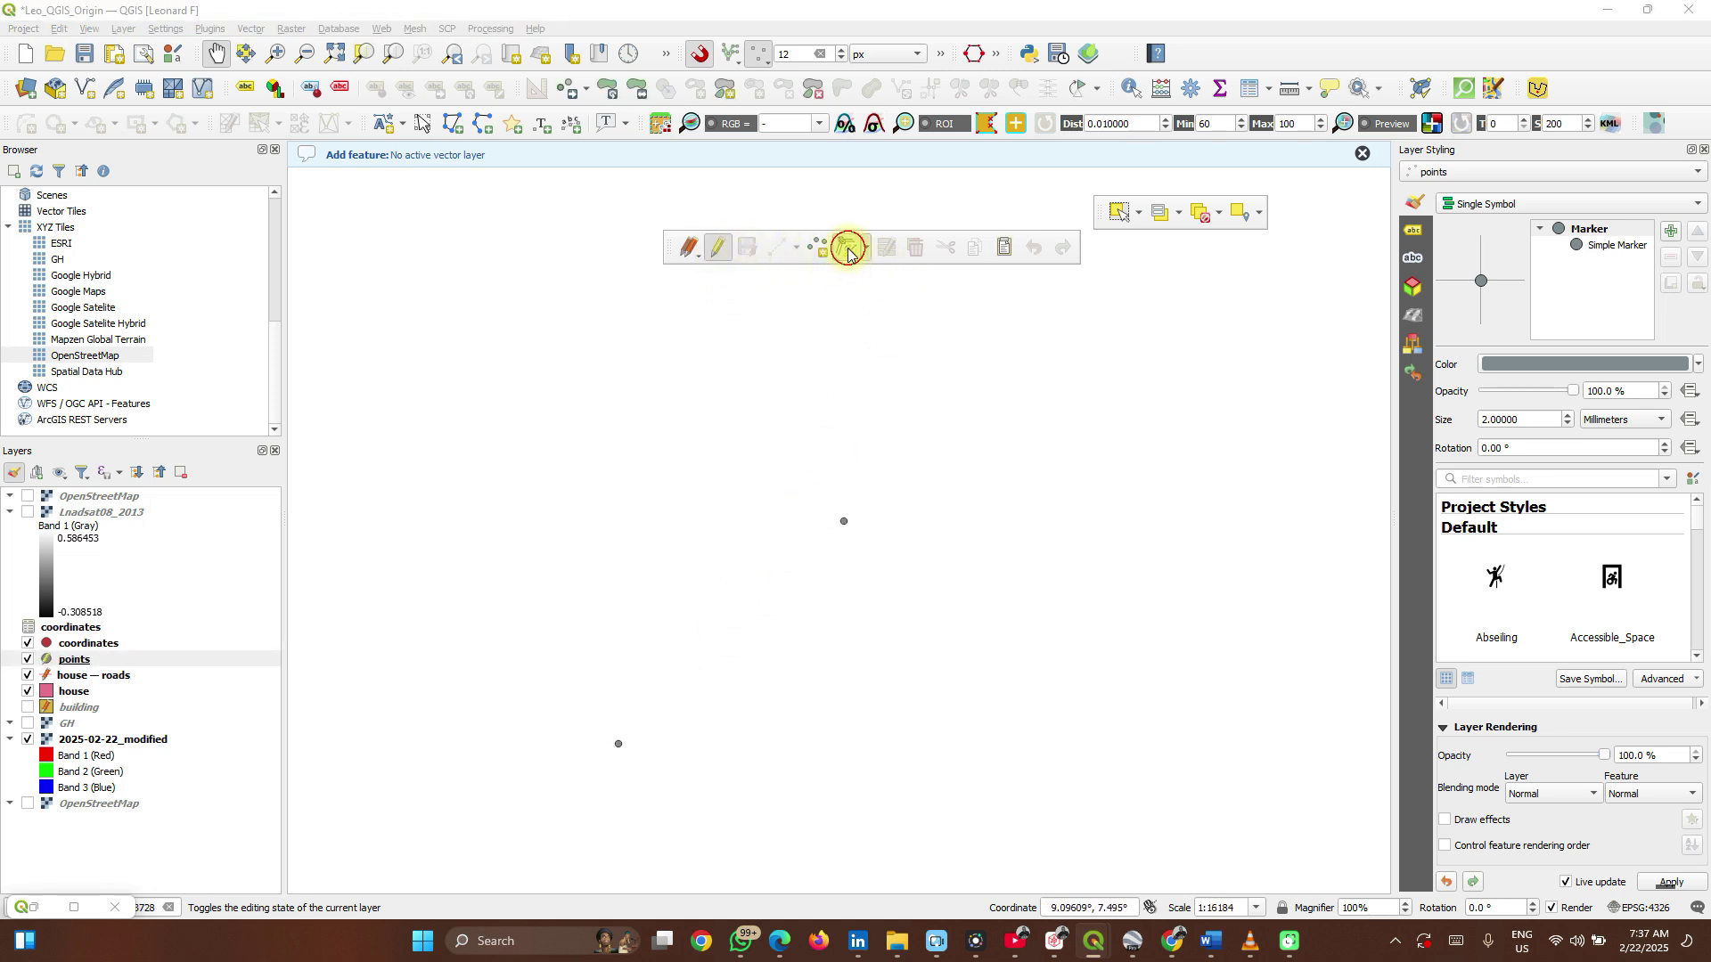
pyautogui.click(847, 523)
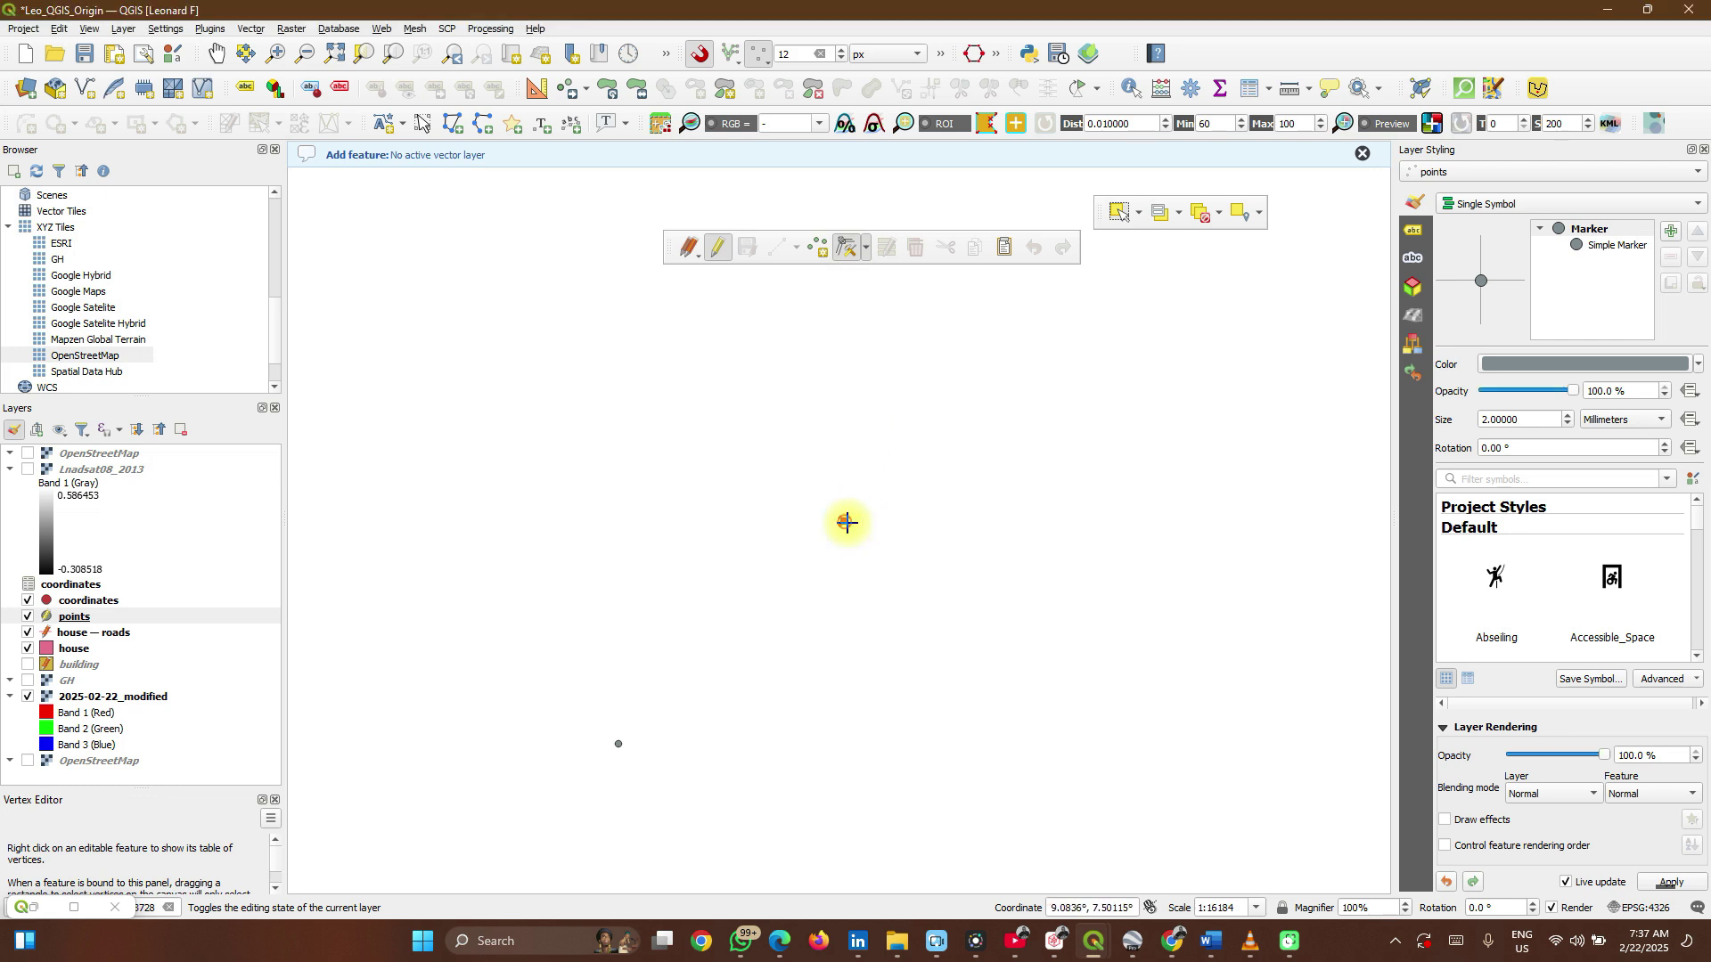
pyautogui.click(859, 592)
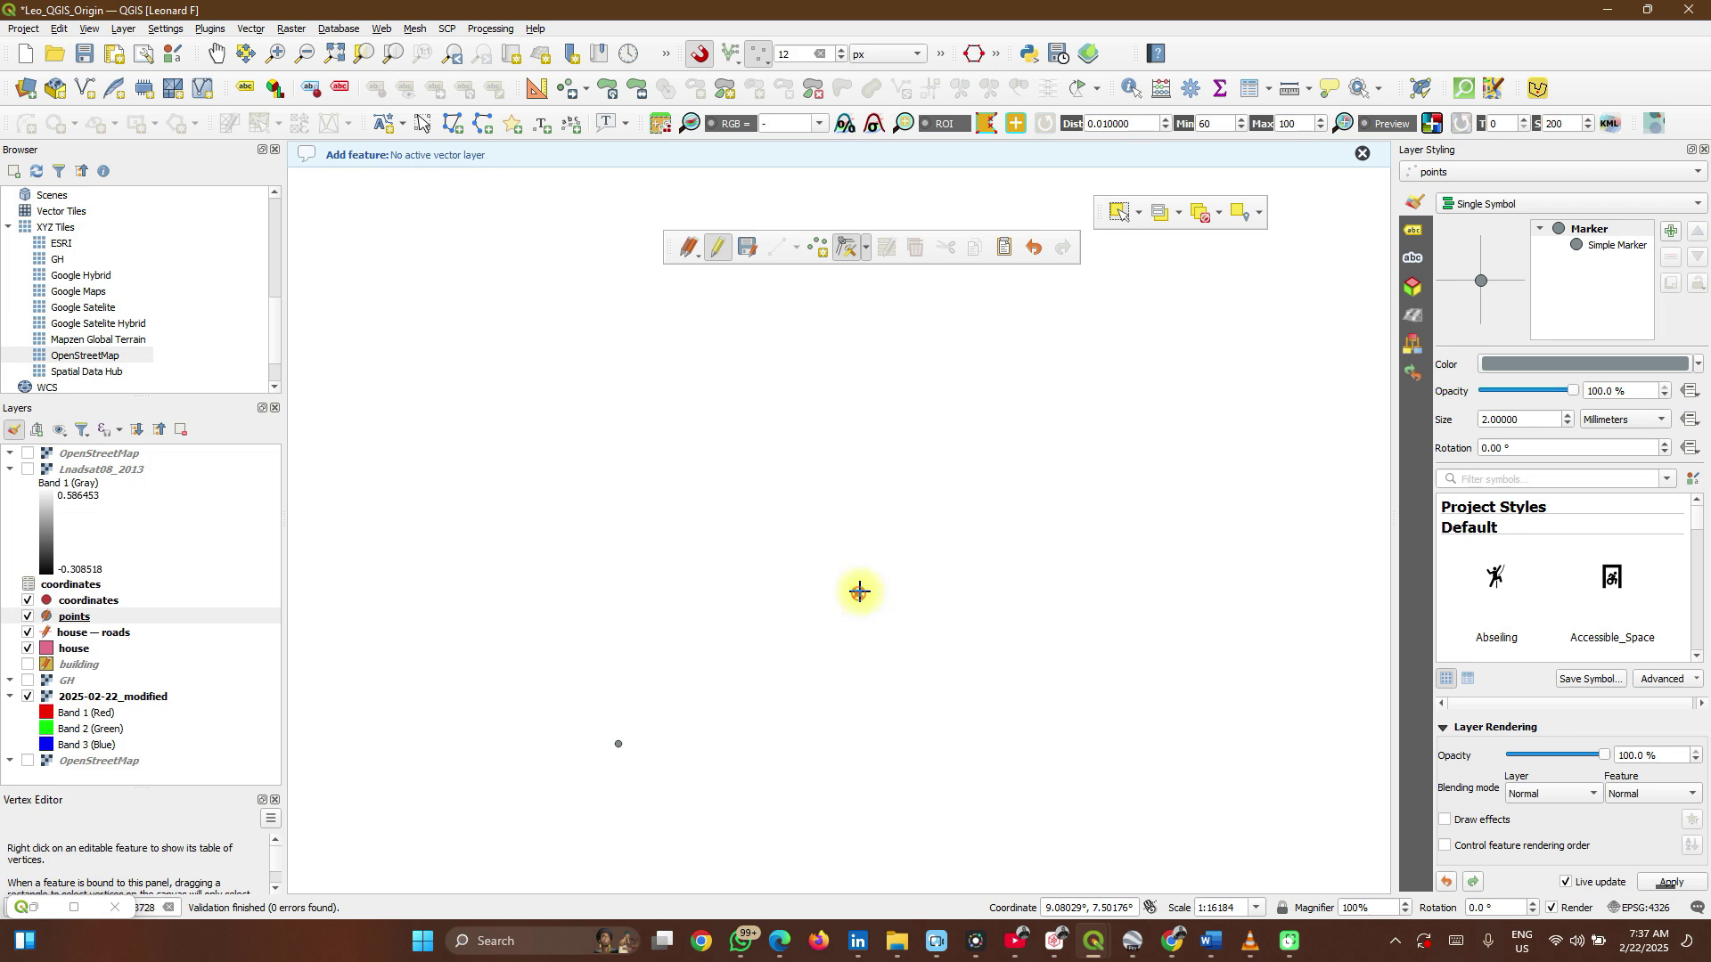
pyautogui.click(948, 486)
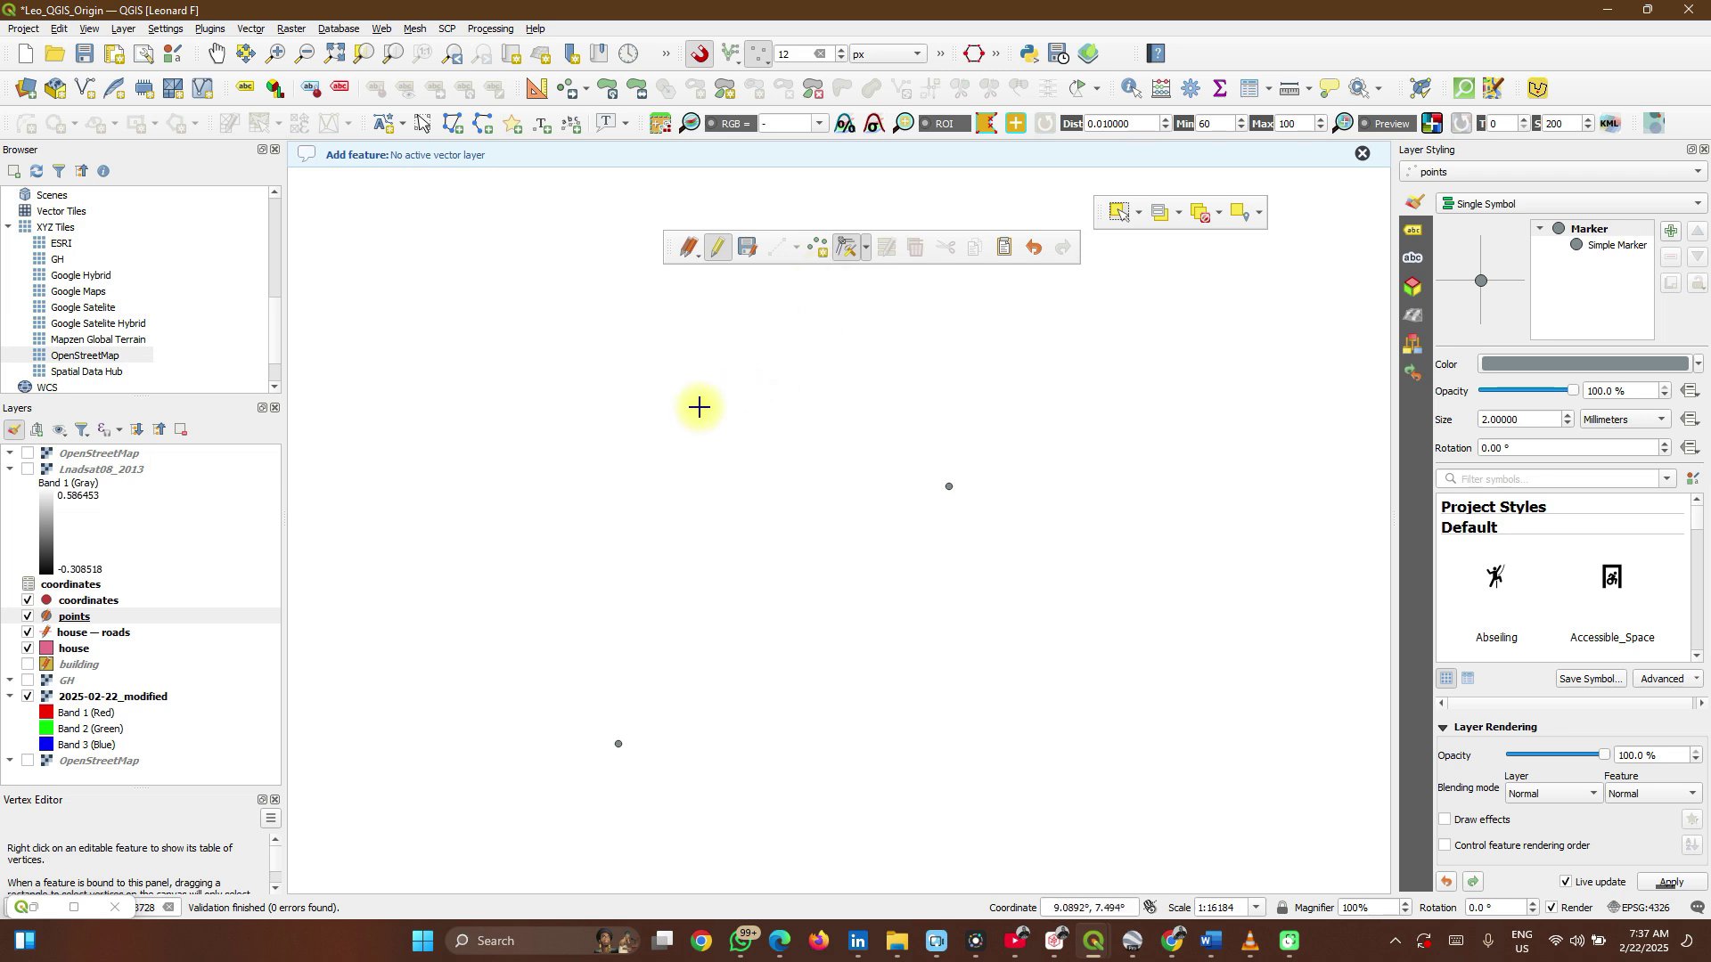
# - In the house — roads layer, draw a four-vertex, roughly horizontal line above the two points, leaving its name empty
pyautogui.click(76, 635)
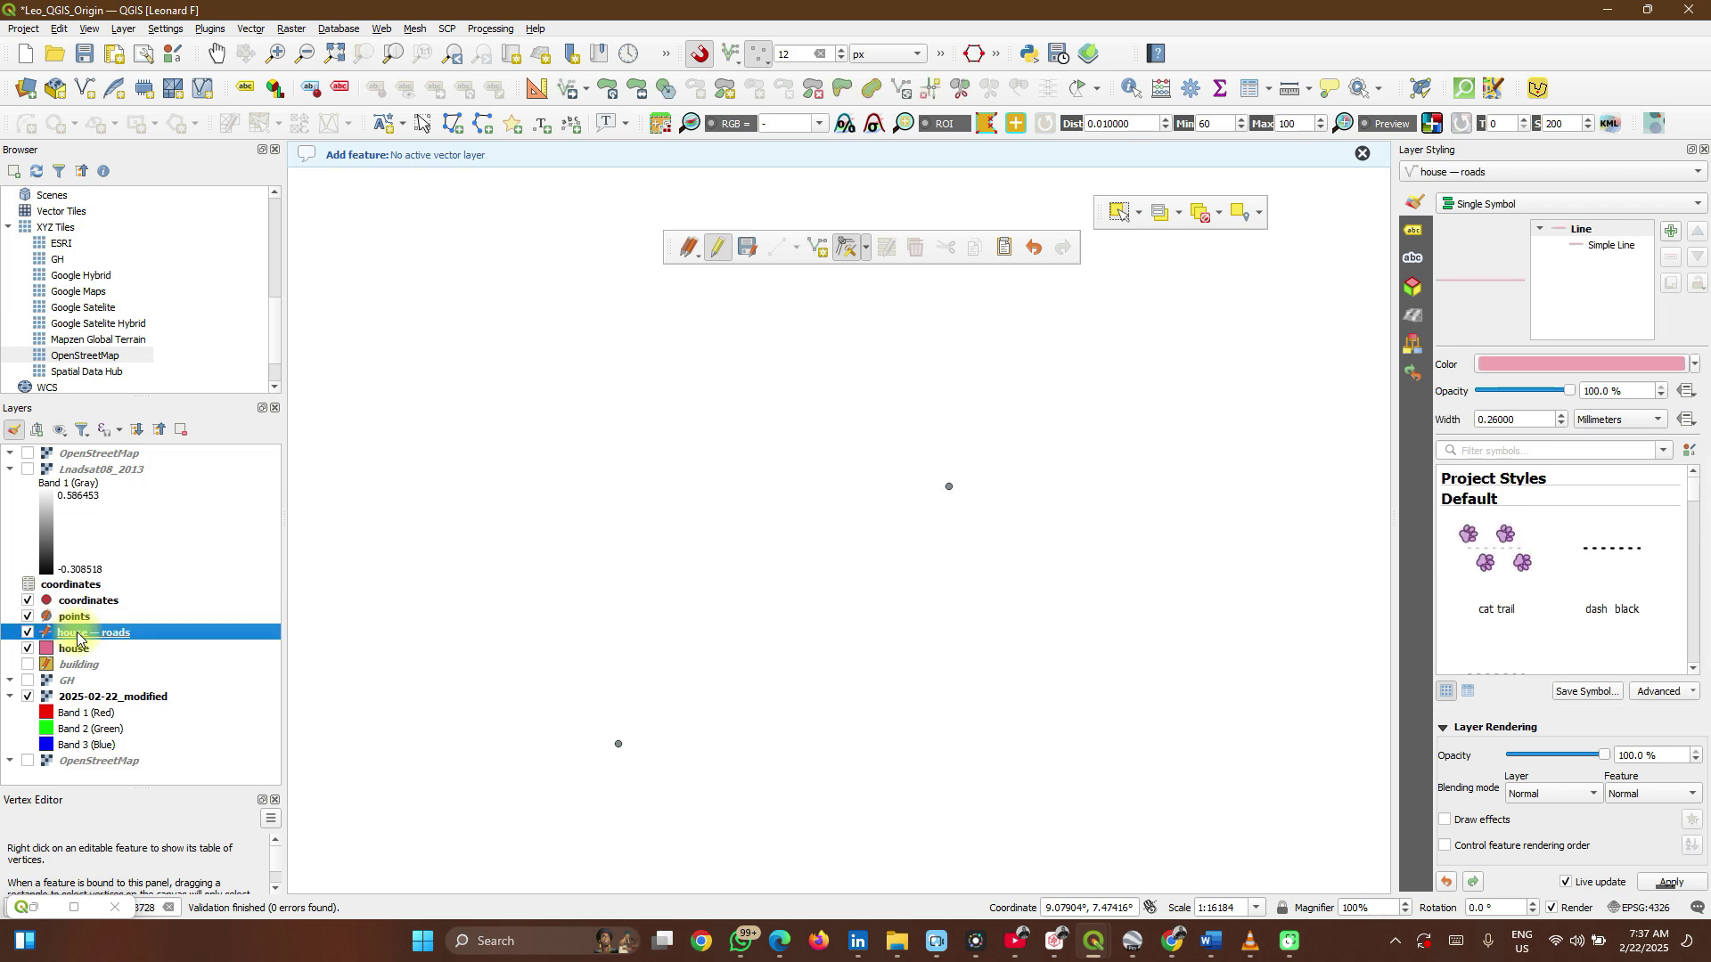
pyautogui.click(816, 249)
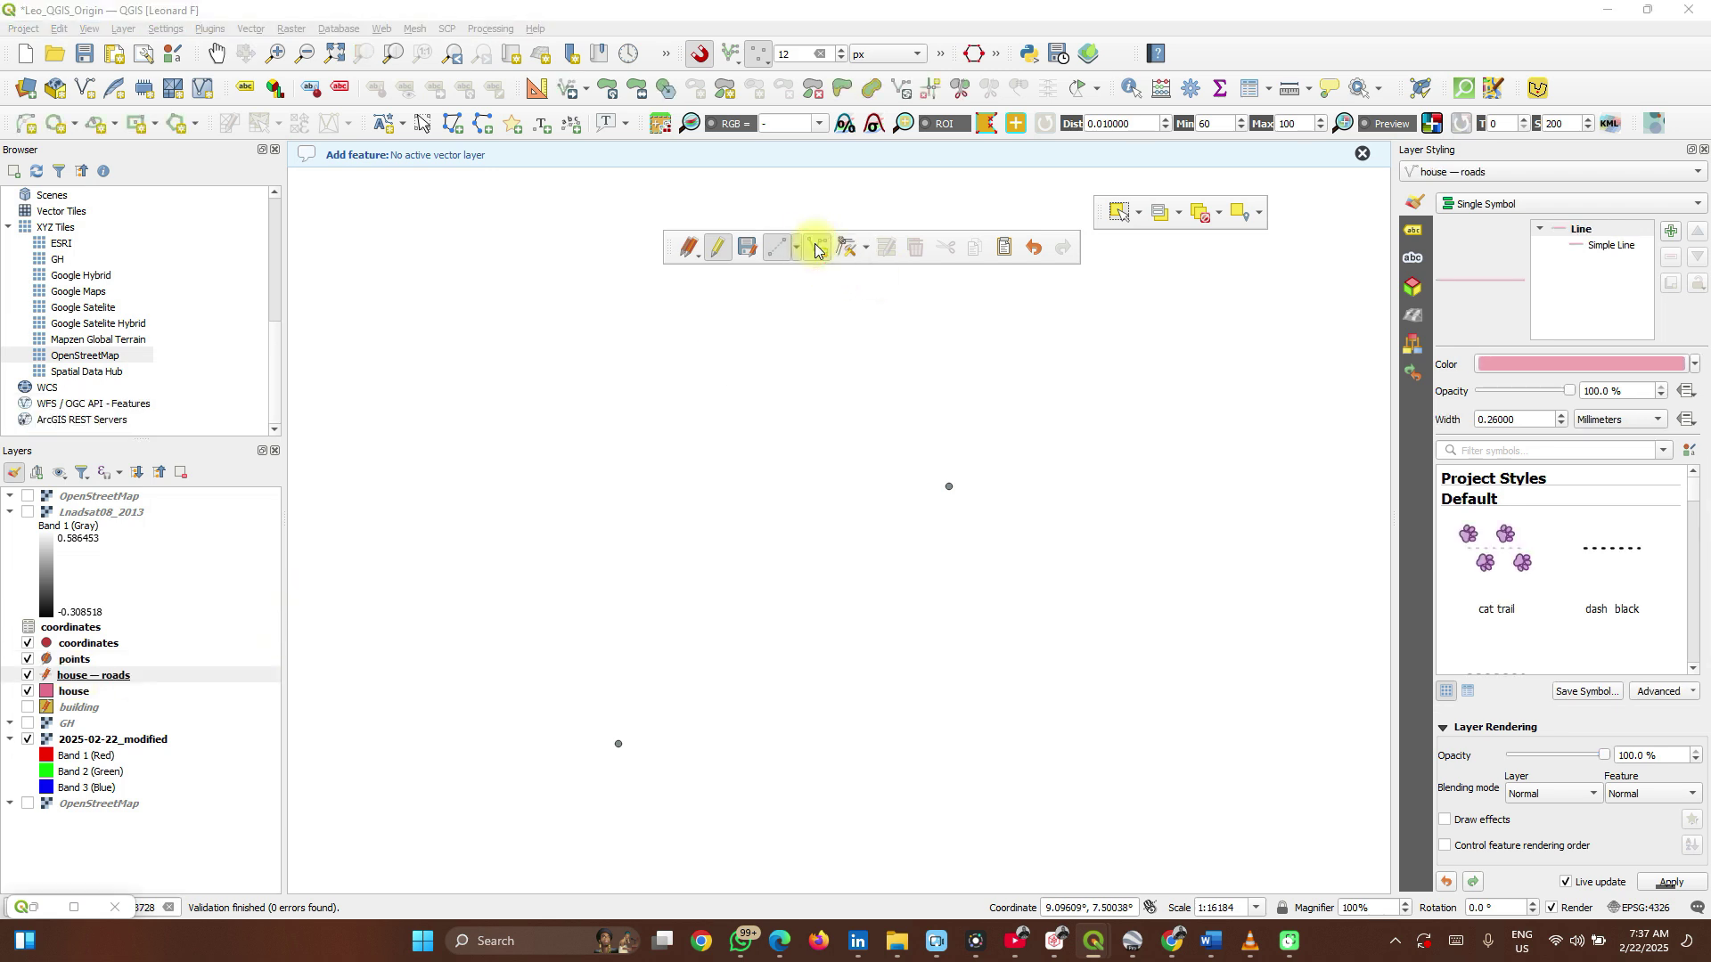
pyautogui.click(797, 411)
pyautogui.click(1149, 413)
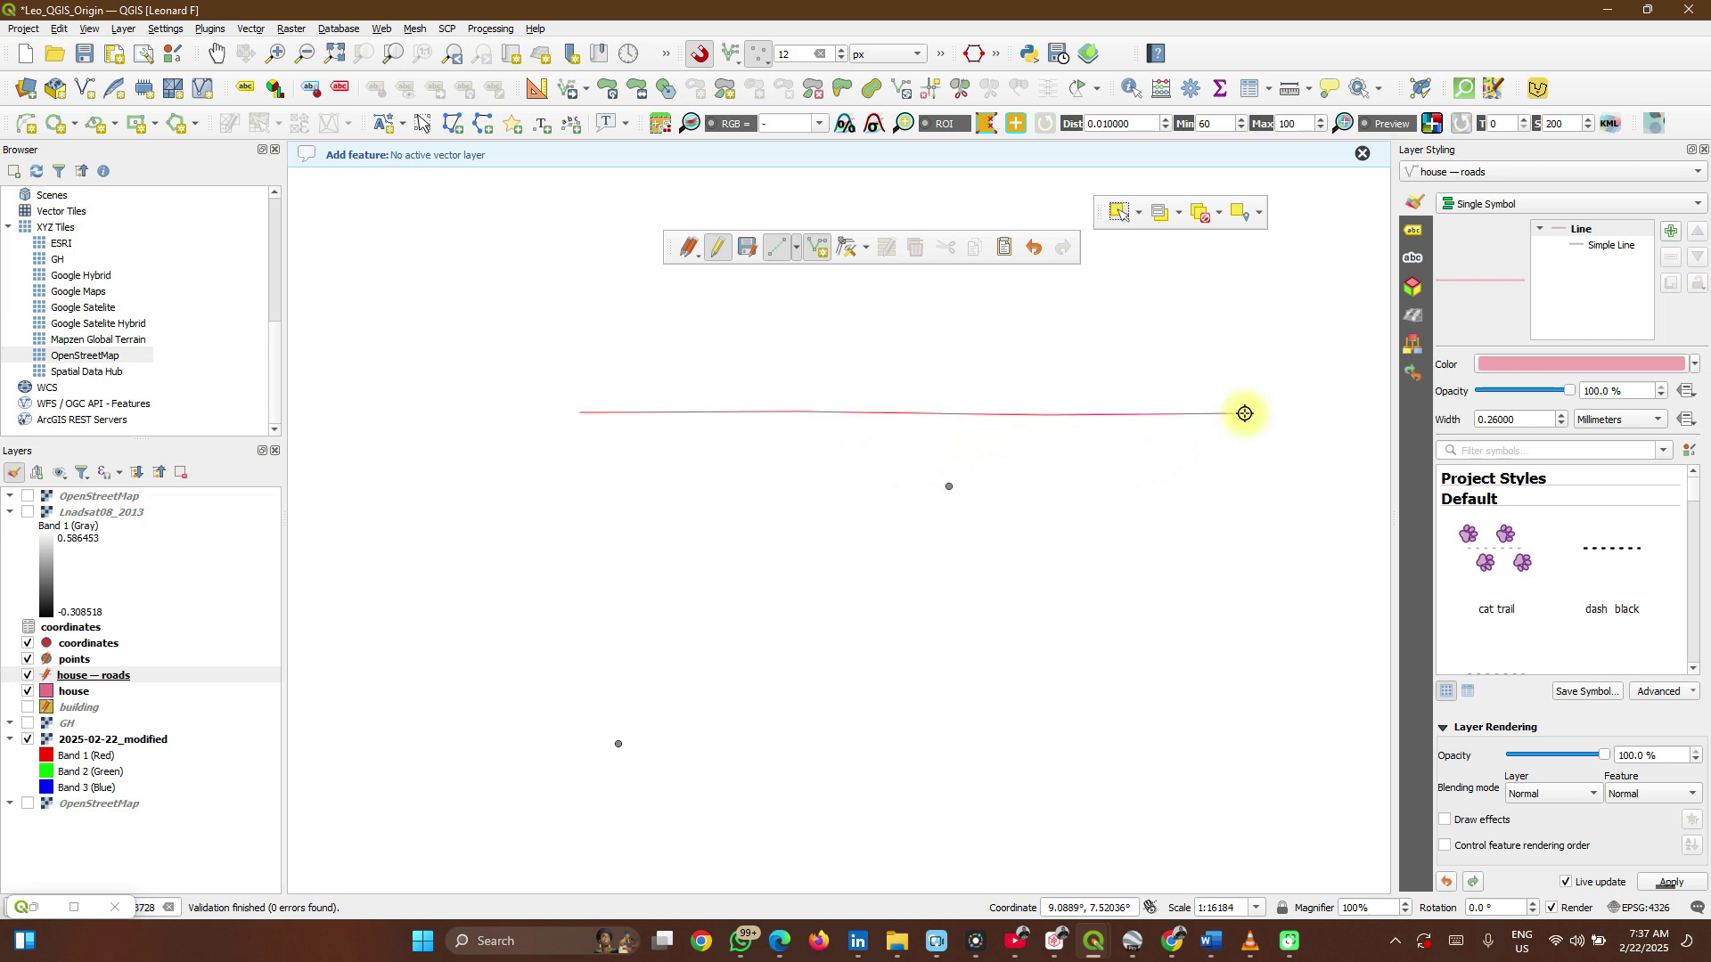
pyautogui.rightClick(1245, 413)
pyautogui.click(996, 448)
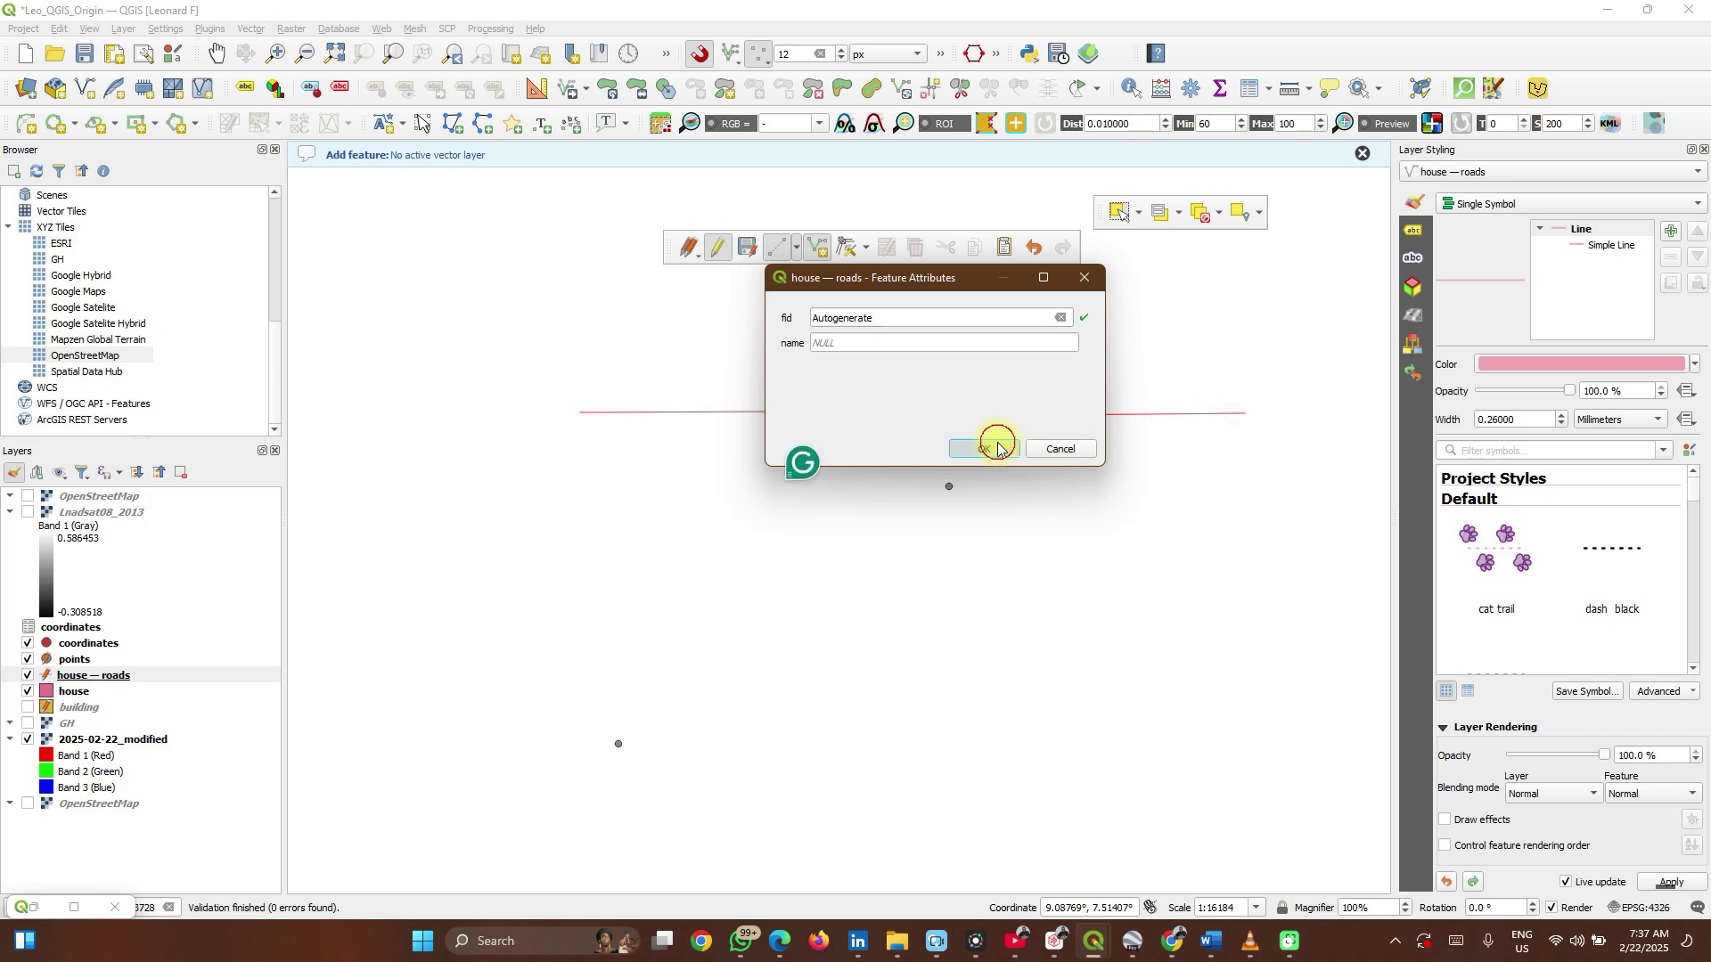
# - Draw a second road line from the horizontal line's western end, running south and bending southwest, with no name
pyautogui.click(583, 412)
pyautogui.click(582, 515)
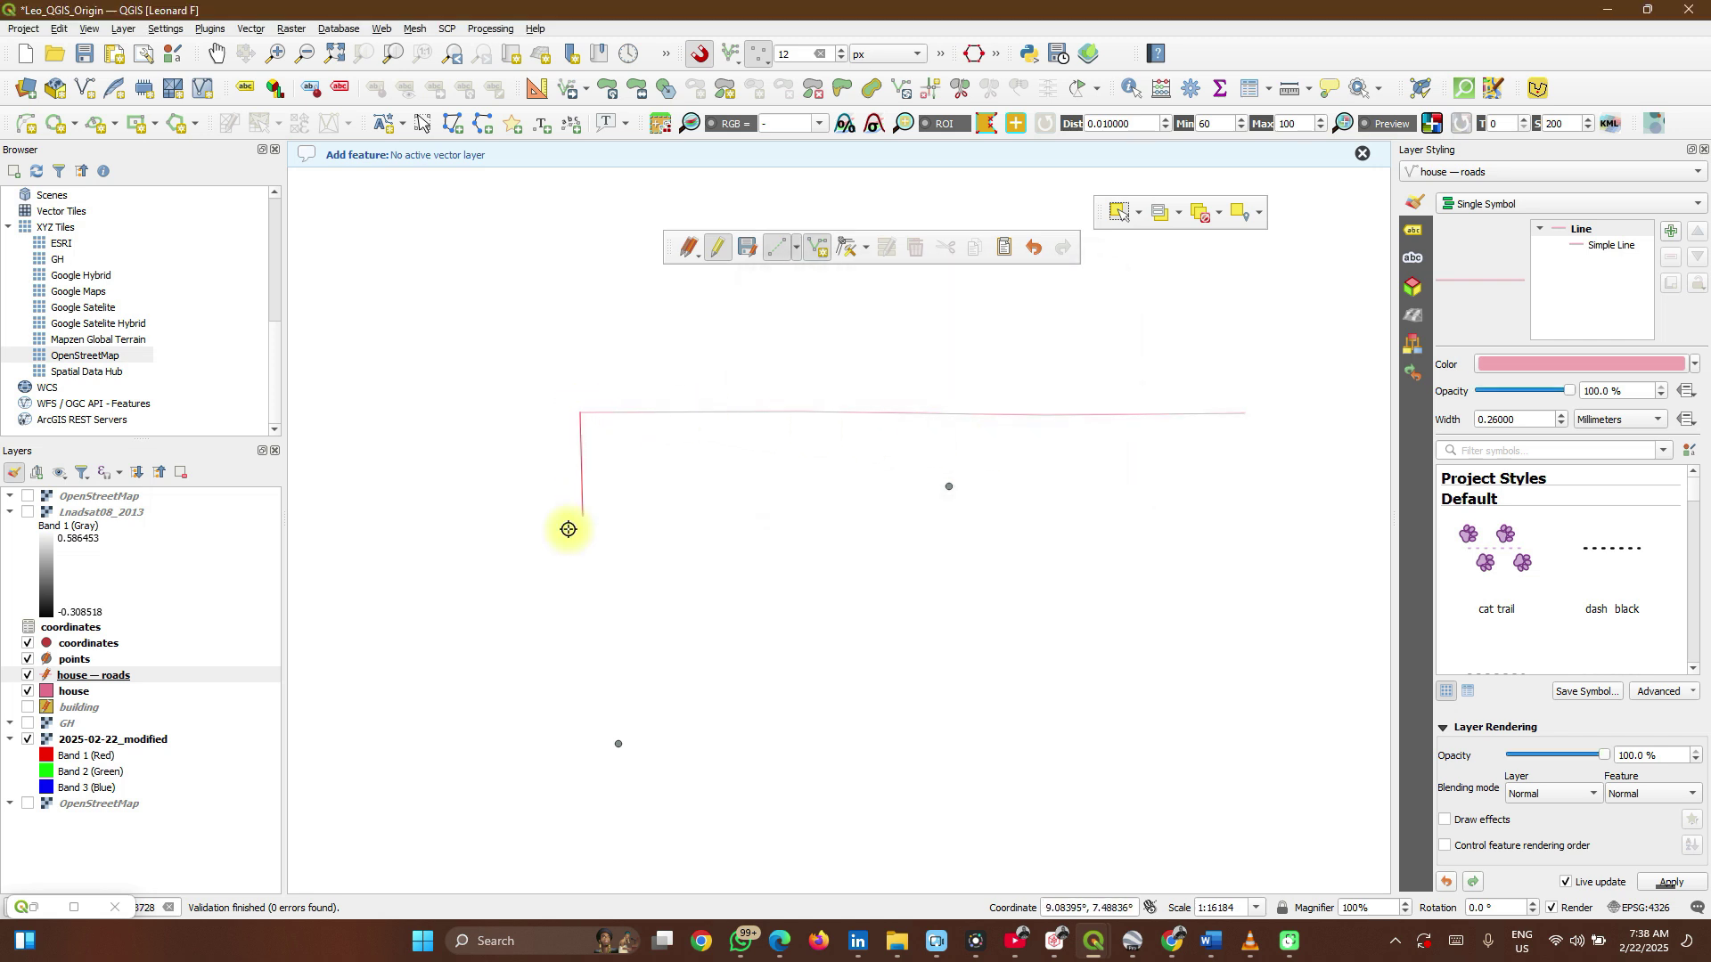
pyautogui.click(497, 594)
pyautogui.click(348, 721)
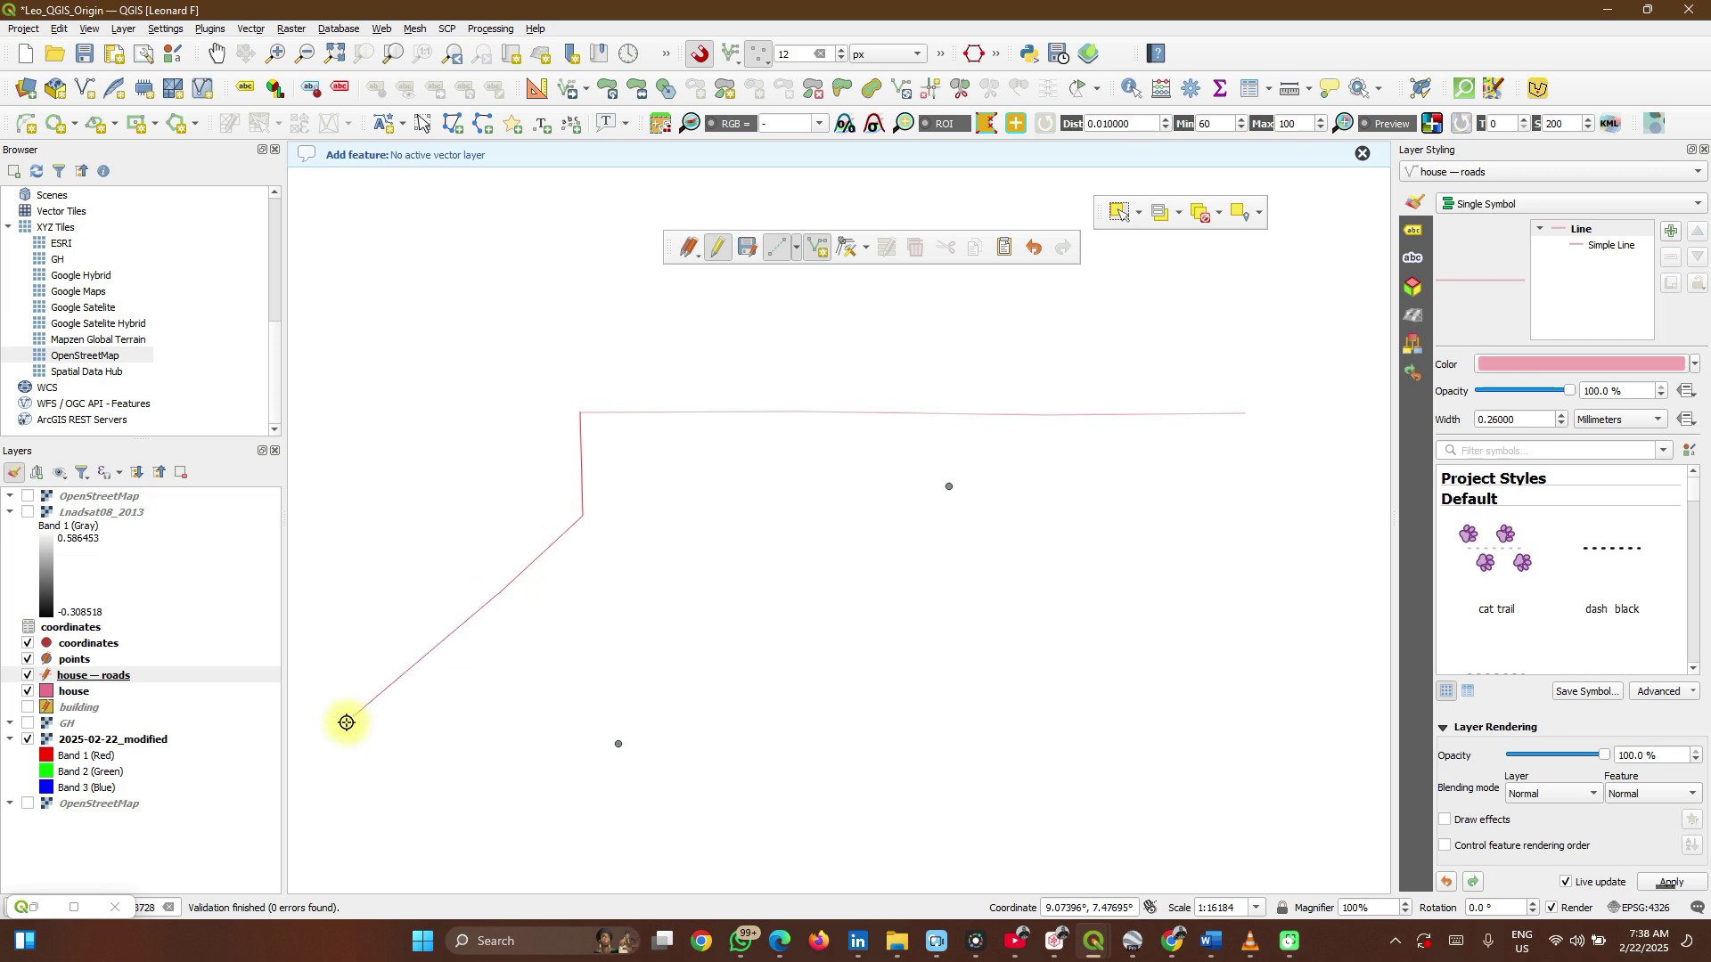
pyautogui.rightClick(347, 722)
pyautogui.click(984, 448)
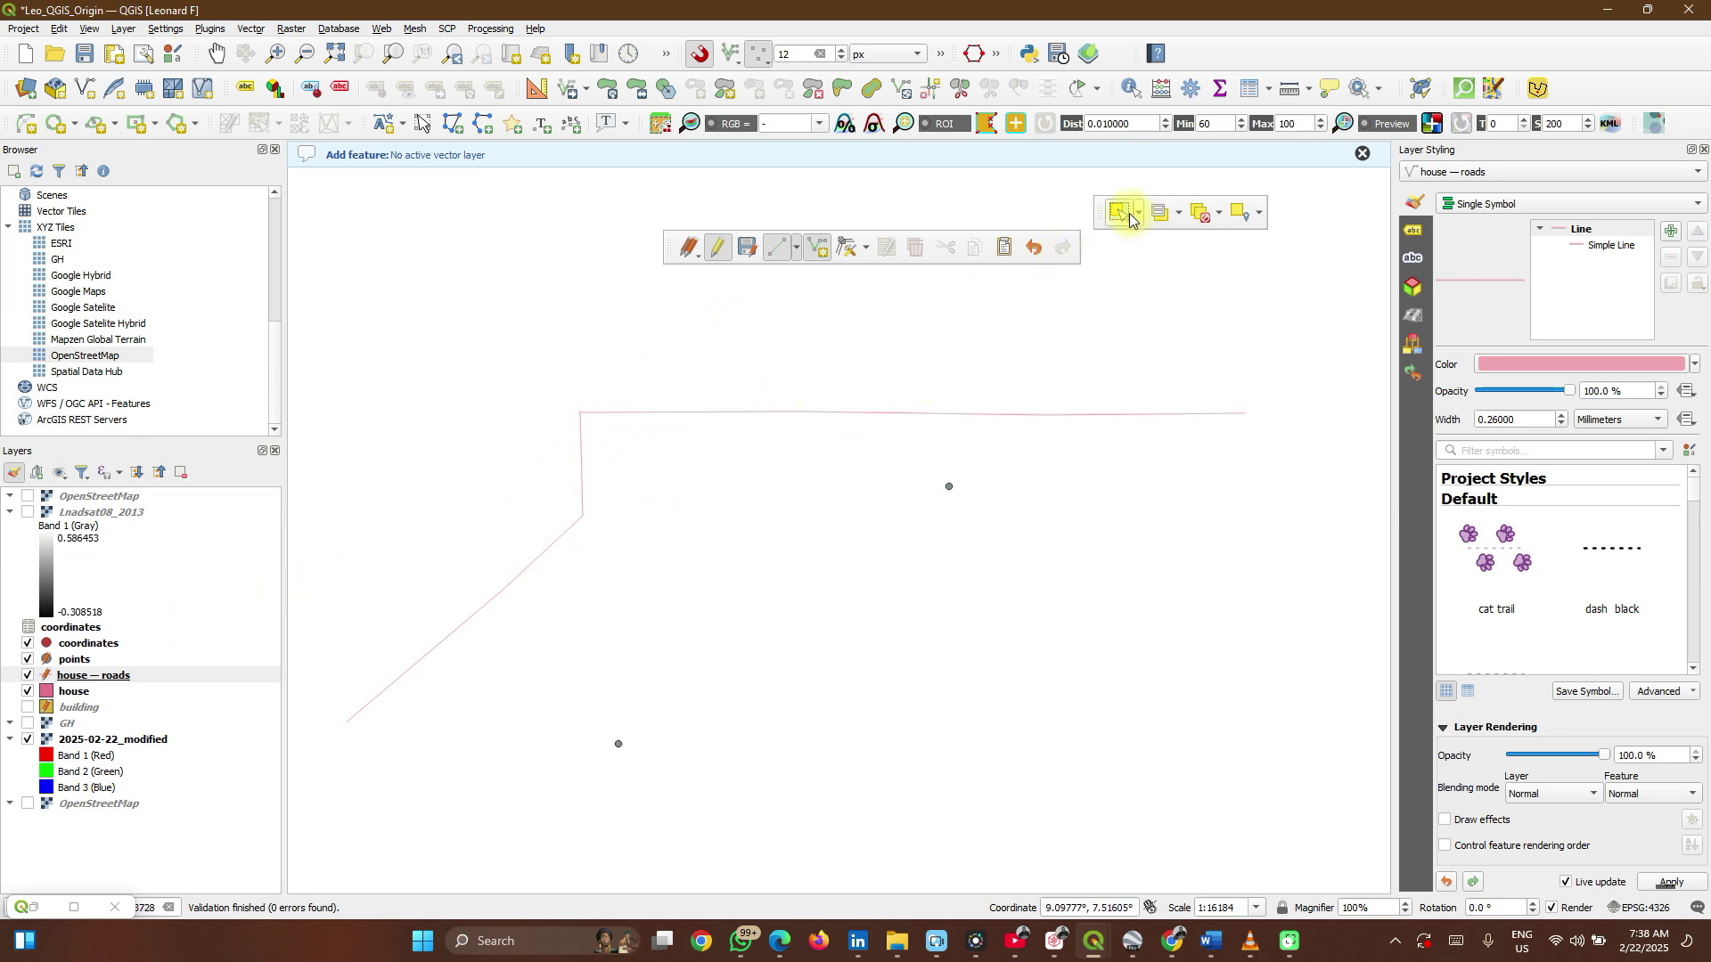
# - Select both road lines and merge them into one feature, keeping the default merge attributes
pyautogui.rightClick(1507, 44)
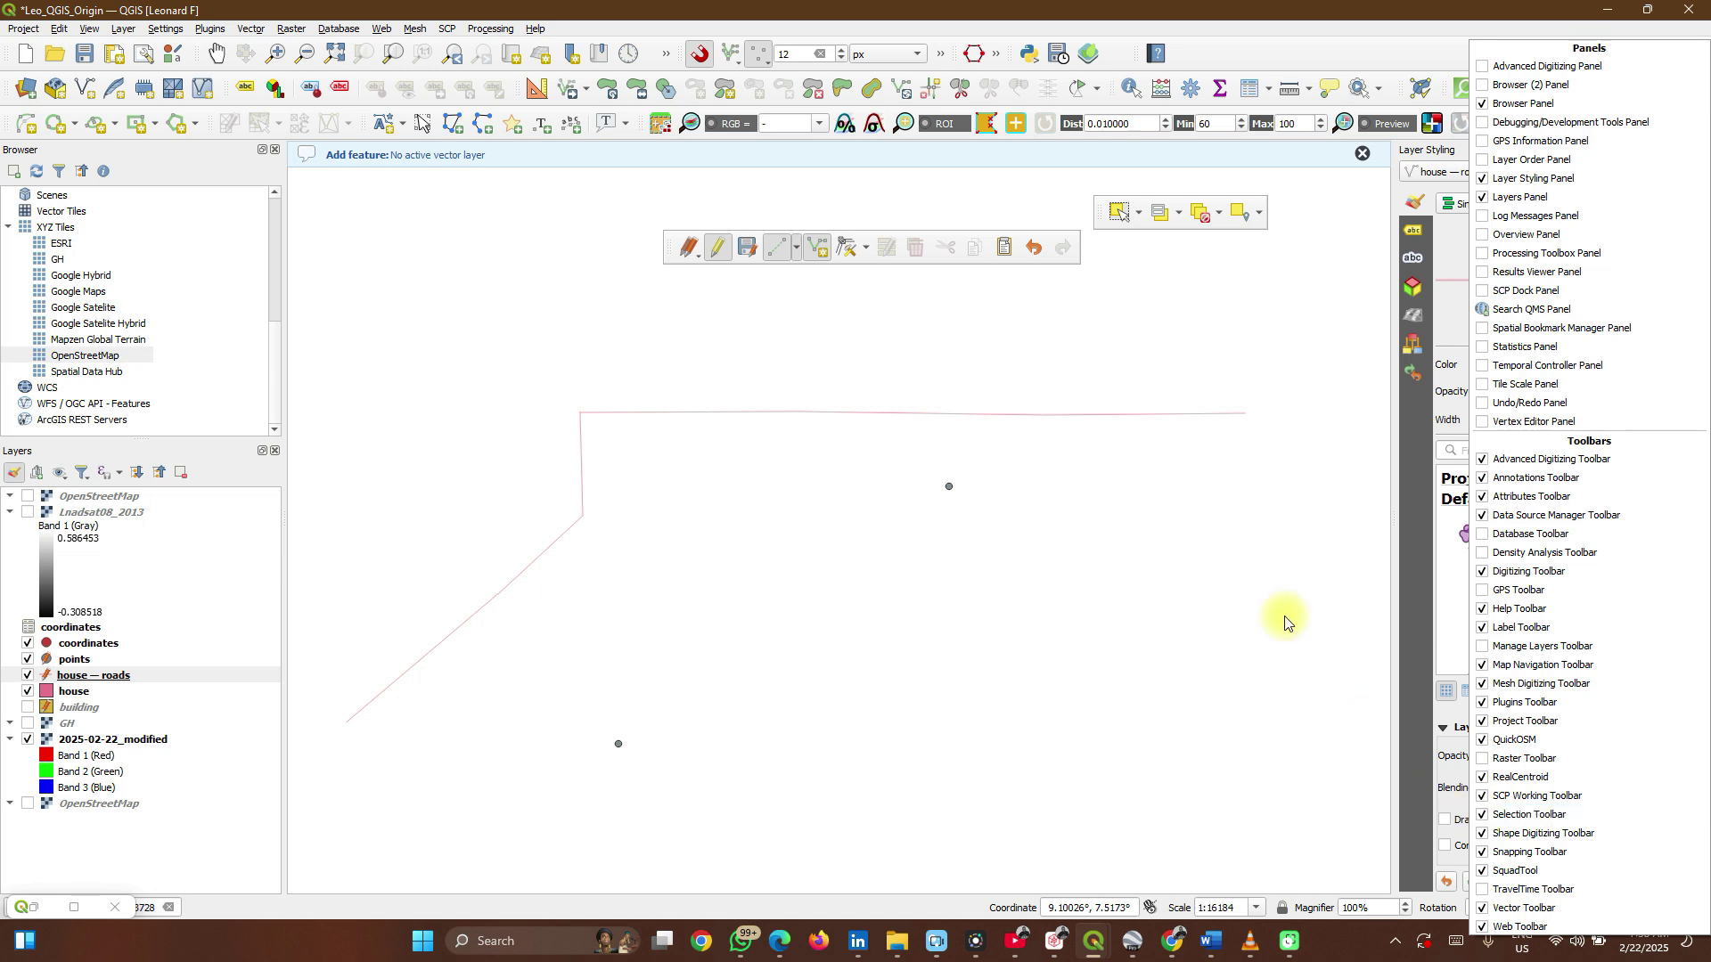
pyautogui.click(1117, 216)
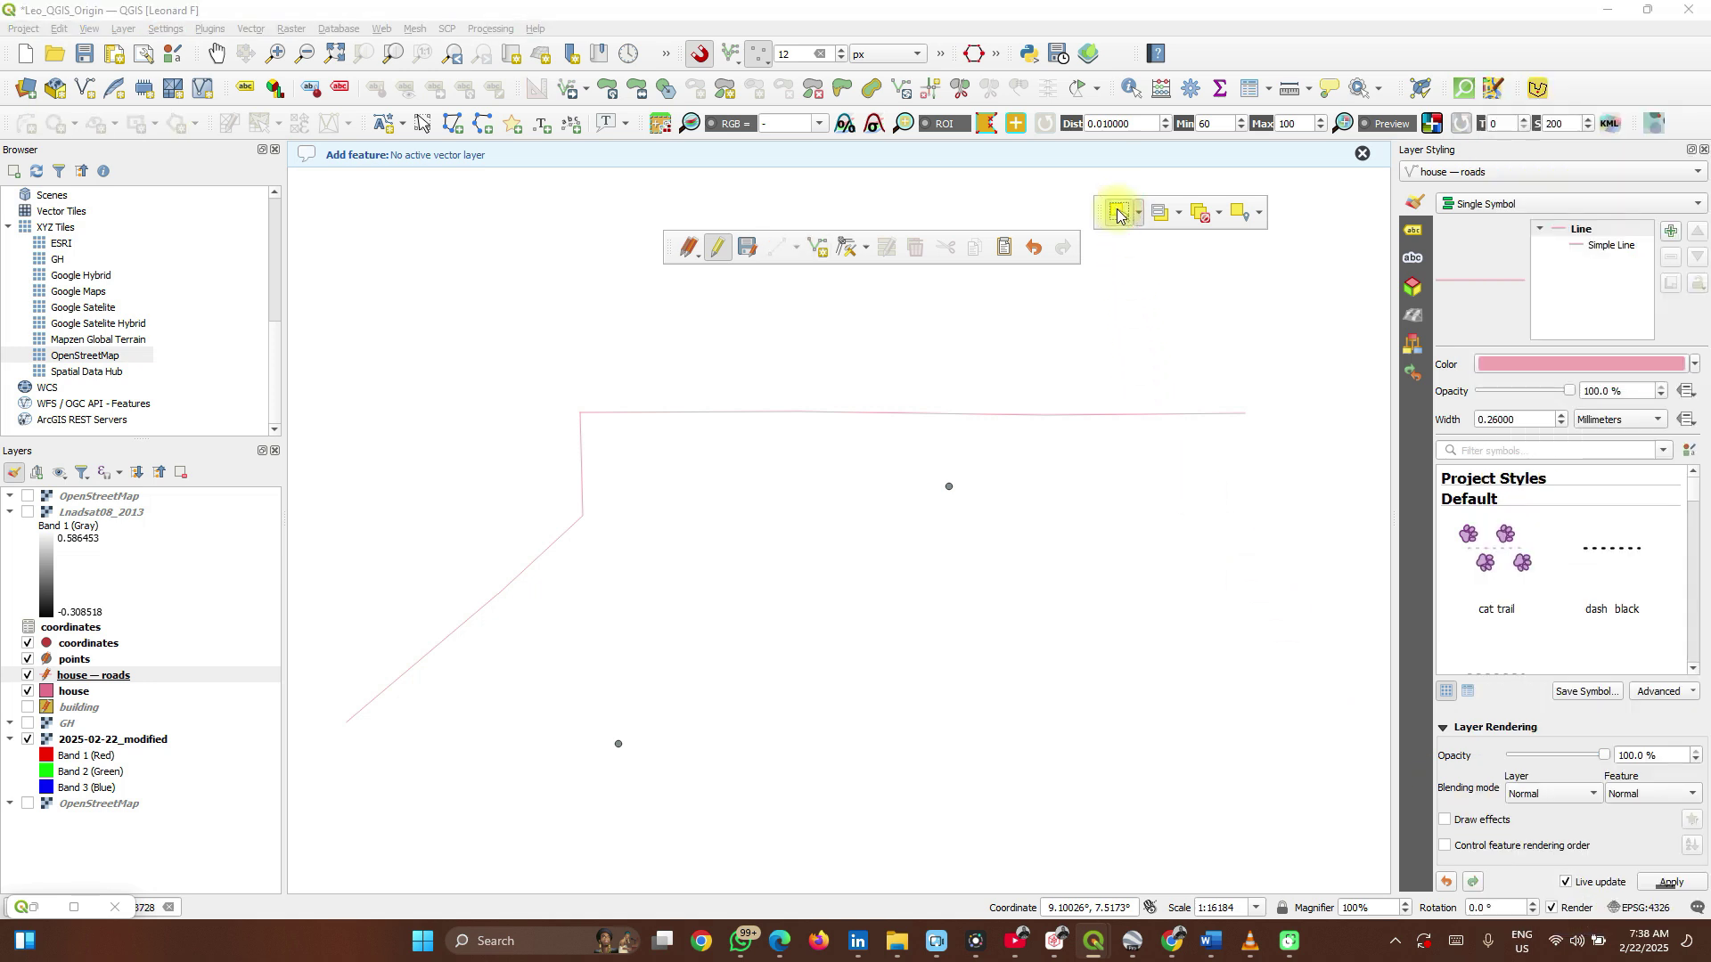
pyautogui.click(575, 526)
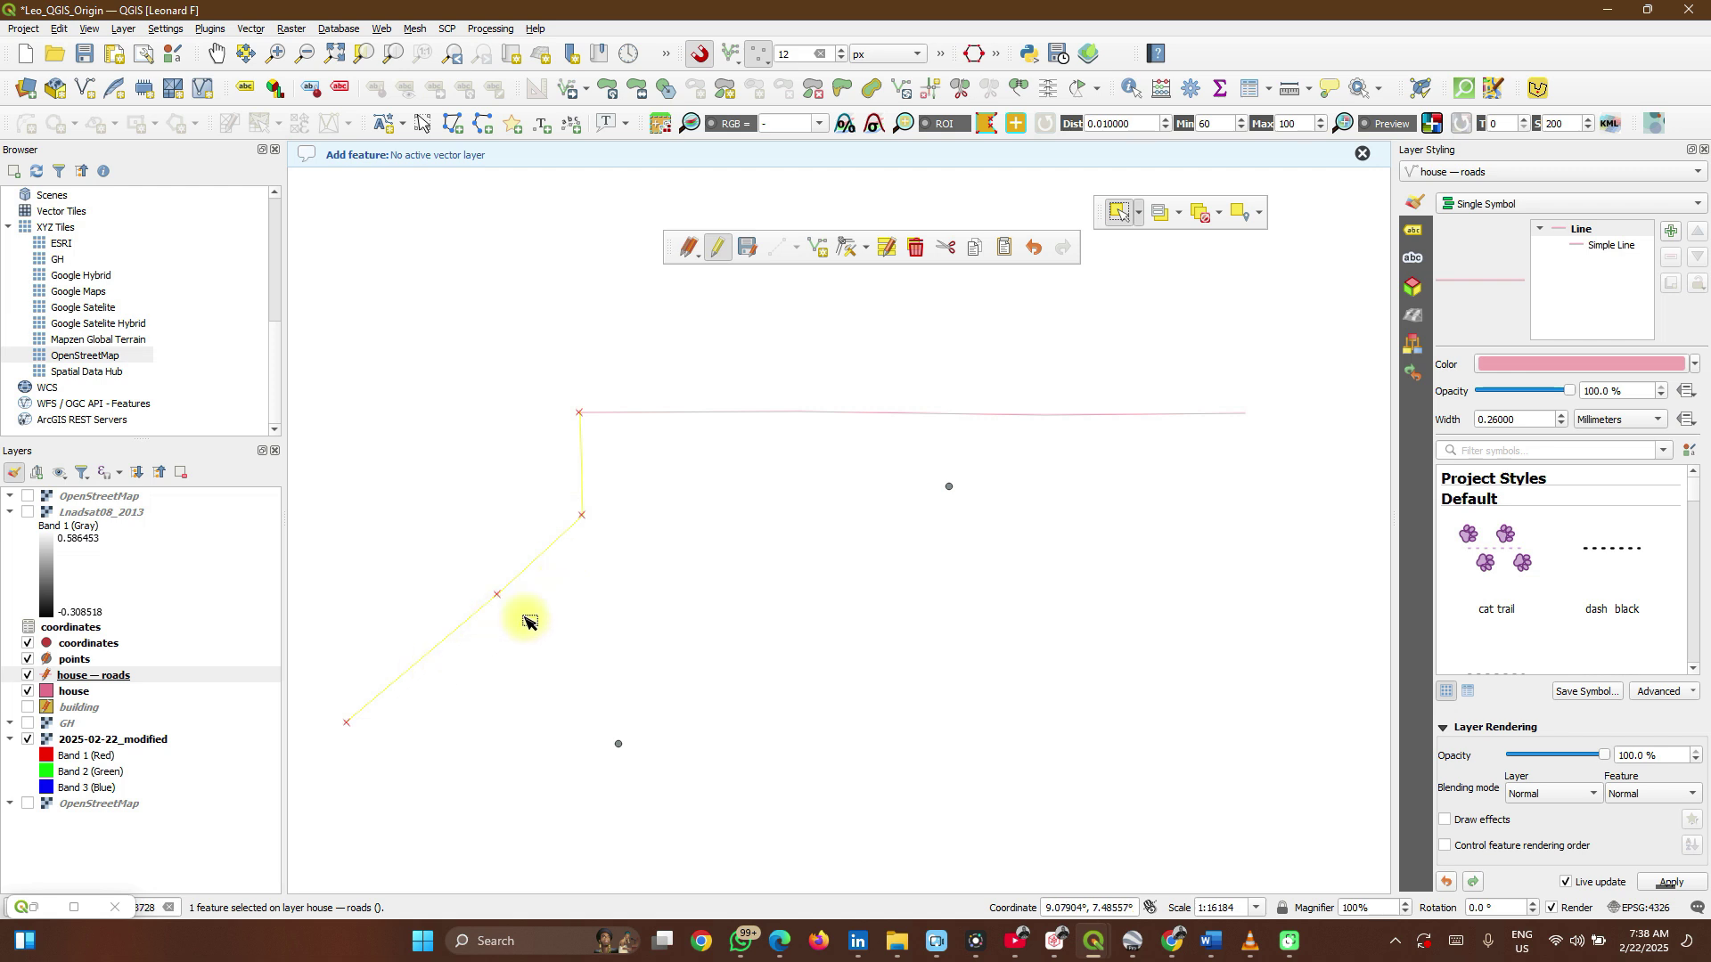
pyautogui.click(652, 415)
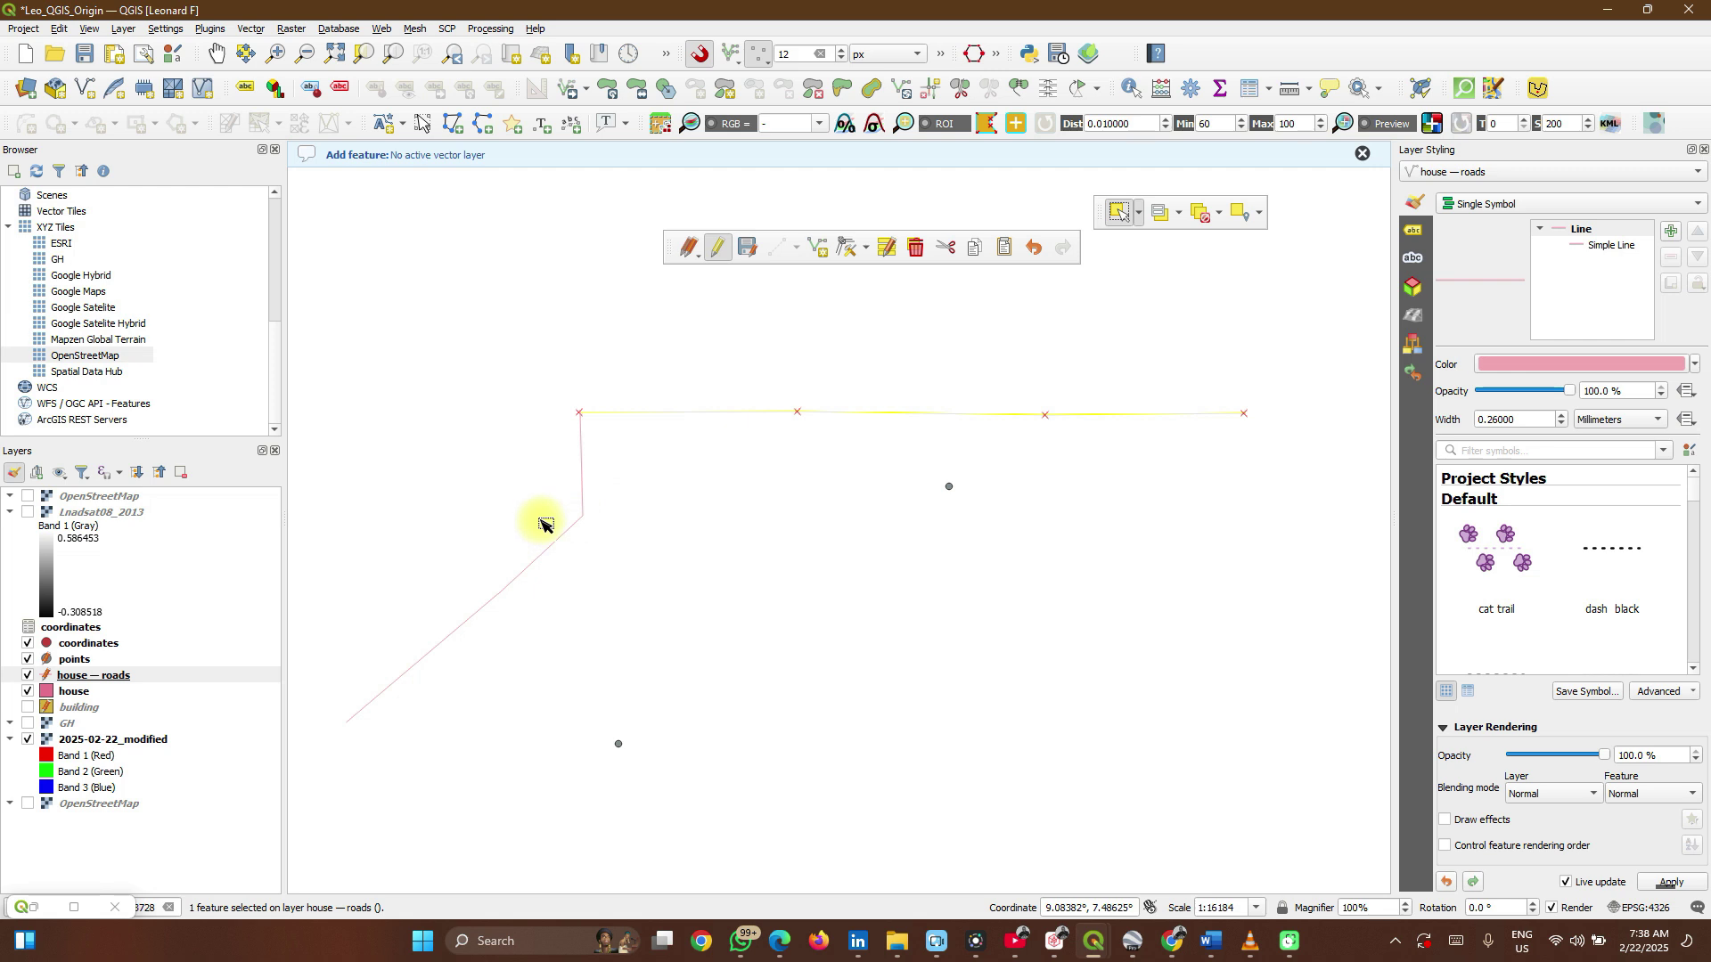
pyautogui.keyDown('shift'); pyautogui.click(565, 532); pyautogui.keyUp('shift')
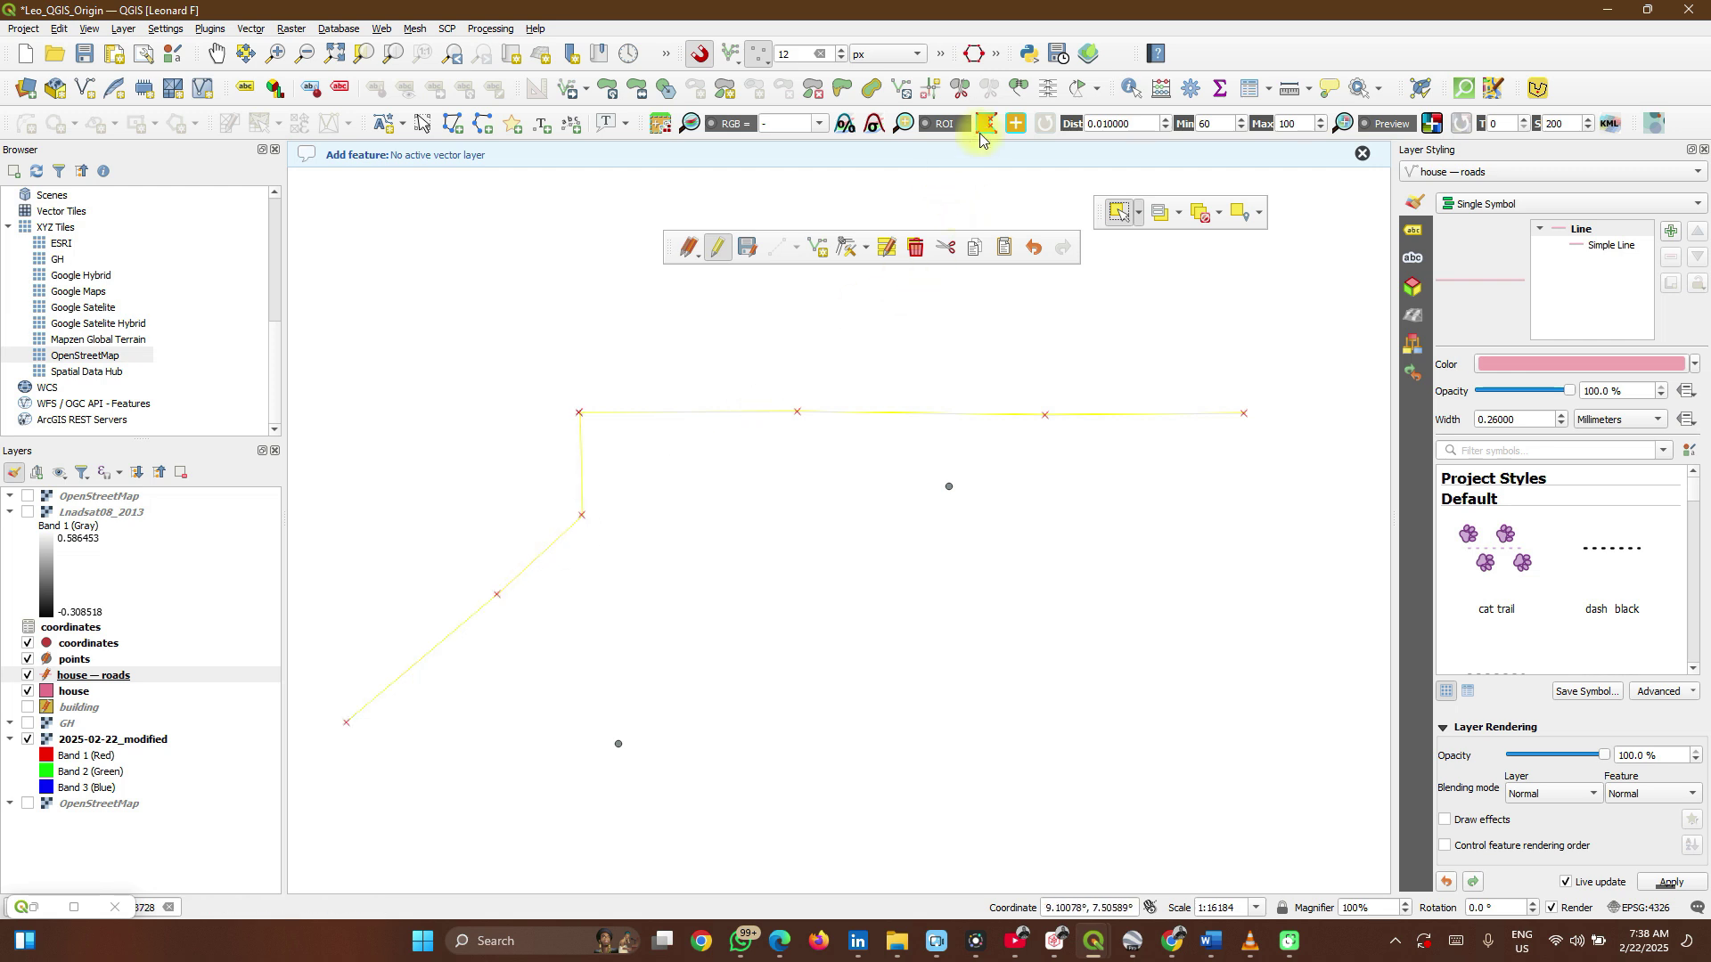
pyautogui.click(1021, 89)
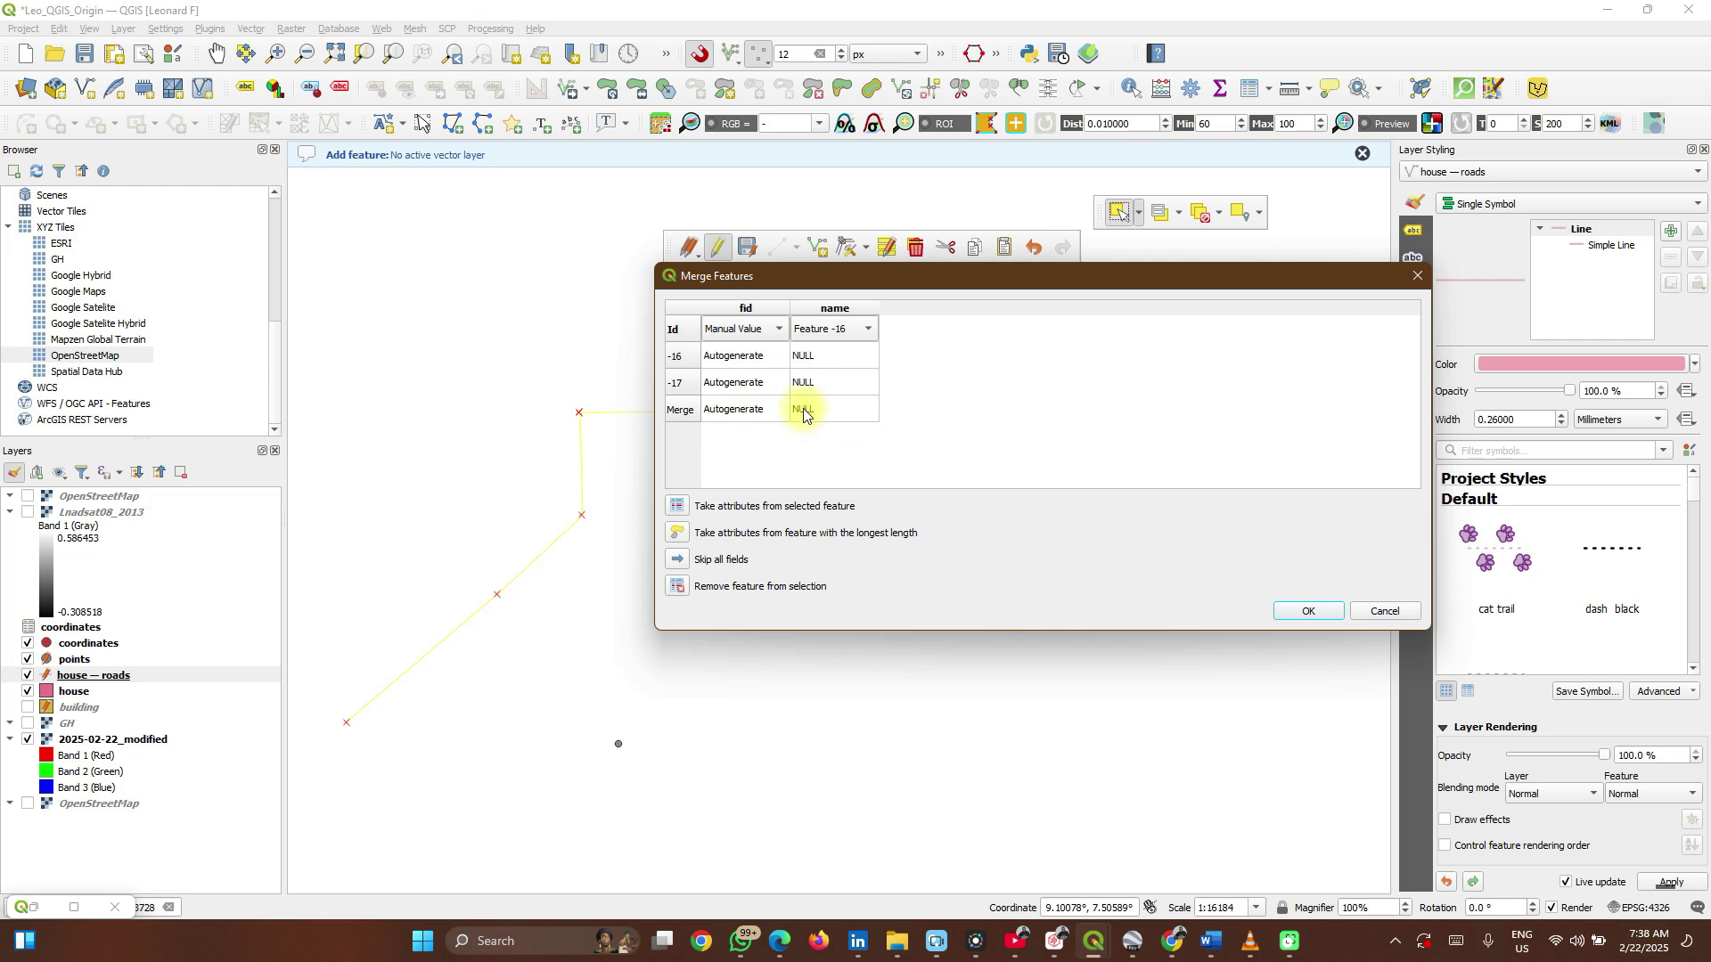
pyautogui.click(1323, 615)
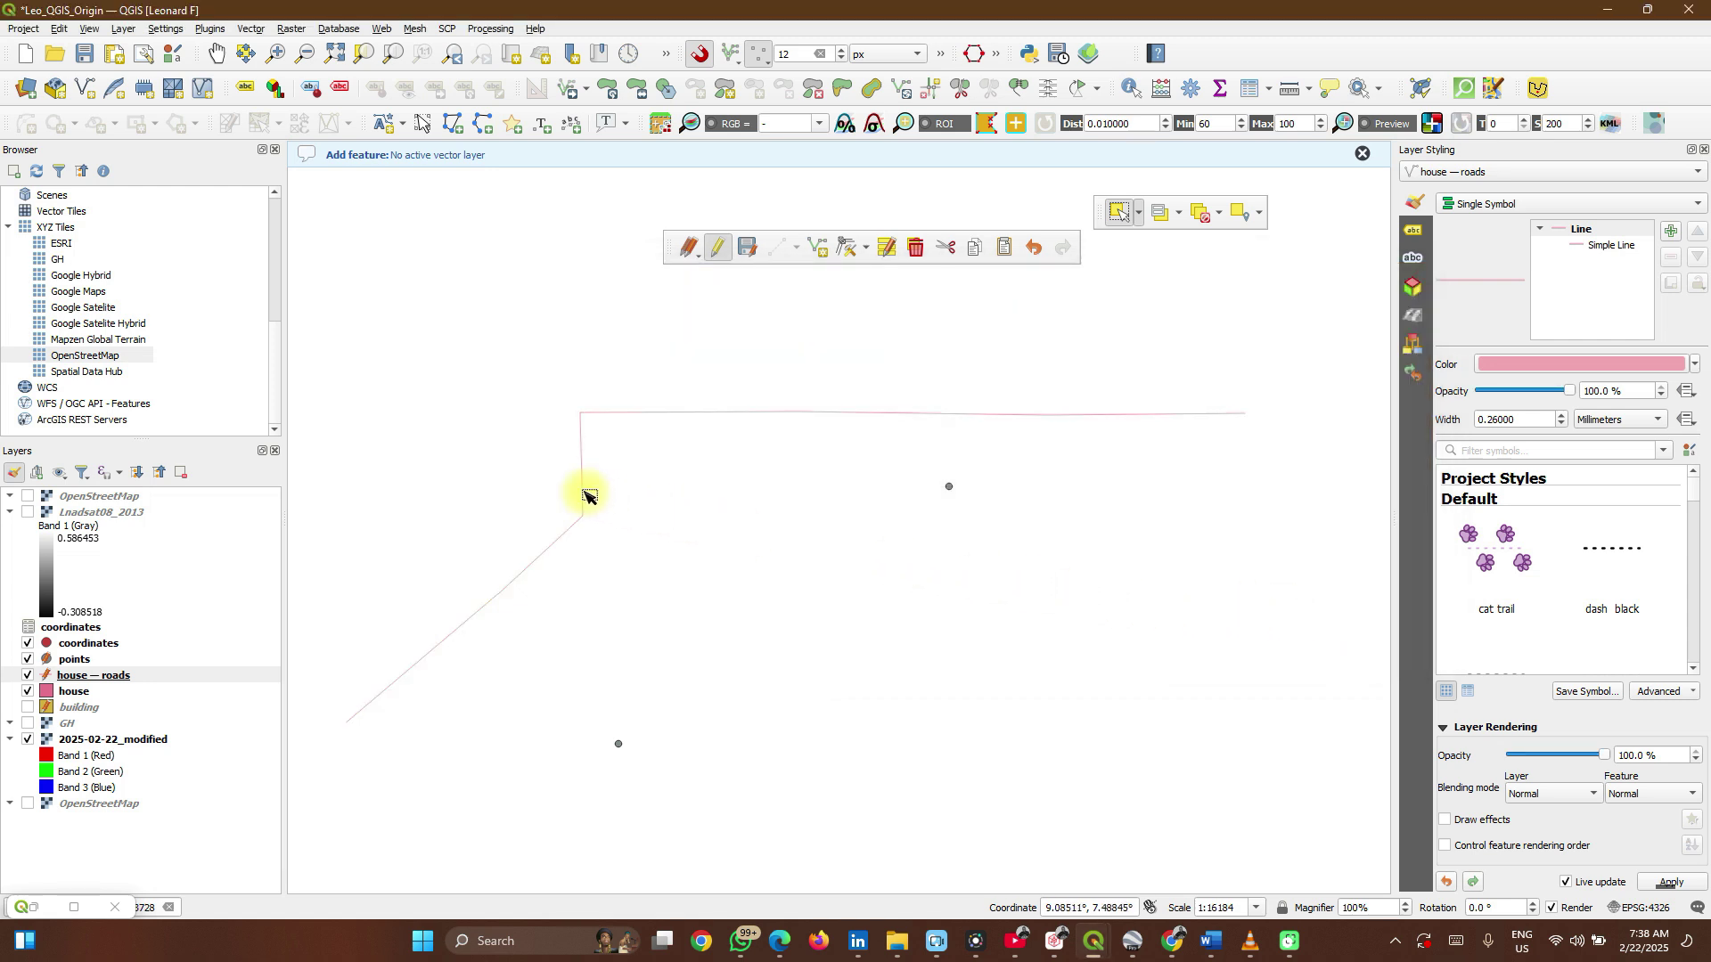
# - Select the merged road line and split it at the first vertex east of its northwest corner
pyautogui.click(585, 494)
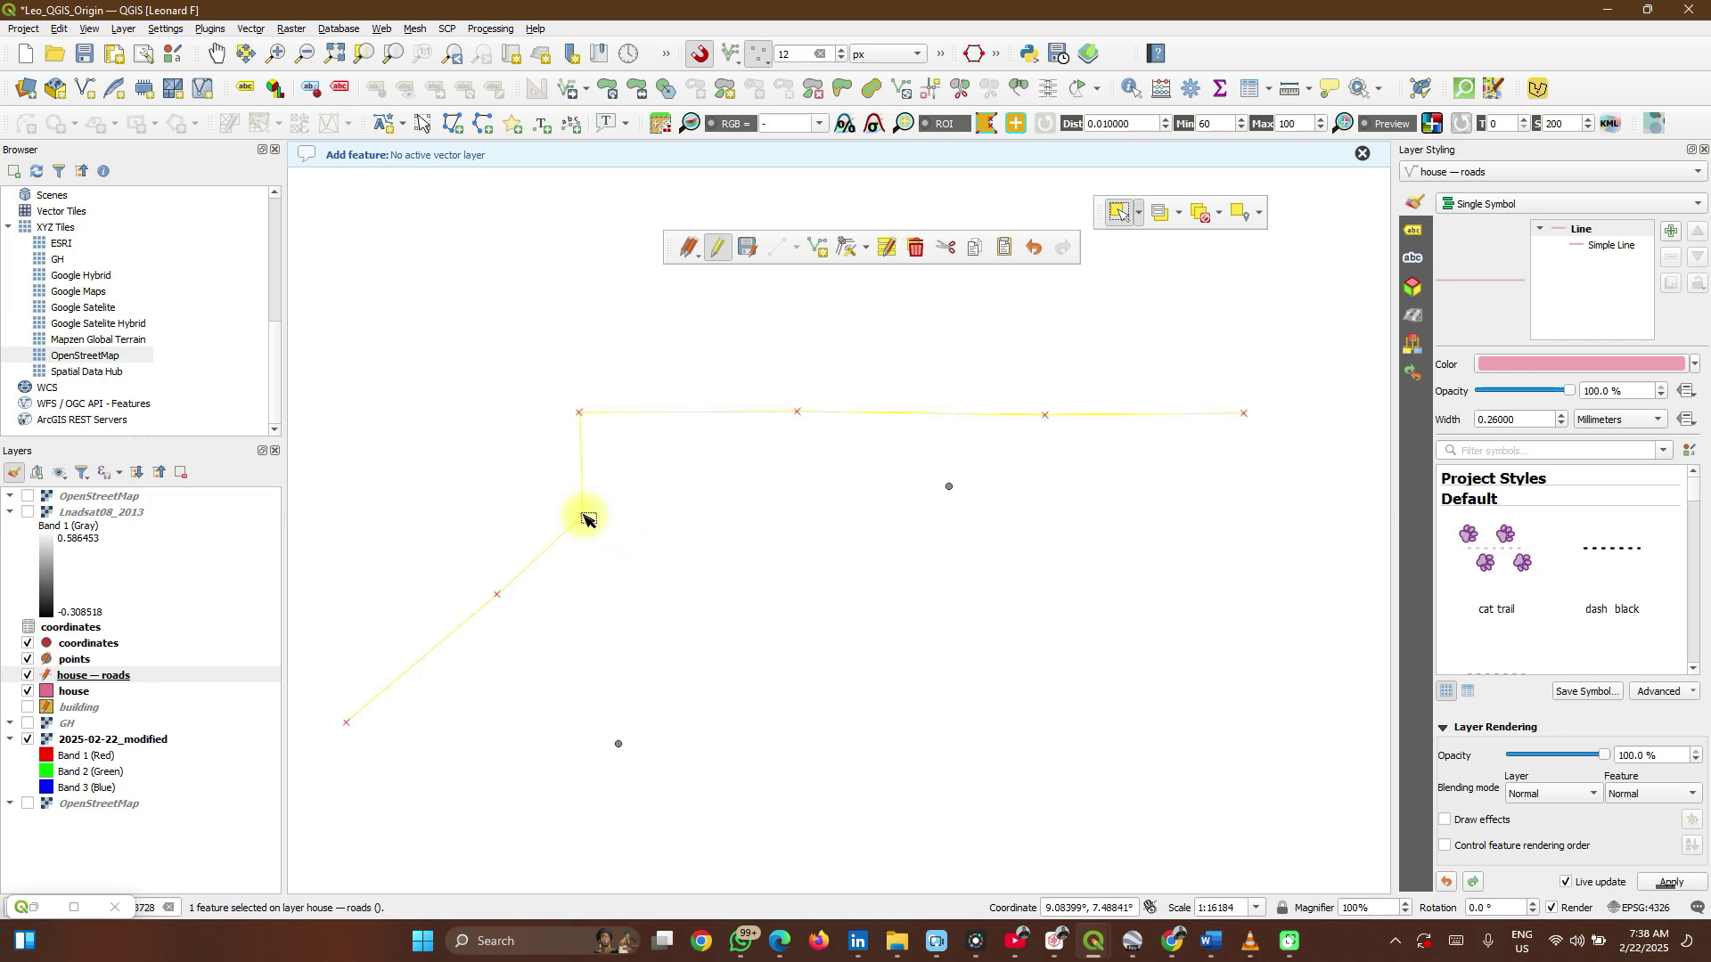
pyautogui.click(960, 92)
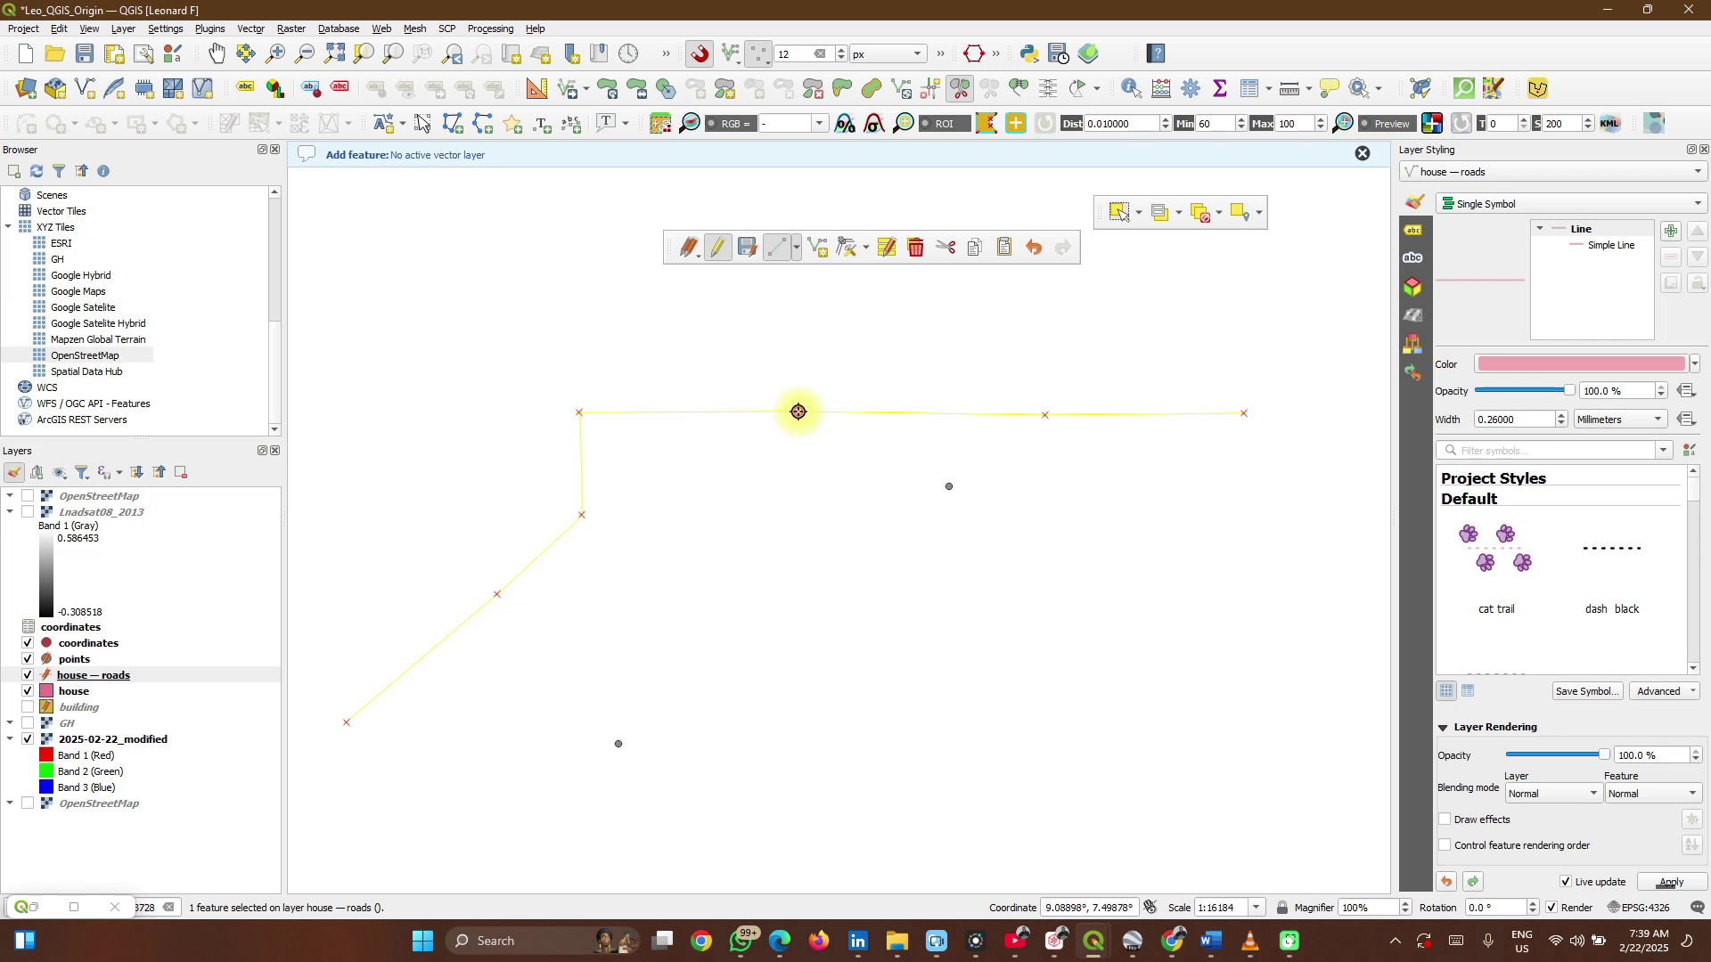
pyautogui.click(798, 412)
pyautogui.rightClick(798, 412)
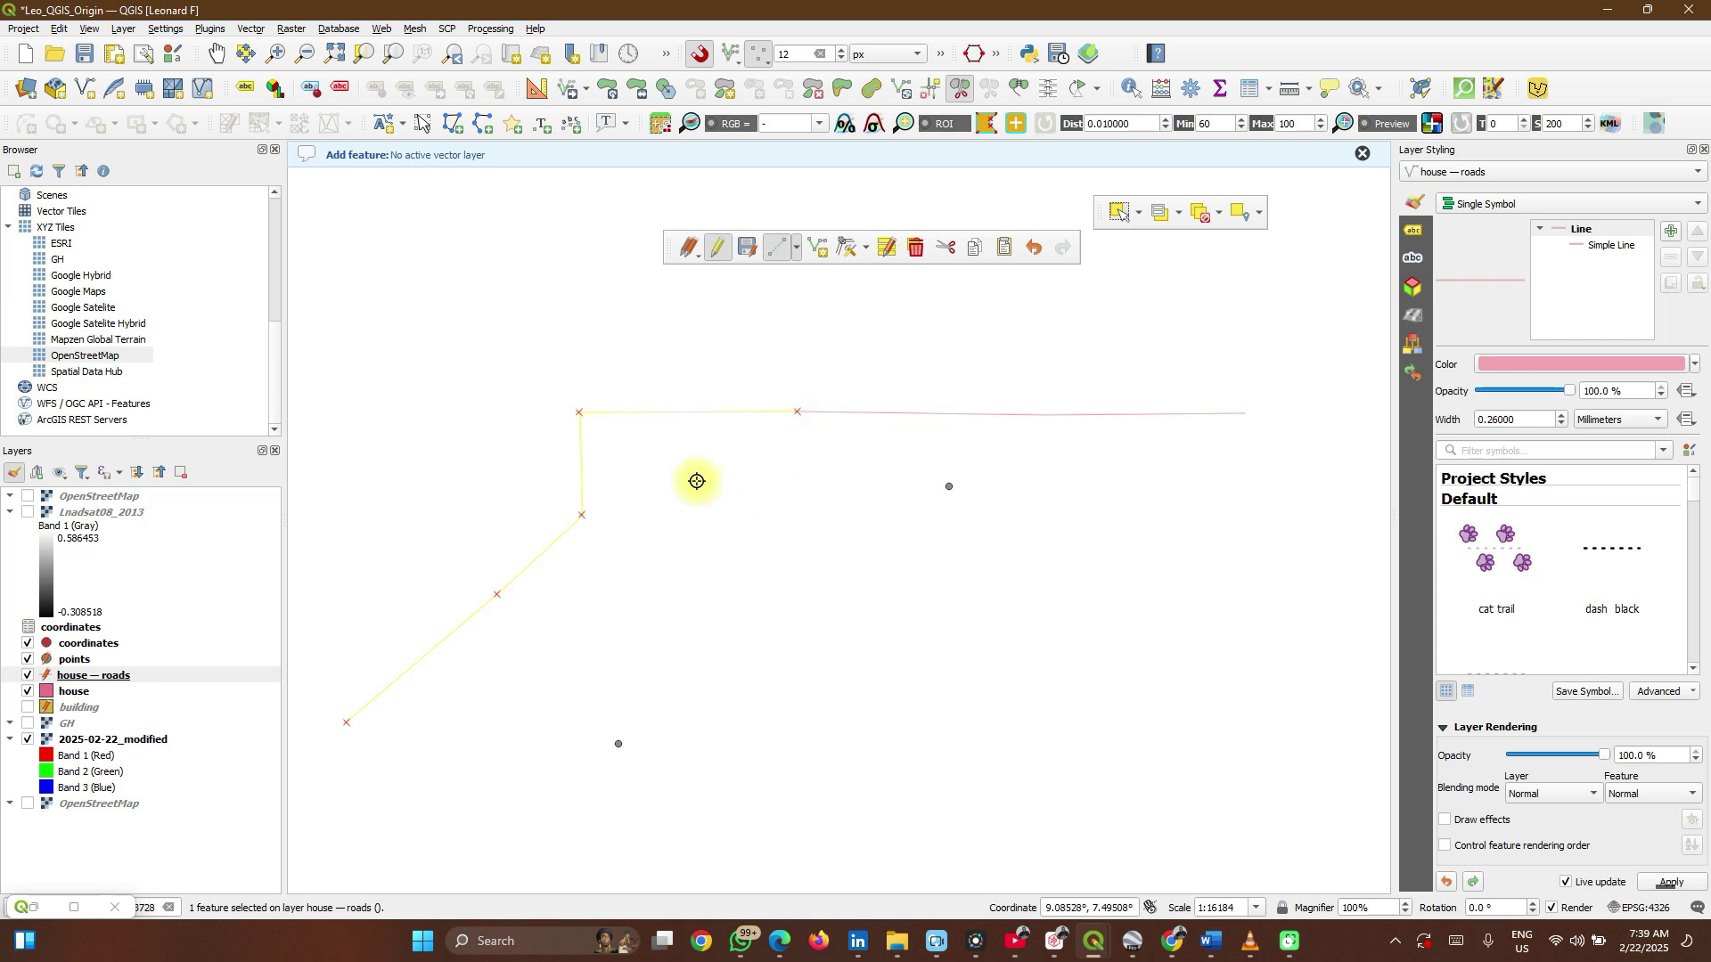
# - Split the selected road line at its northwest corner and again at the vertex midway along the southwest-running stretch
pyautogui.rightClick(582, 412)
pyautogui.click(592, 512)
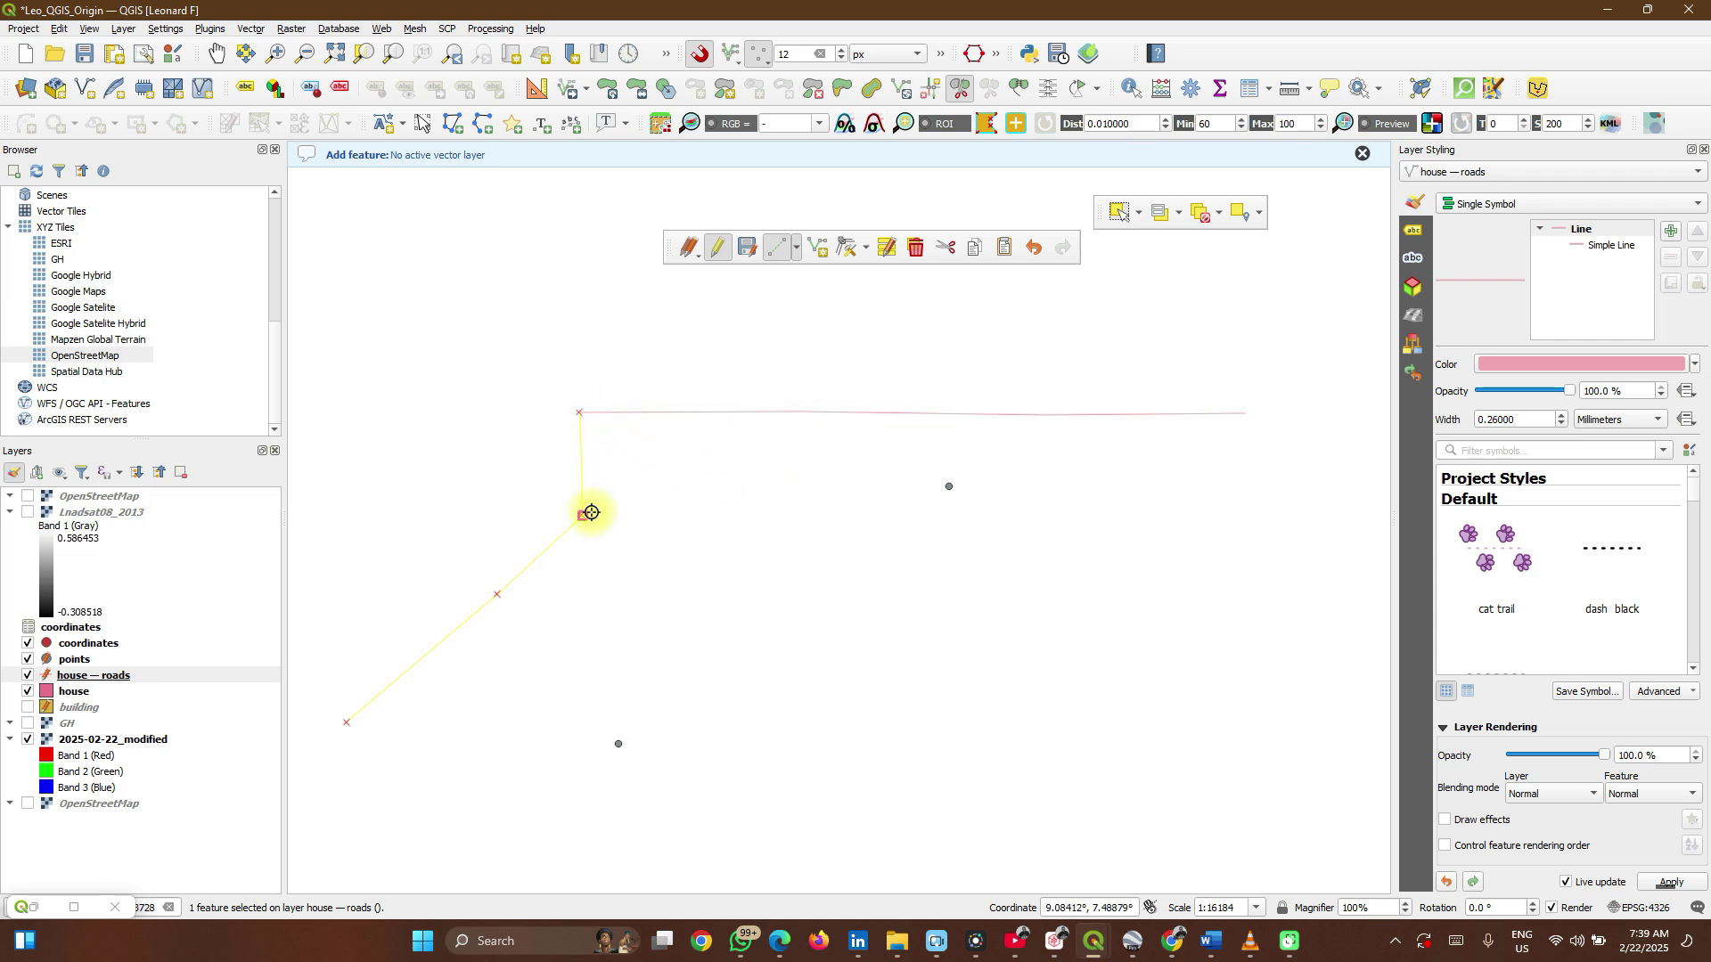
pyautogui.rightClick(499, 593)
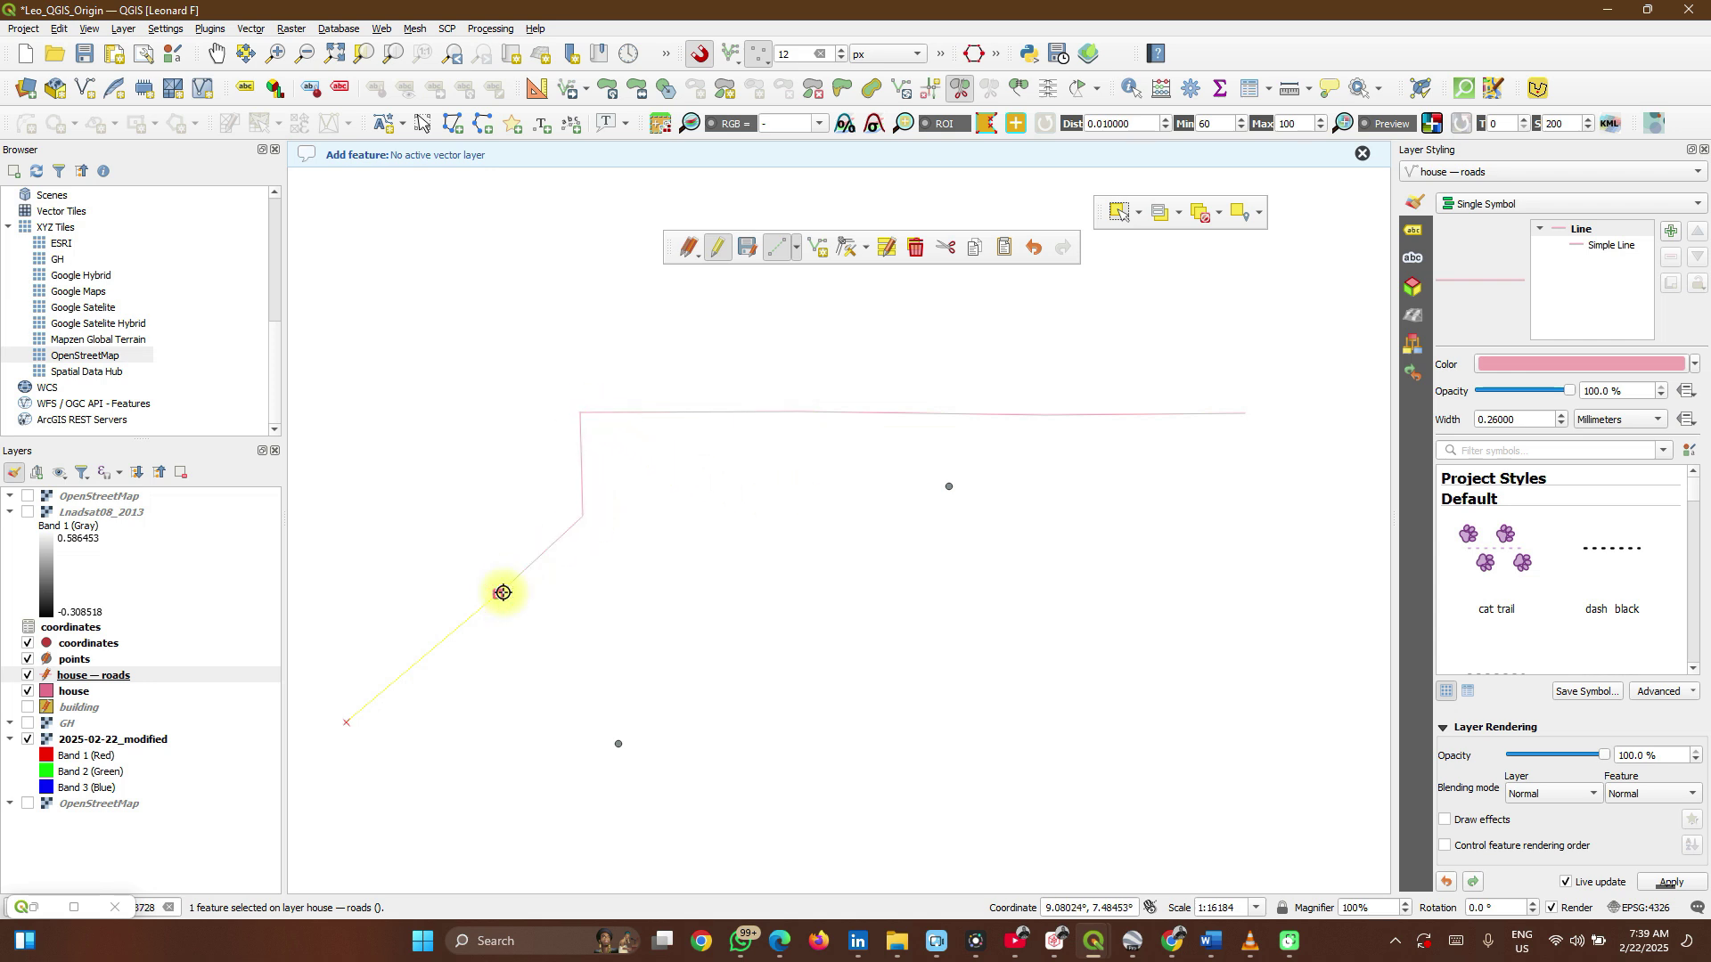
# - Move the northeastern end of the southwest road segment farther southwest, and move the adjoining road's end vertex to meet it
pyautogui.click(842, 250)
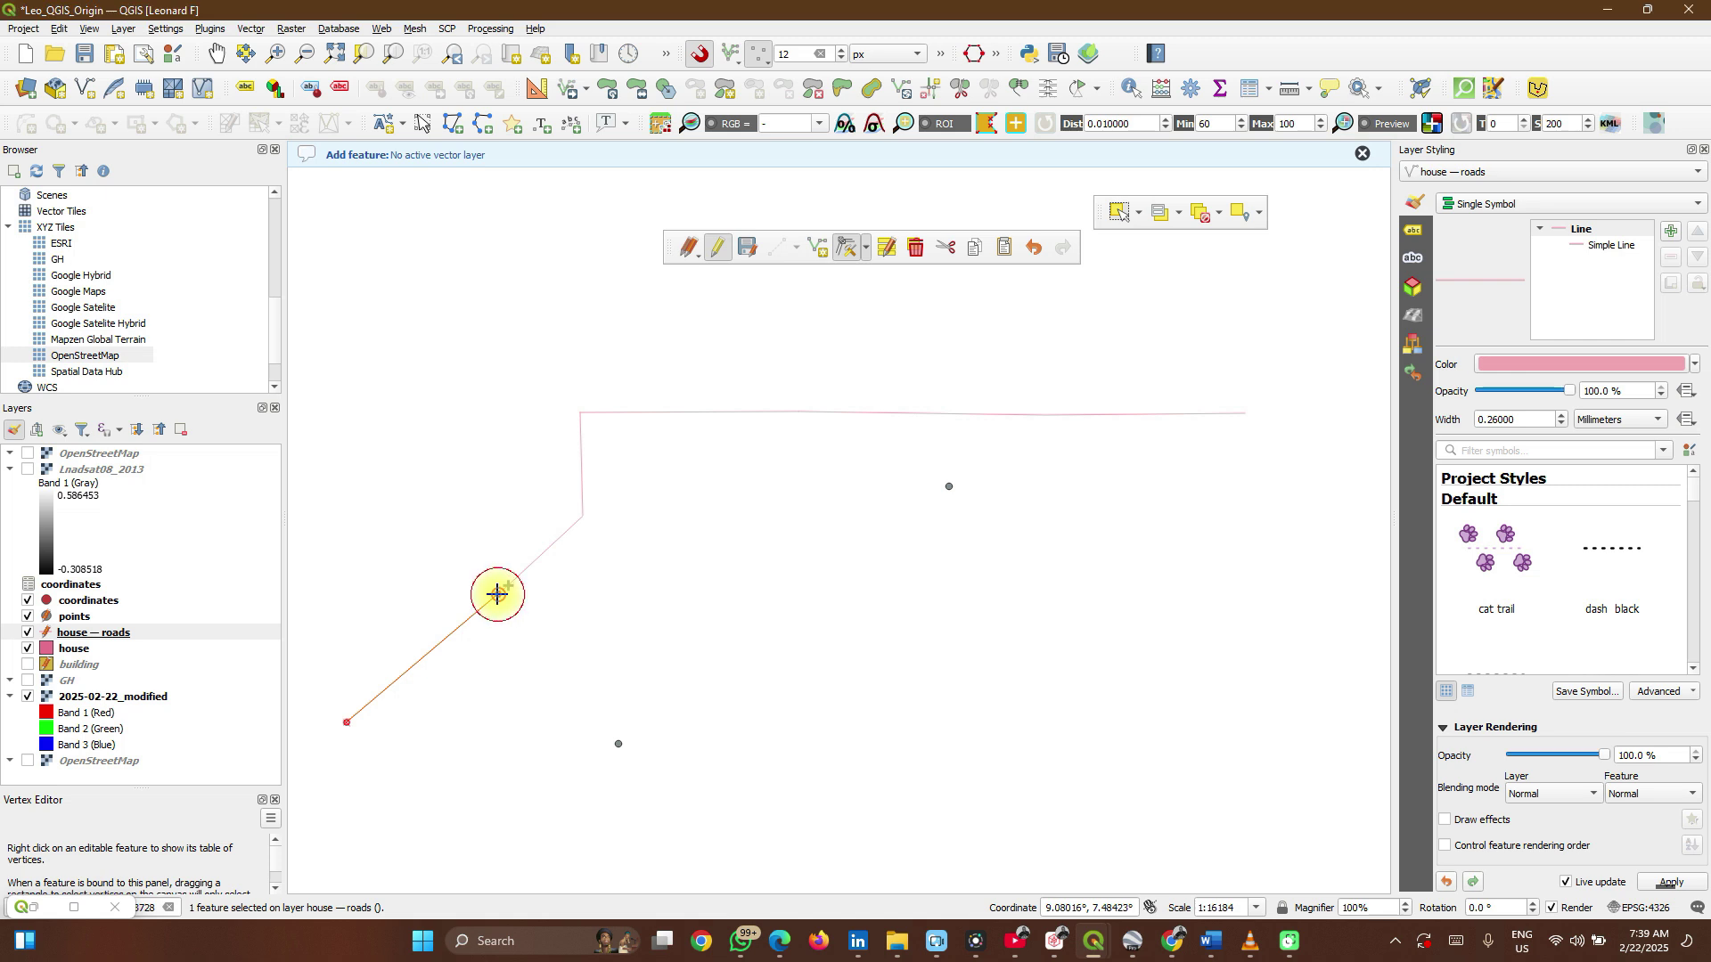
pyautogui.click(442, 635)
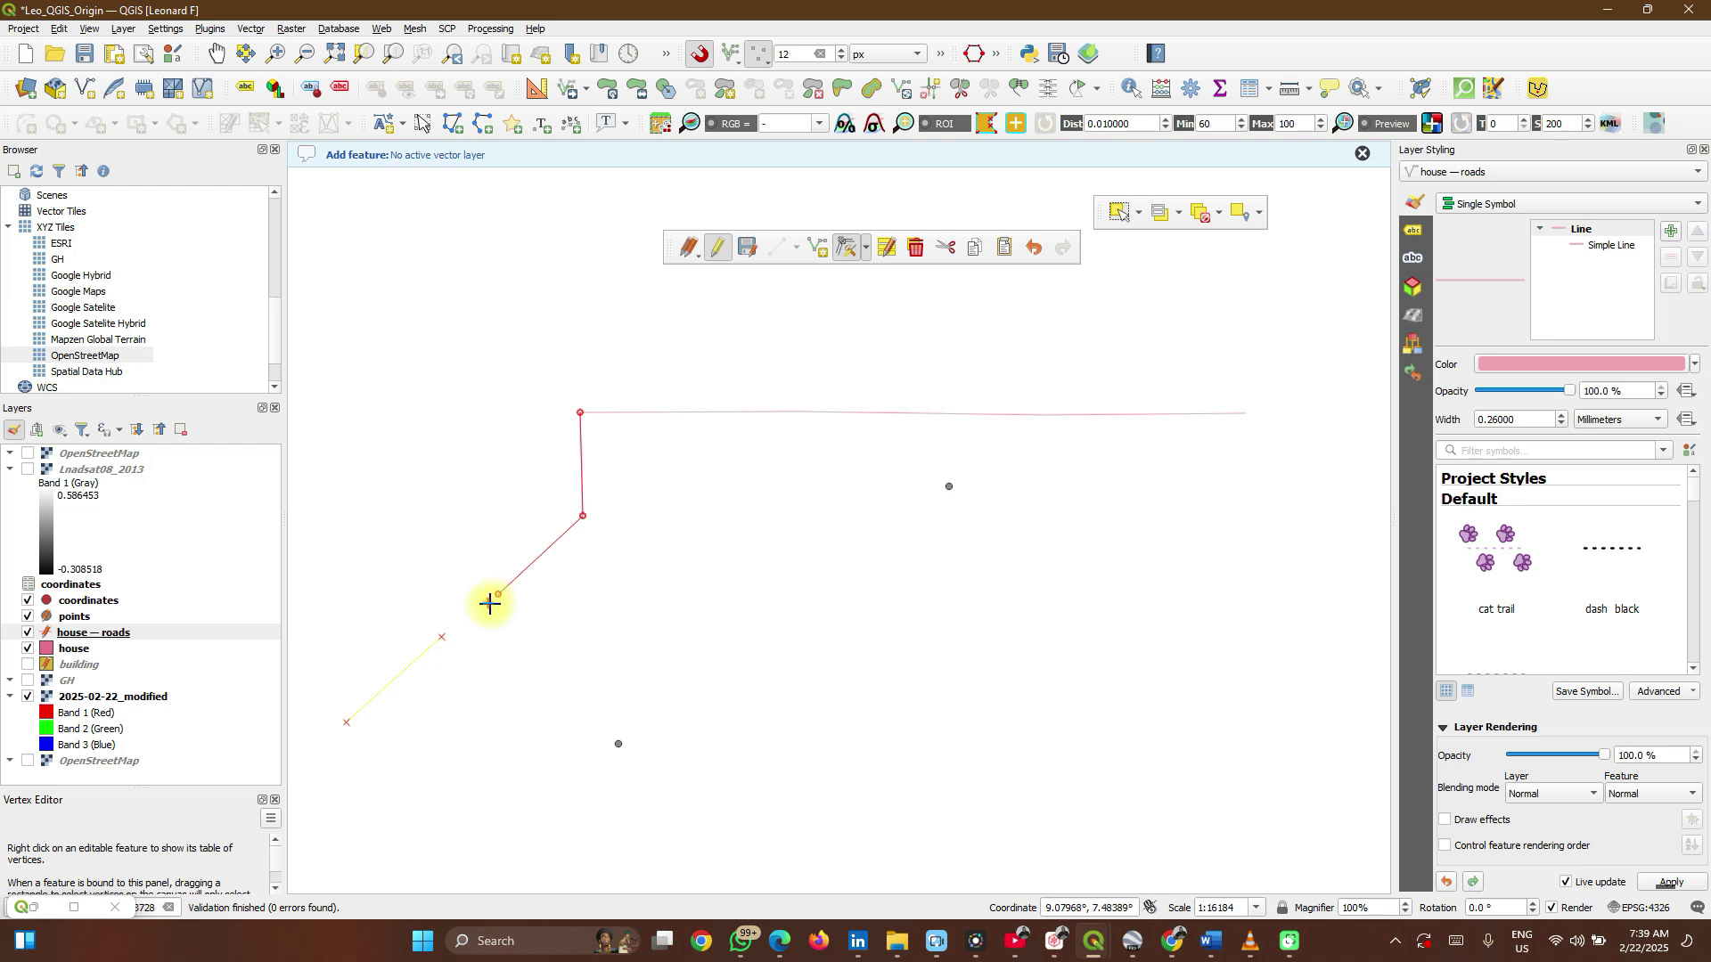
pyautogui.click(490, 604)
pyautogui.click(442, 638)
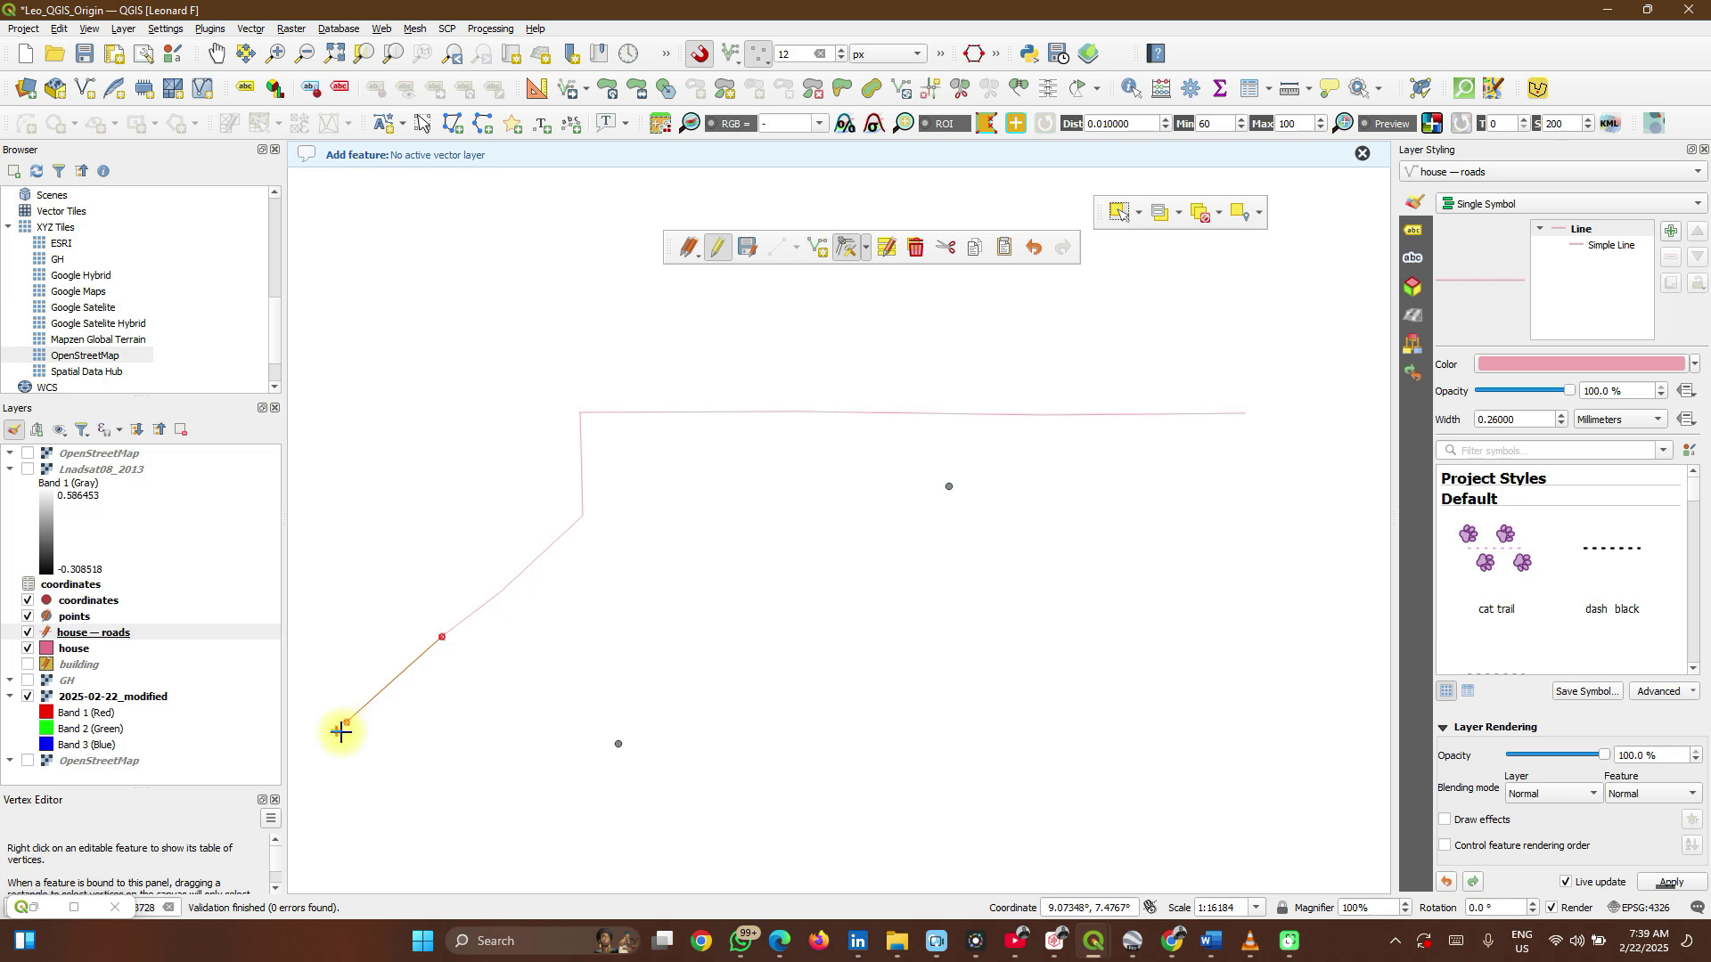
# - Extend the southwest road segment from its free end with two vertices, running southeast past the lower point and northeast to near the upper point
pyautogui.click(544, 813)
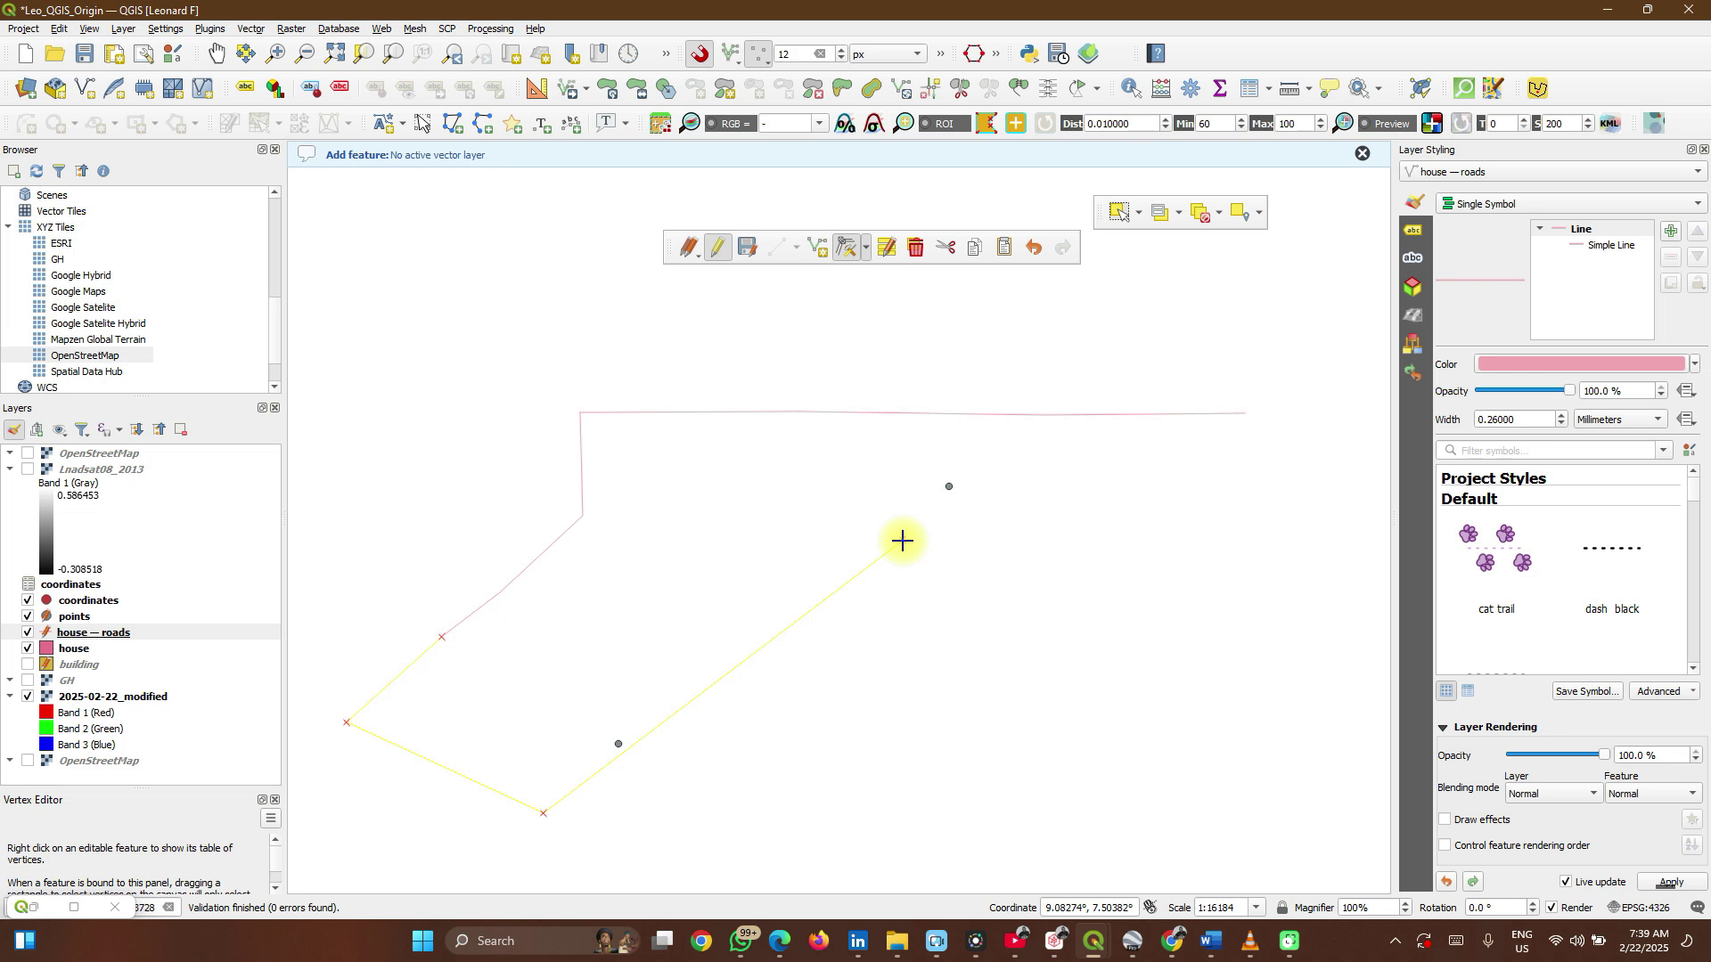
pyautogui.click(902, 541)
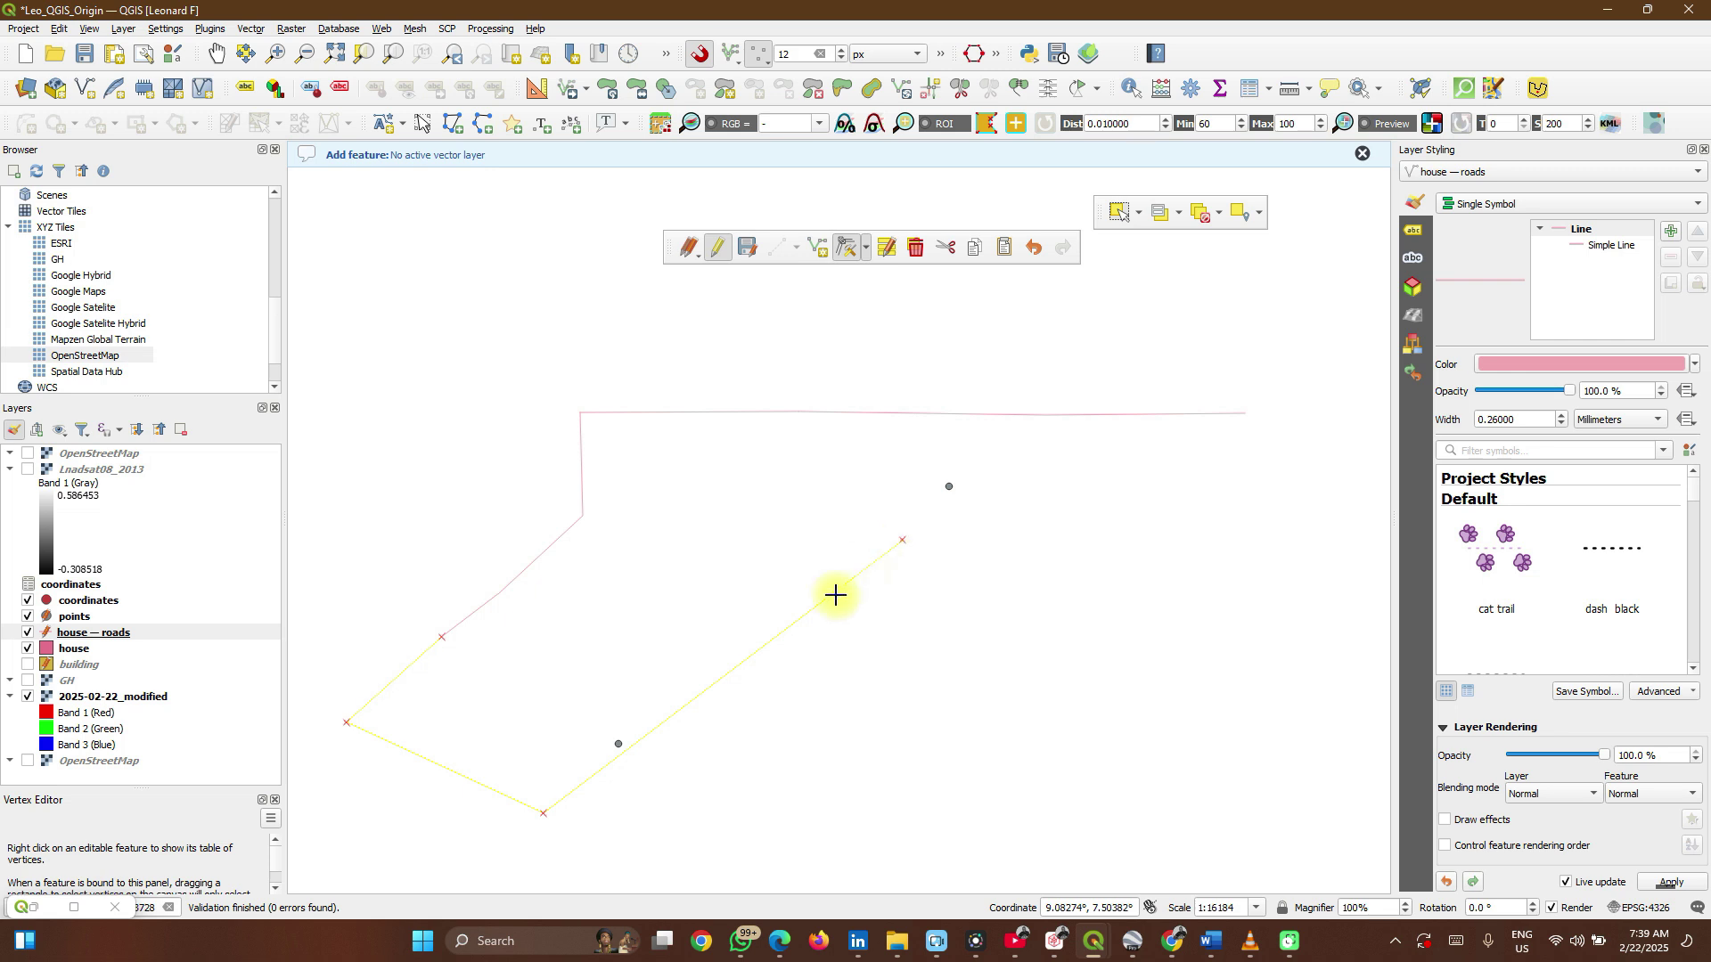
pyautogui.rightClick(815, 605)
pyautogui.scroll(-3, 814, 606)
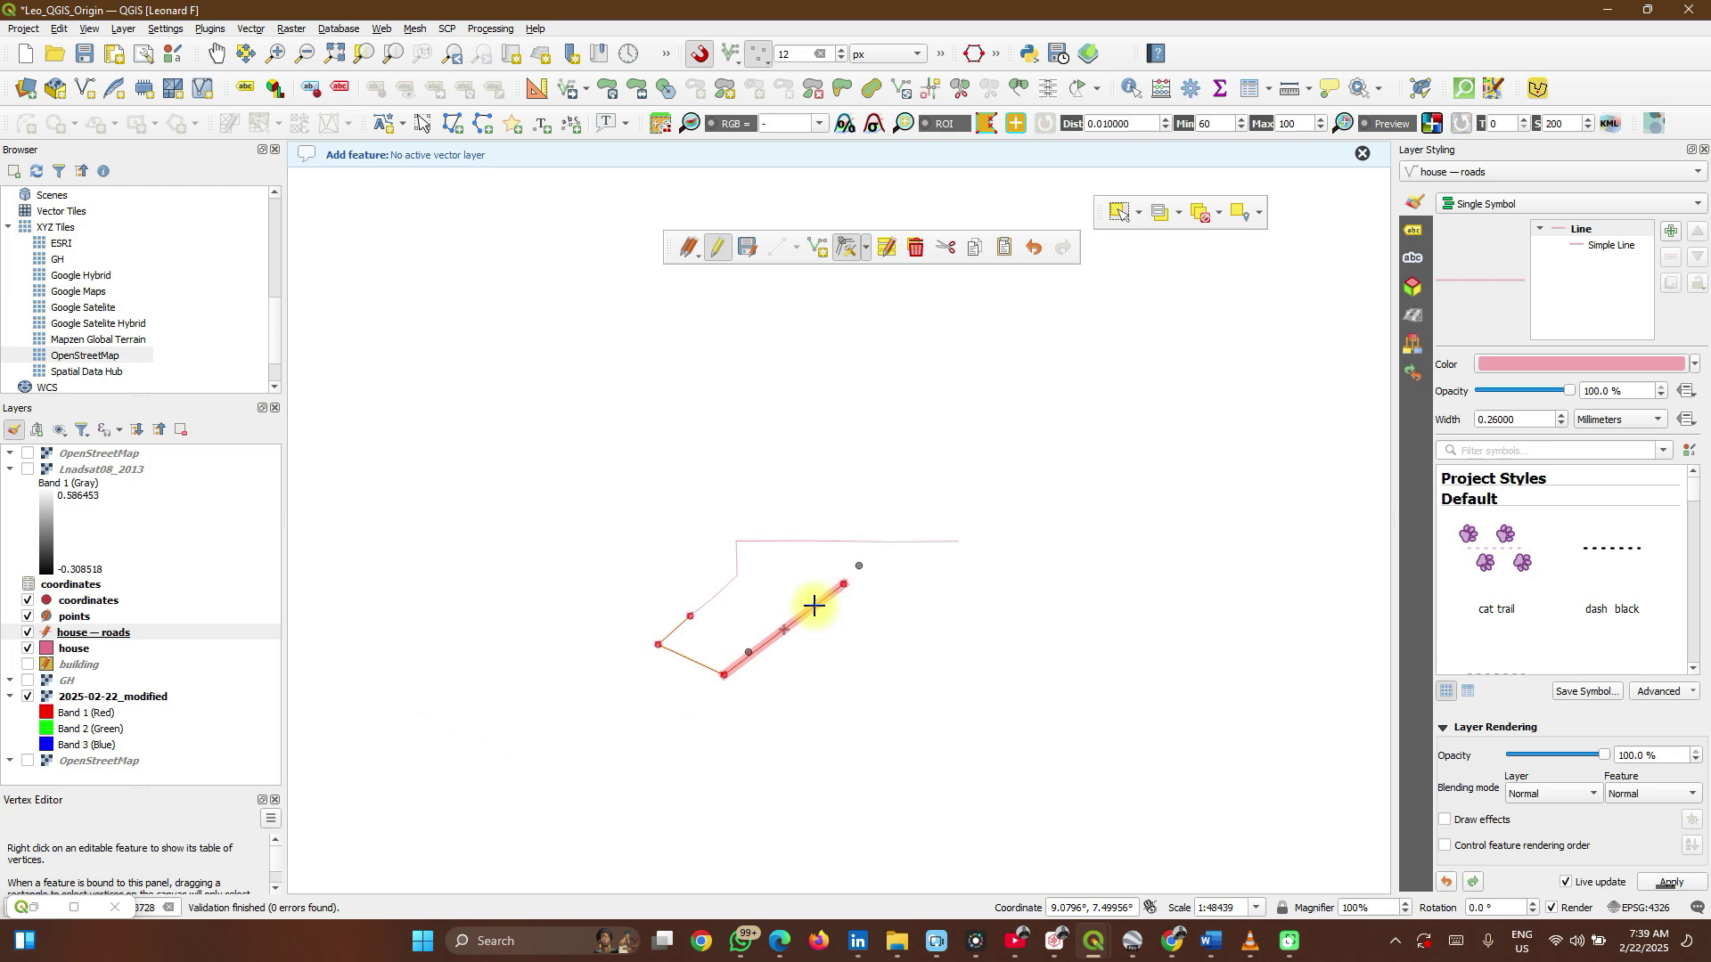